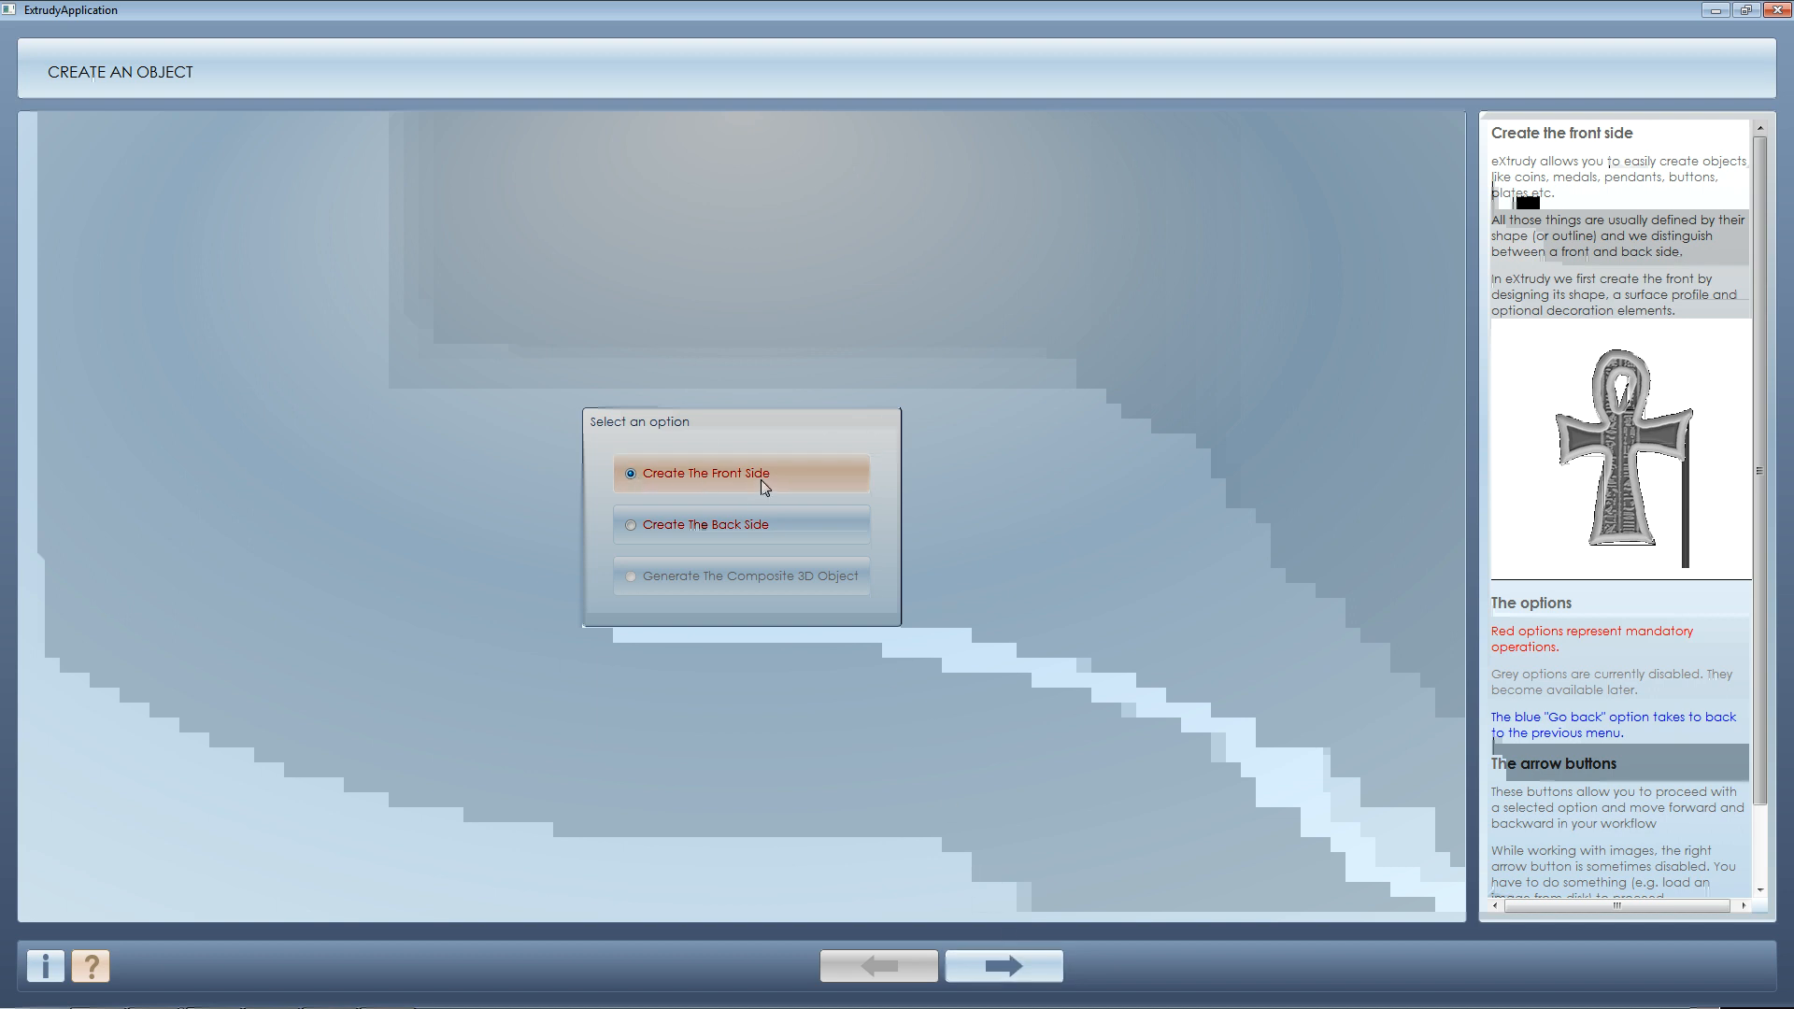
- Start designing the shape of the front side and load shape.jpg from the egypt folder in P4PROJECTS
left_click(1023, 972)
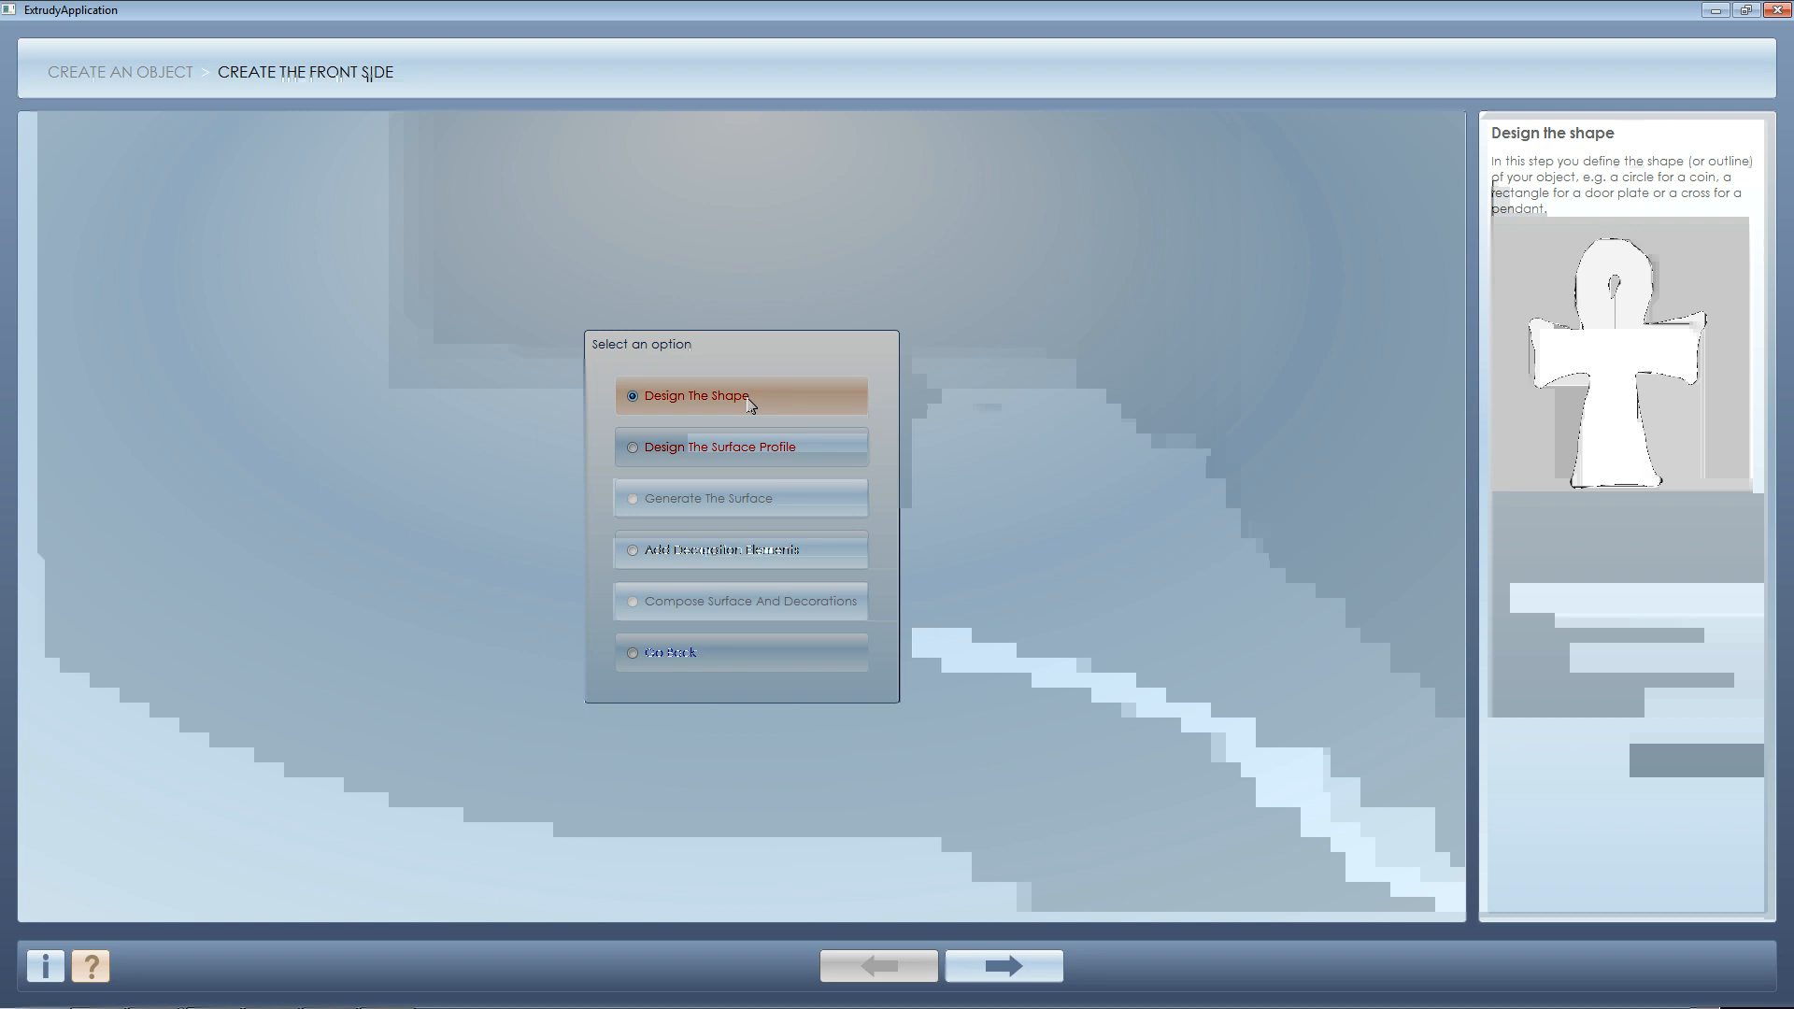
left_click(1028, 961)
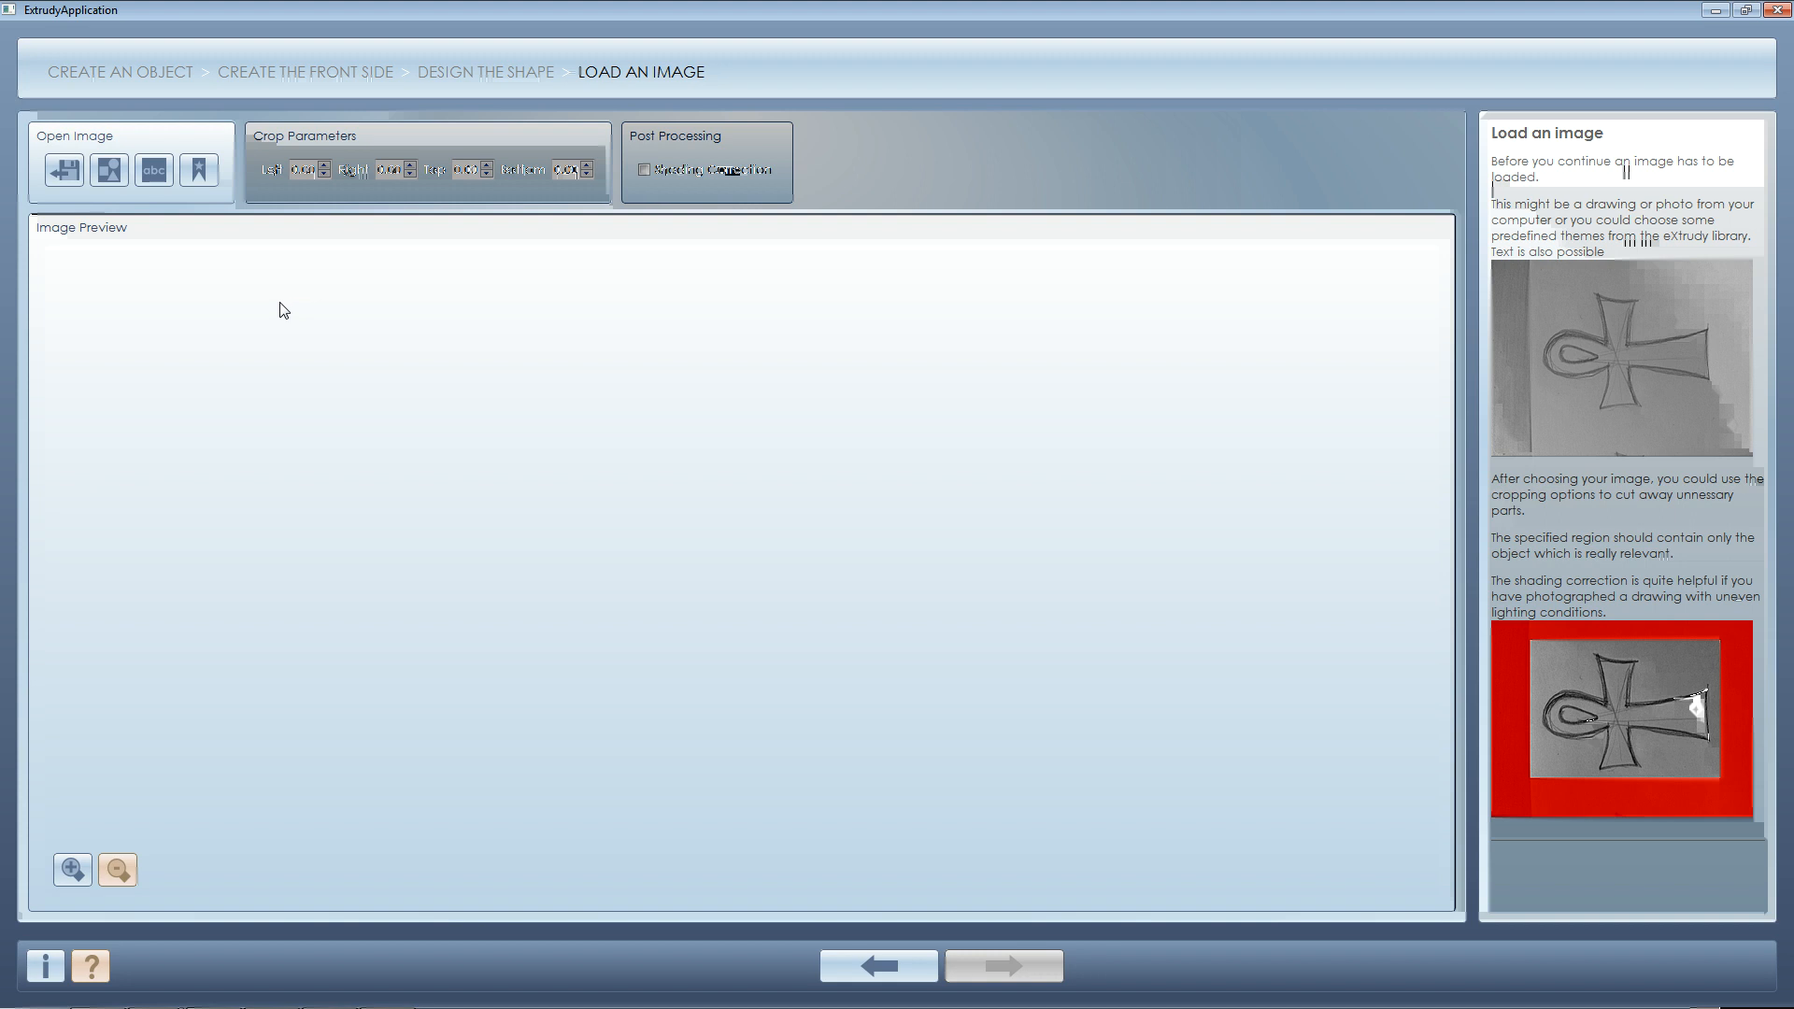
left_click(66, 171)
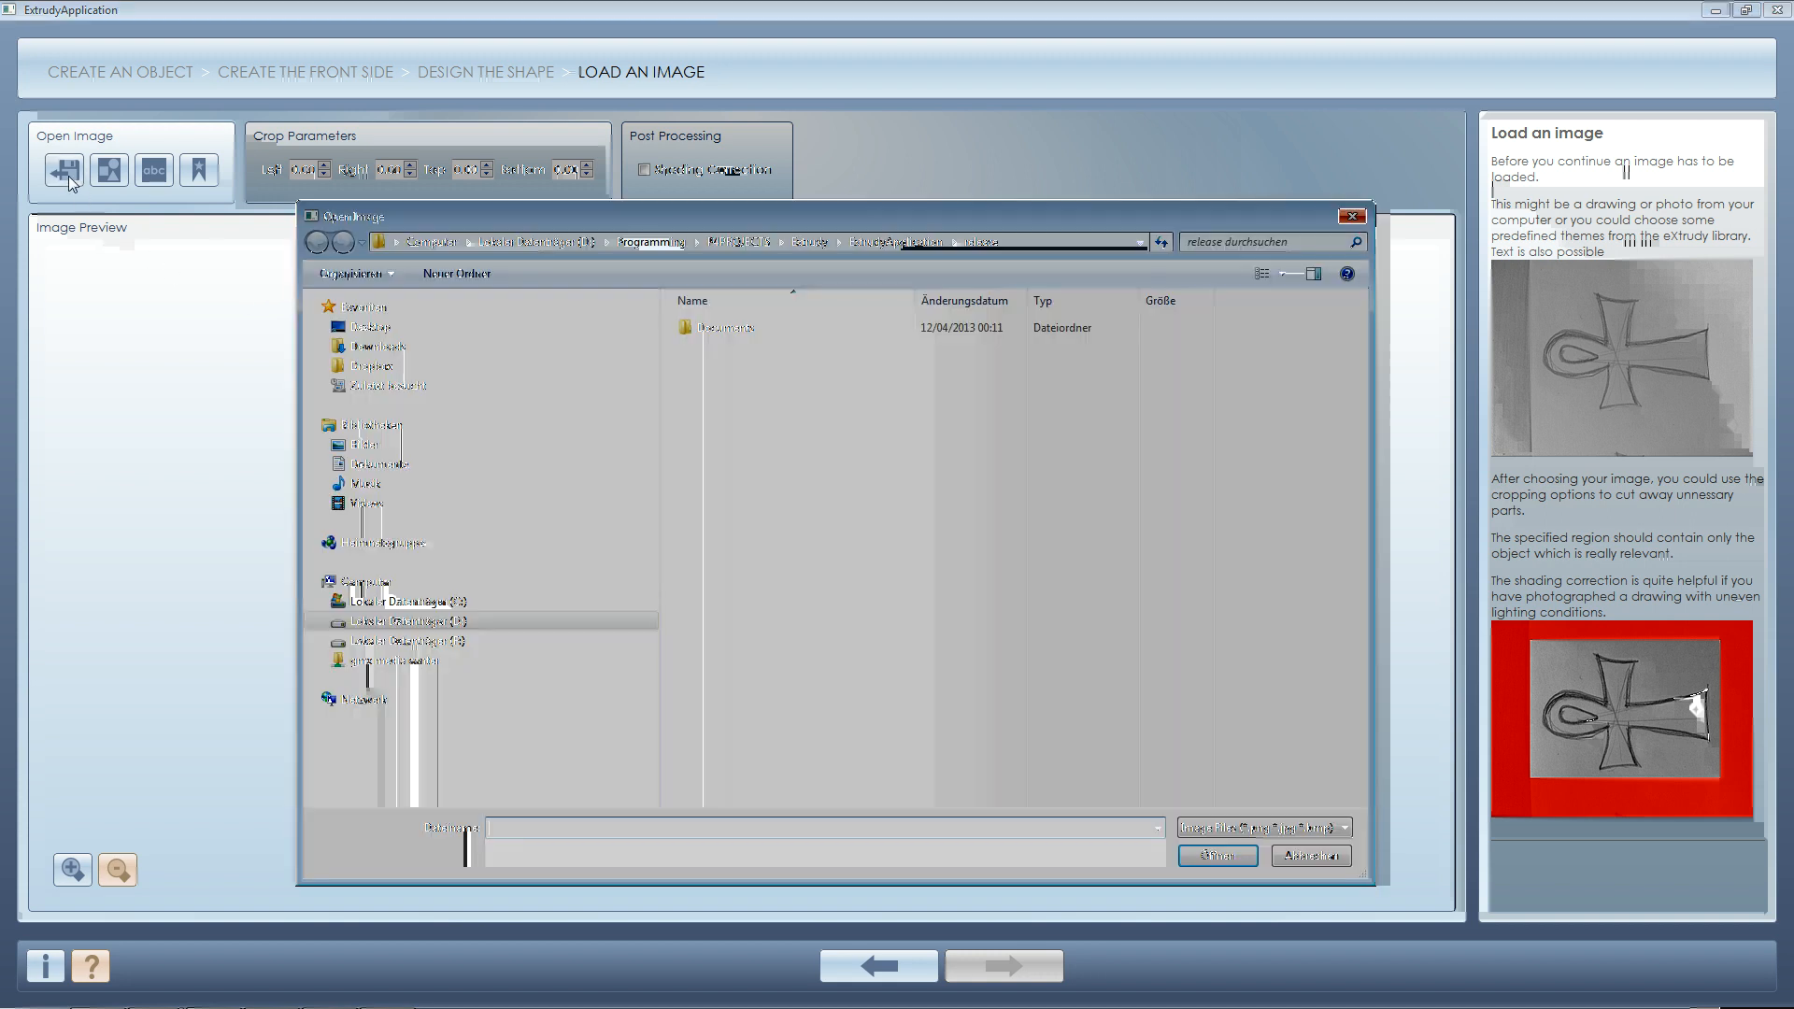
left_click_drag(991, 226, 965, 237)
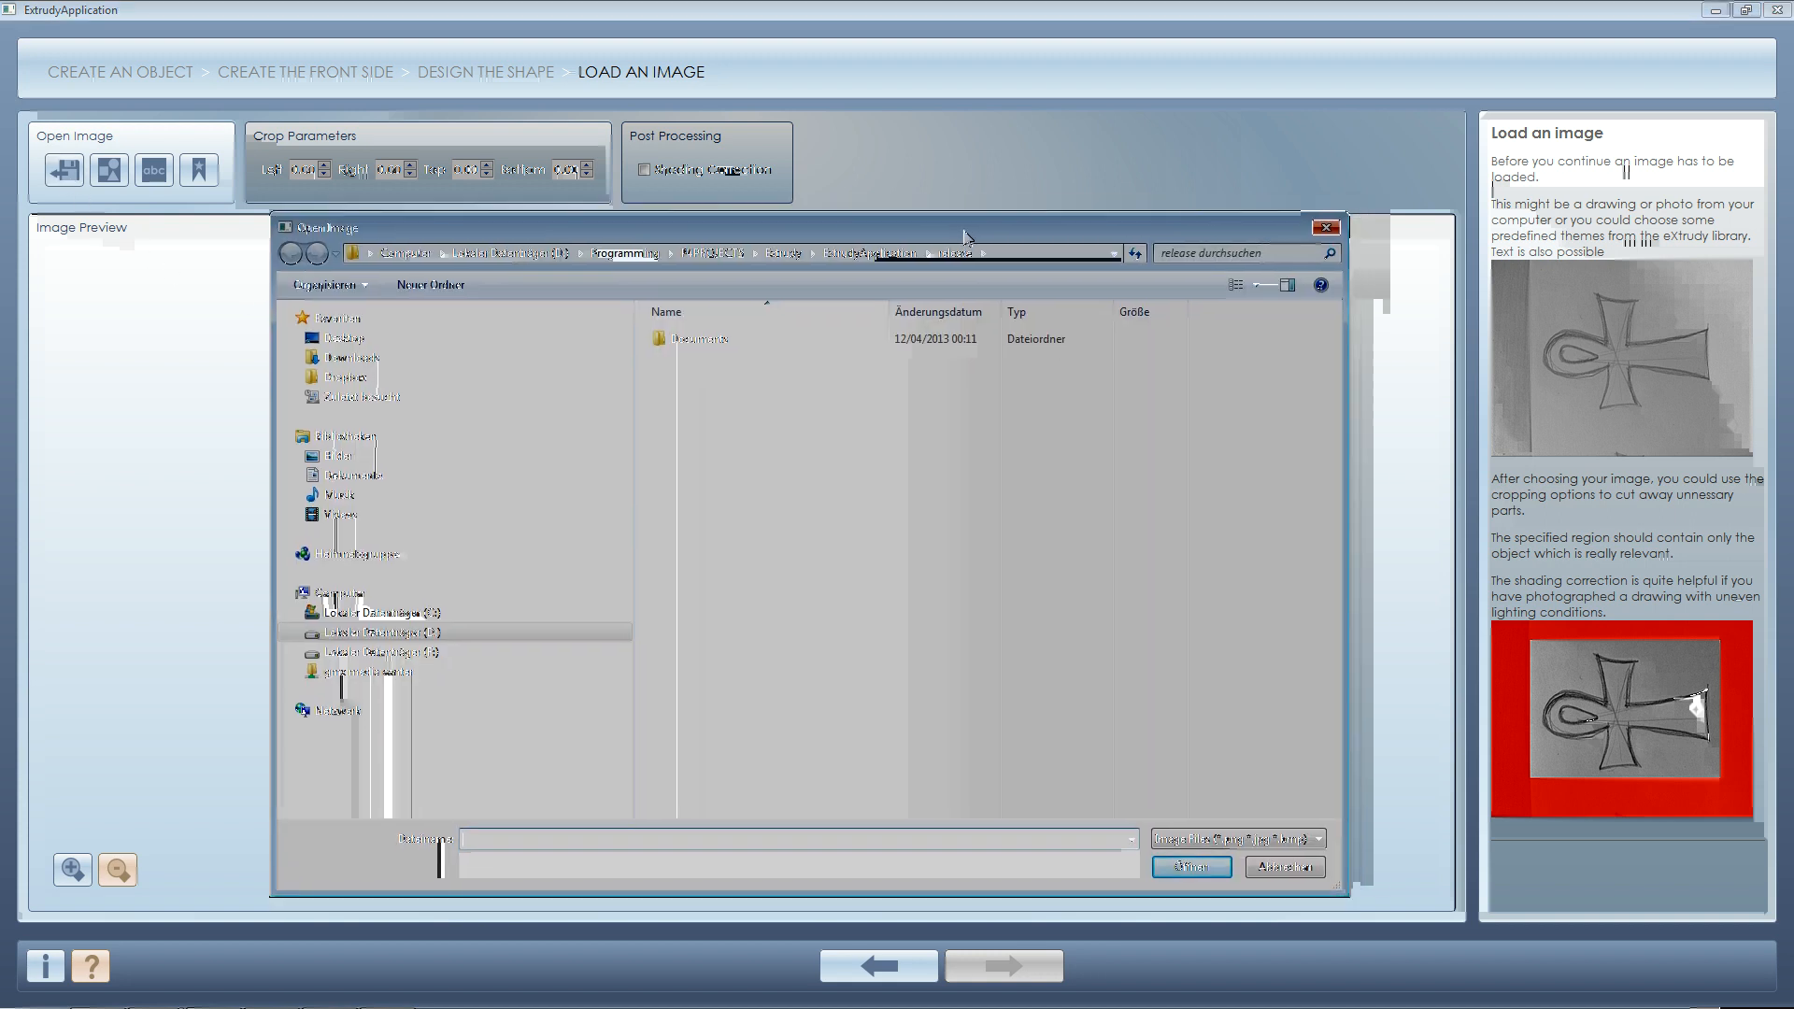
left_click(783, 253)
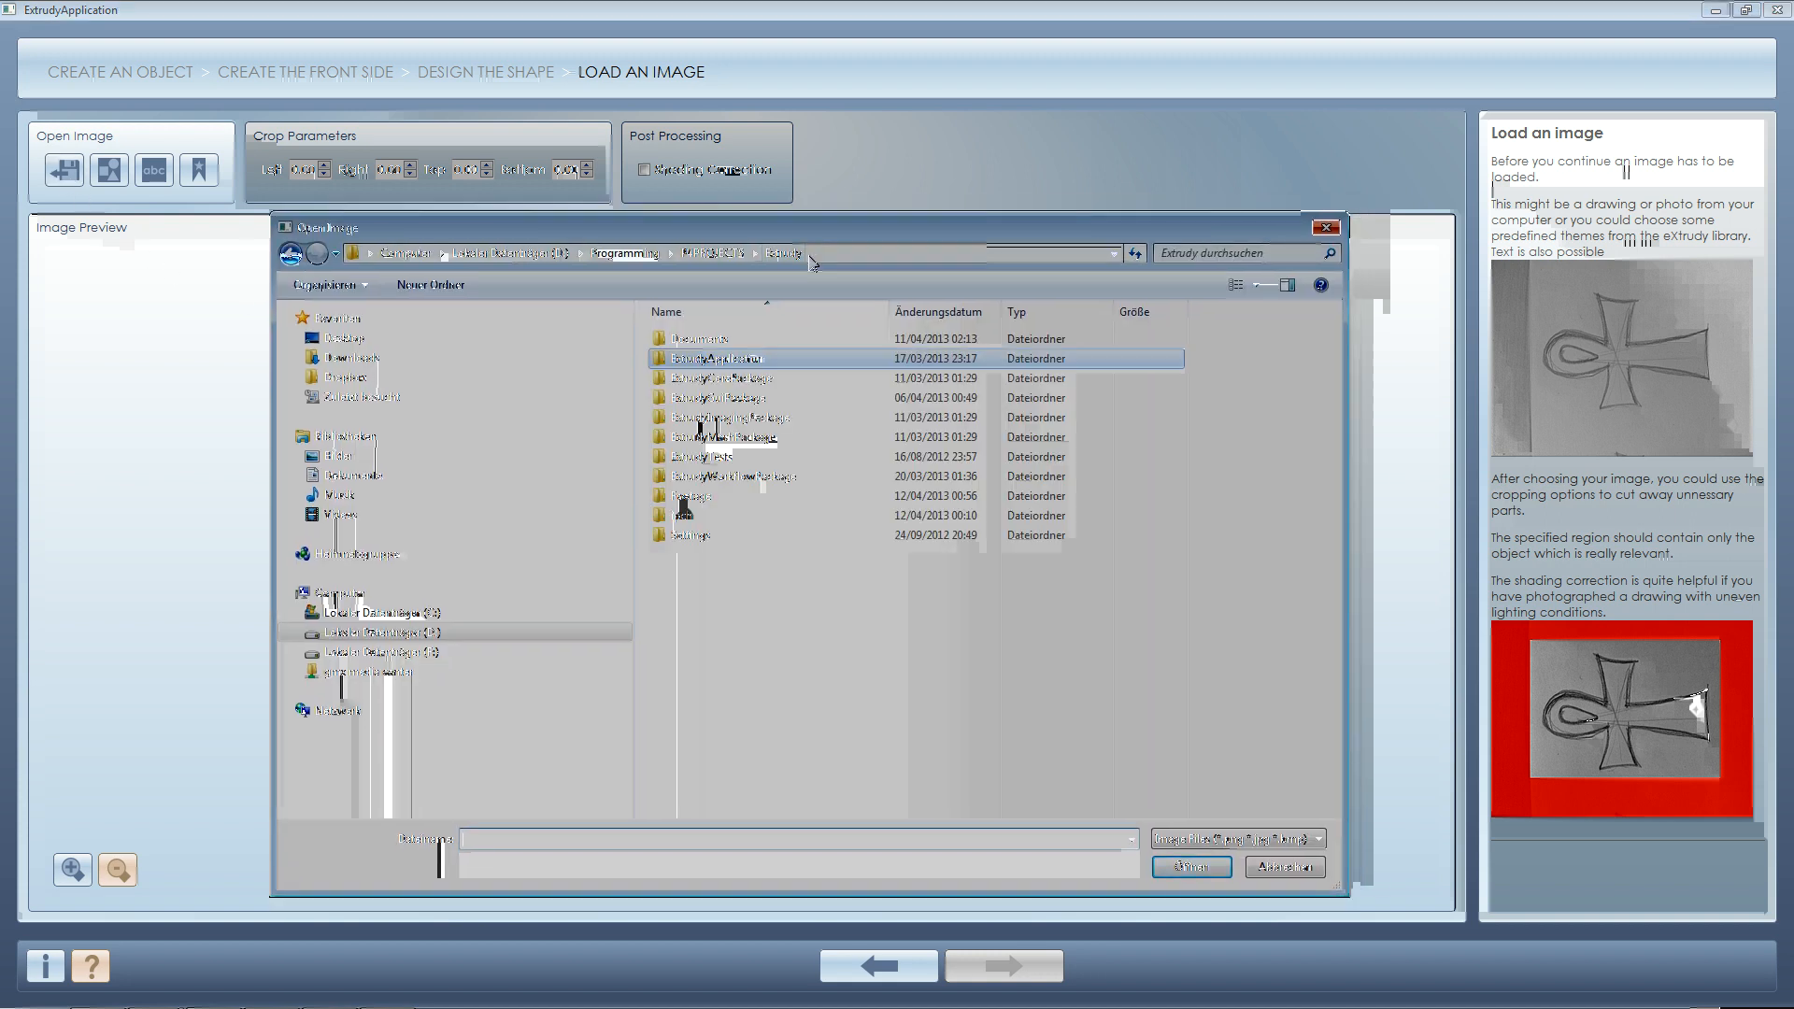
left_click(734, 262)
double_click(739, 383)
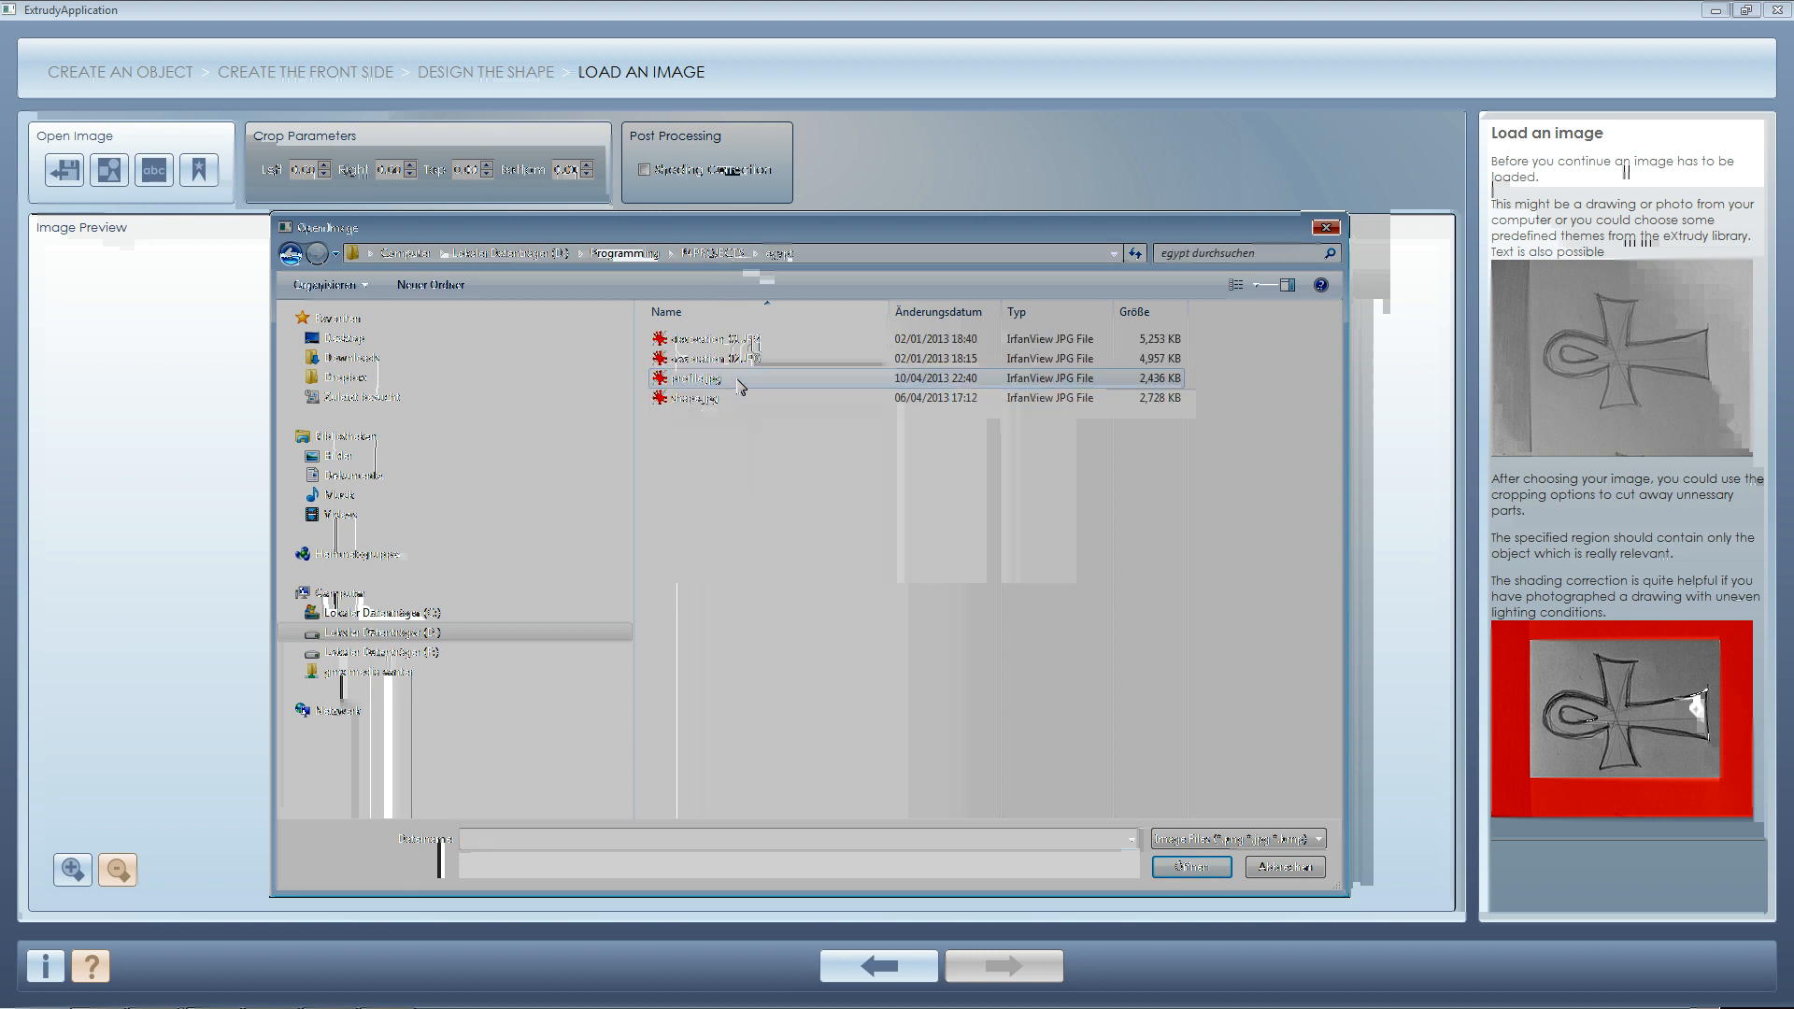
left_click(707, 400)
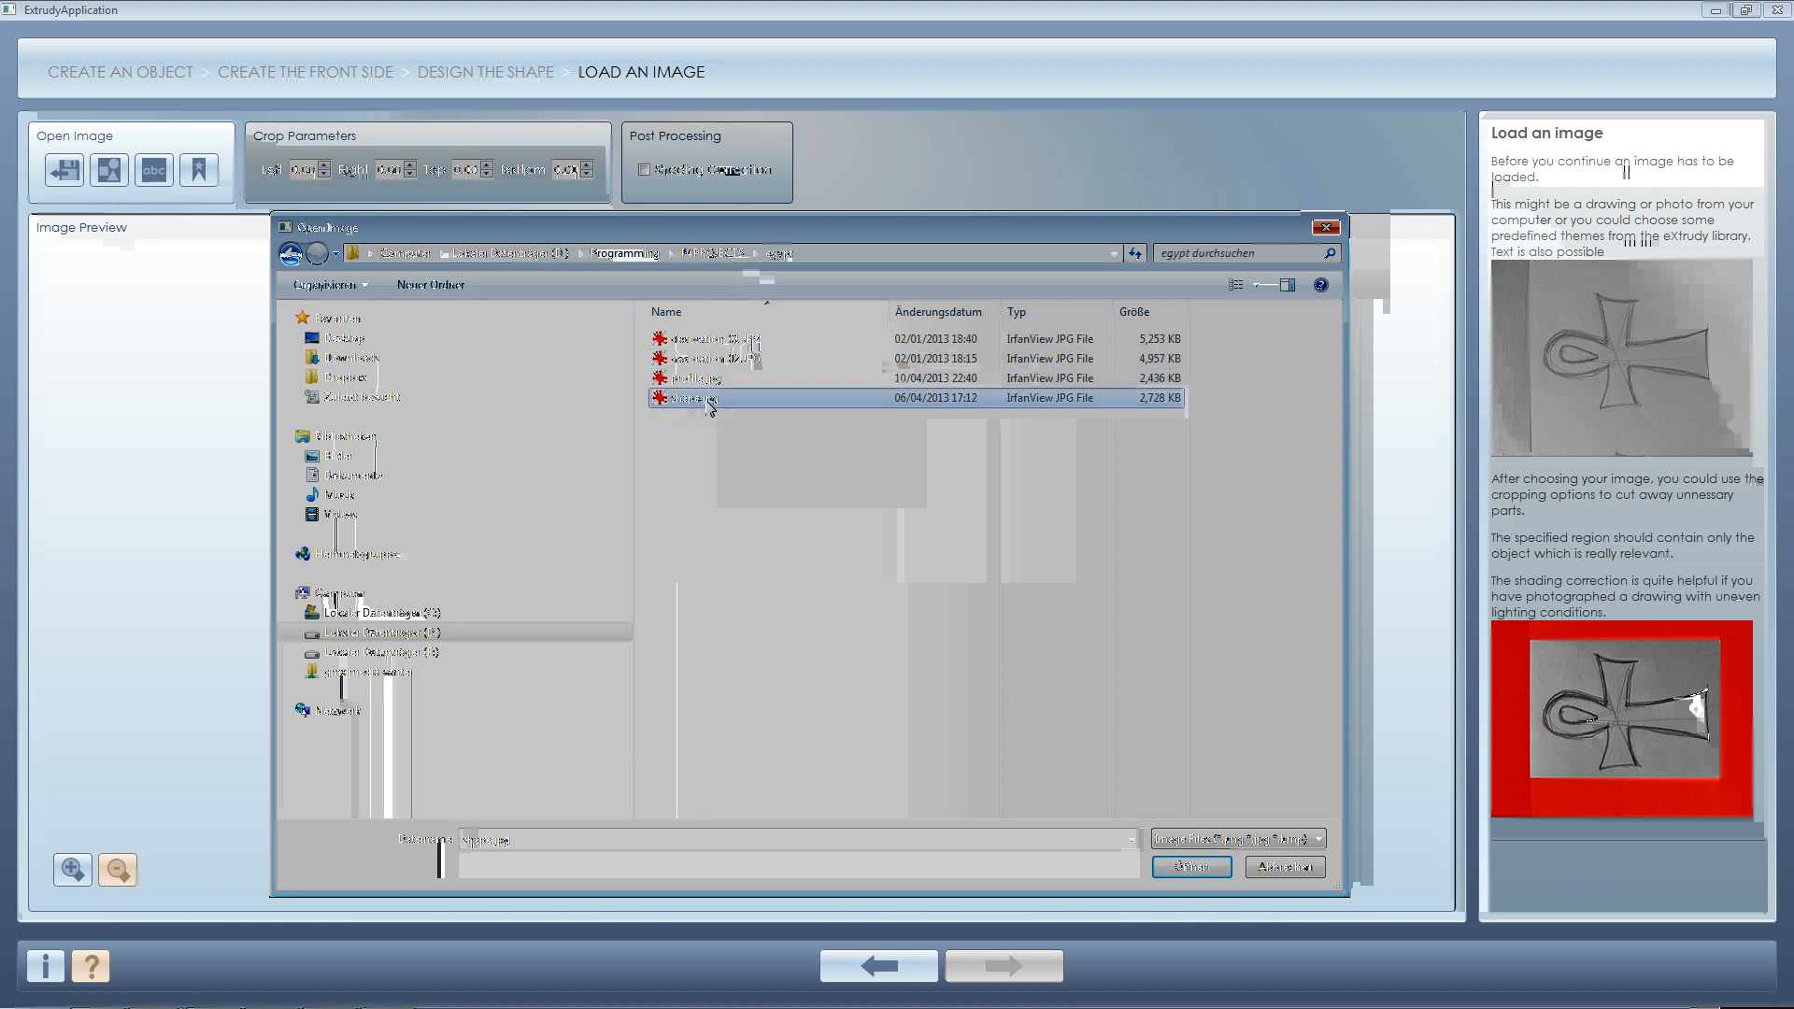
double_click(707, 402)
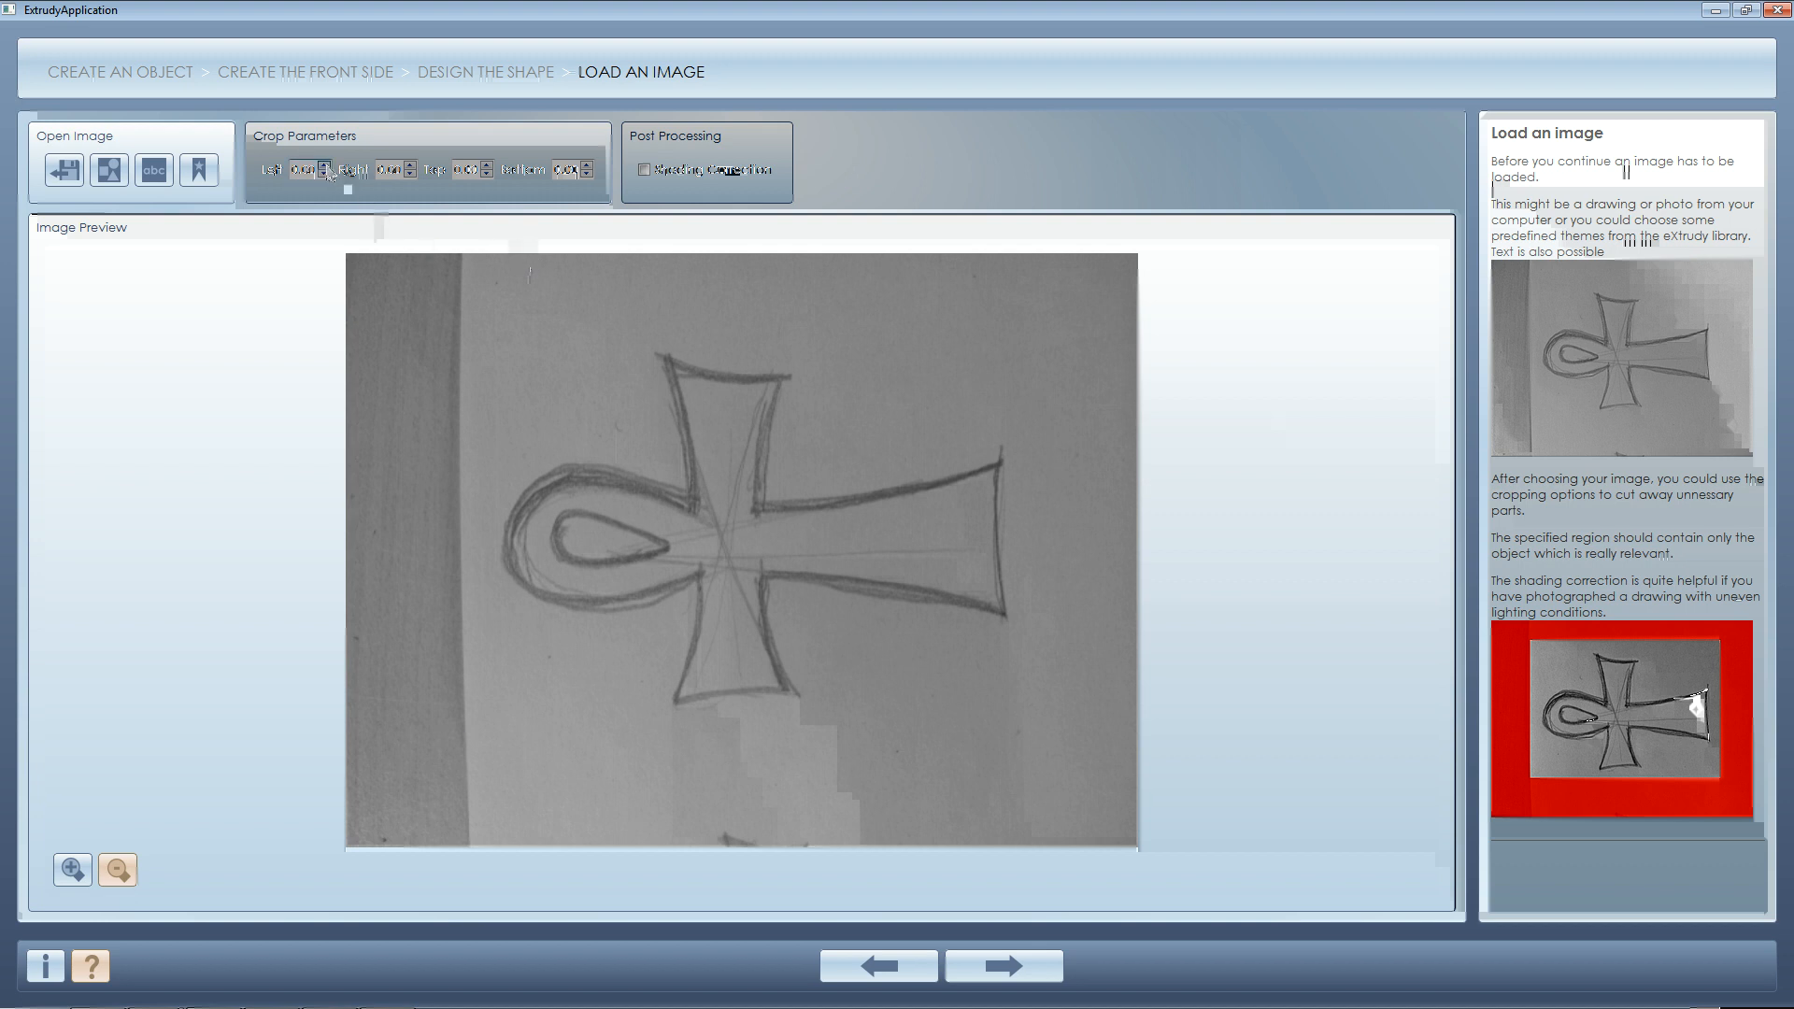
- Crop all four sides of the image closely around the ankh sketch and enable shading correction
left_click_drag(324, 166, 586, 167)
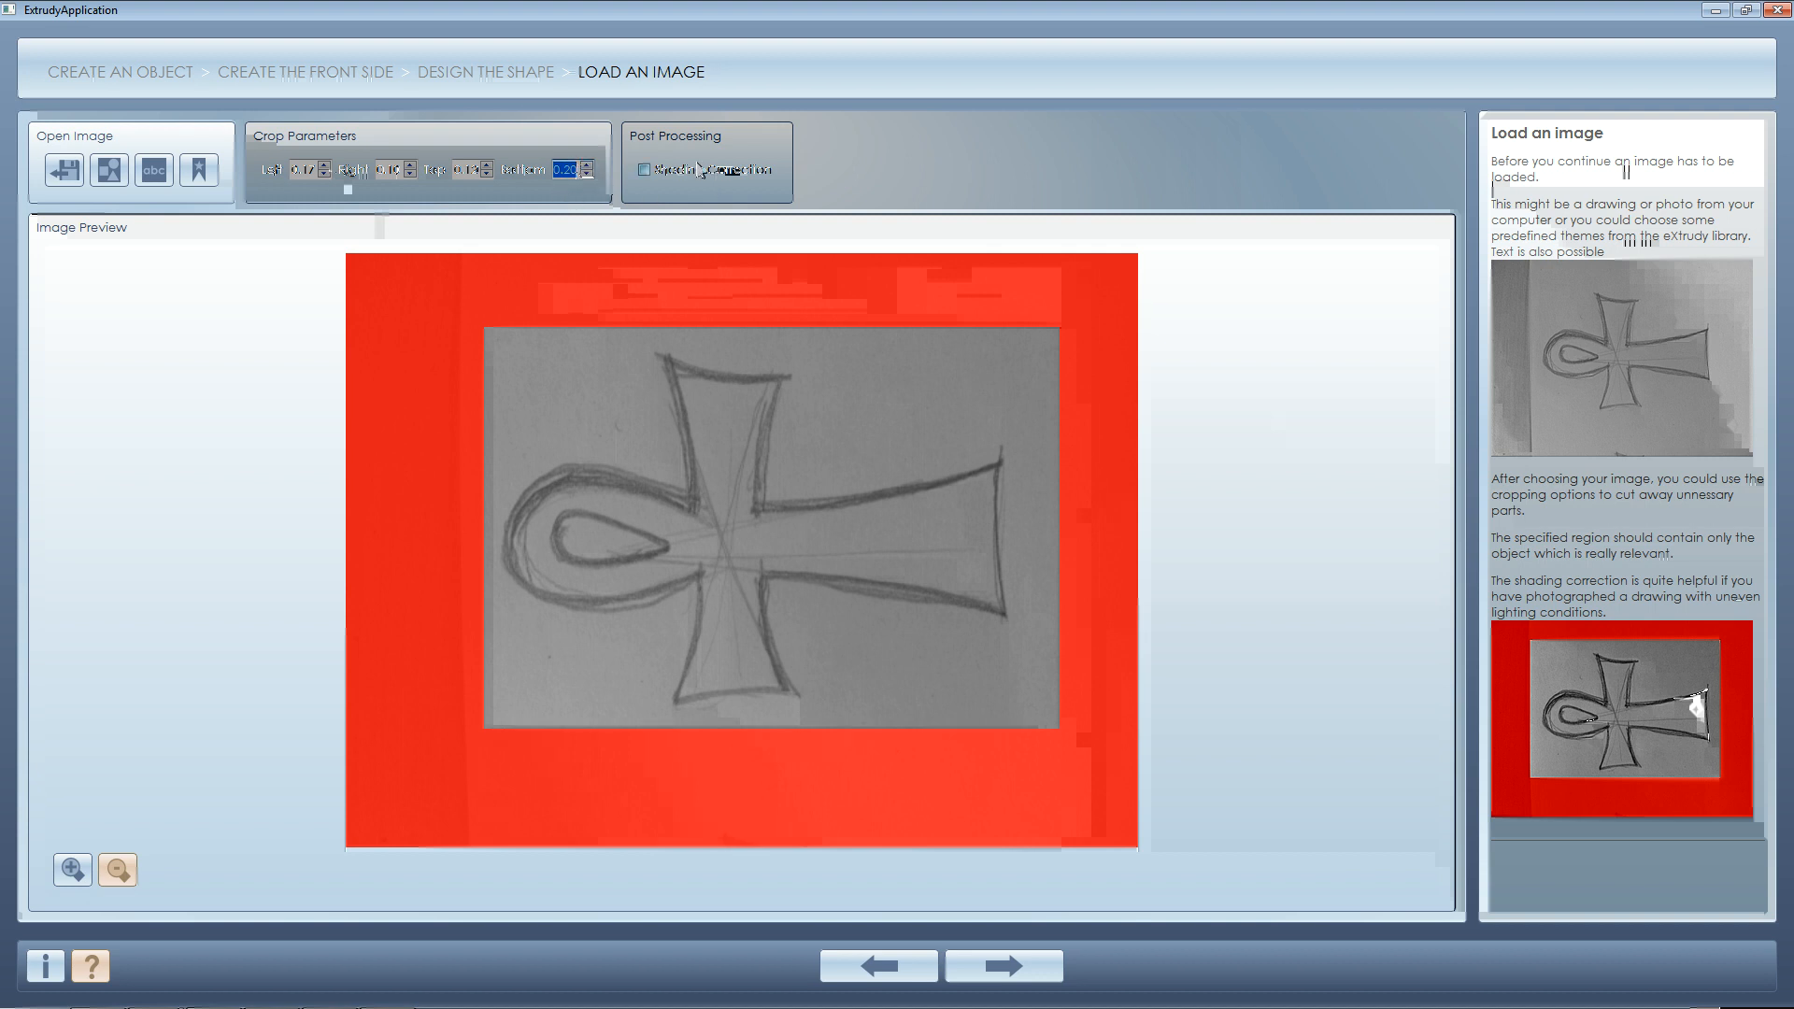
left_click(647, 172)
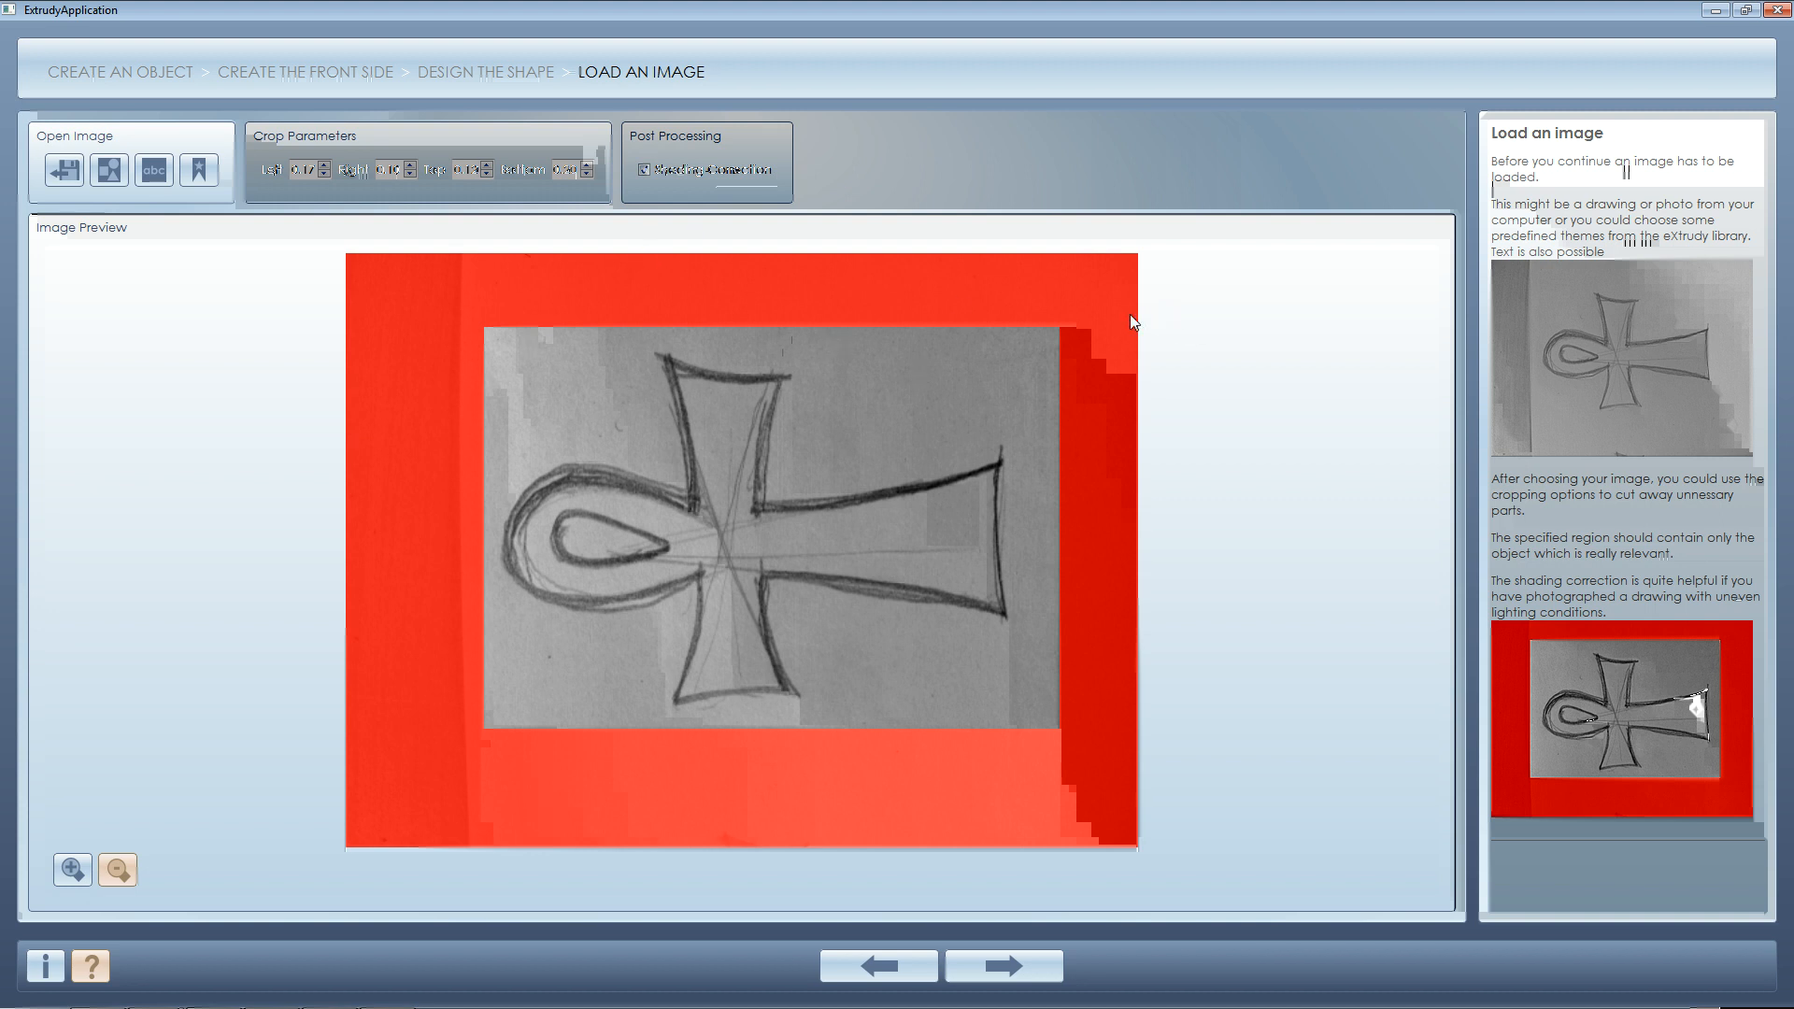
left_click(1019, 969)
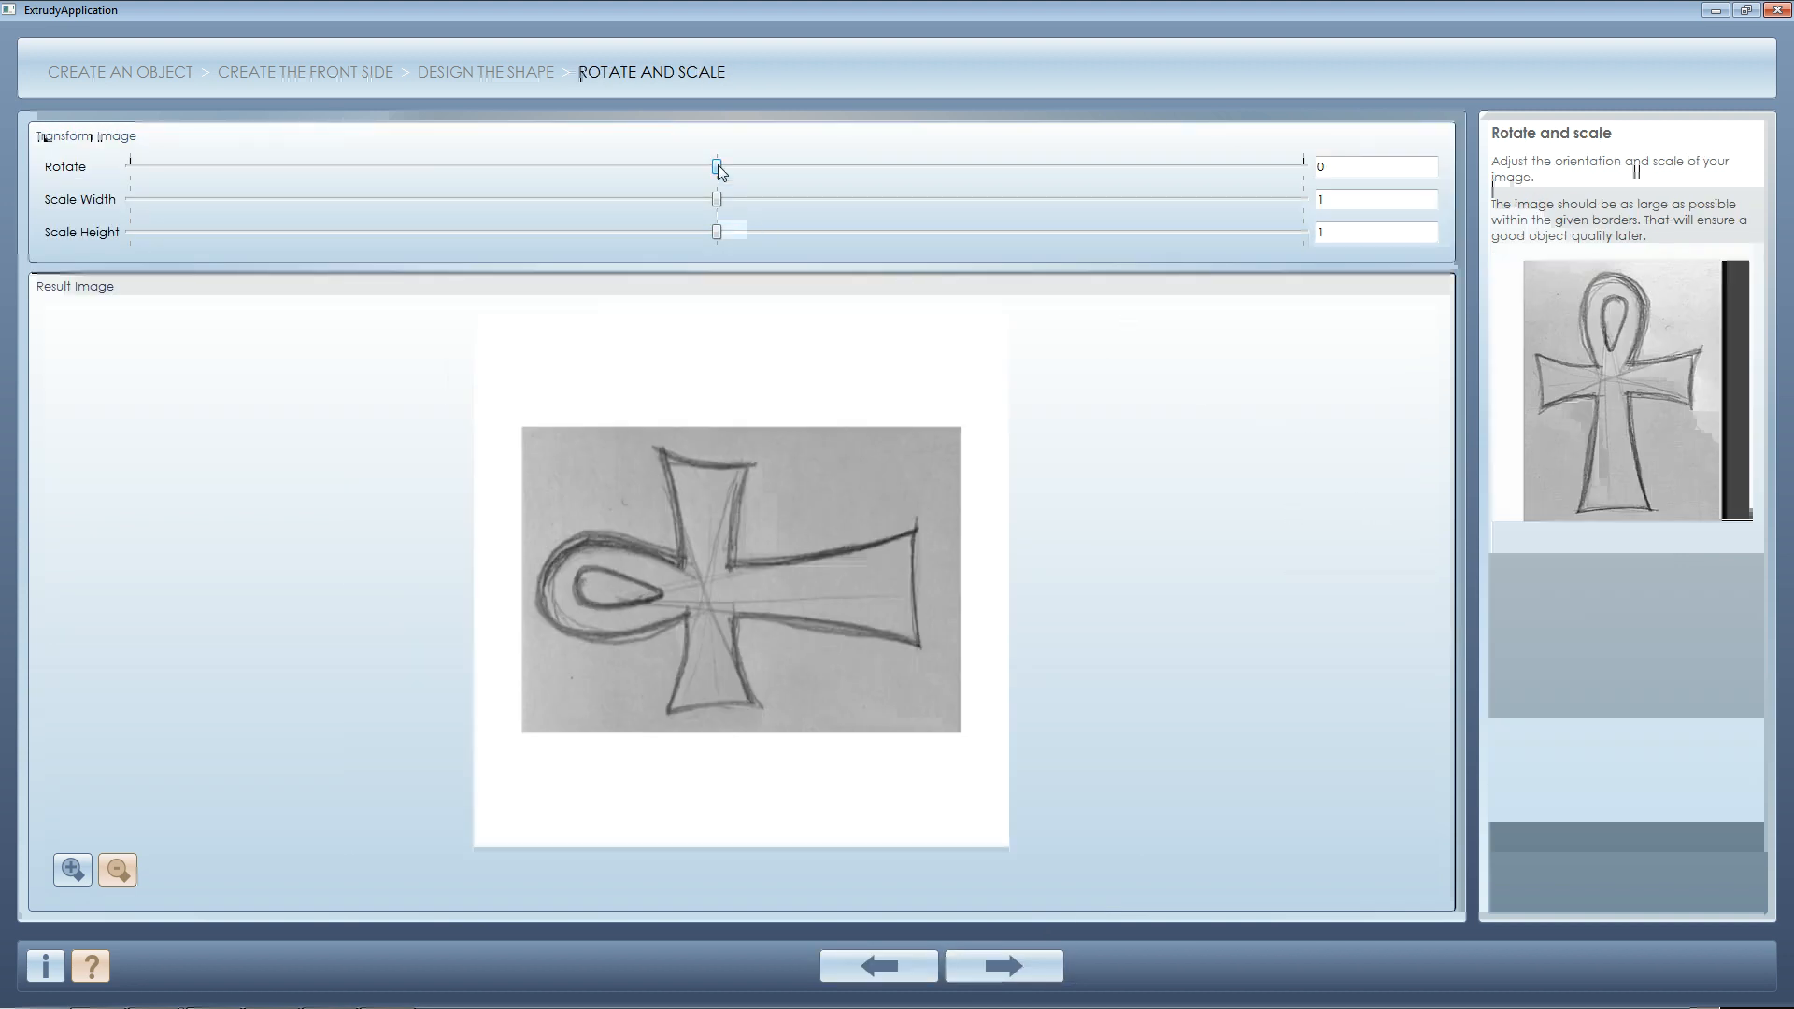
- Rotate the ankh image by -90 and scale its width and height to 1.24
left_click_drag(717, 167, 423, 154)
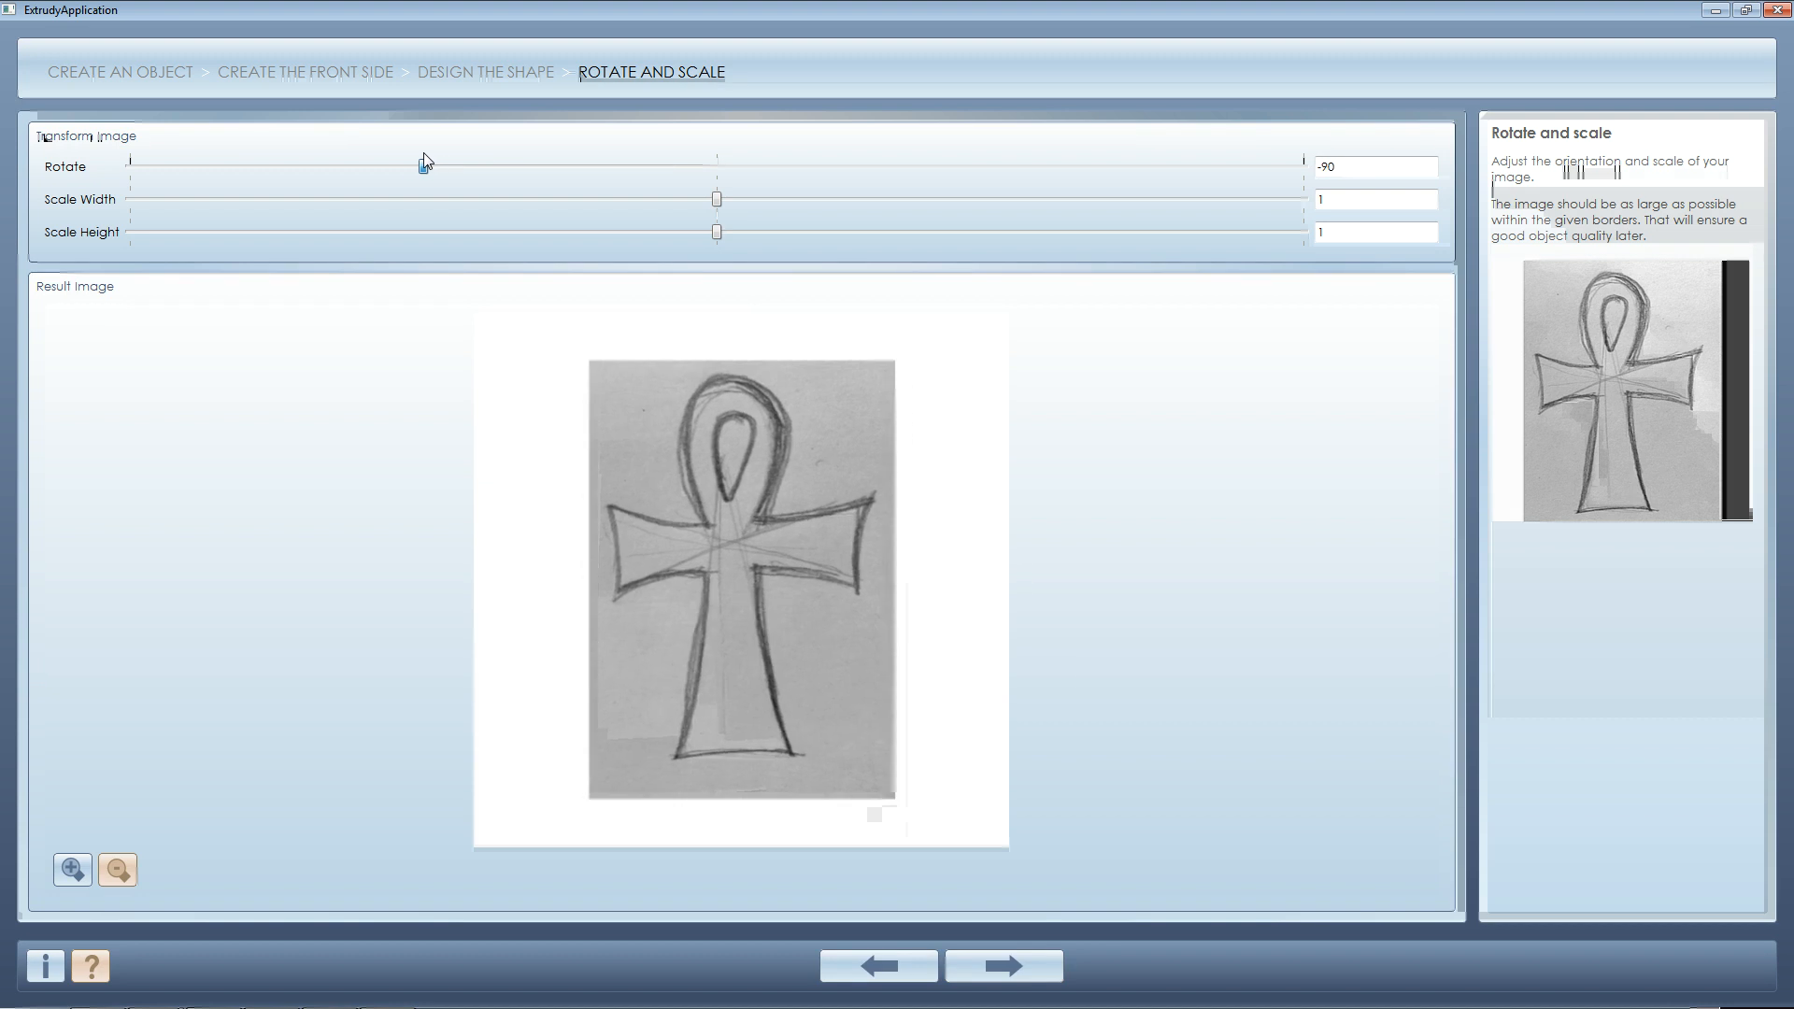
left_click_drag(717, 200, 788, 232)
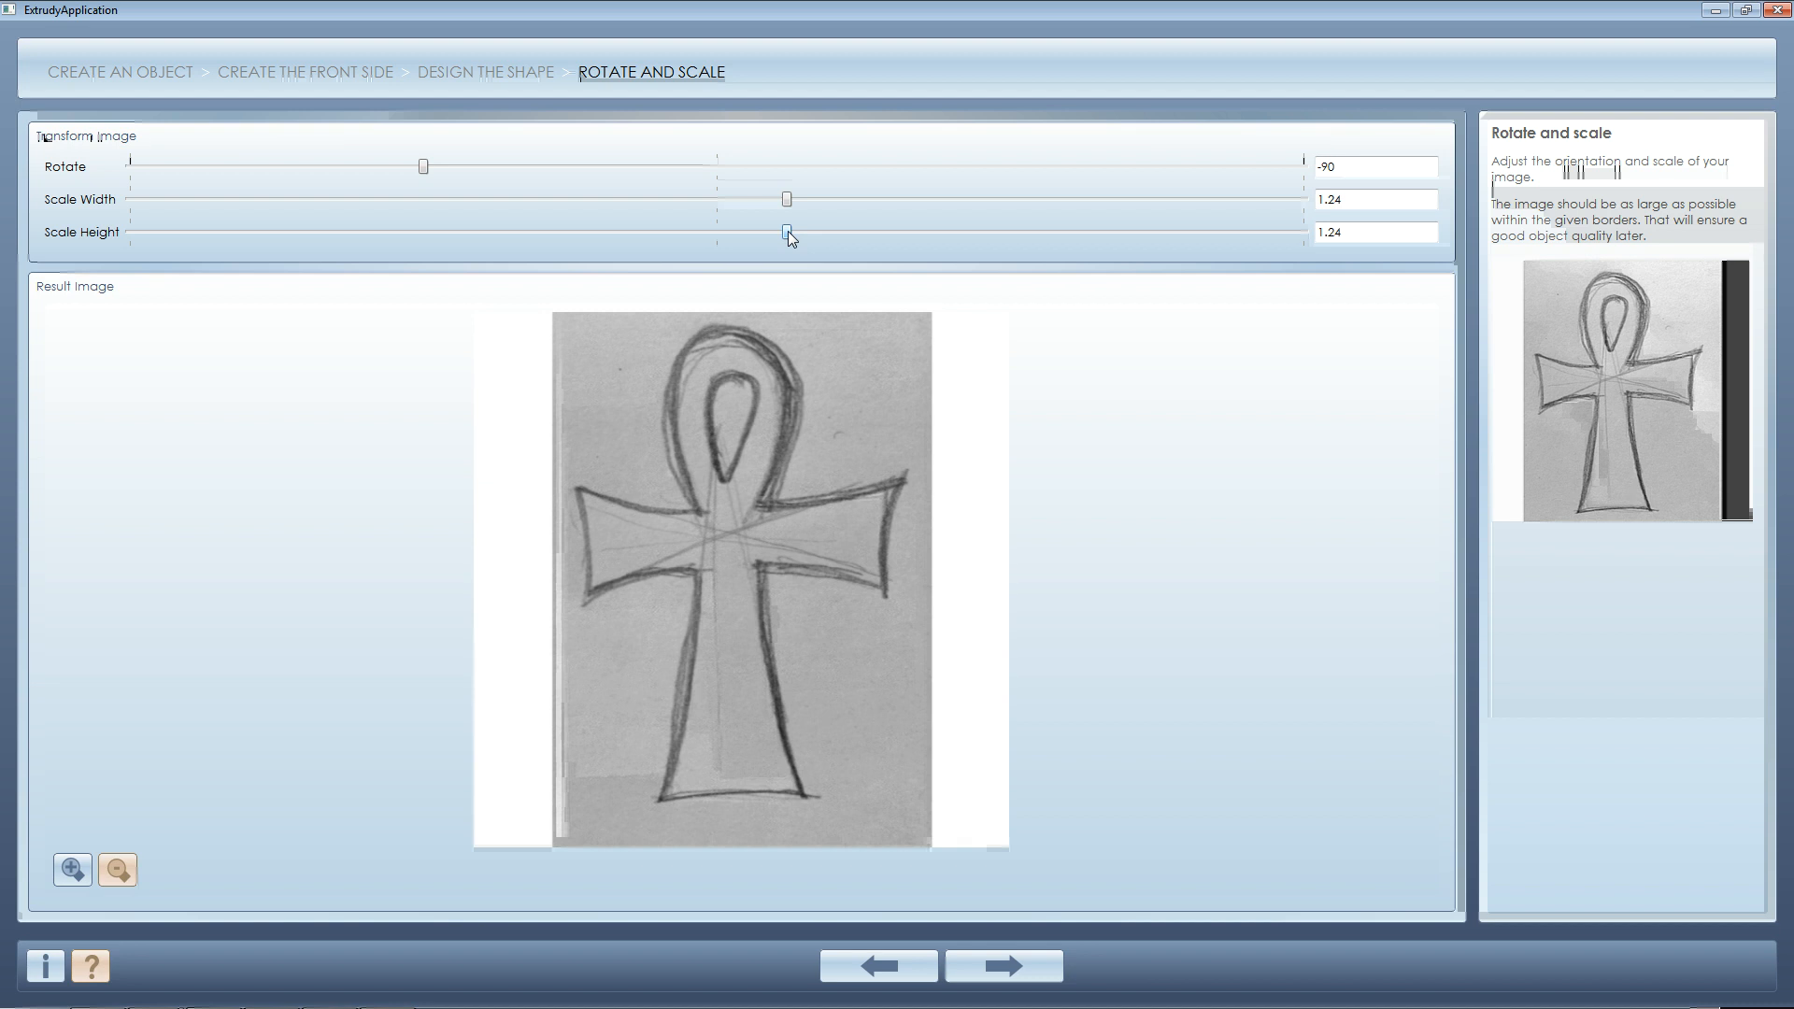
left_click(1029, 962)
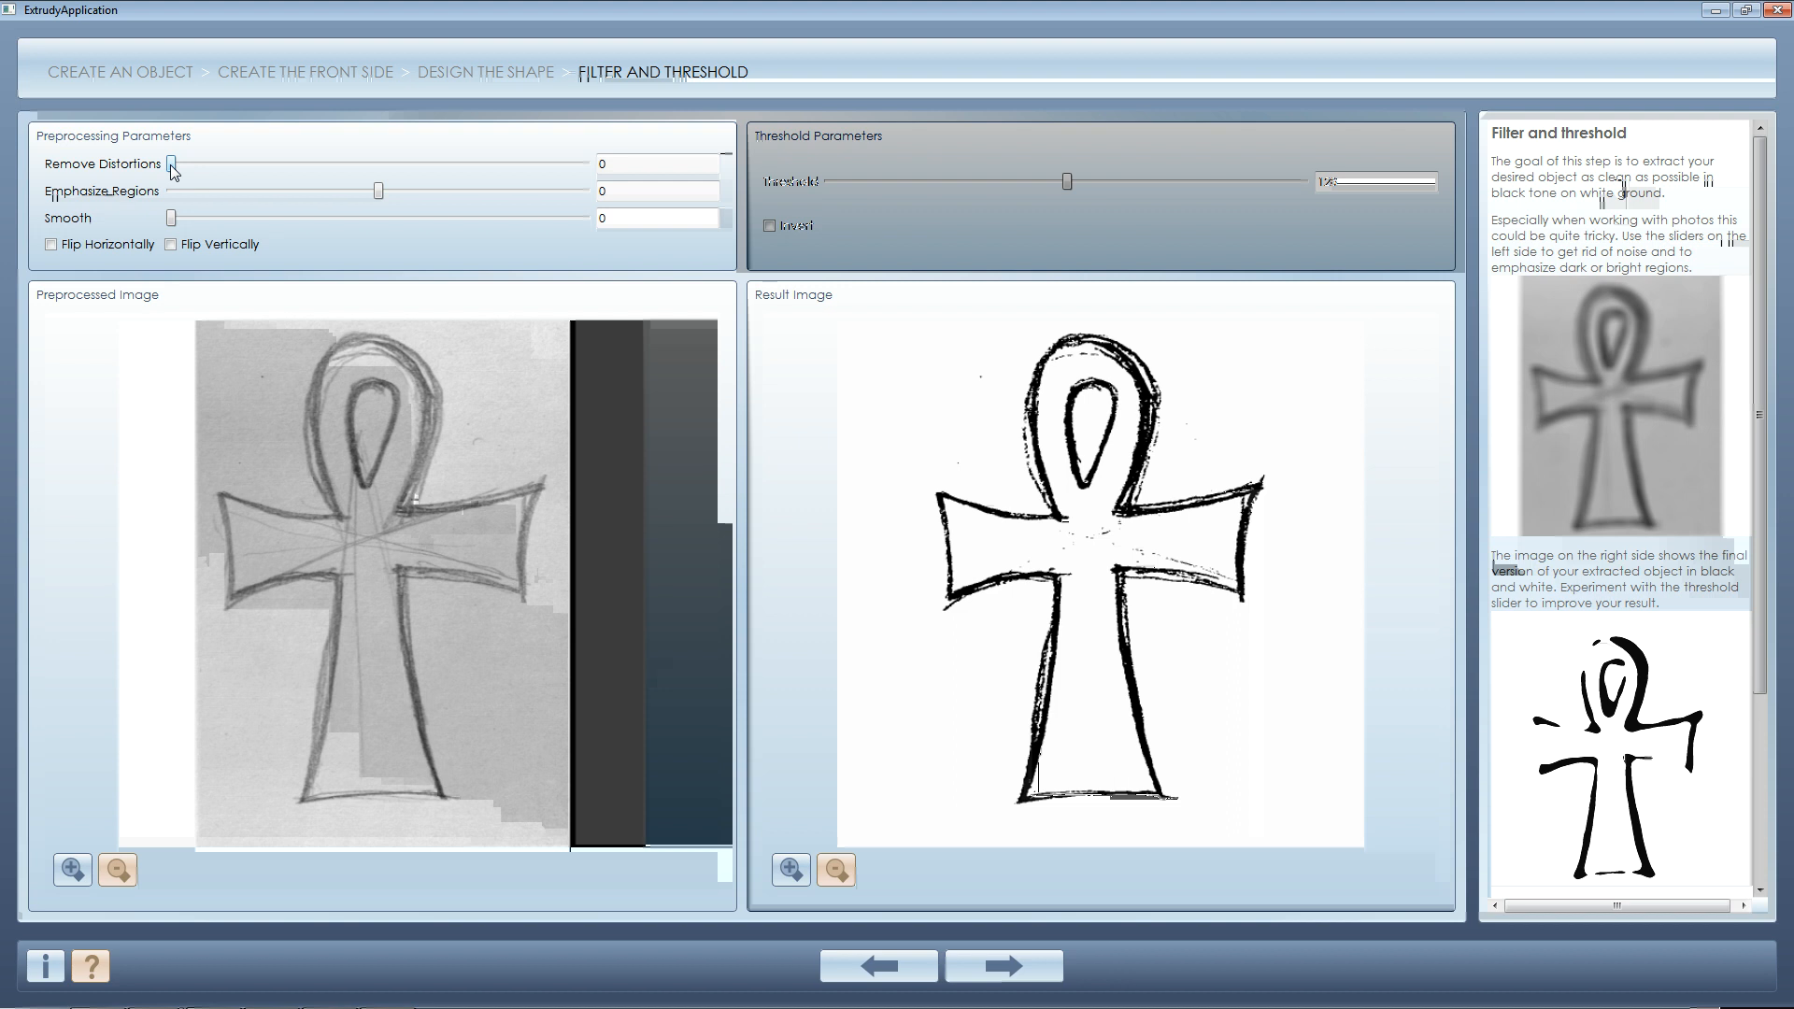
- Set Remove Distortions to 17 and Smooth to 18, and raise the threshold until the ankh outline is closed
left_click_drag(172, 166, 241, 169)
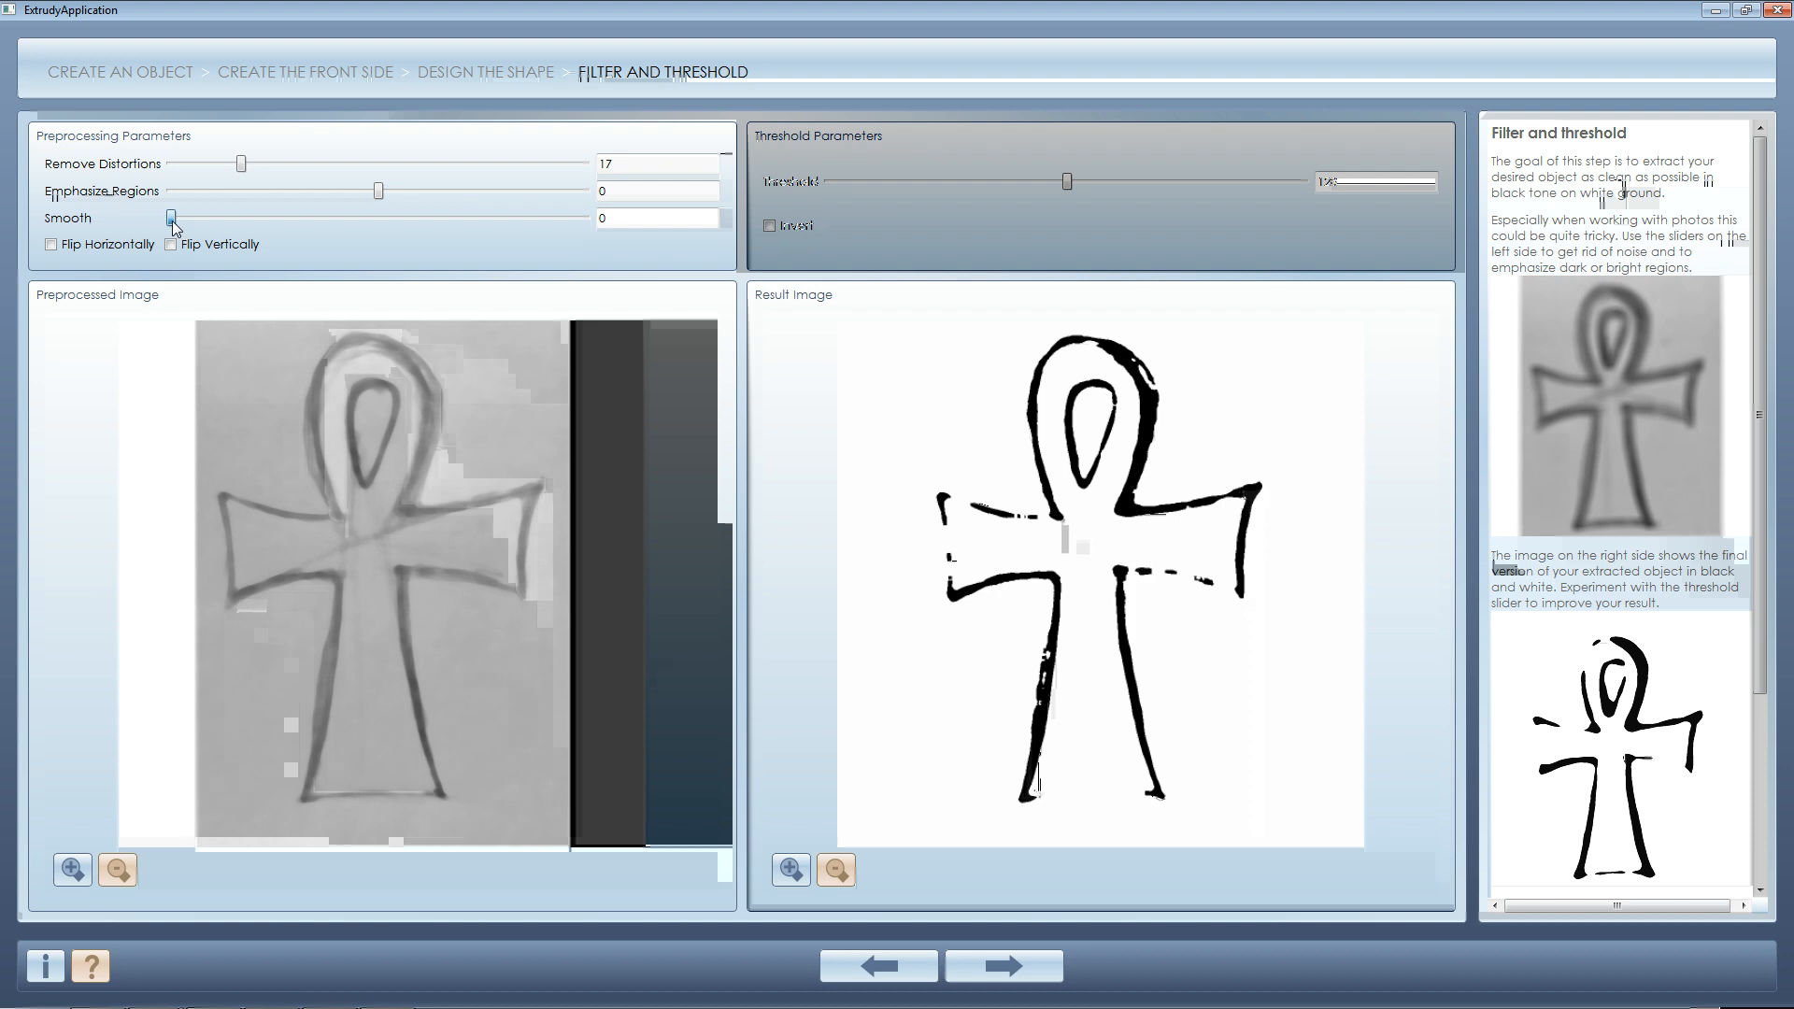
left_click_drag(172, 223, 246, 232)
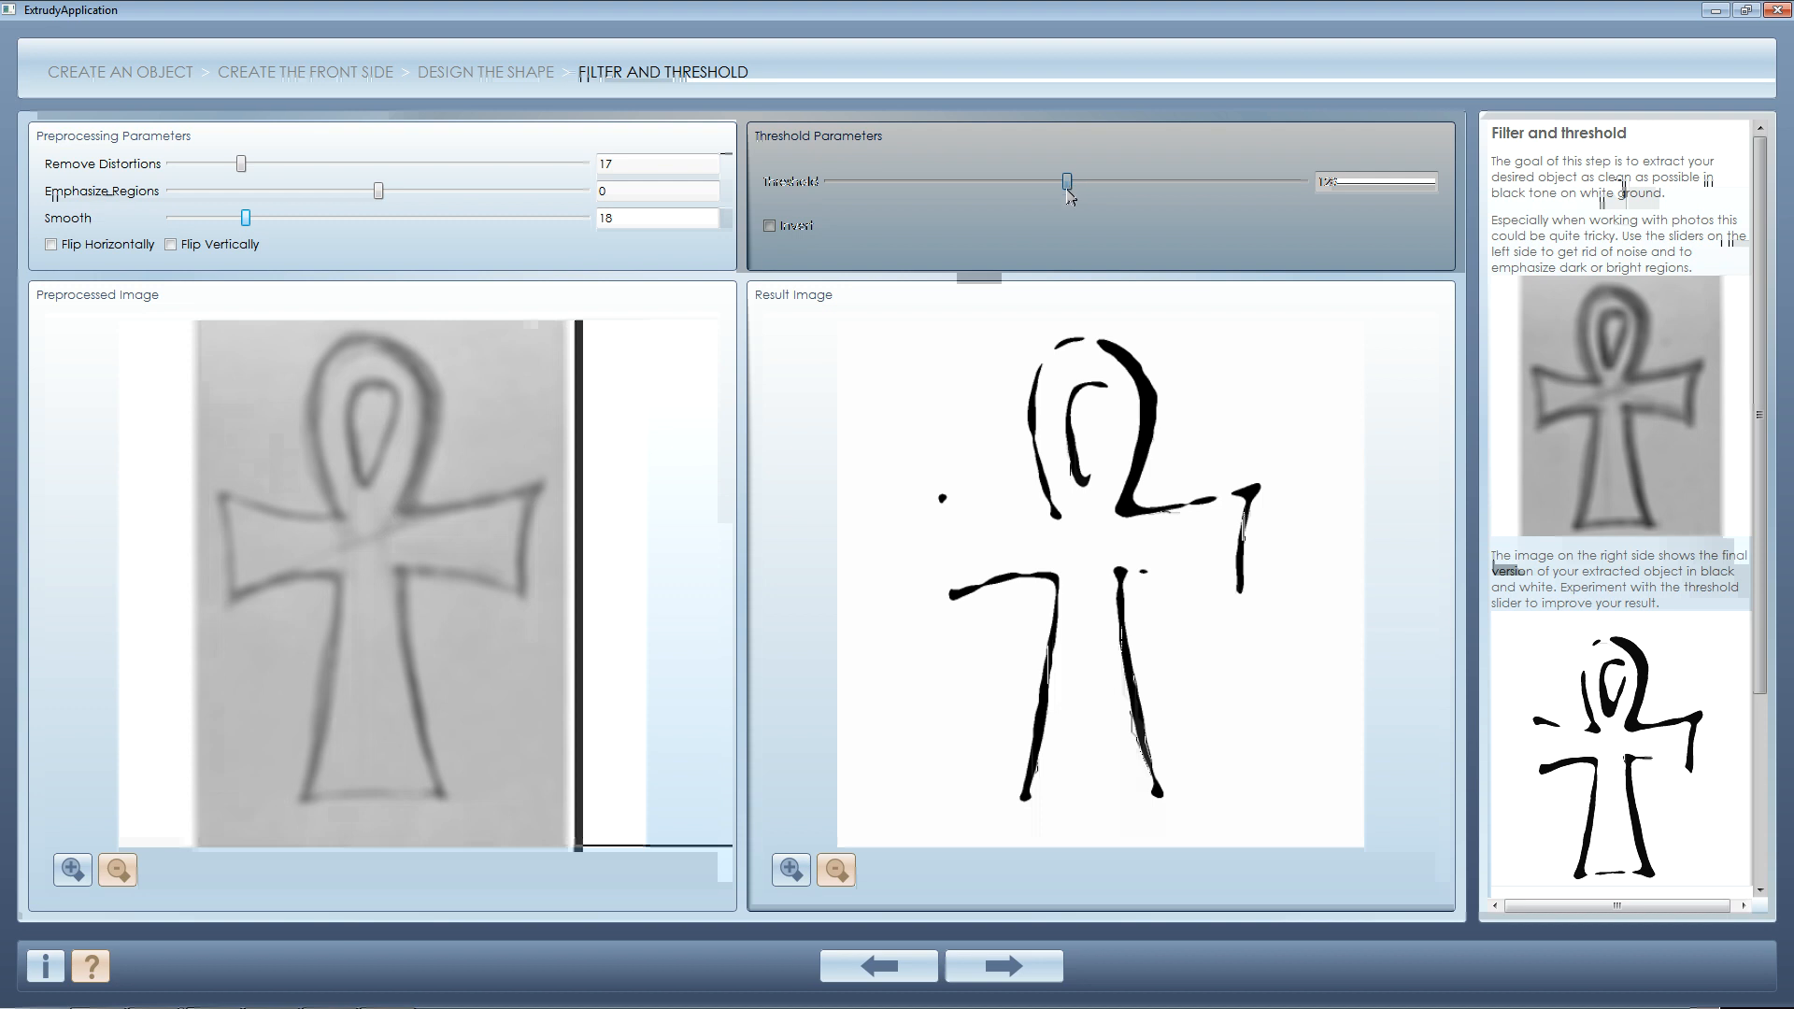
mouse_move(1068, 187)
left_mouse_down()
mouse_move(1050, 185)
mouse_move(1139, 193)
left_mouse_up()
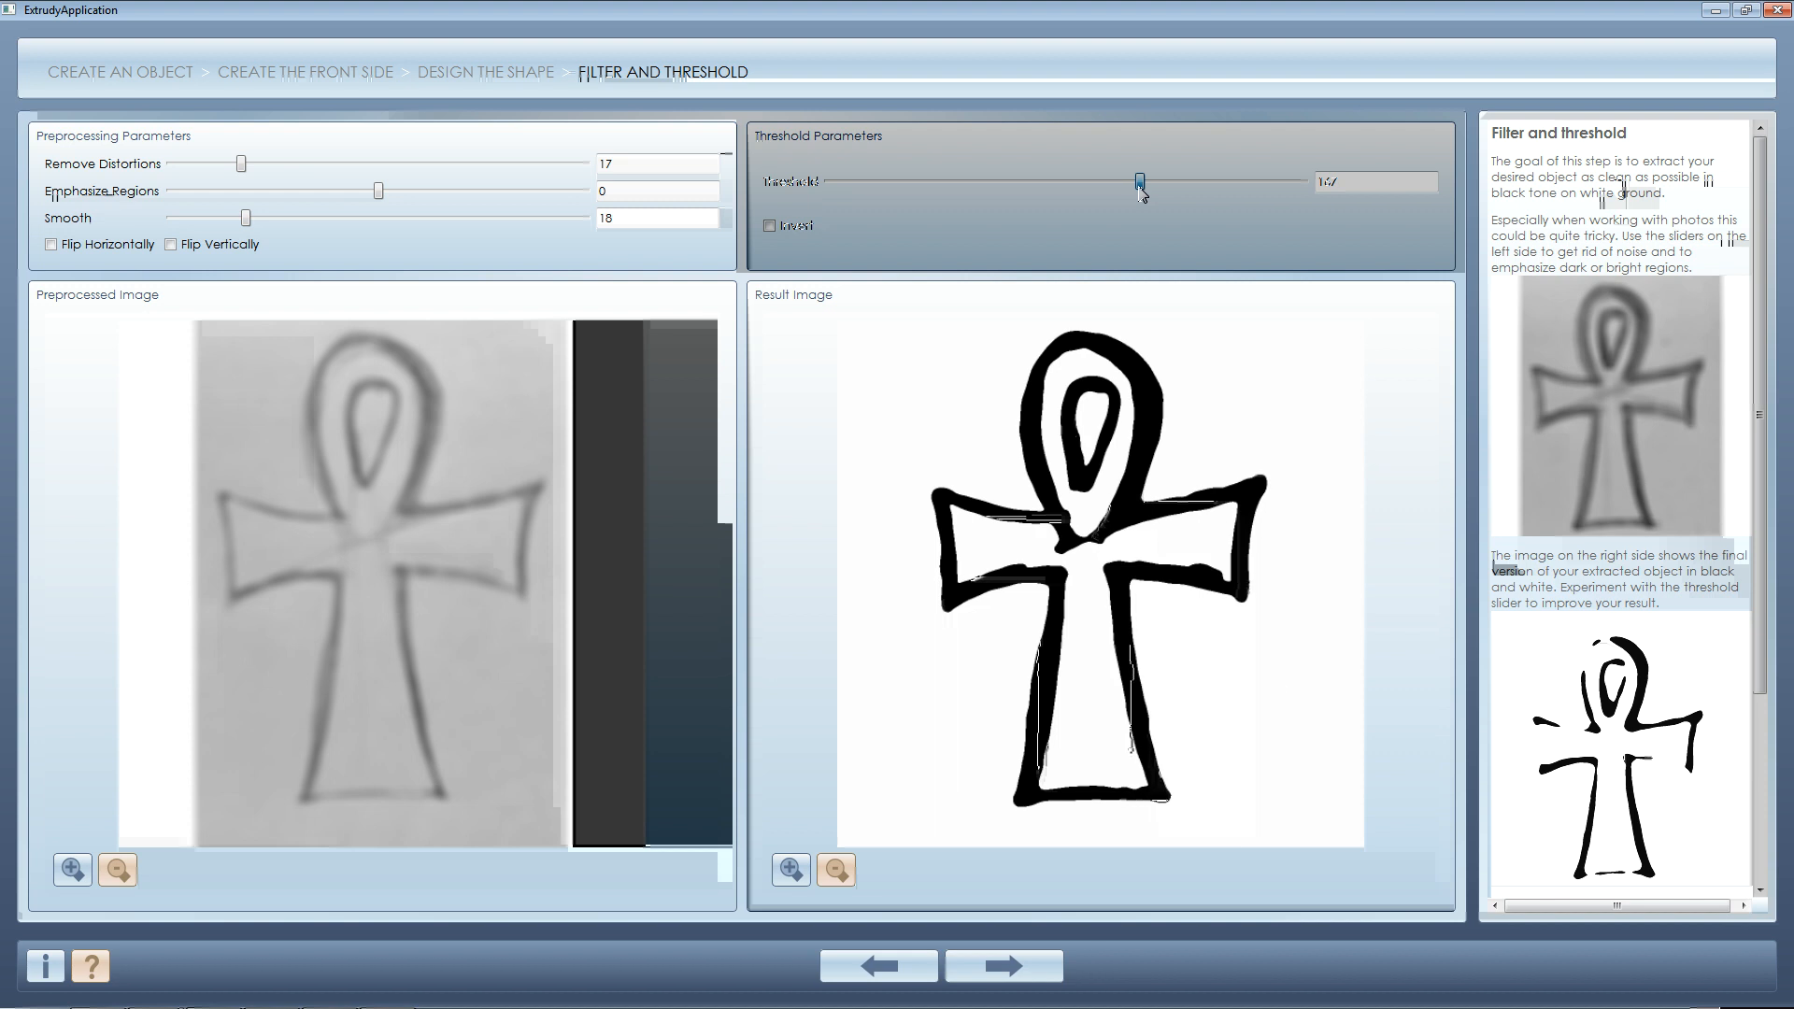
left_click_drag(1140, 193, 1143, 193)
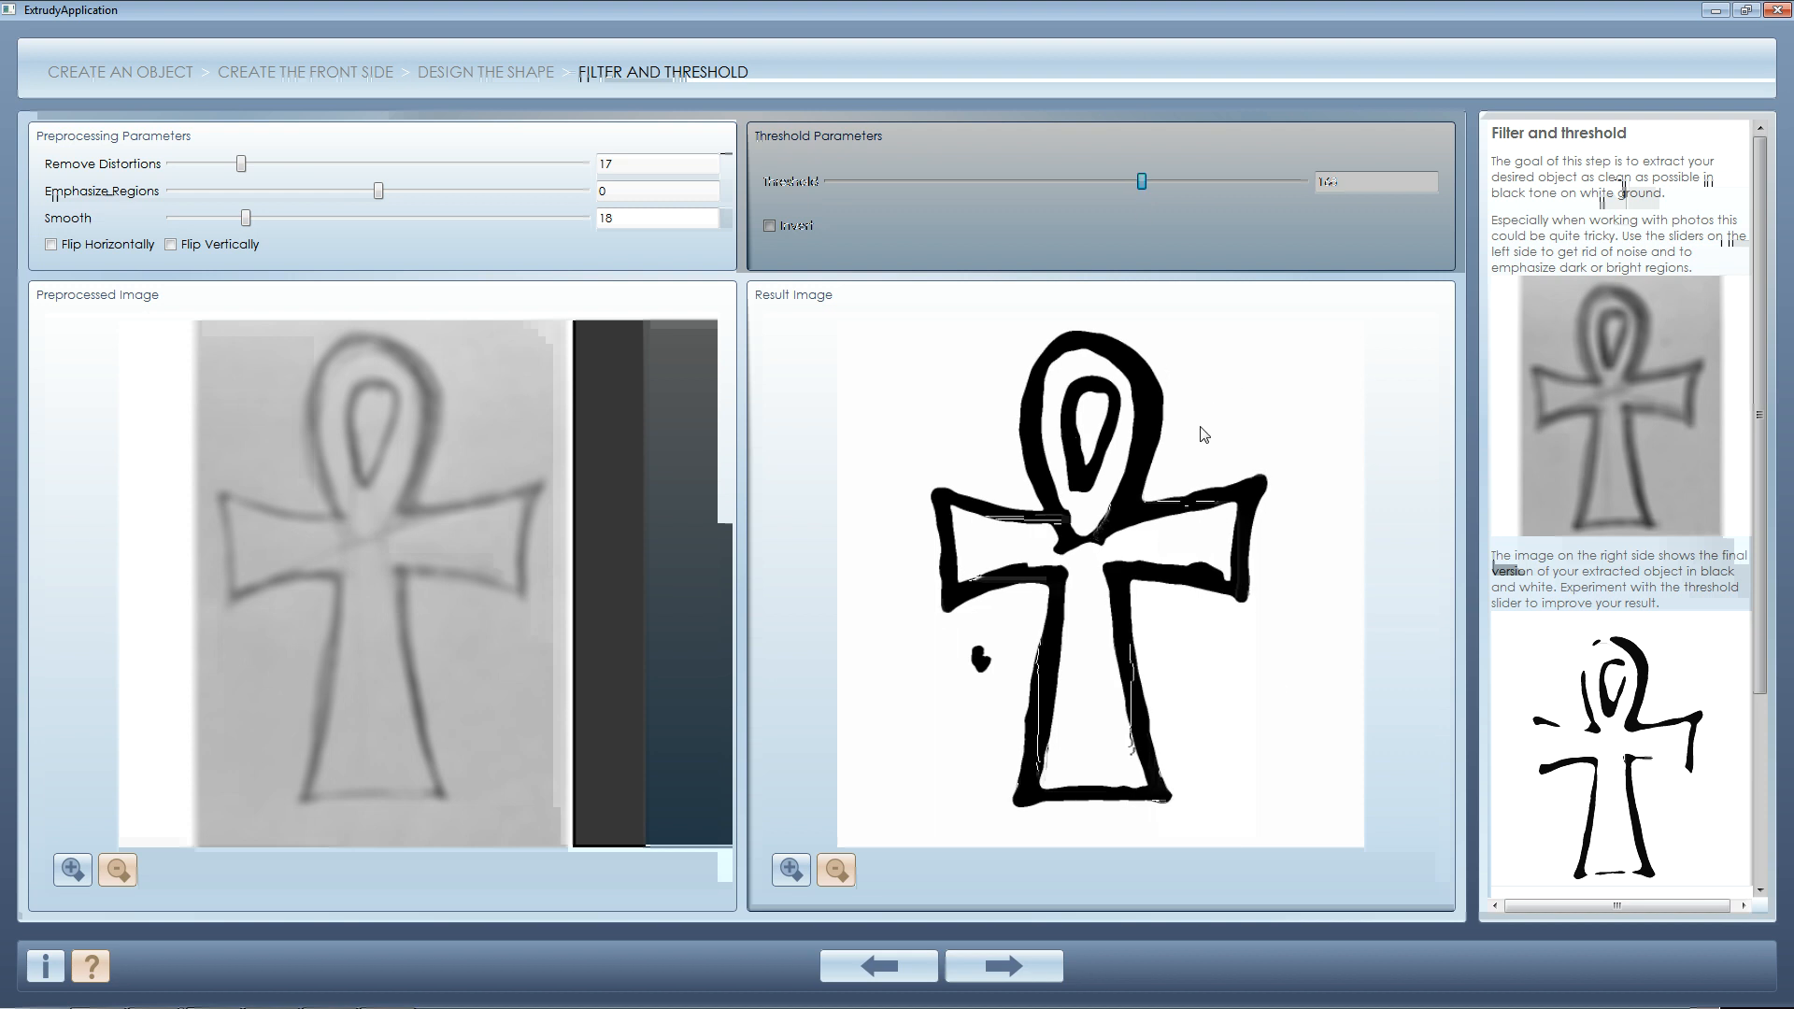
left_click(1035, 977)
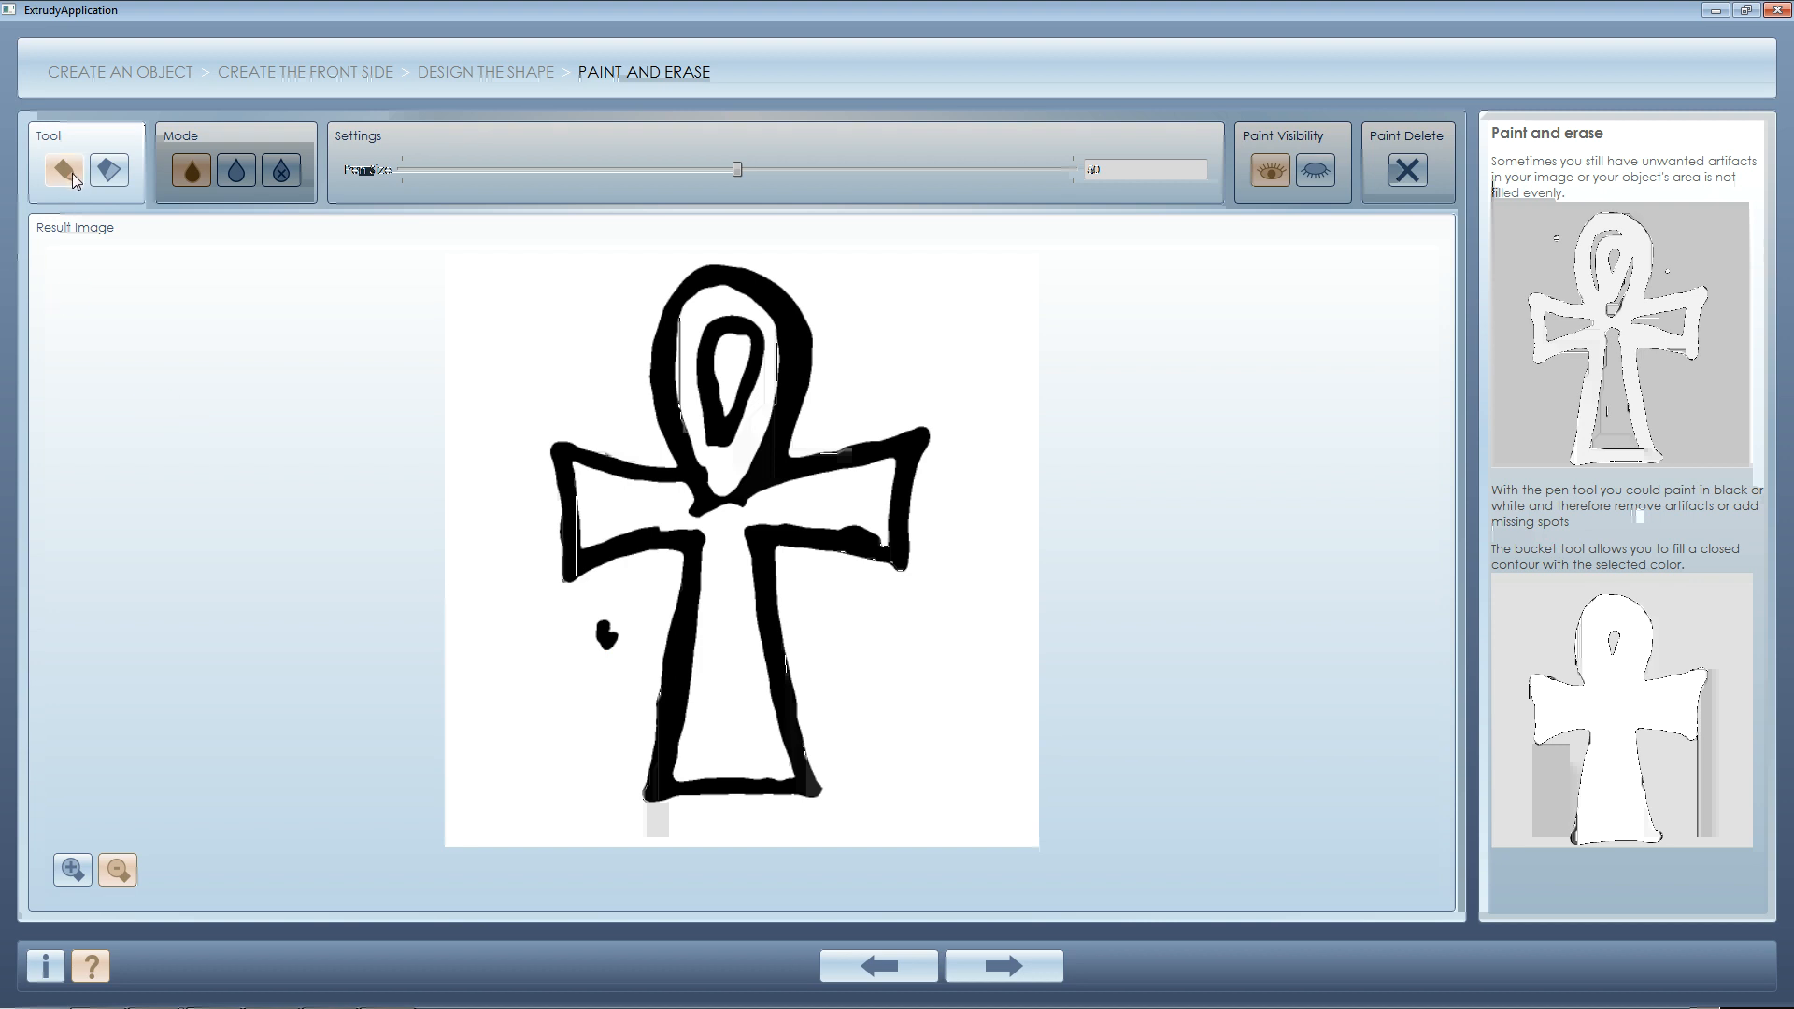
- Erase the stray spot beside the ankh with the white pen and fill its loop and body with black, keeping the teardrop hole open
left_click(238, 173)
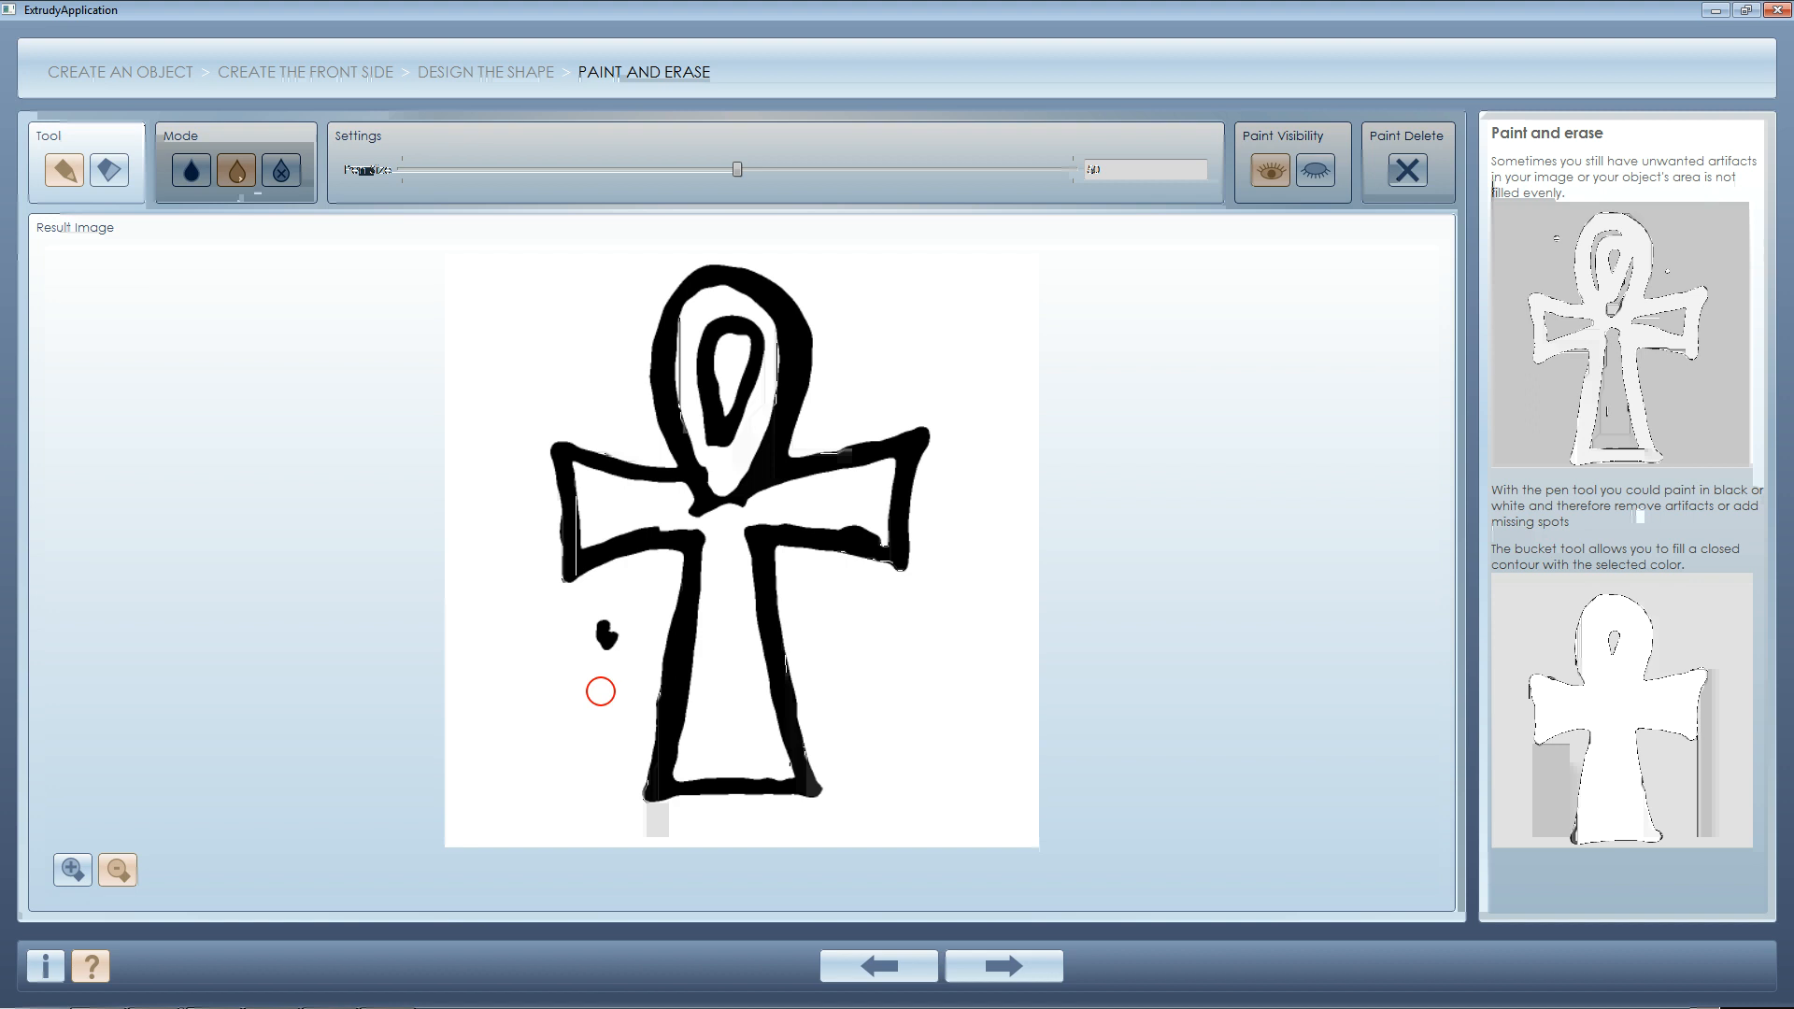
left_click_drag(601, 644, 589, 634)
left_click(115, 177)
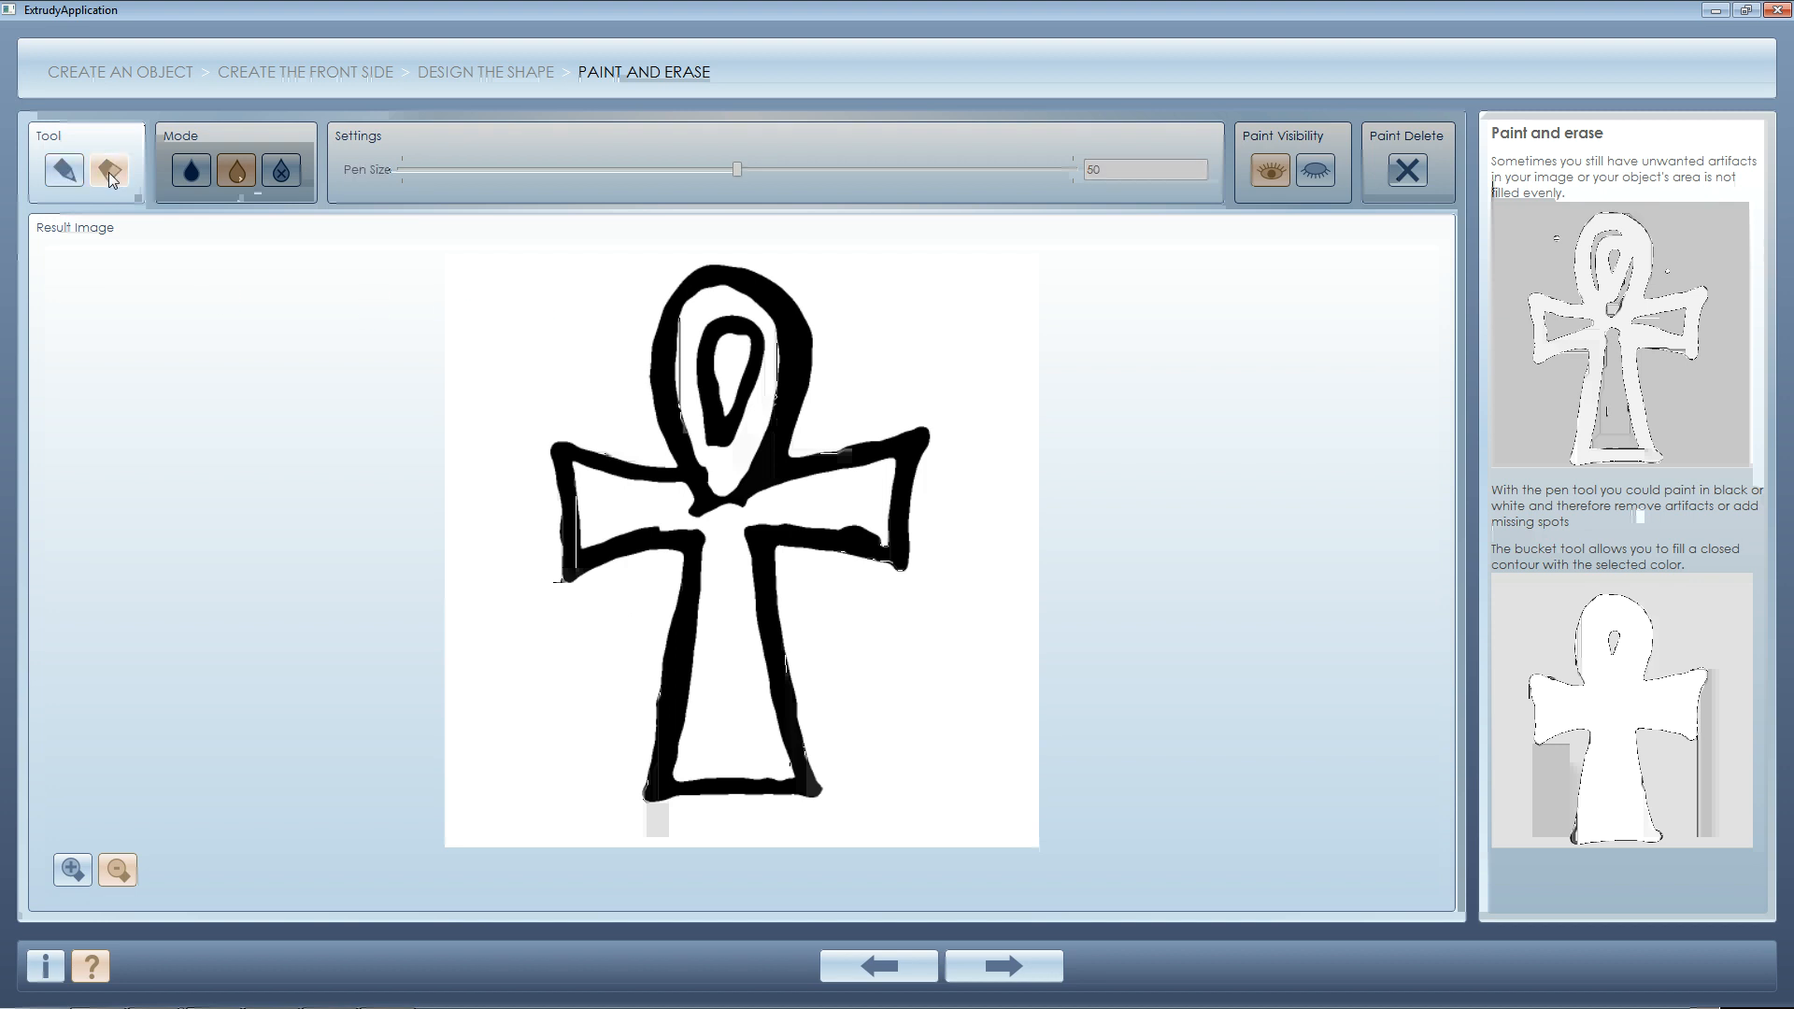
left_click(191, 170)
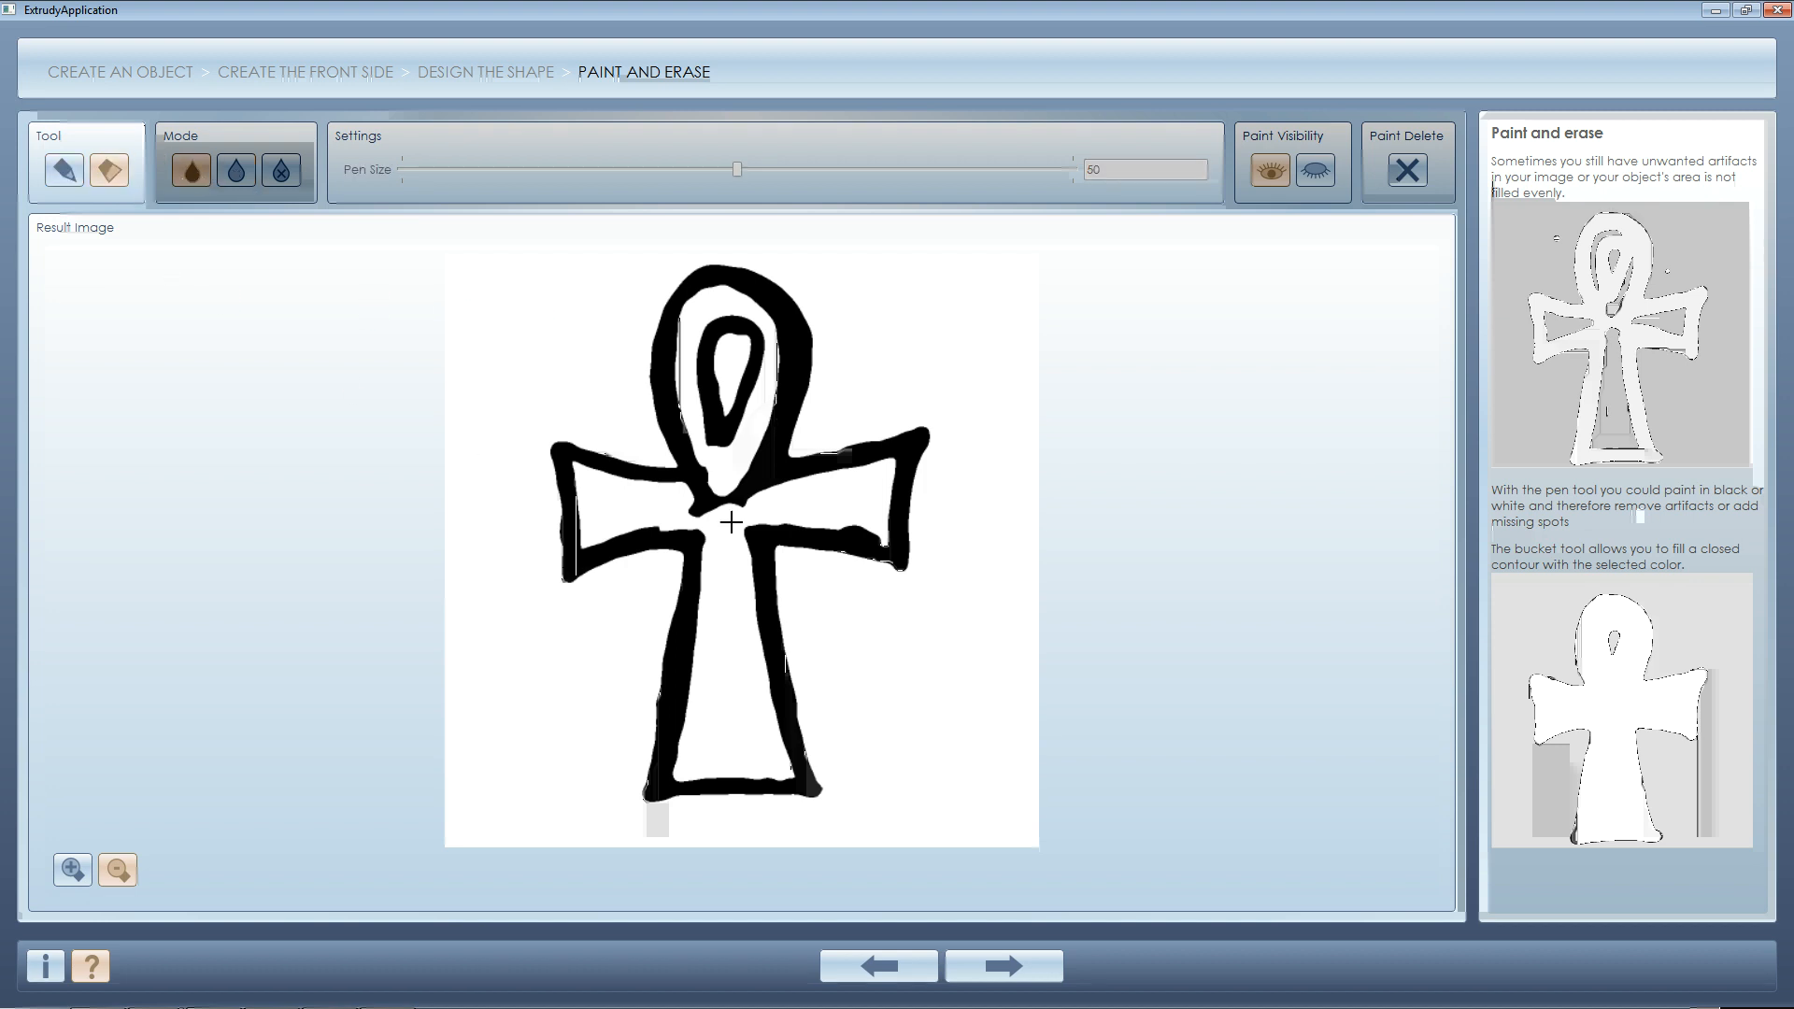
left_click(735, 470)
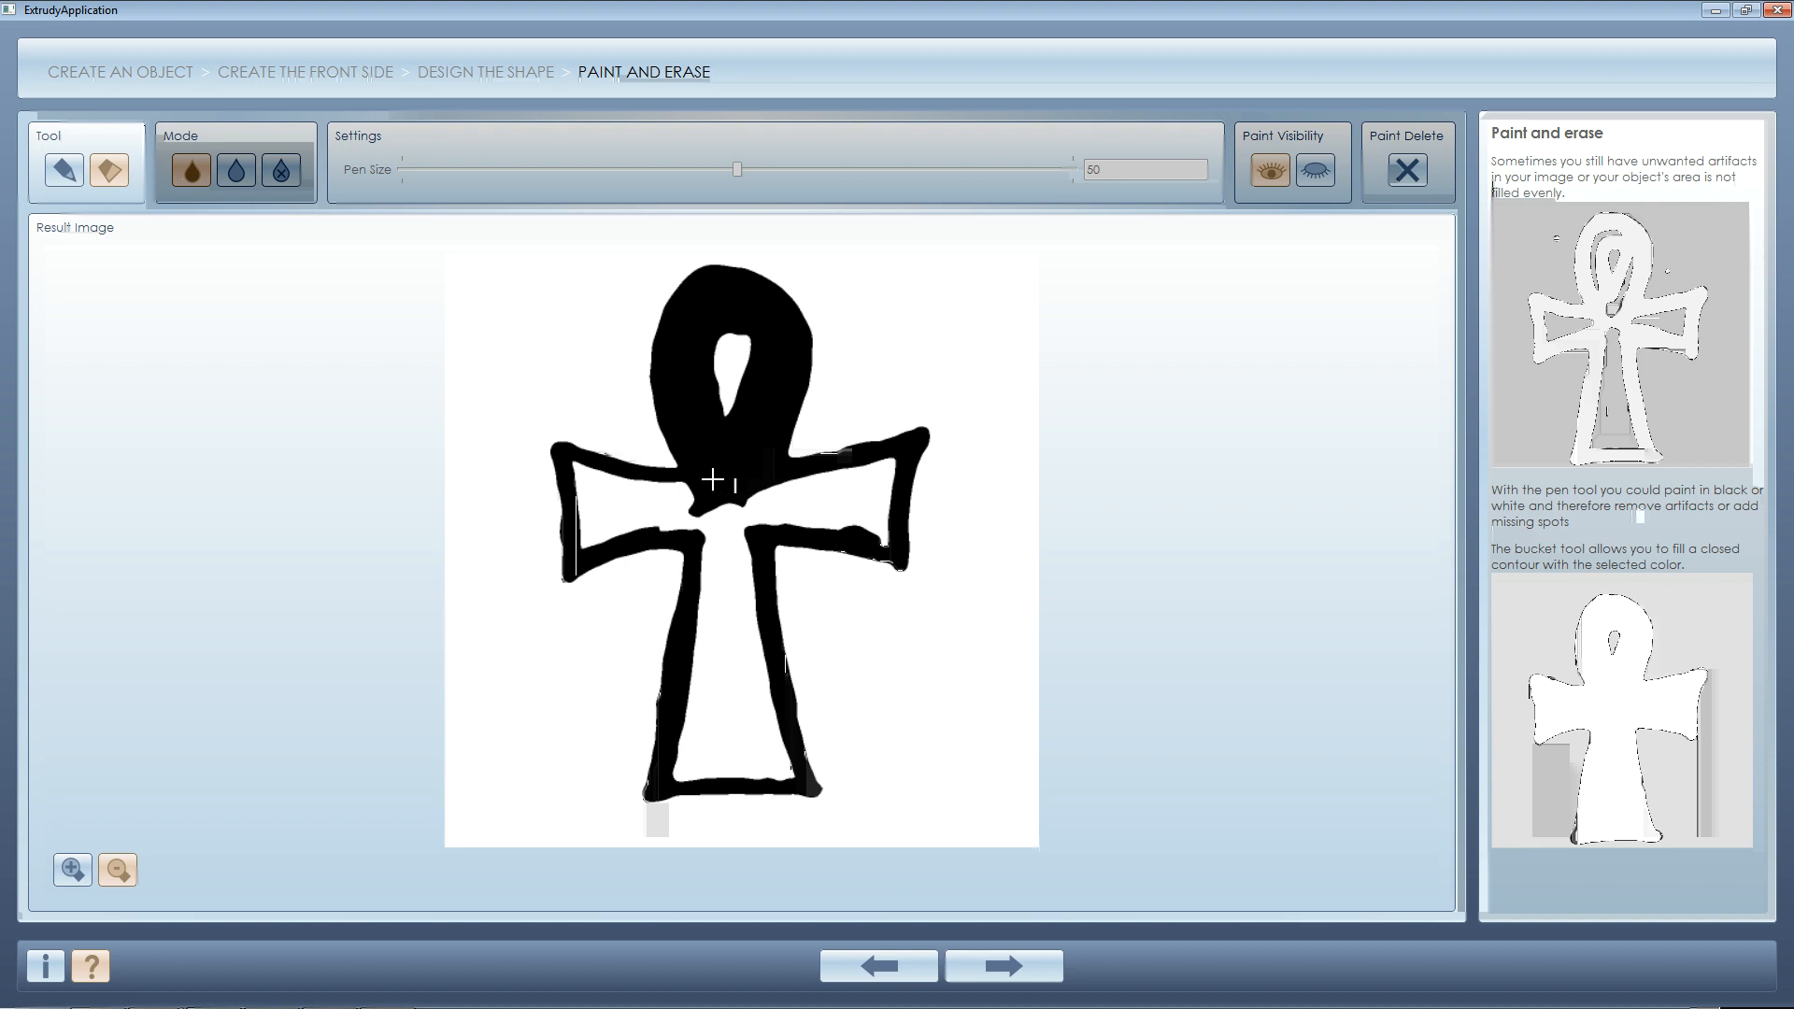
left_click(615, 495)
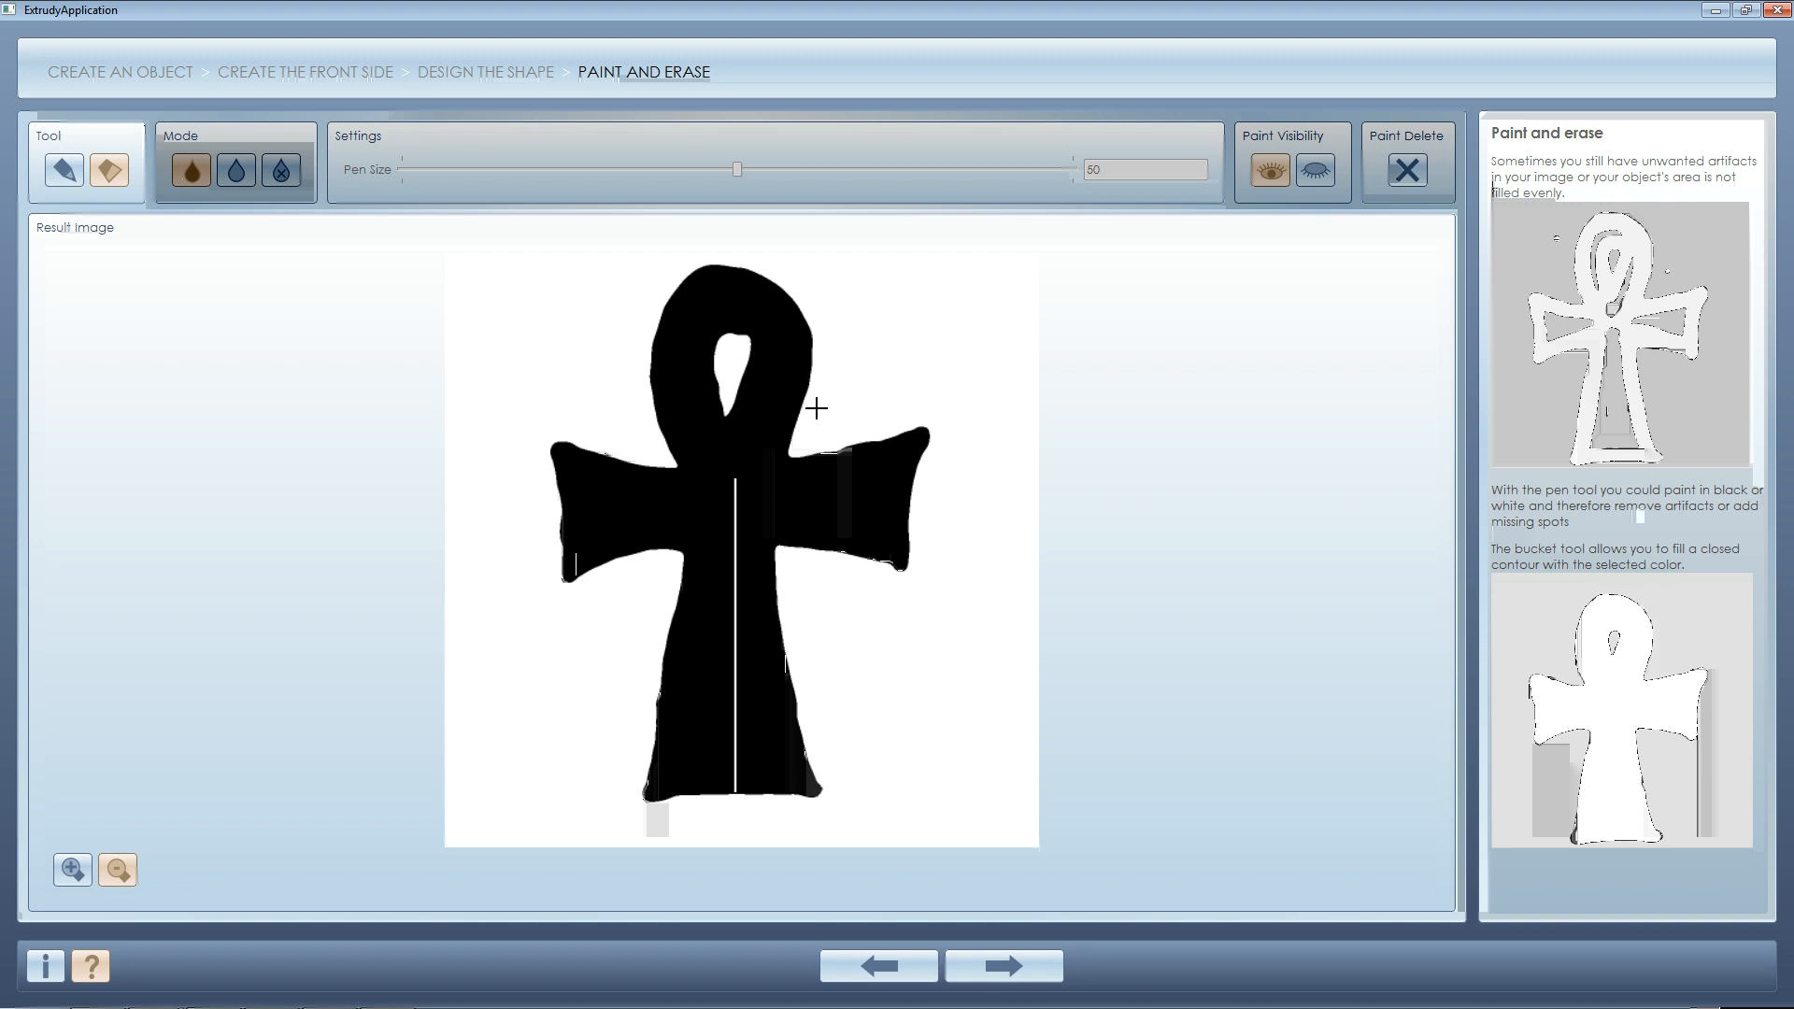
left_click(924, 440)
left_click(1046, 972)
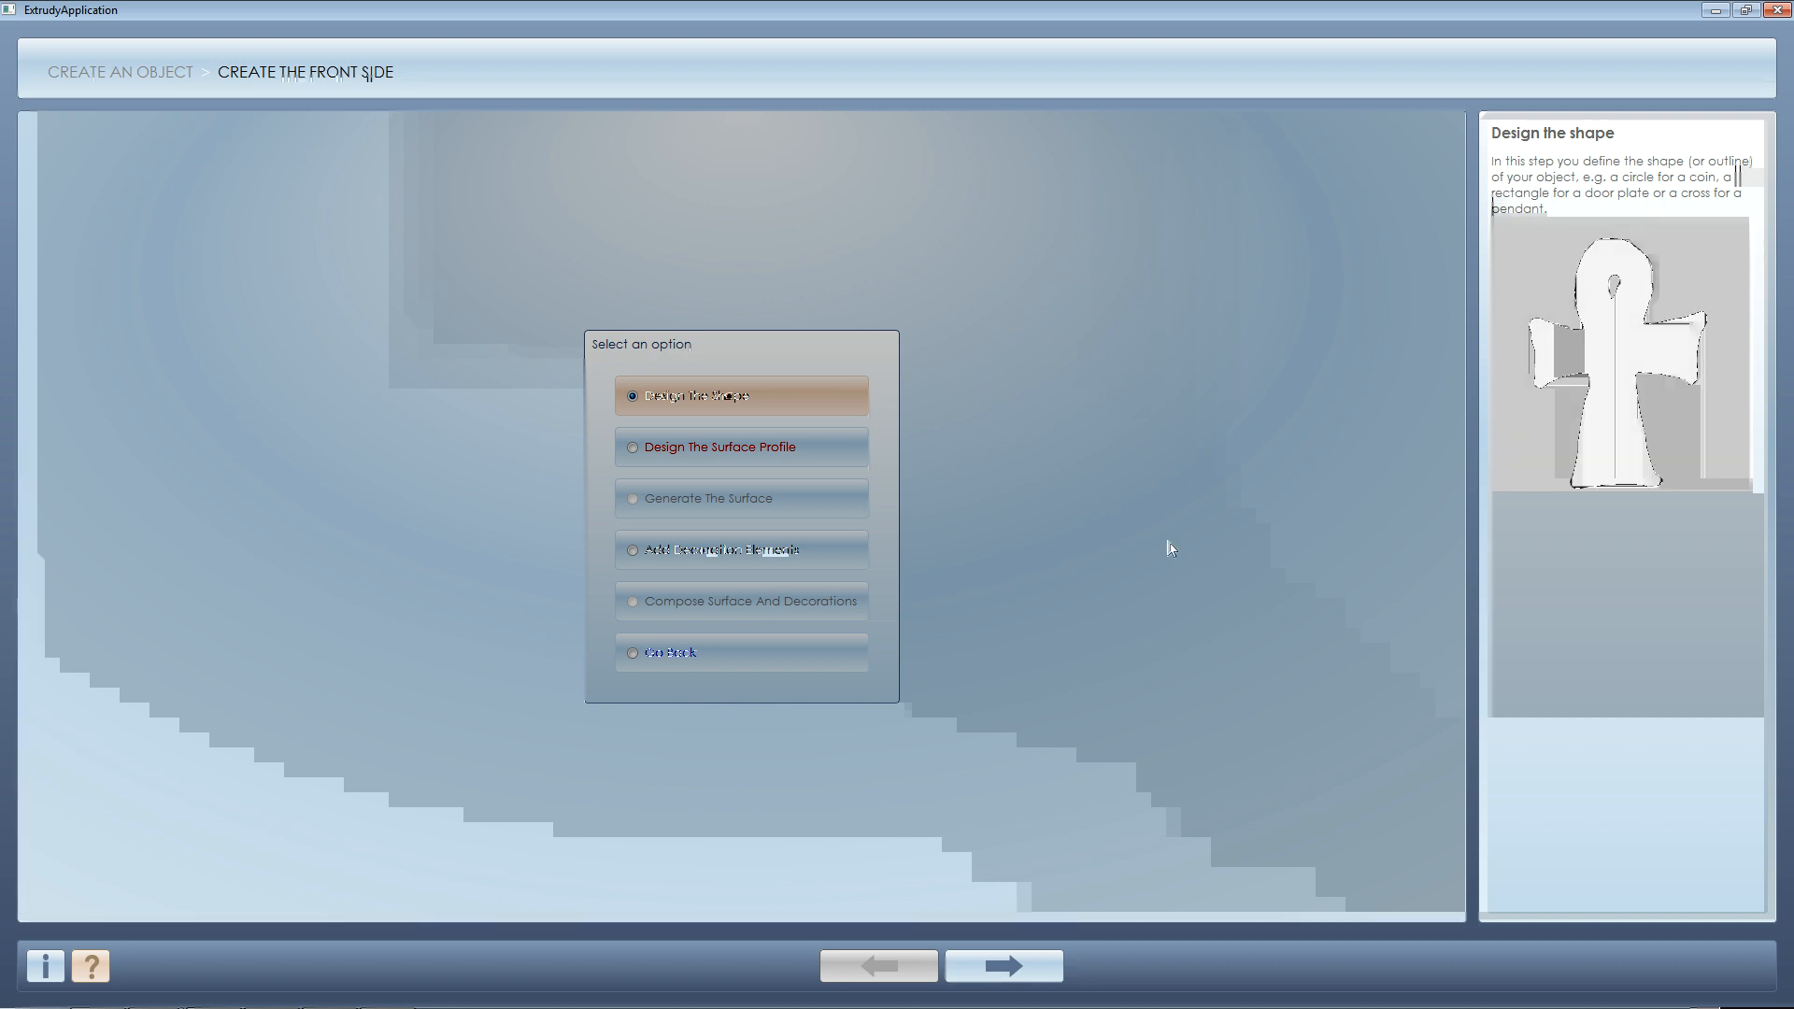
- Start designing the surface profile of the front side
left_click(853, 448)
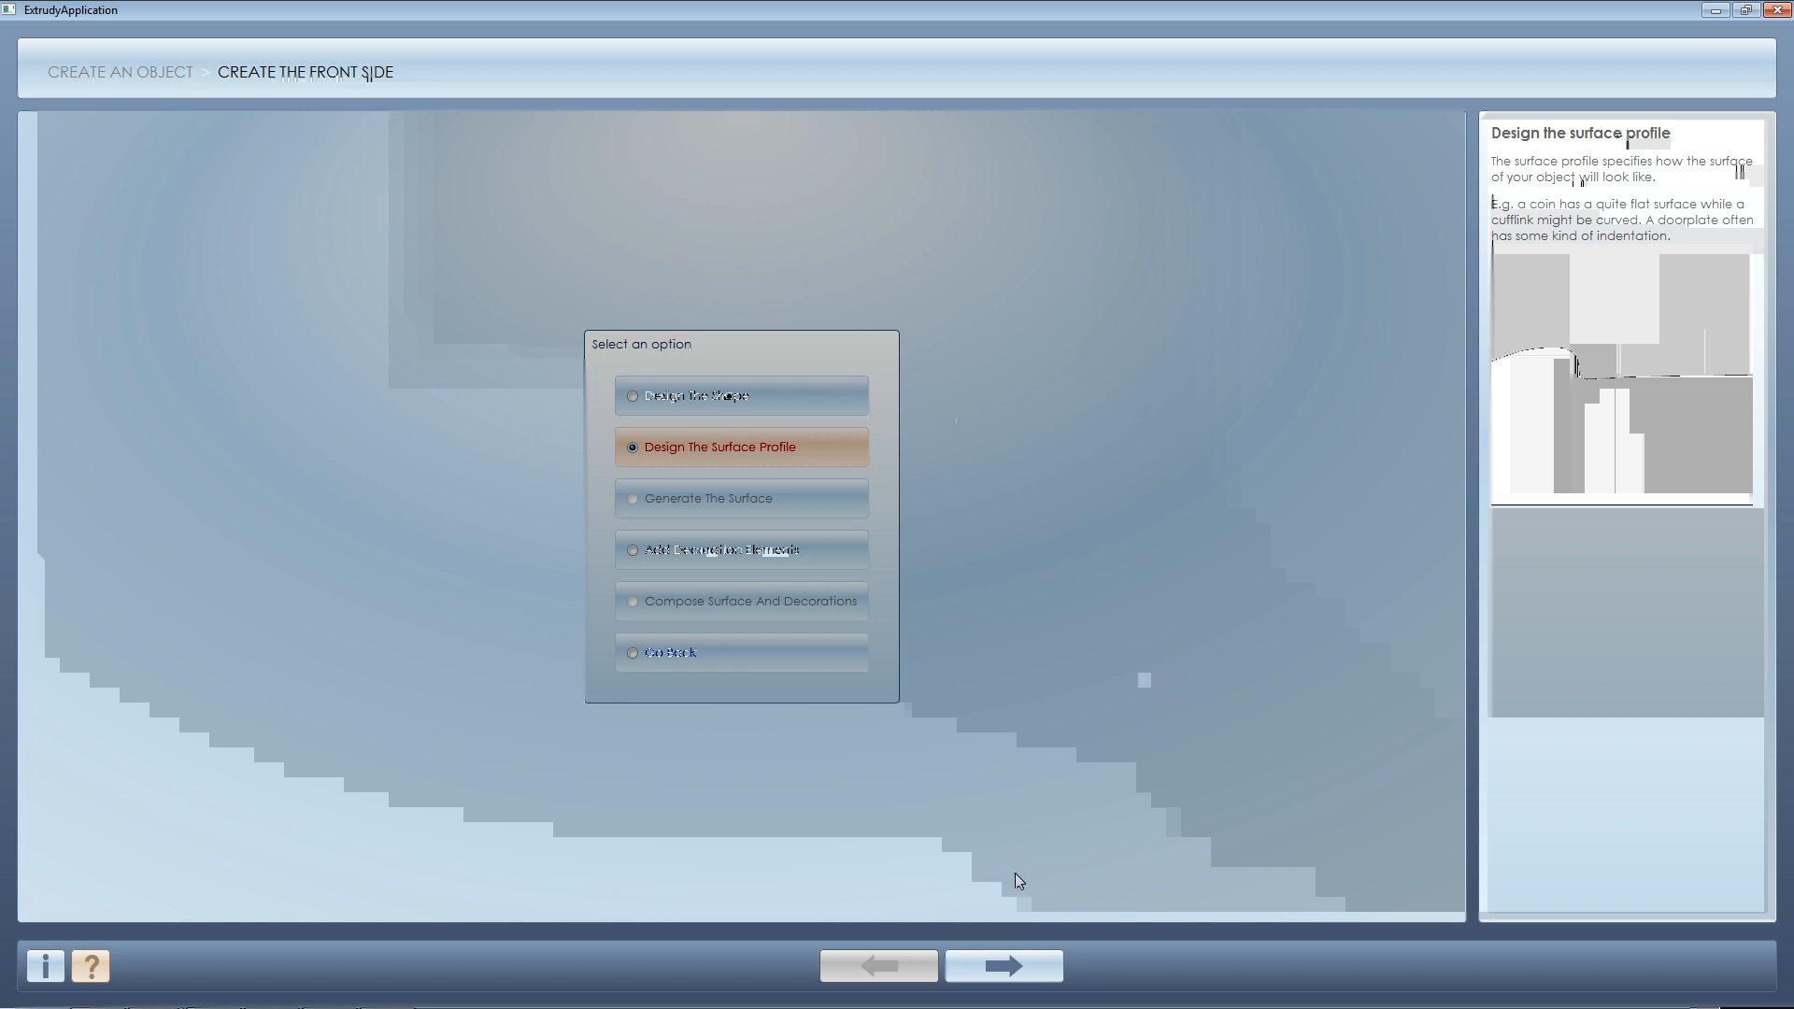
left_click(1020, 964)
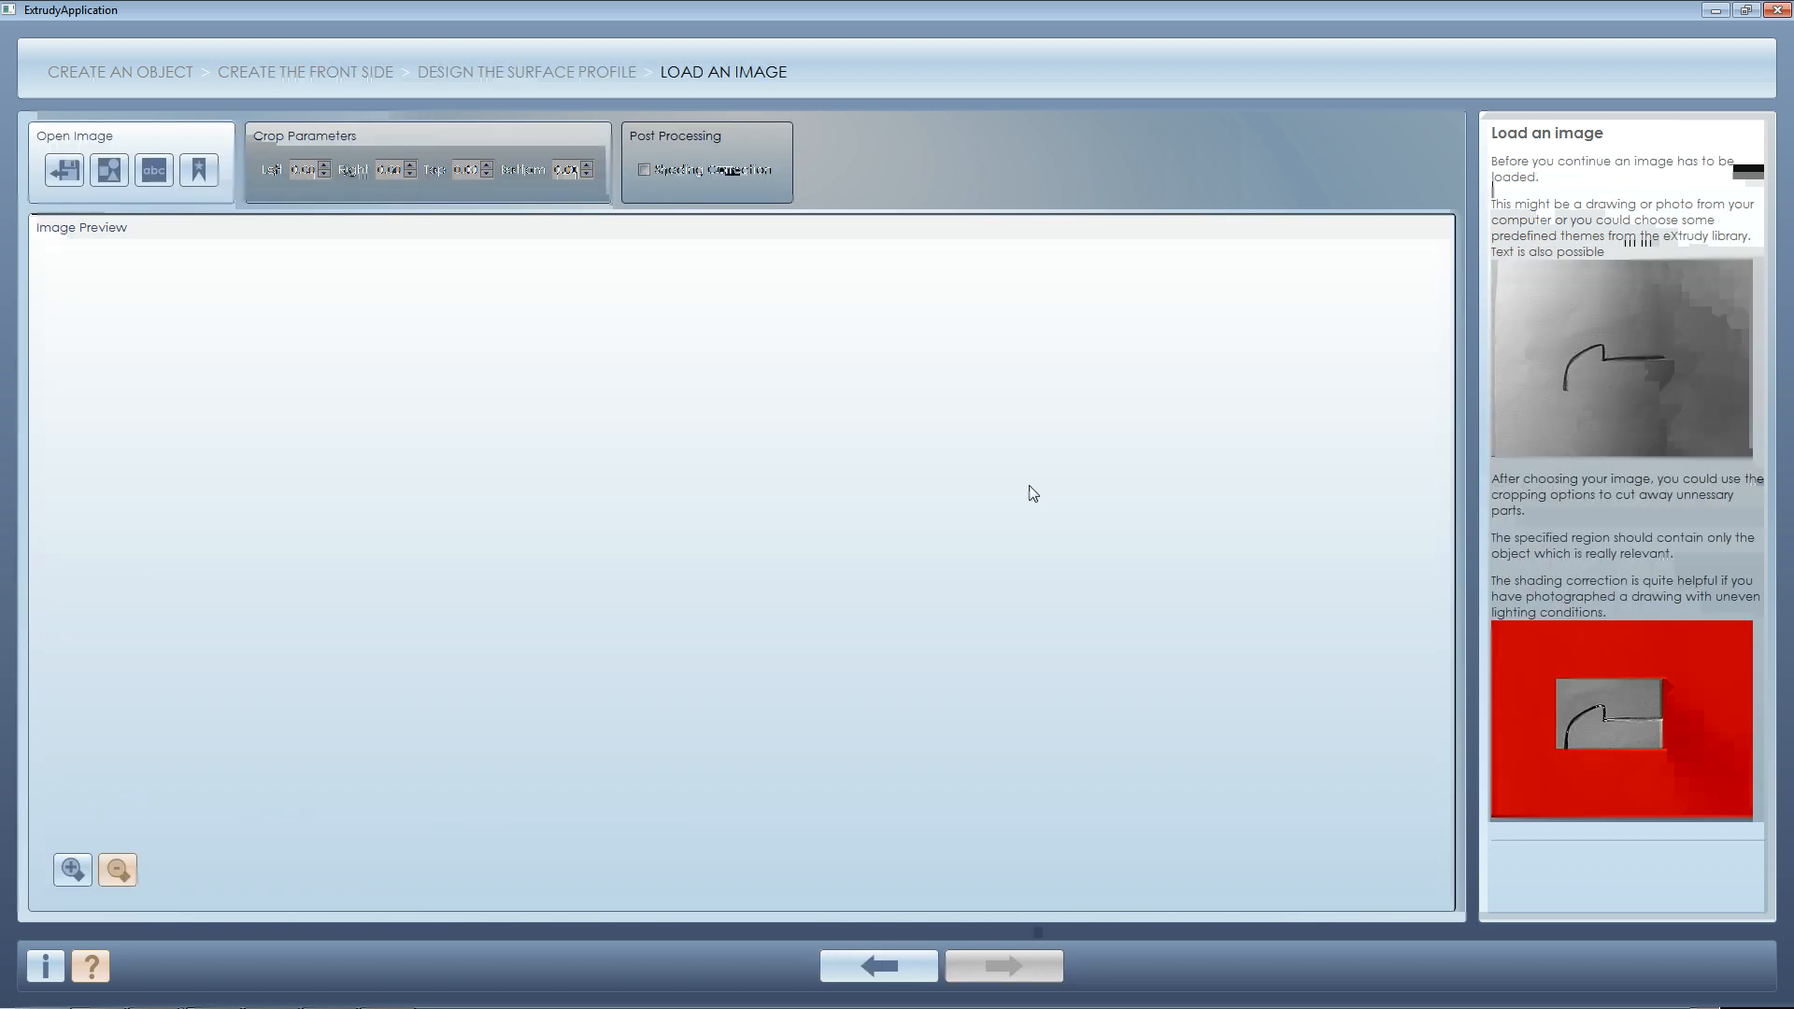
left_click(115, 176)
left_click_drag(1024, 255, 978, 282)
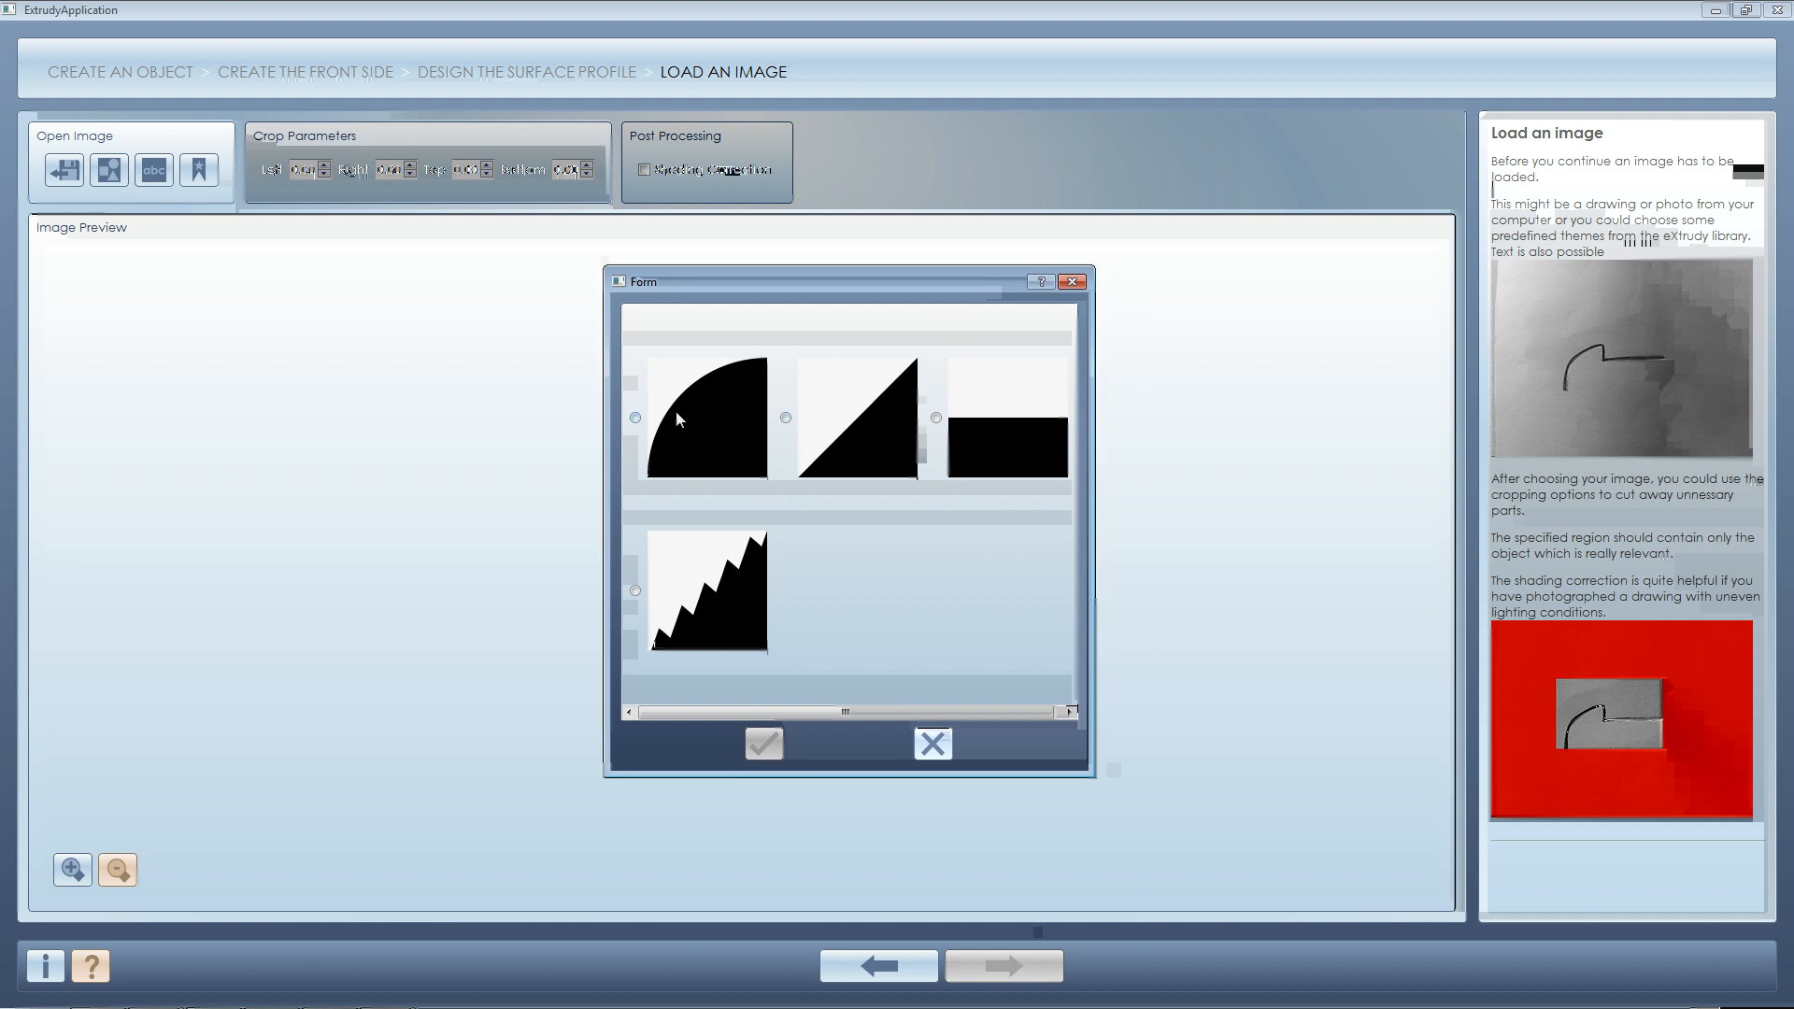
left_click(811, 422)
left_click_drag(772, 284, 714, 269)
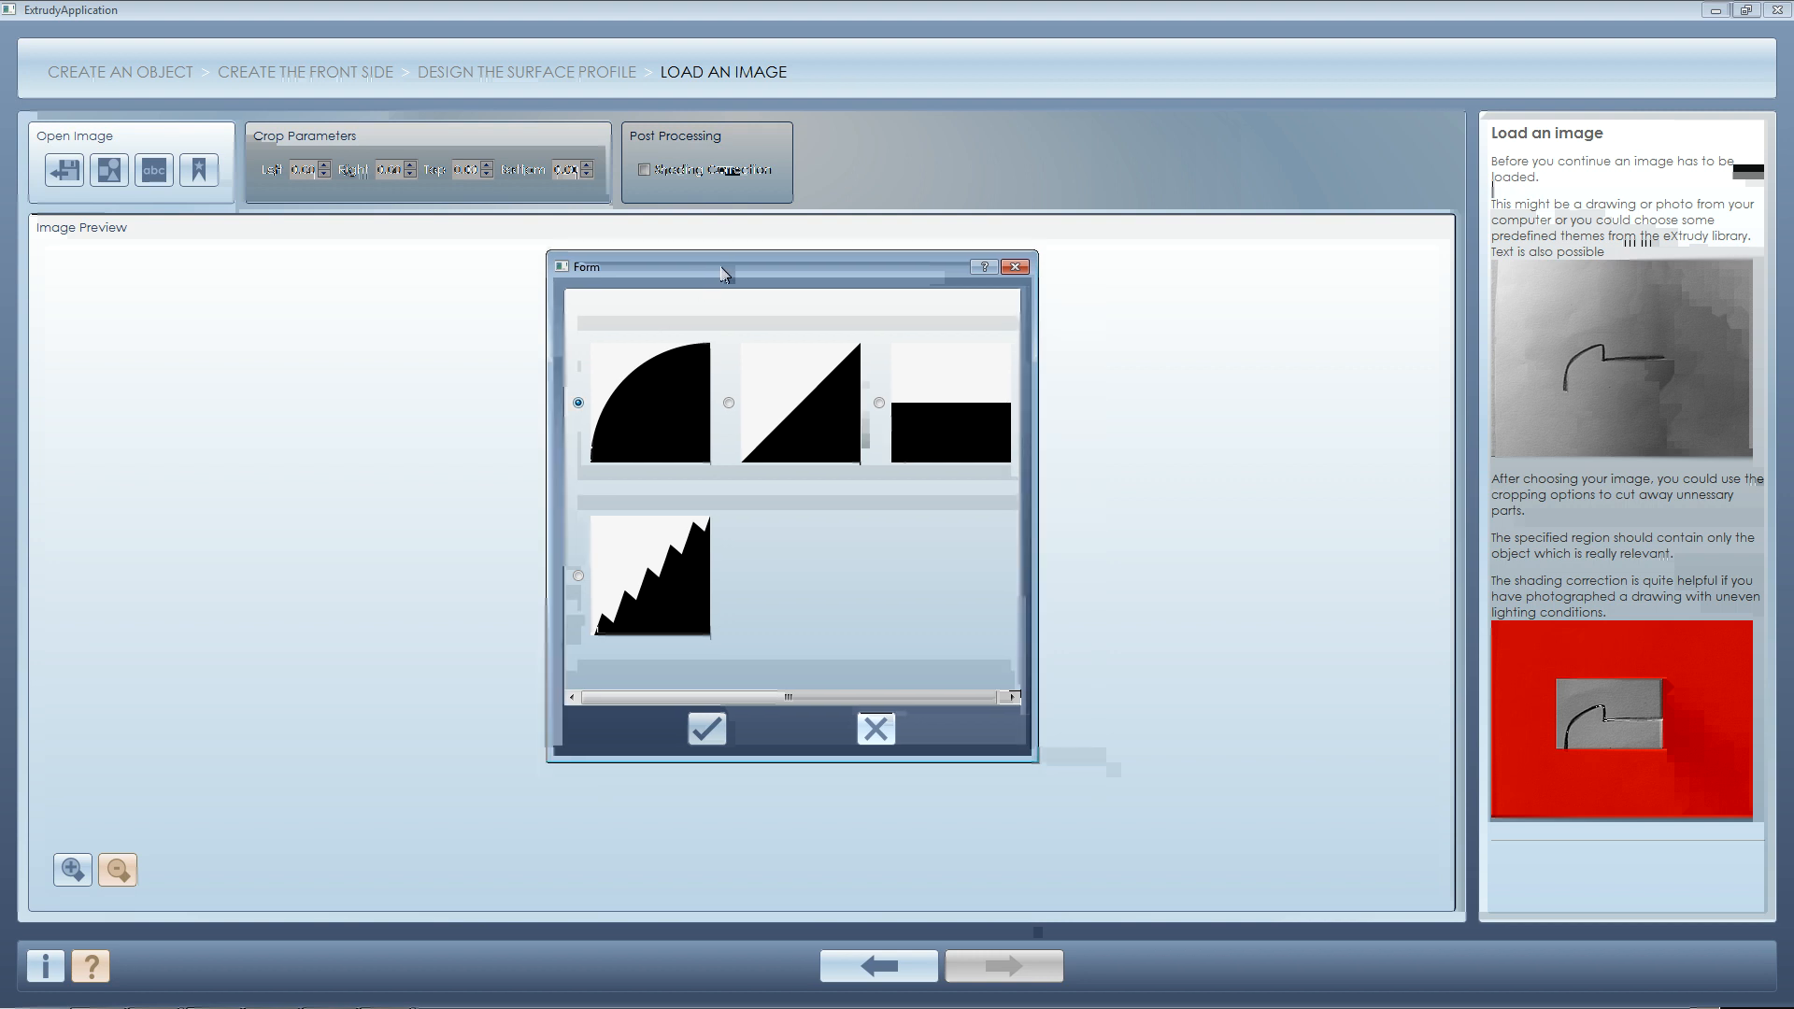
left_click(878, 732)
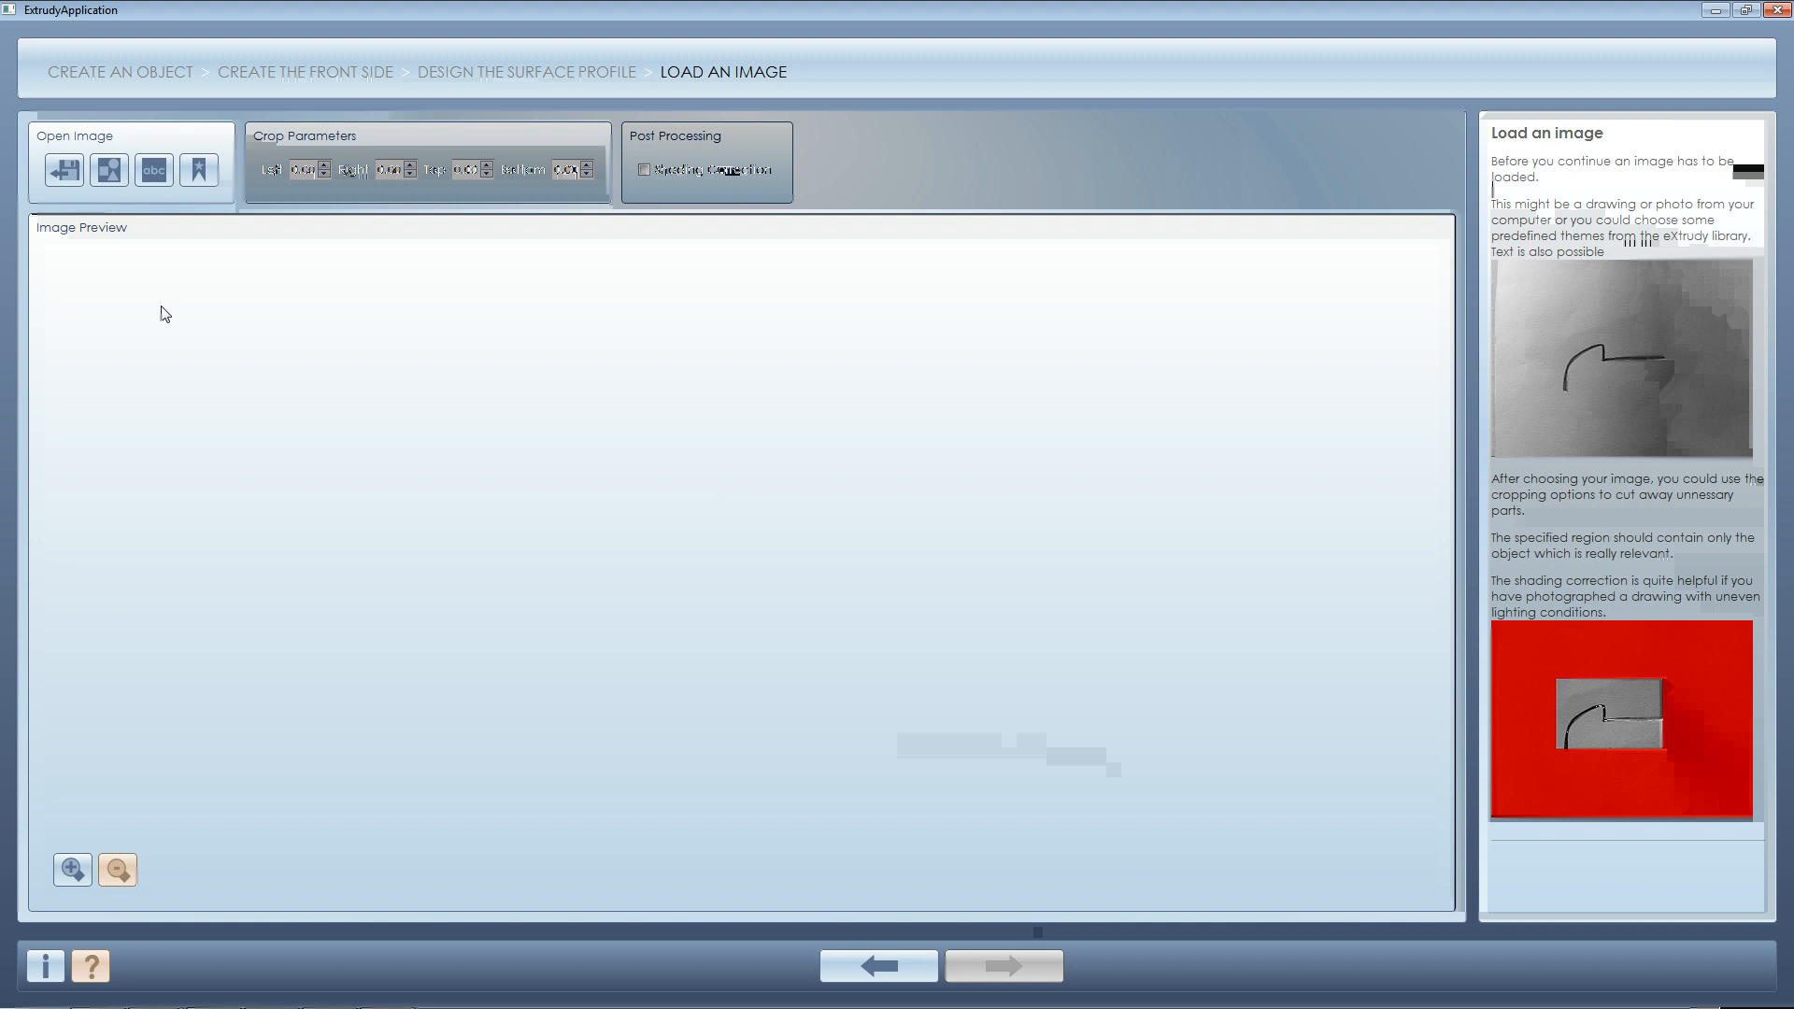
- Load profile.jpg from the egypt folder in P4PROJECTS as the surface profile image
left_click(65, 172)
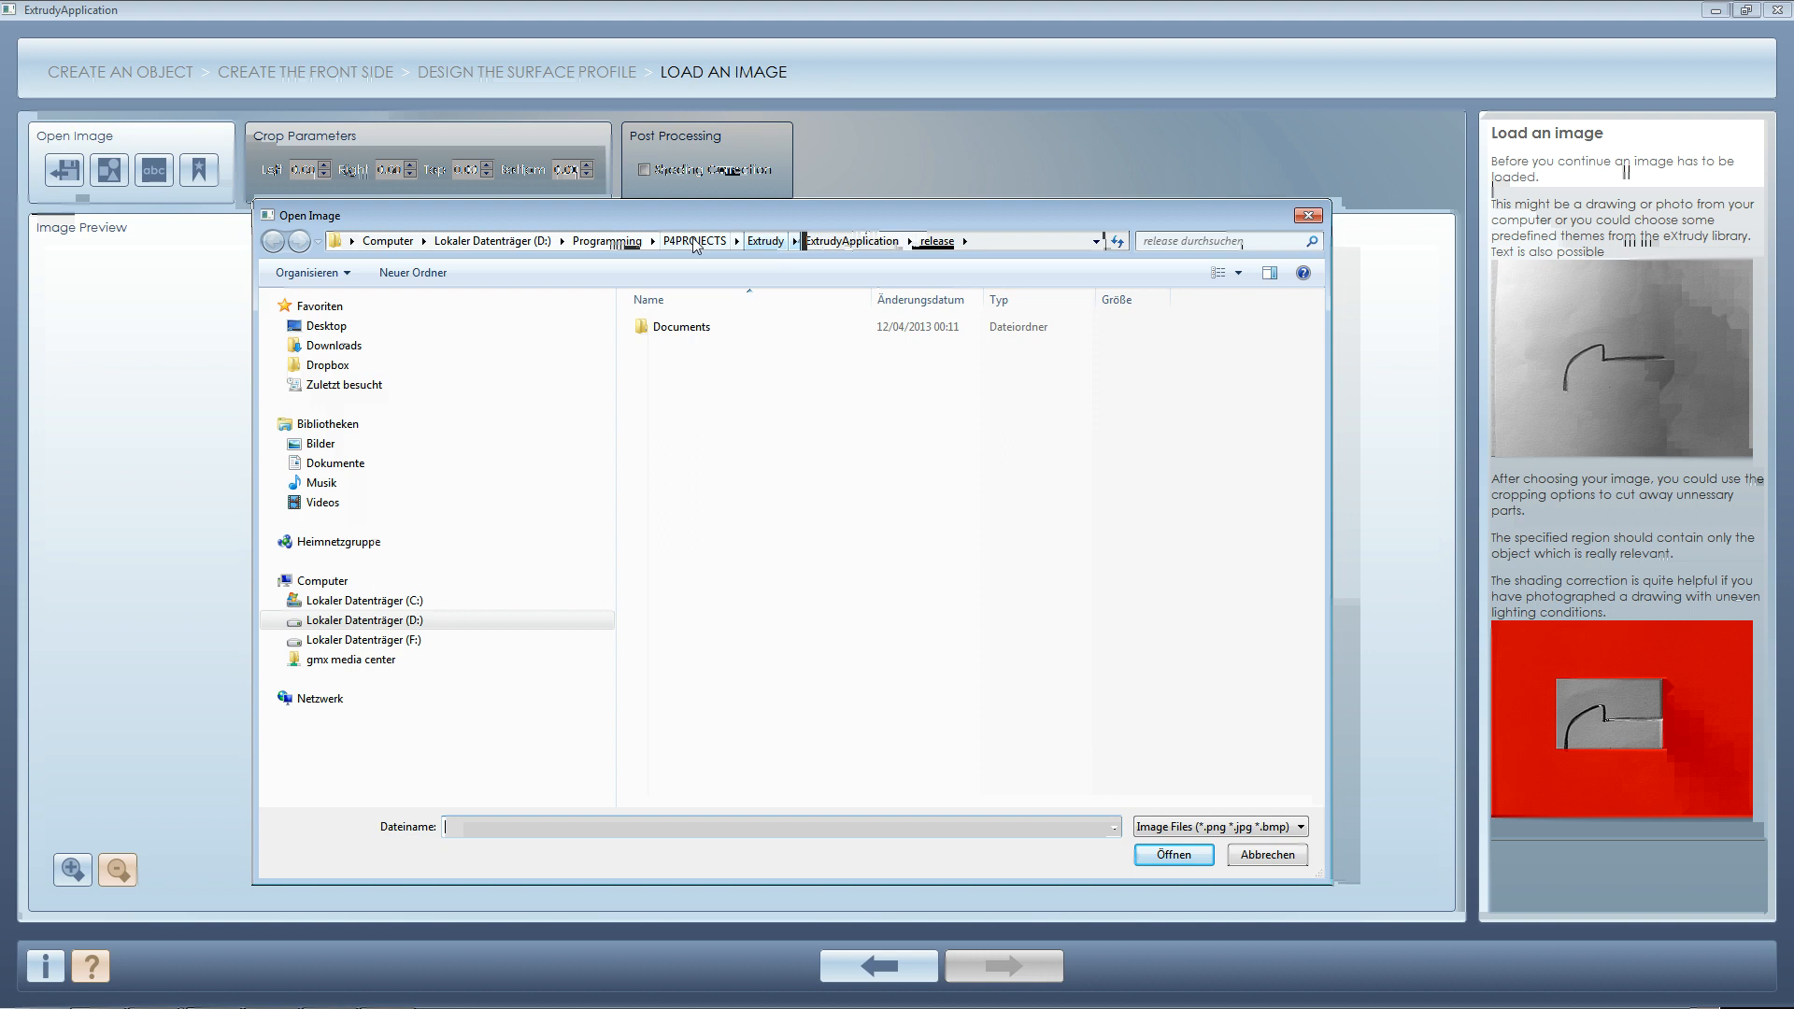
left_click(607, 241)
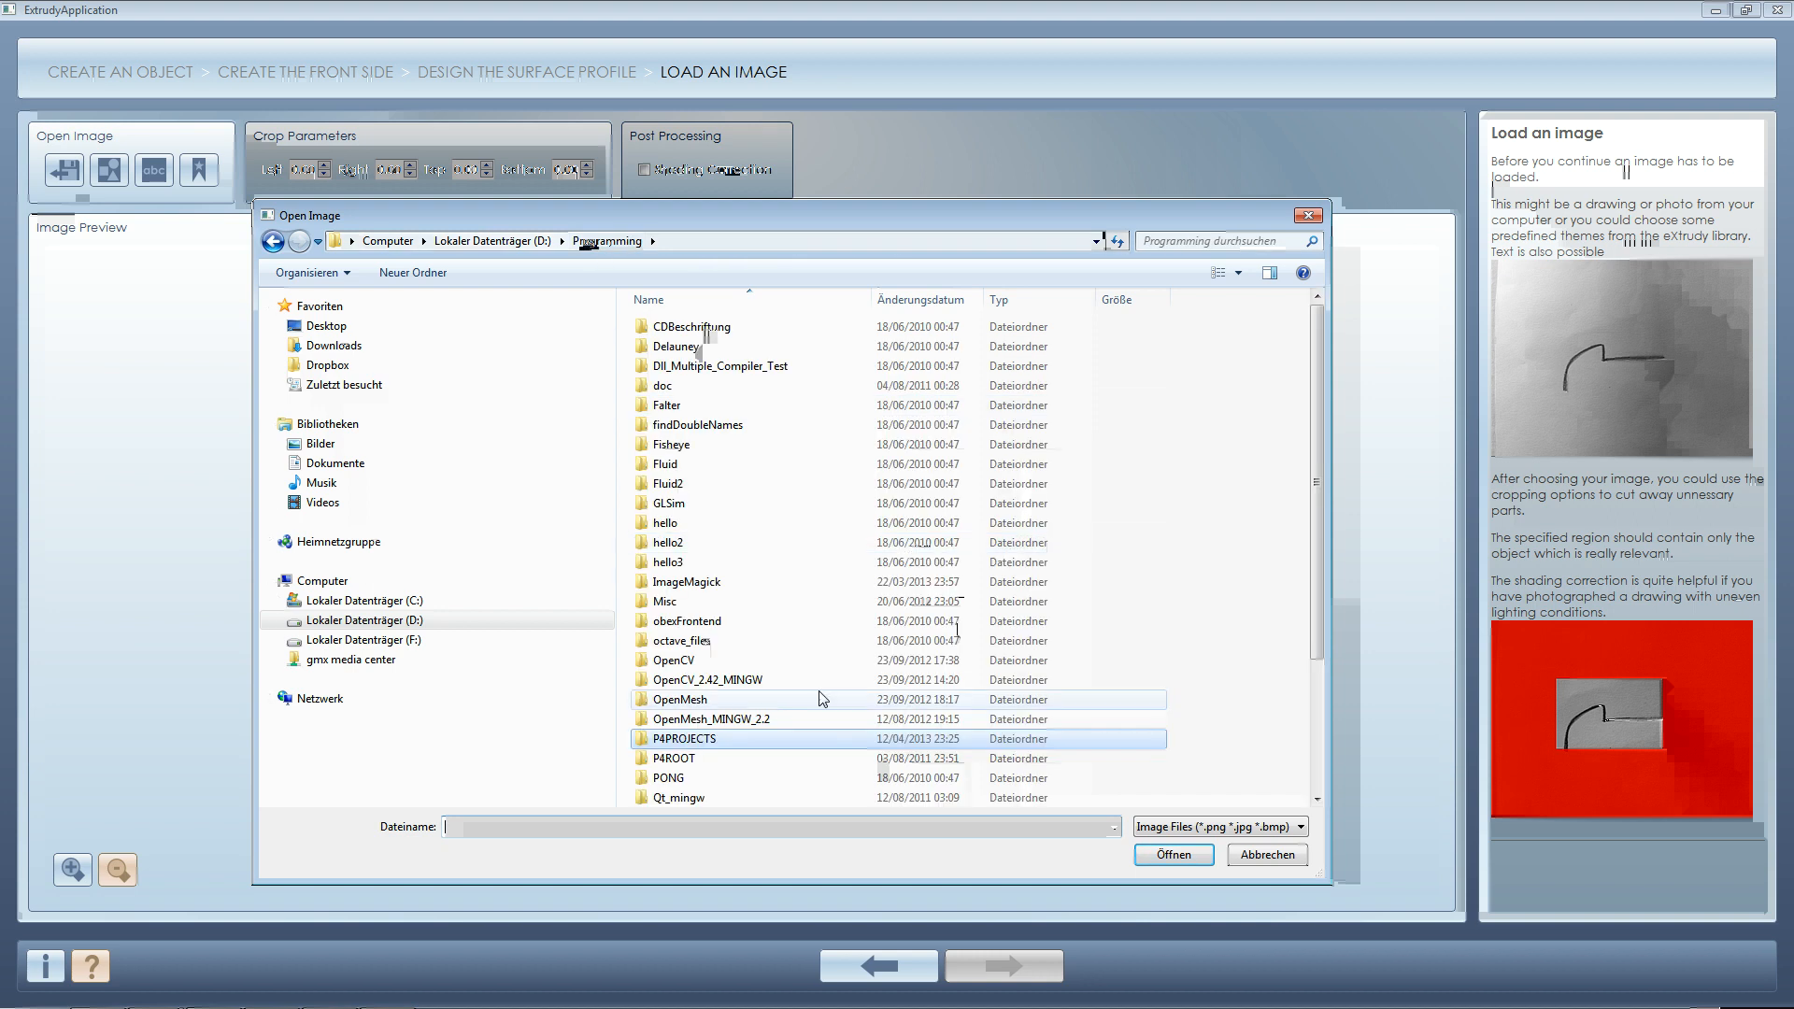
double_click(745, 738)
double_click(738, 367)
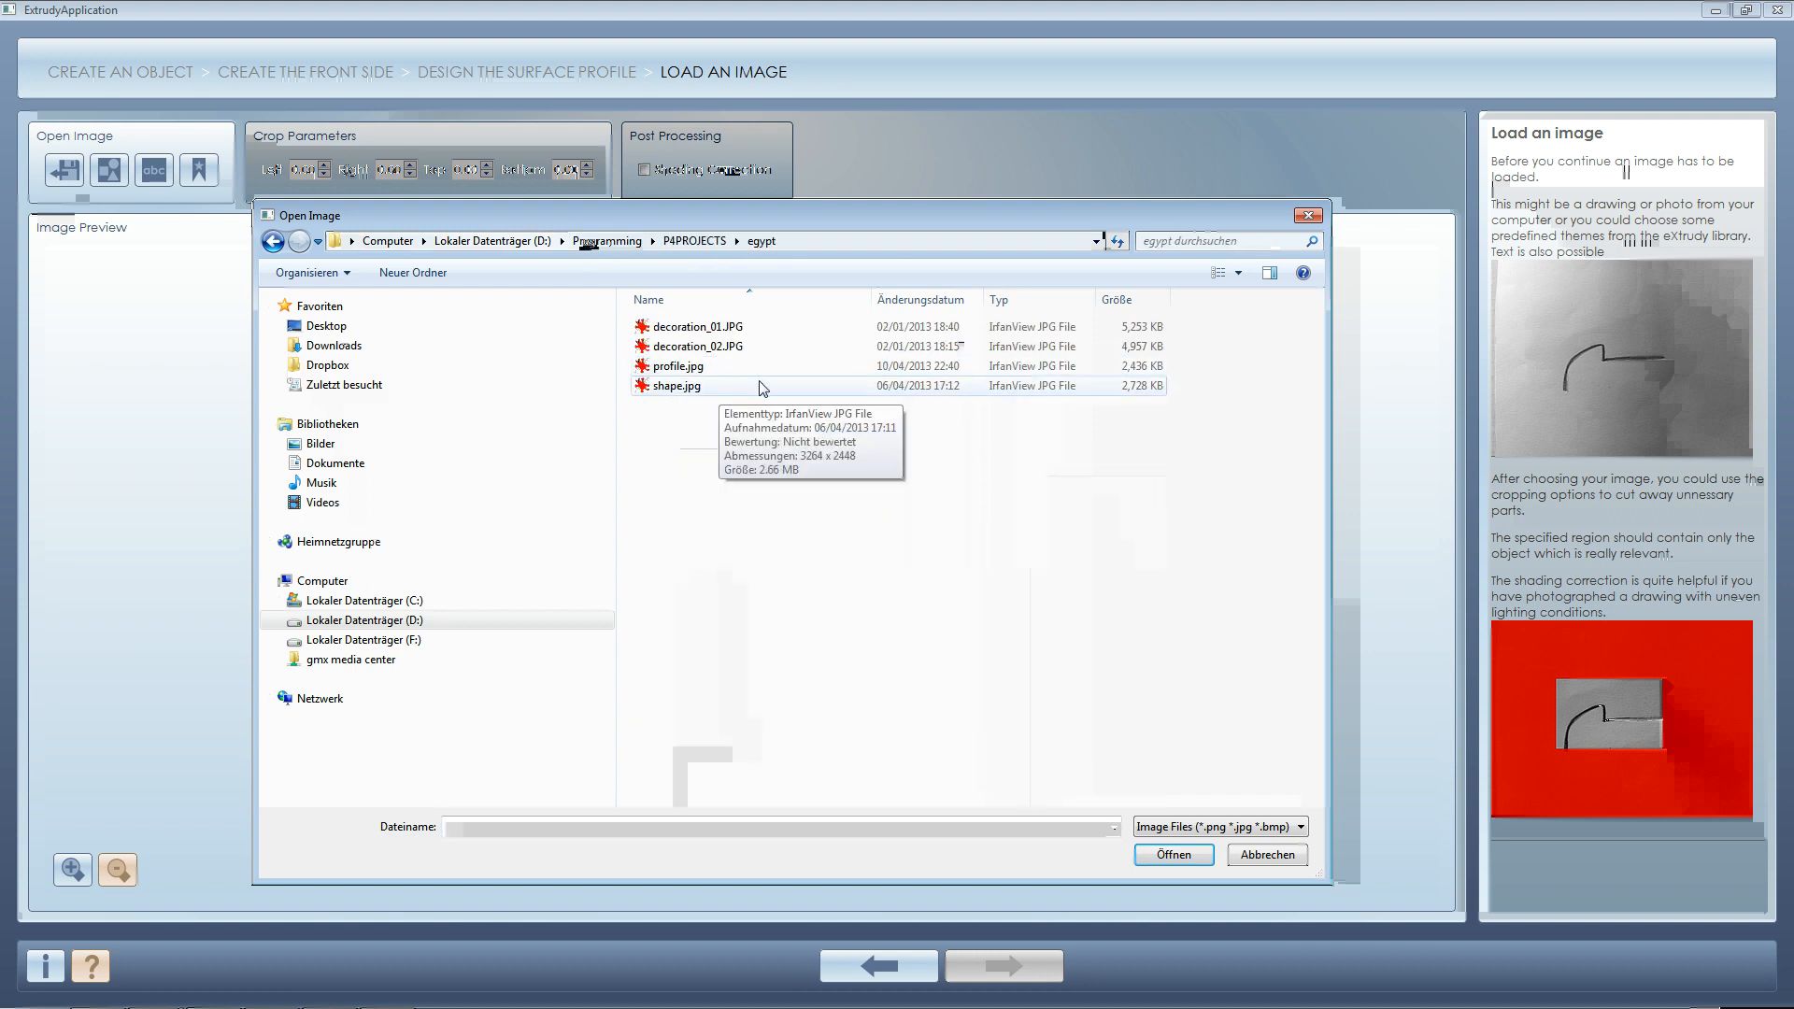
double_click(687, 368)
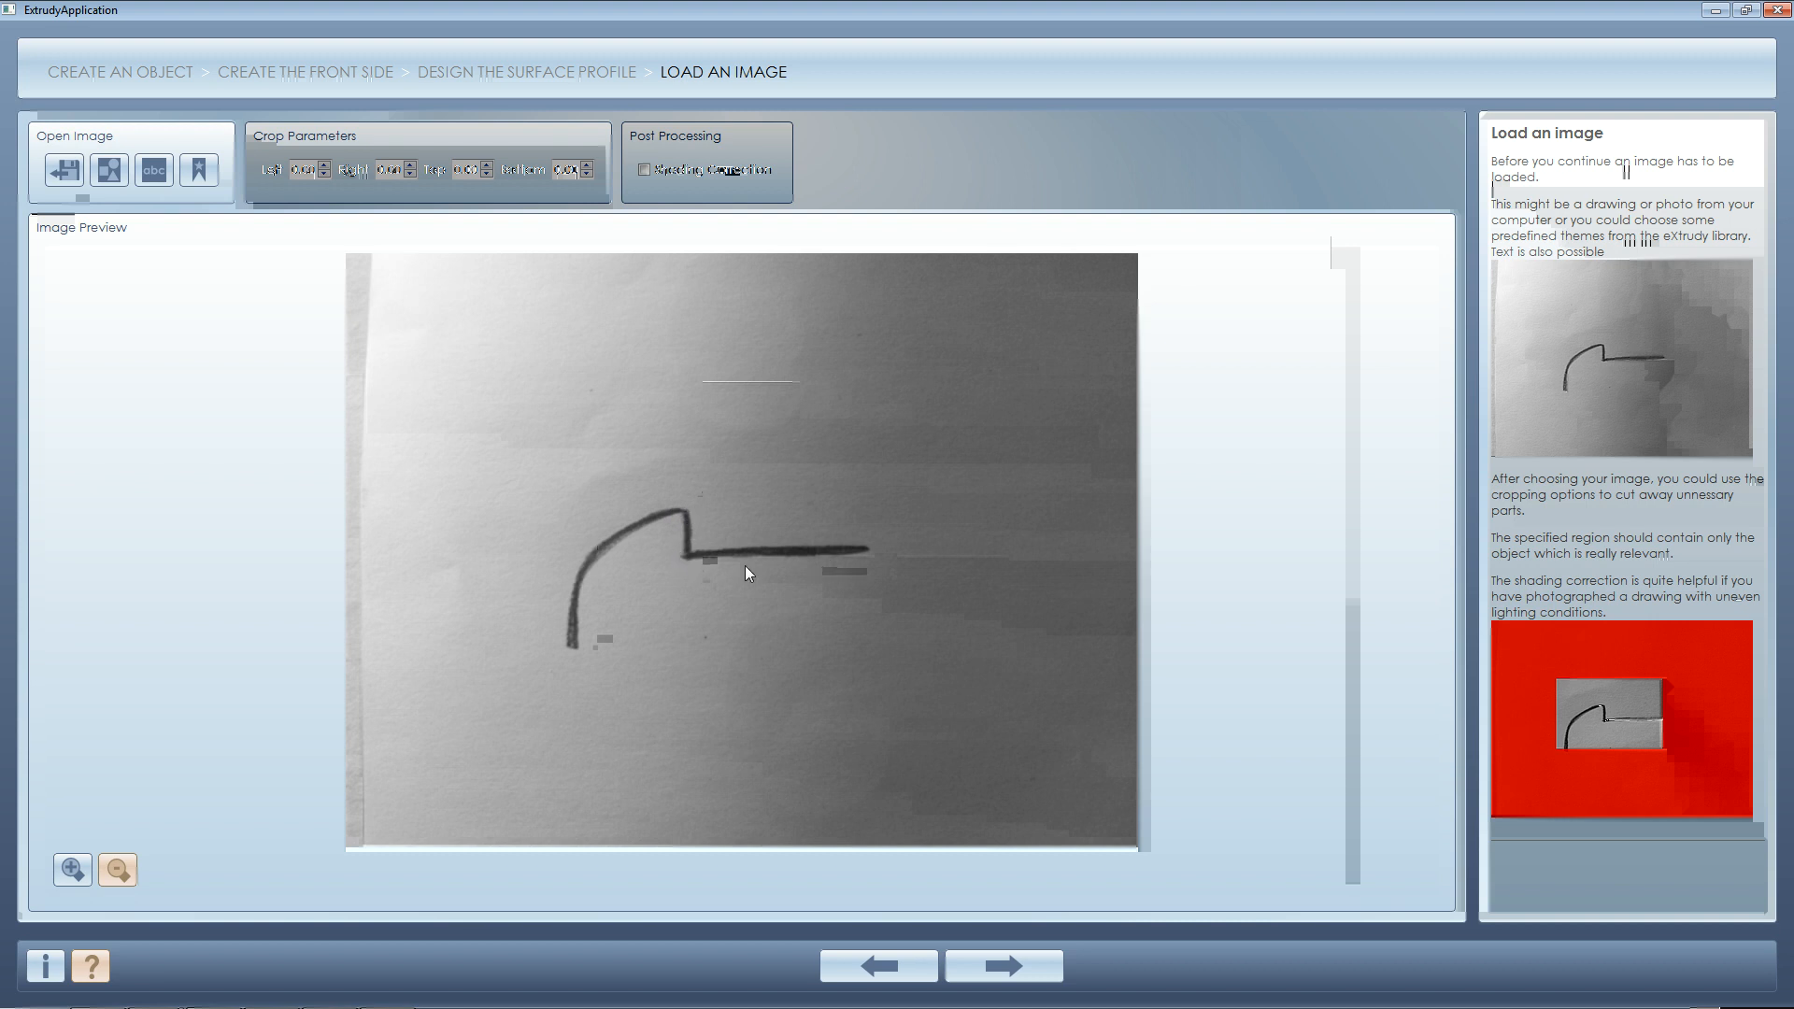
- Crop the profile photo on all four sides closely around the drawn line and enable the shading correction
left_click(324, 165)
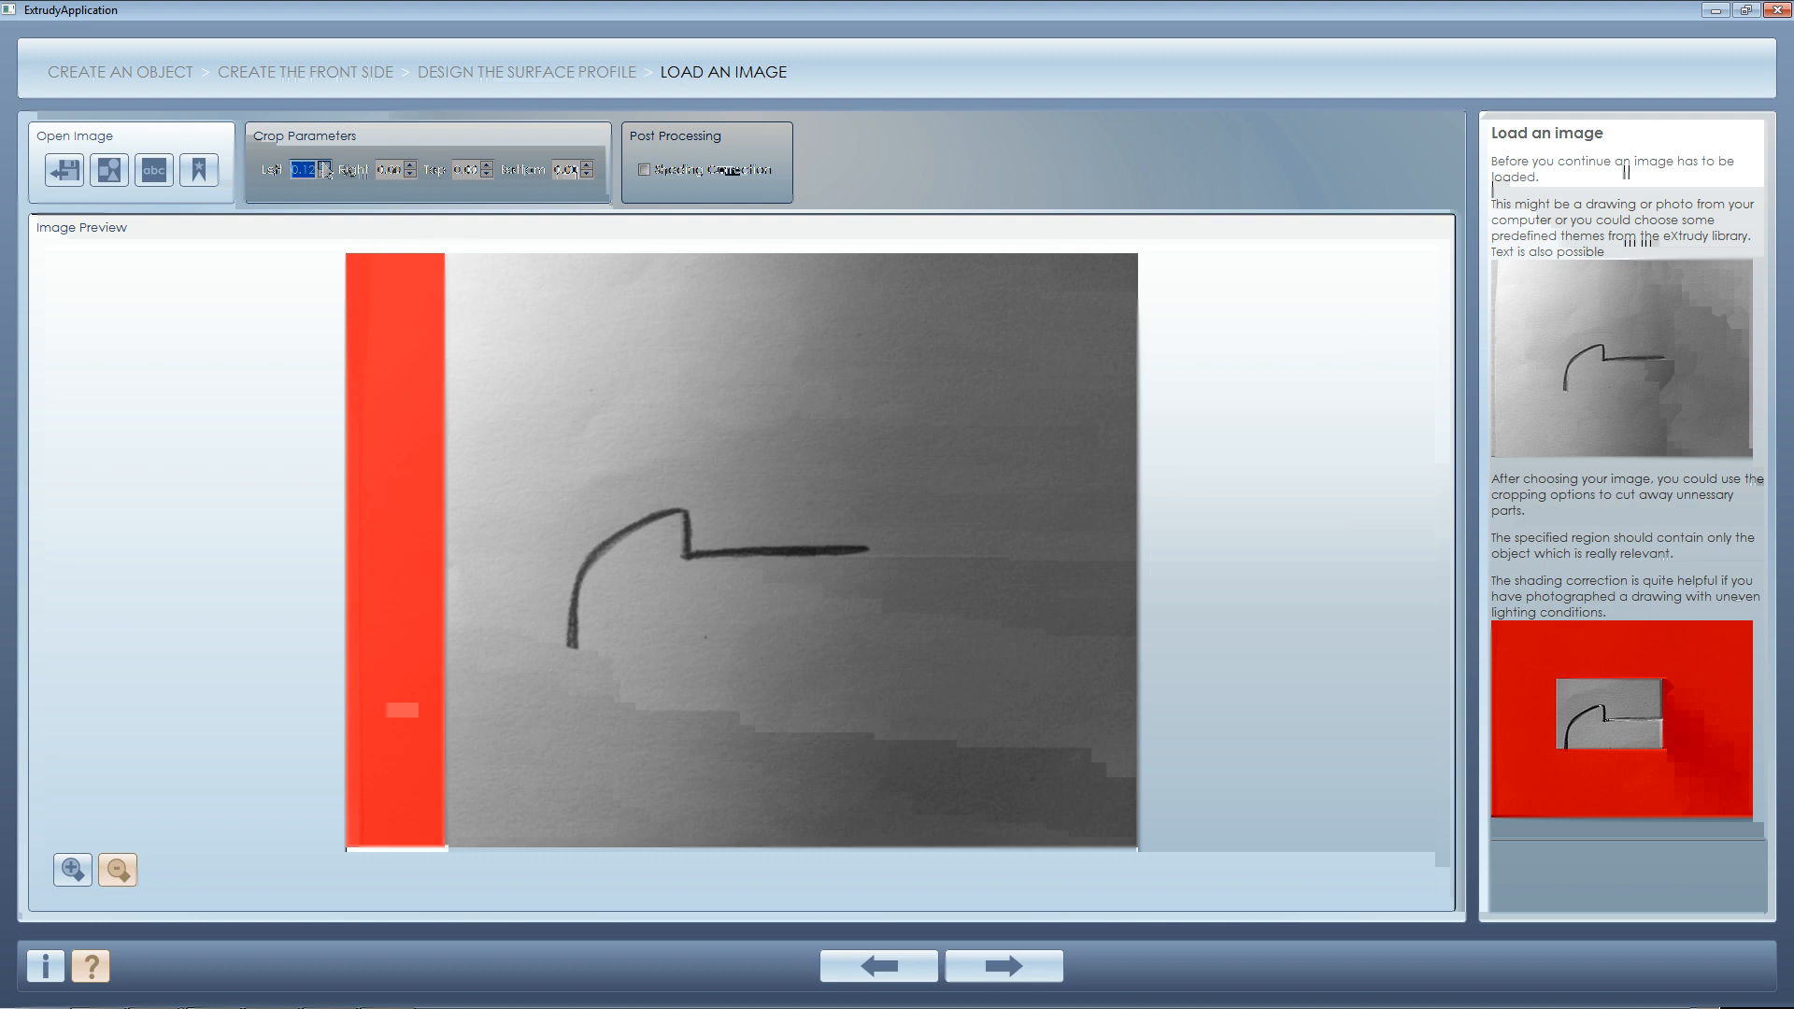
left_click(411, 165)
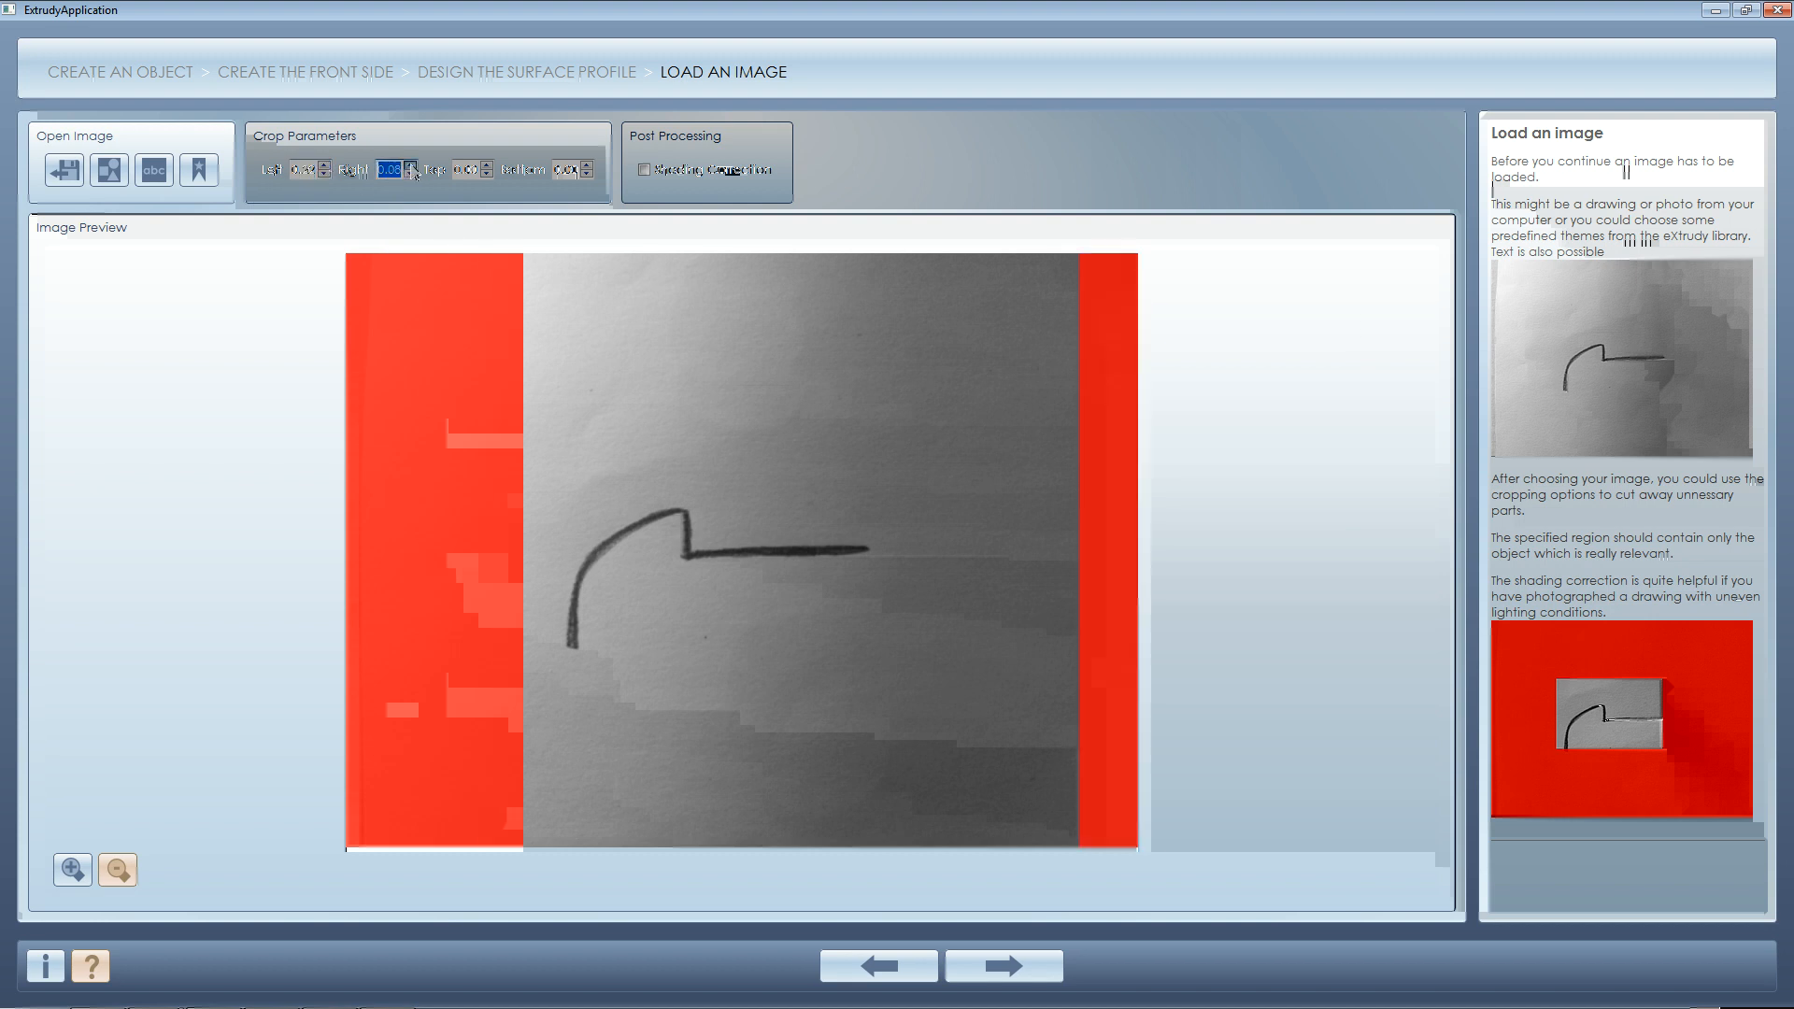
left_click(410, 165)
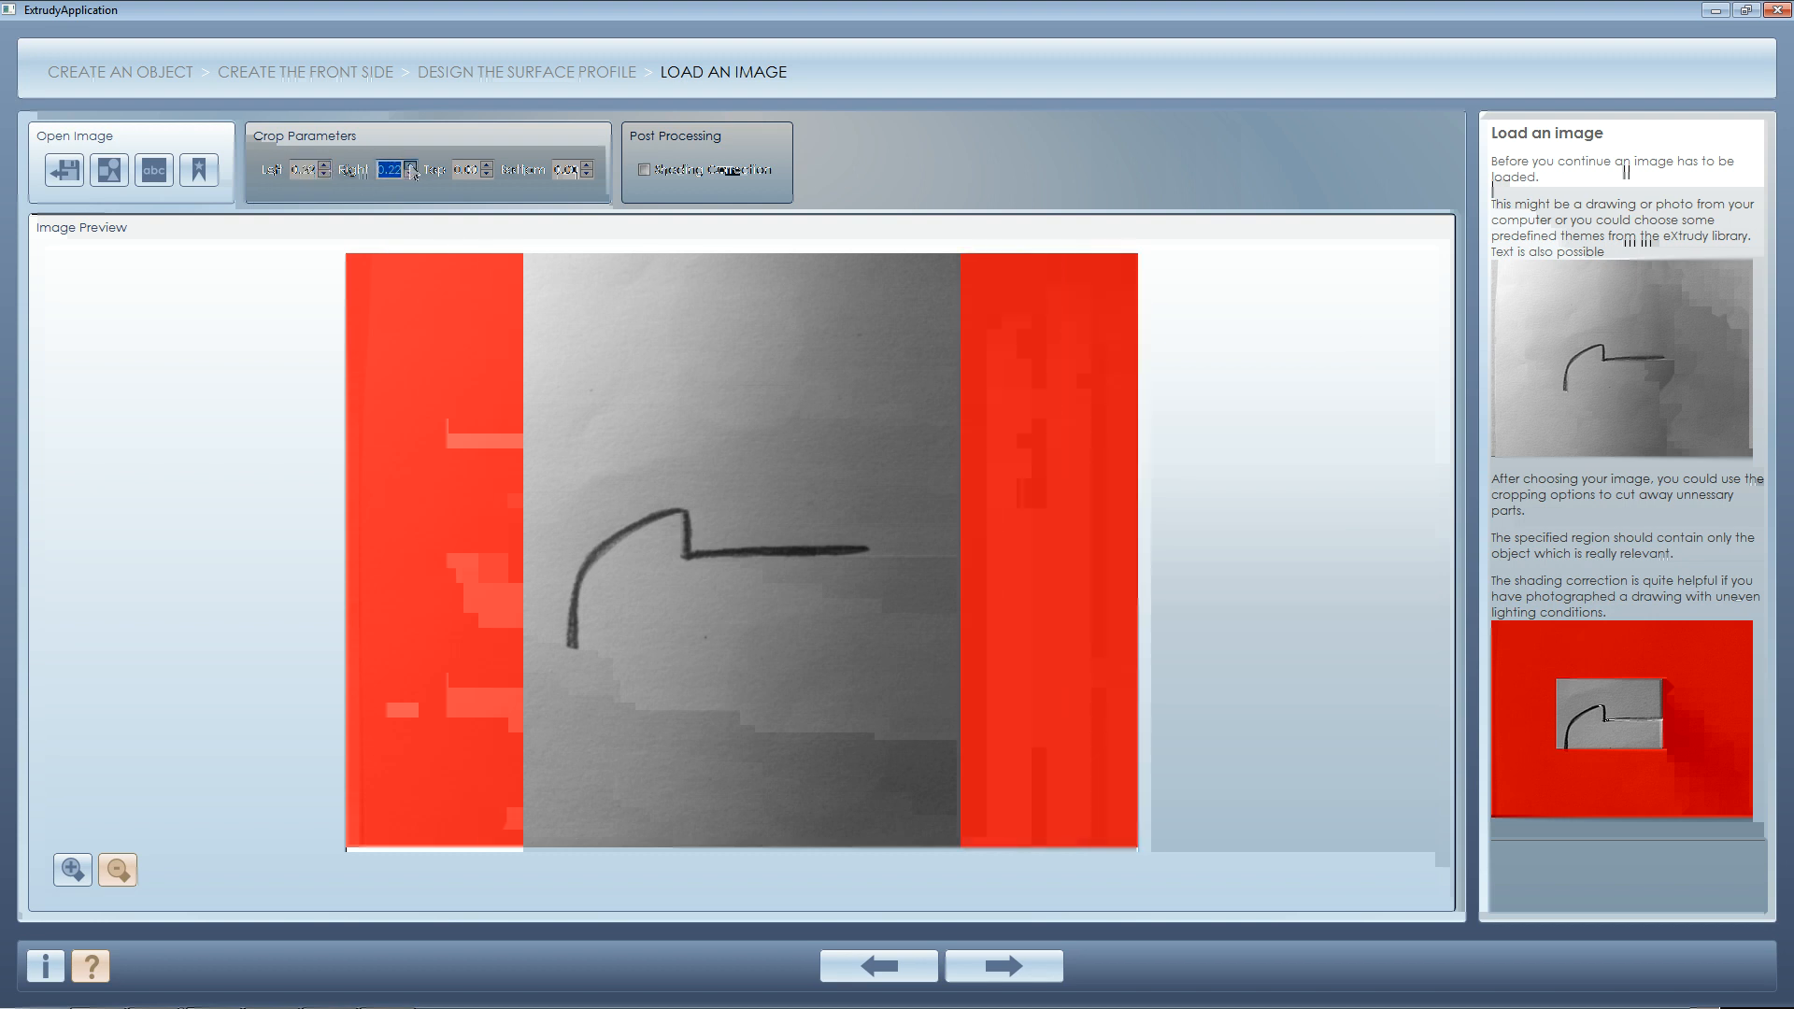
left_click(485, 165)
left_click(485, 166)
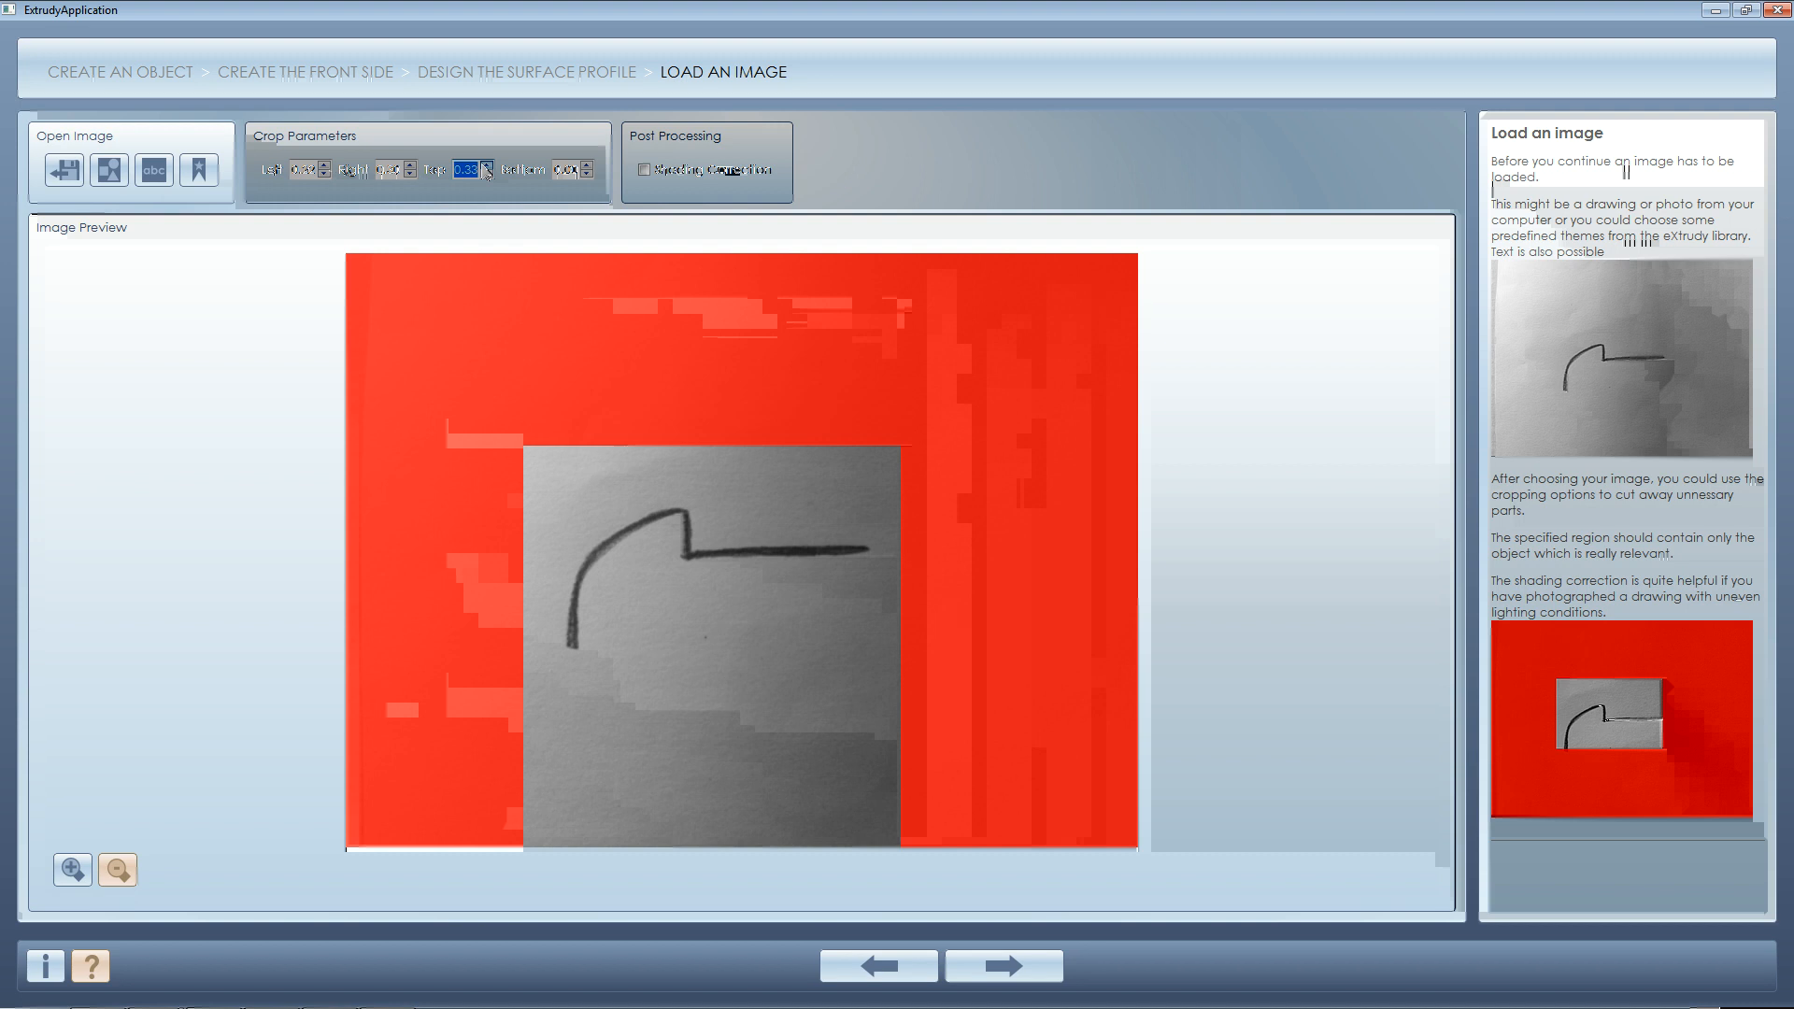
left_click(586, 165)
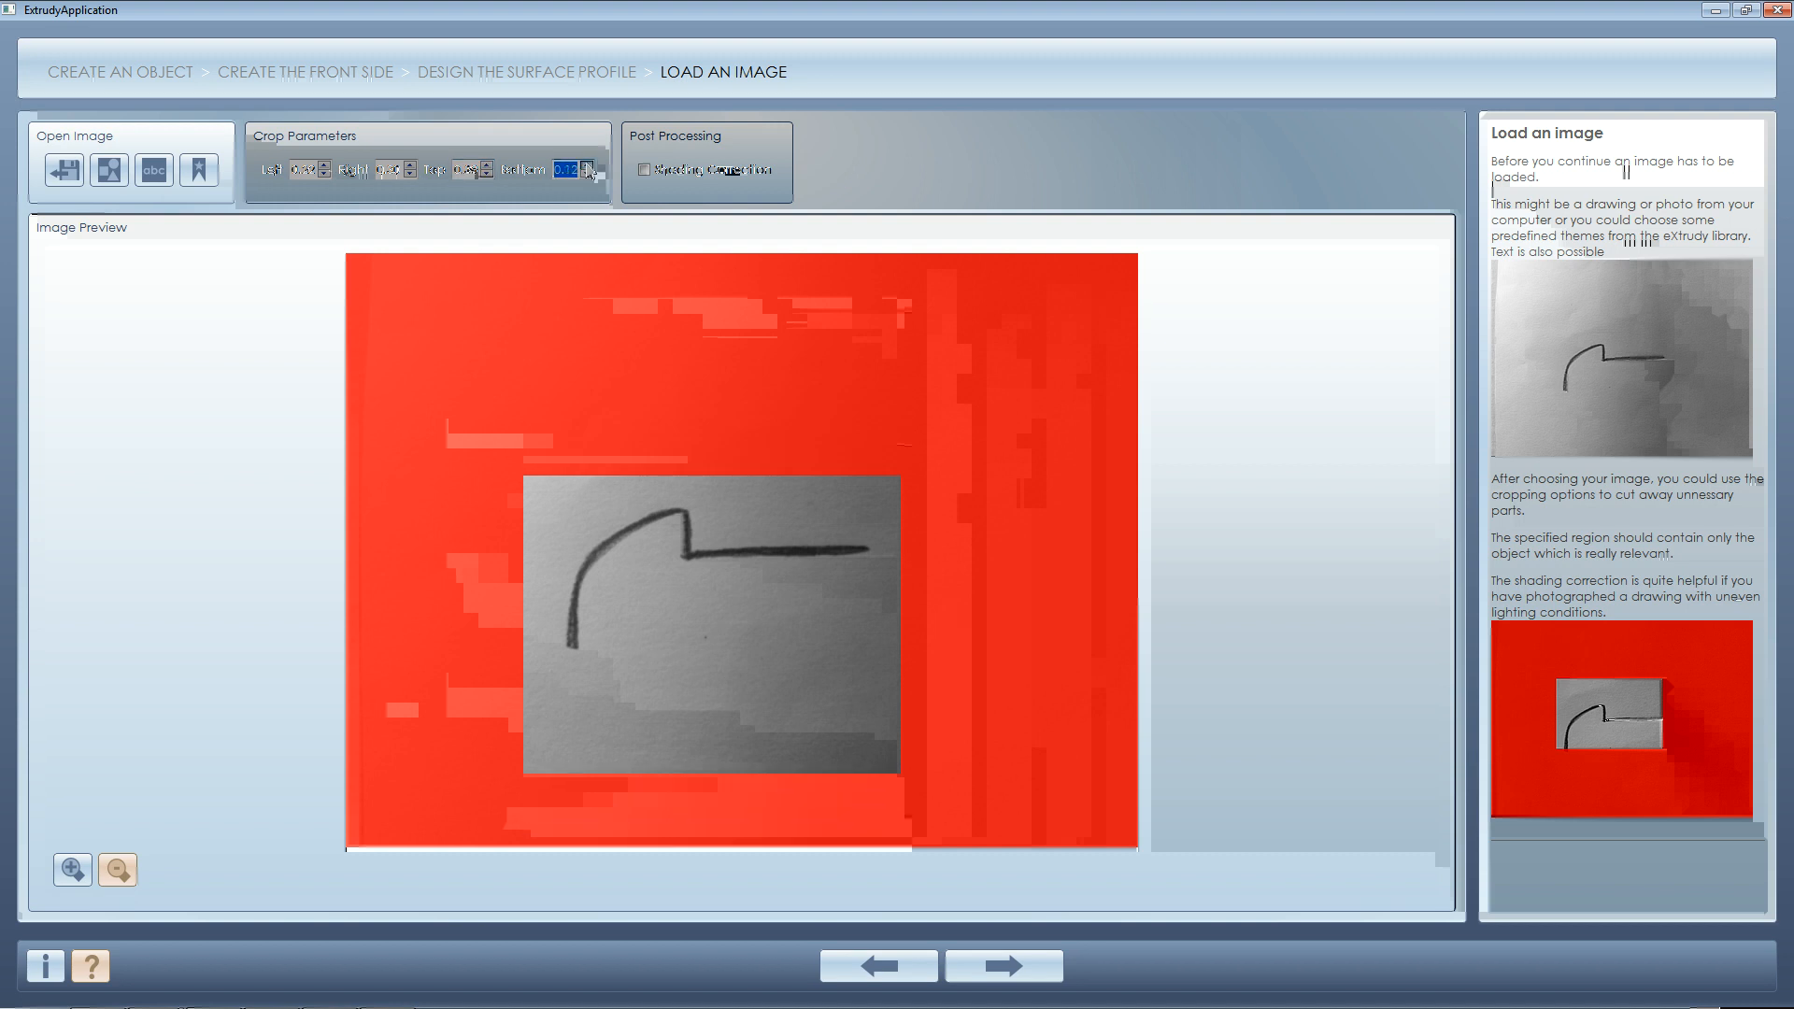
left_click(587, 167)
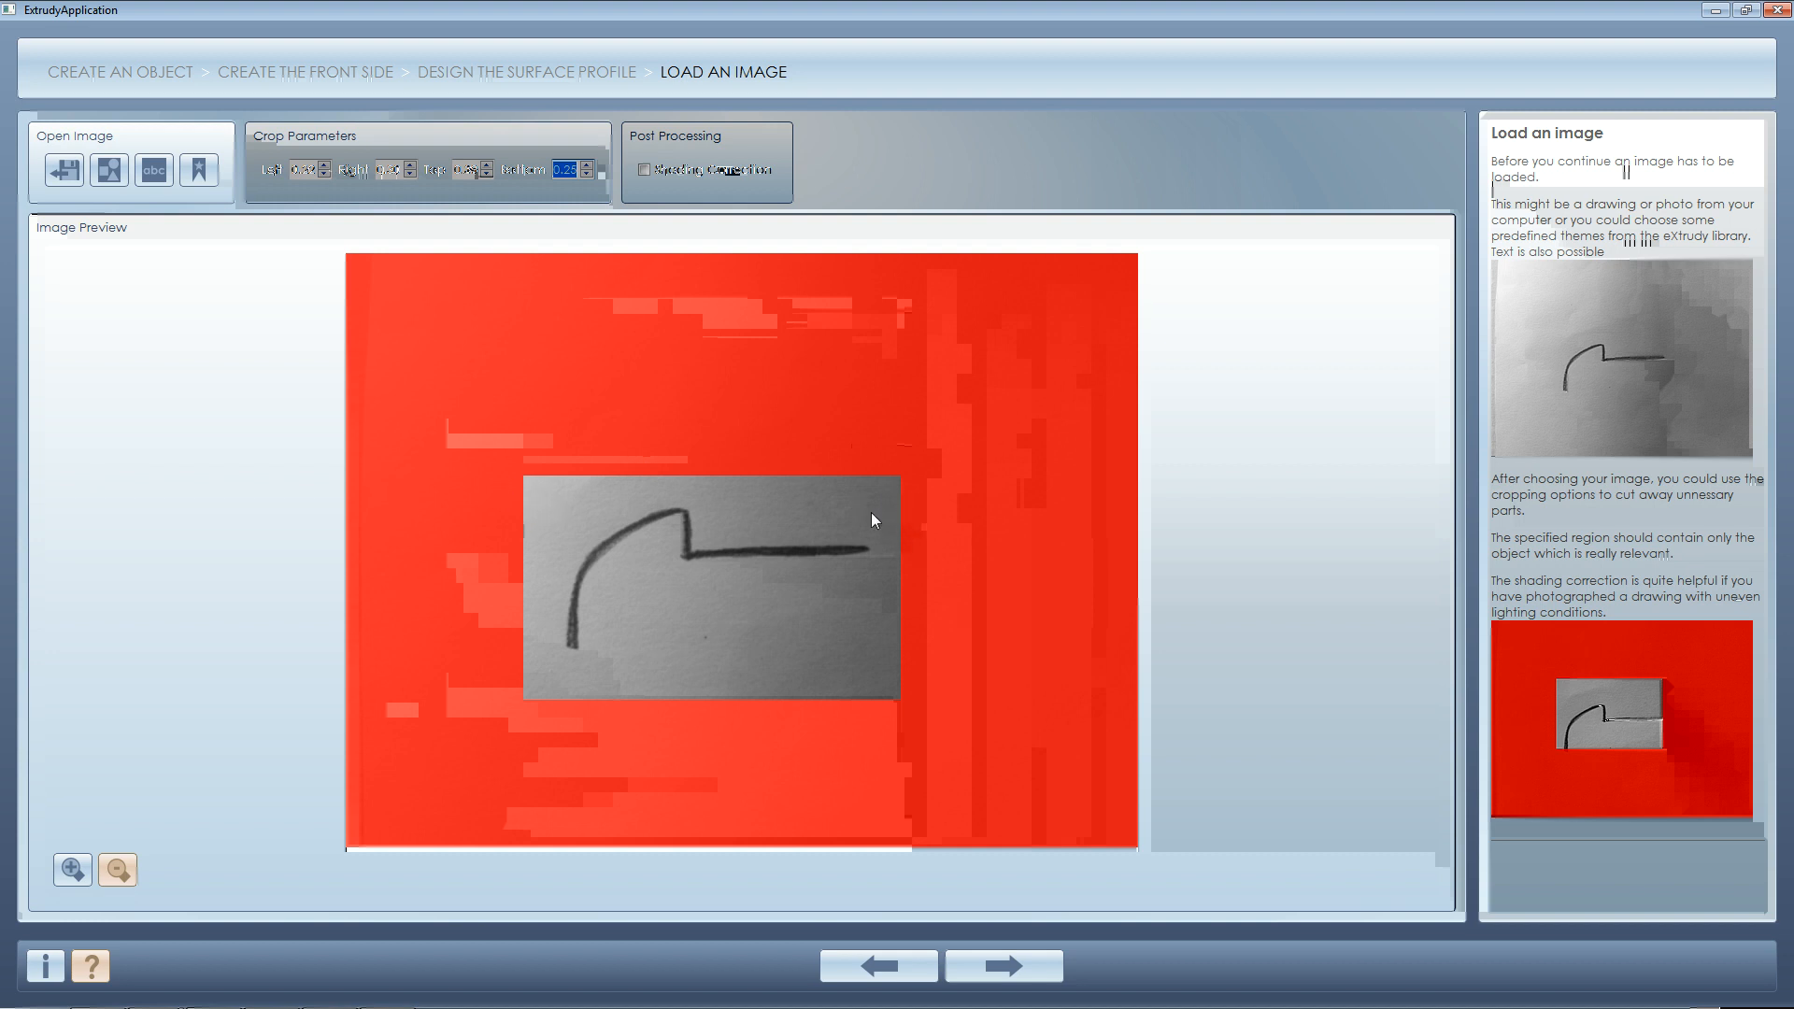
left_click(646, 176)
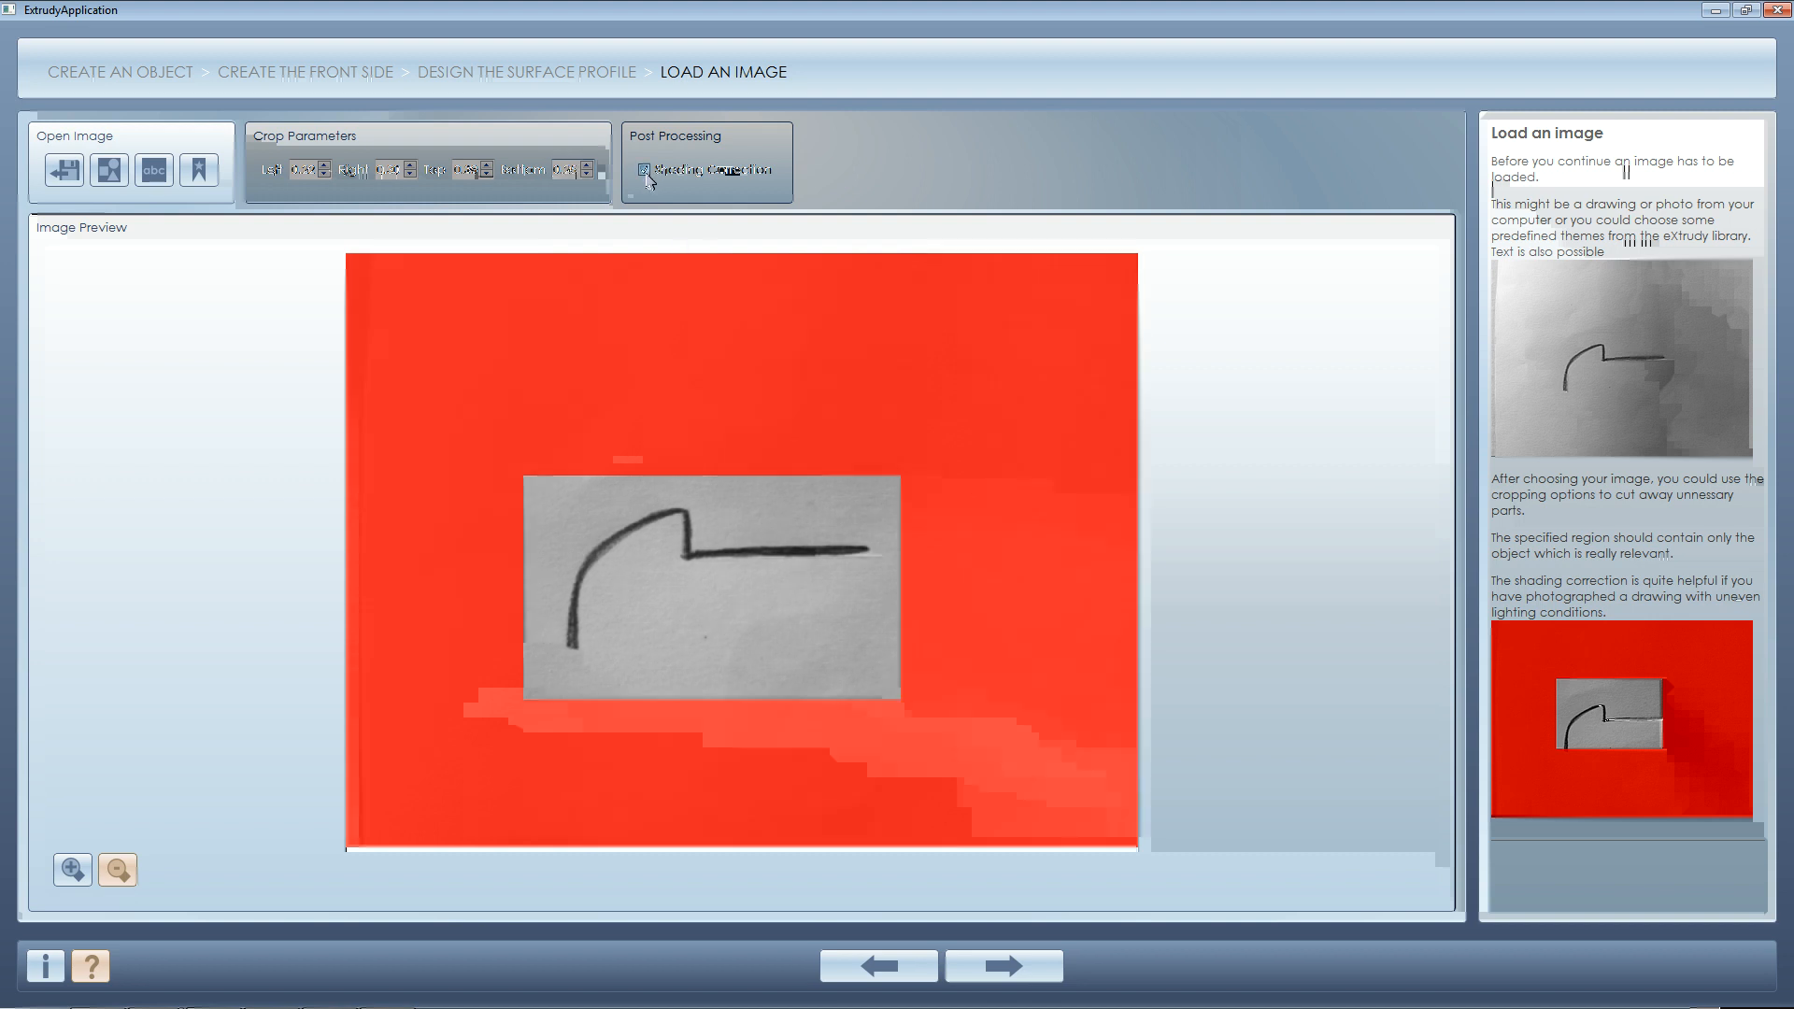
left_click(1048, 970)
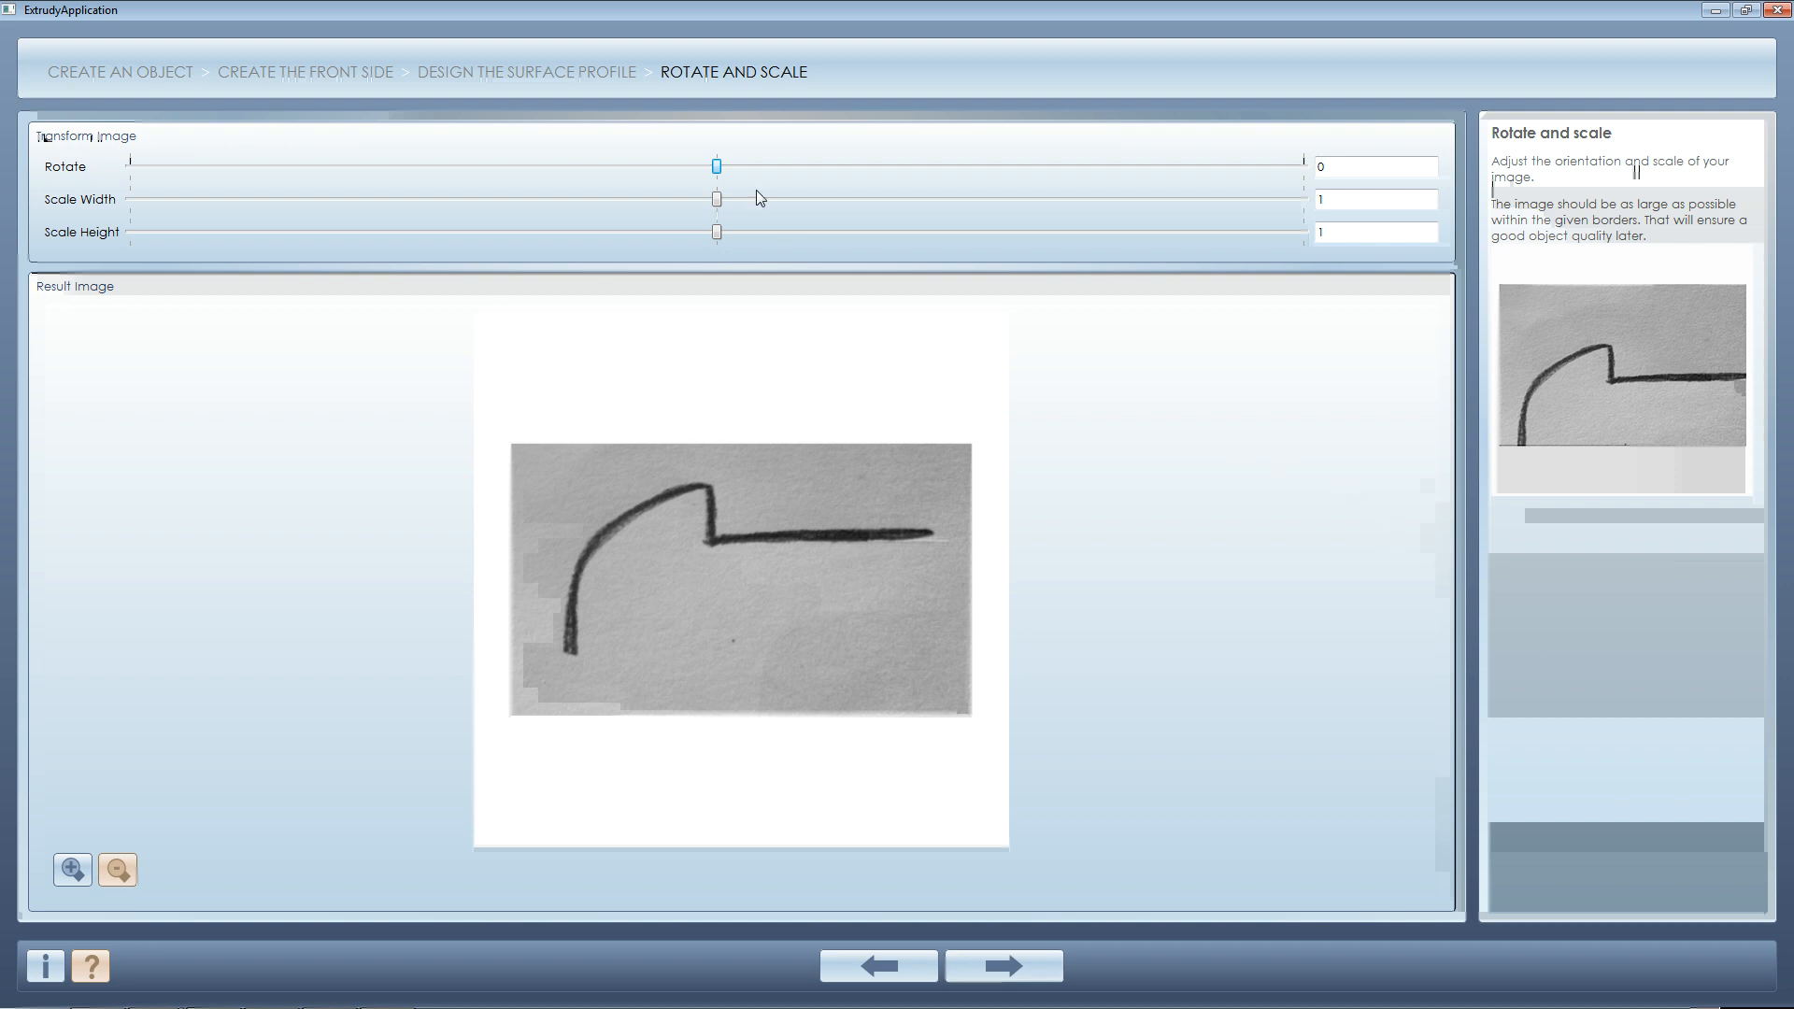
- Scale the profile image to 1.4 in both width and height and accept the transformation
left_click_drag(716, 199, 817, 201)
left_click_drag(716, 232, 837, 200)
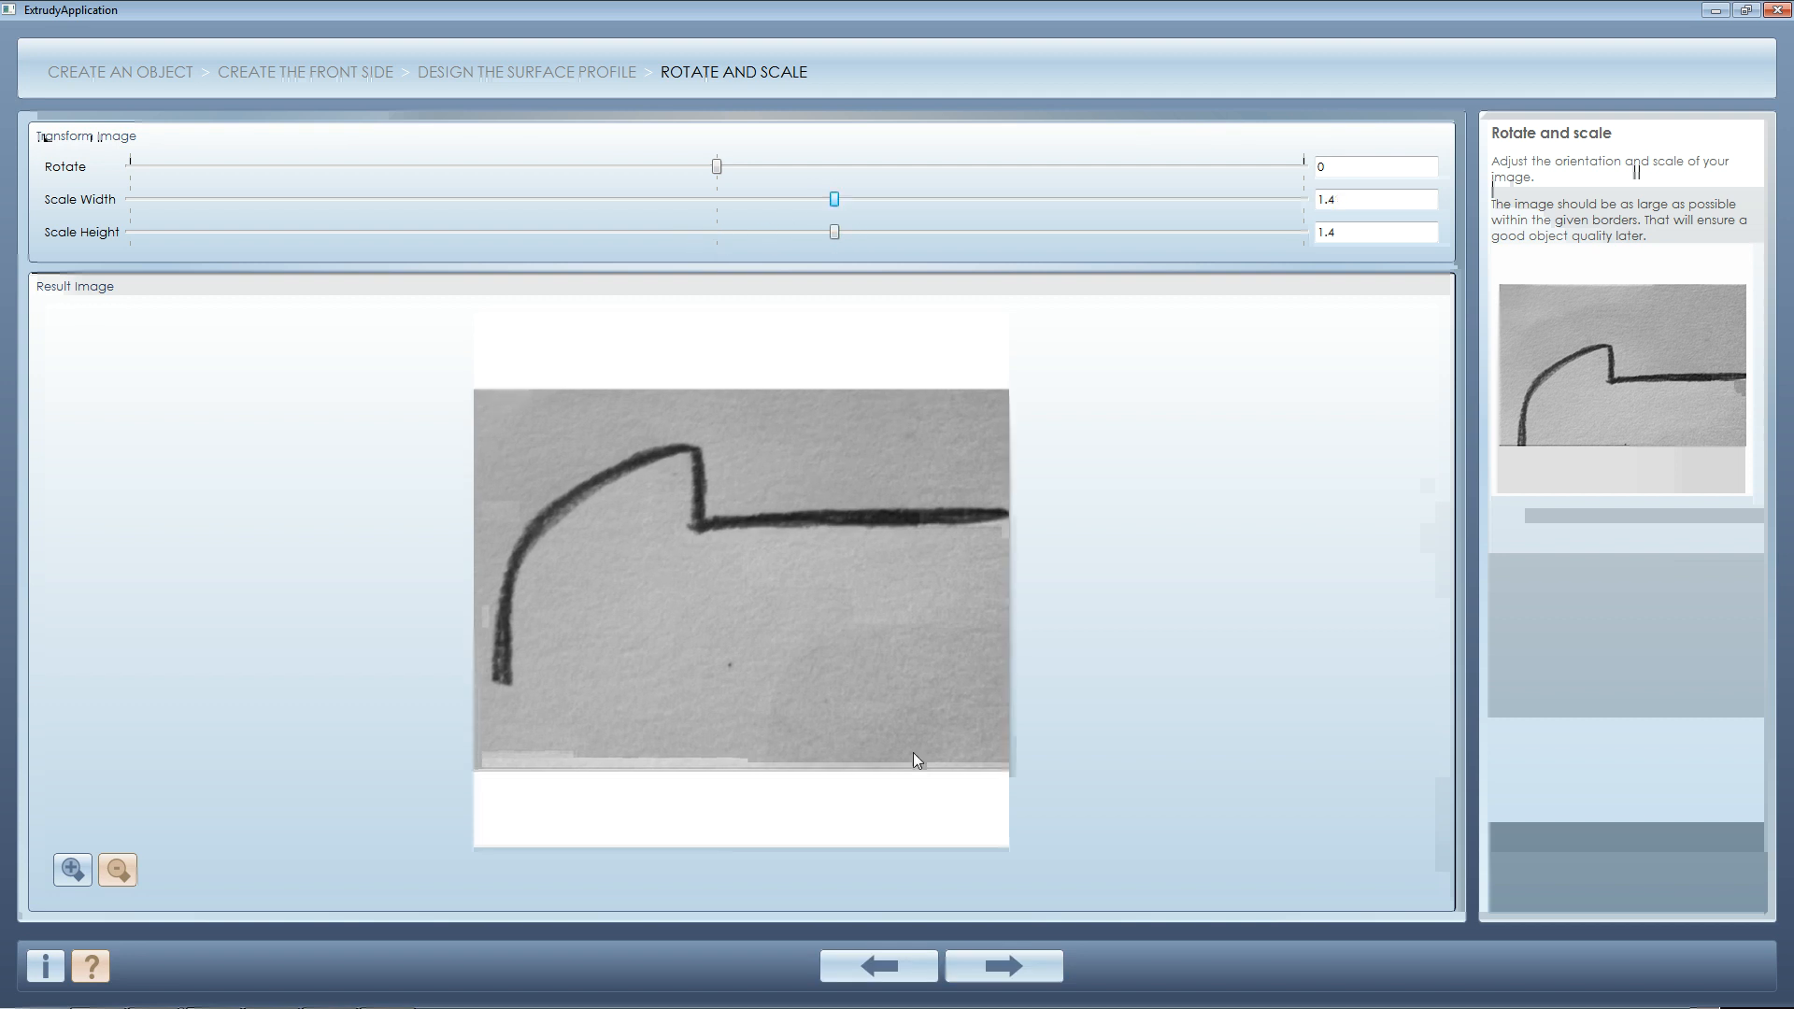
left_click(1037, 970)
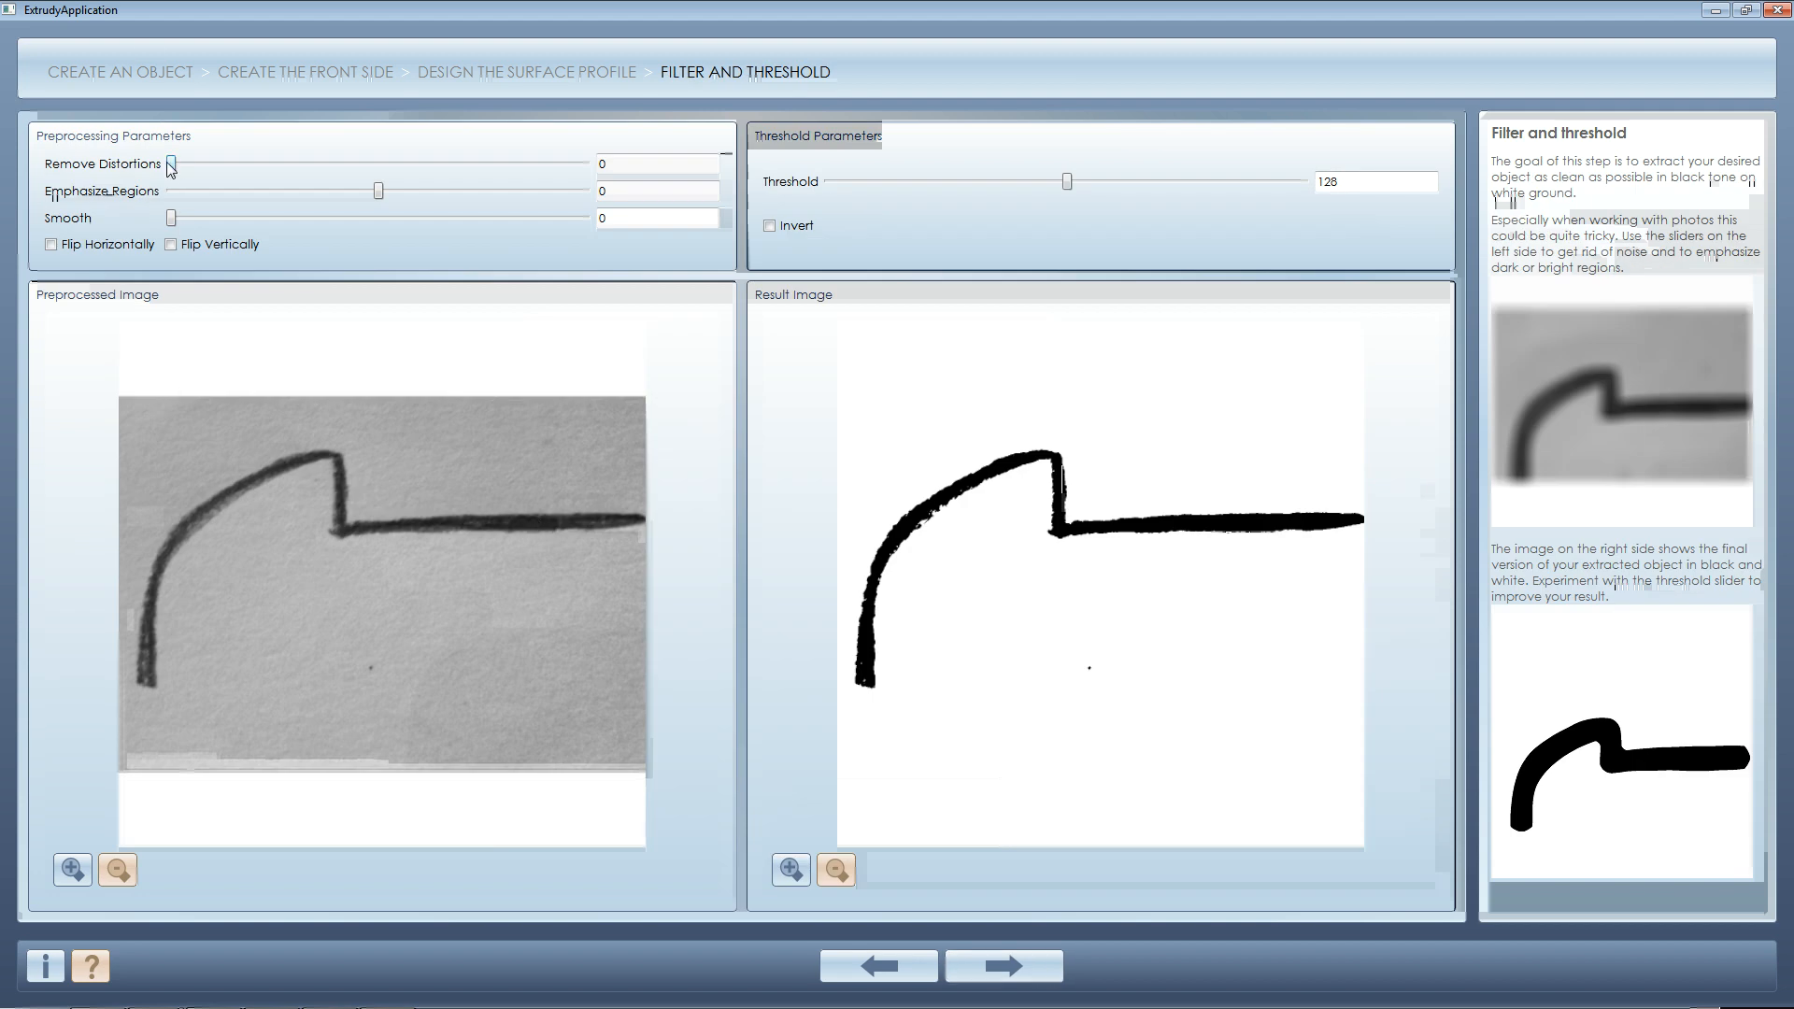
- Set Remove Distortions to 33, Emphasize Regions to -16 and Smooth to 48 for the profile image
left_click_drag(173, 166, 345, 191)
left_click_drag(171, 217, 368, 234)
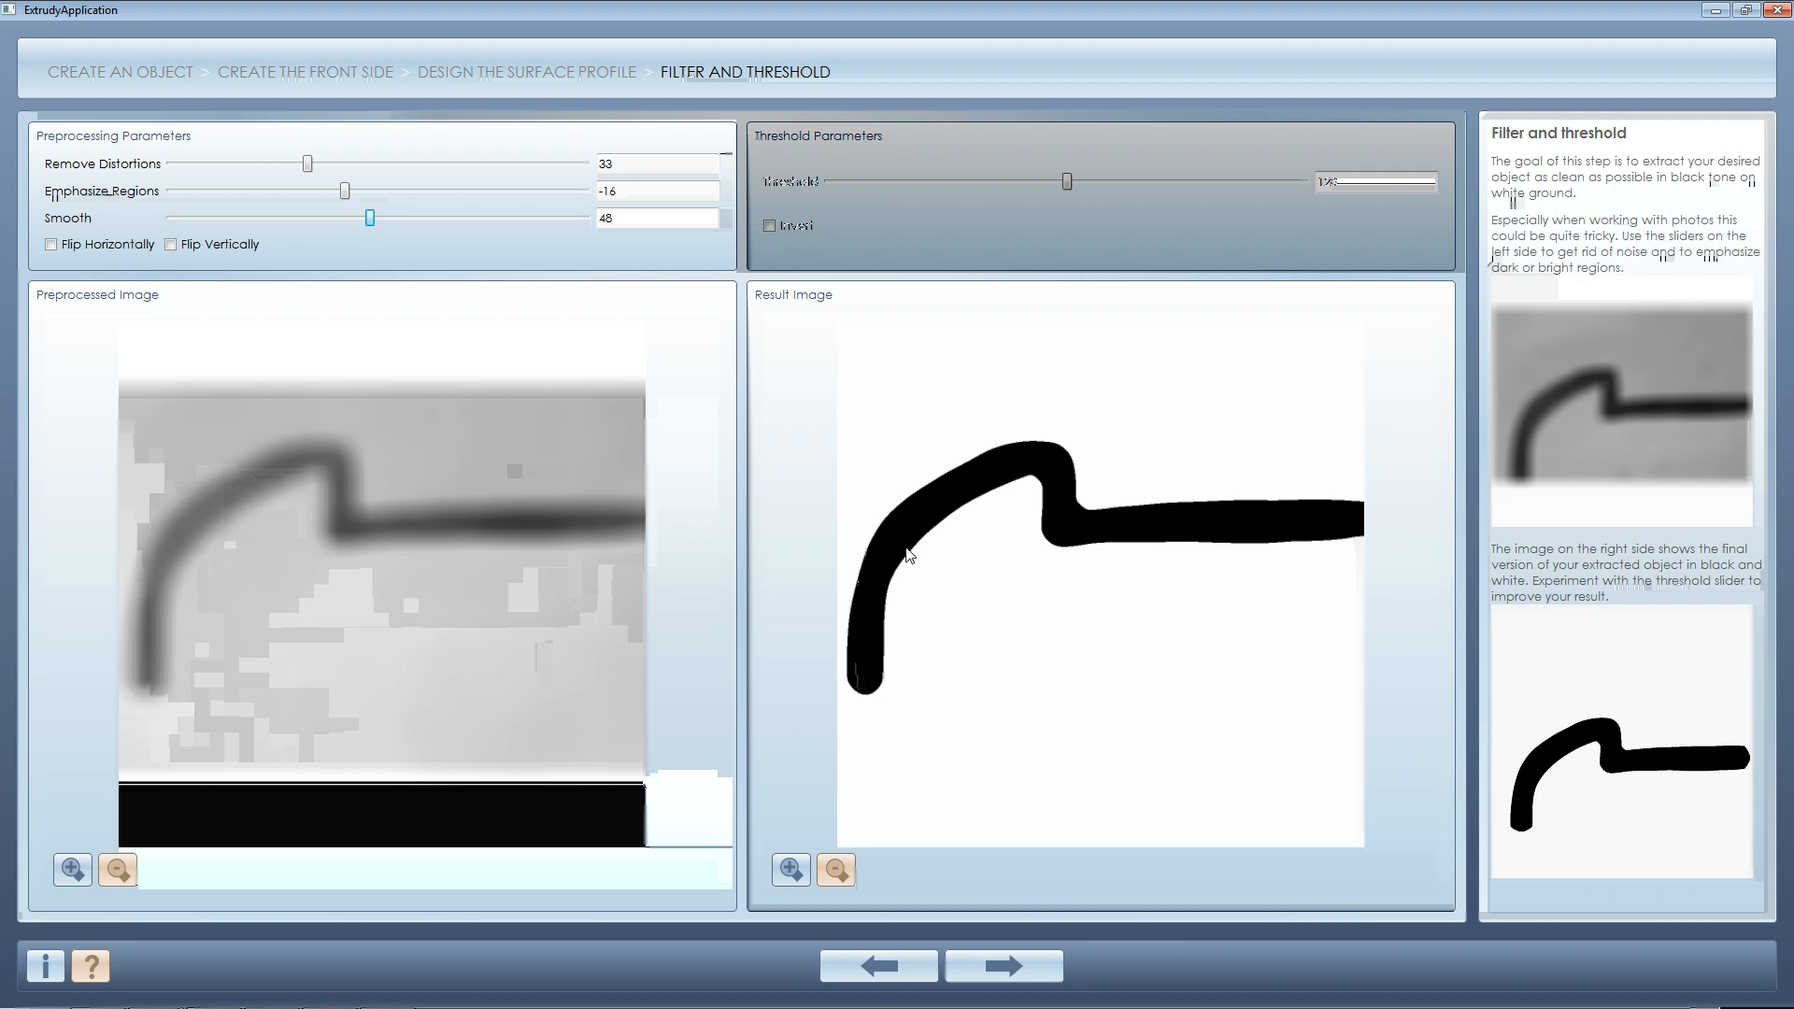
left_click(1018, 974)
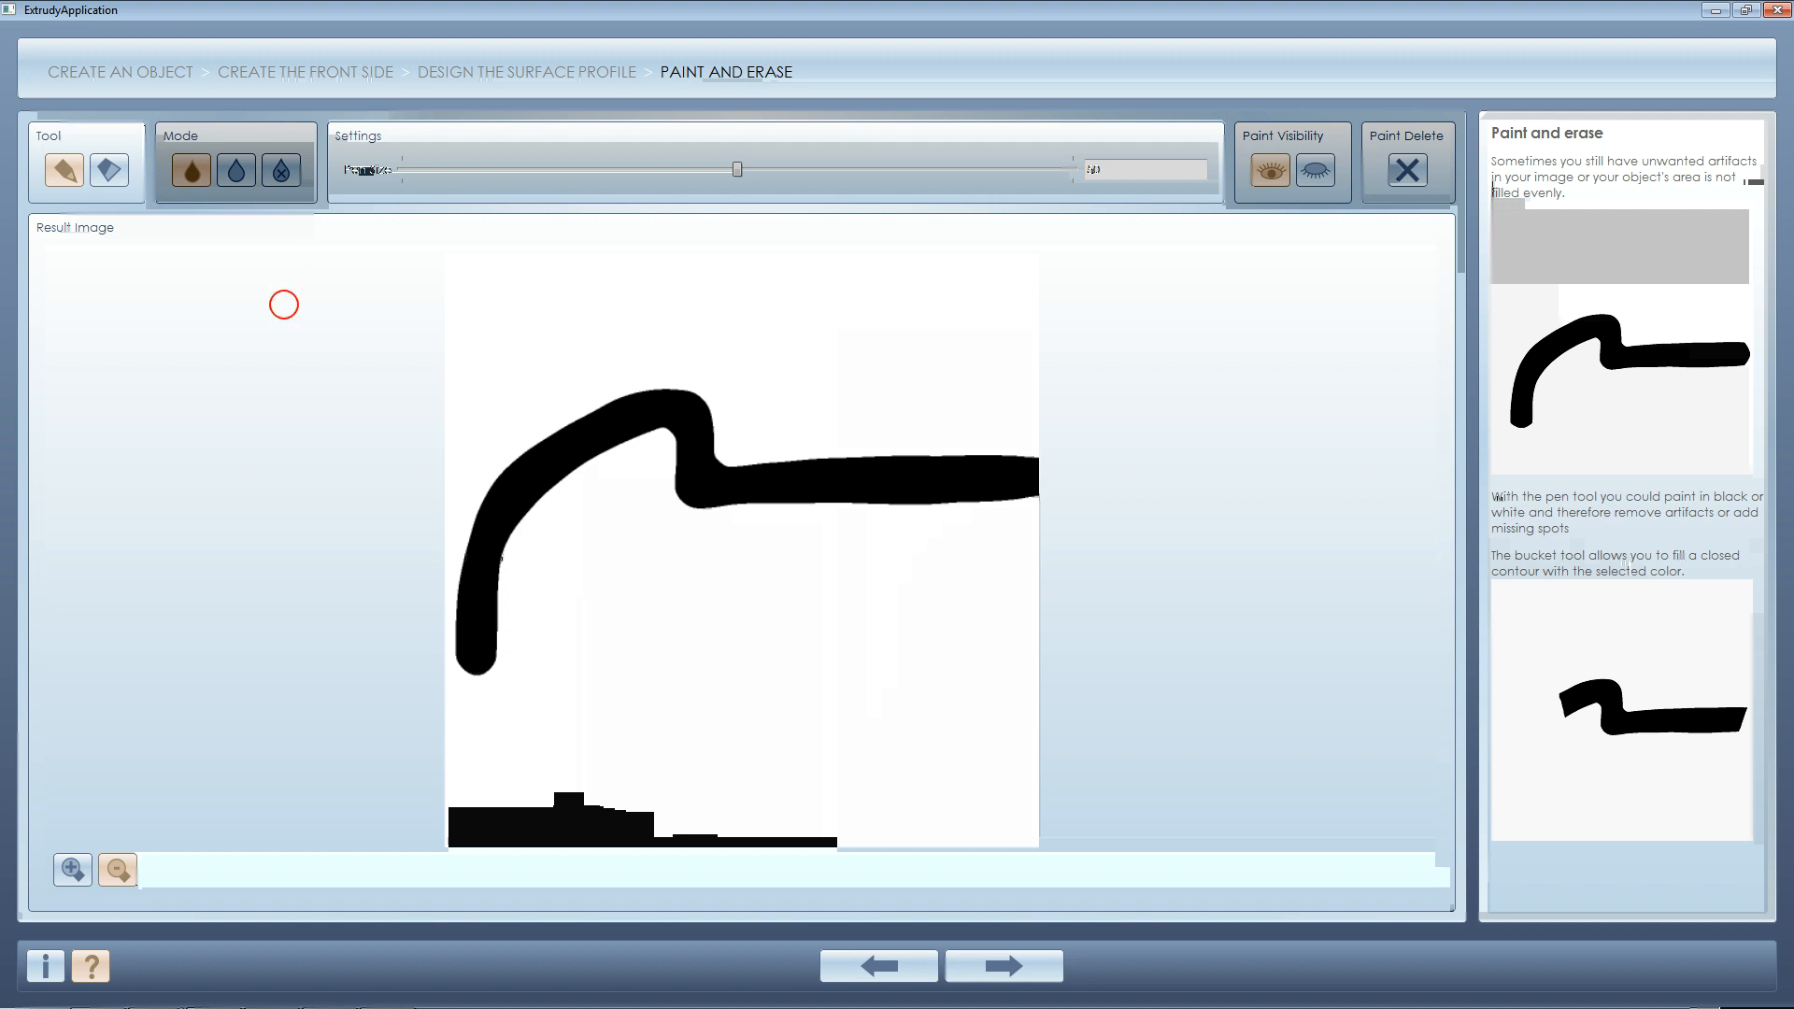
- Accept the extracted profile line and its height profile without painting, and generate the ankh surface
left_click(1040, 977)
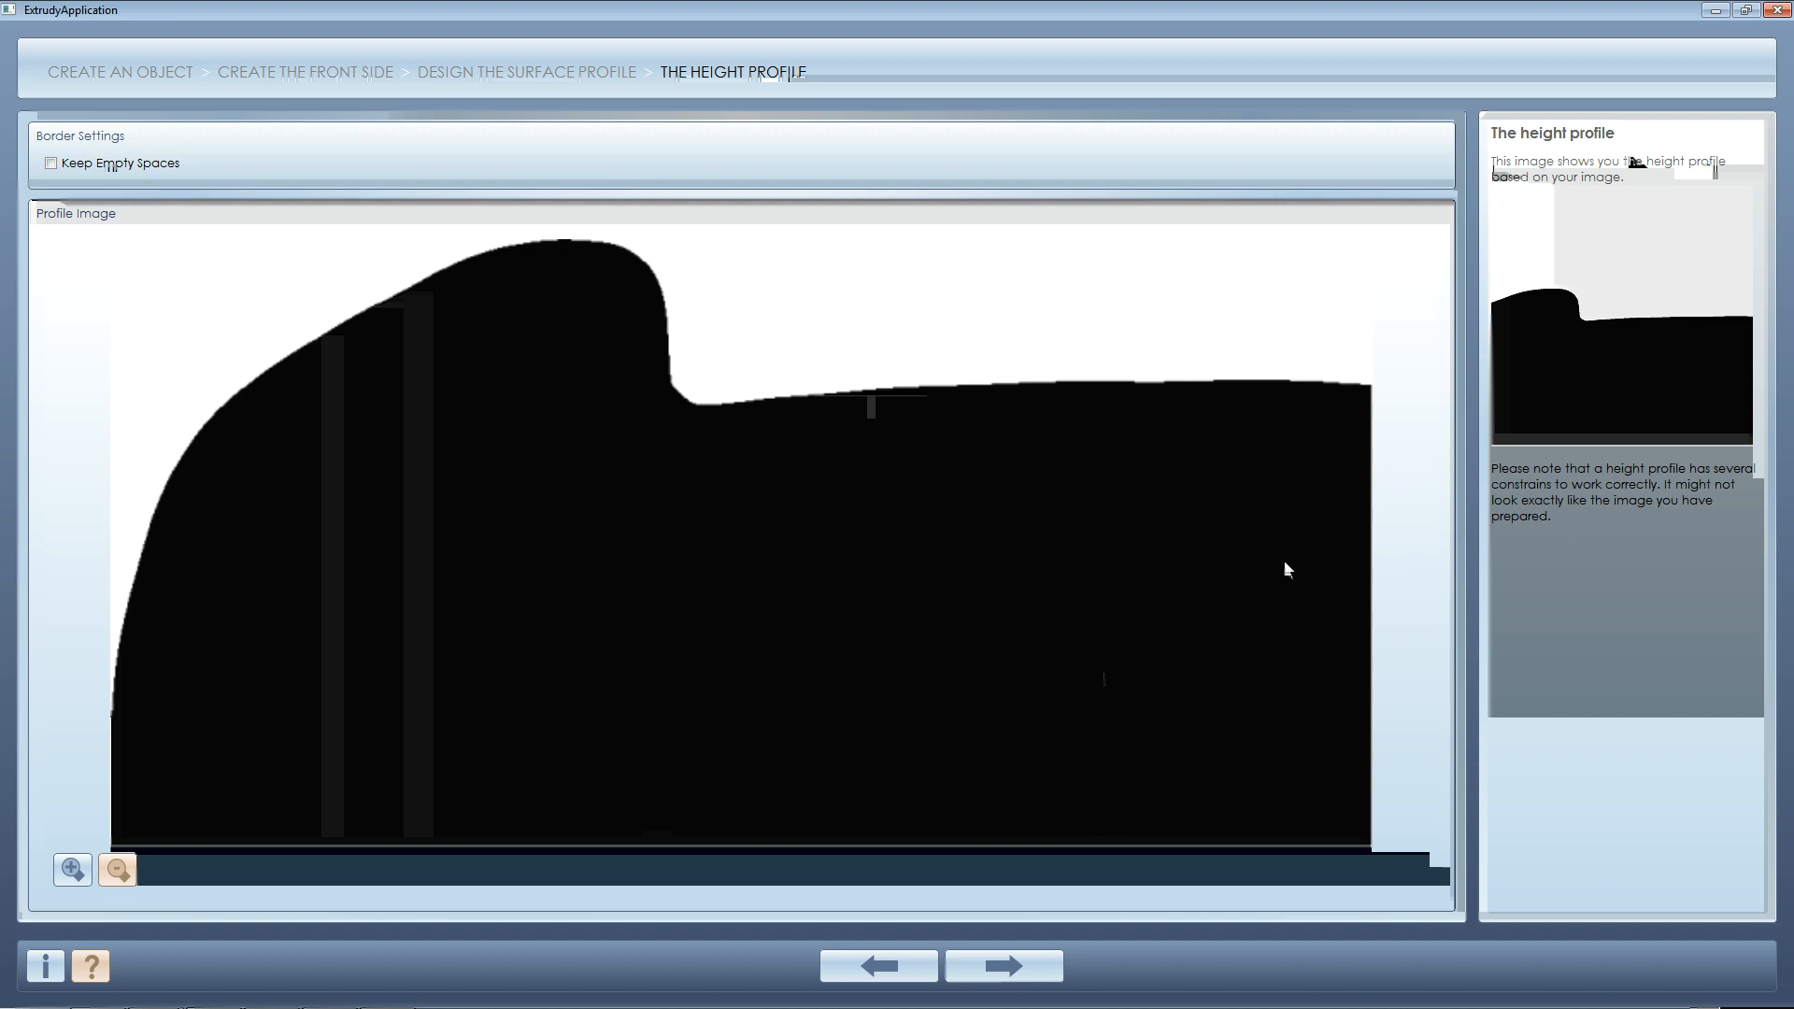
left_click(1039, 962)
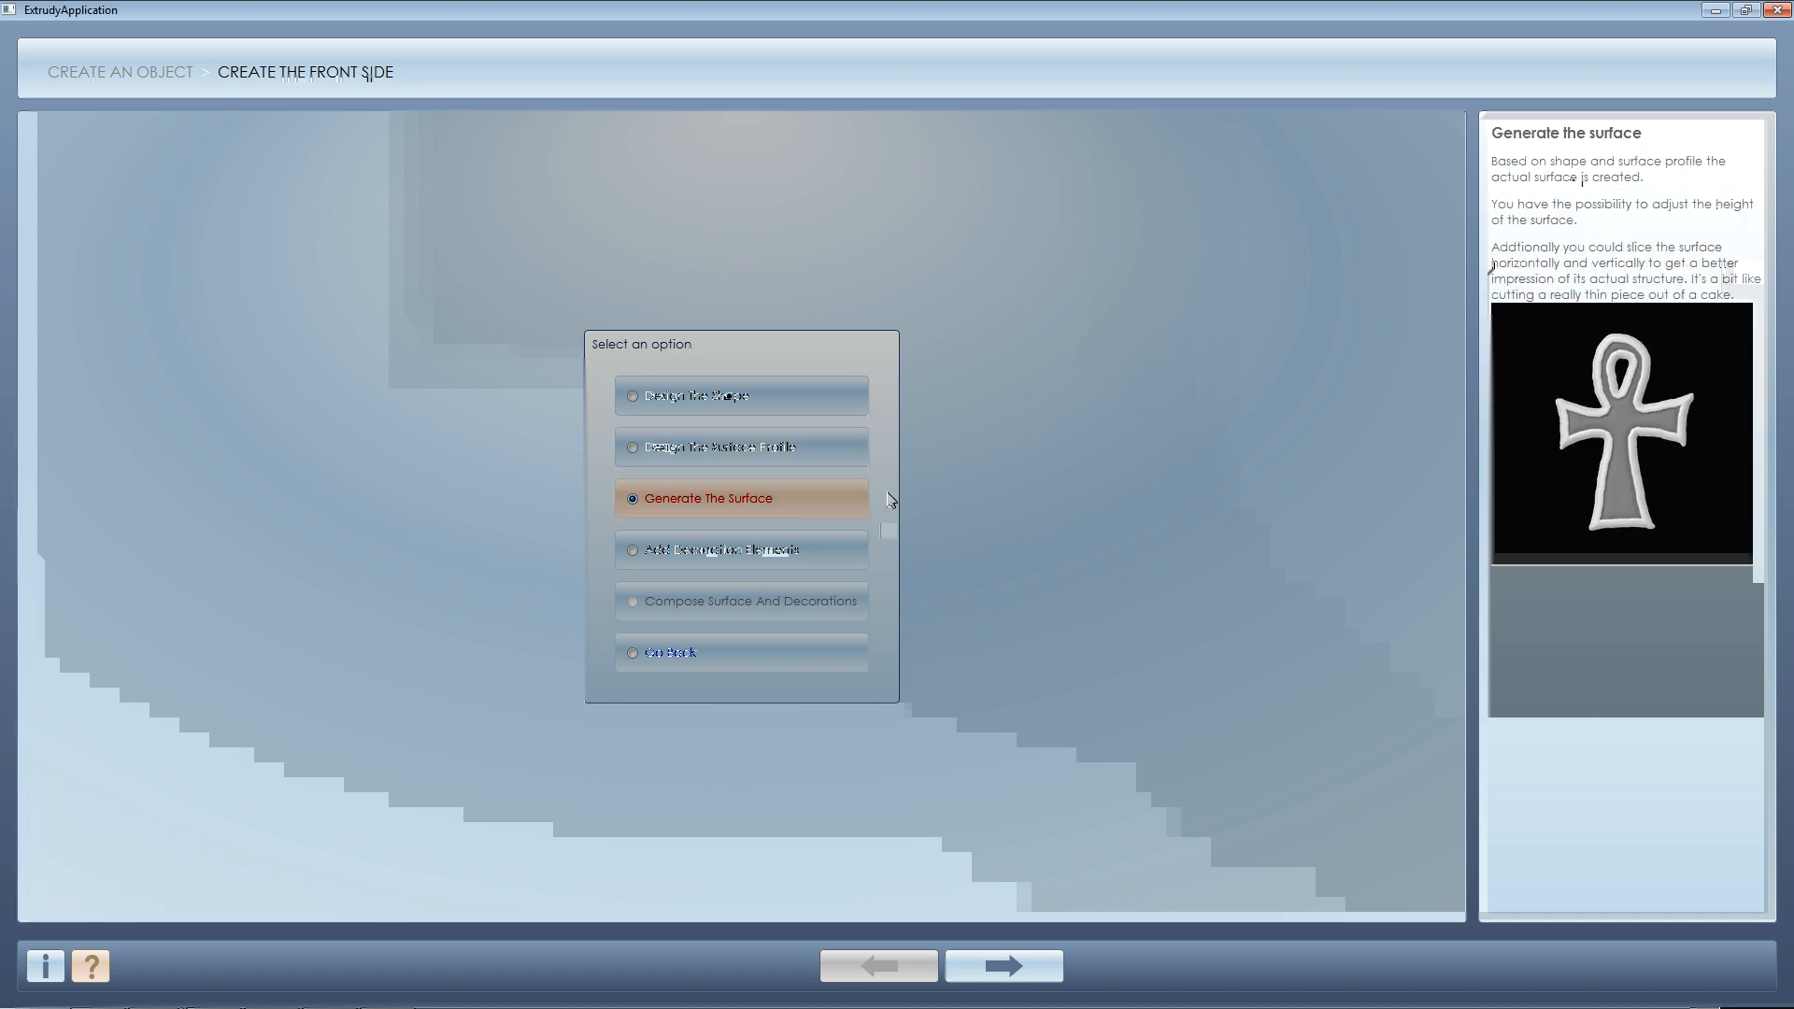
left_click(1029, 966)
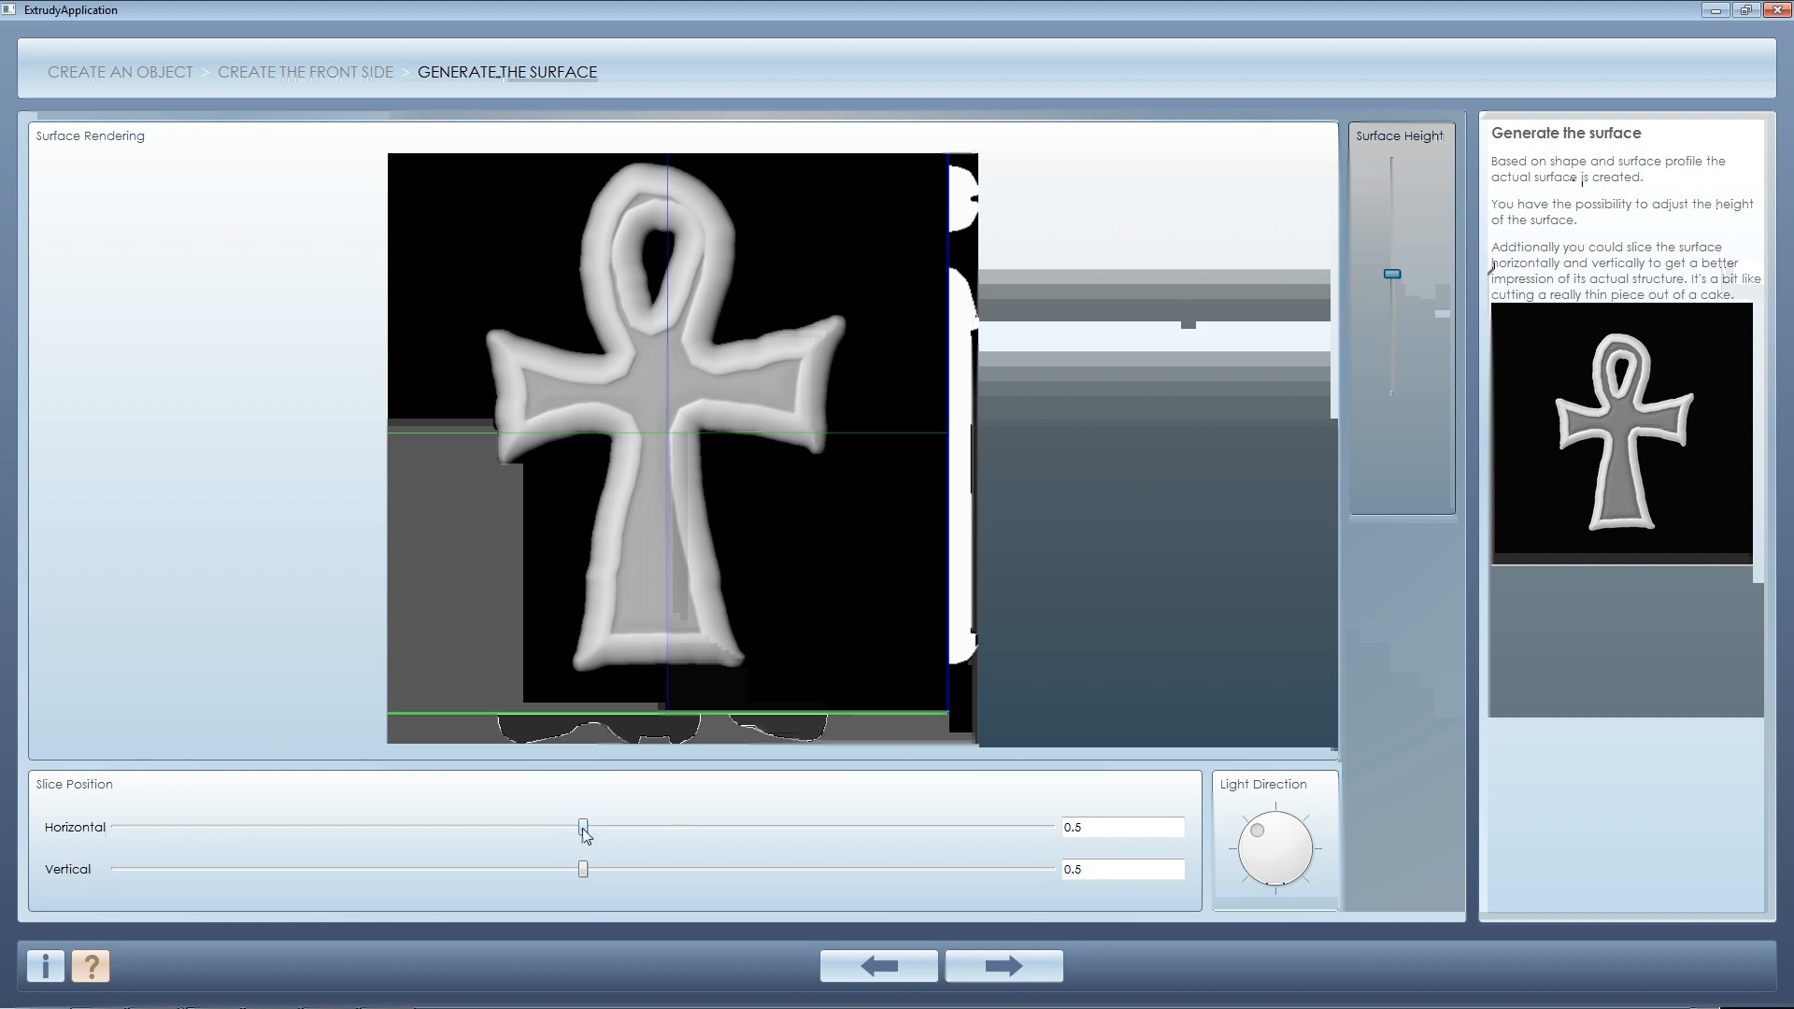
- Examine the surface cross-sections with the horizontal slice at 0.572 and the vertical slice at 0.577
left_click_drag(586, 831, 676, 843)
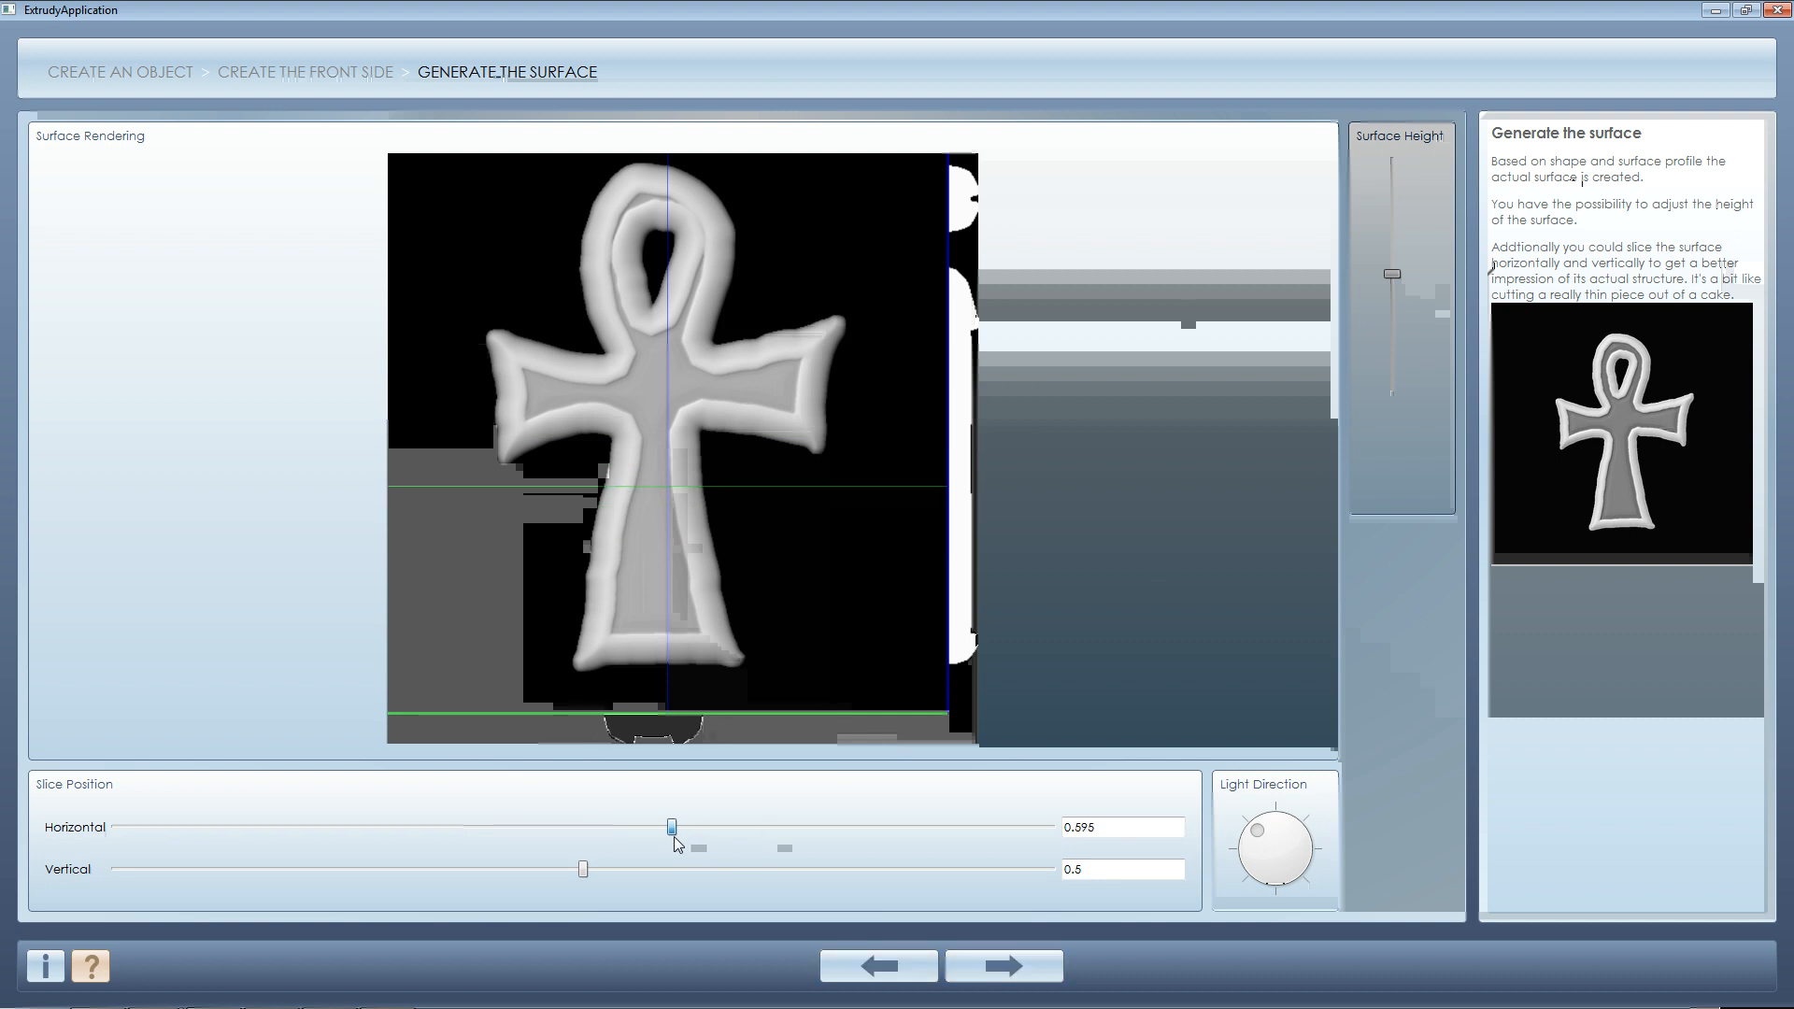
left_click_drag(674, 837, 657, 870)
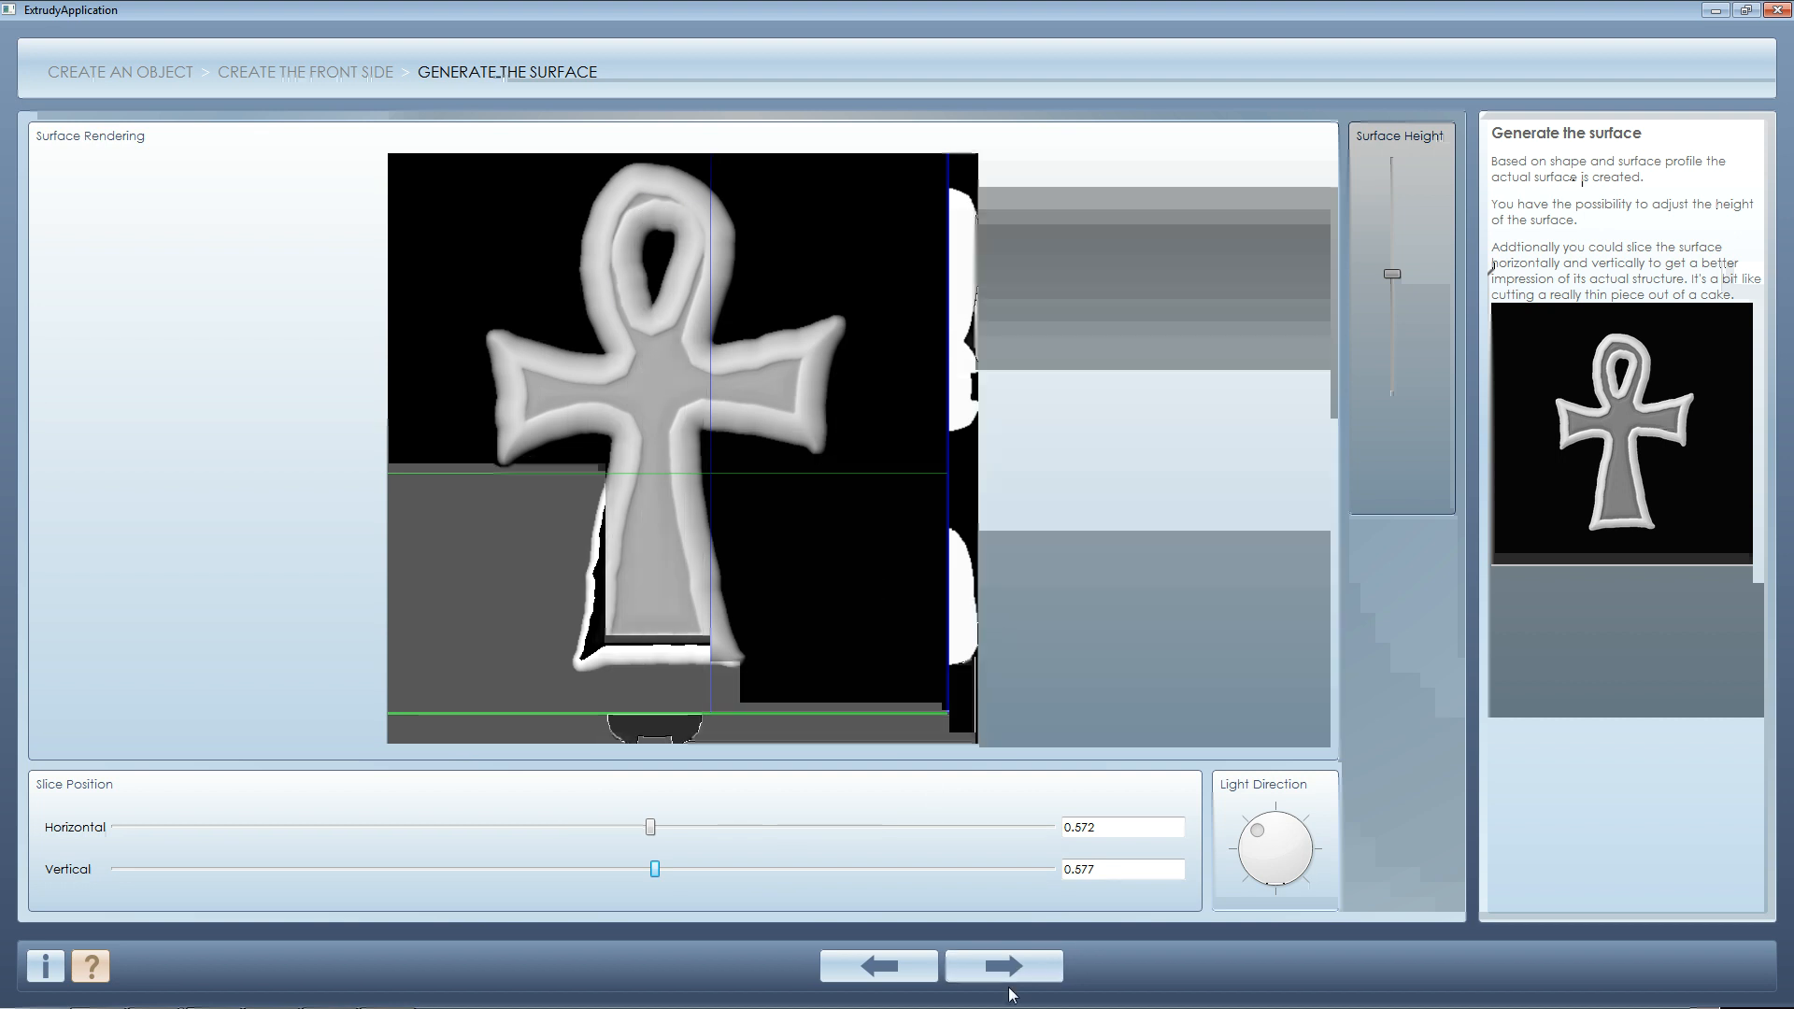
left_click(912, 970)
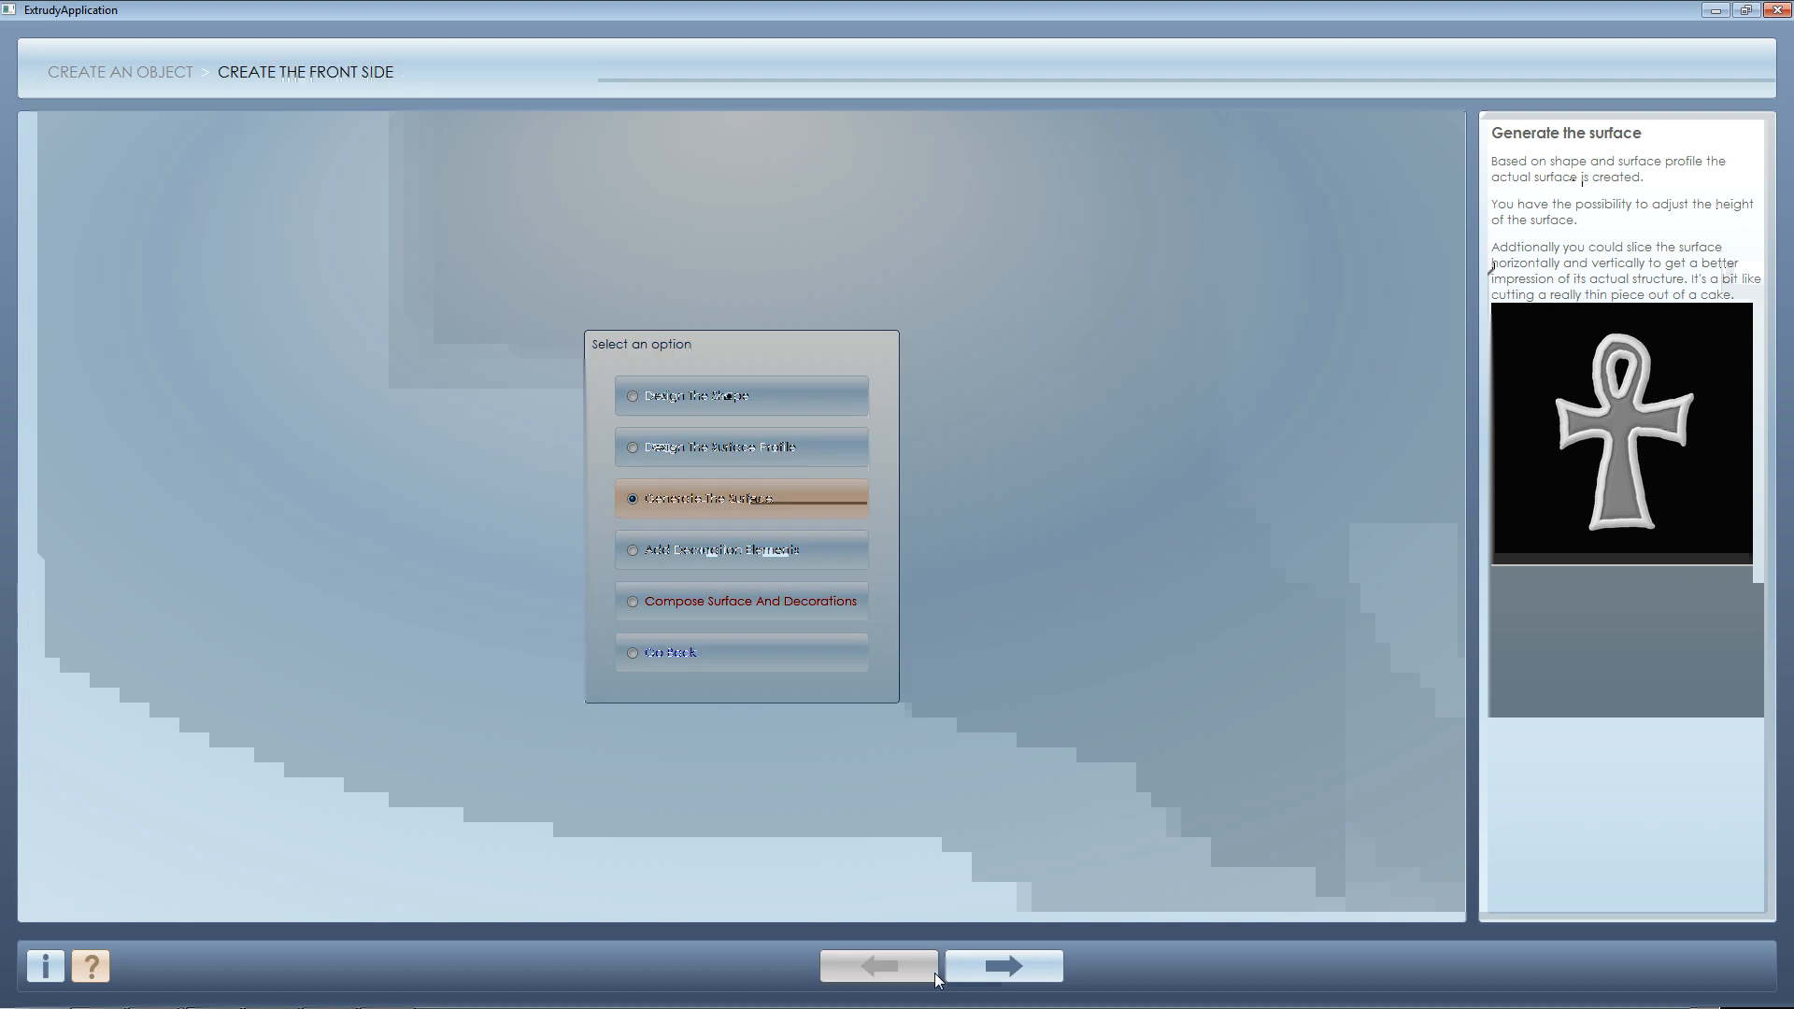
- Reopen the surface profile design and proceed to its Paint and Erase stage, keeping the existing image settings
left_click(788, 455)
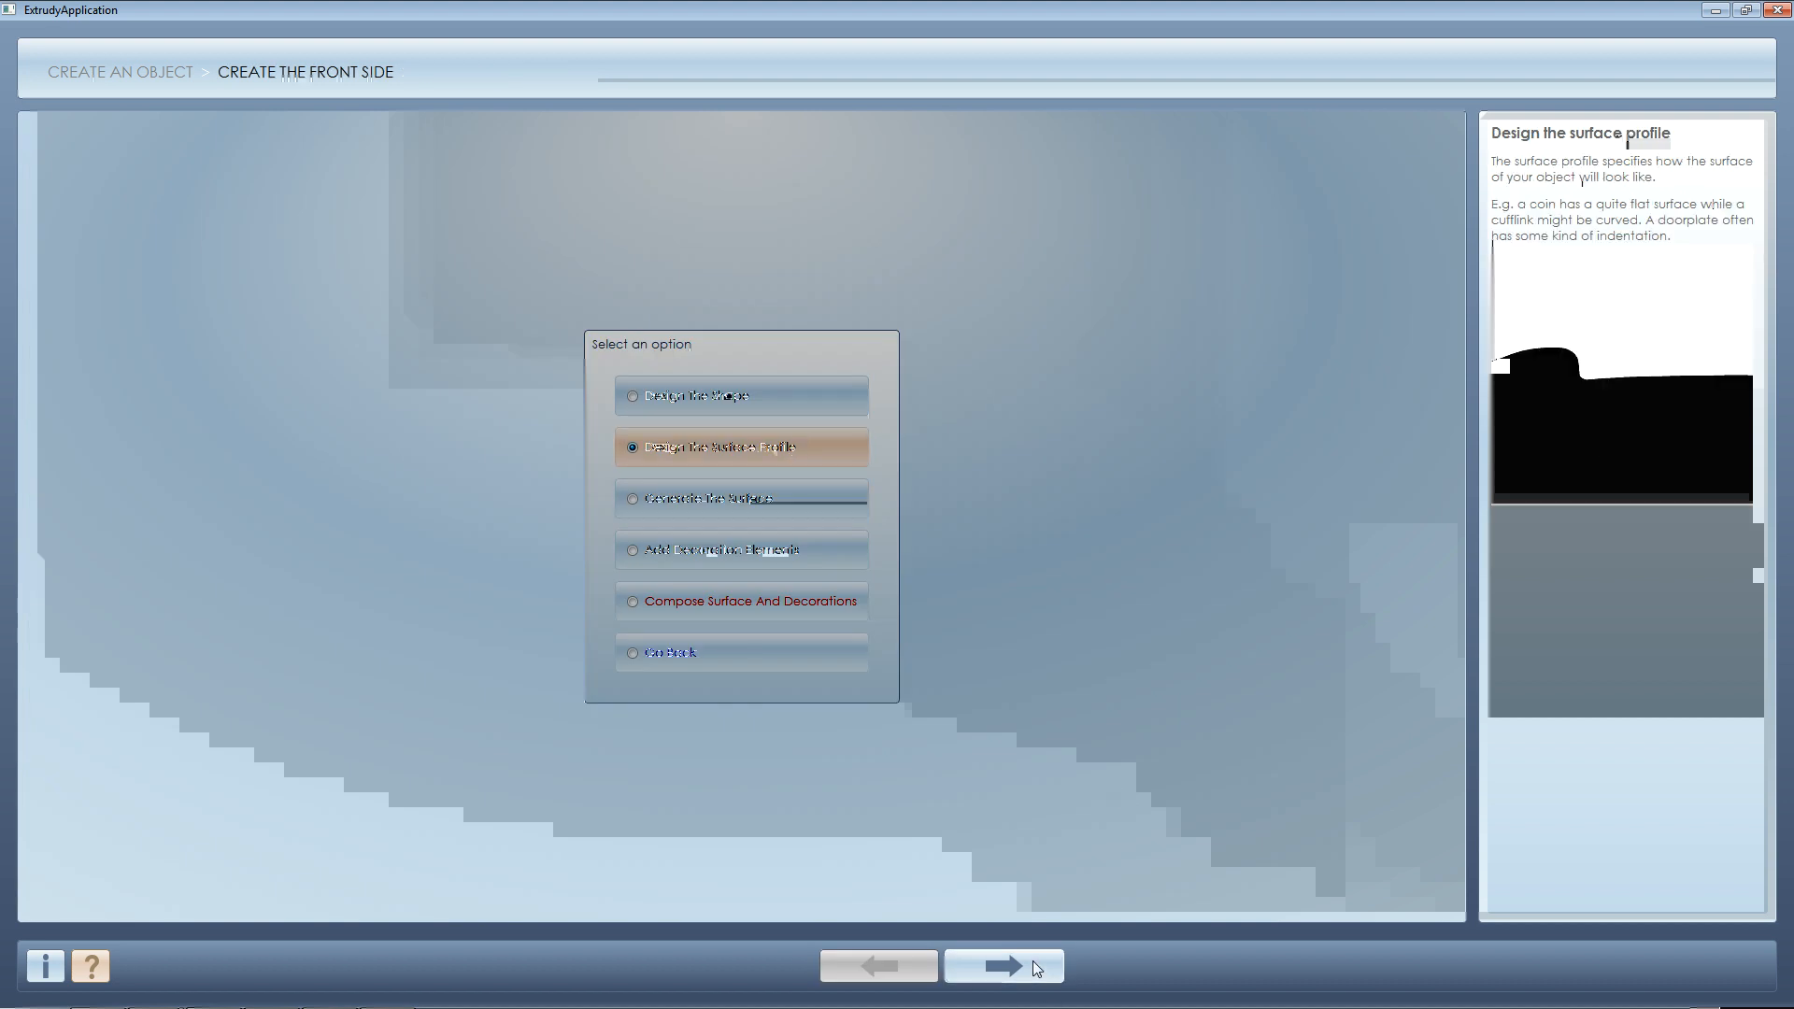
left_click(1033, 963)
left_click(1037, 968)
left_click(1040, 968)
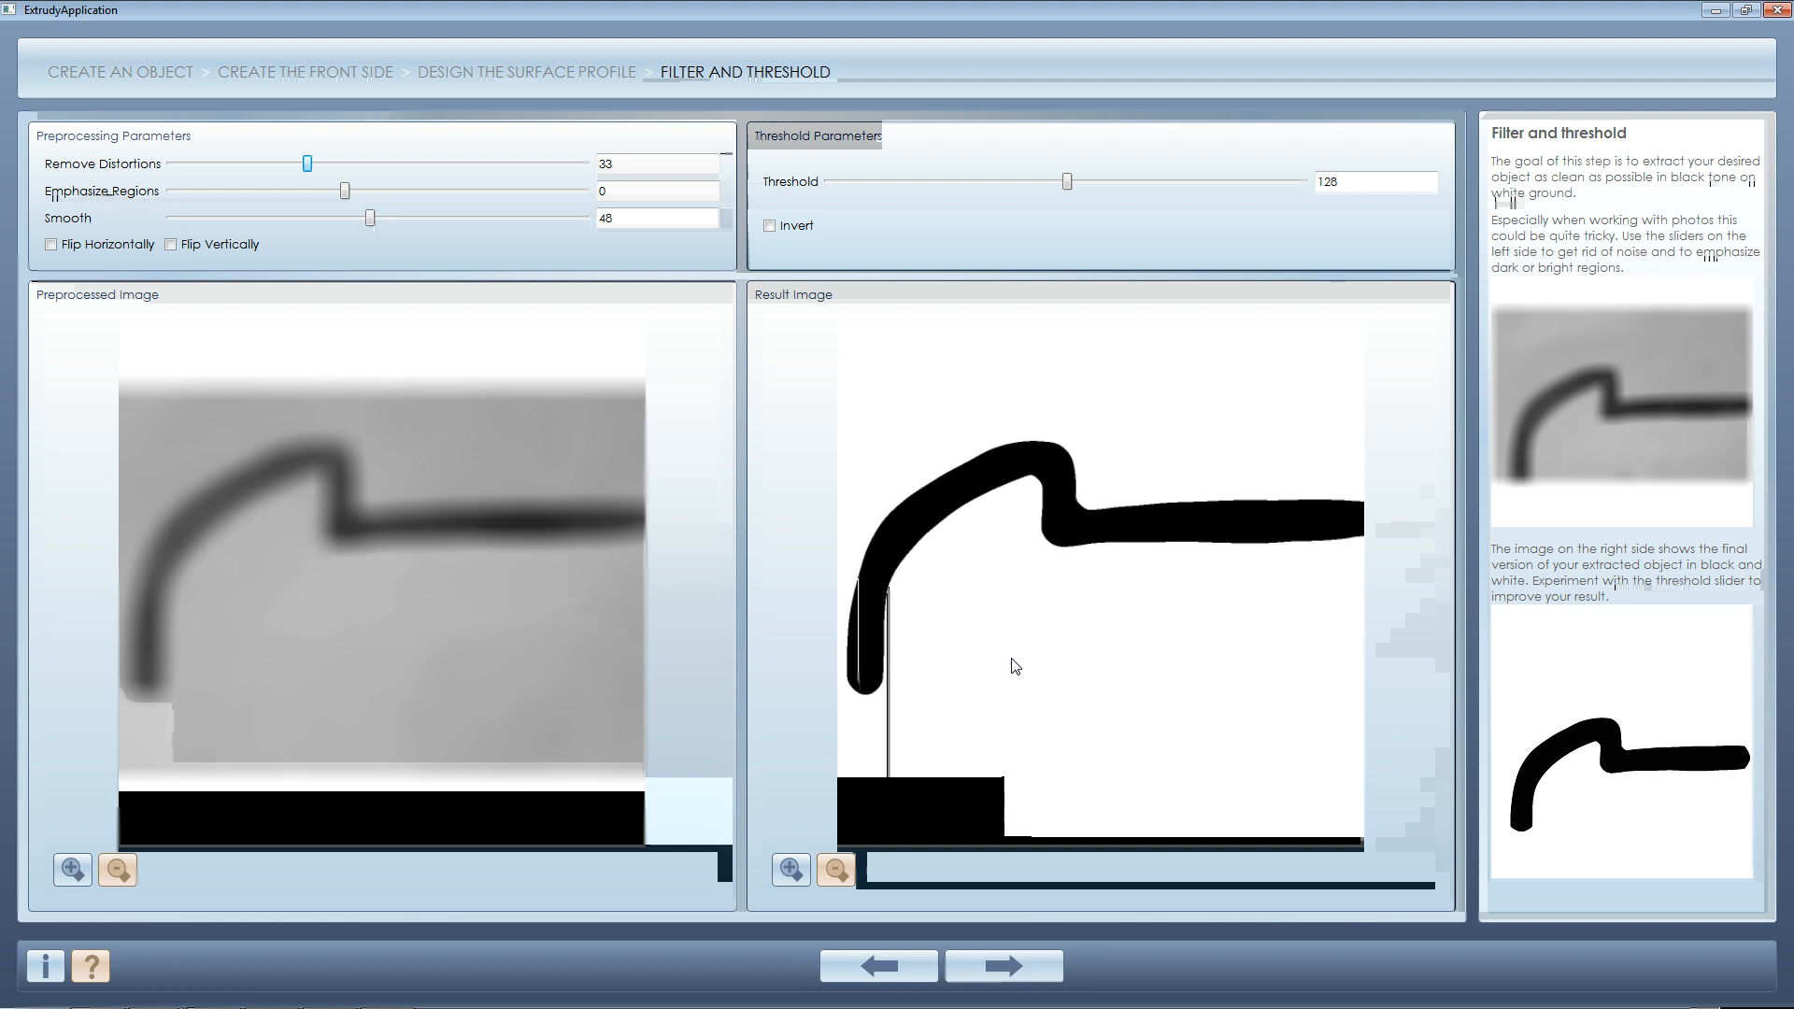
left_click(1018, 967)
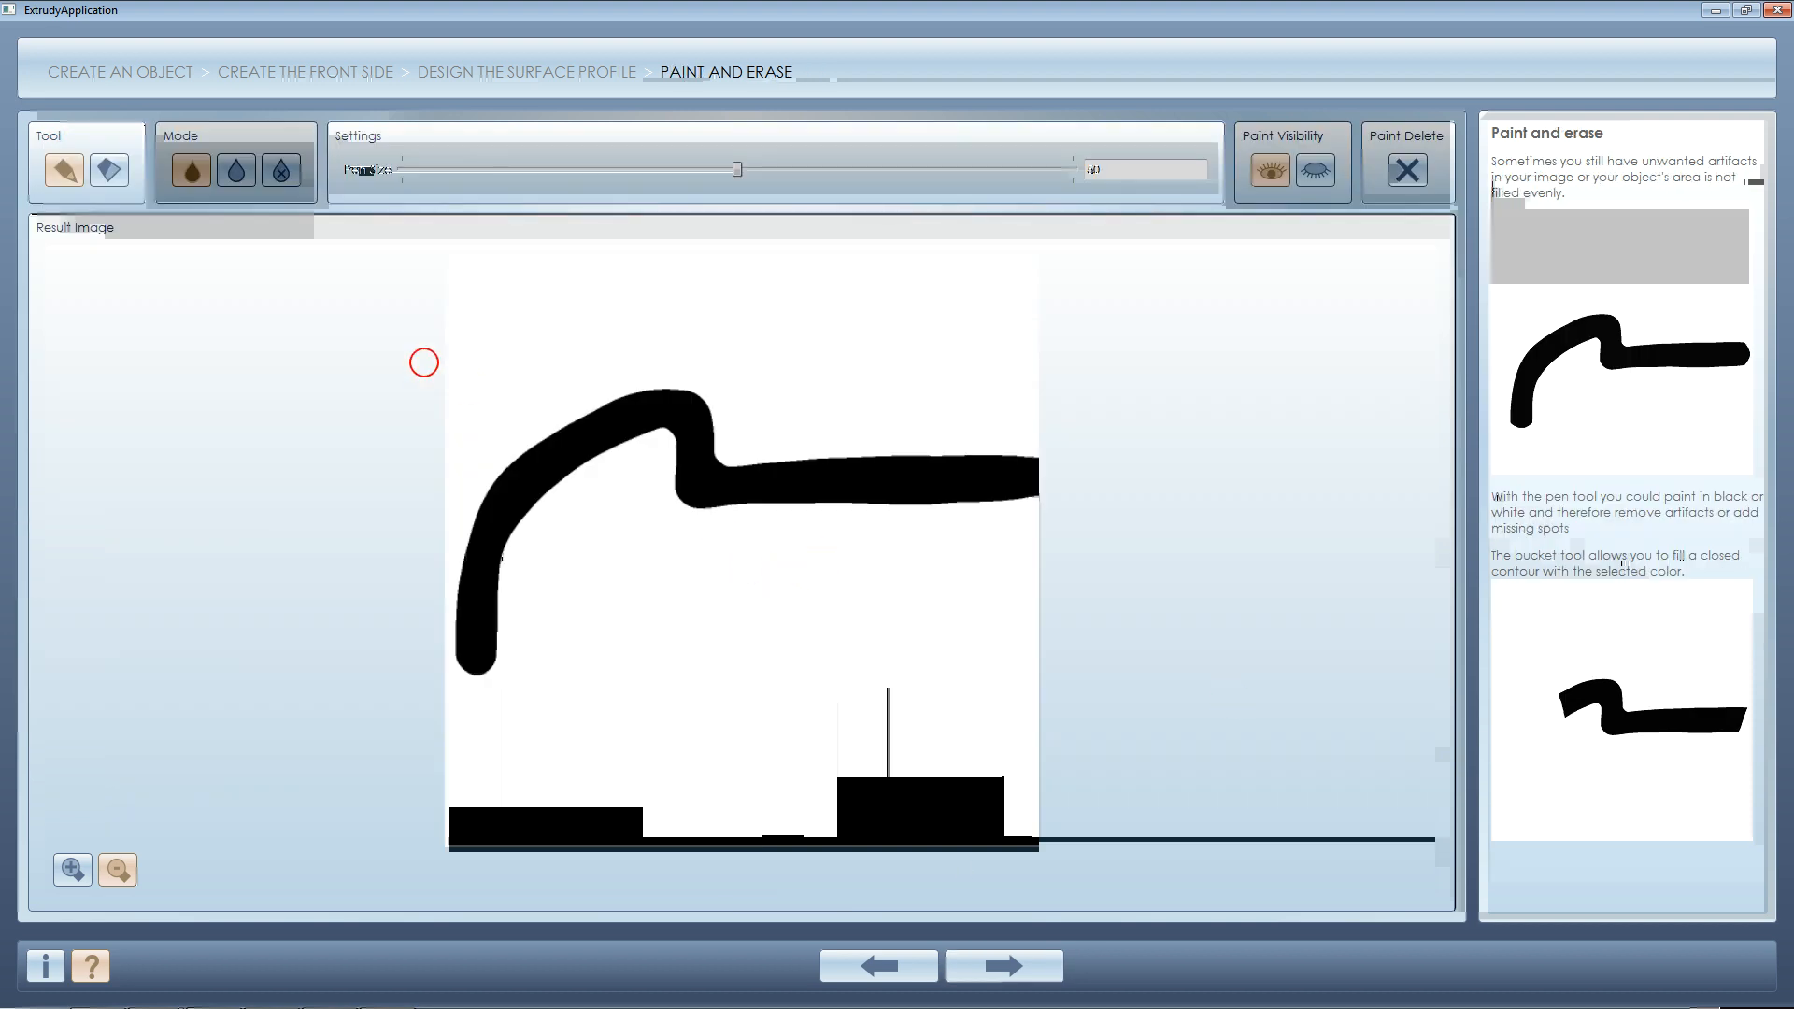
- Erase the steep outer part of the curve and the far end of the straight line with the white pen
left_click(239, 174)
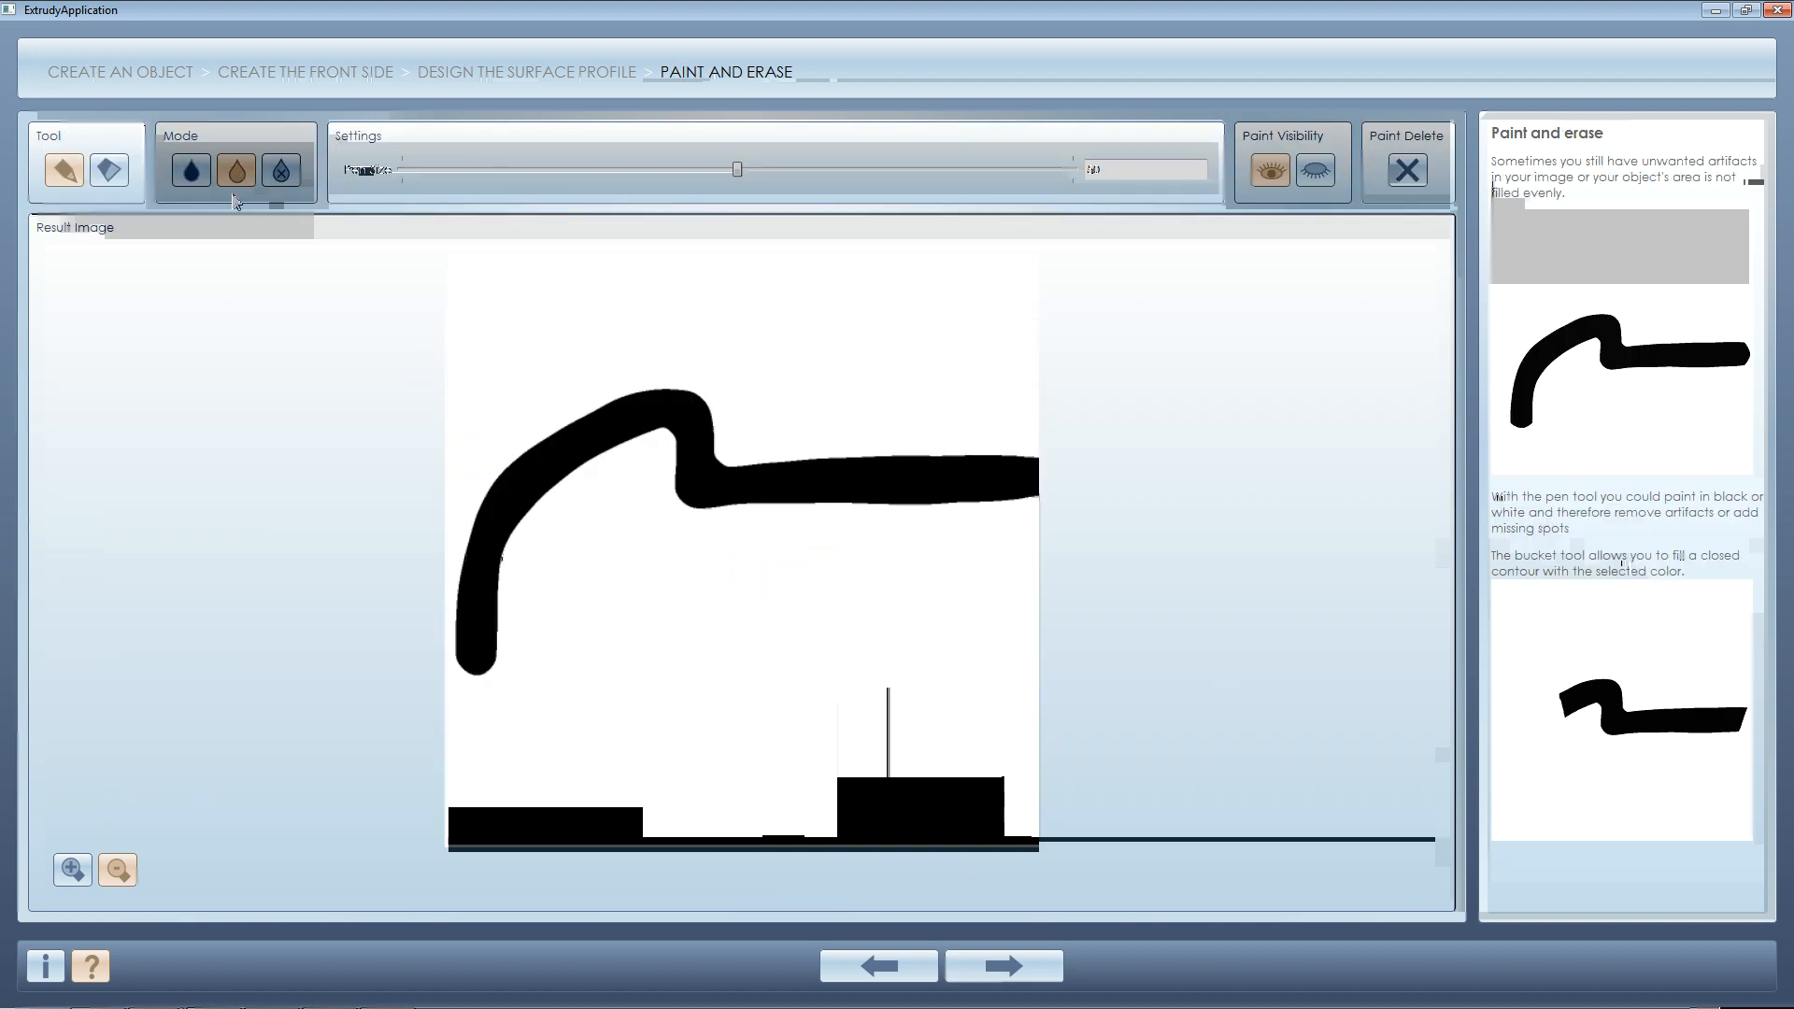
mouse_move(506, 455)
left_mouse_down()
mouse_move(509, 598)
mouse_move(488, 447)
mouse_move(478, 687)
mouse_move(462, 575)
mouse_move(462, 691)
left_mouse_up()
mouse_move(502, 452)
left_mouse_down()
mouse_move(509, 515)
mouse_move(509, 449)
mouse_move(524, 514)
mouse_move(528, 471)
mouse_move(536, 493)
left_mouse_up()
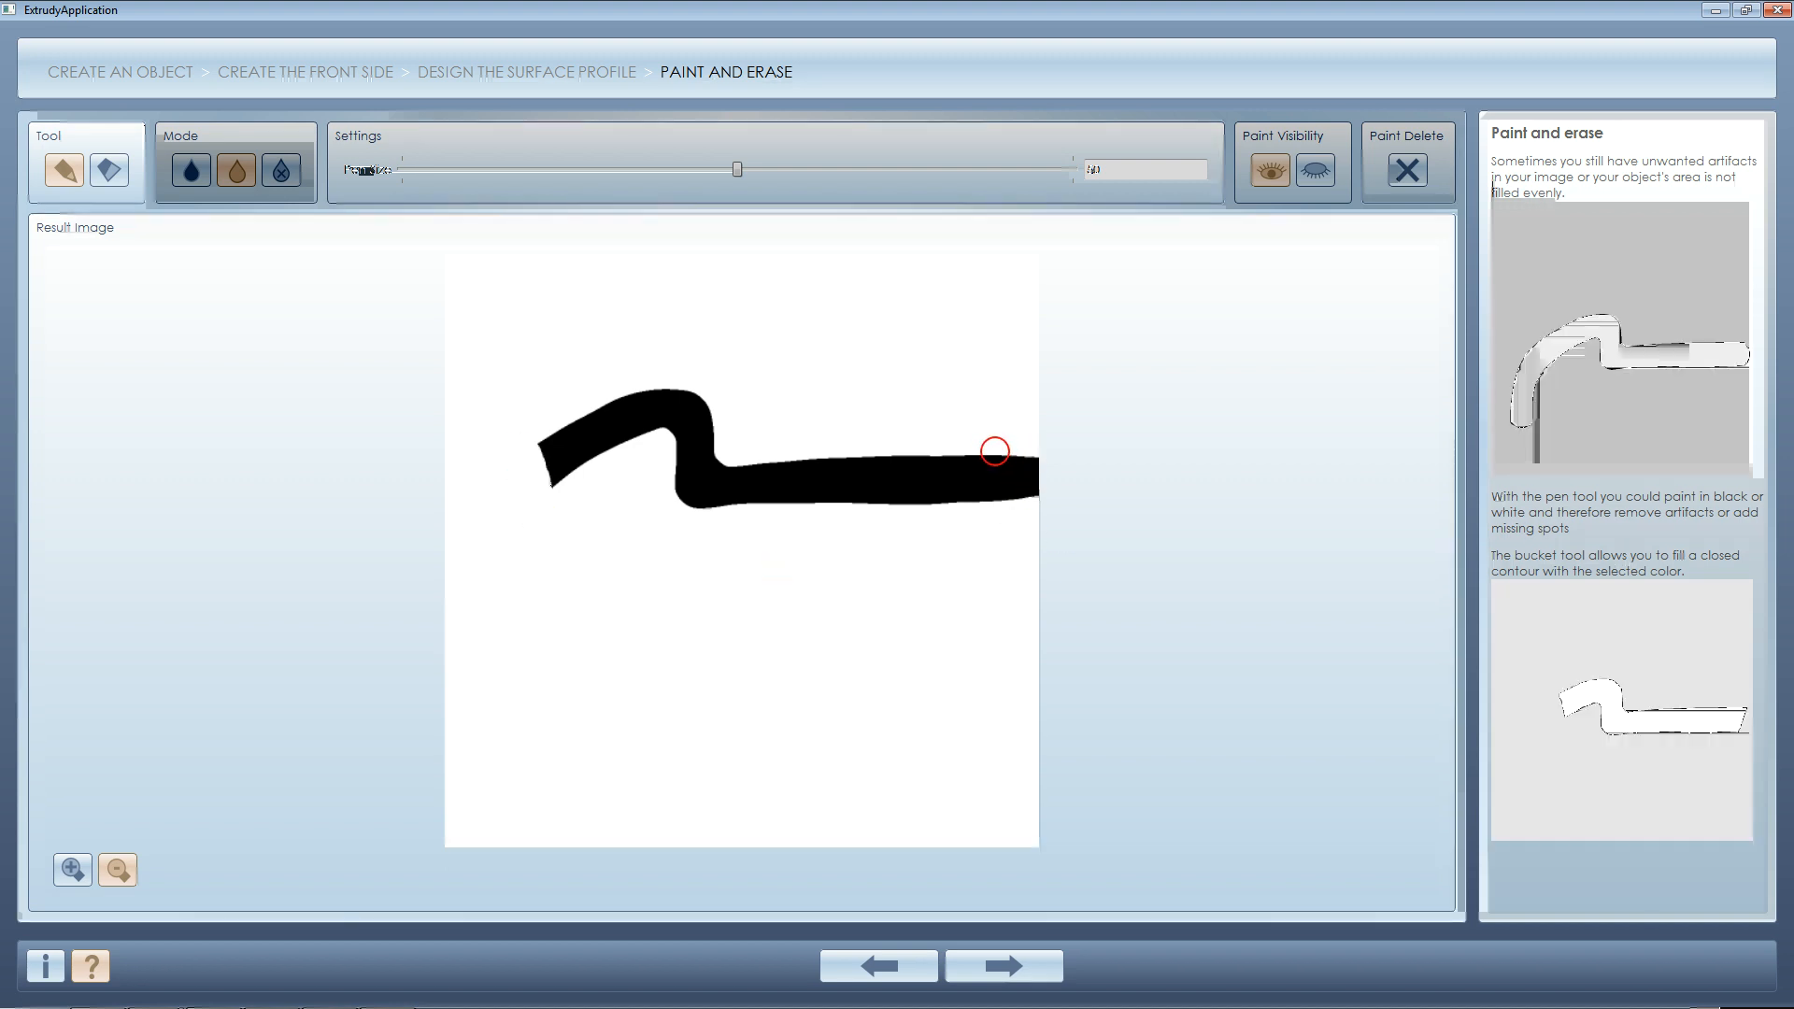
mouse_move(993, 448)
left_mouse_down()
mouse_move(1037, 526)
mouse_move(993, 488)
mouse_move(996, 521)
left_mouse_up()
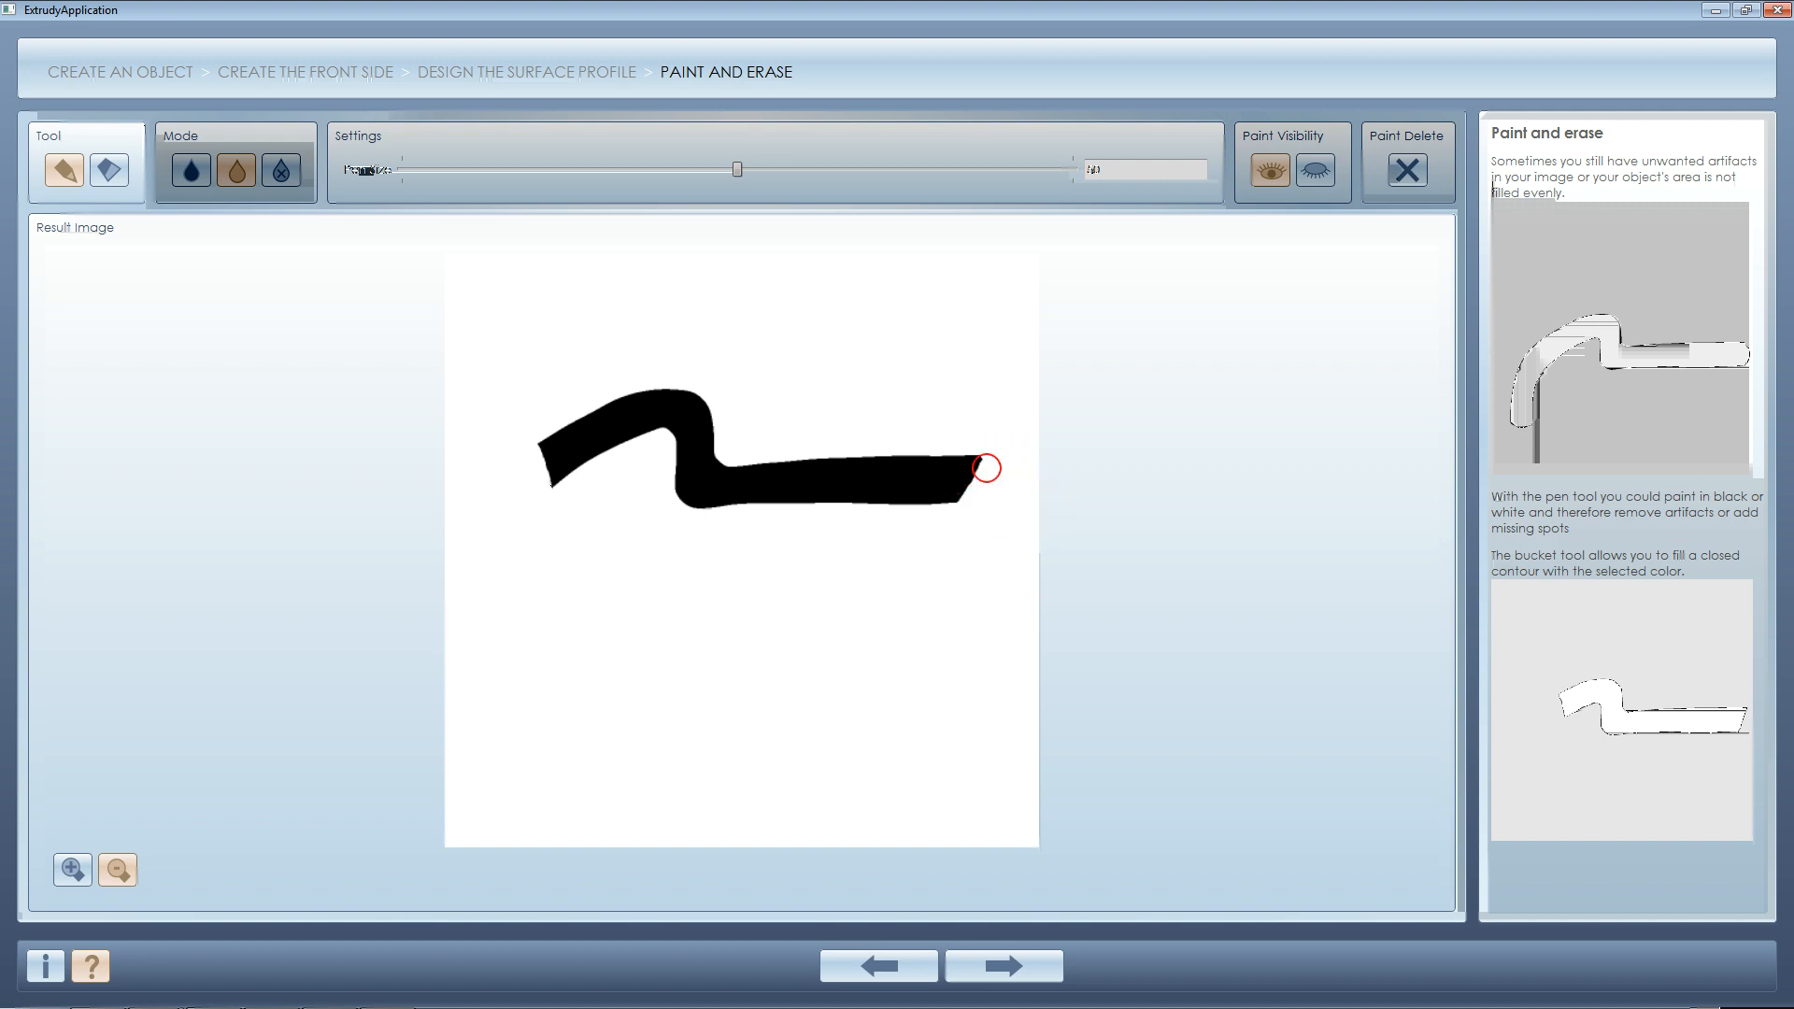
left_click_drag(993, 450, 971, 521)
mouse_move(583, 410)
left_mouse_down()
mouse_move(603, 479)
mouse_move(556, 493)
left_mouse_up()
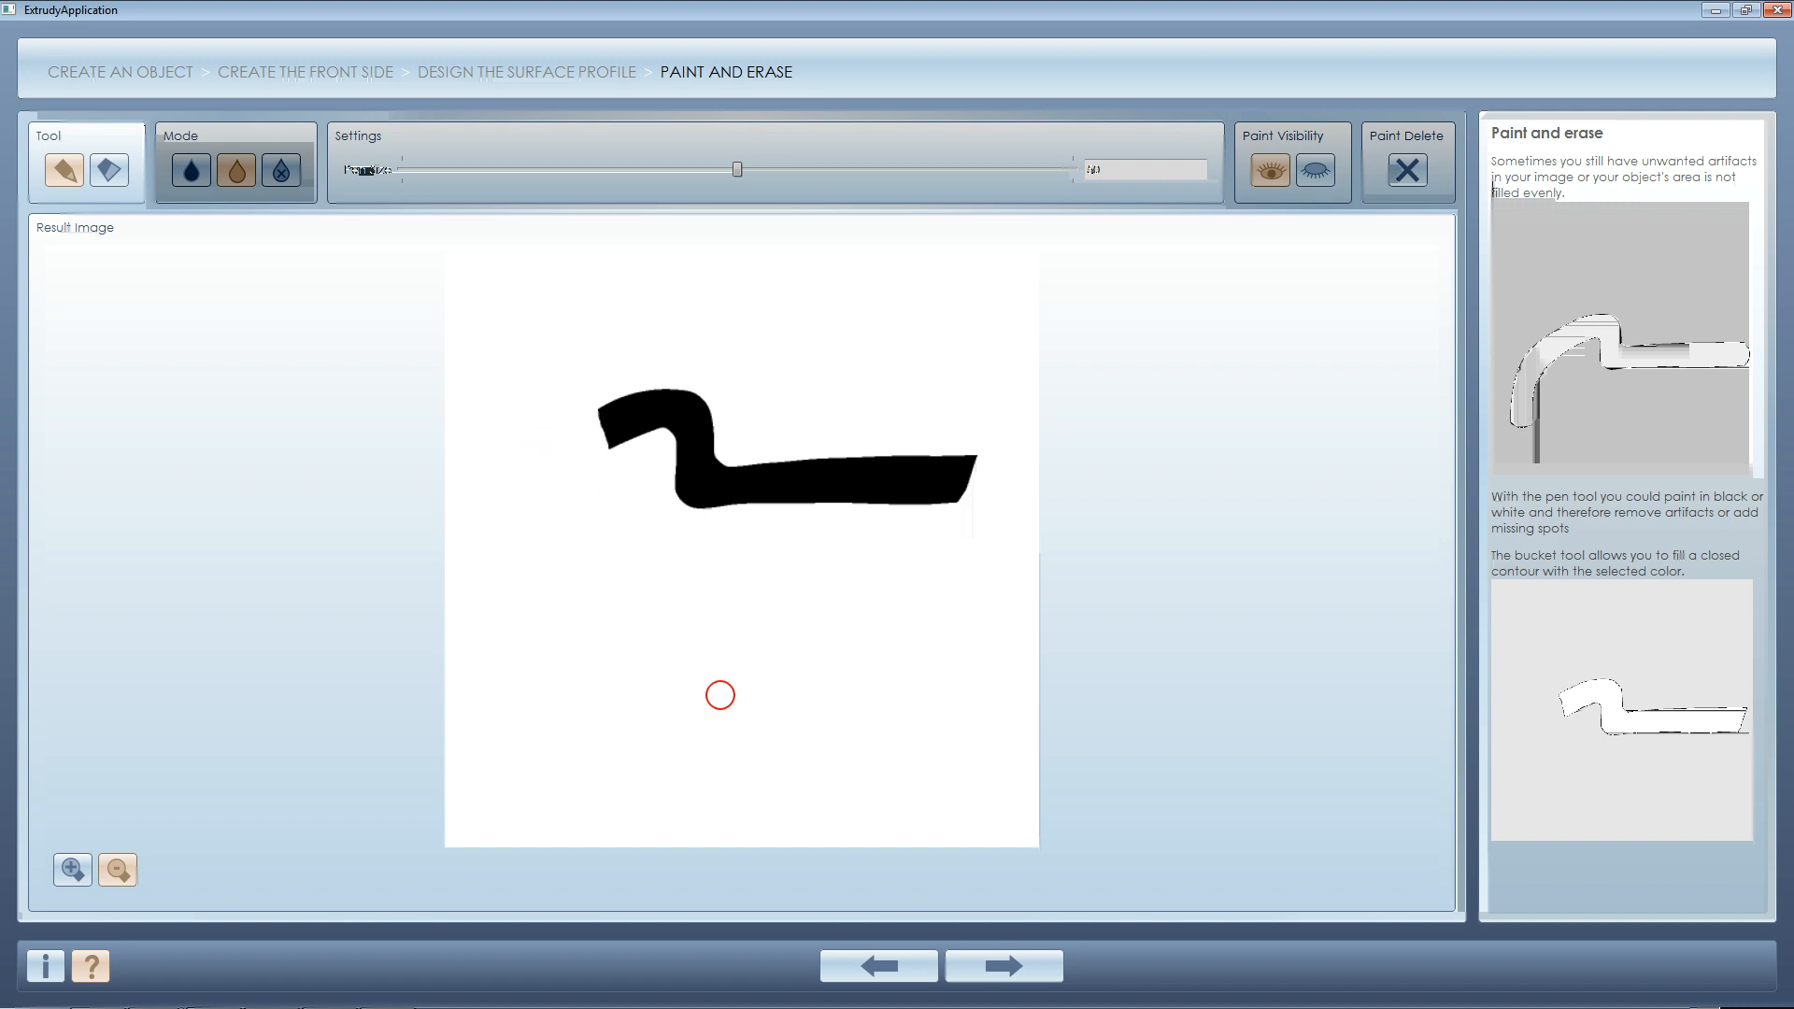
- Regenerate the surface from the trimmed profile and raise its surface height close to the maximum, checking the horizontal slice at 0.561
left_click(1013, 977)
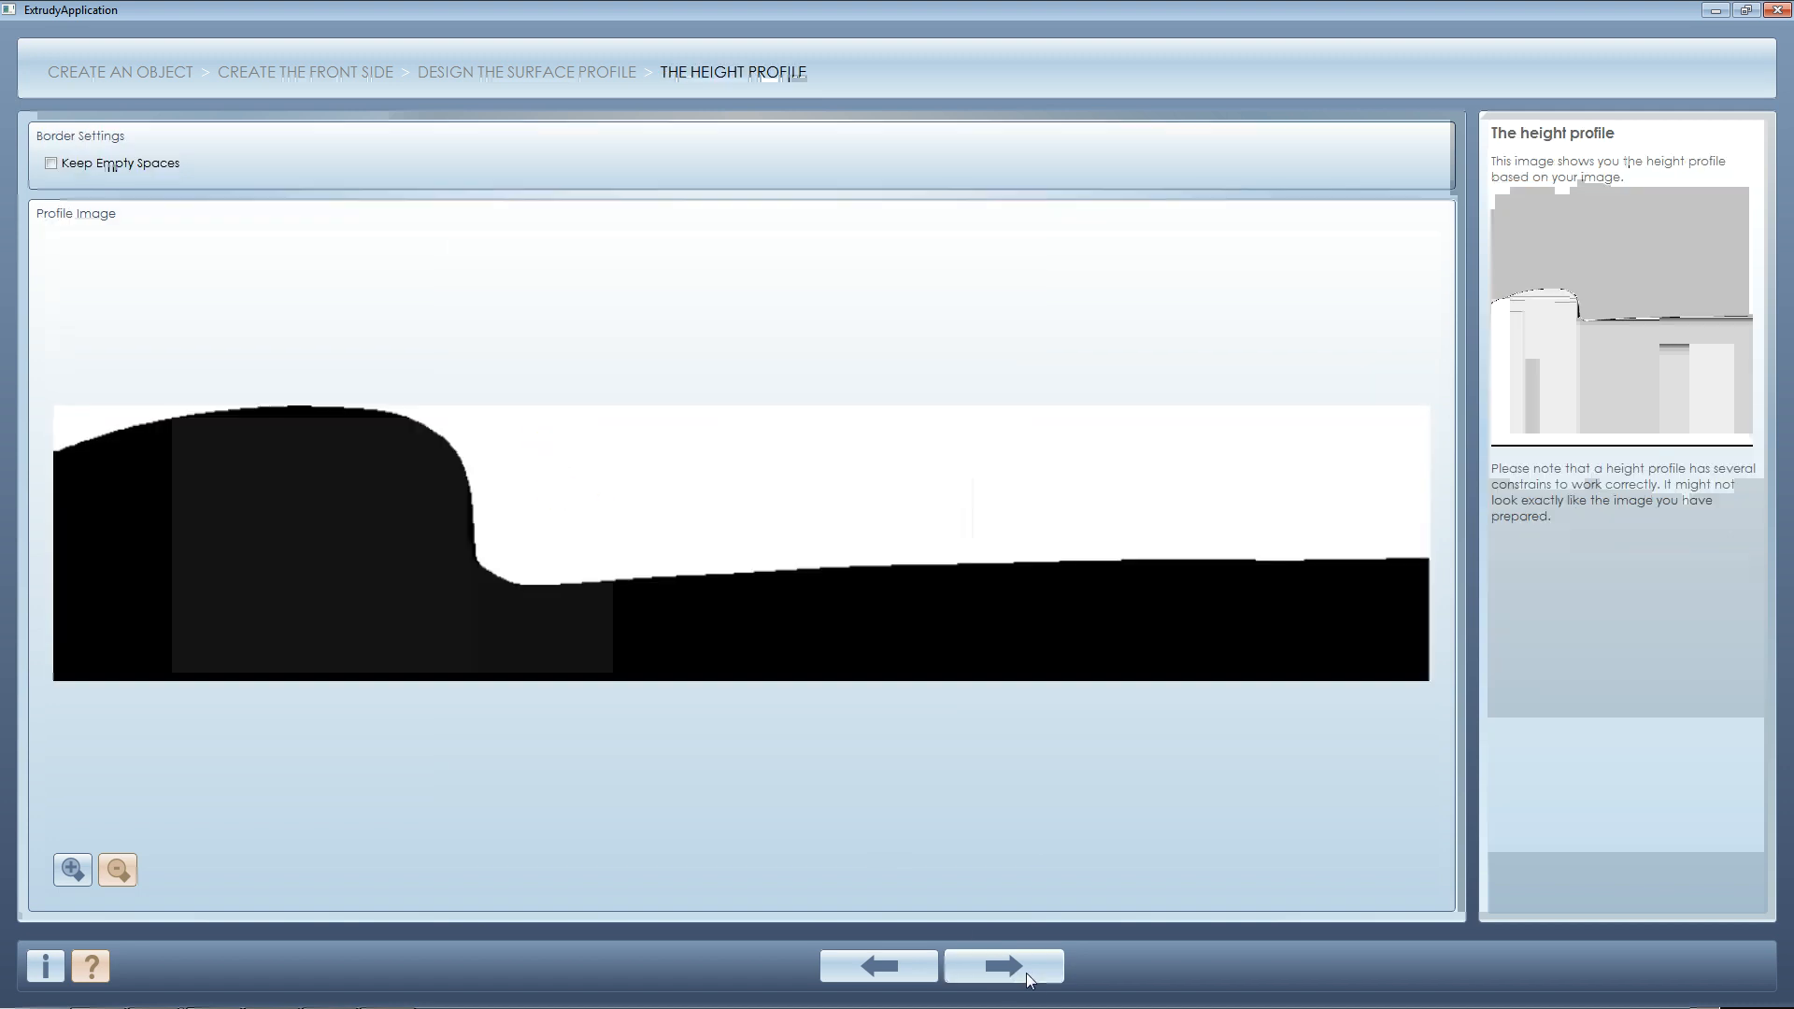
left_click(1026, 973)
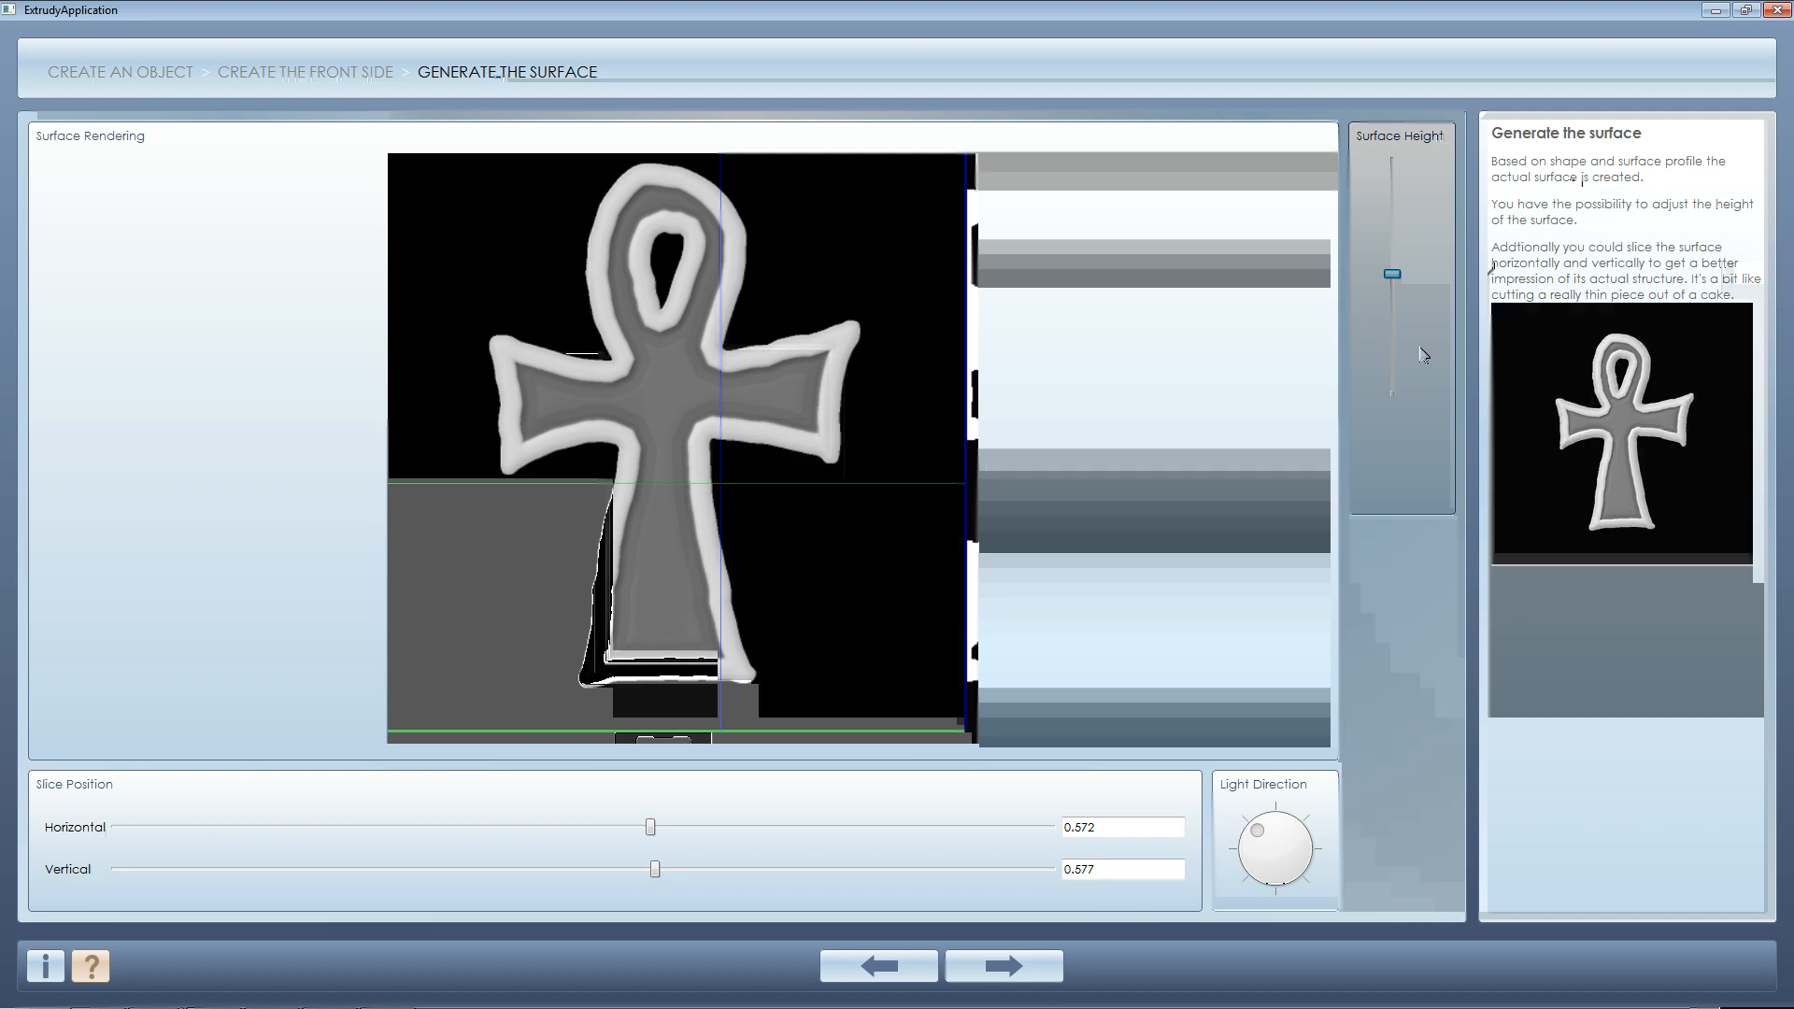
left_click_drag(1392, 277, 1391, 181)
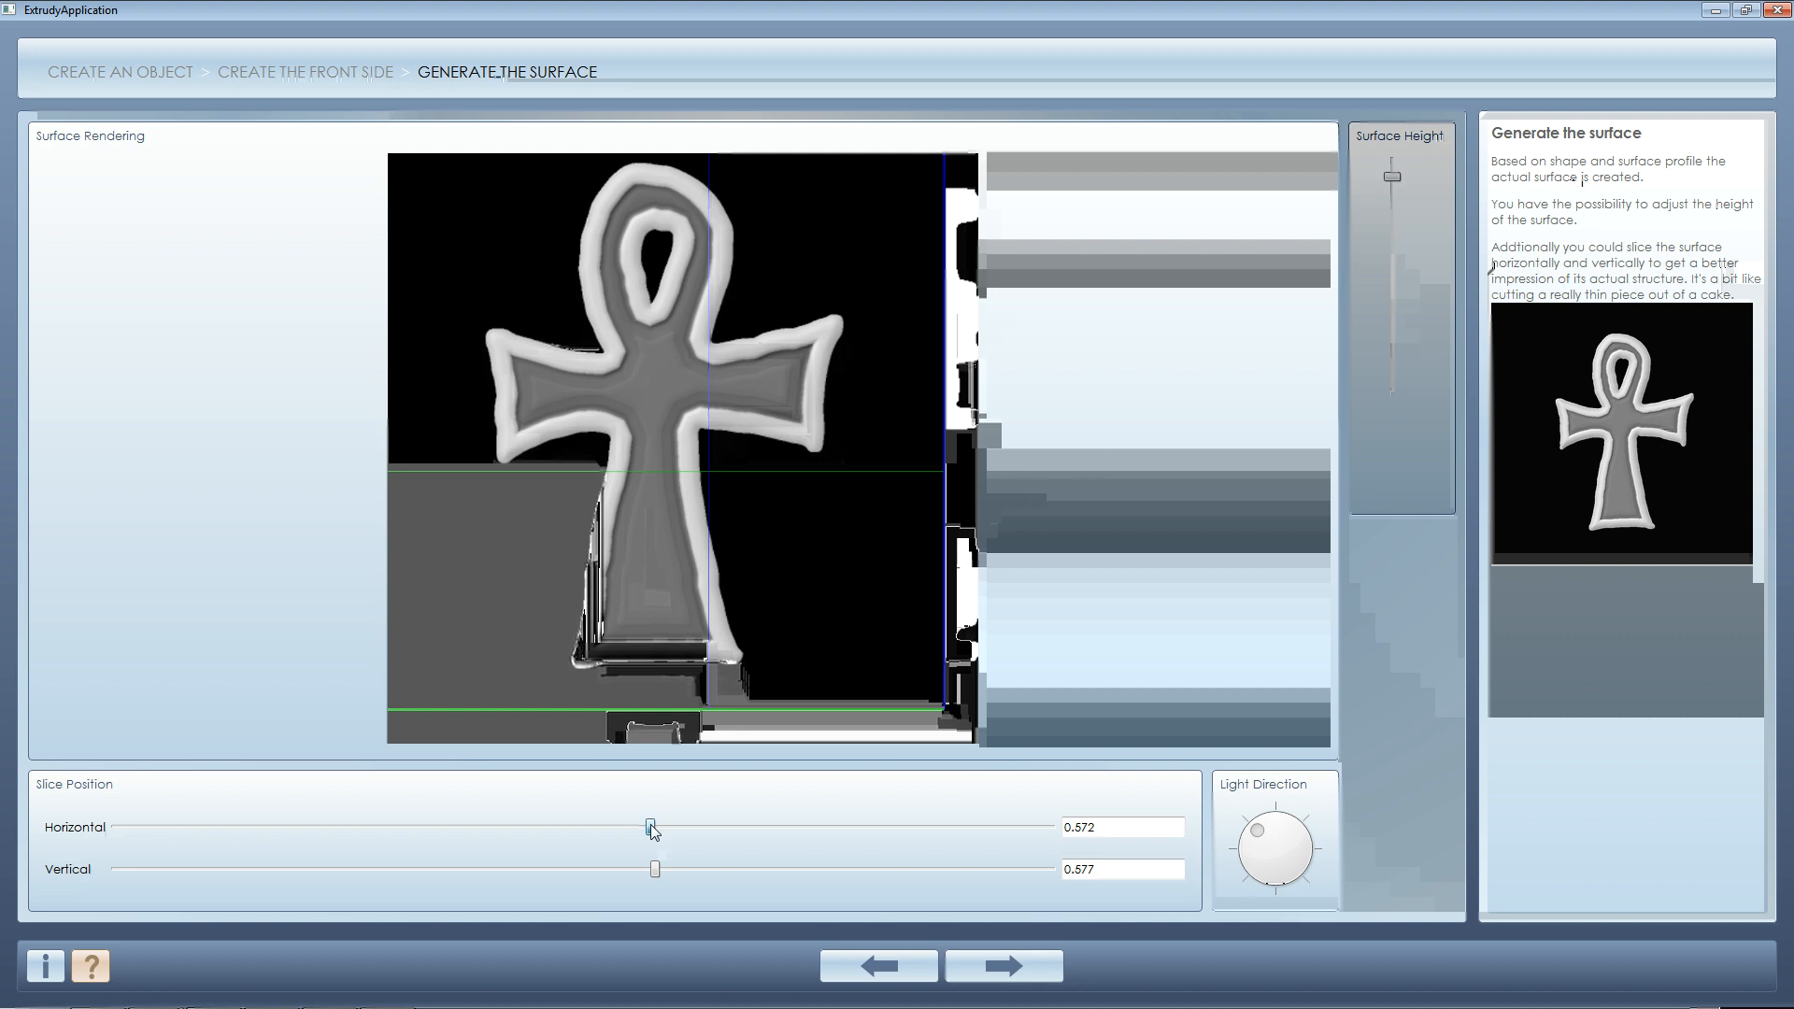
mouse_move(652, 827)
left_mouse_down()
mouse_move(552, 828)
mouse_move(640, 828)
left_mouse_up()
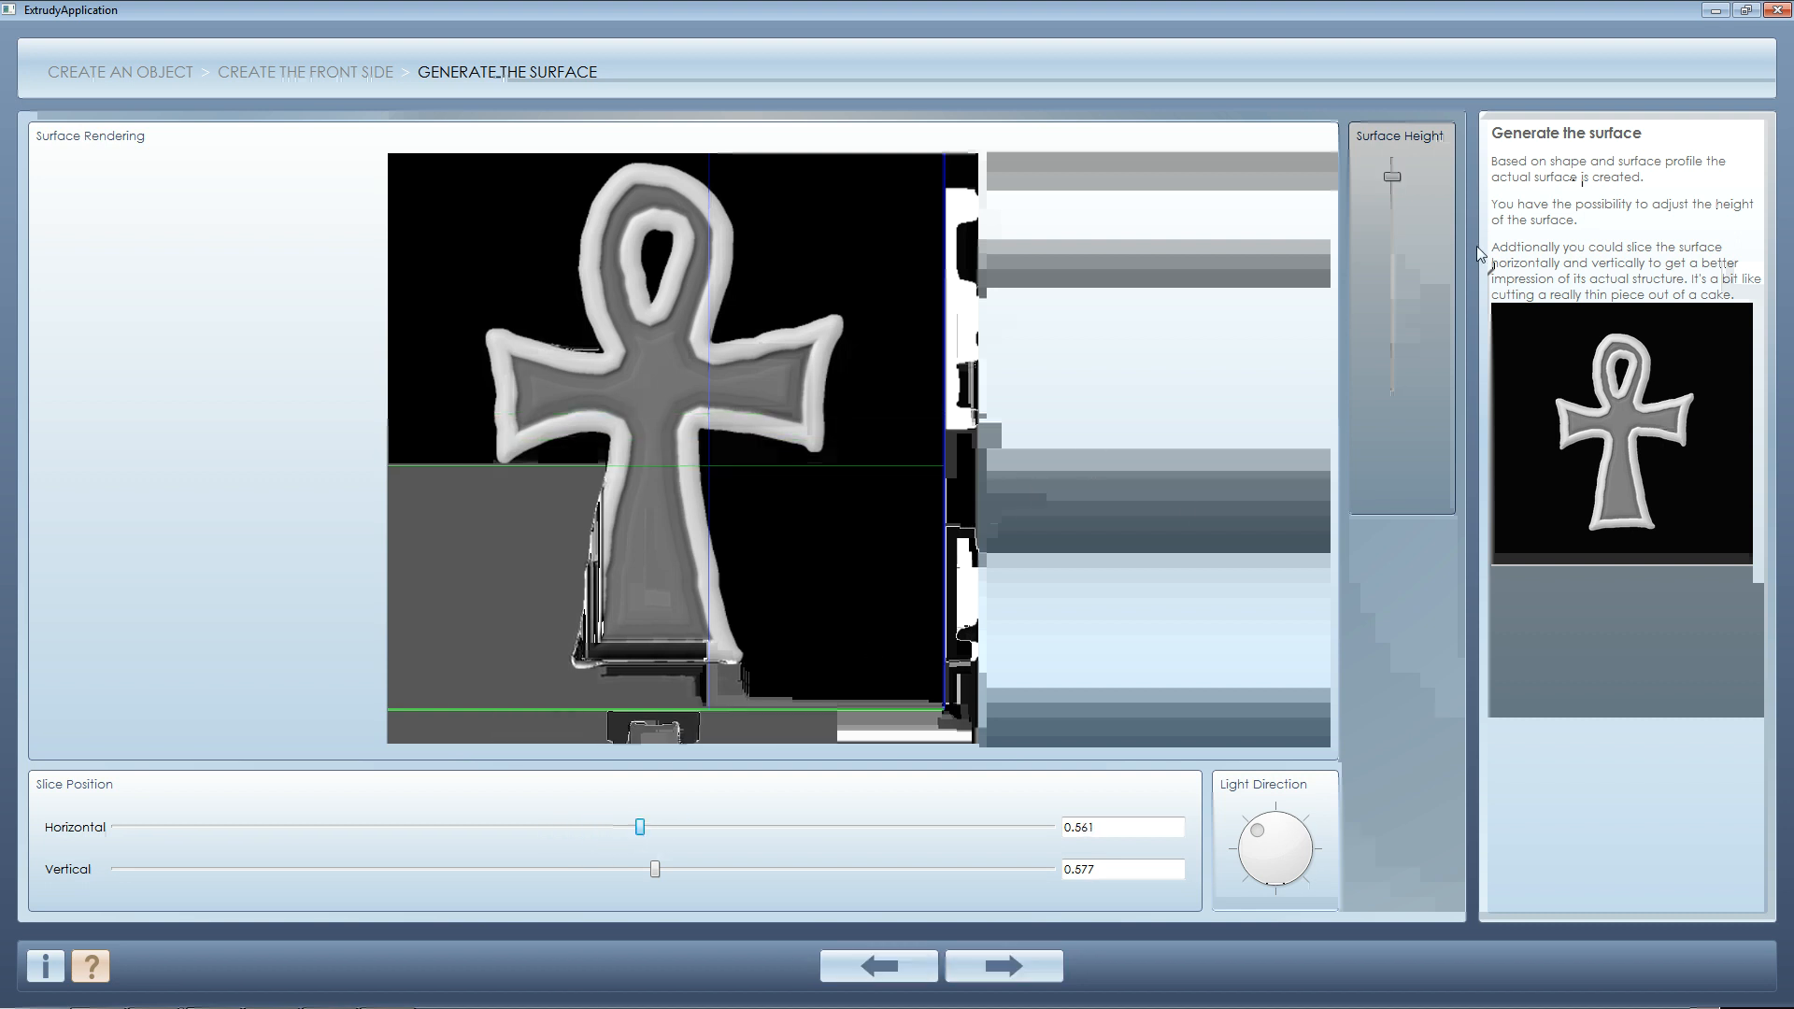
mouse_move(1394, 182)
left_mouse_down()
mouse_move(1397, 163)
mouse_move(1399, 193)
left_mouse_up()
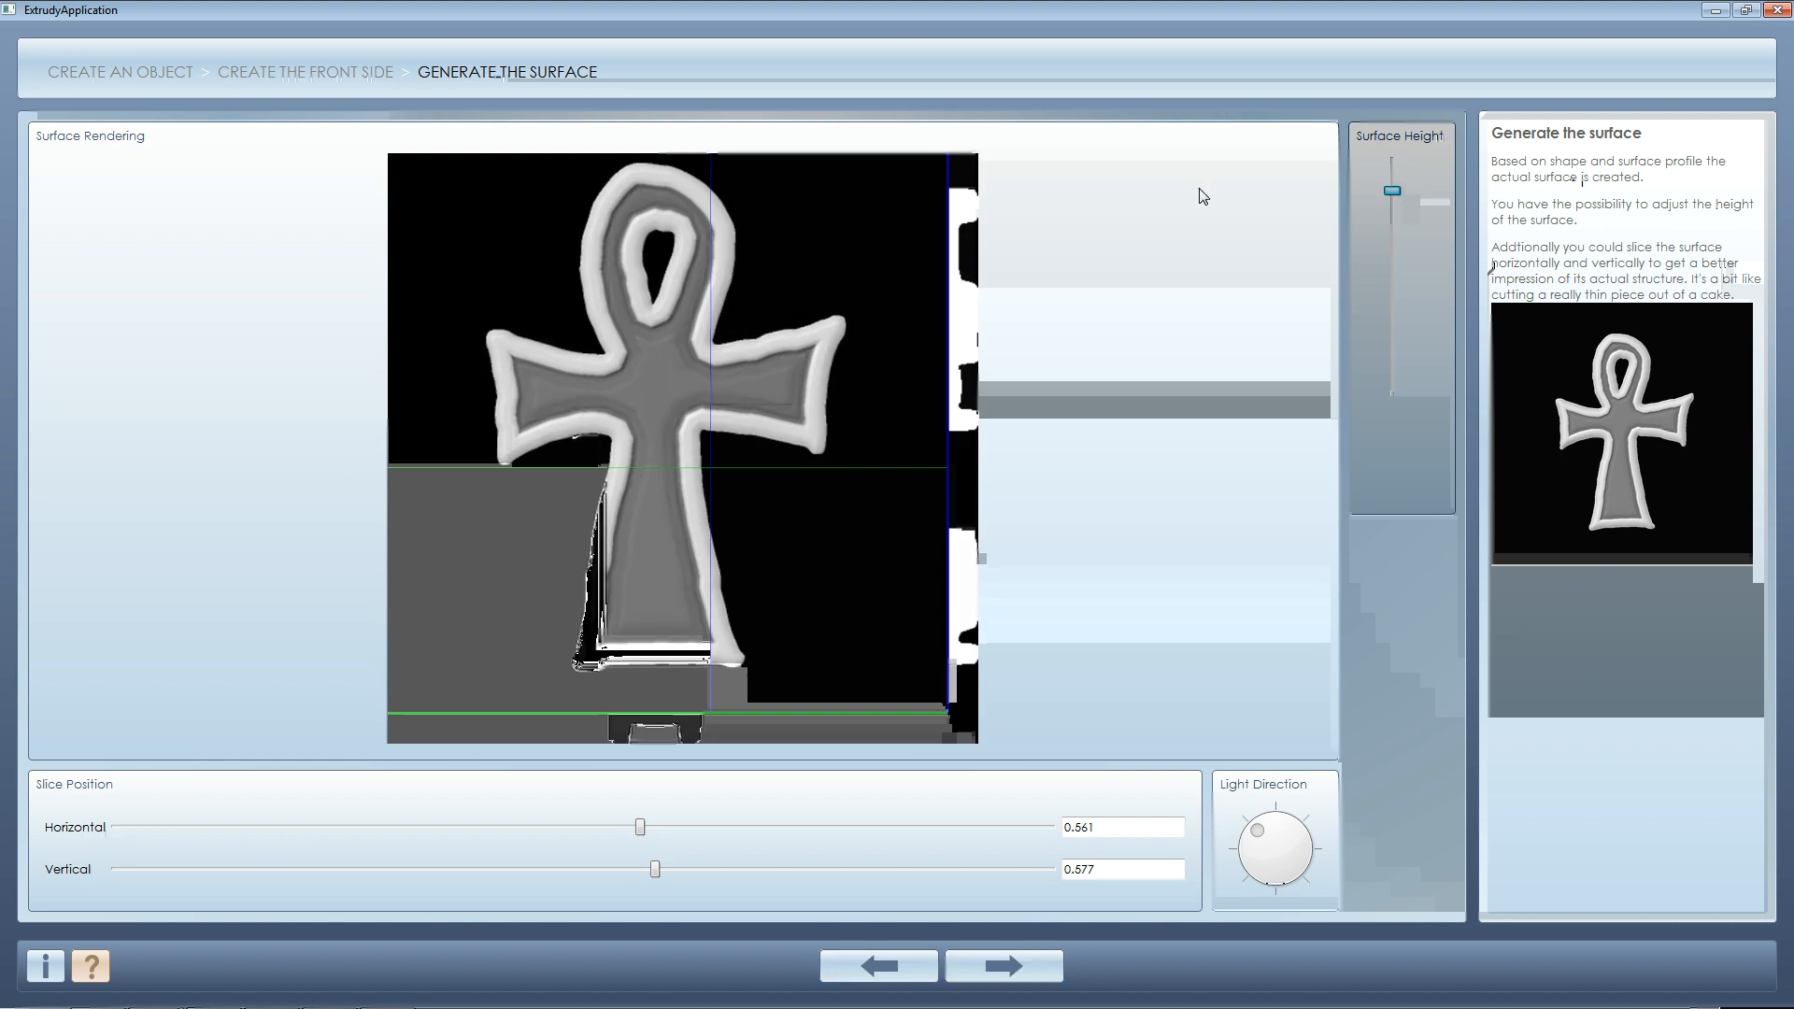
left_click(1024, 972)
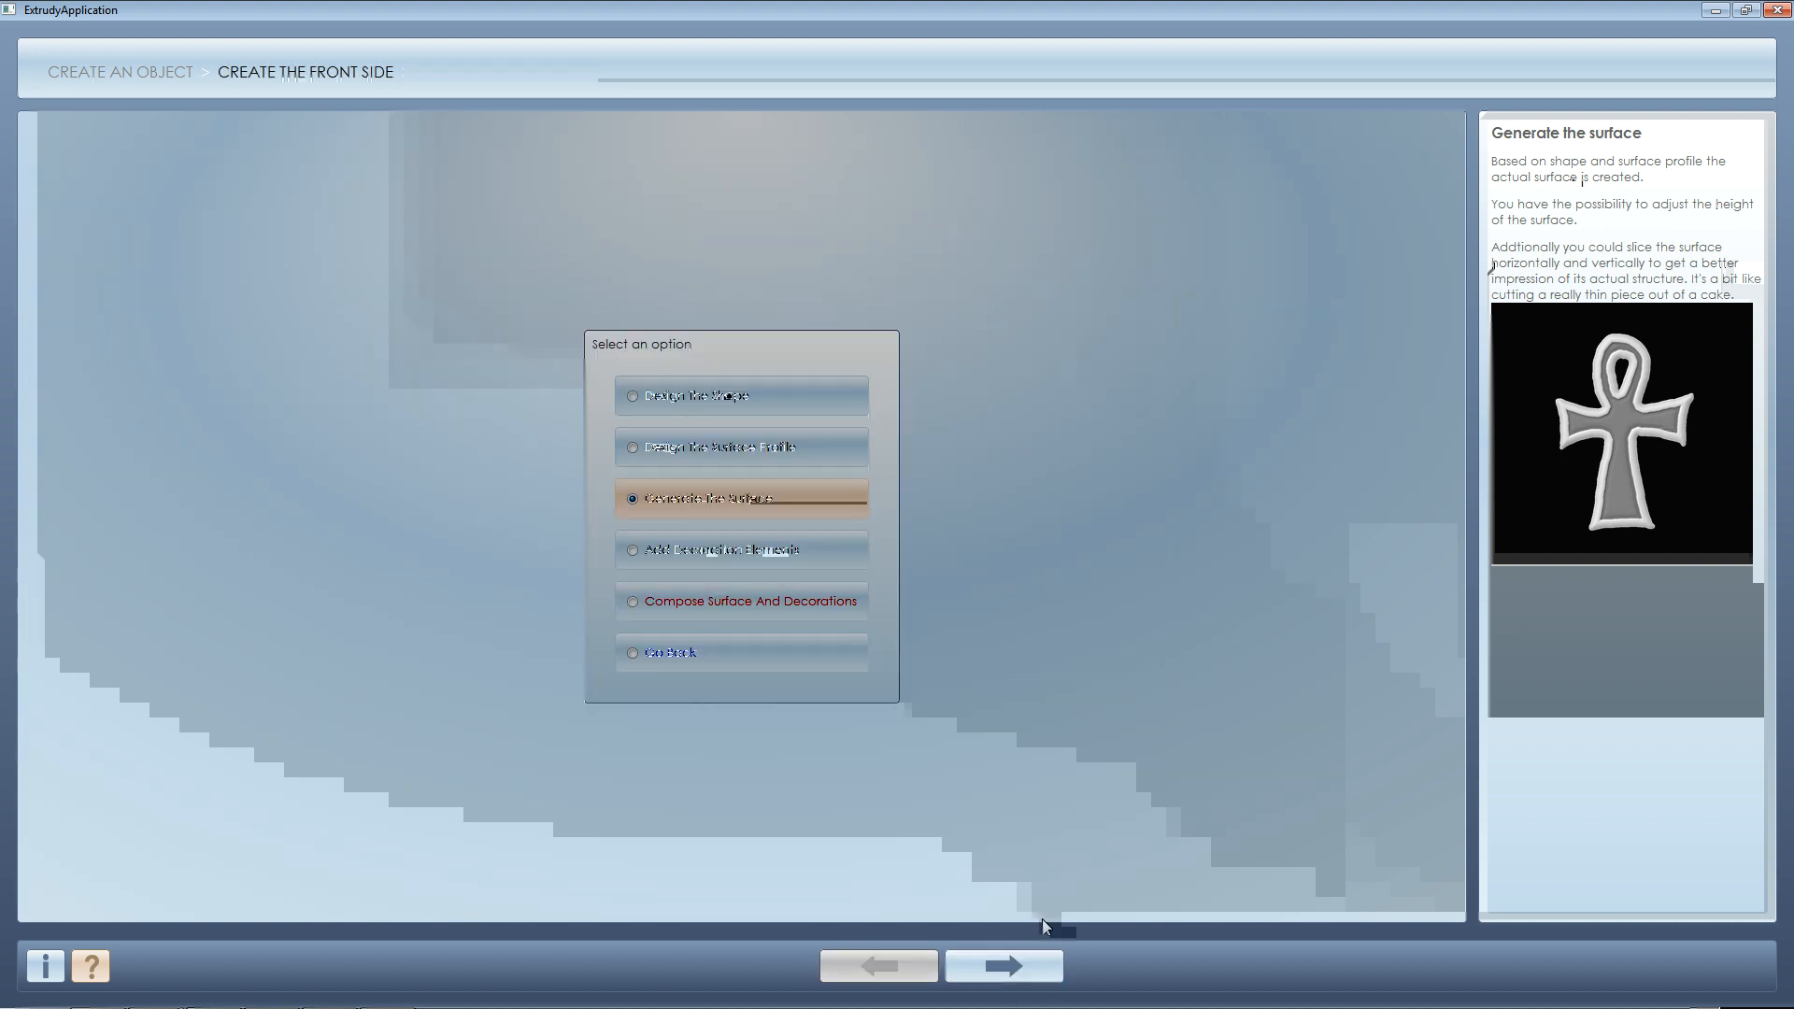
- Start adding a new decoration element to the front side
left_click(785, 560)
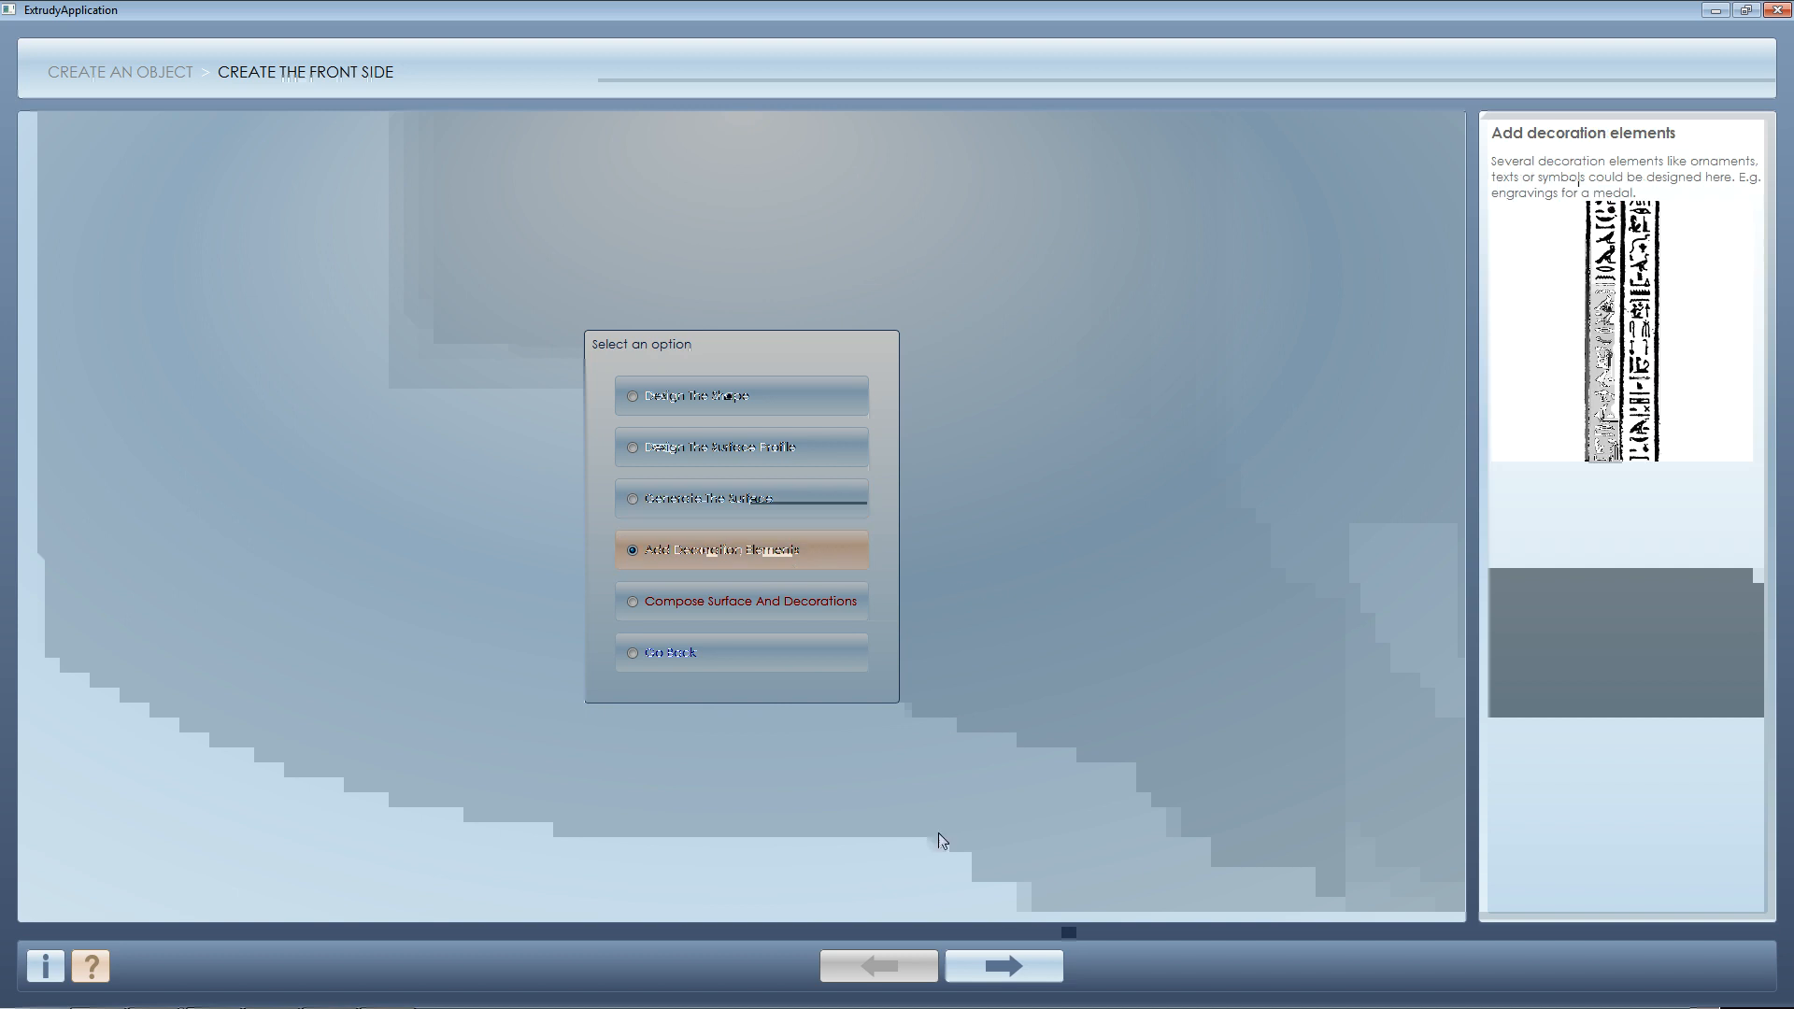
left_click(1026, 968)
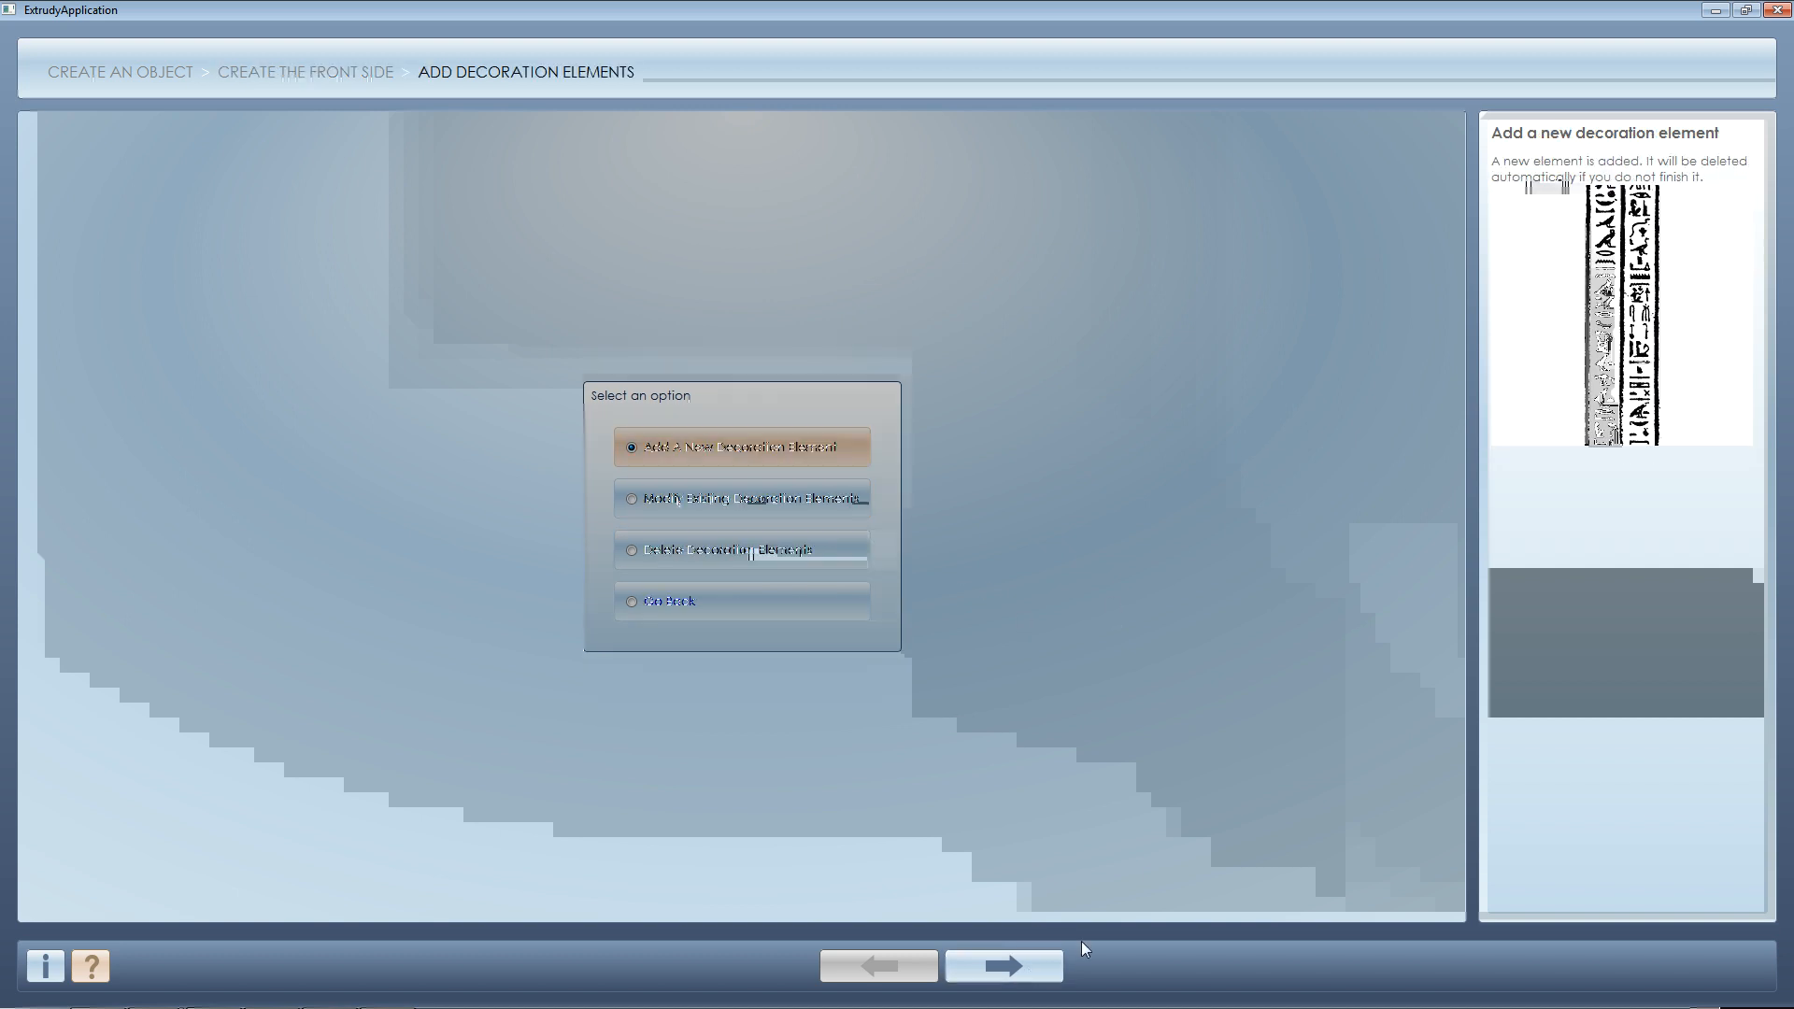
left_click(1054, 969)
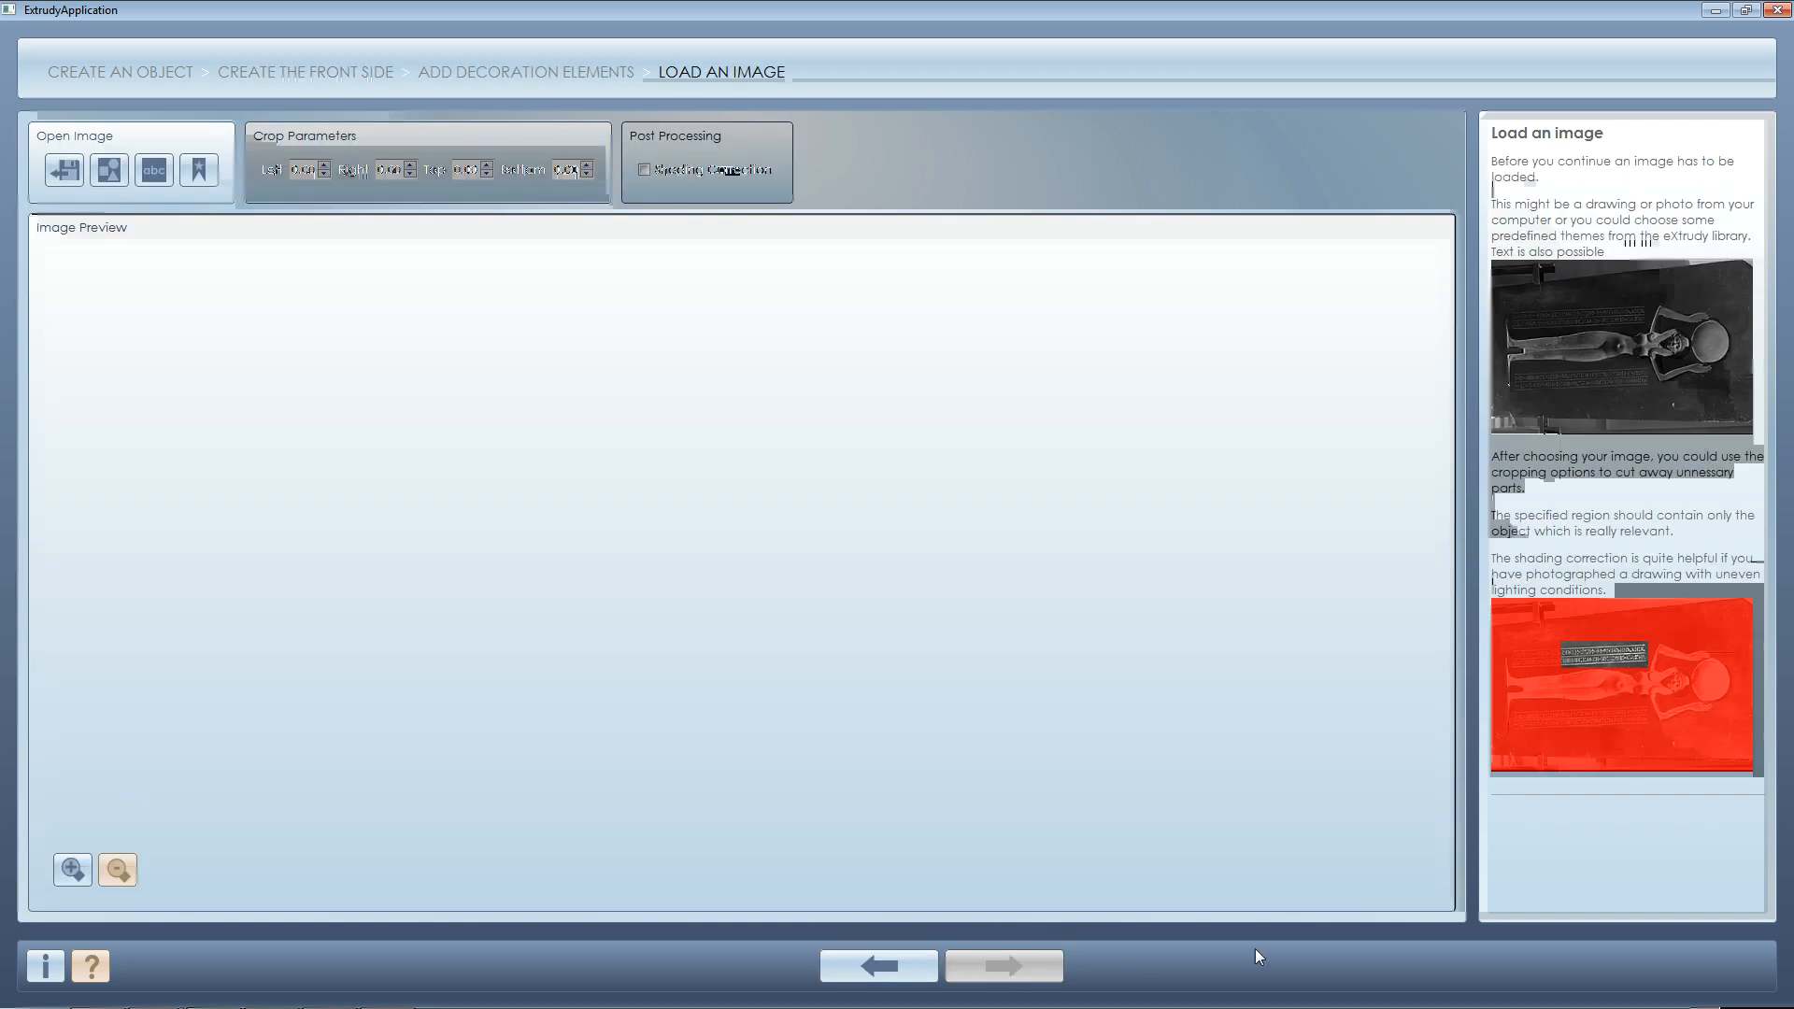
- Load the image decoration_01.JPG from the P4PROJECTS egypt folder for the decoration element
left_click(92, 177)
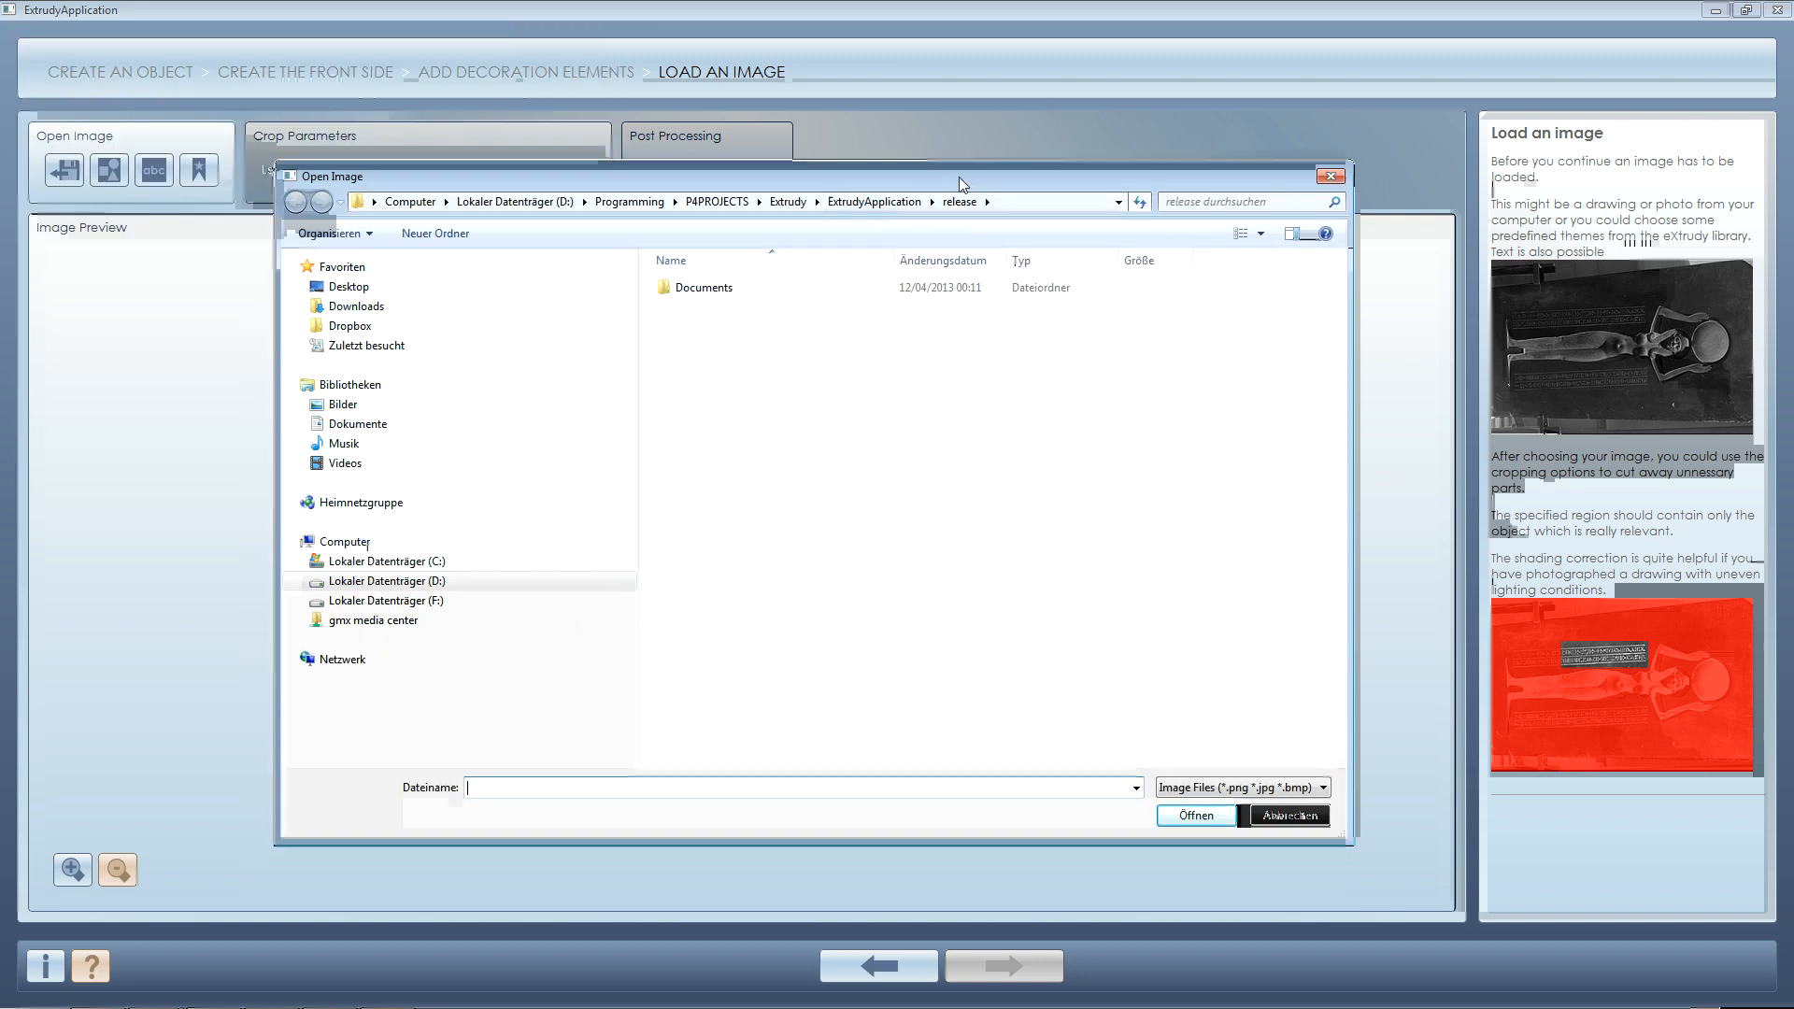
left_click(787, 202)
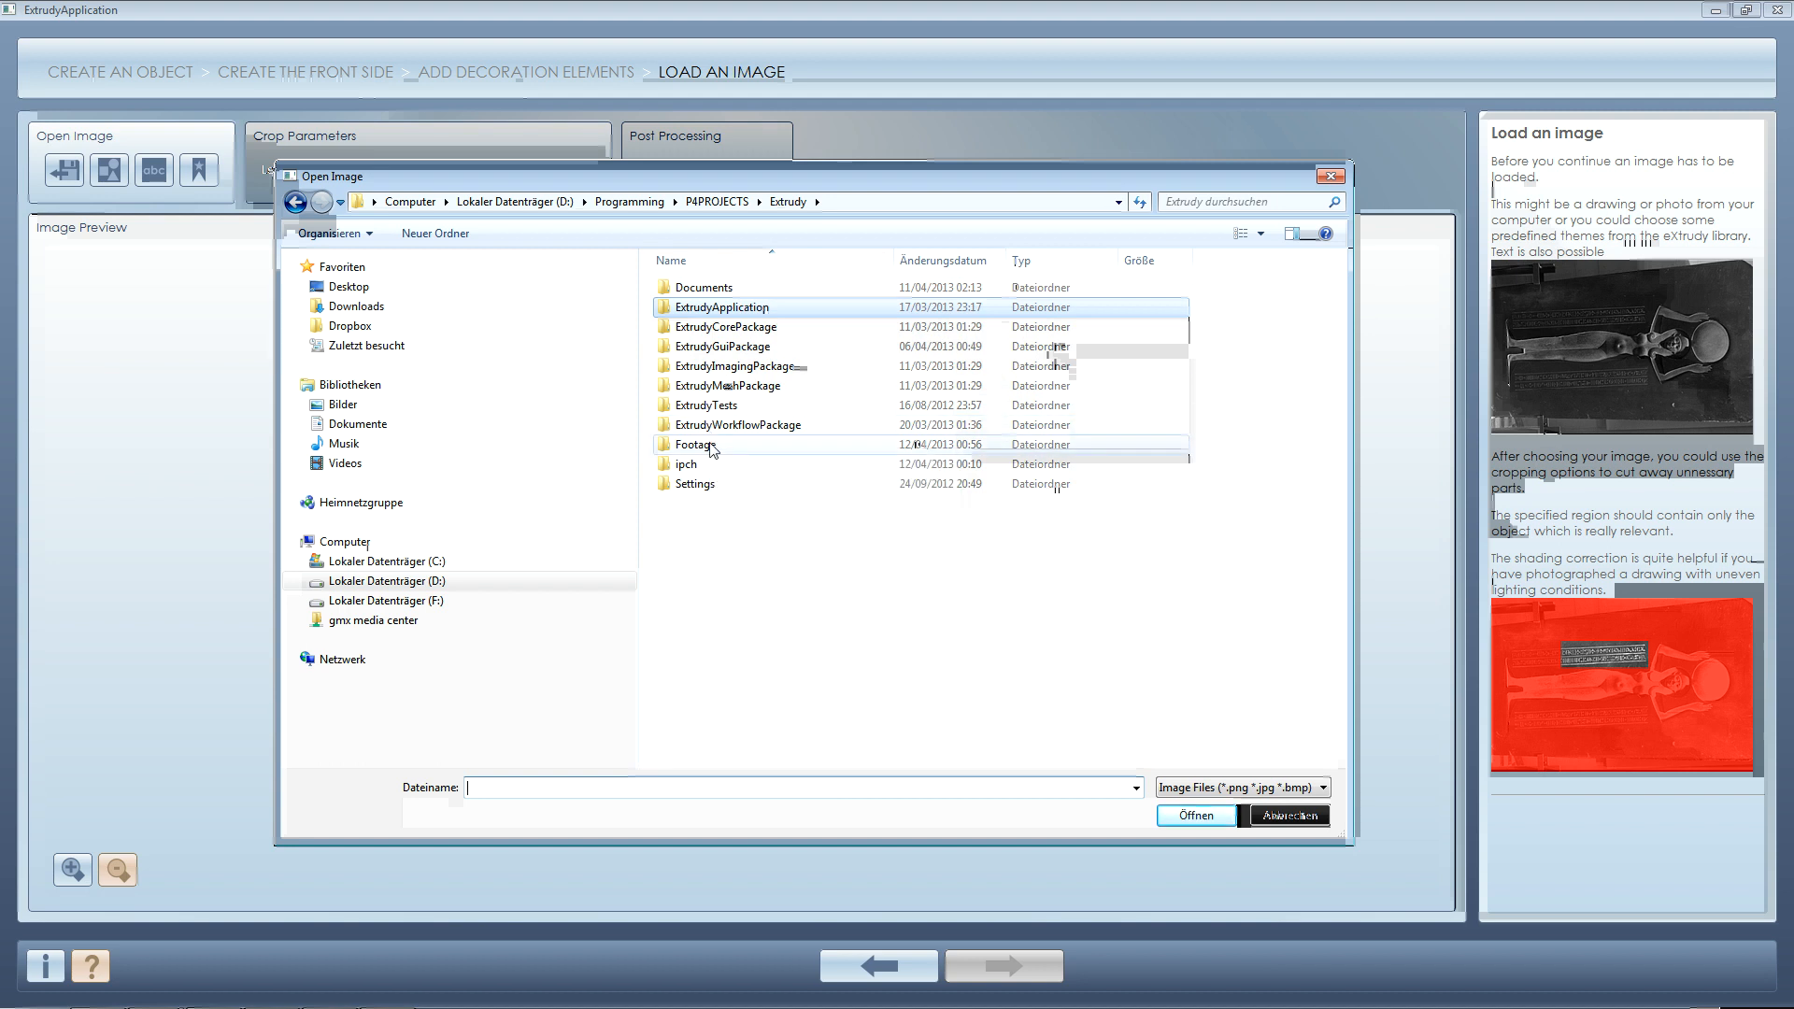
left_click(716, 202)
double_click(722, 329)
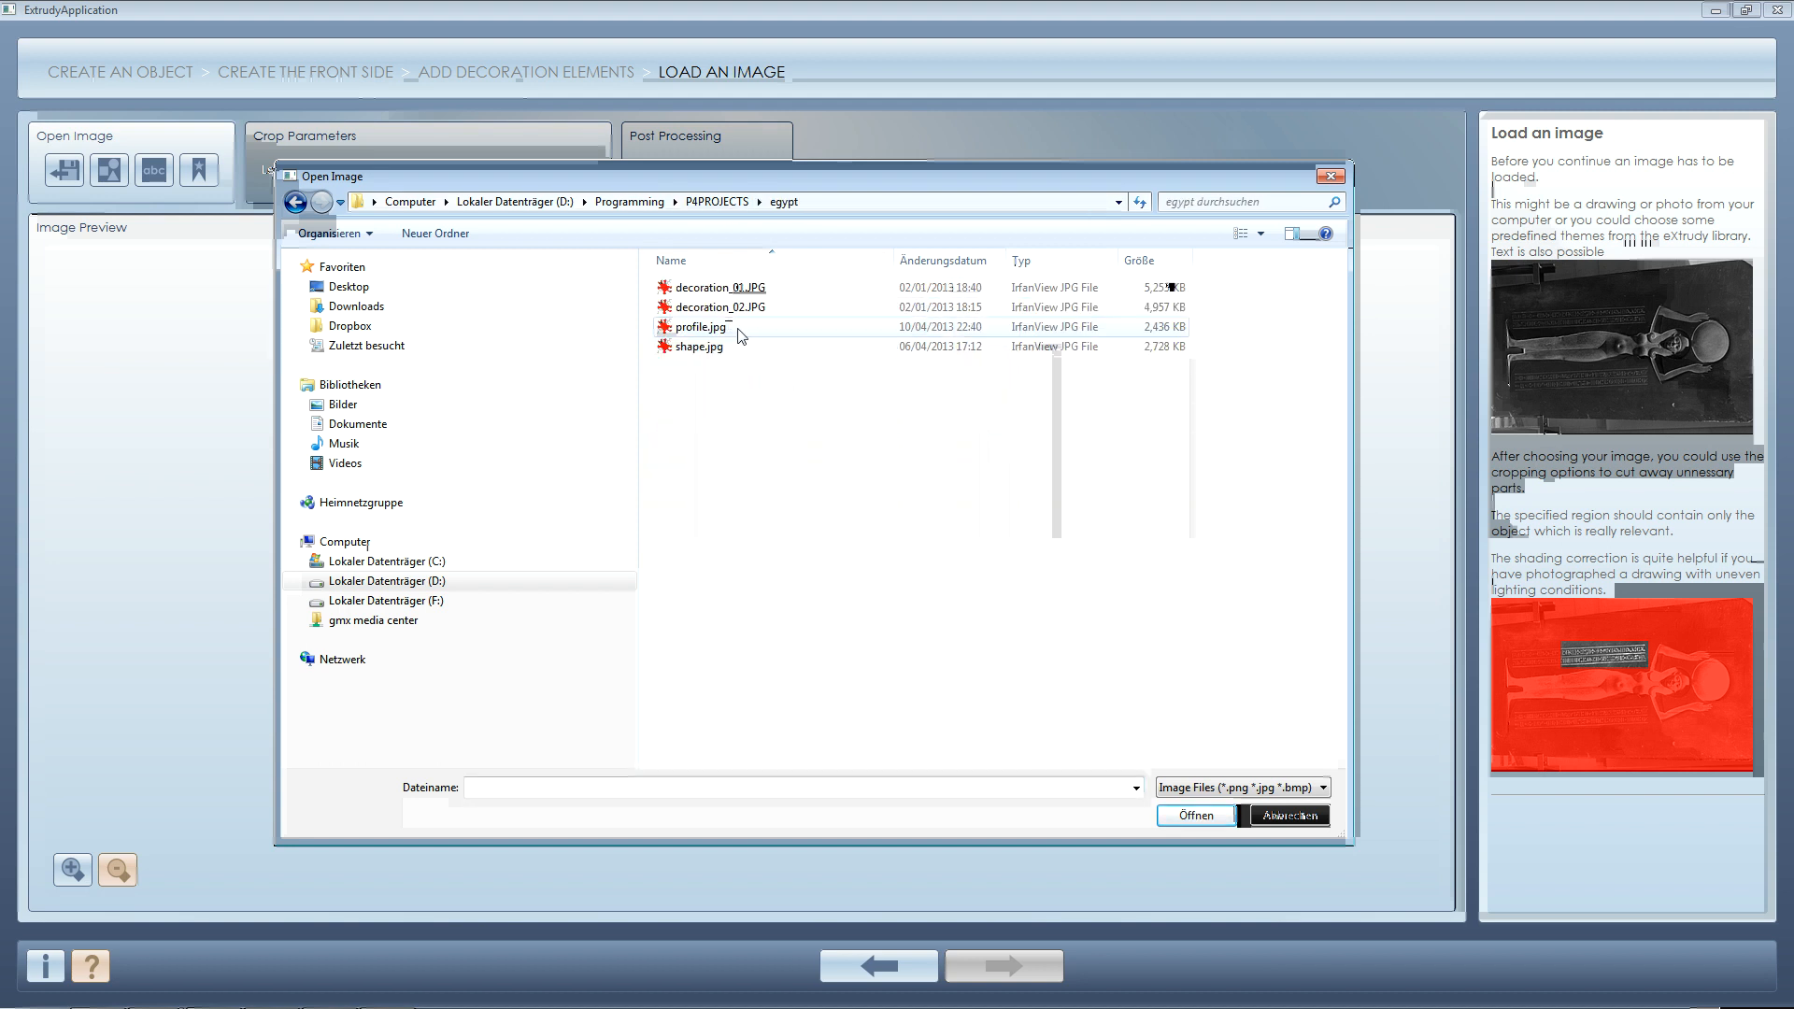
left_click(752, 290)
double_click(753, 290)
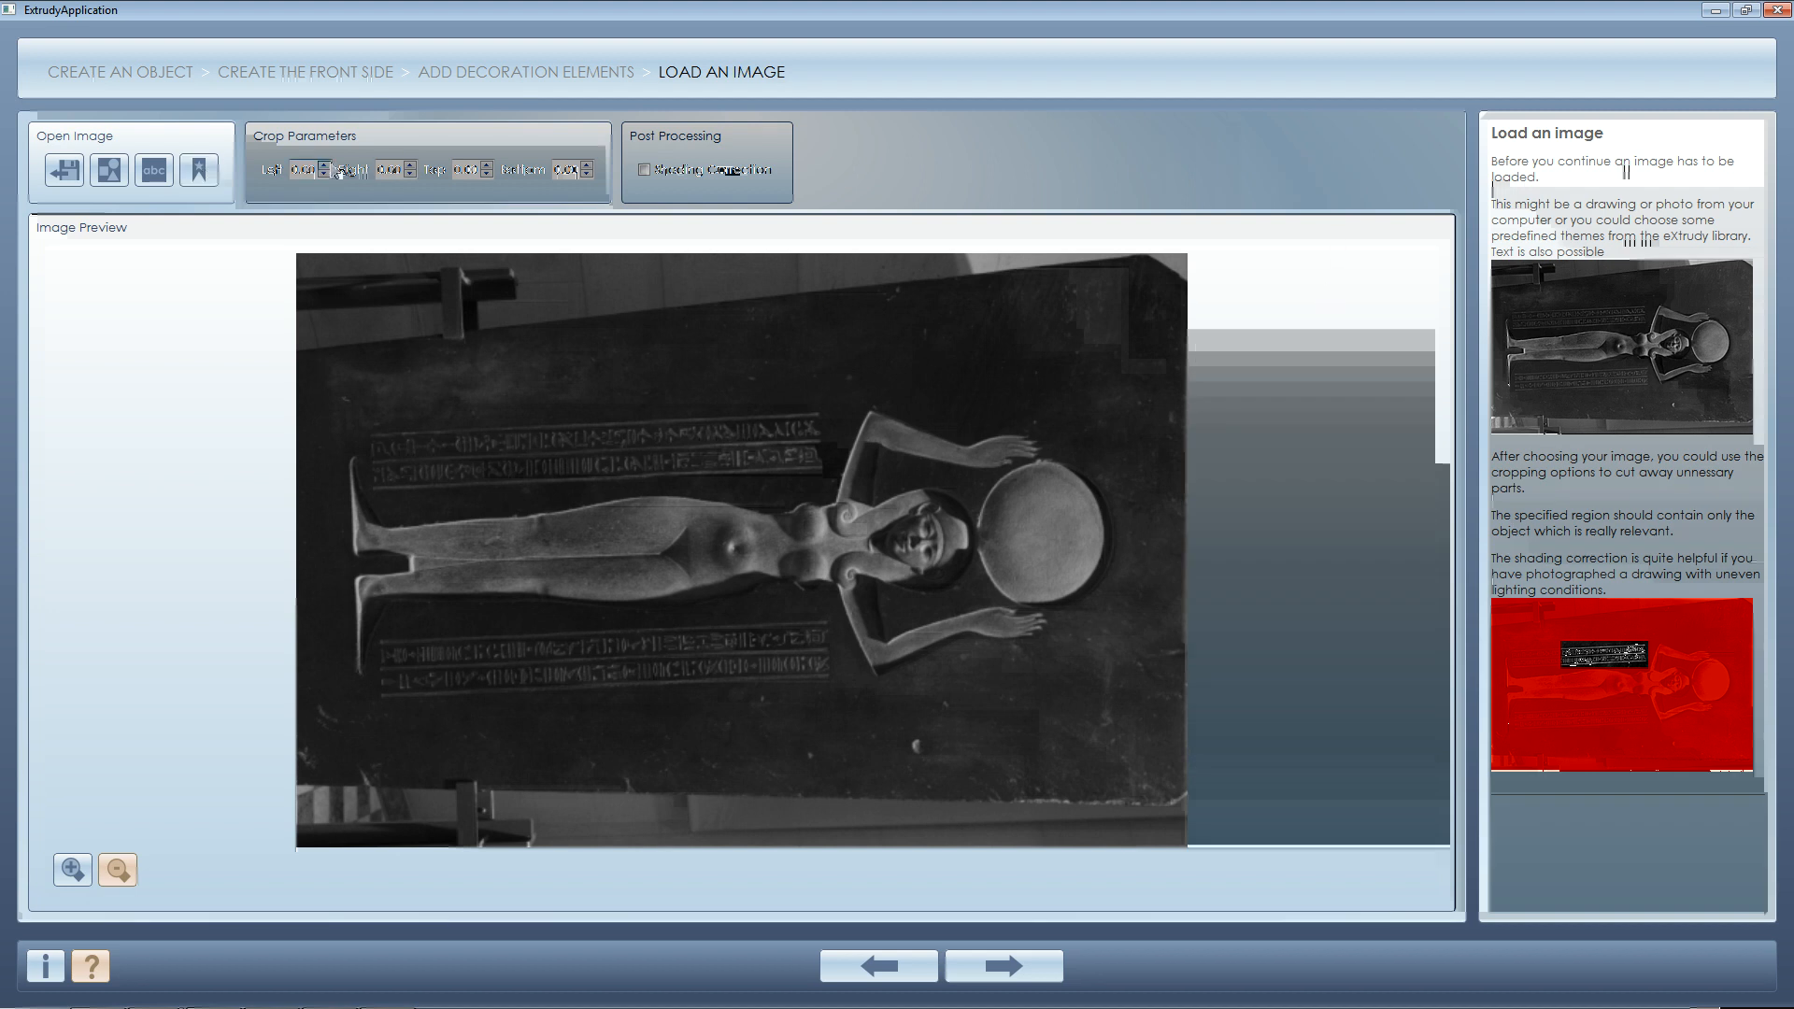
- Crop a narrow strip off the photo's left side and set the right crop to 0.40, ending beside the hieroglyph rows
left_click(328, 165)
left_click(328, 165)
left_click(328, 165)
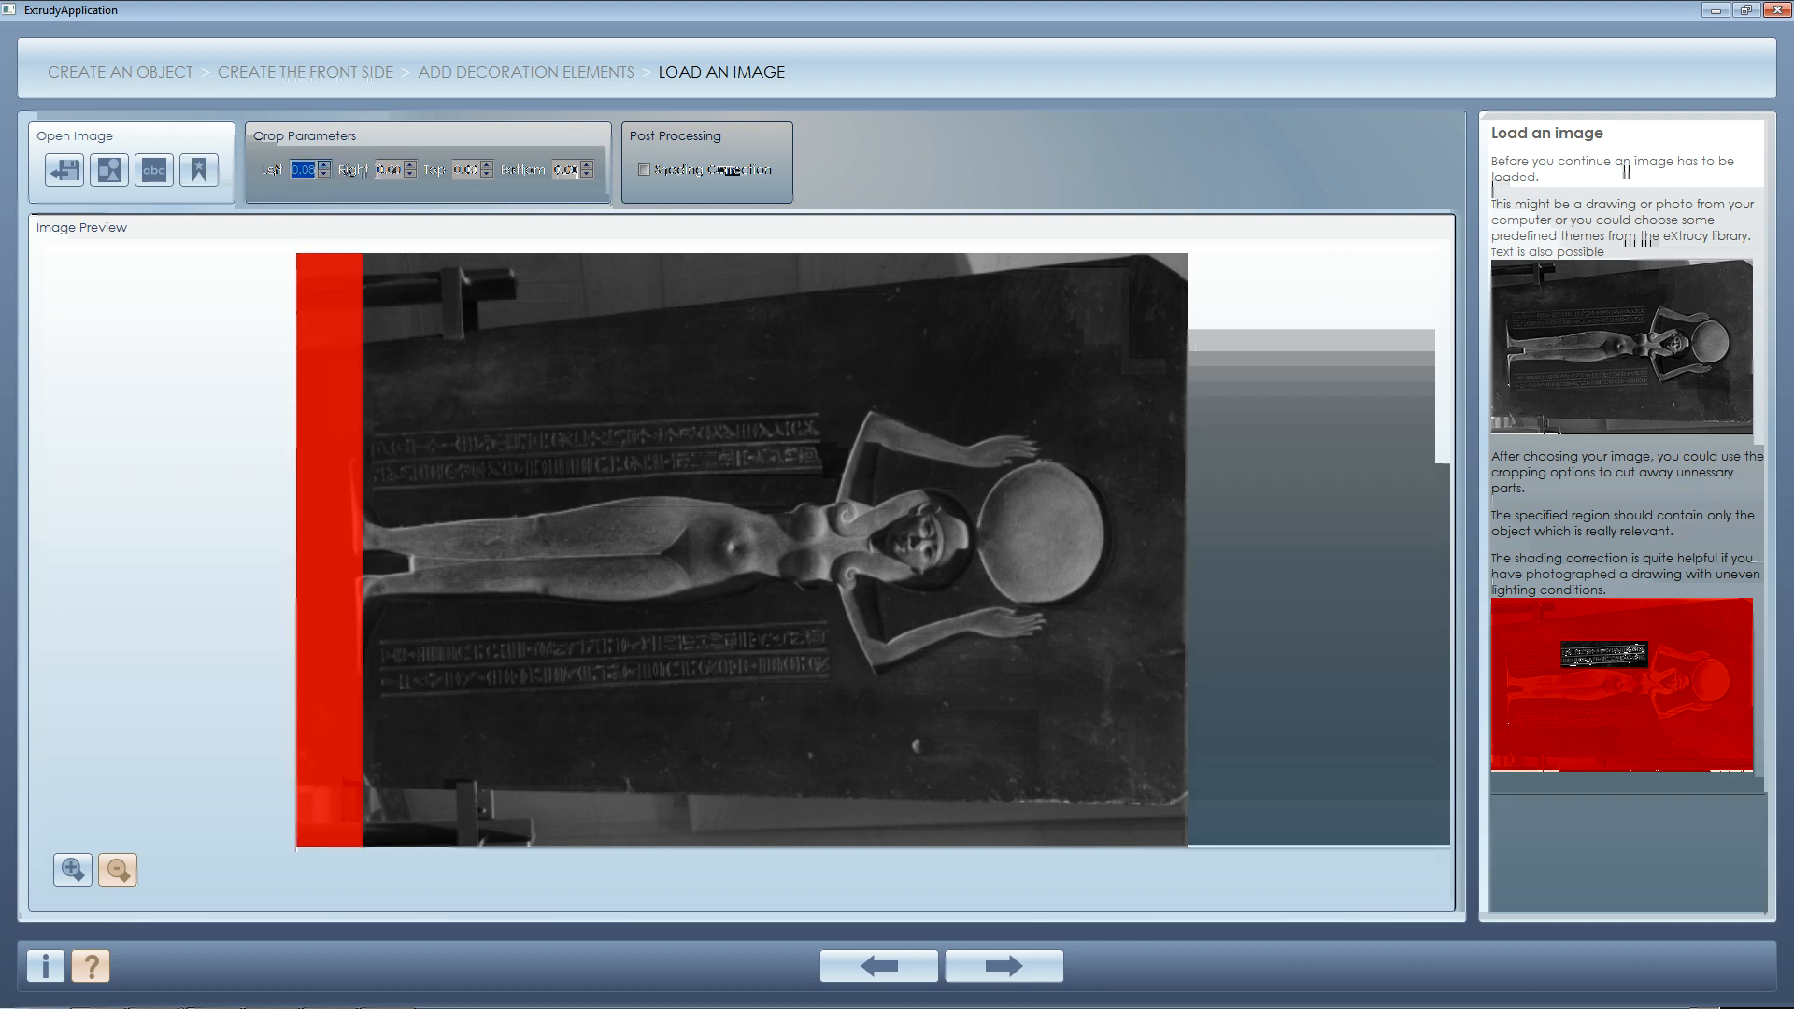
left_click(411, 165)
left_click(411, 166)
left_click(411, 166)
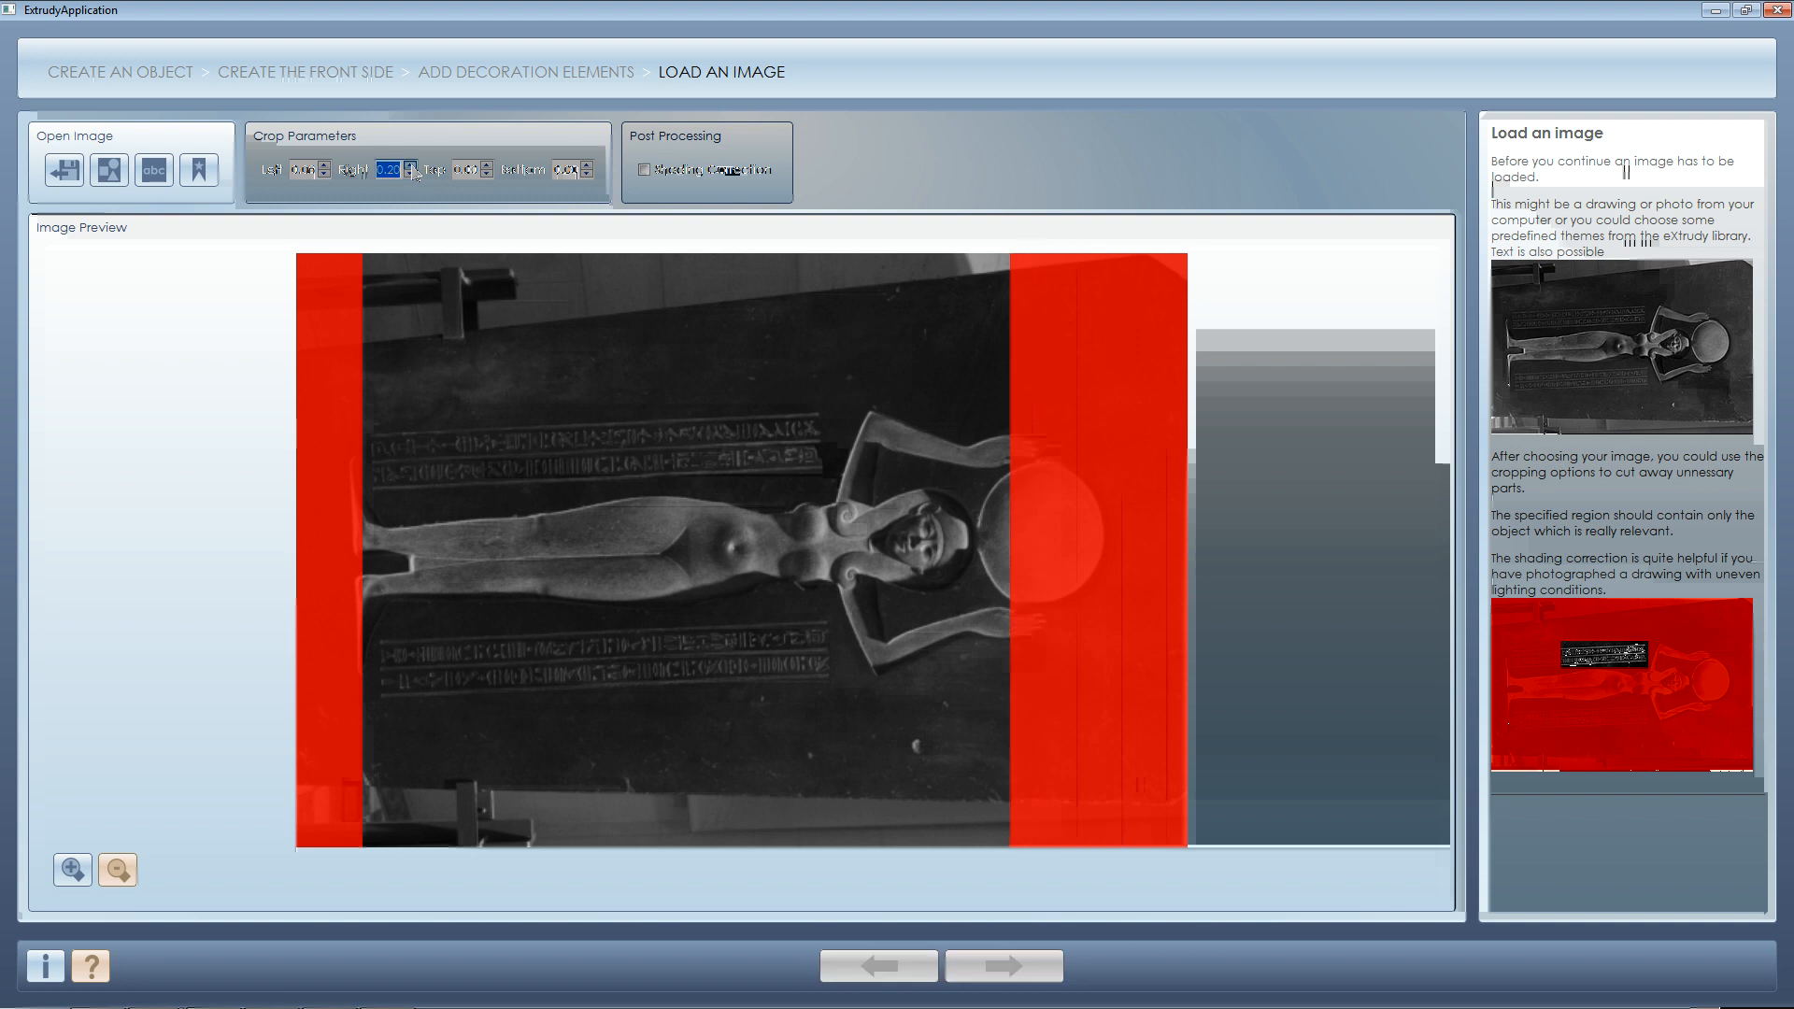
left_click(411, 165)
left_click(411, 165)
left_click(411, 165)
left_click(411, 165)
left_click(411, 166)
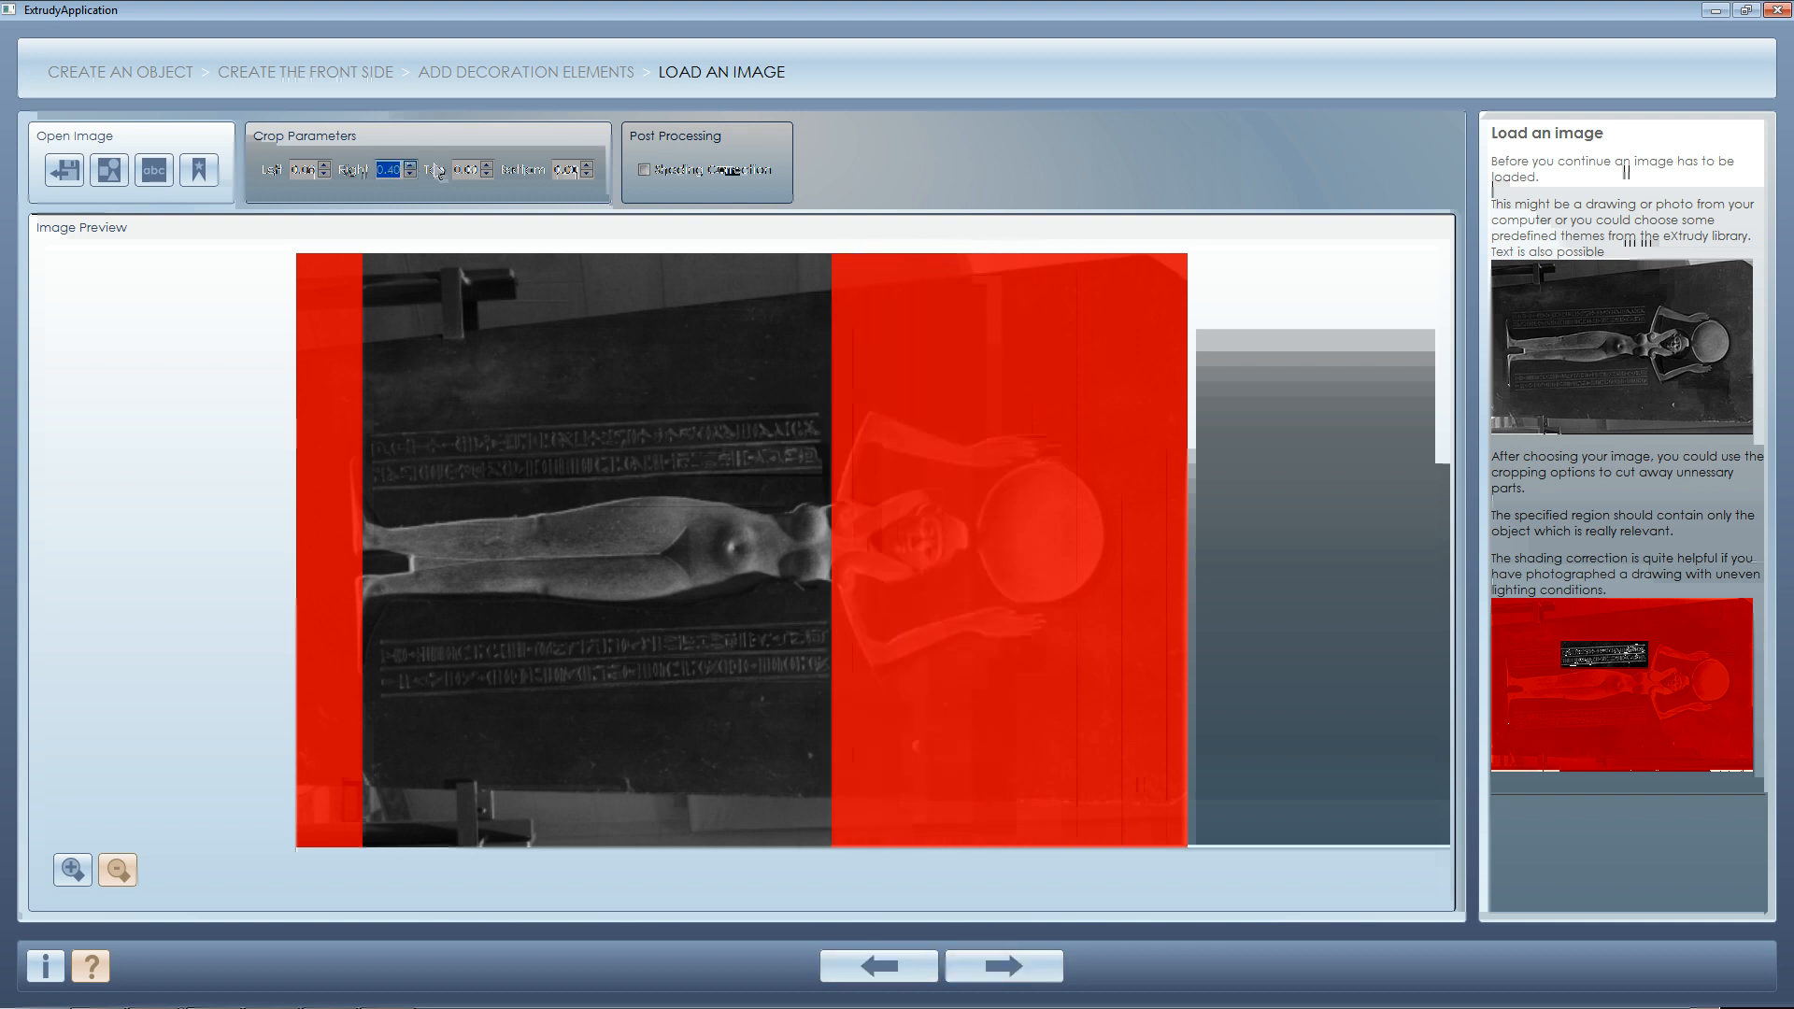
- Set the top crop to 0.25 and the bottom crop to 0.60 to isolate the upper hieroglyph band
left_click(486, 165)
left_click(486, 166)
left_click(485, 165)
left_click(486, 165)
left_click(486, 165)
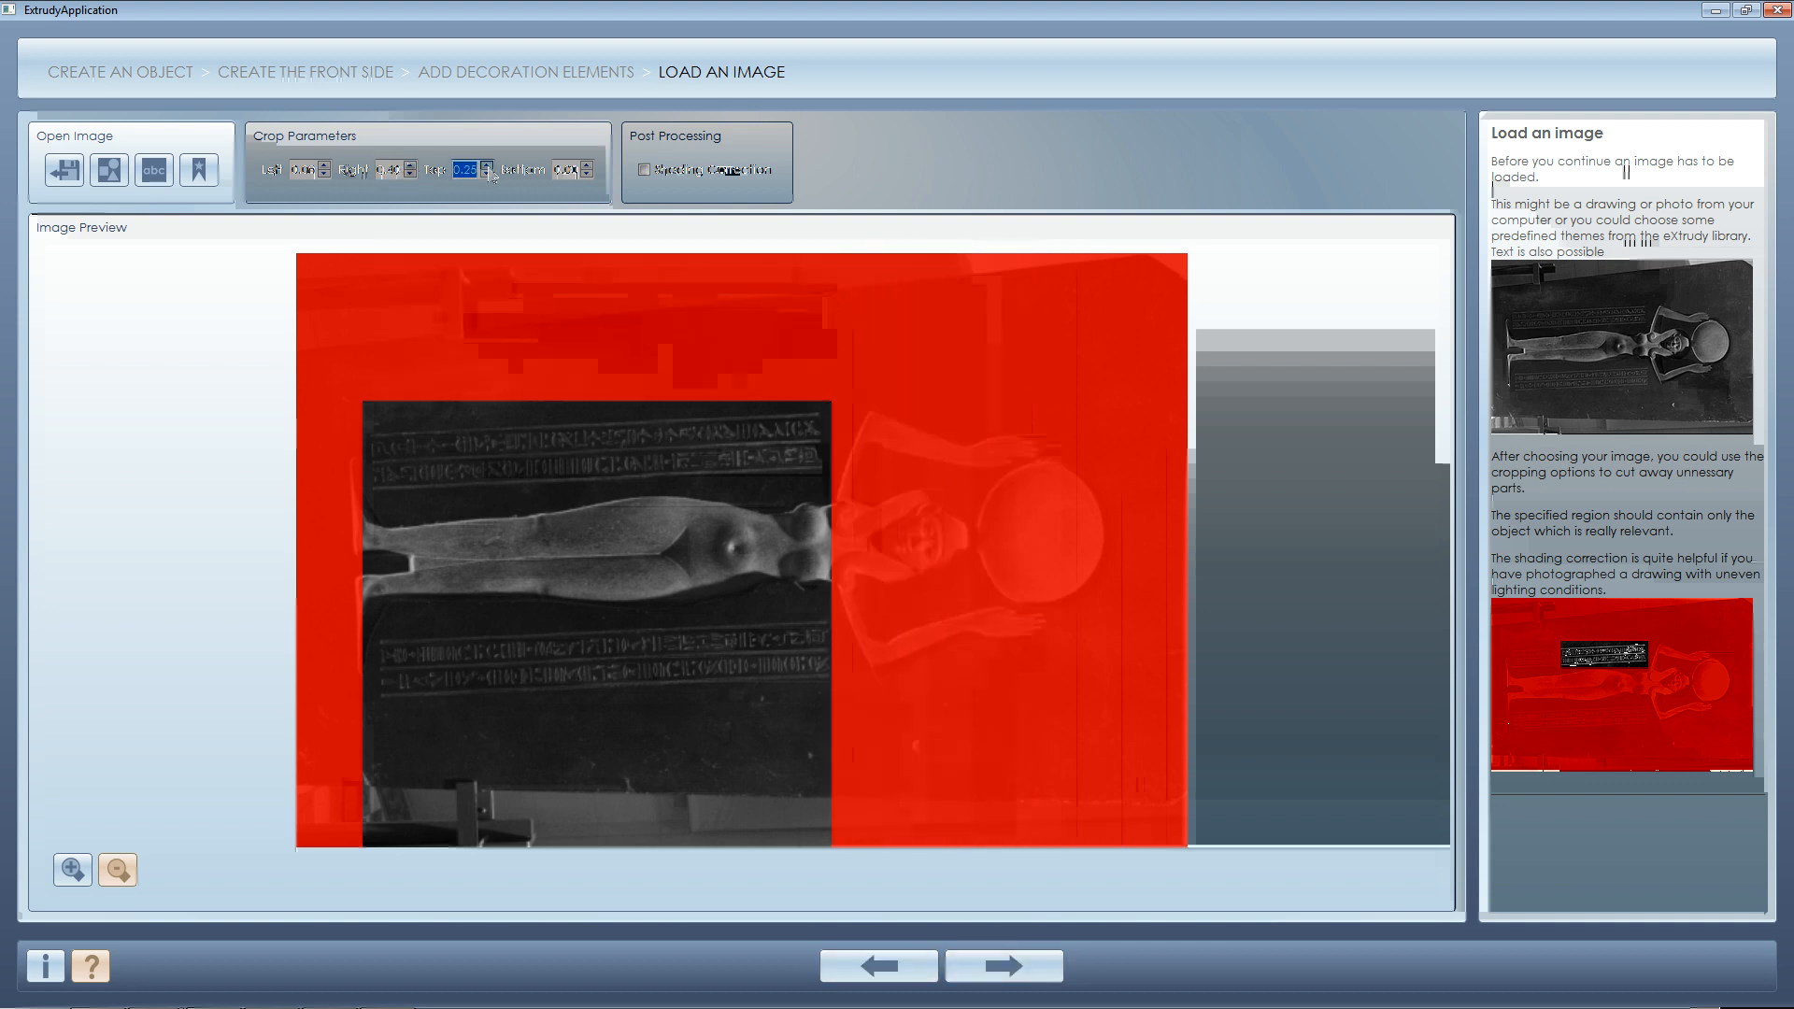
left_click(588, 166)
left_click(587, 165)
left_click(588, 165)
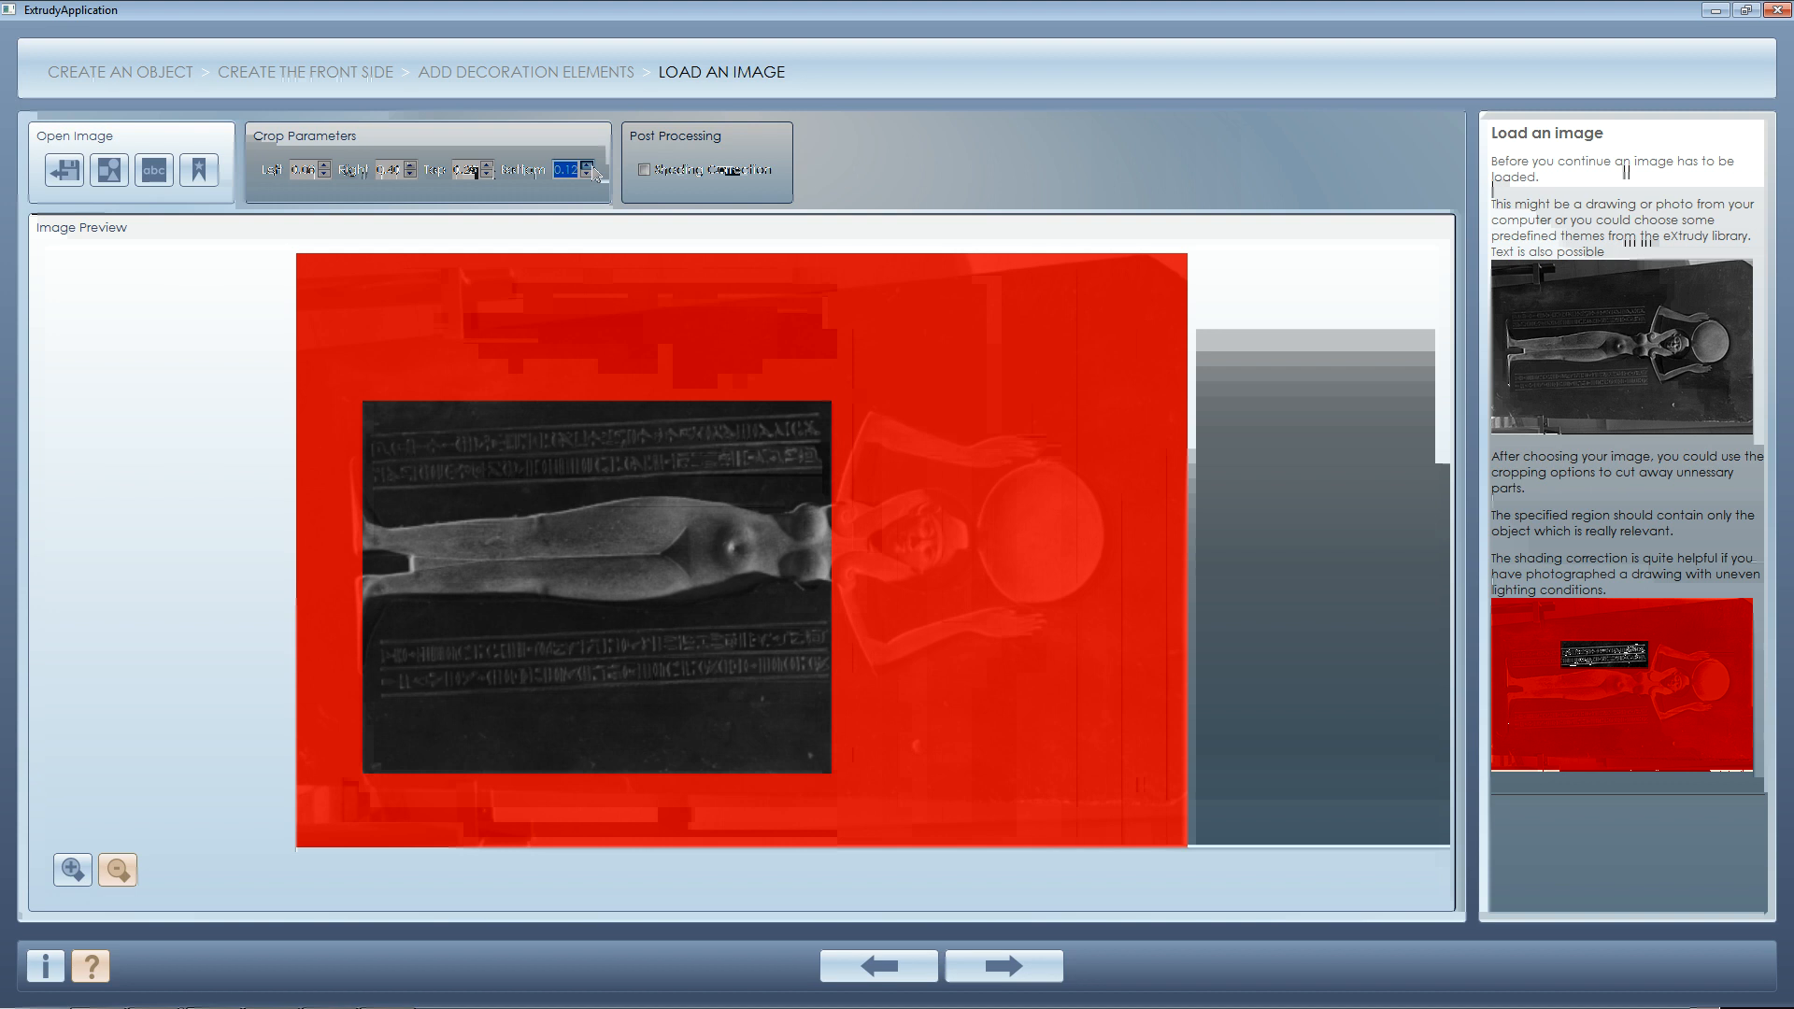
left_click(587, 165)
left_click(587, 165)
left_click(587, 165)
left_click(587, 165)
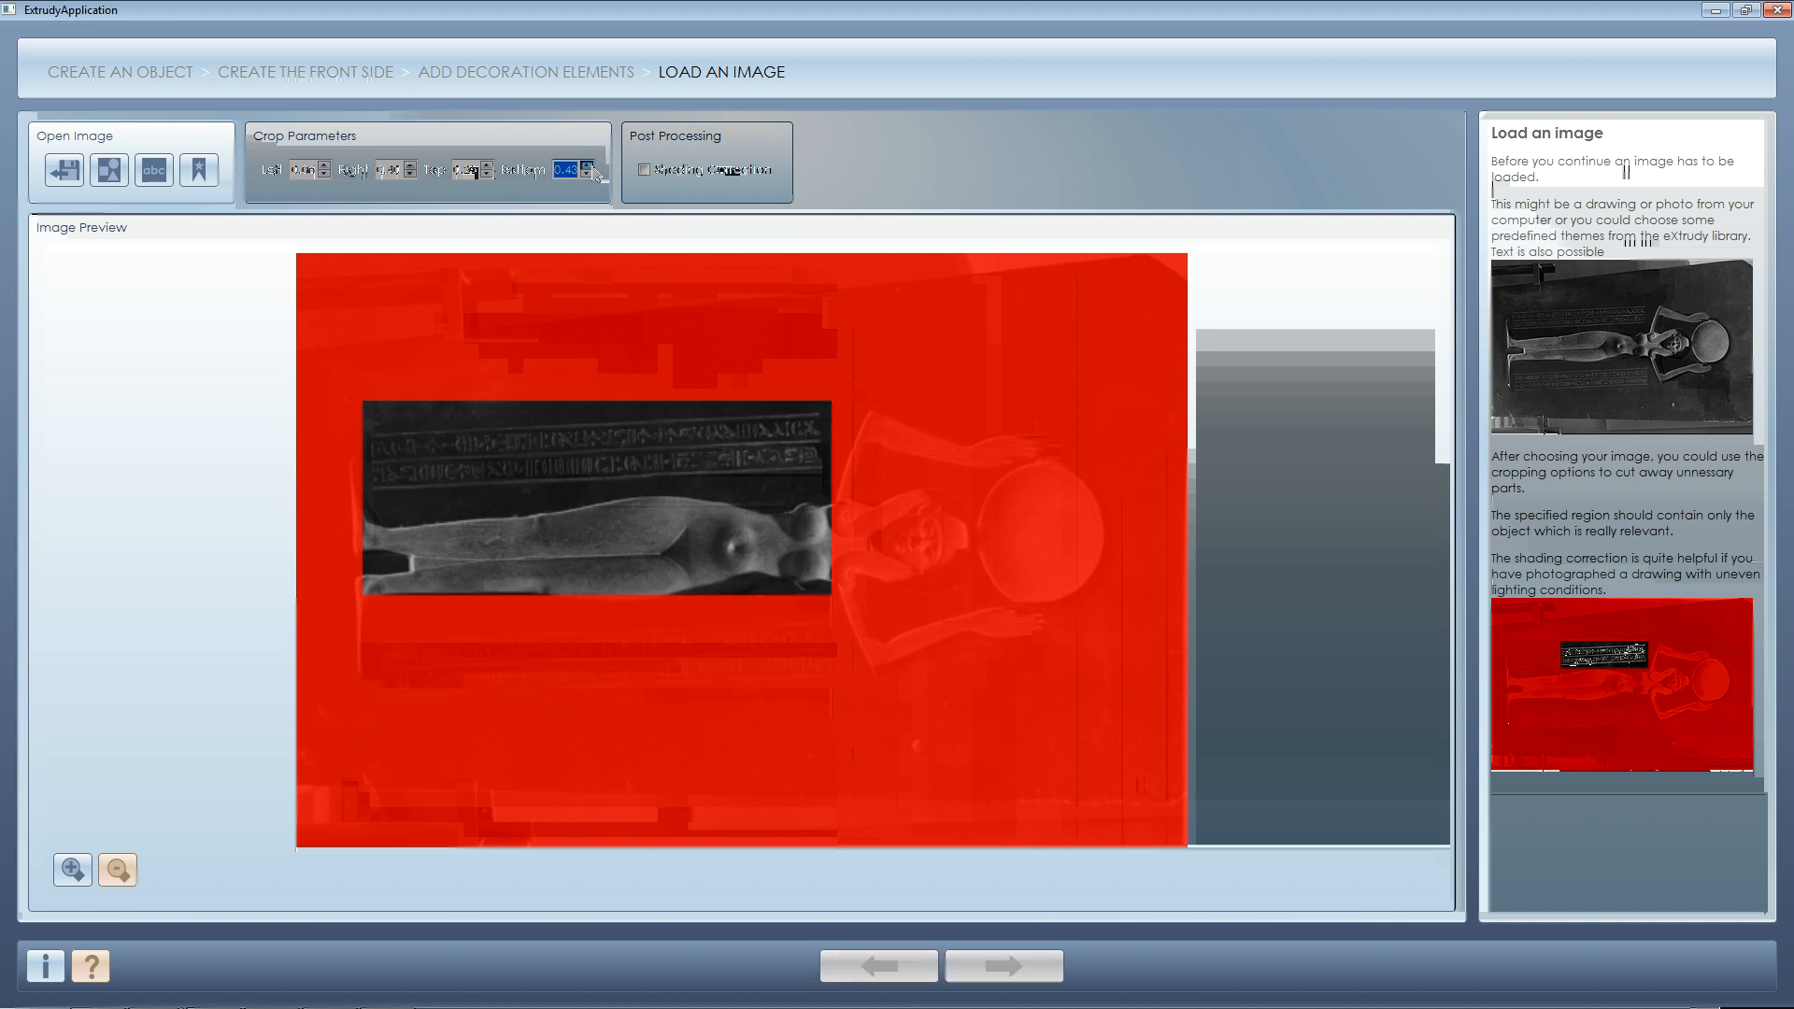
left_click(588, 166)
left_click(588, 165)
left_click(587, 166)
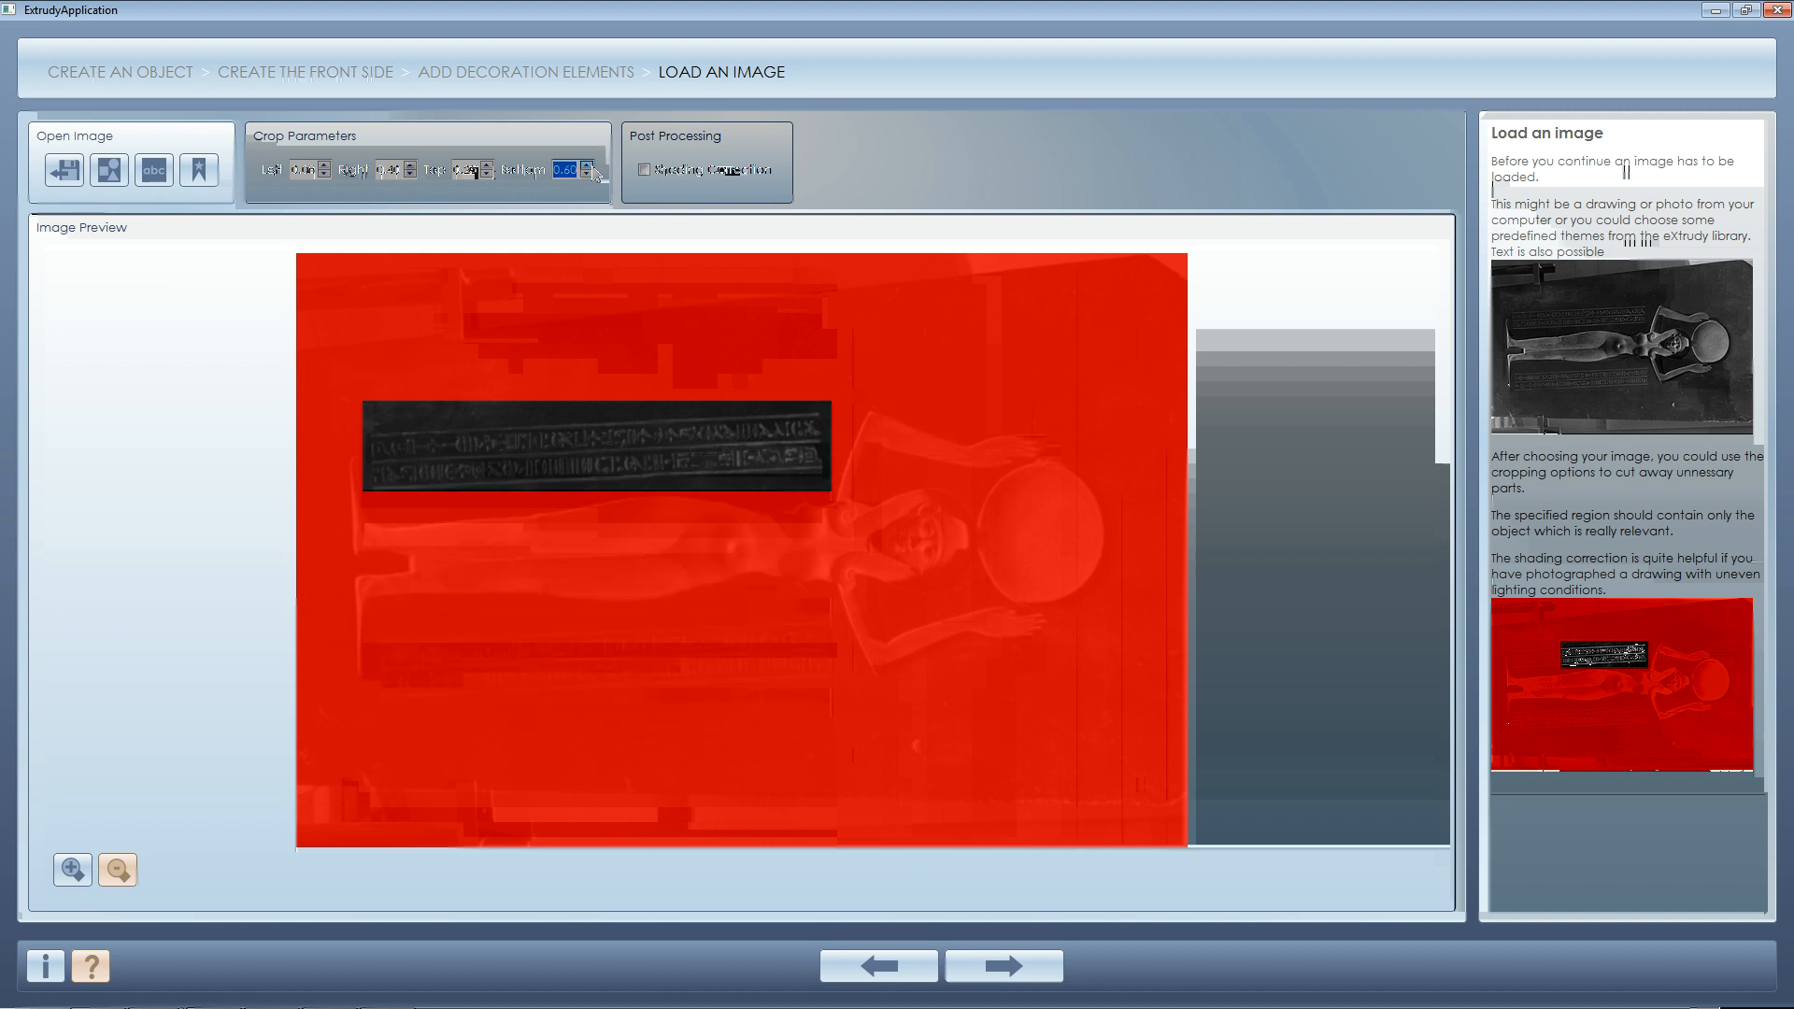
- Set the left crop to 0.30 and enable shading correction for the cropped hieroglyph image
left_click(324, 165)
left_click(324, 165)
left_click(324, 166)
left_click(325, 166)
left_click(324, 166)
left_click(325, 165)
left_click(324, 165)
left_click(324, 165)
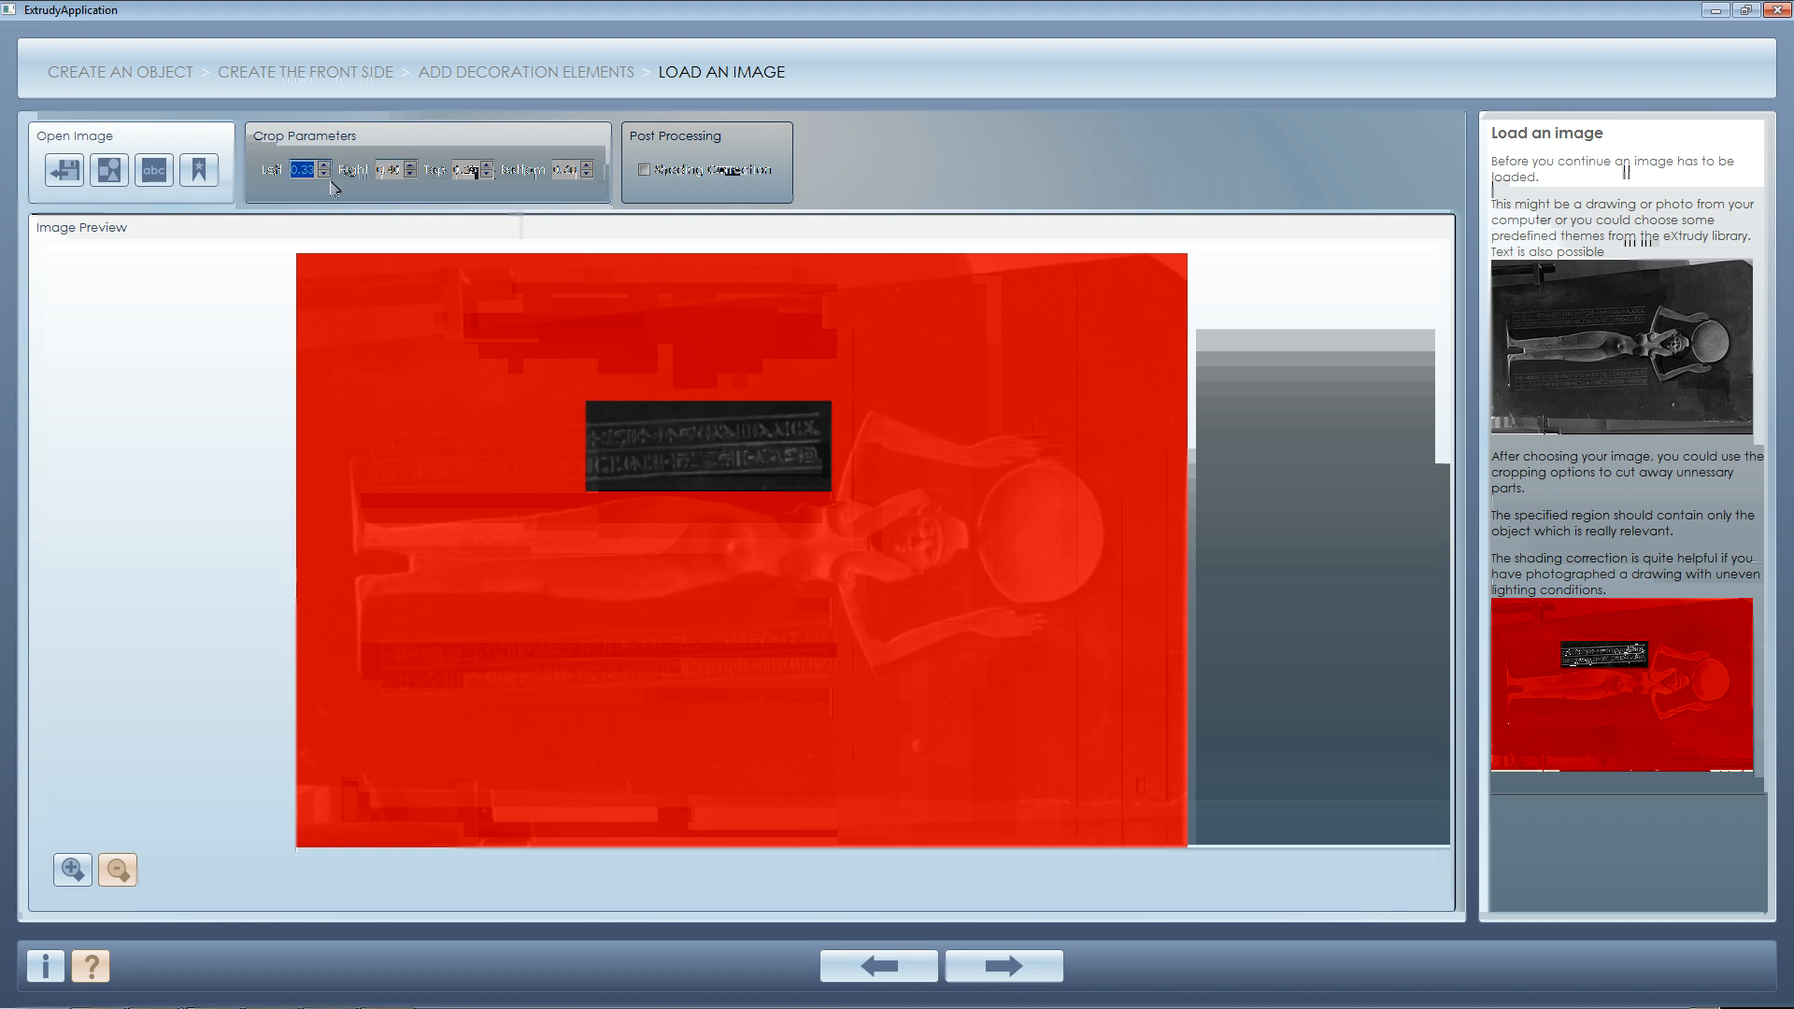
left_click(324, 174)
left_click(1034, 966)
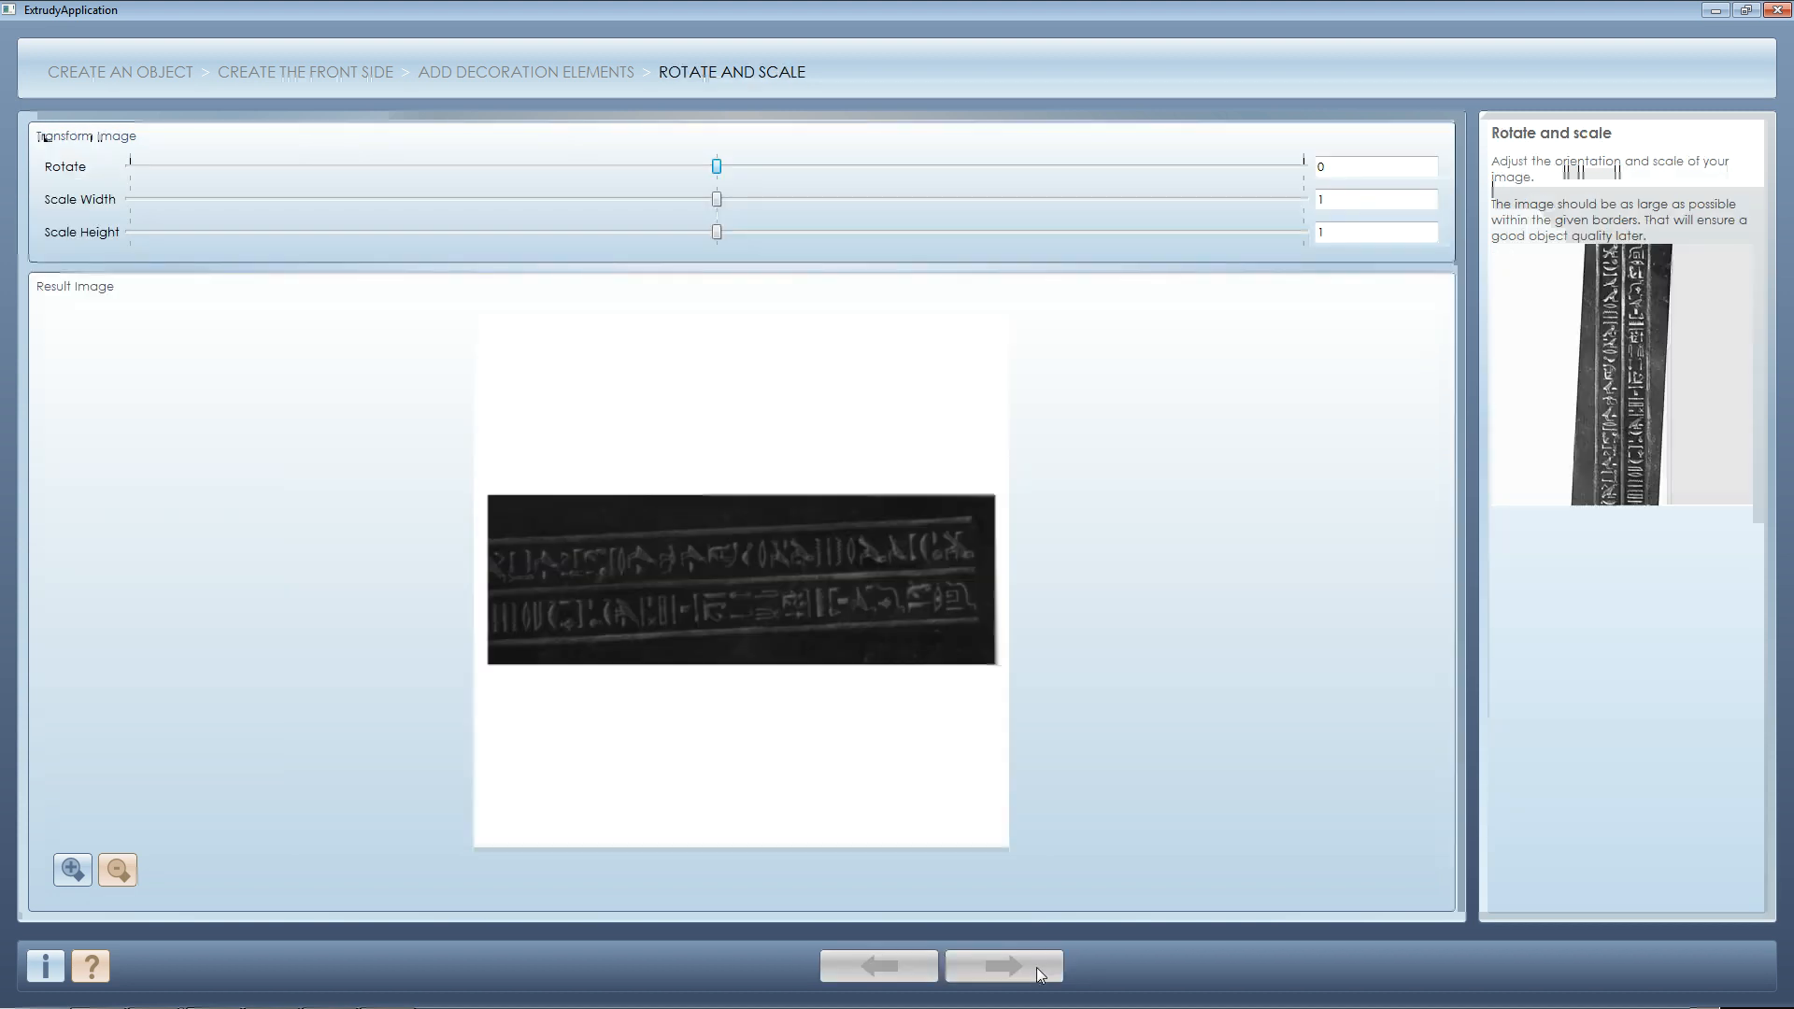
left_click(883, 966)
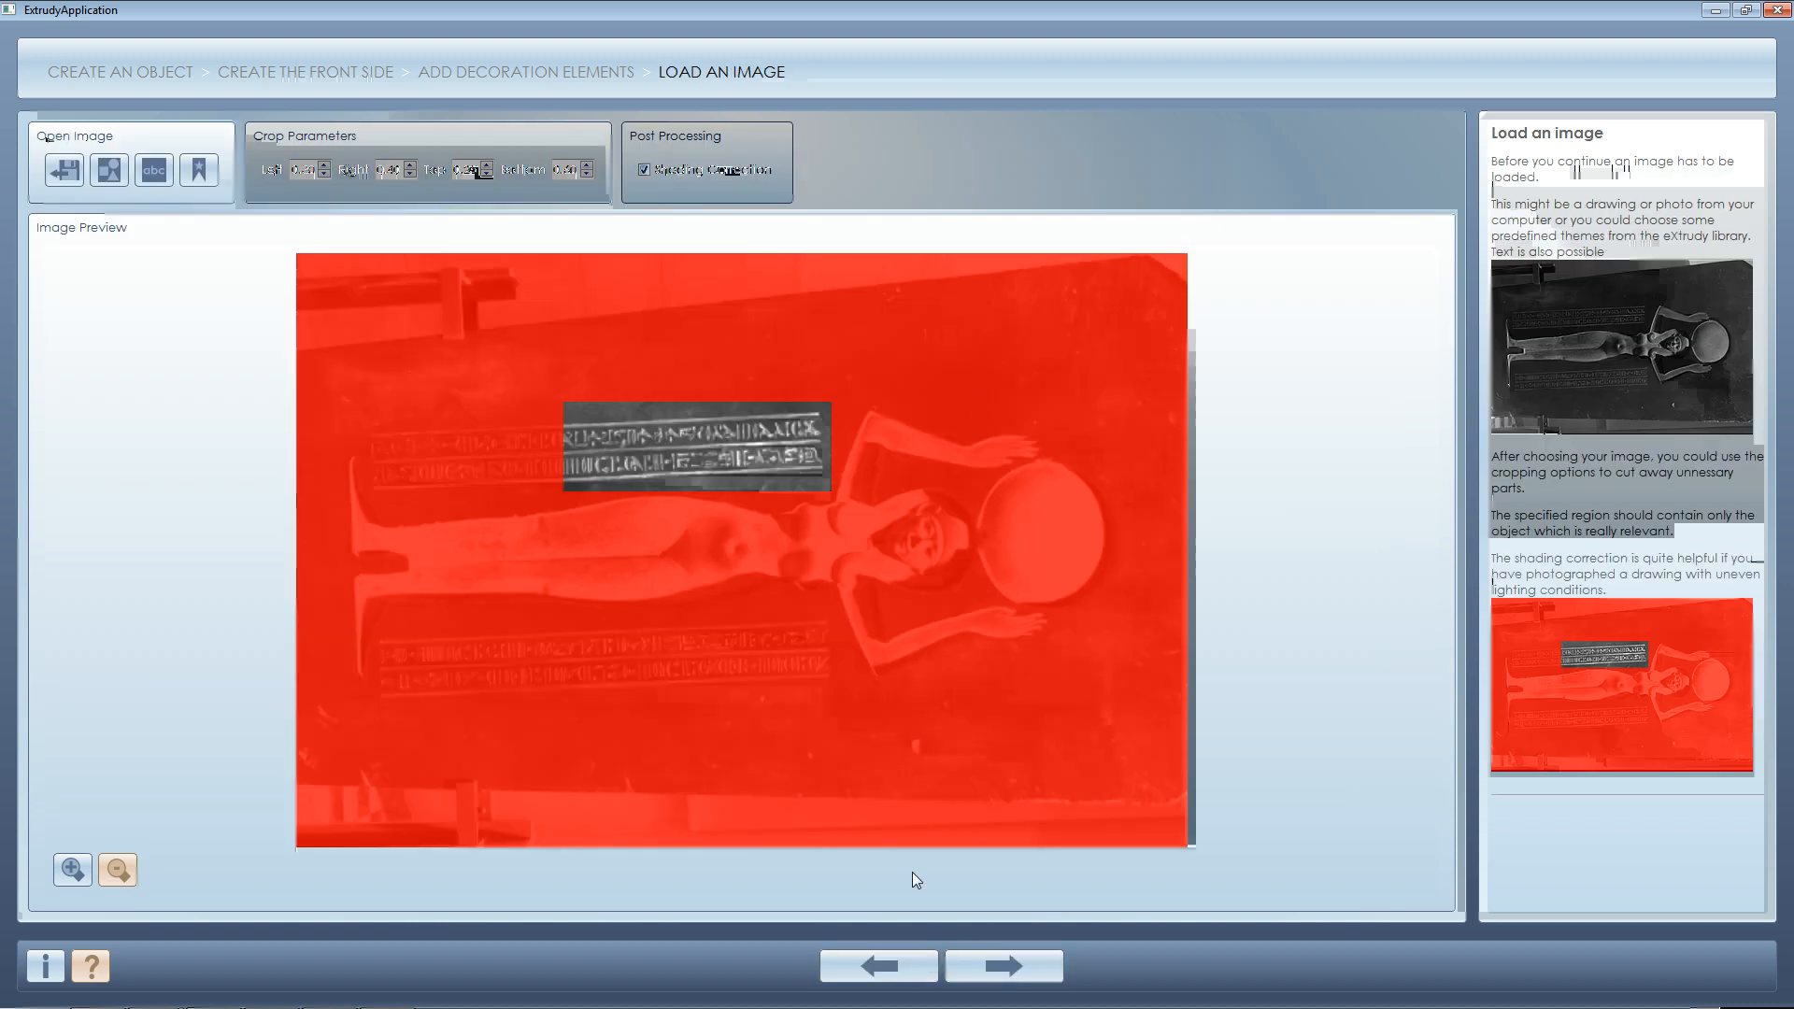
- Rotate the cropped hieroglyph image by 86 degrees so that the inscription stands upright
left_click(1034, 966)
left_click_drag(716, 167, 998, 170)
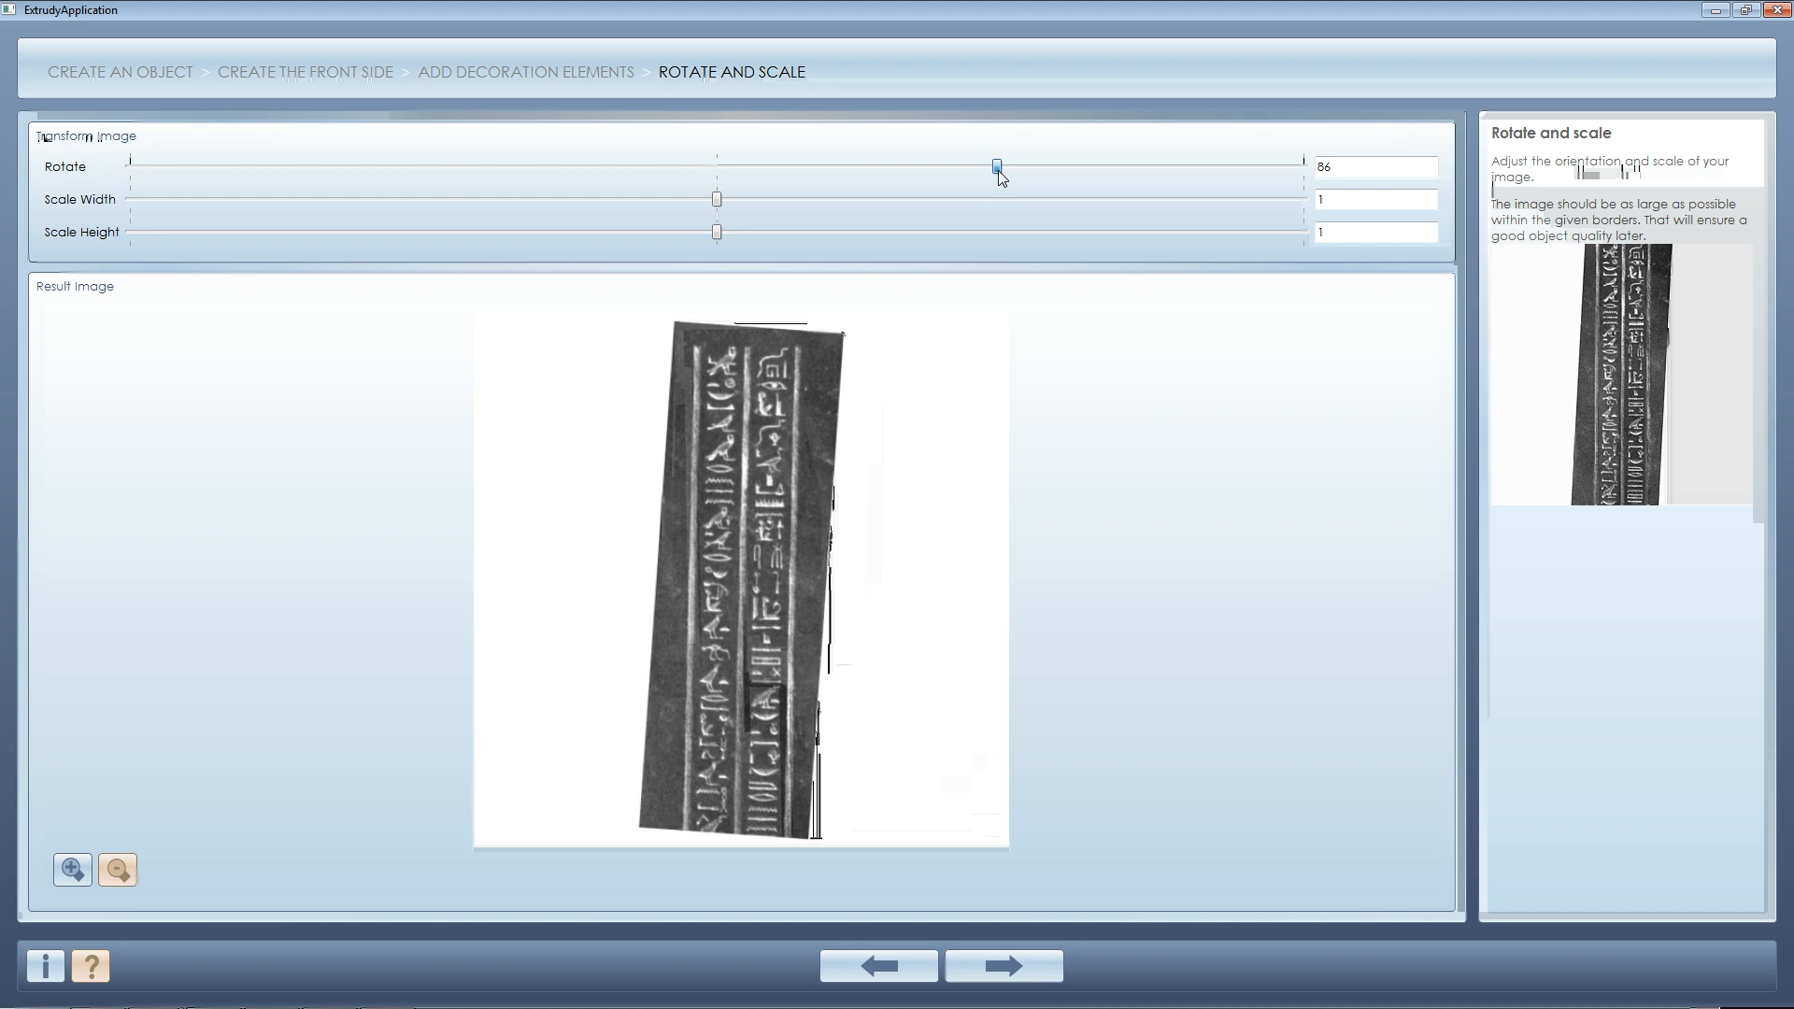
left_click(1018, 966)
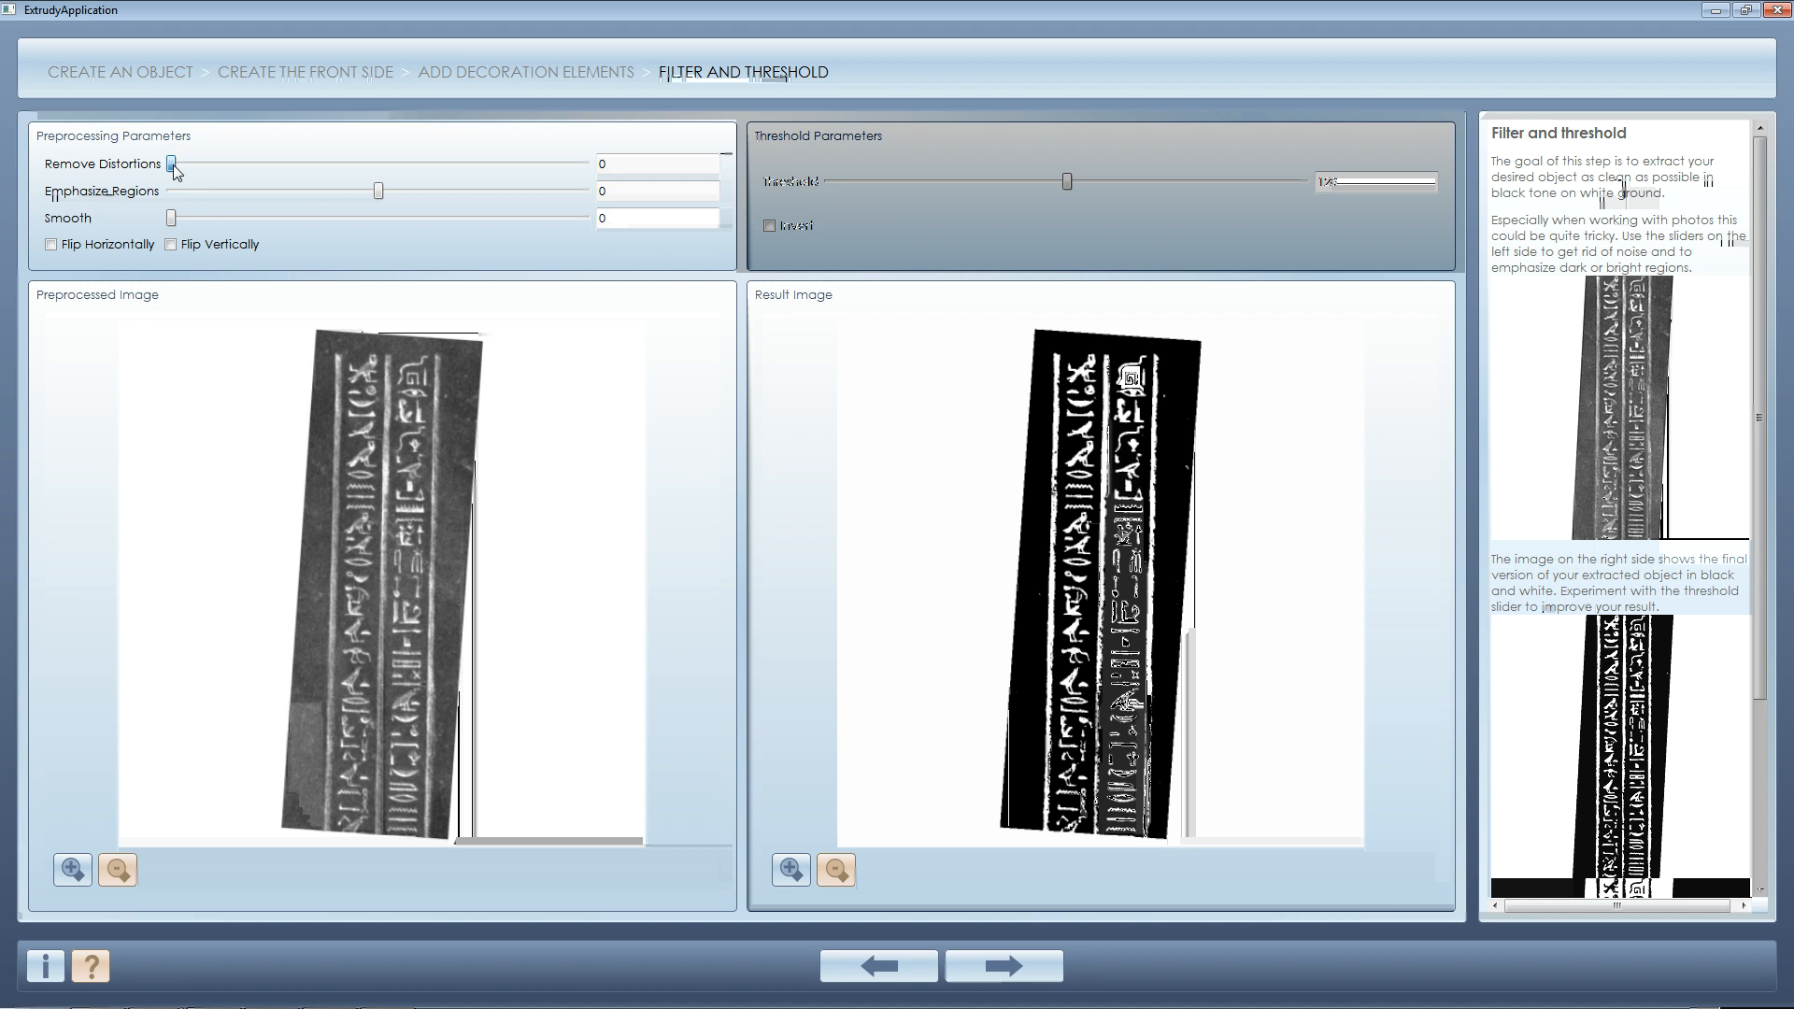
- Set Remove Distortions to 5, lower the threshold slightly and invert the black-and-white result
mouse_move(172, 164)
left_mouse_down()
mouse_move(210, 163)
mouse_move(192, 164)
left_mouse_up()
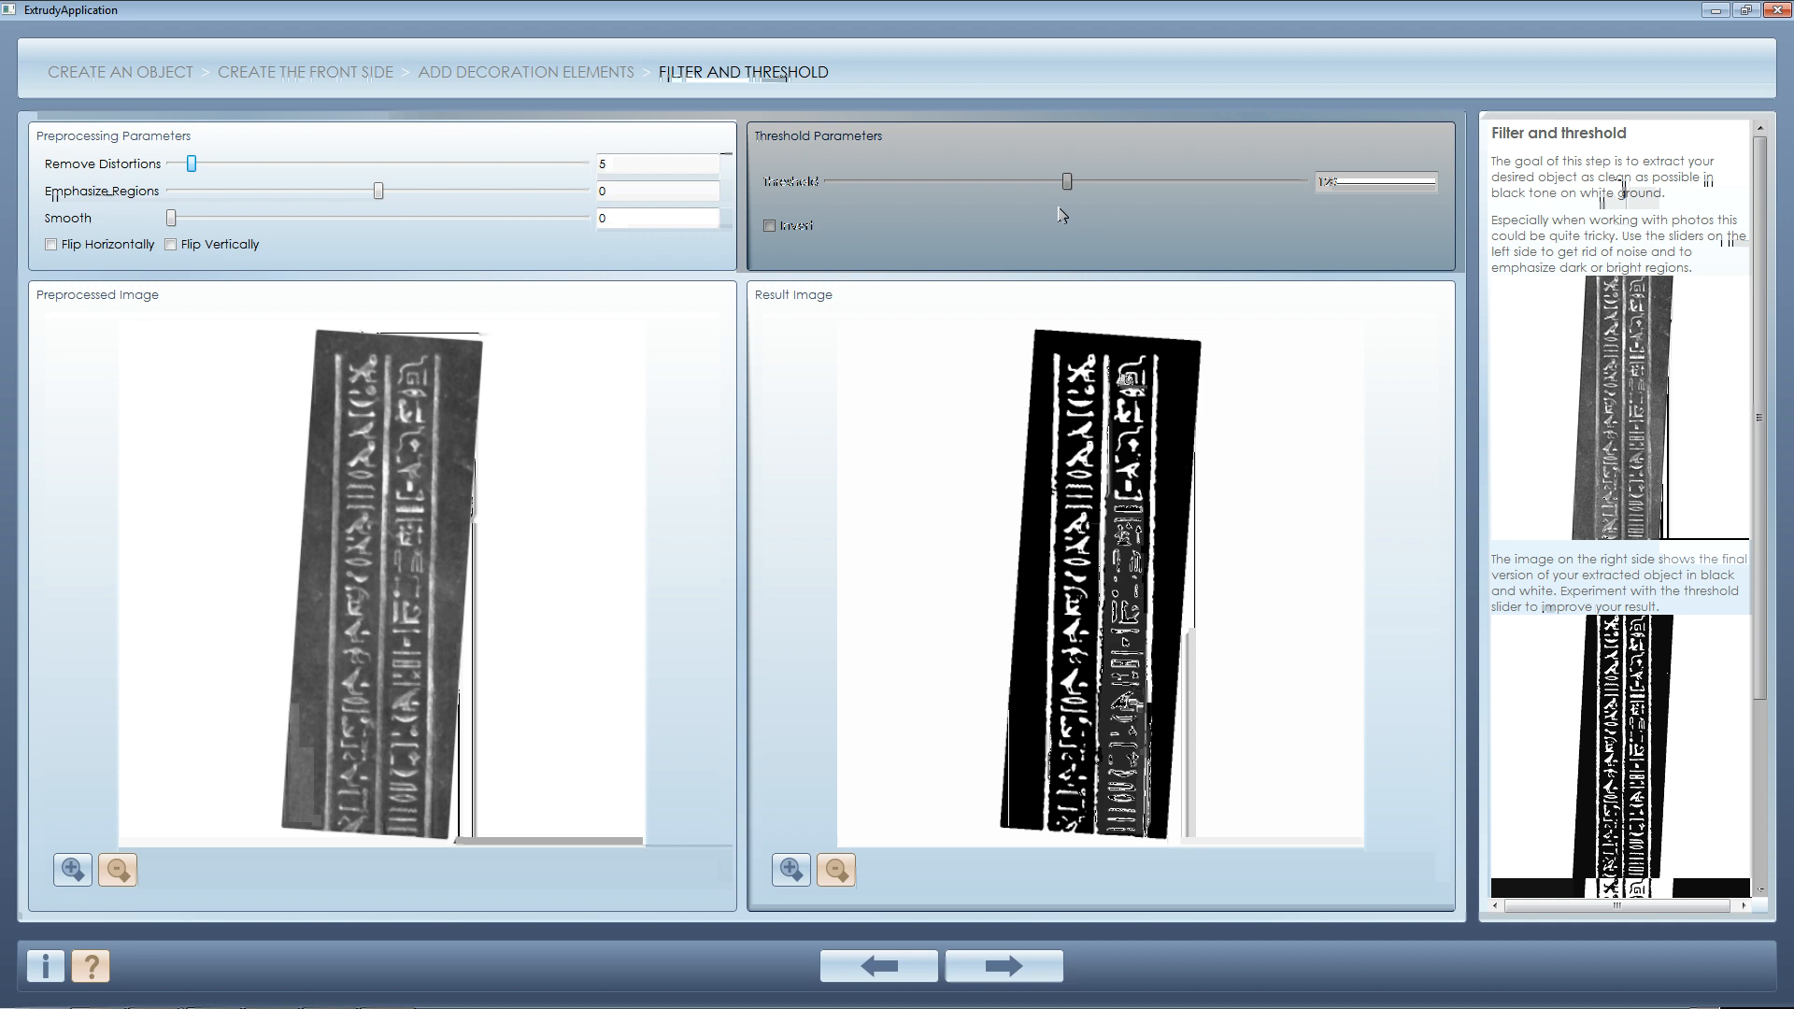
left_click_drag(1071, 187, 1066, 184)
left_click(769, 226)
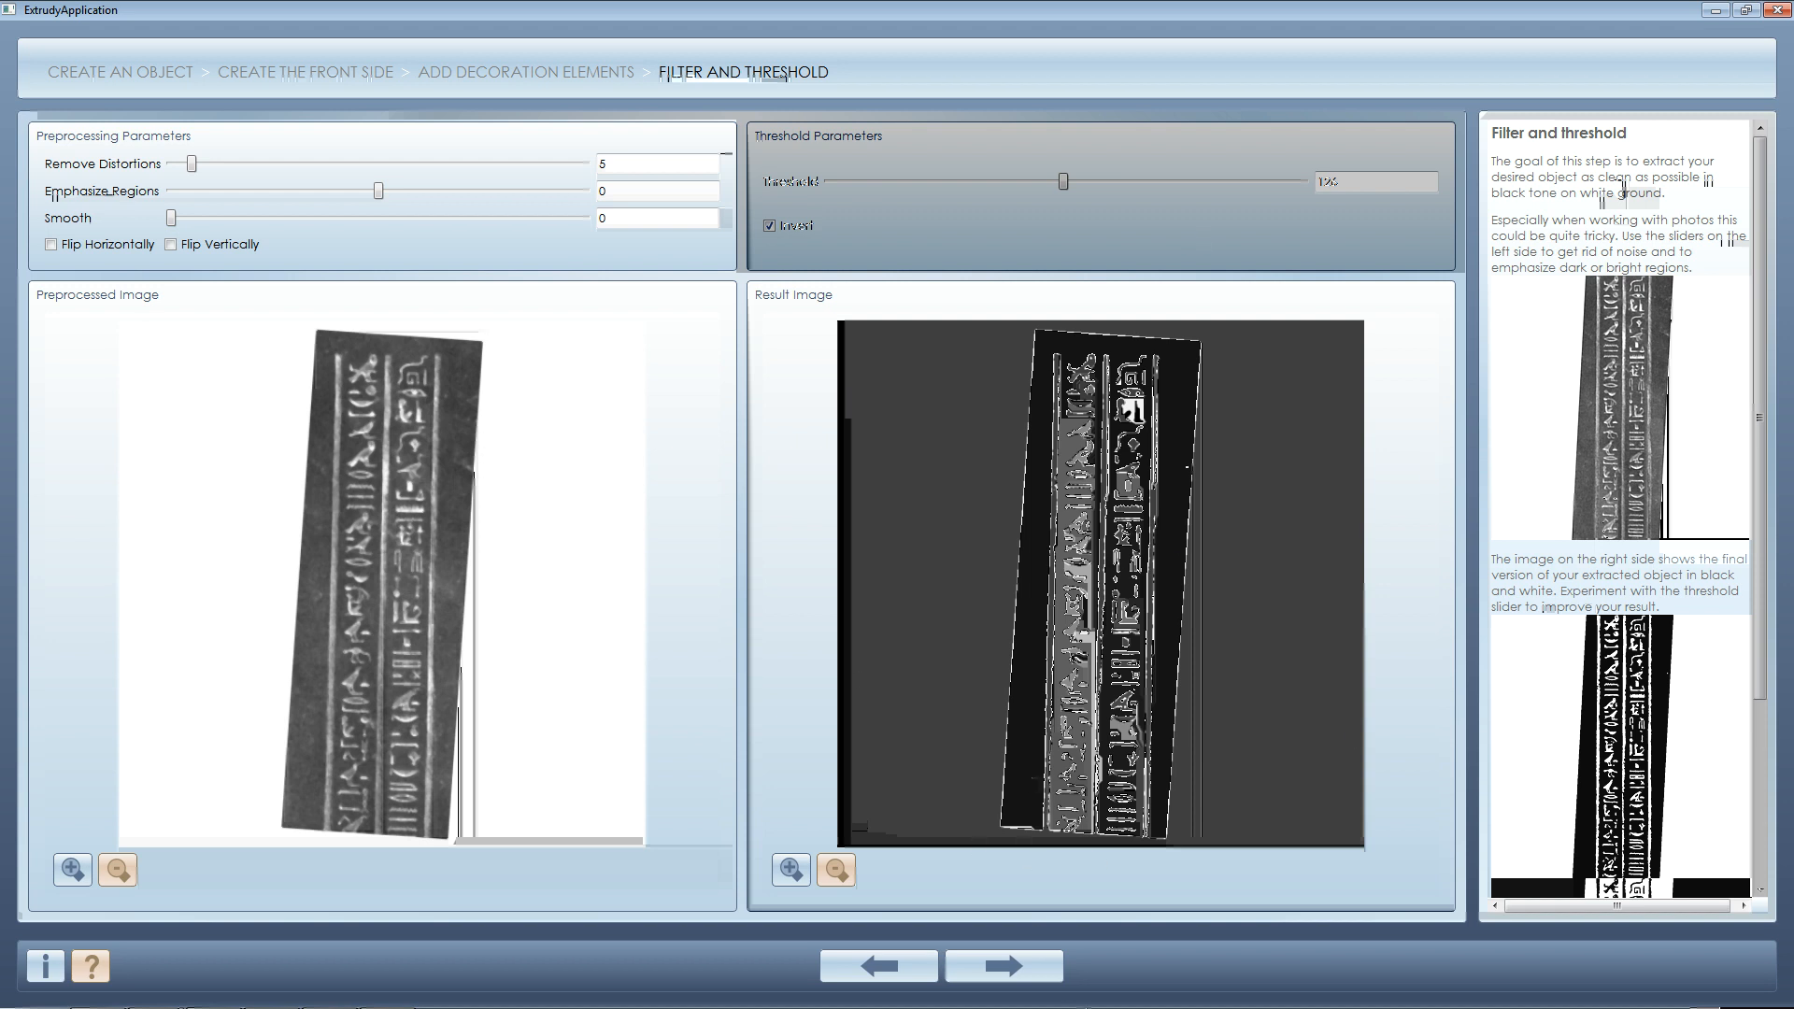
left_click(1037, 968)
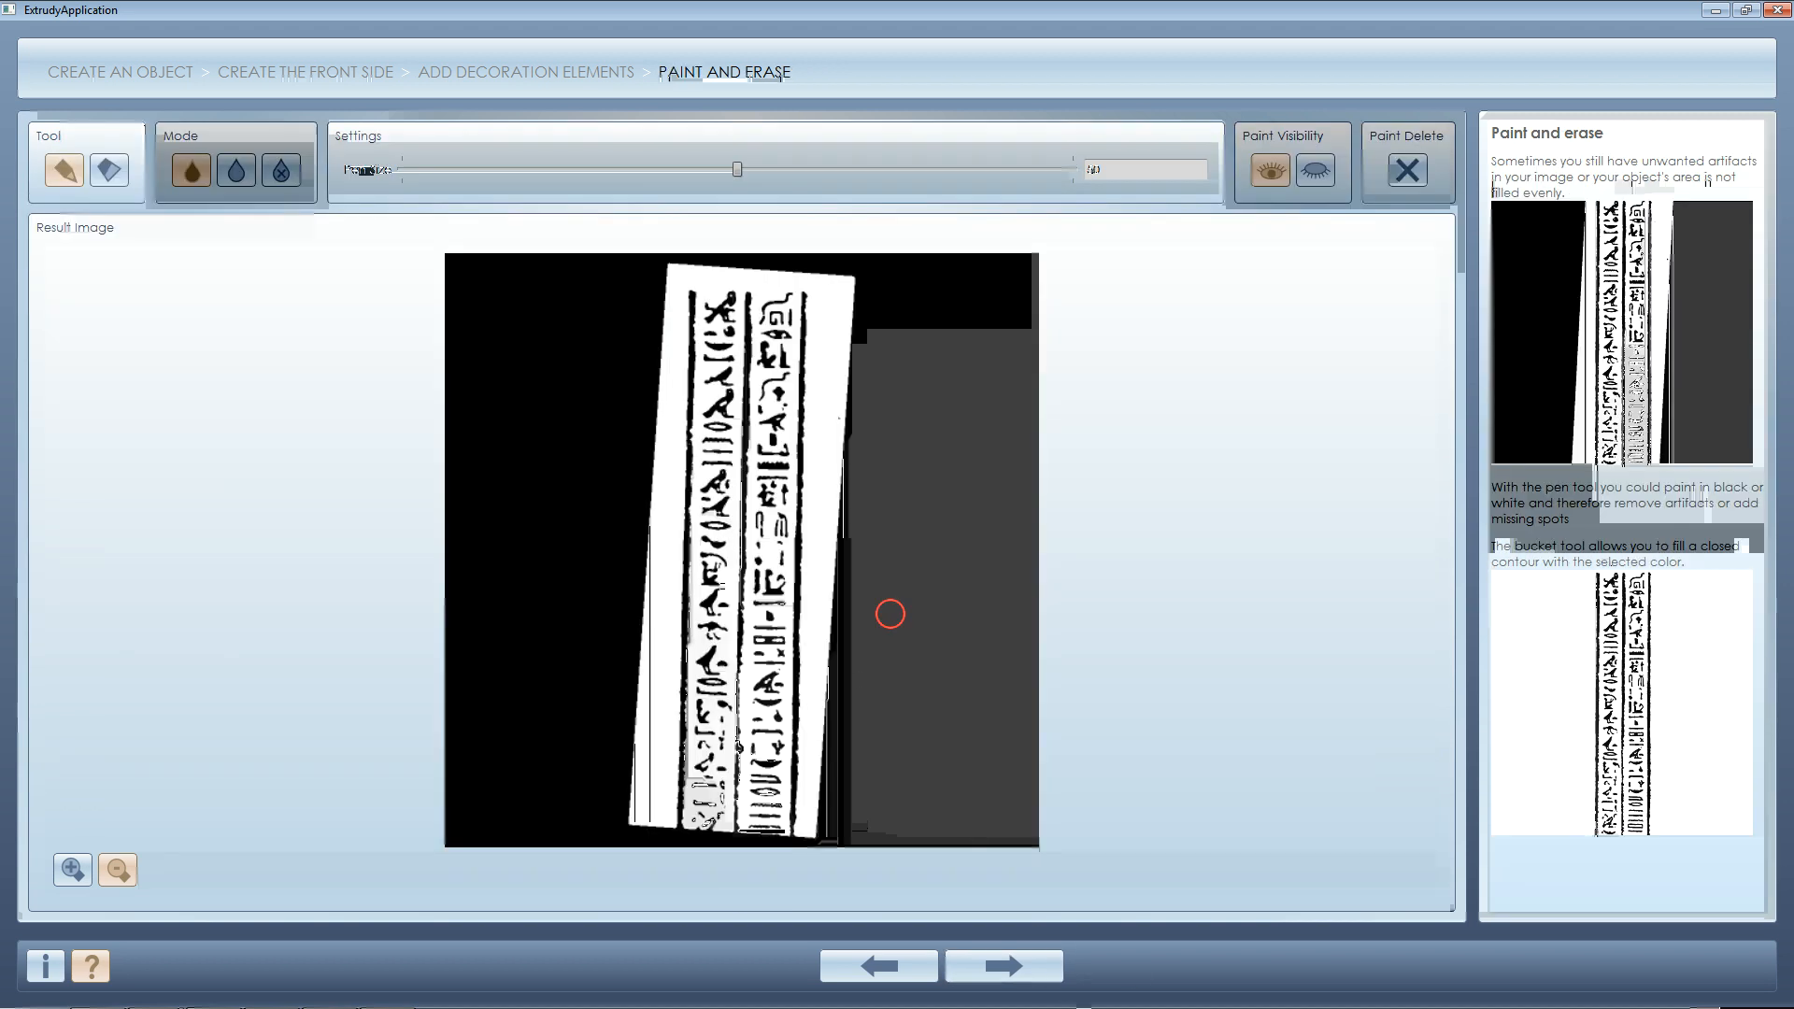
- Fill the black area surrounding the inscription with white using the bucket tool
left_click(109, 170)
left_click(236, 171)
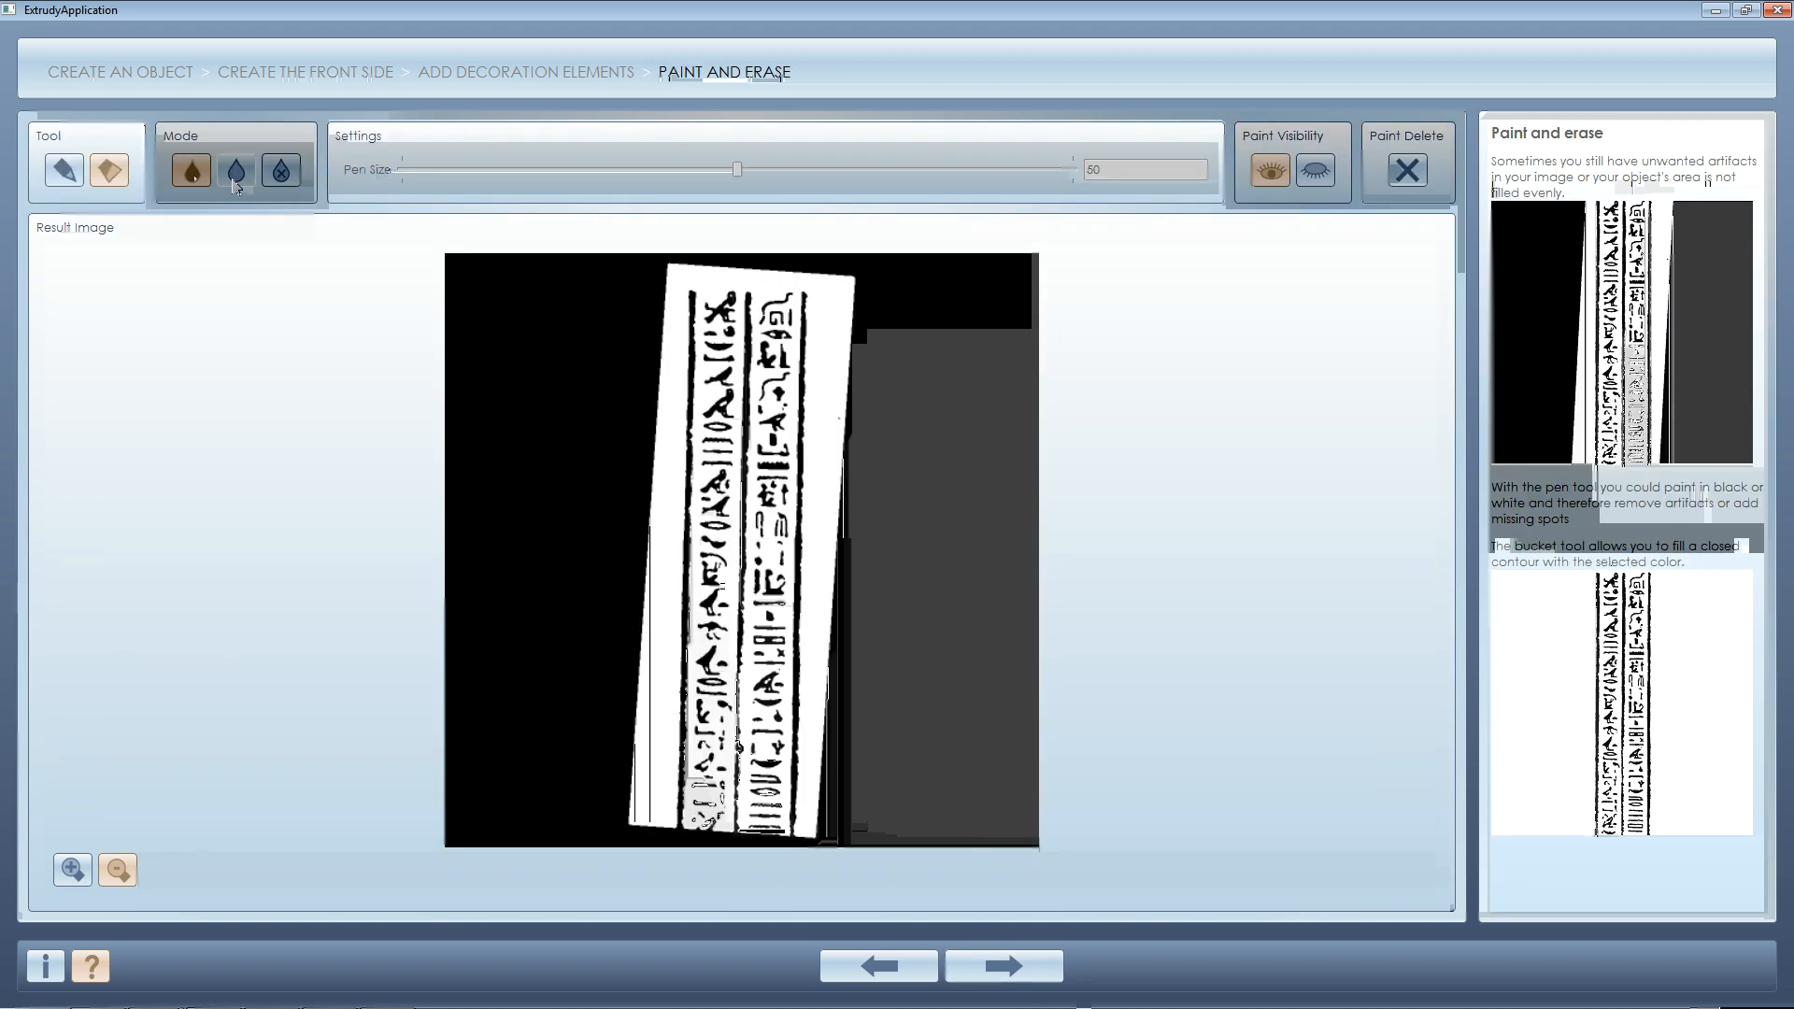
left_click(552, 334)
- Erase the stray speck beside the inscription with the white pen, including any black paint applied over it
left_click(191, 170)
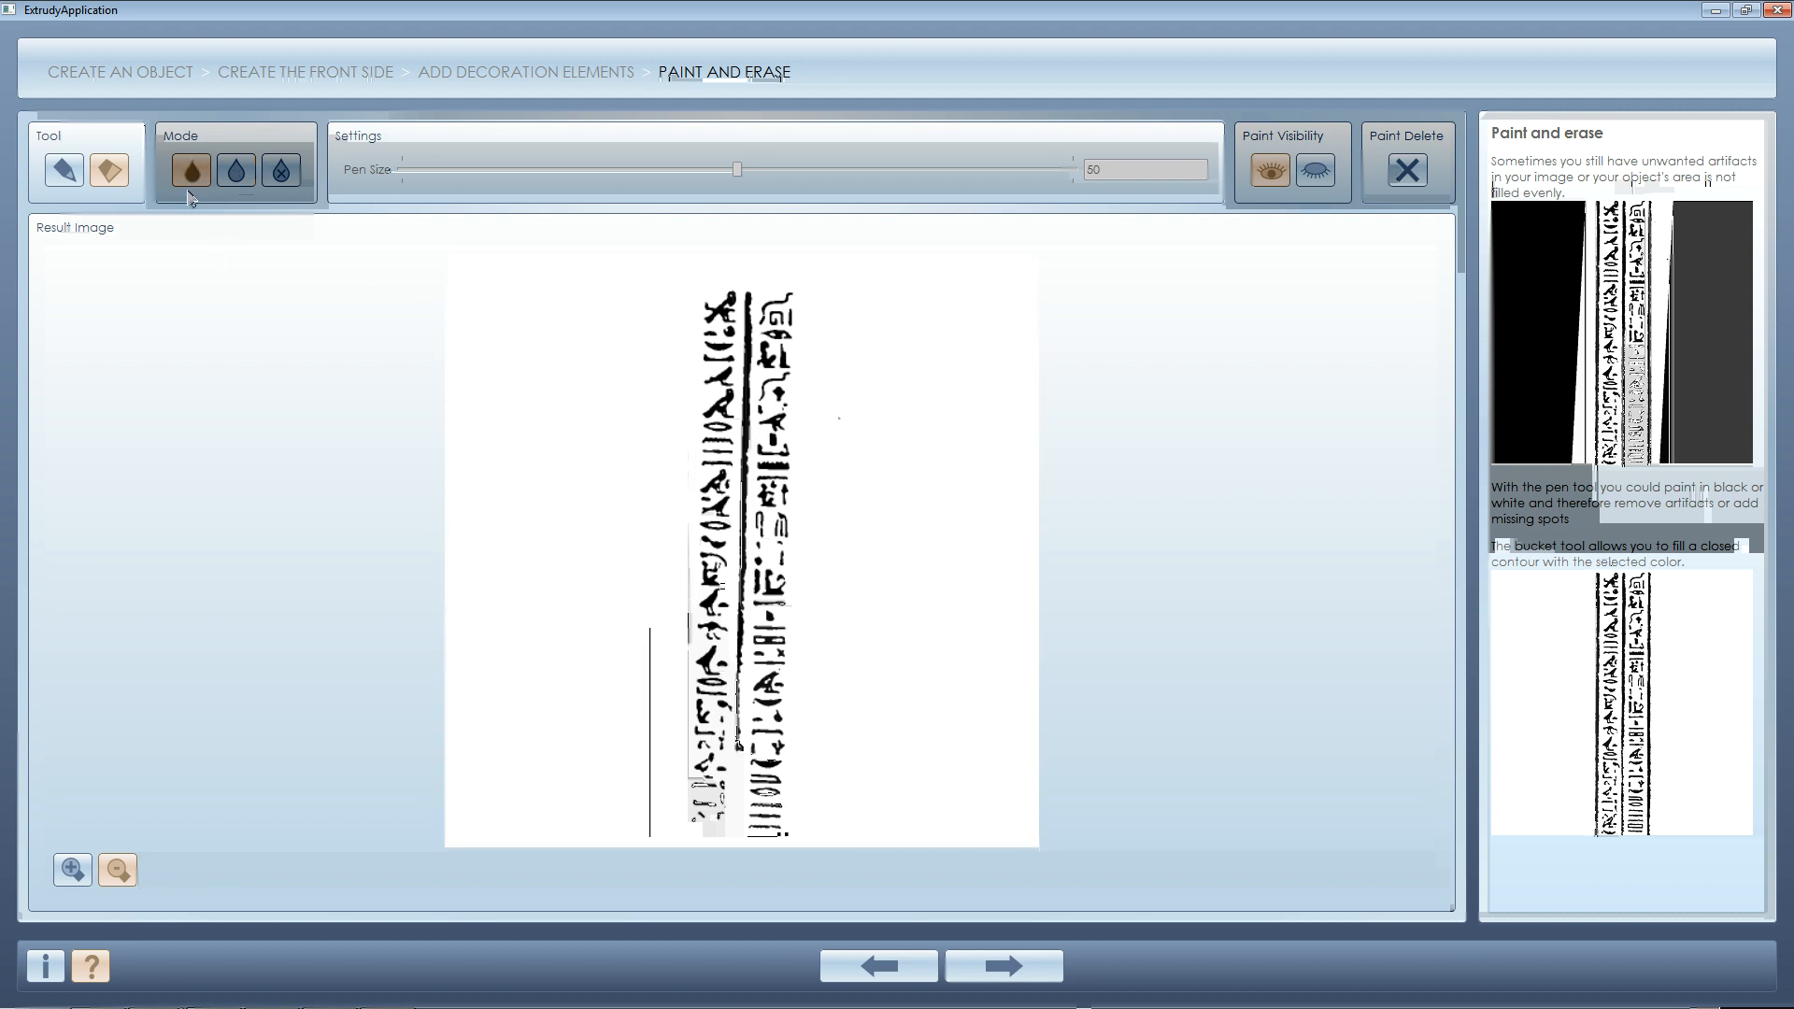
left_click(66, 170)
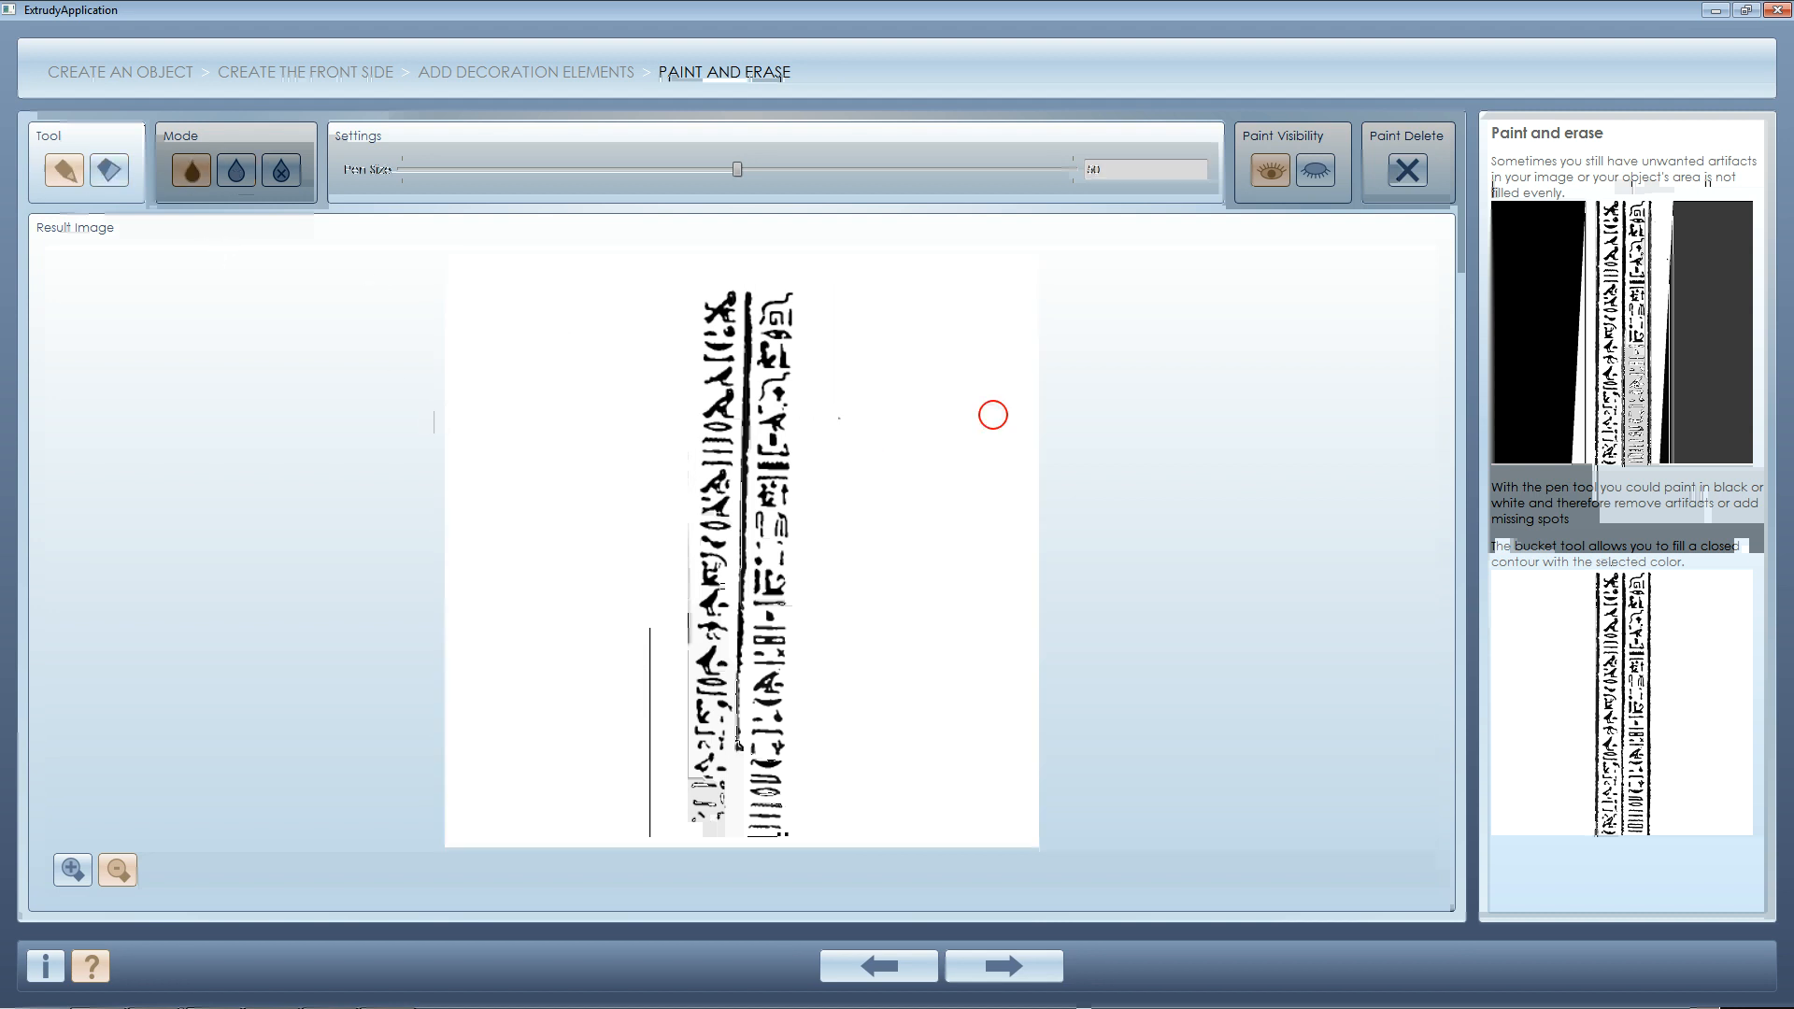
left_click(841, 423)
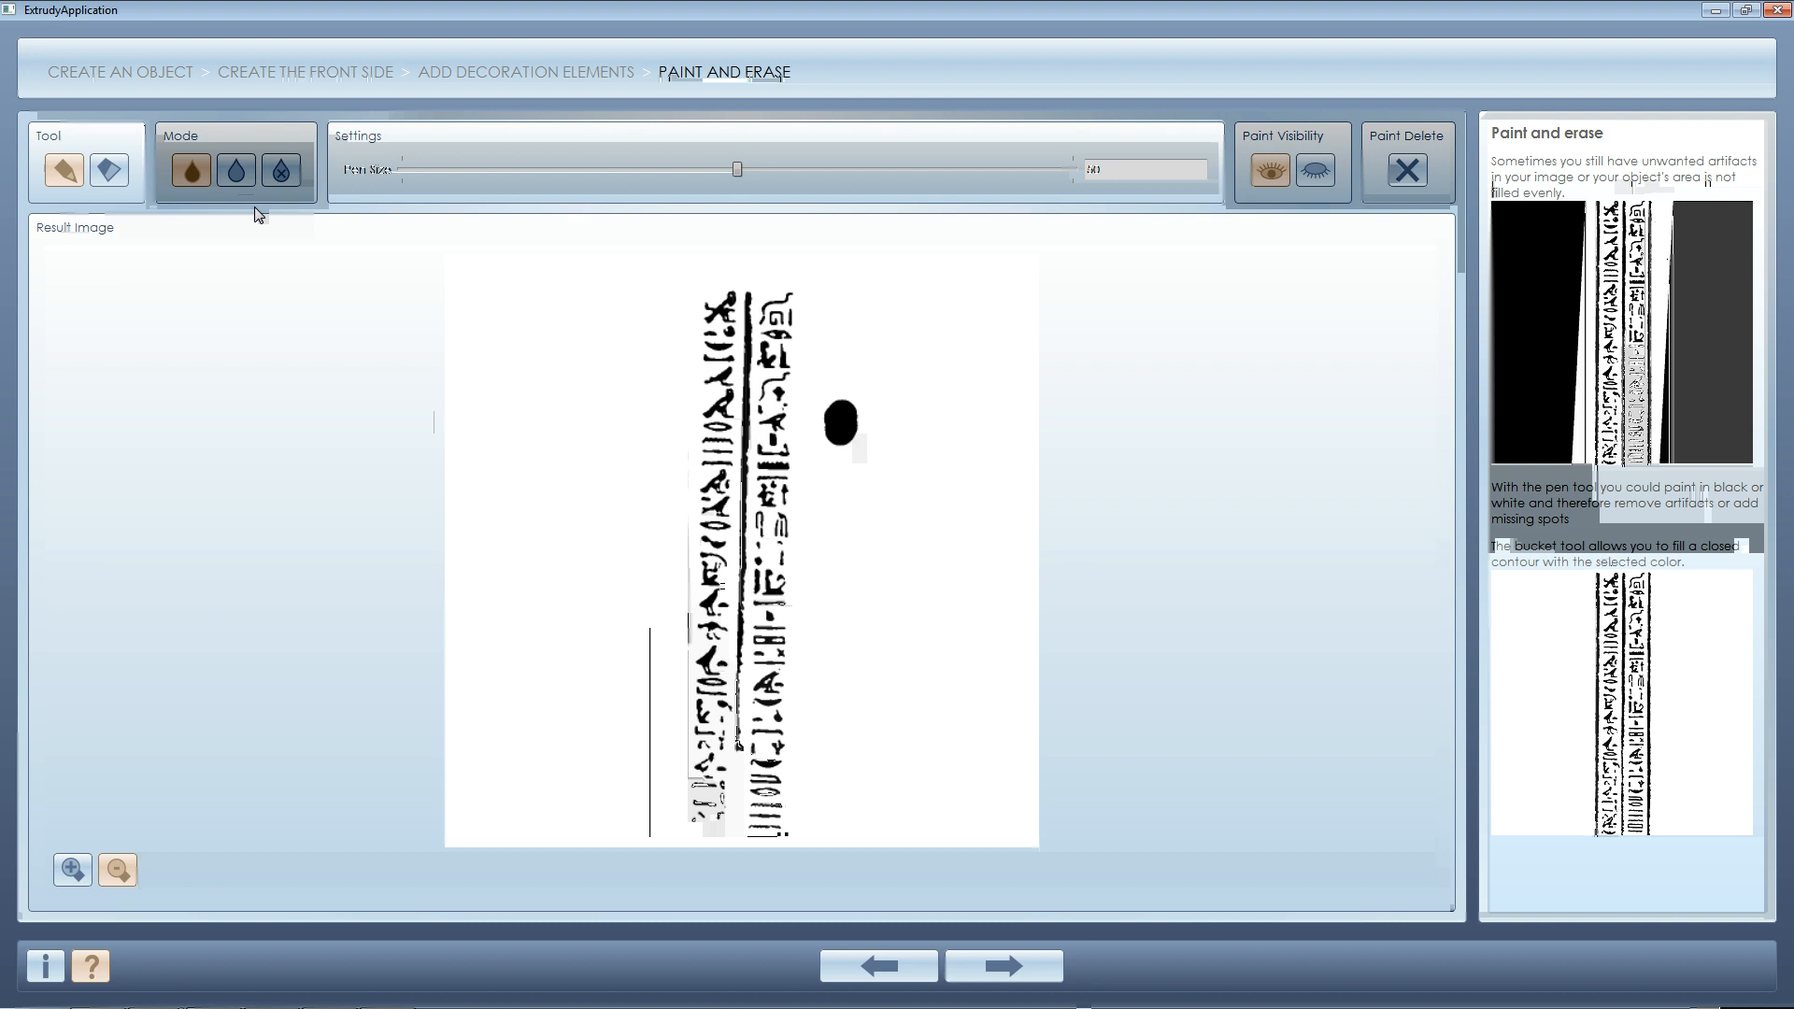
left_click(236, 170)
left_click_drag(859, 400, 841, 422)
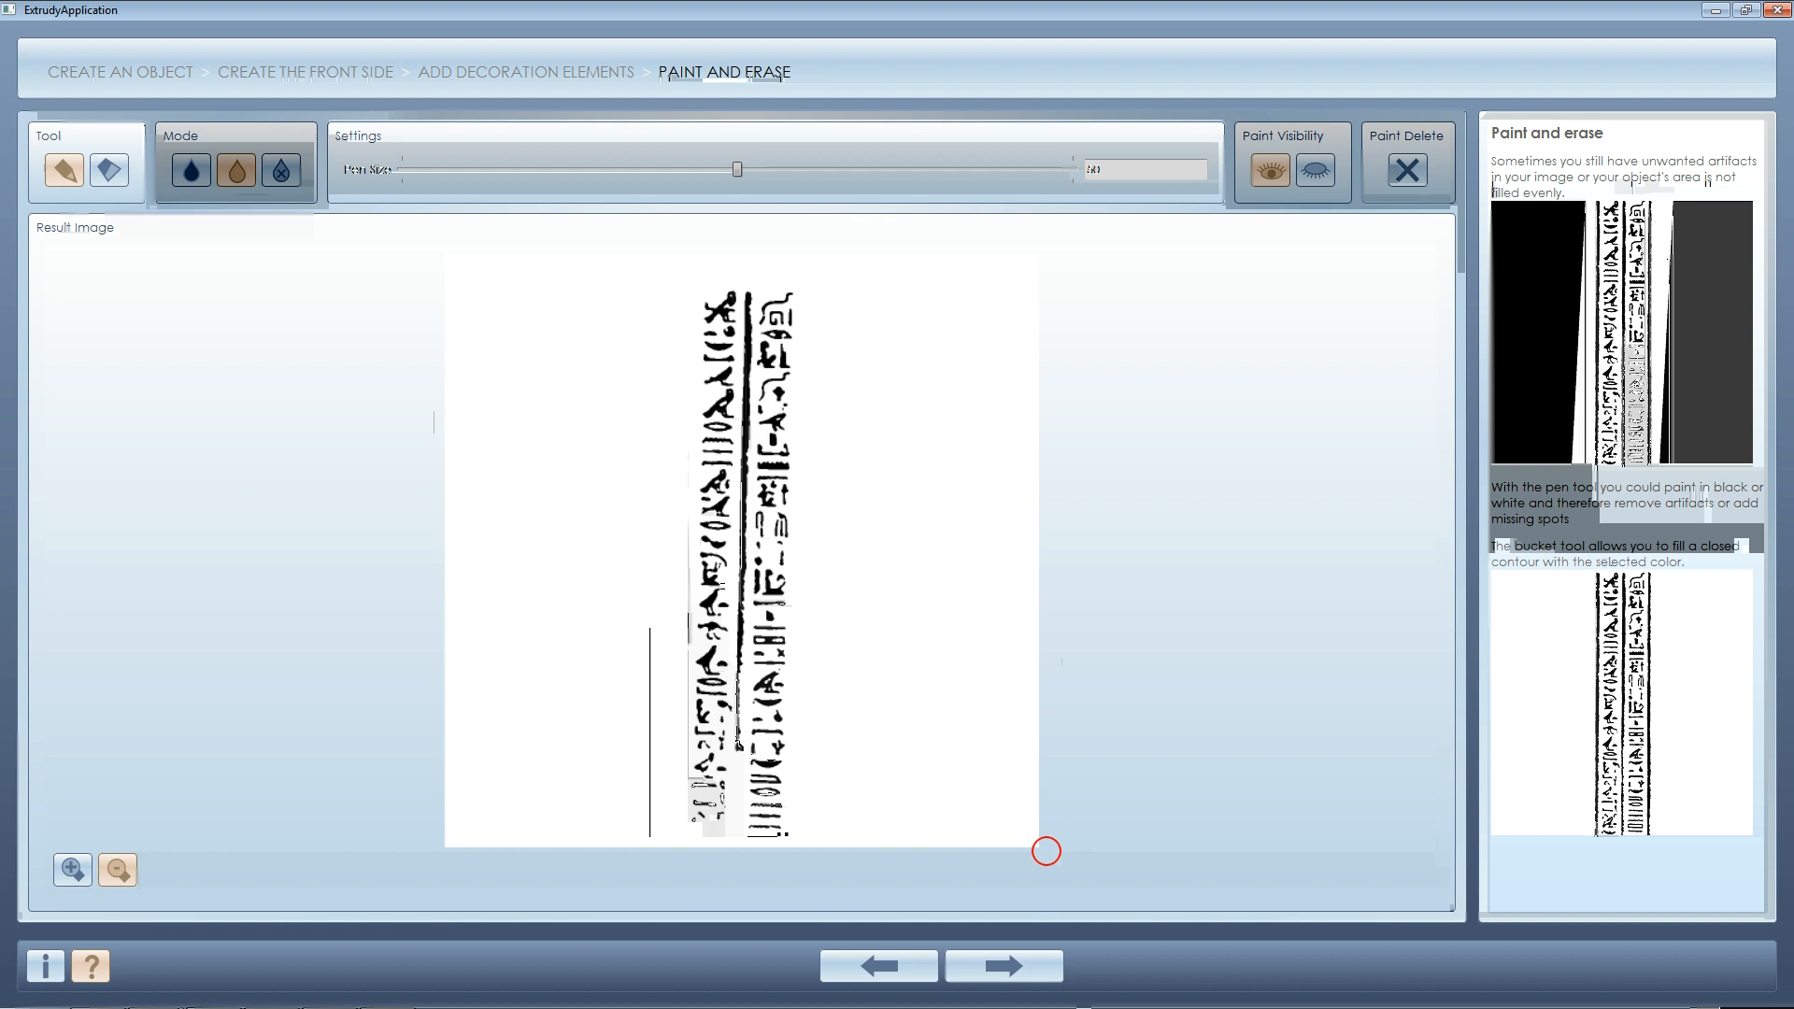
- Compare the flat engraving type with the rounded one and finish the decoration element with the rounded type
left_click(1026, 970)
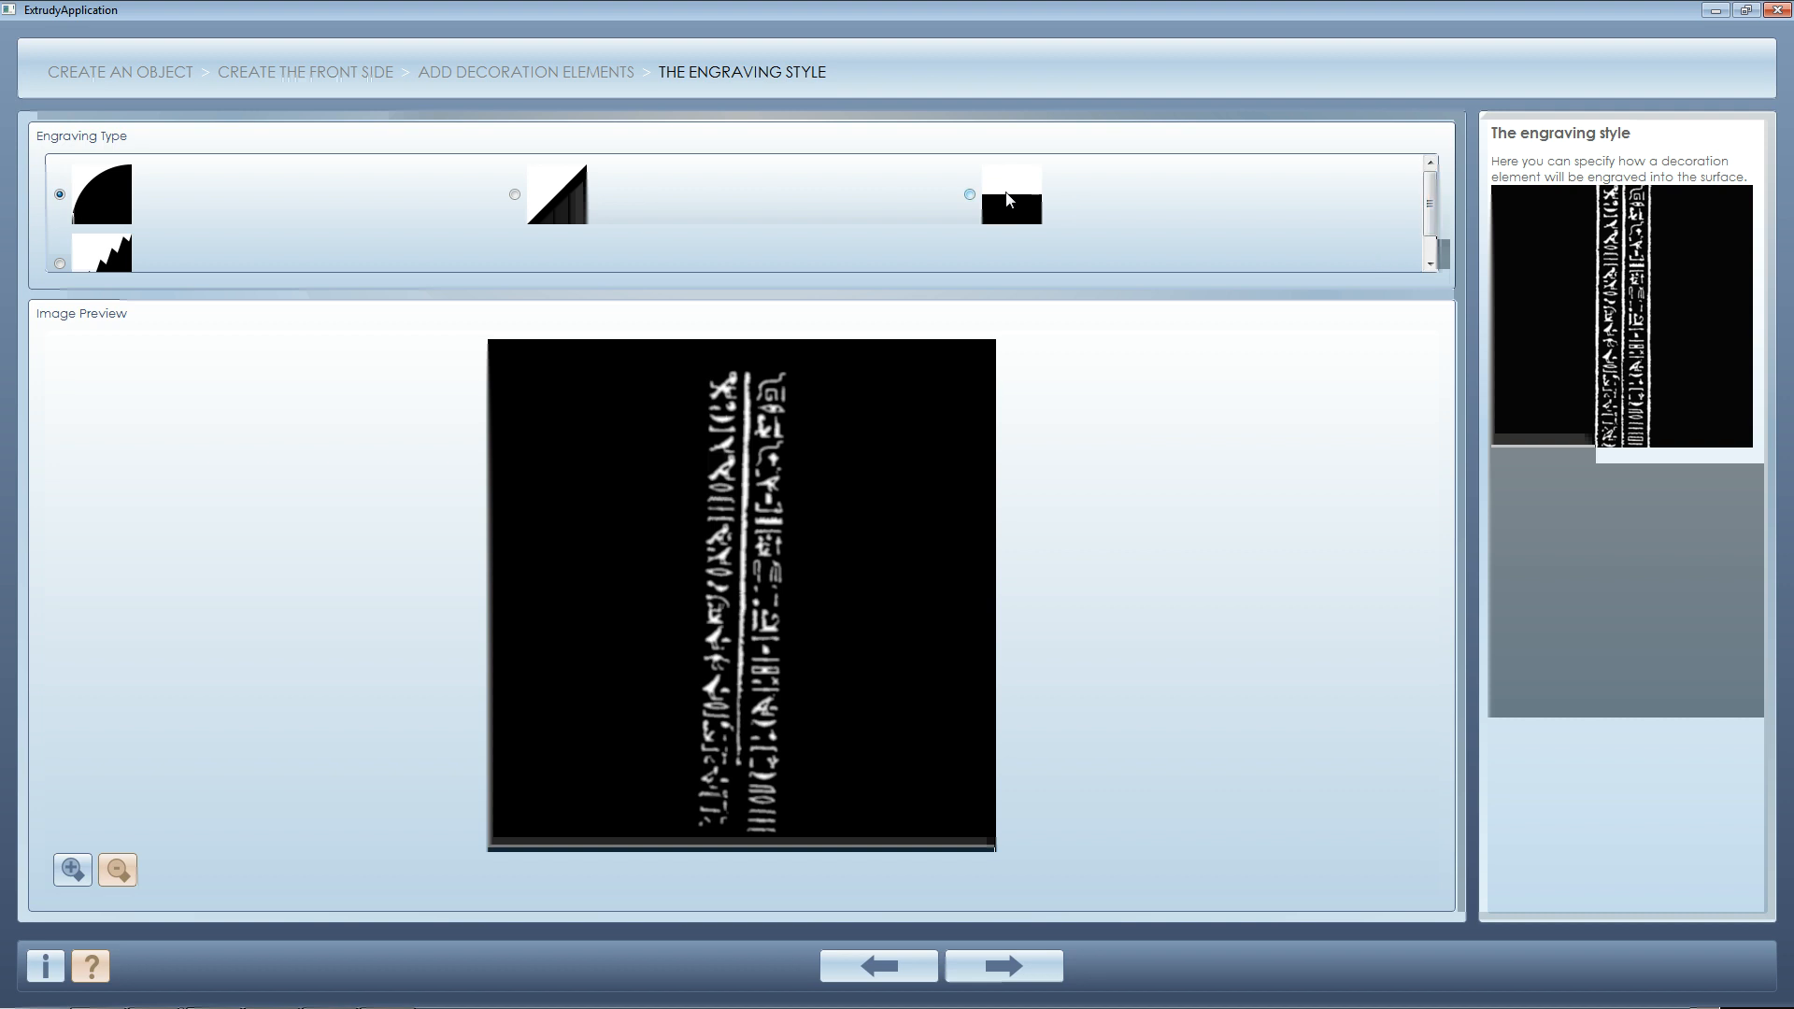
left_click(1012, 199)
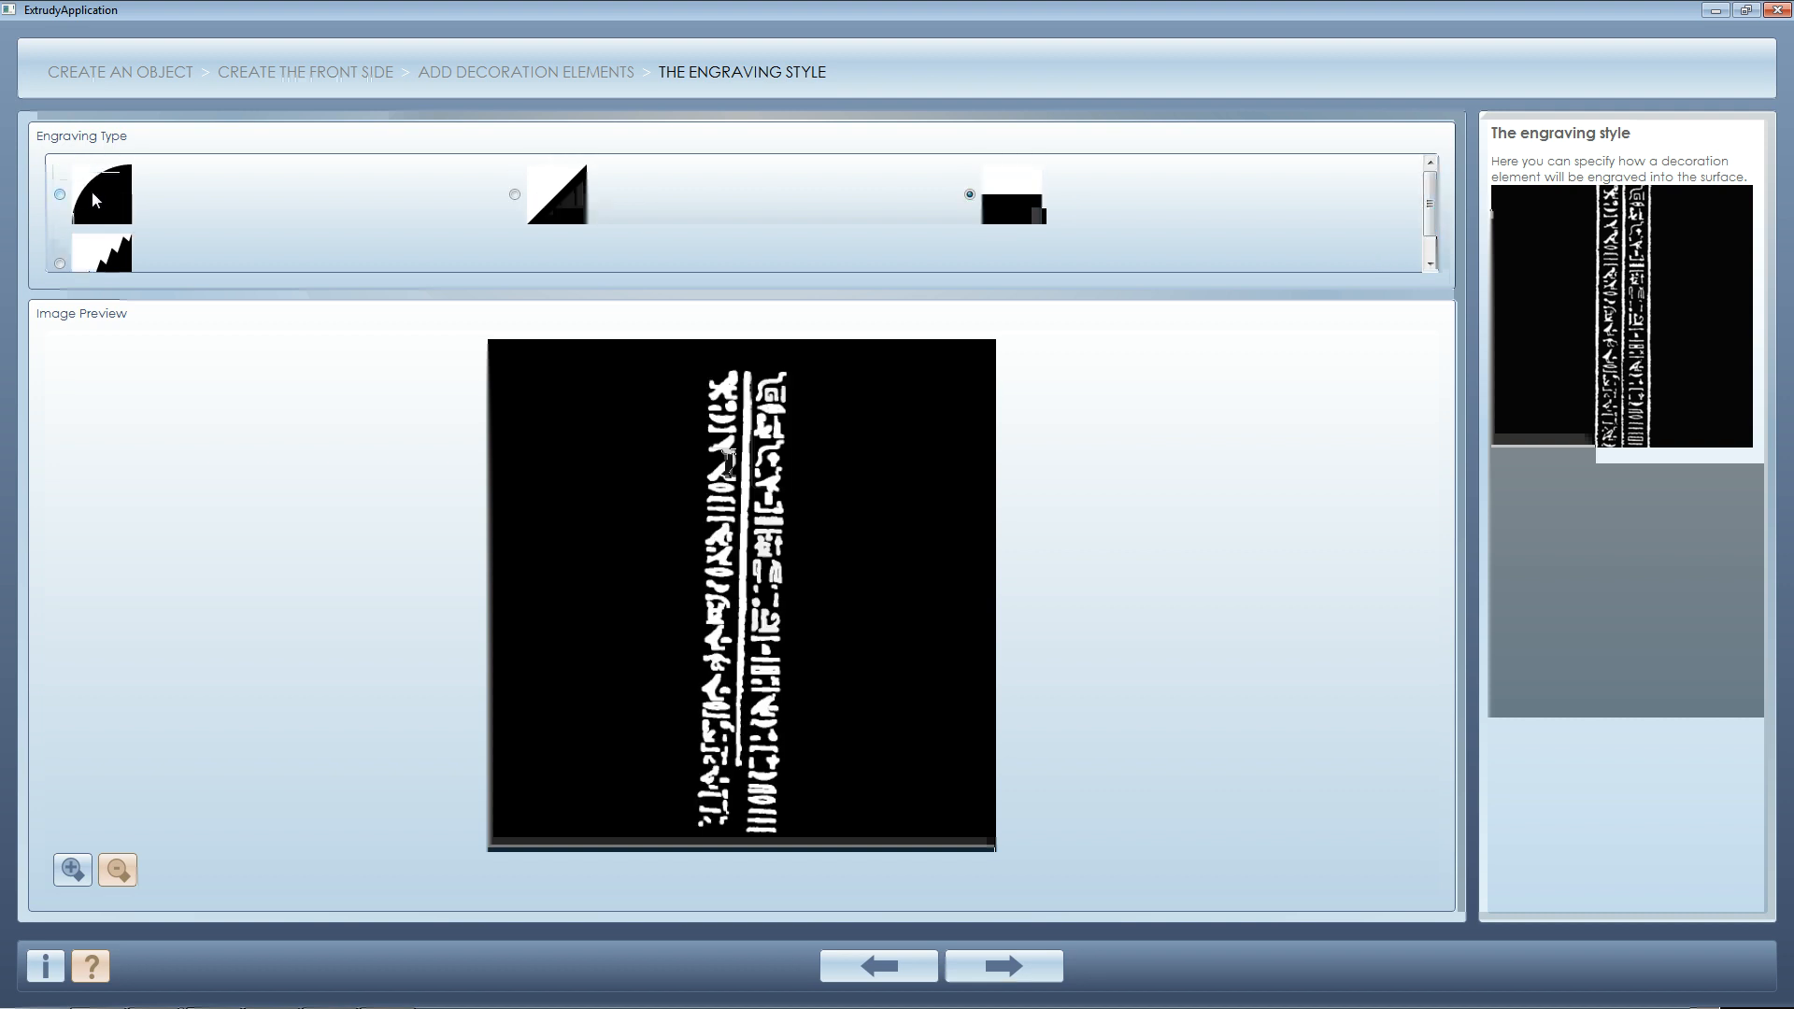
left_click(60, 194)
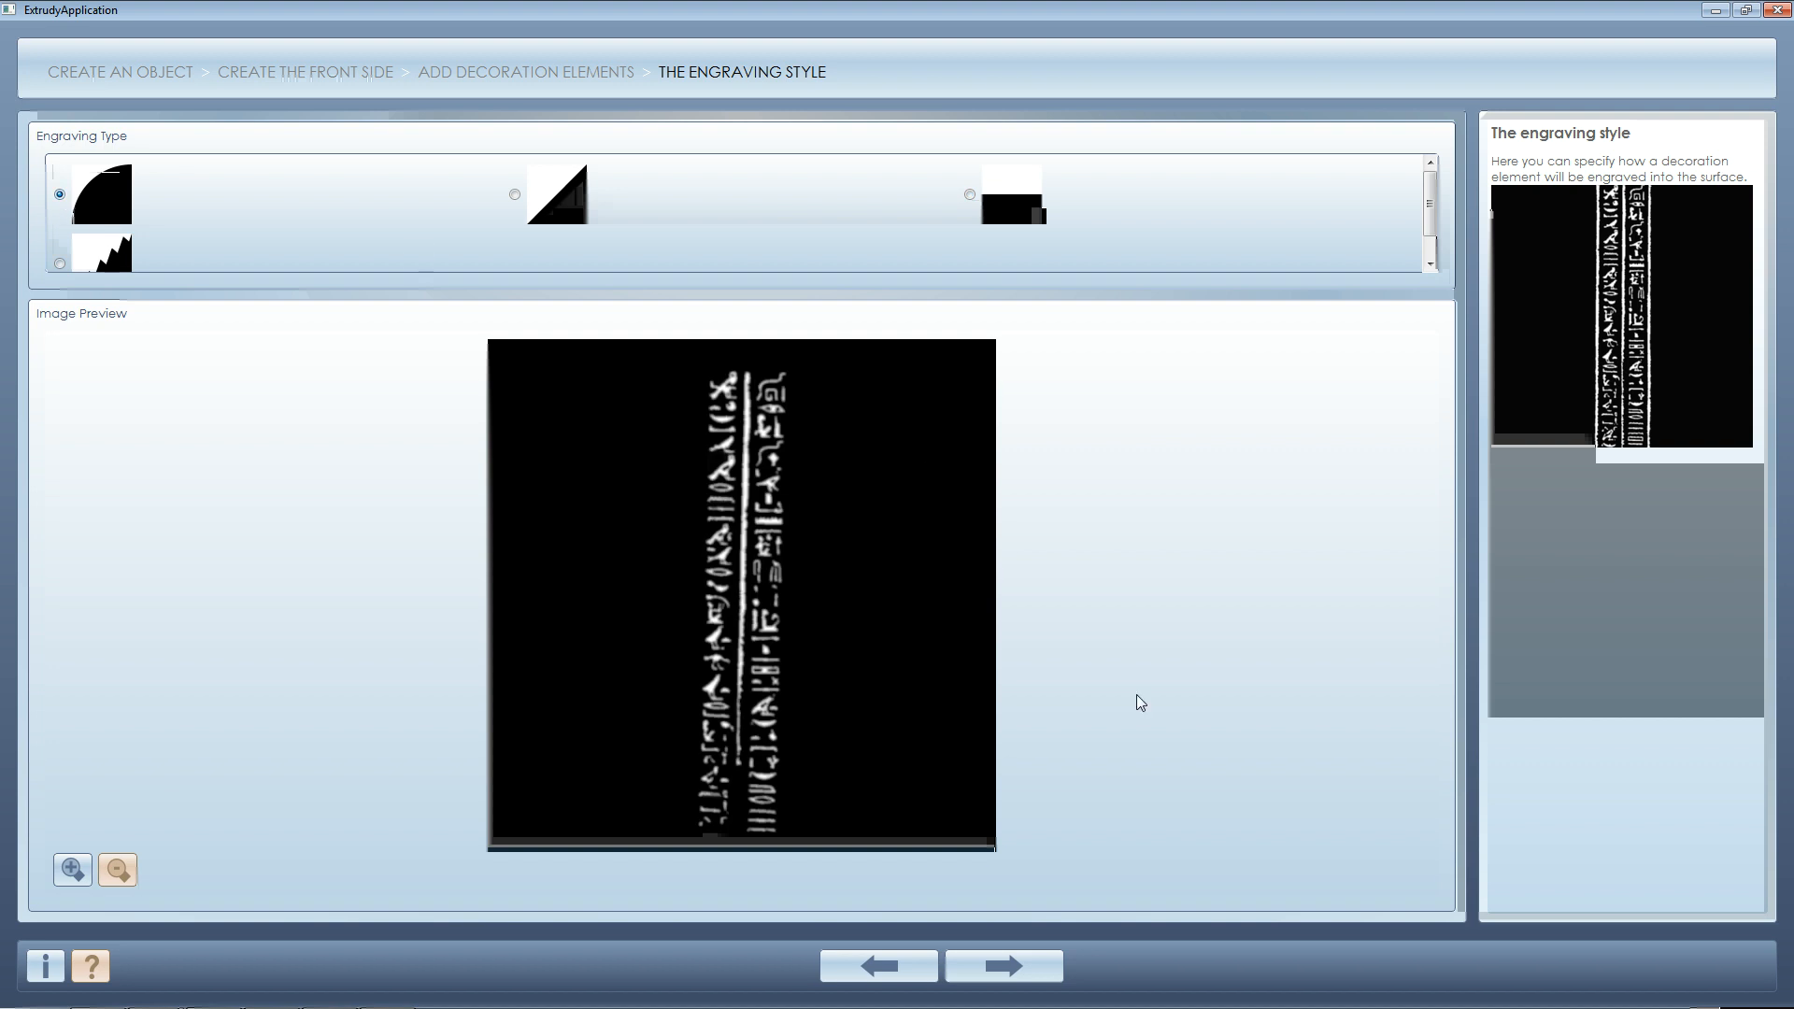
left_click(1026, 967)
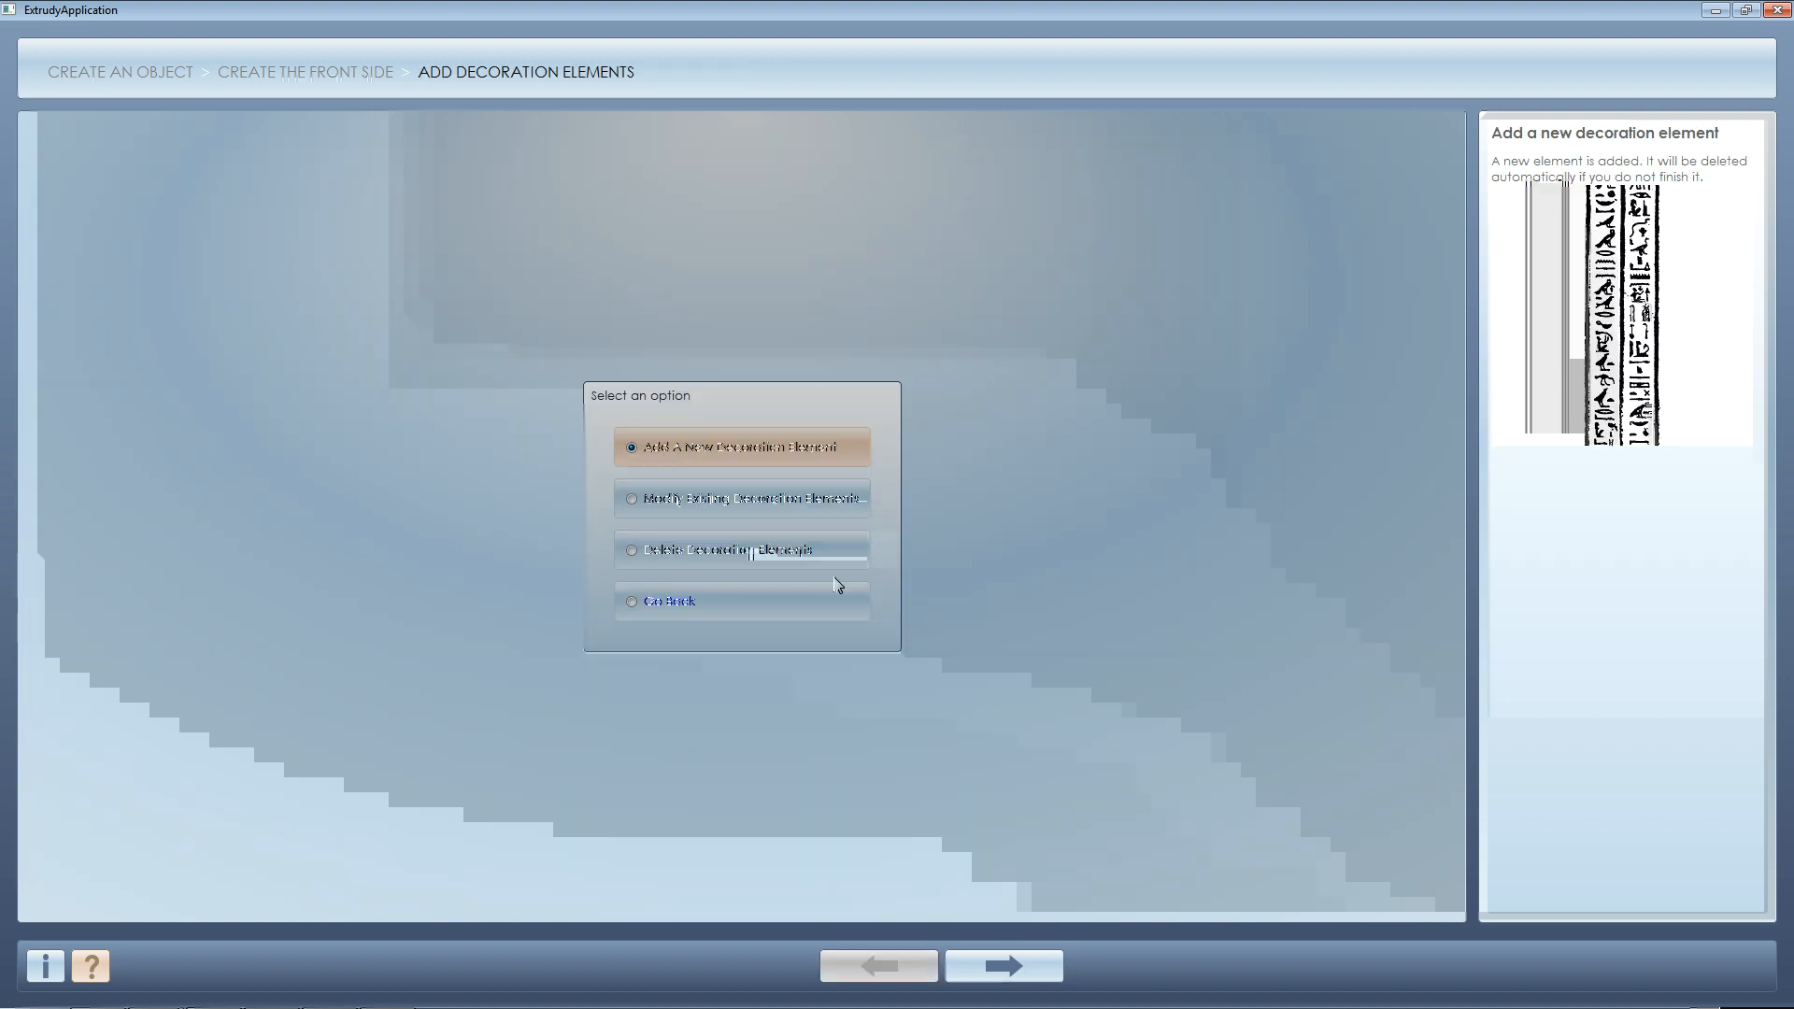
- Leave the decoration elements and open the Compose Surface And Decorations stage of the front side
left_click(730, 603)
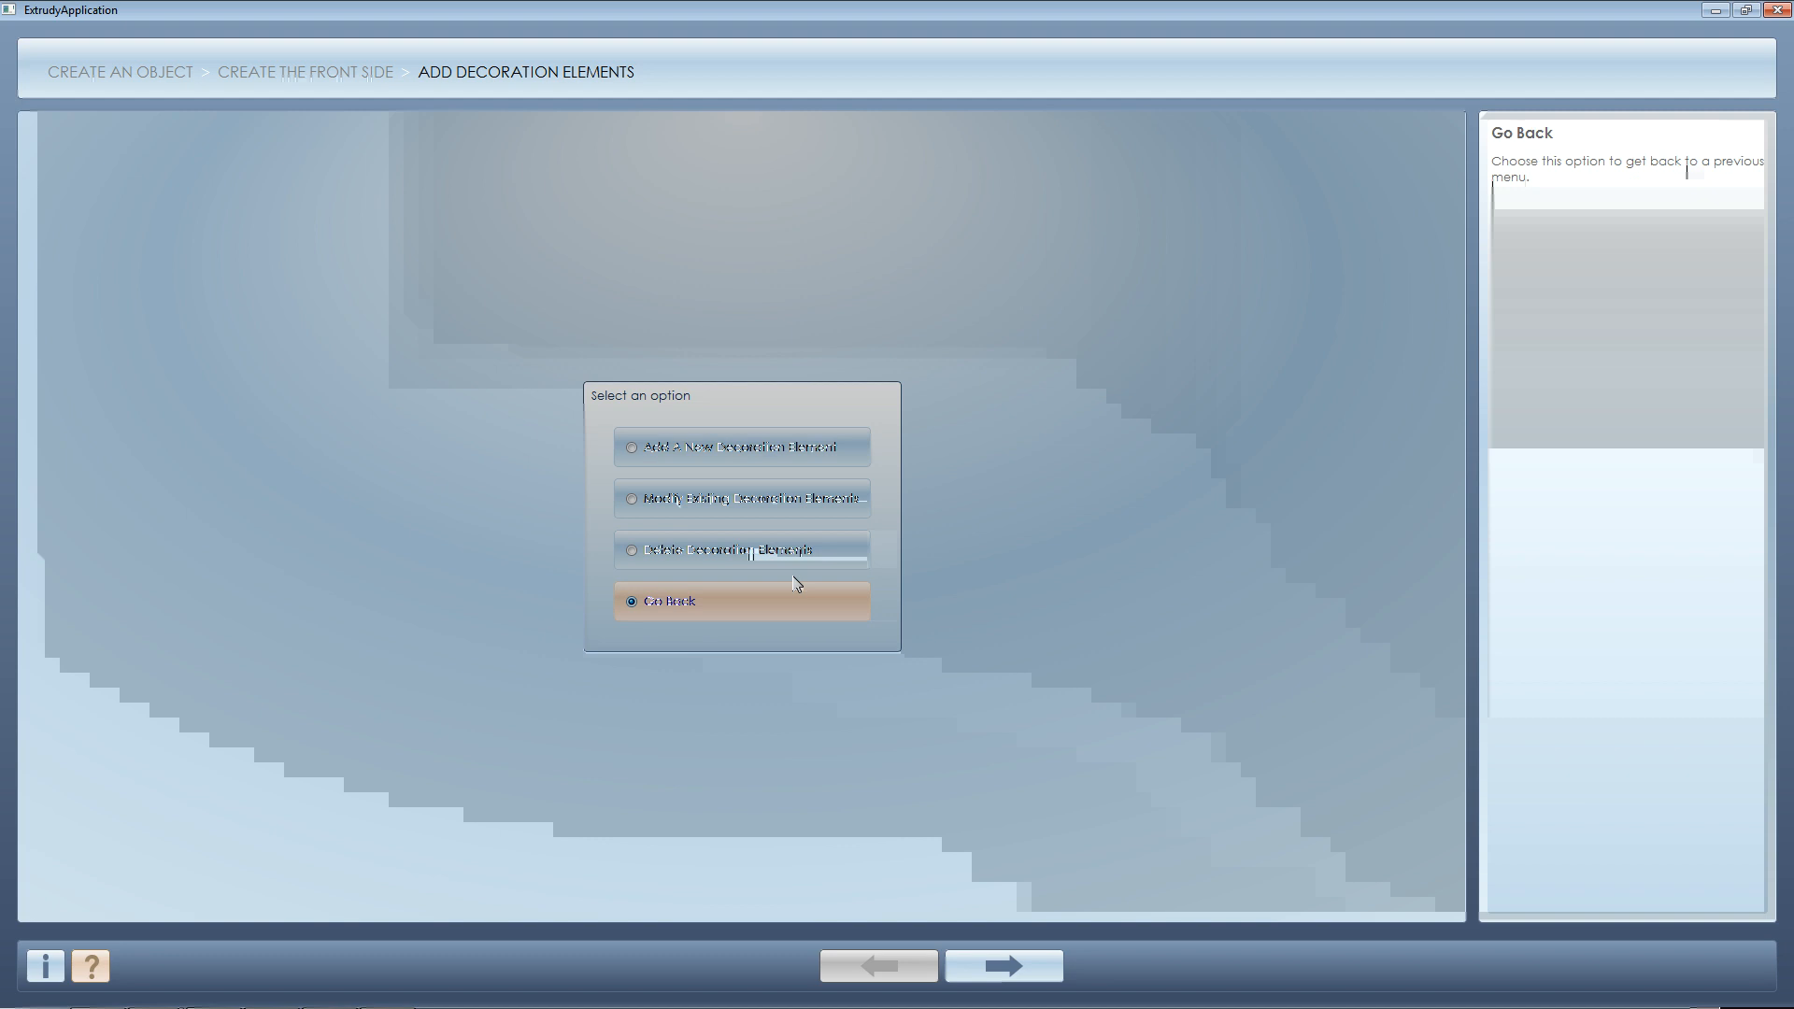
left_click(1034, 968)
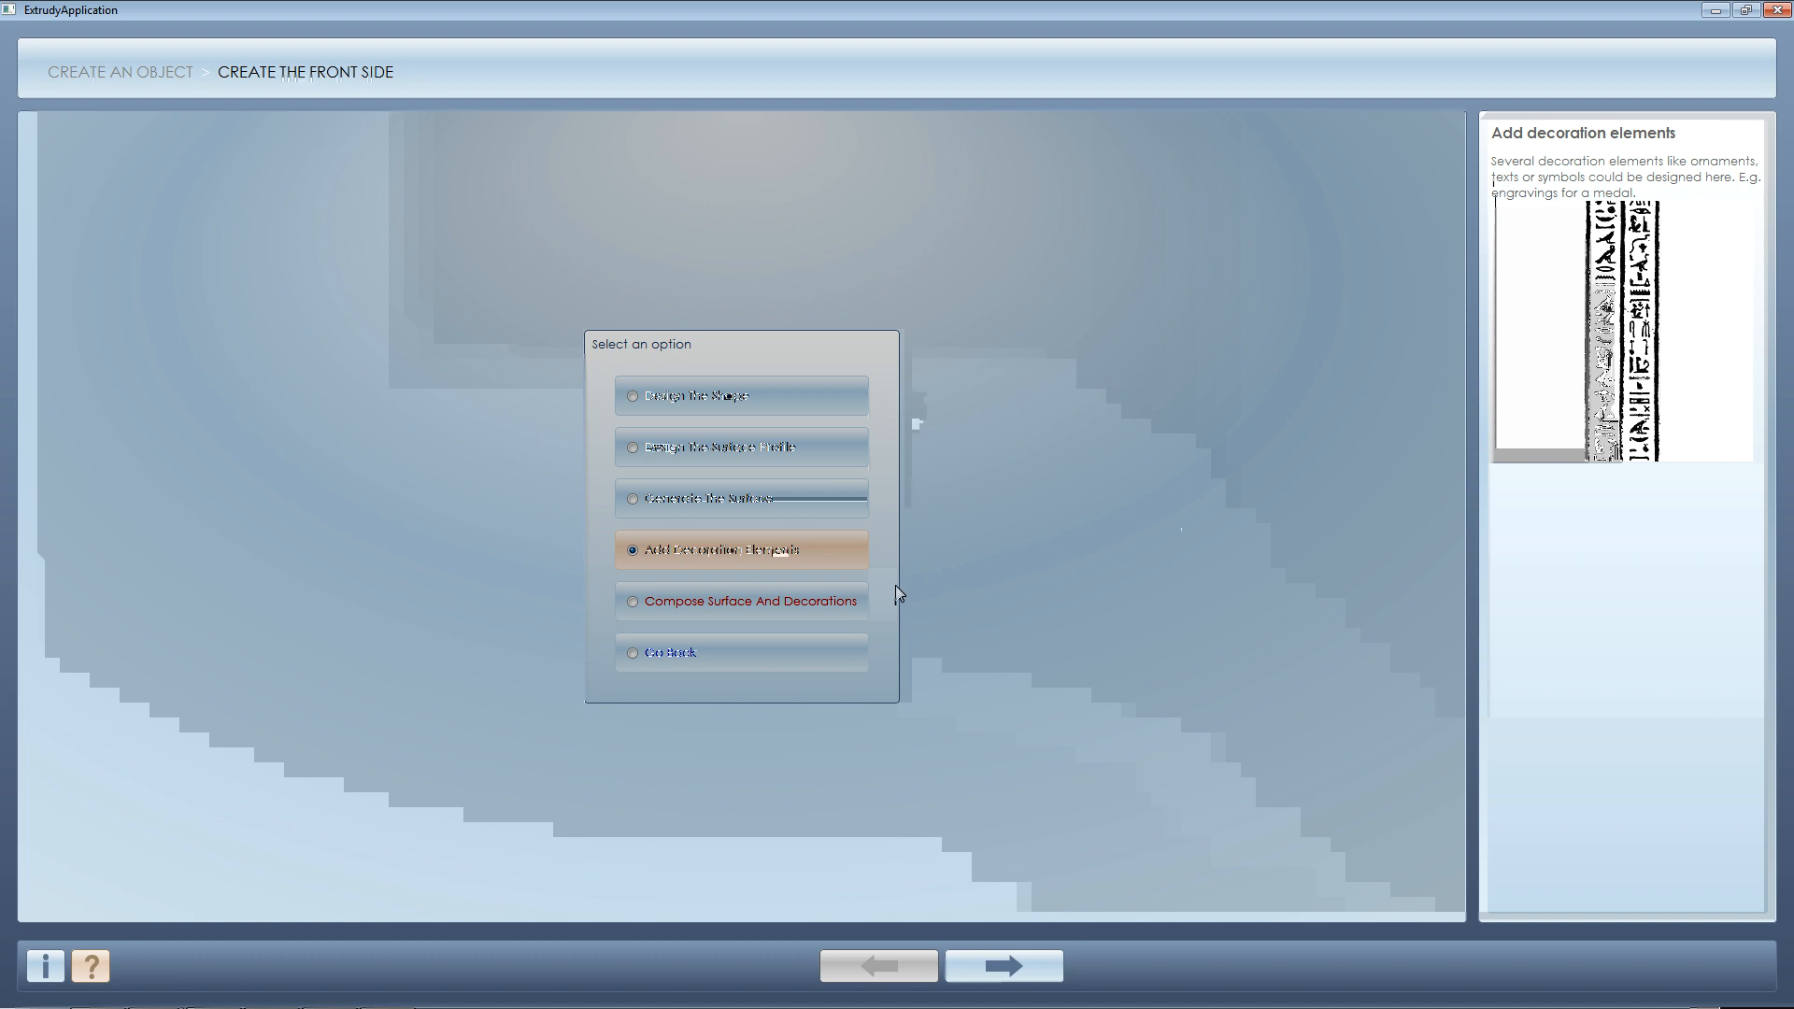
left_click(817, 607)
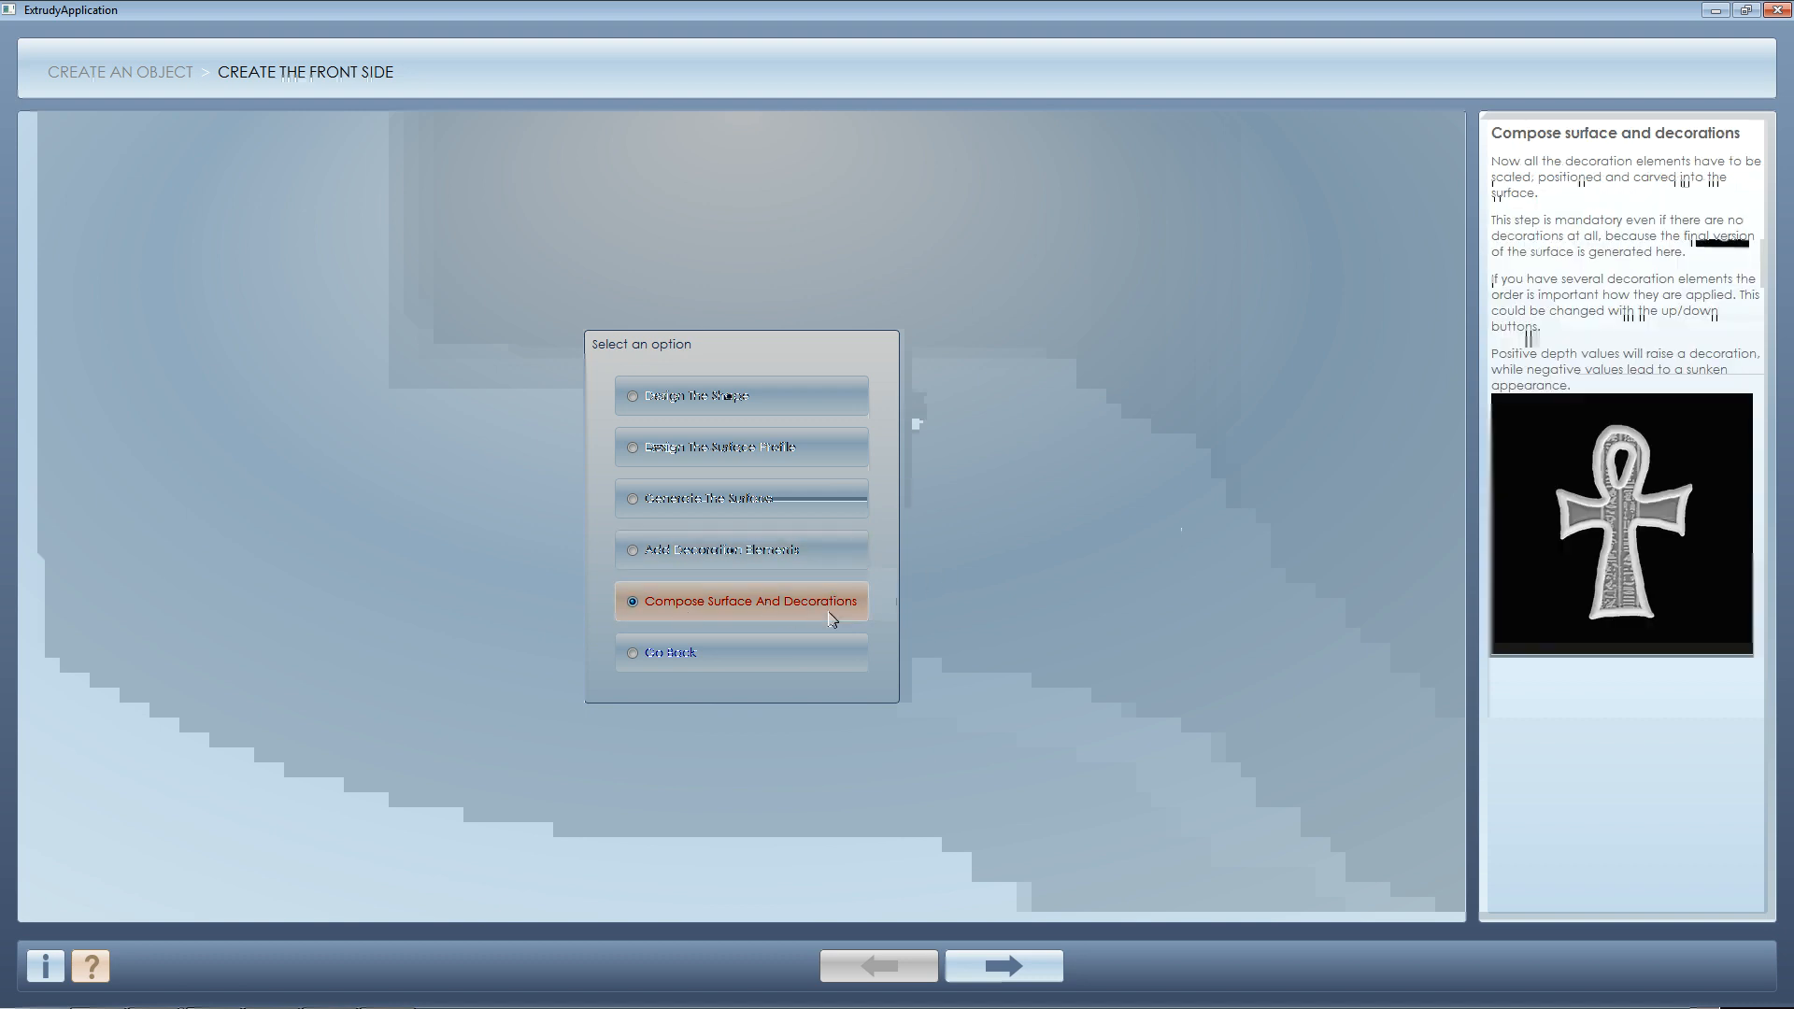
double_click(831, 618)
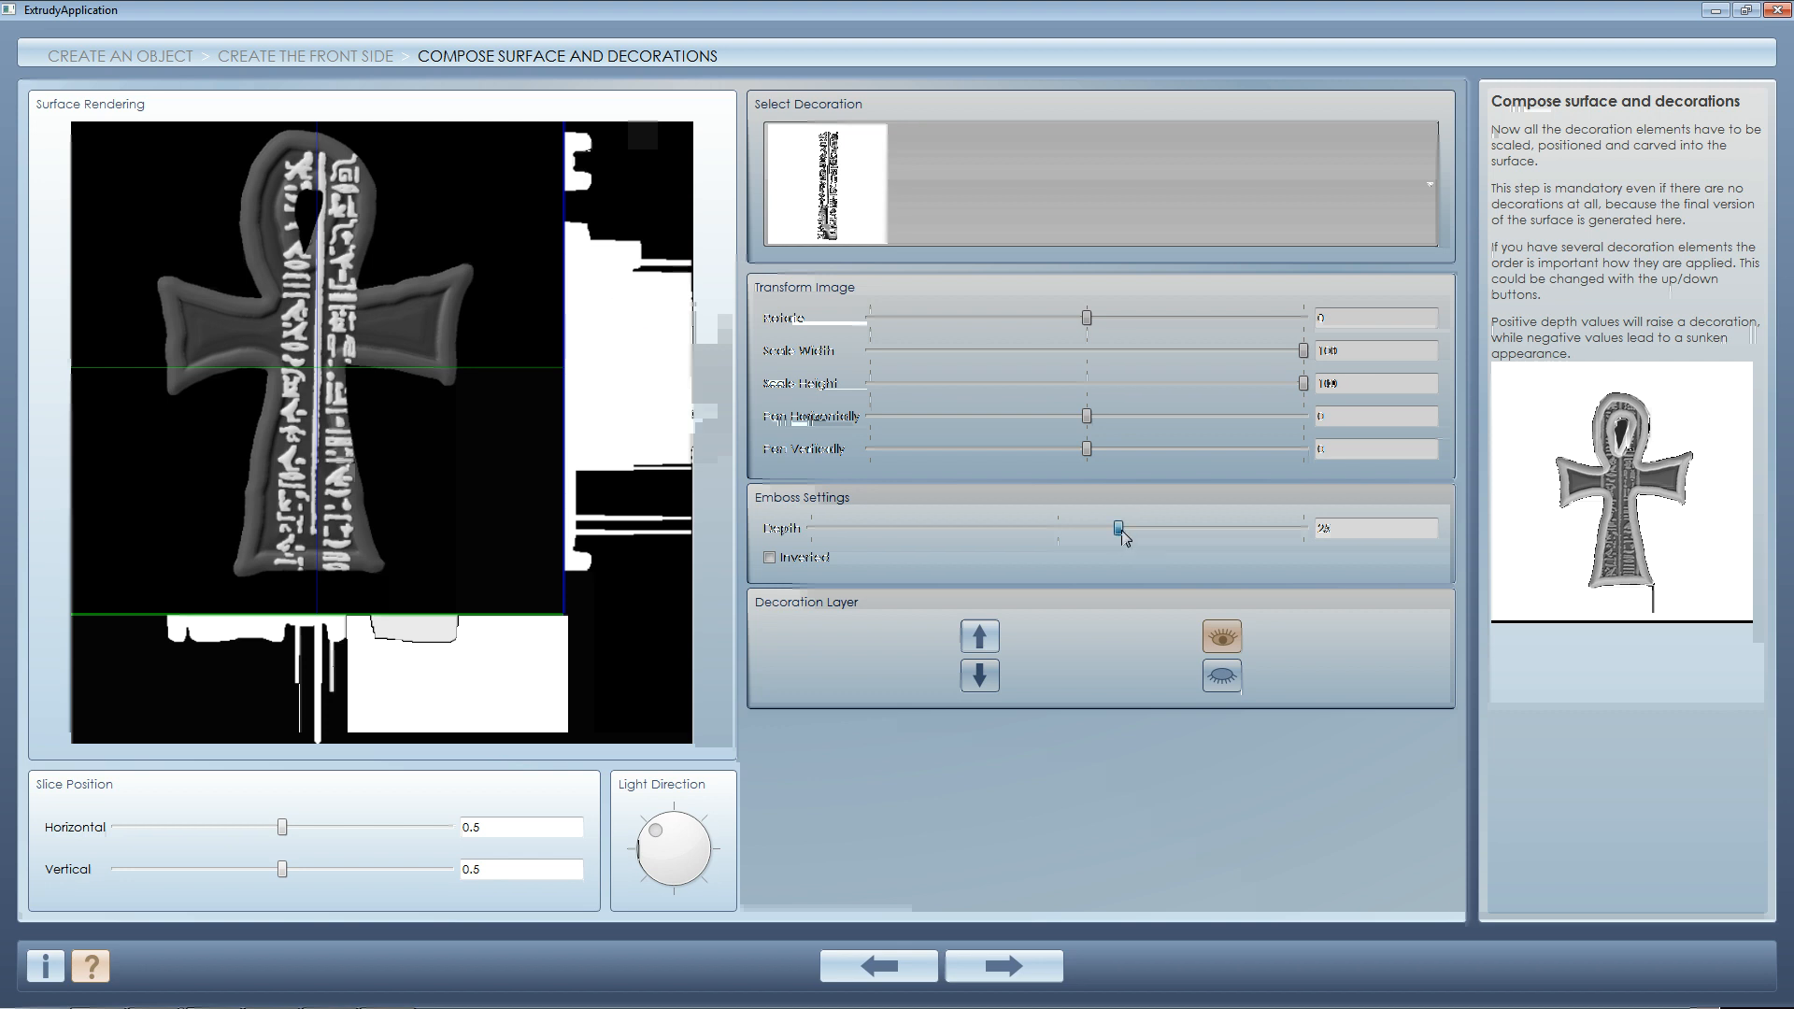
- Set the inscription decoration's emboss depth to 4 and its horizontal position to -3, keeping its full scale width
left_click_drag(1124, 537, 1068, 534)
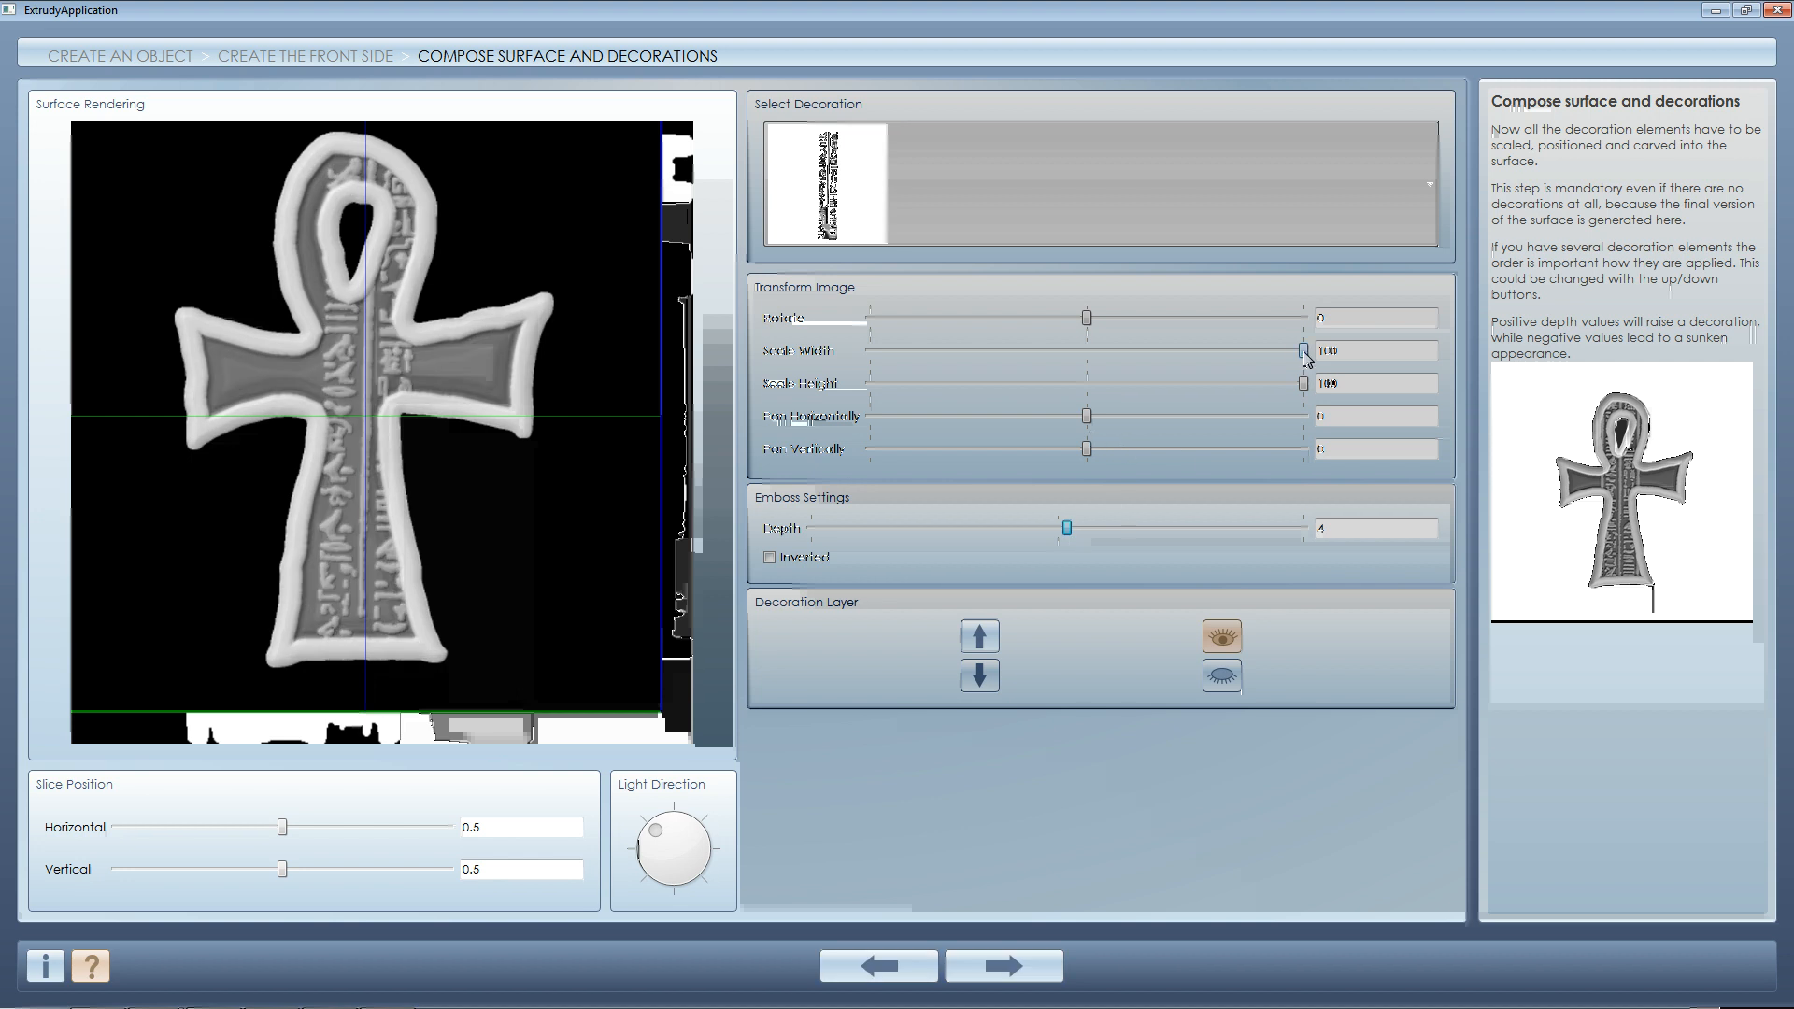
left_click_drag(1305, 358, 1319, 358)
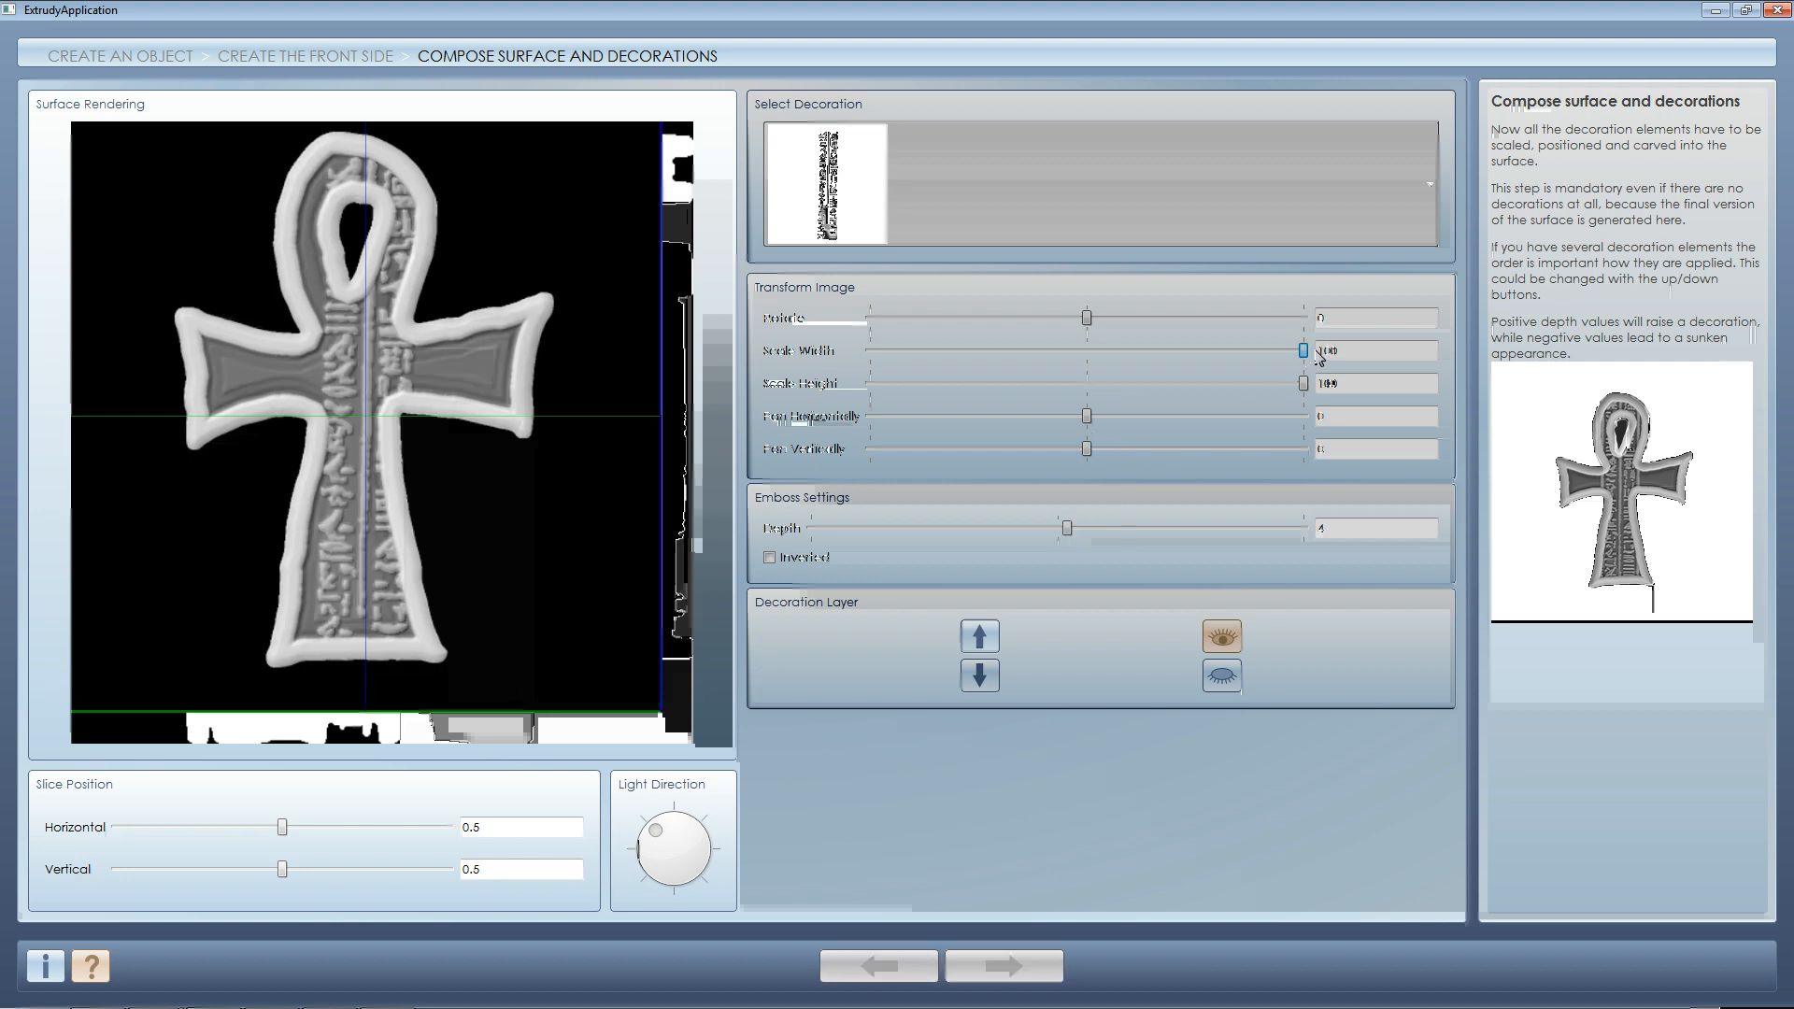
left_click_drag(1091, 420, 1082, 419)
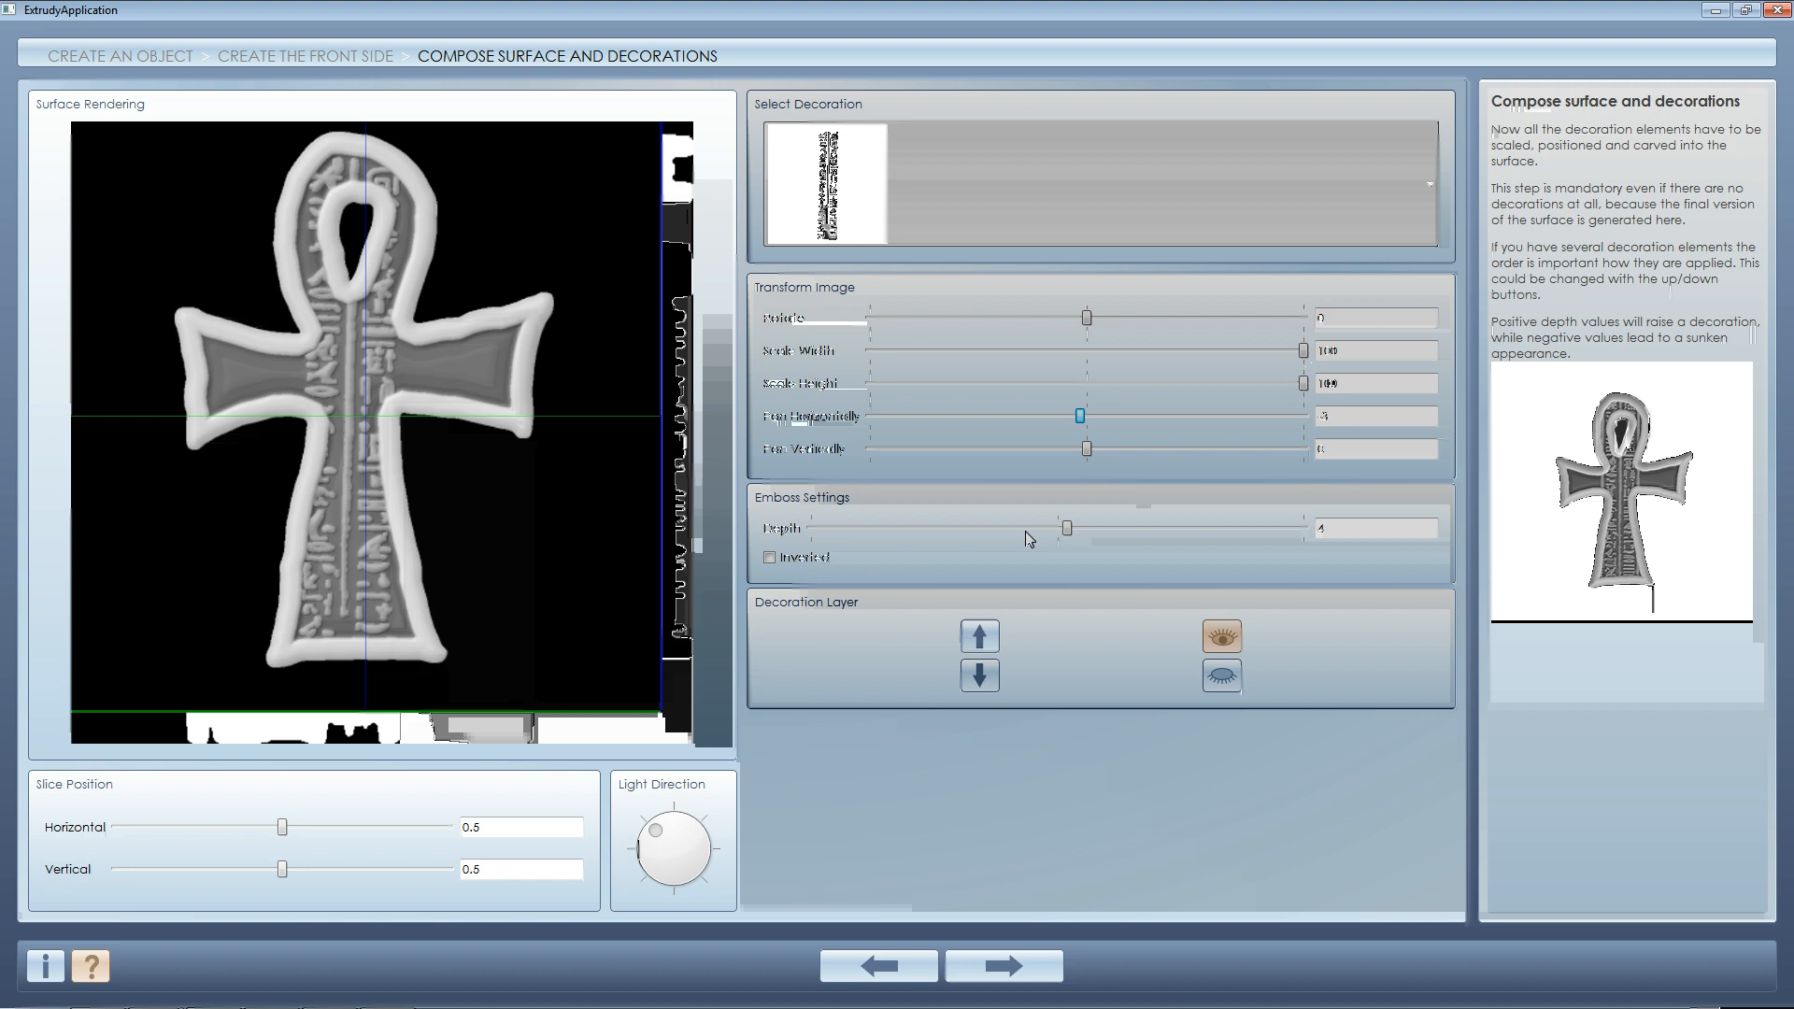
- Finish the front side, return to the object overview and open the back side with the Create Or Edit option
left_click(1023, 966)
left_click(789, 667)
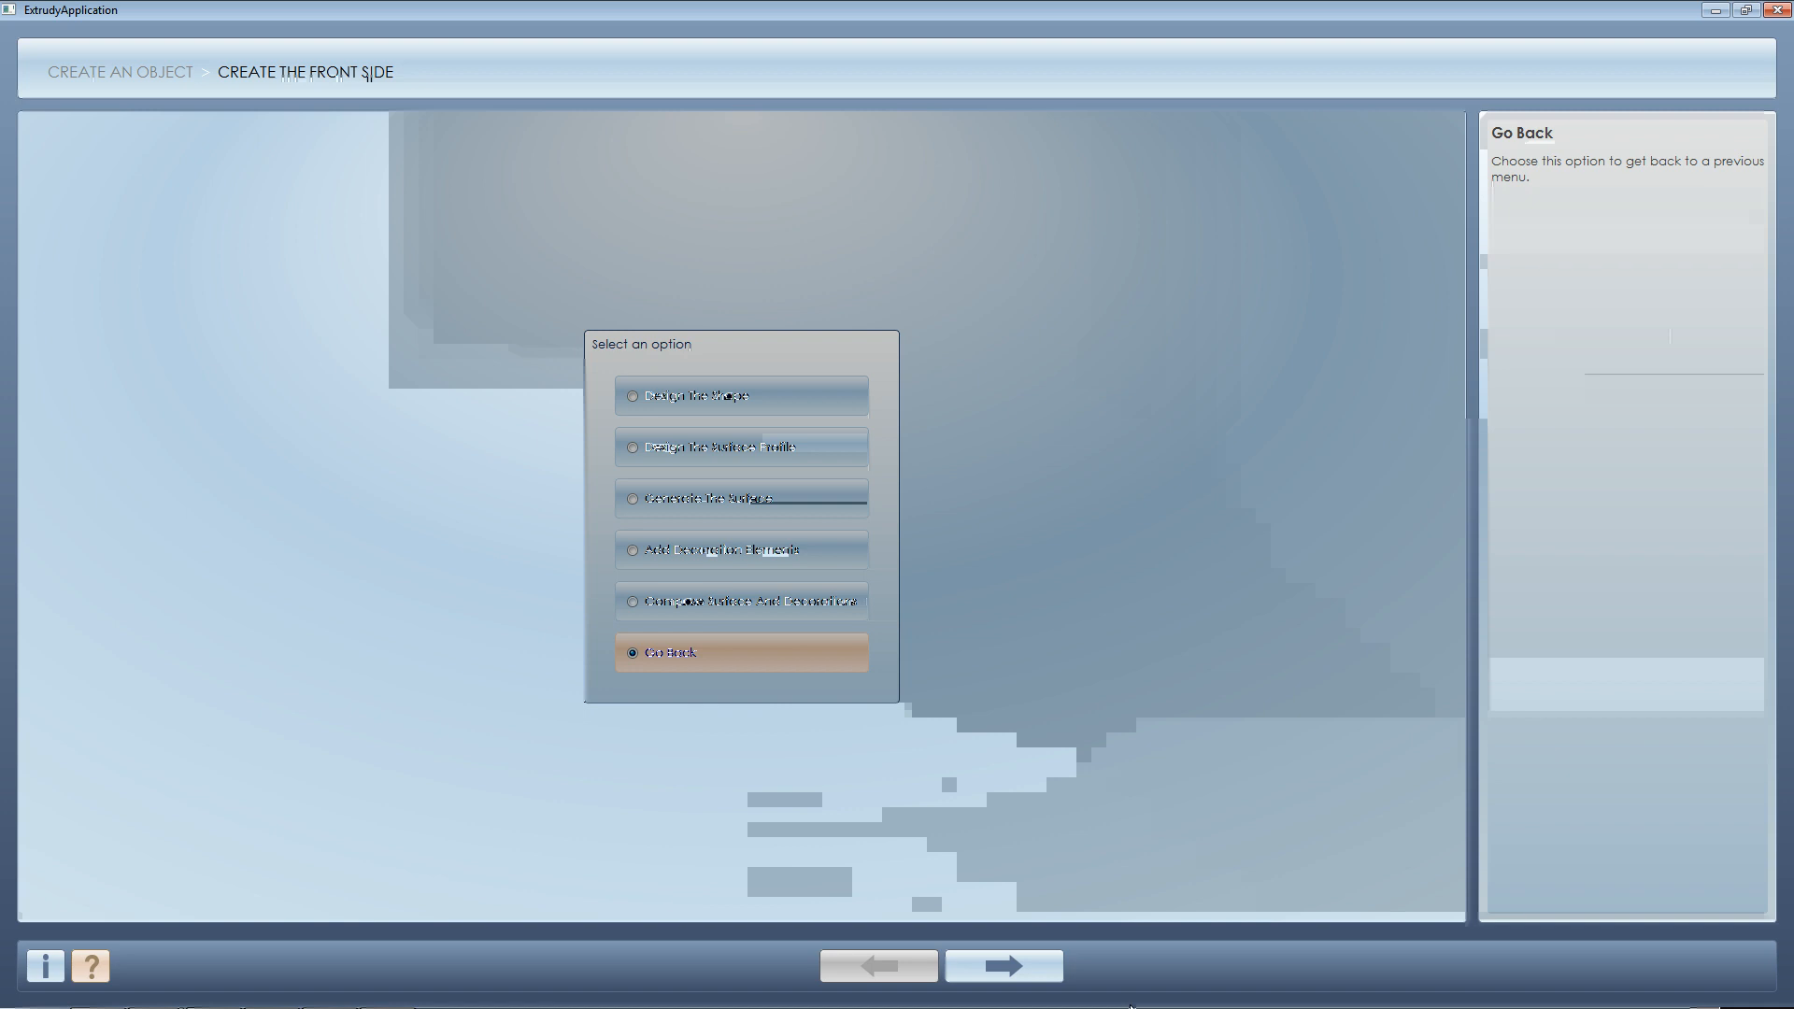
left_click(1031, 972)
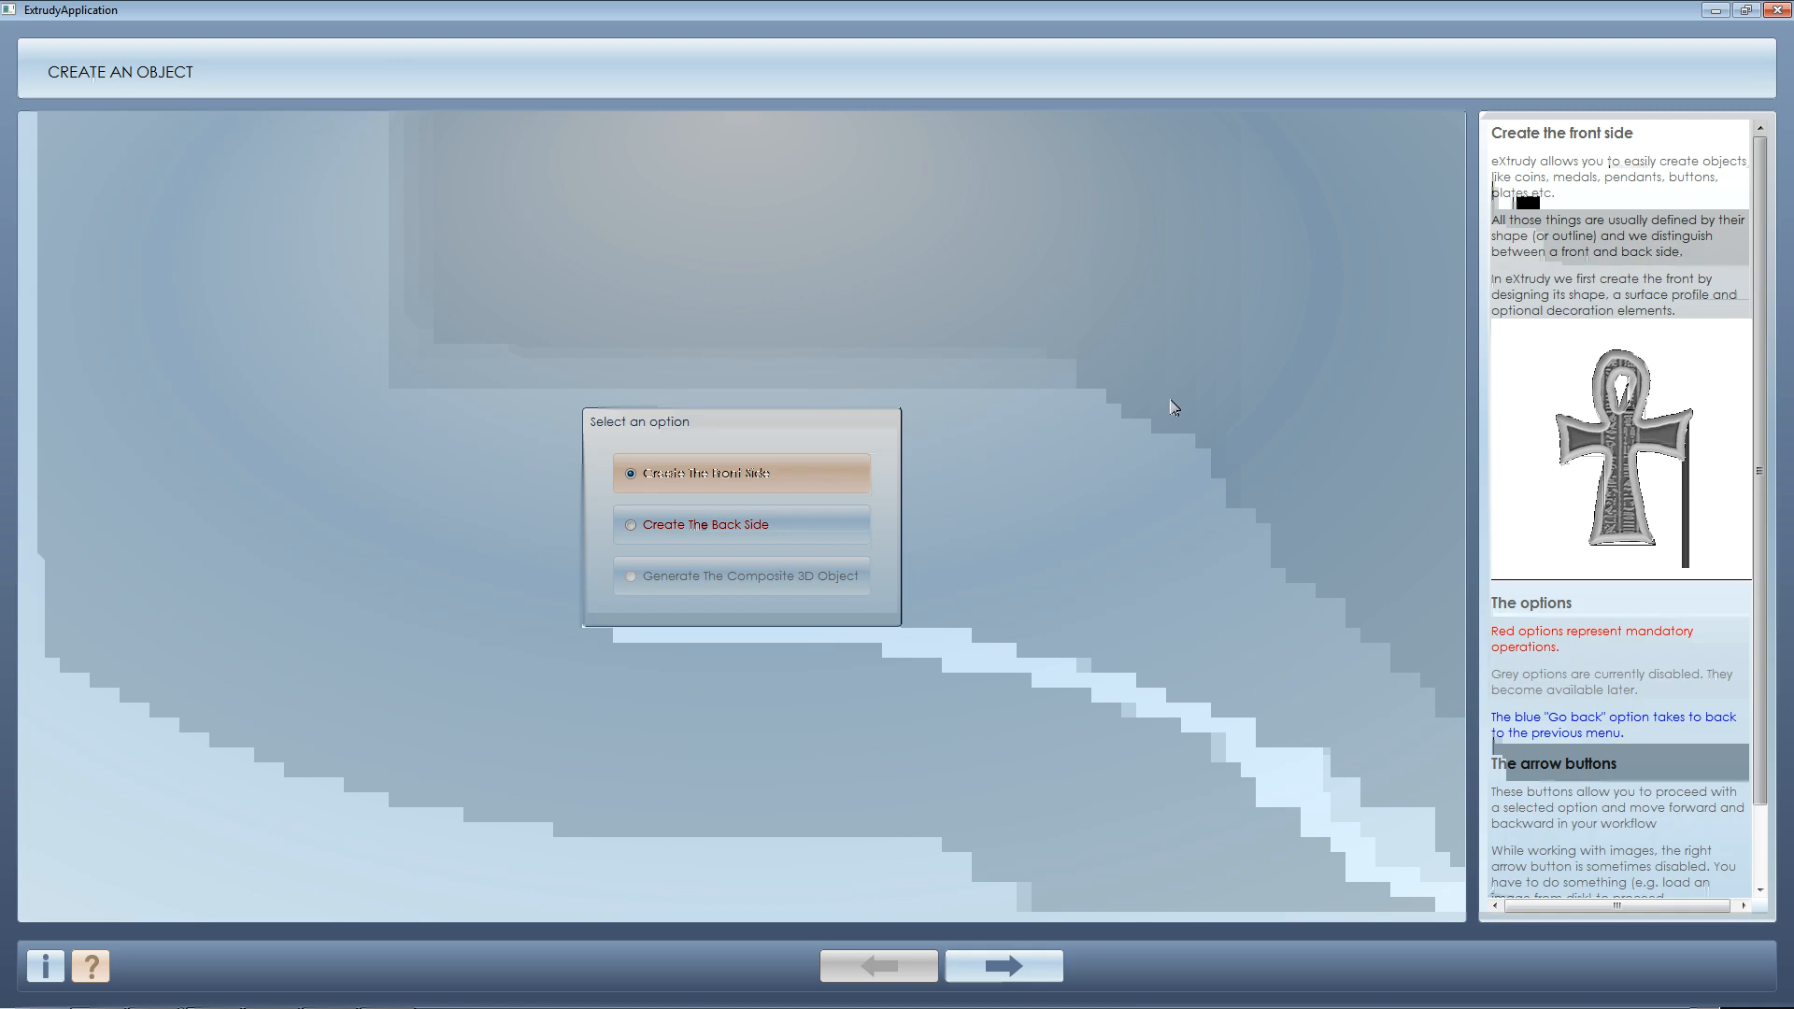
left_click(801, 537)
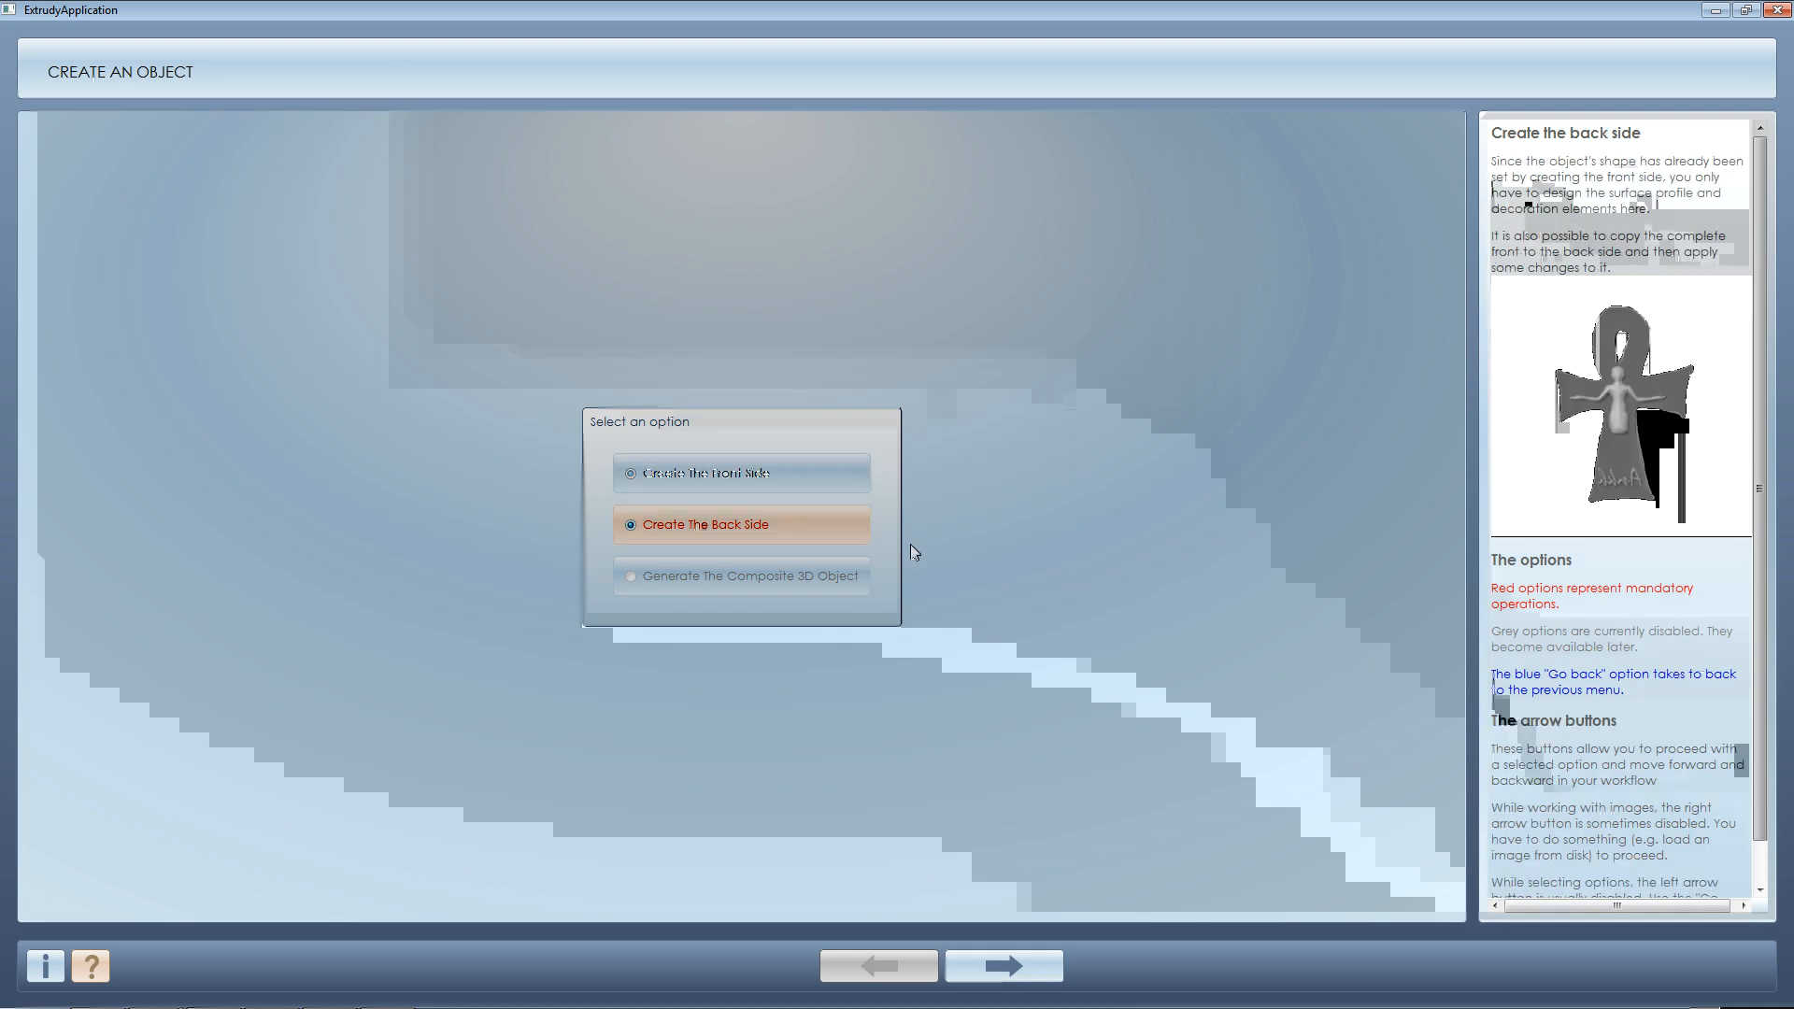
left_click(1035, 964)
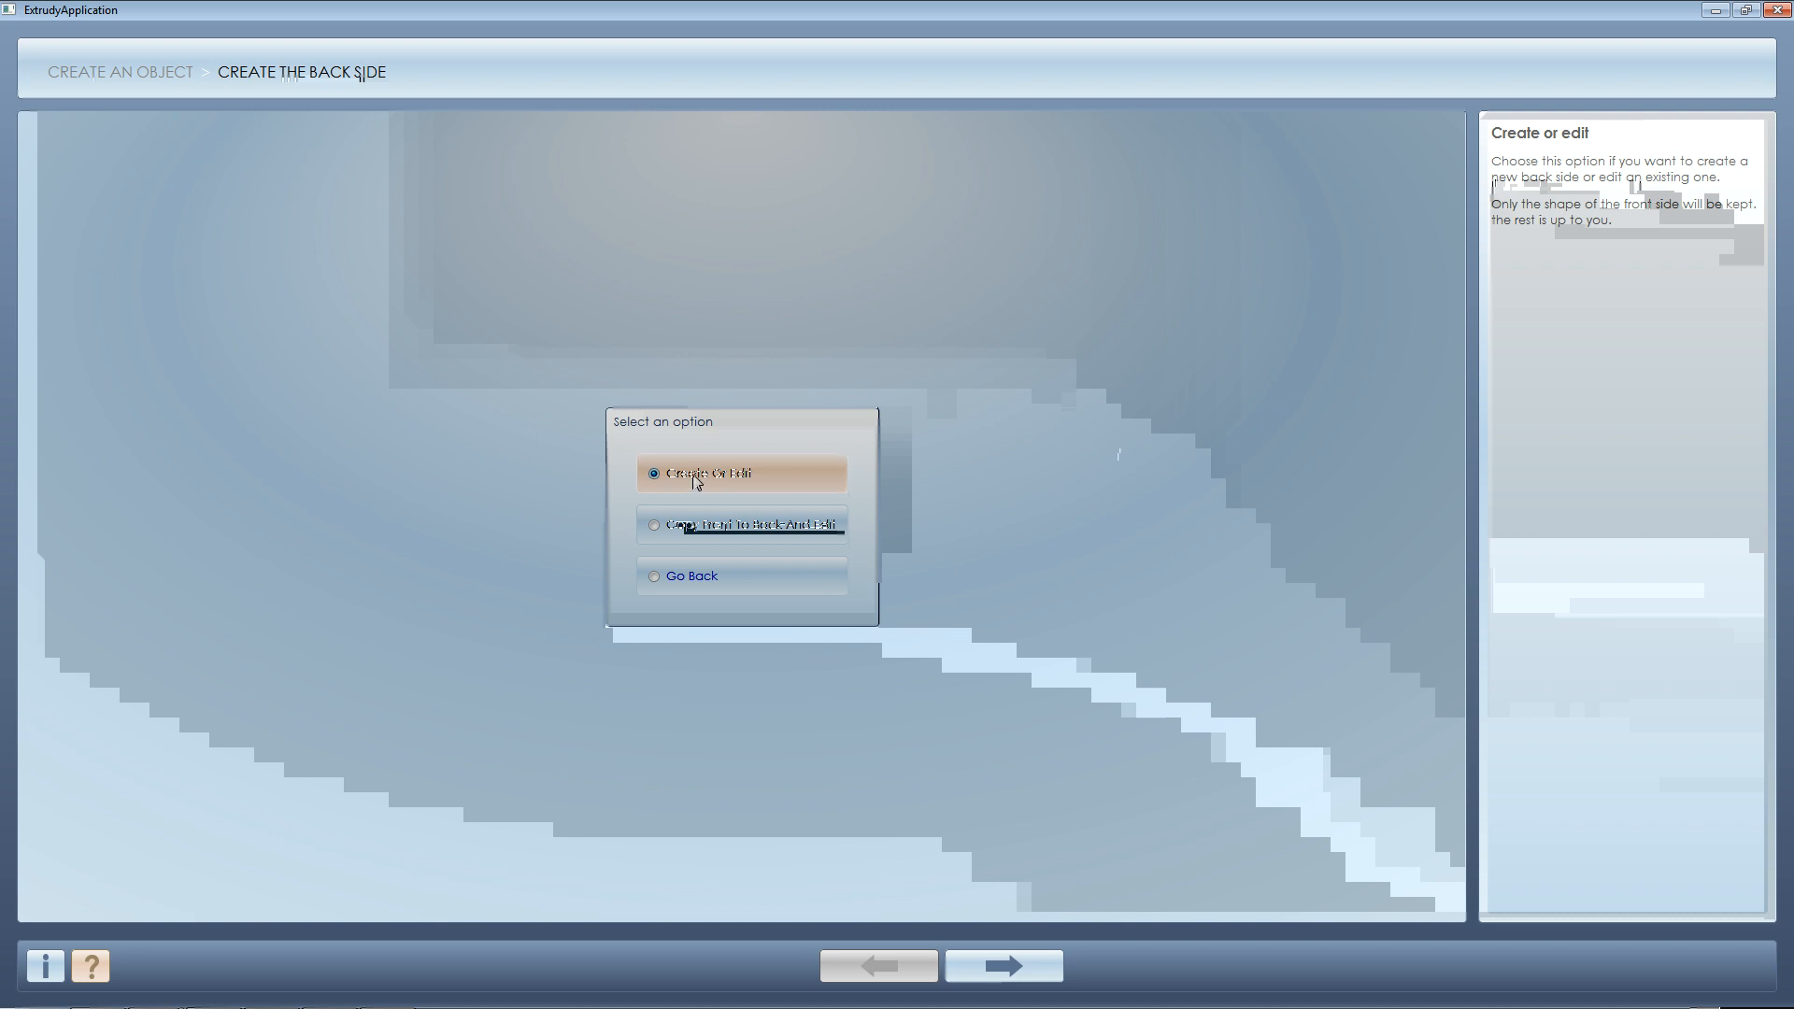
left_click(1041, 977)
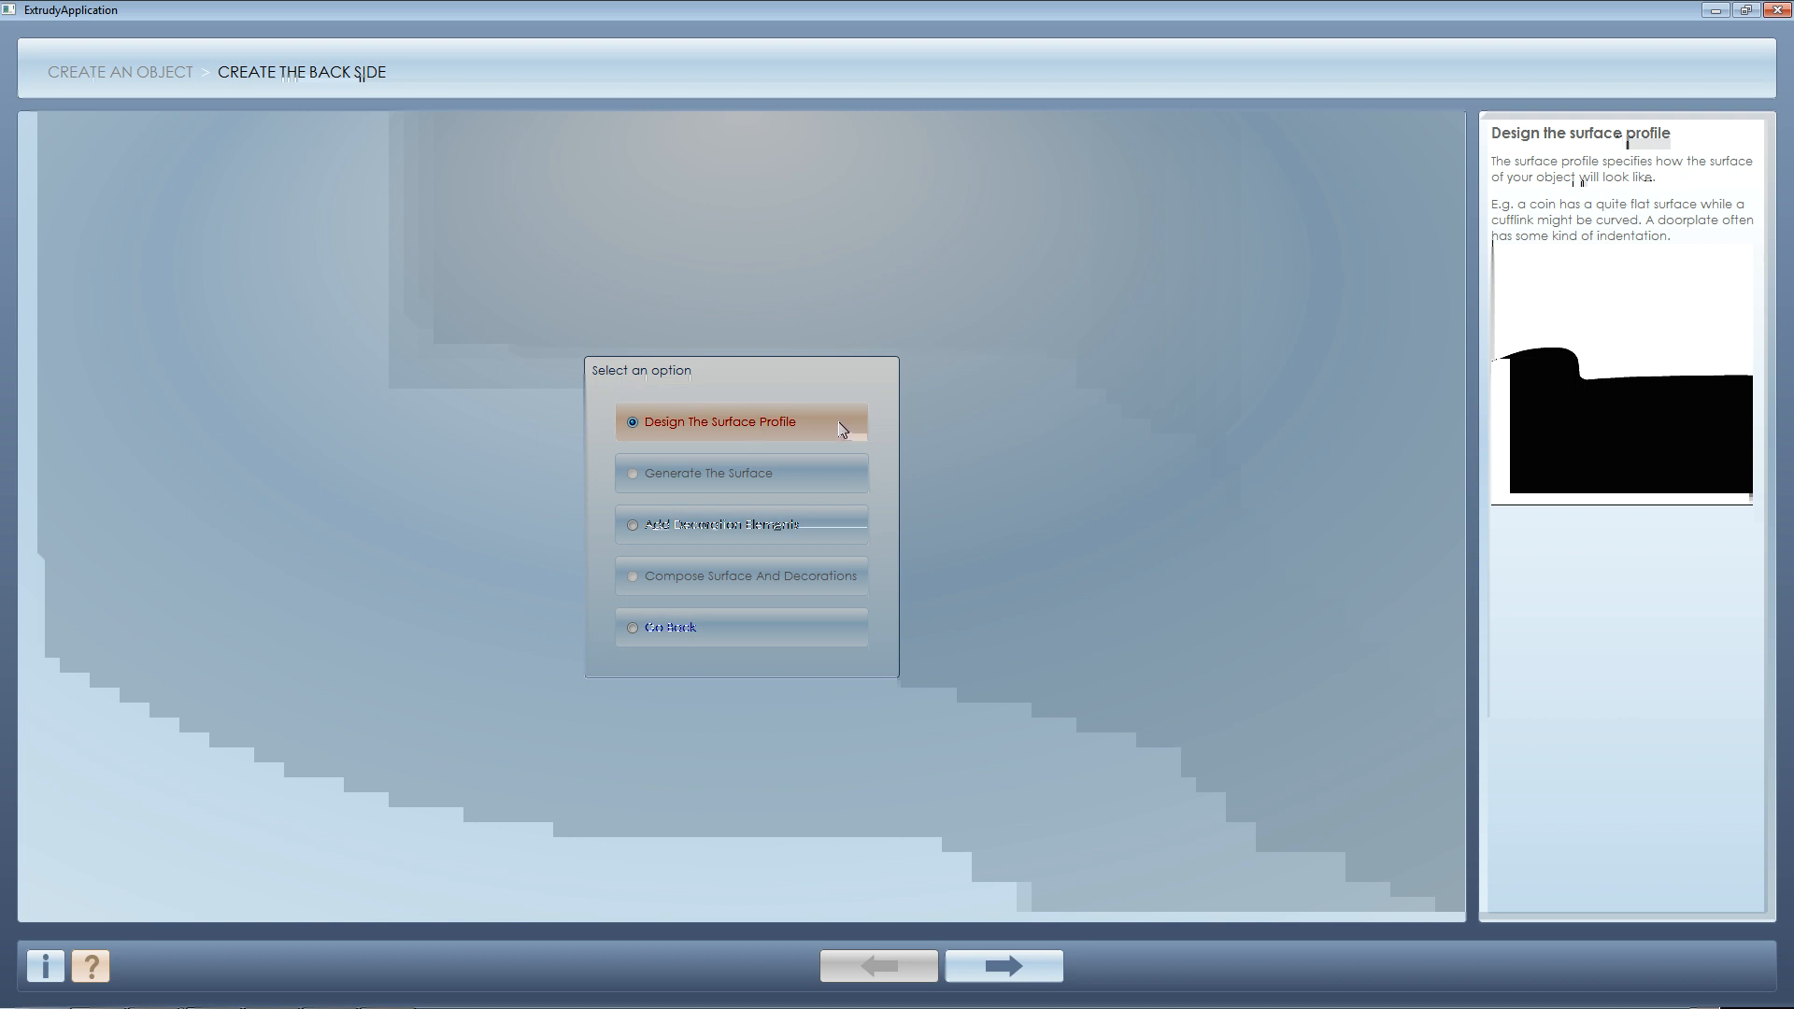
- Load the predefined flat, half-height block from the library as the image for the back side's surface profile
left_click(1039, 967)
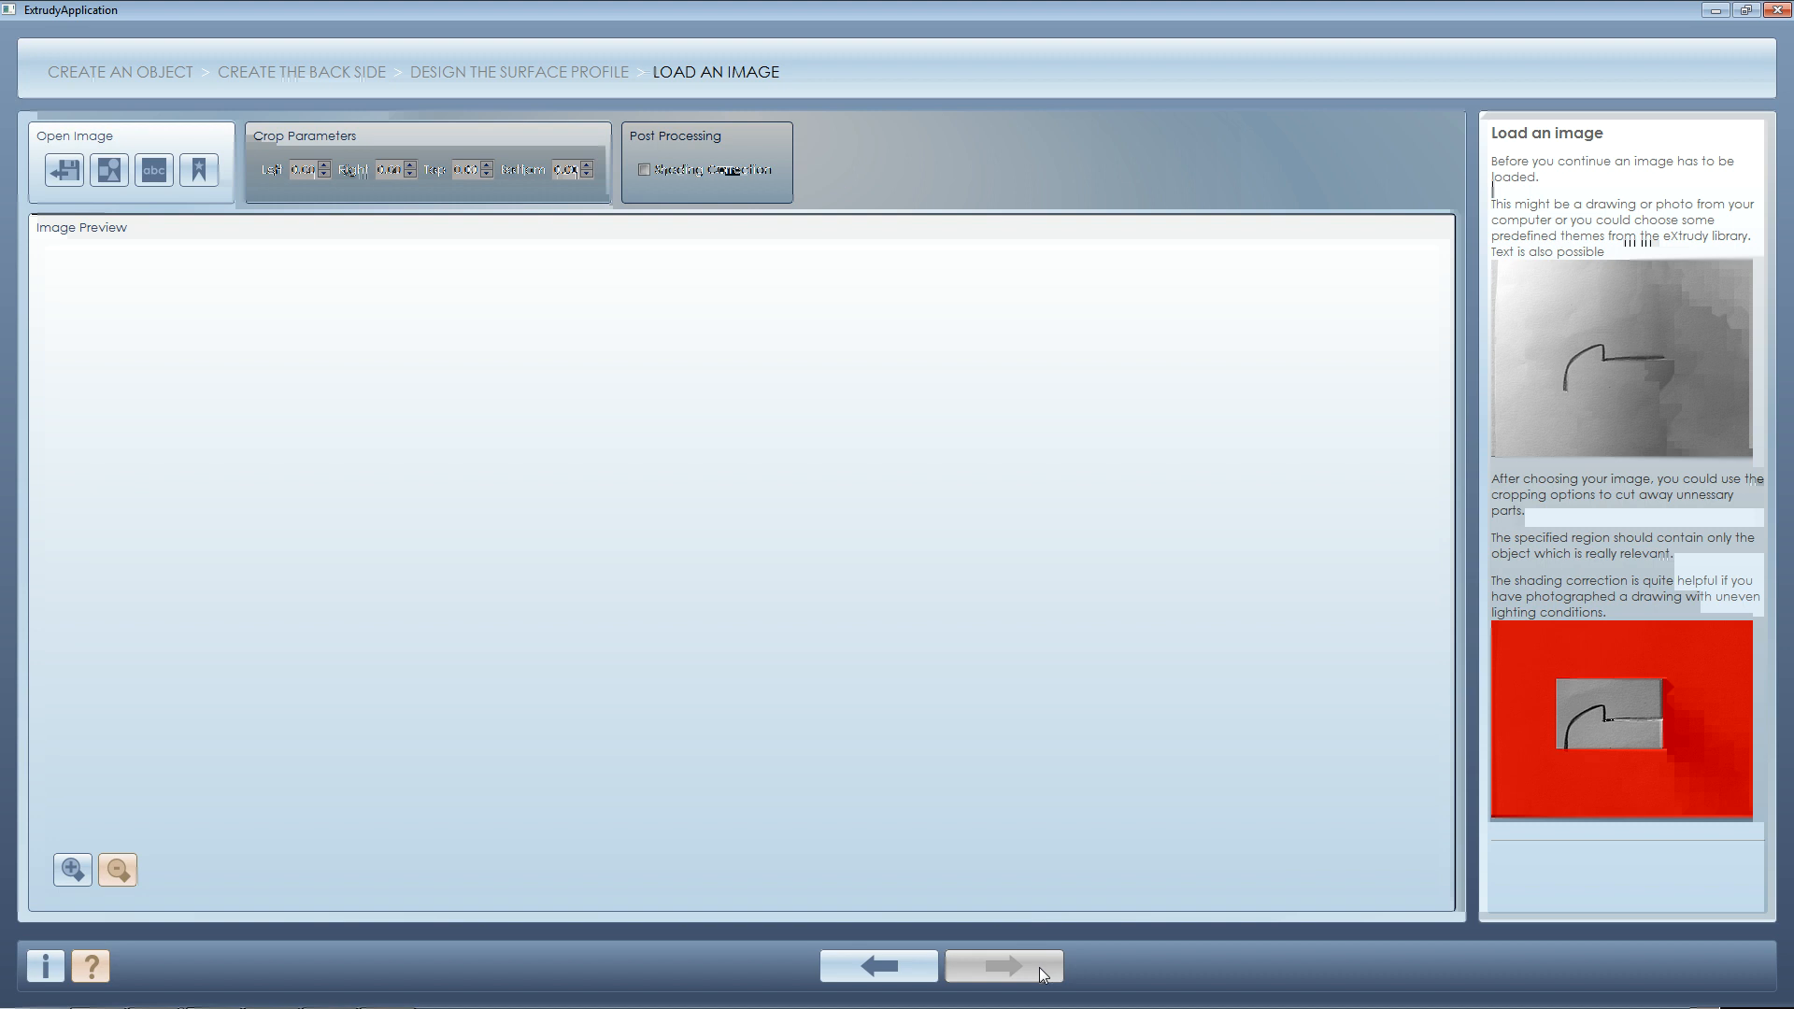
left_click(112, 171)
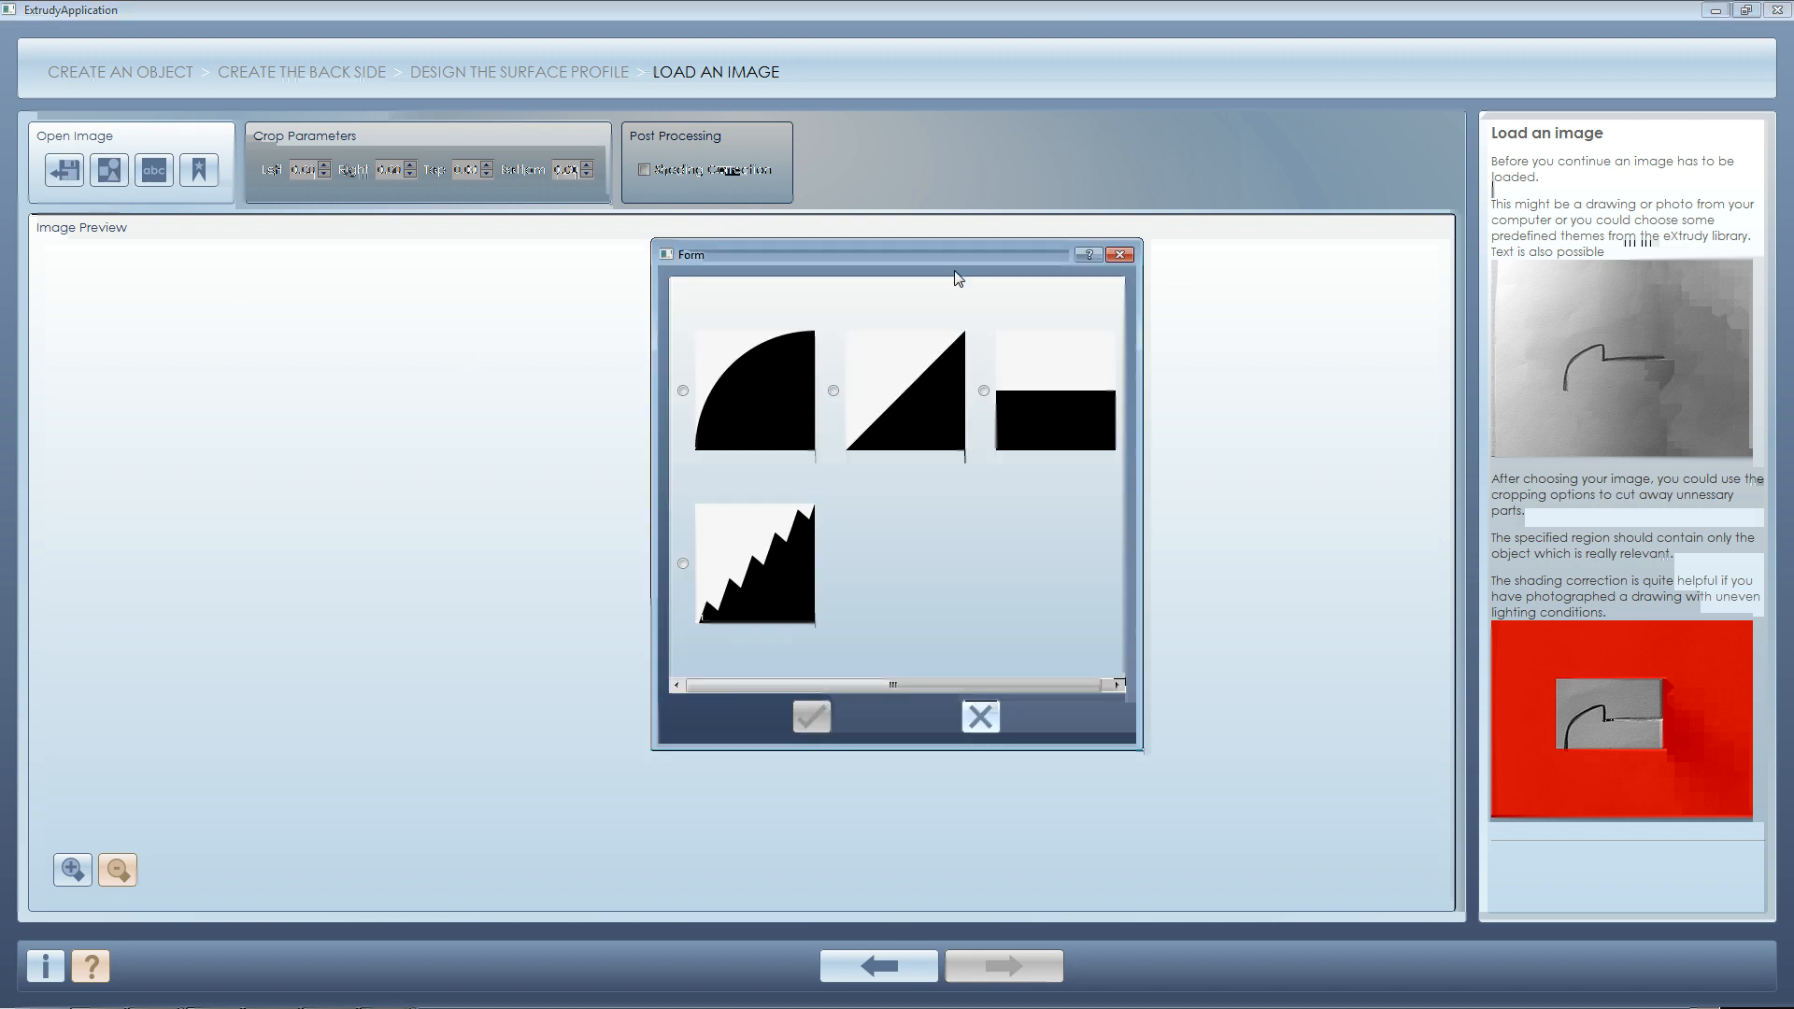
left_click_drag(960, 255, 918, 275)
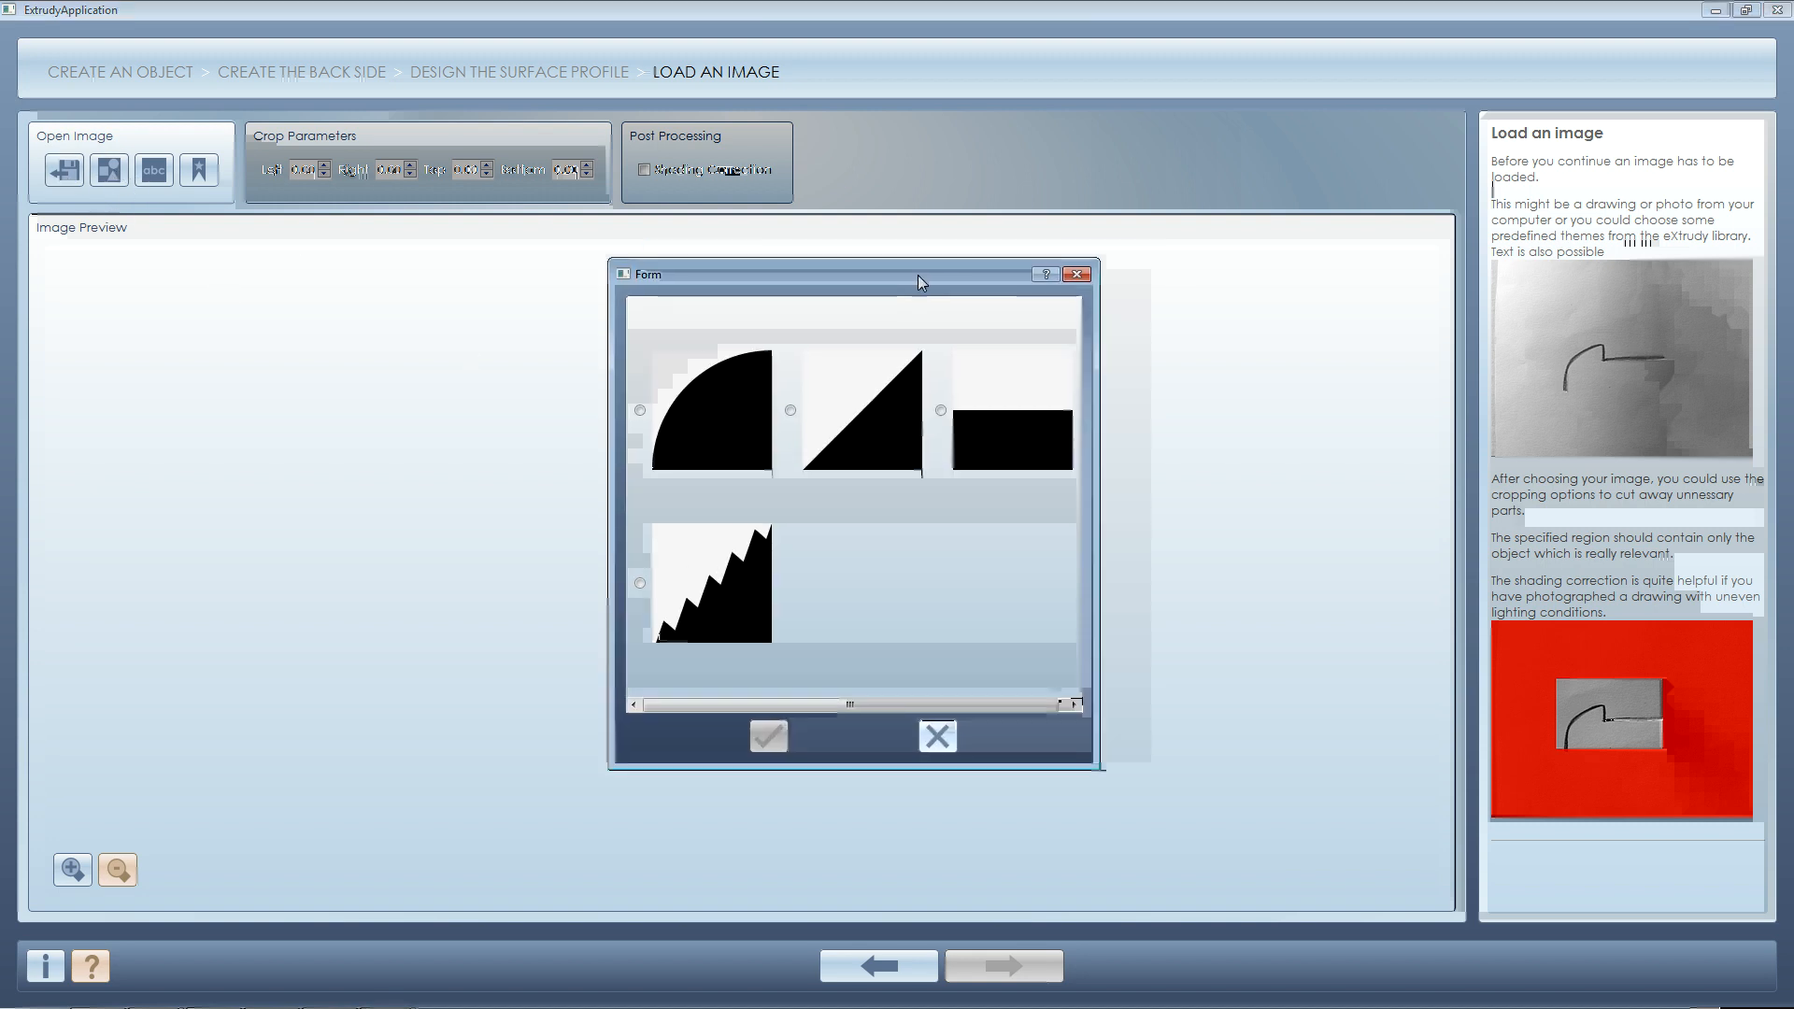
left_click(1009, 416)
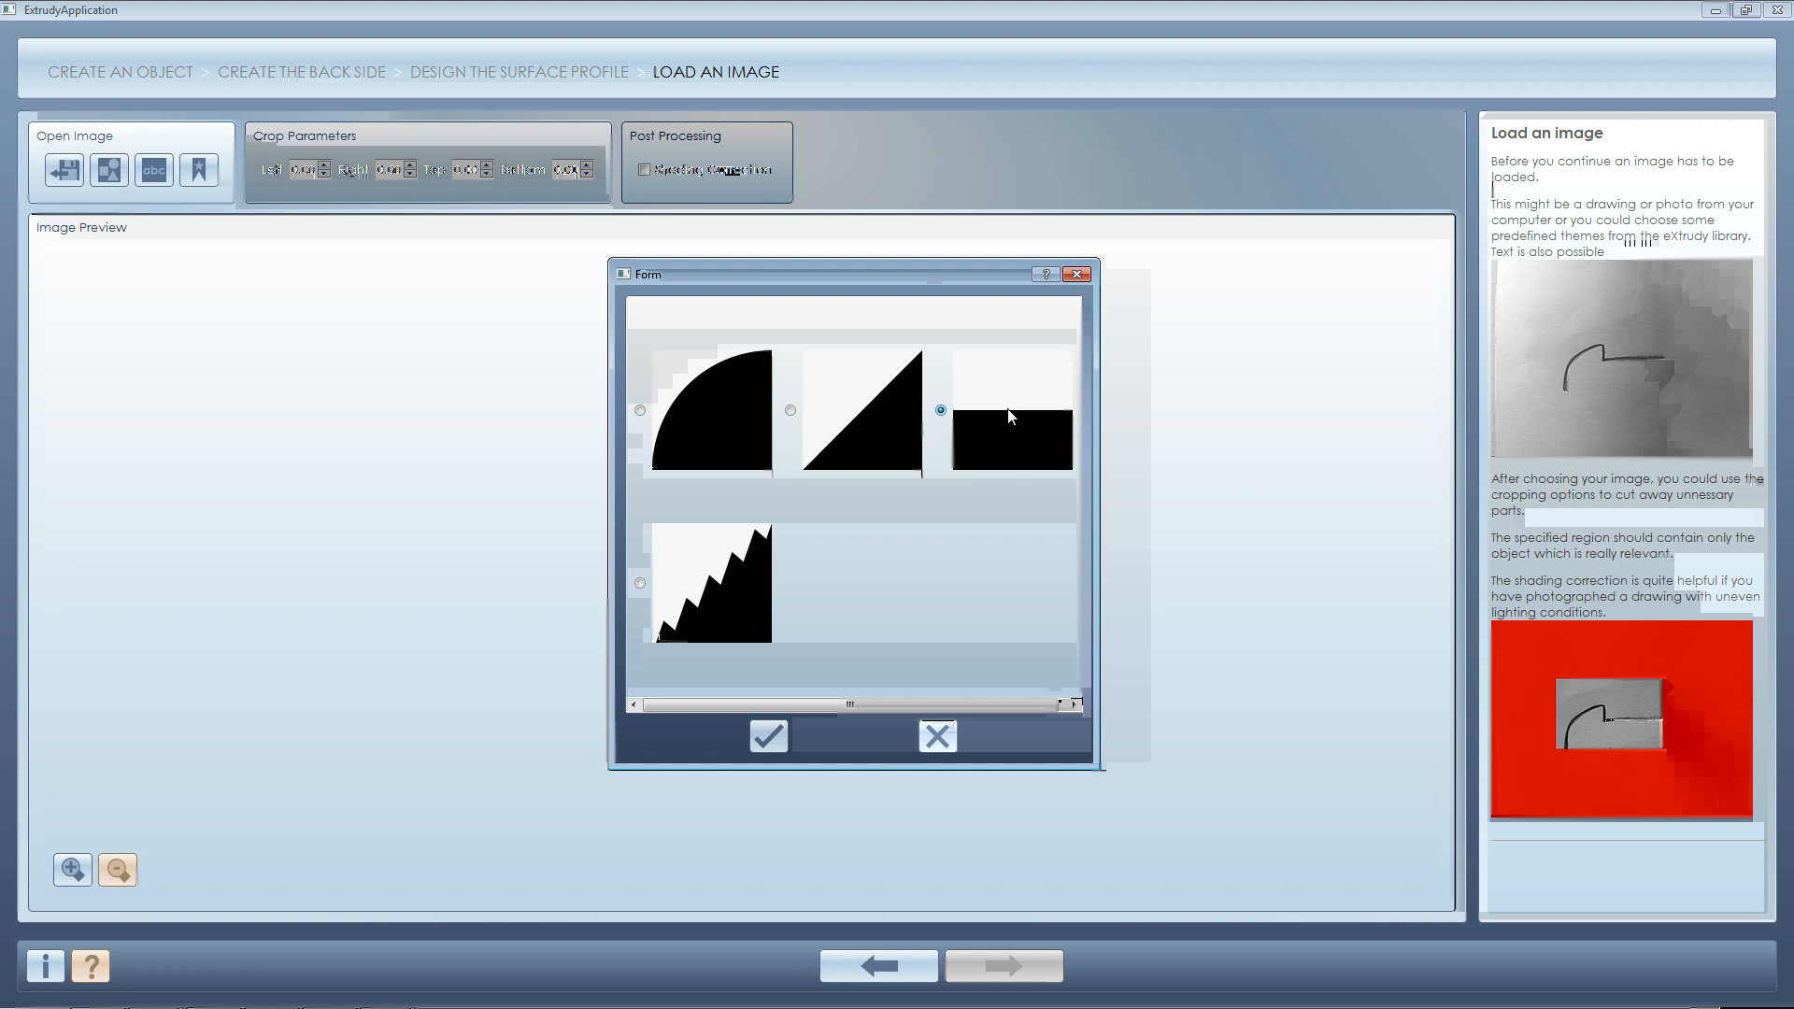
left_click(769, 734)
- Complete the back side's surface profile, leaving rotation, scale, filter, paint and border settings at their defaults
left_click(1032, 970)
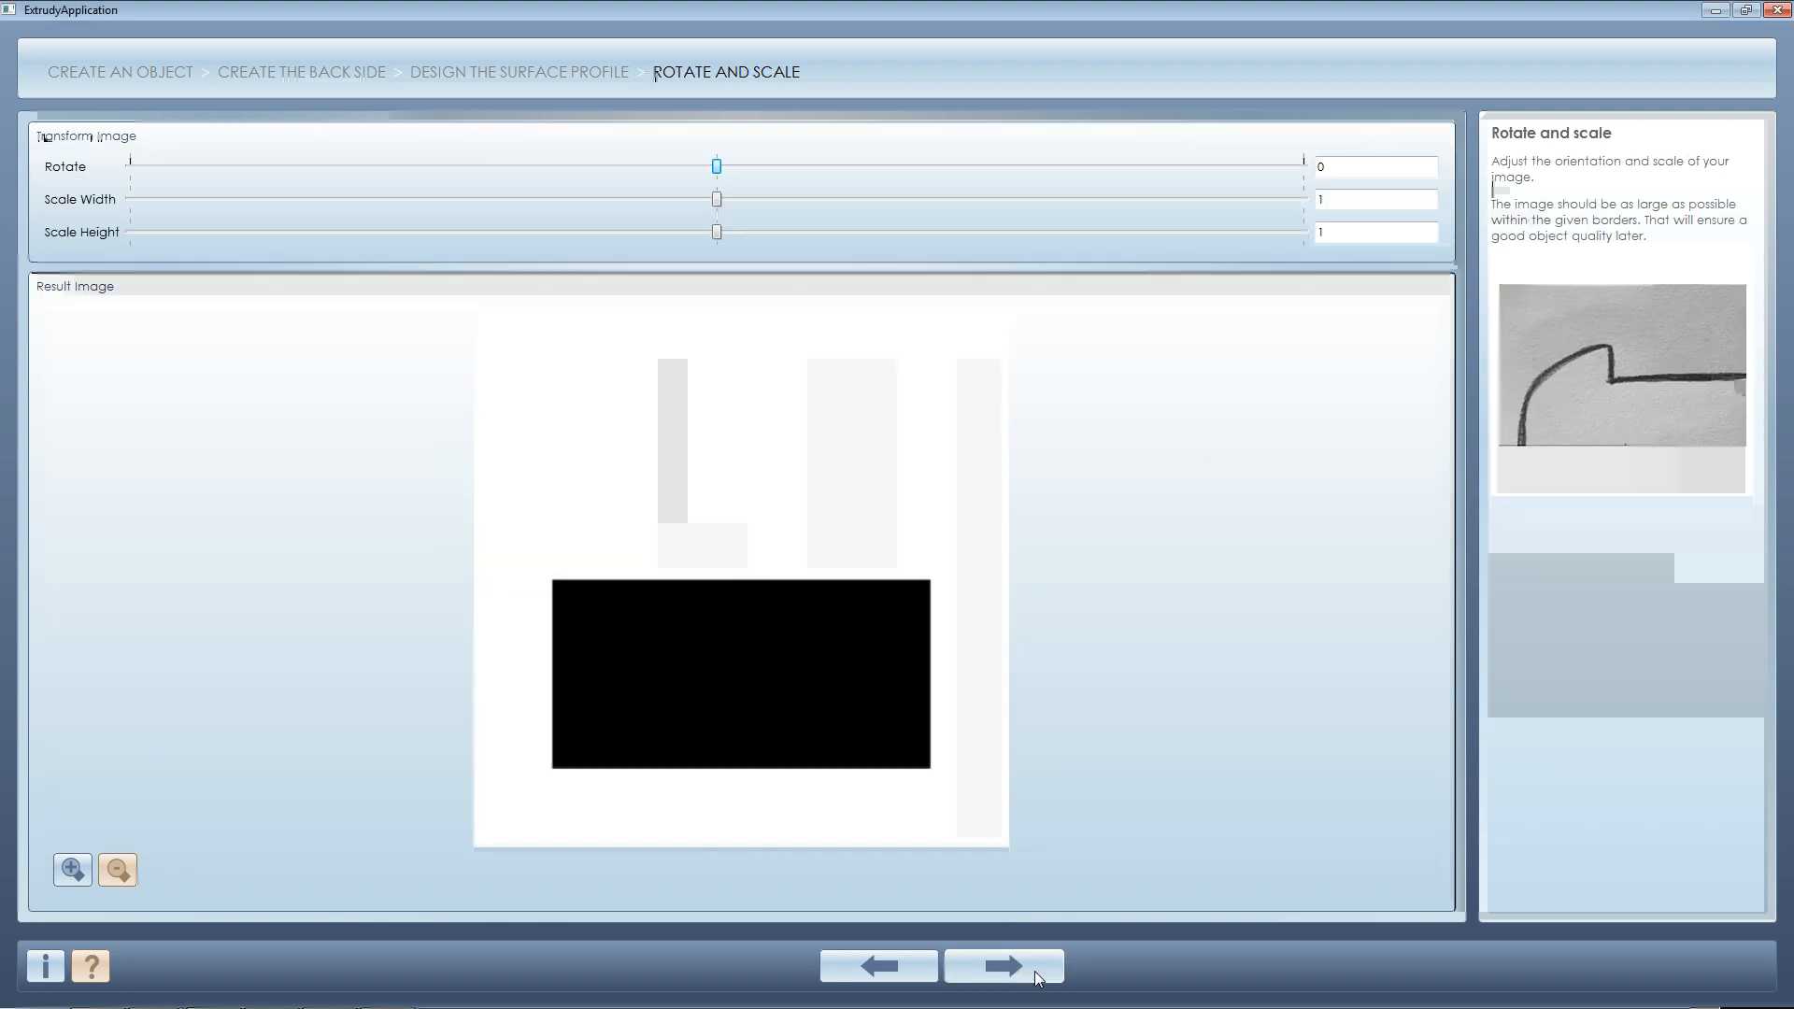
left_click(1040, 972)
left_click(1030, 972)
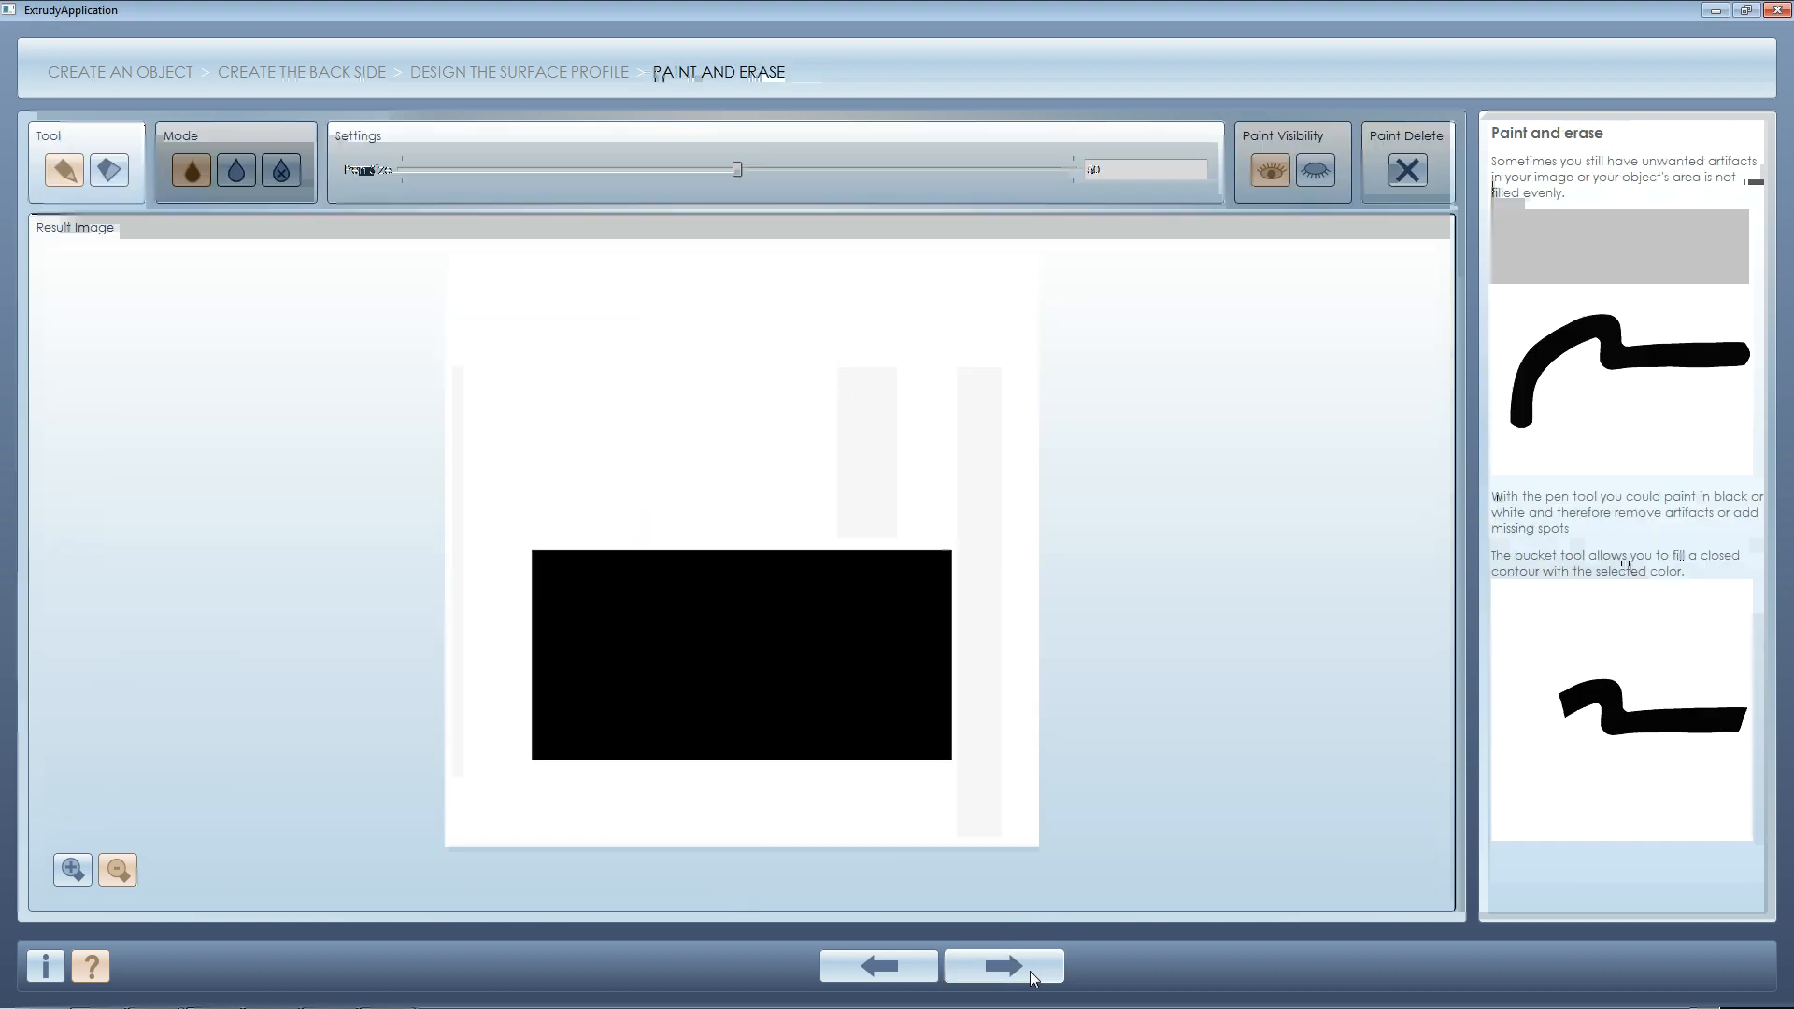
left_click(1008, 968)
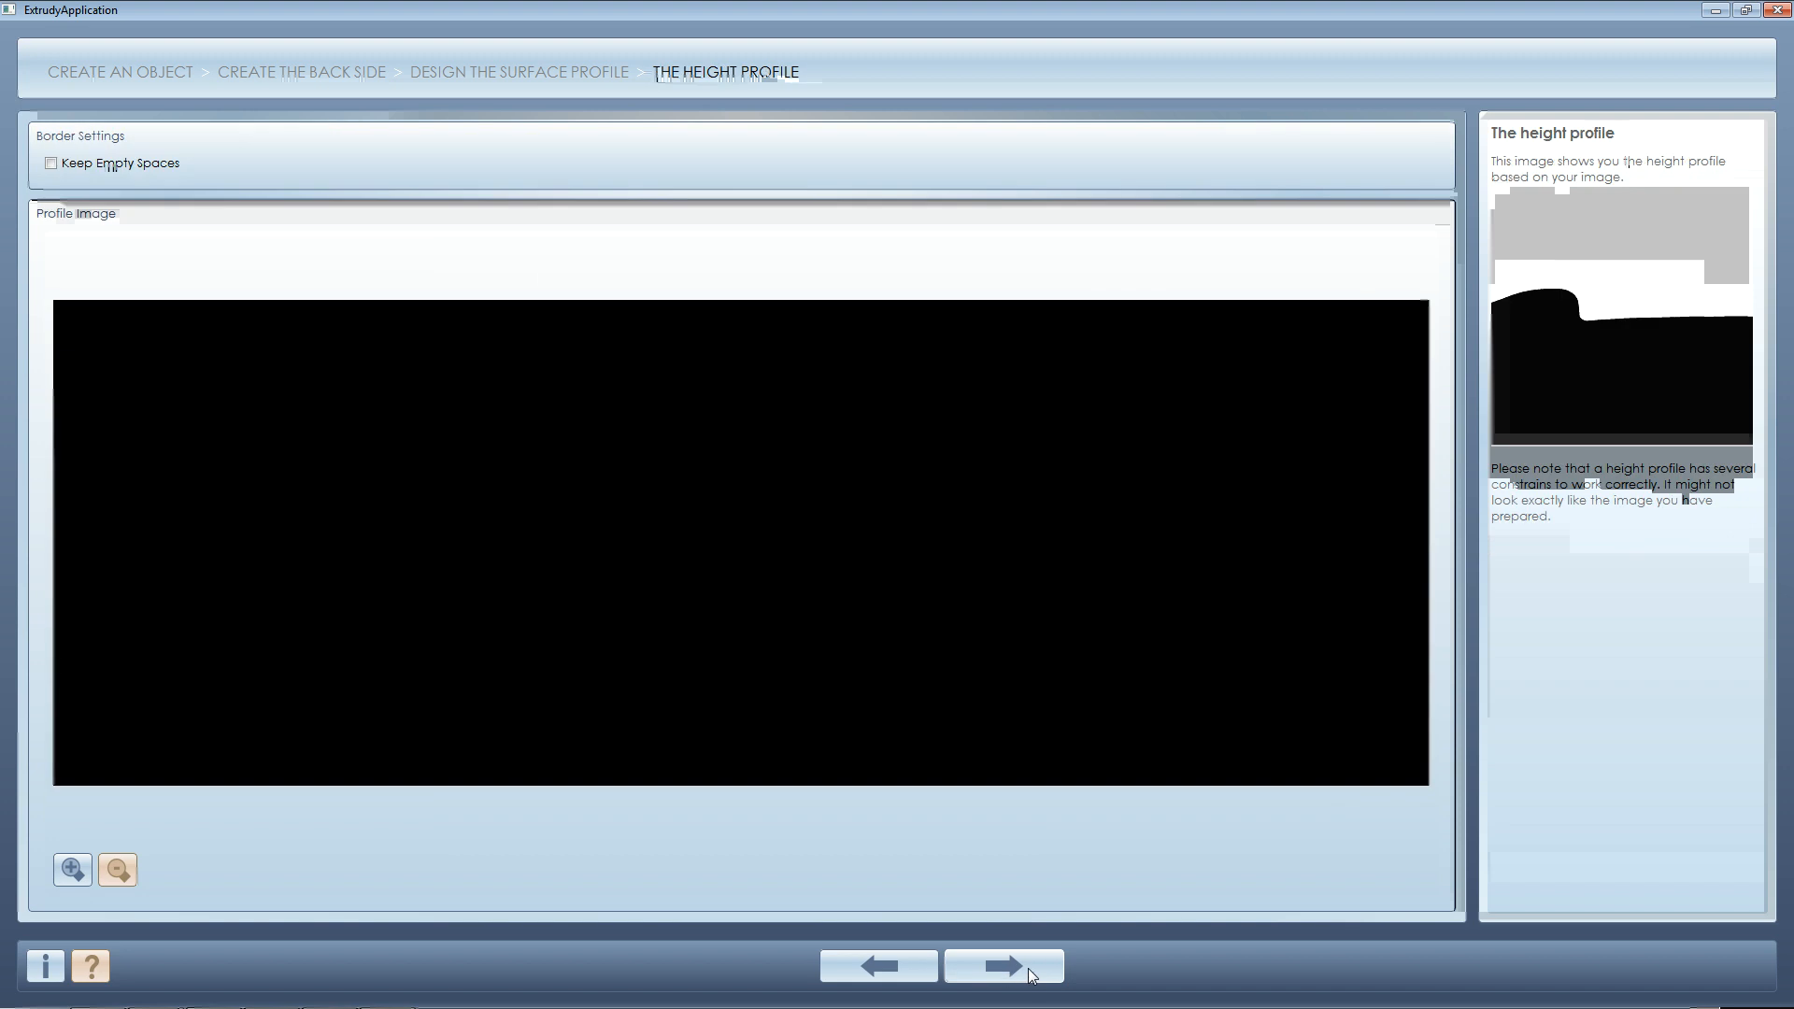
left_click(1027, 968)
- Generate the back side's surface with the default surface height
left_click(829, 472)
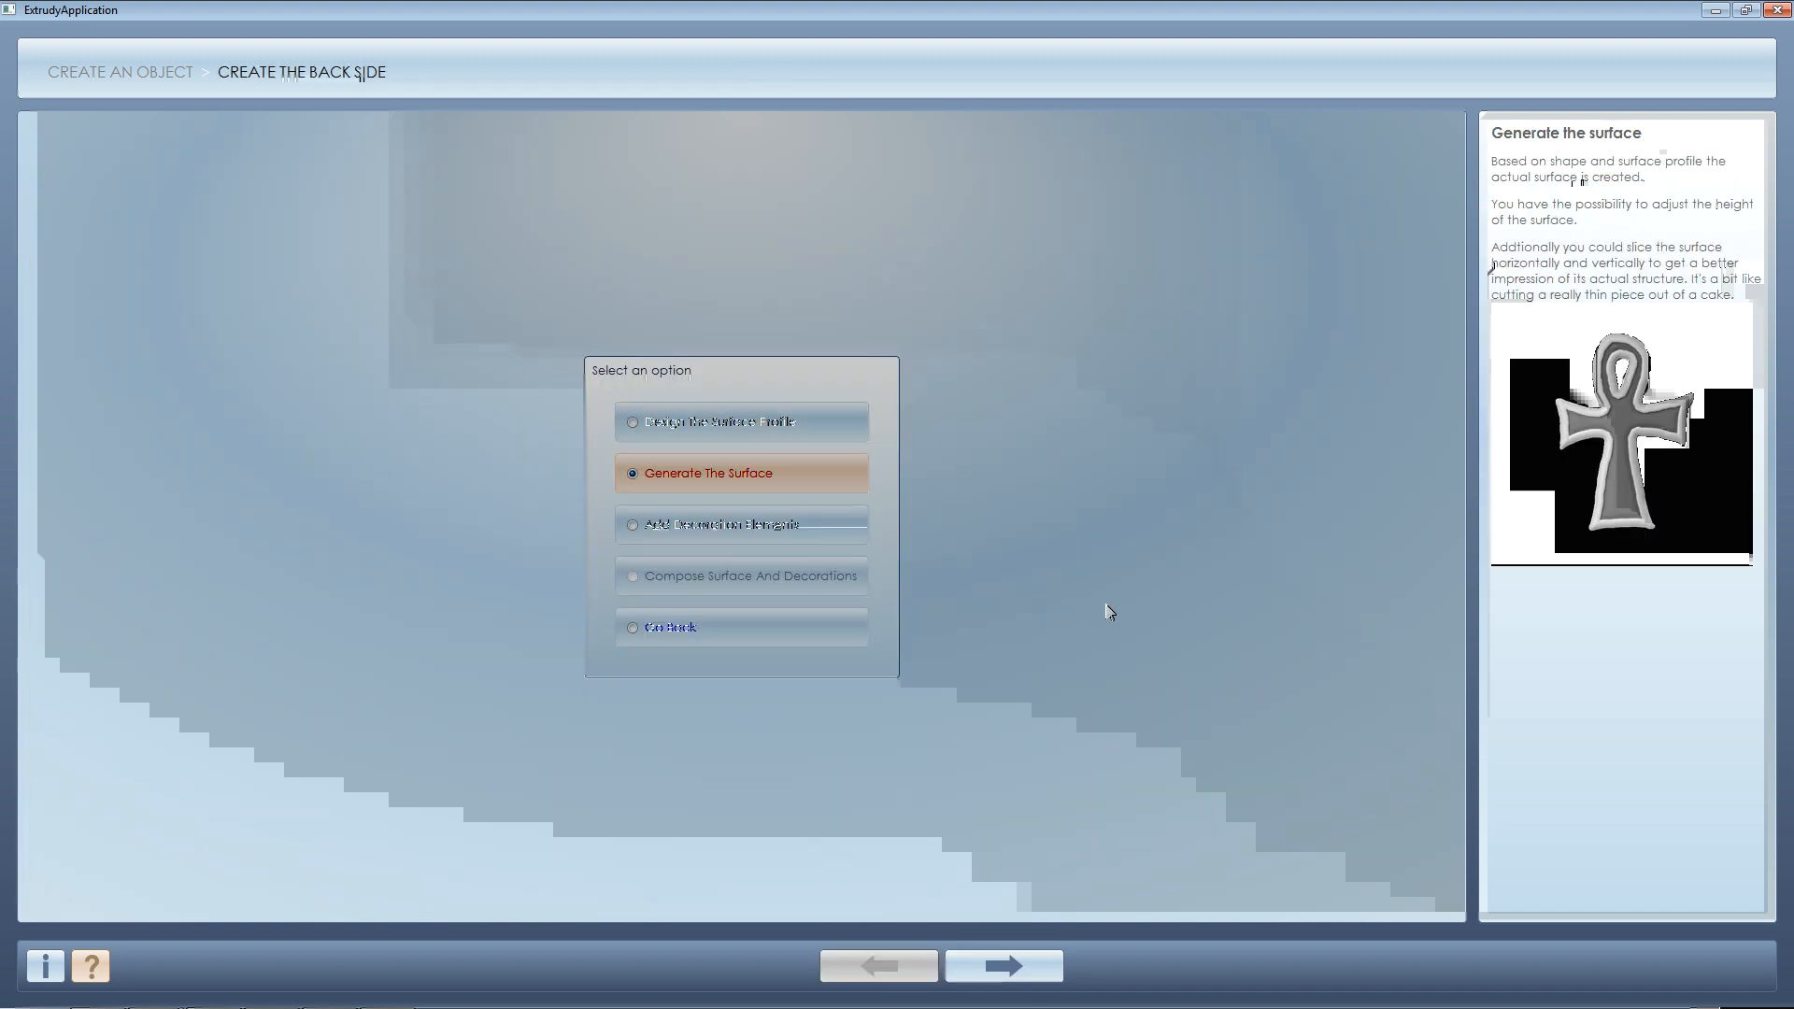
left_click(1031, 972)
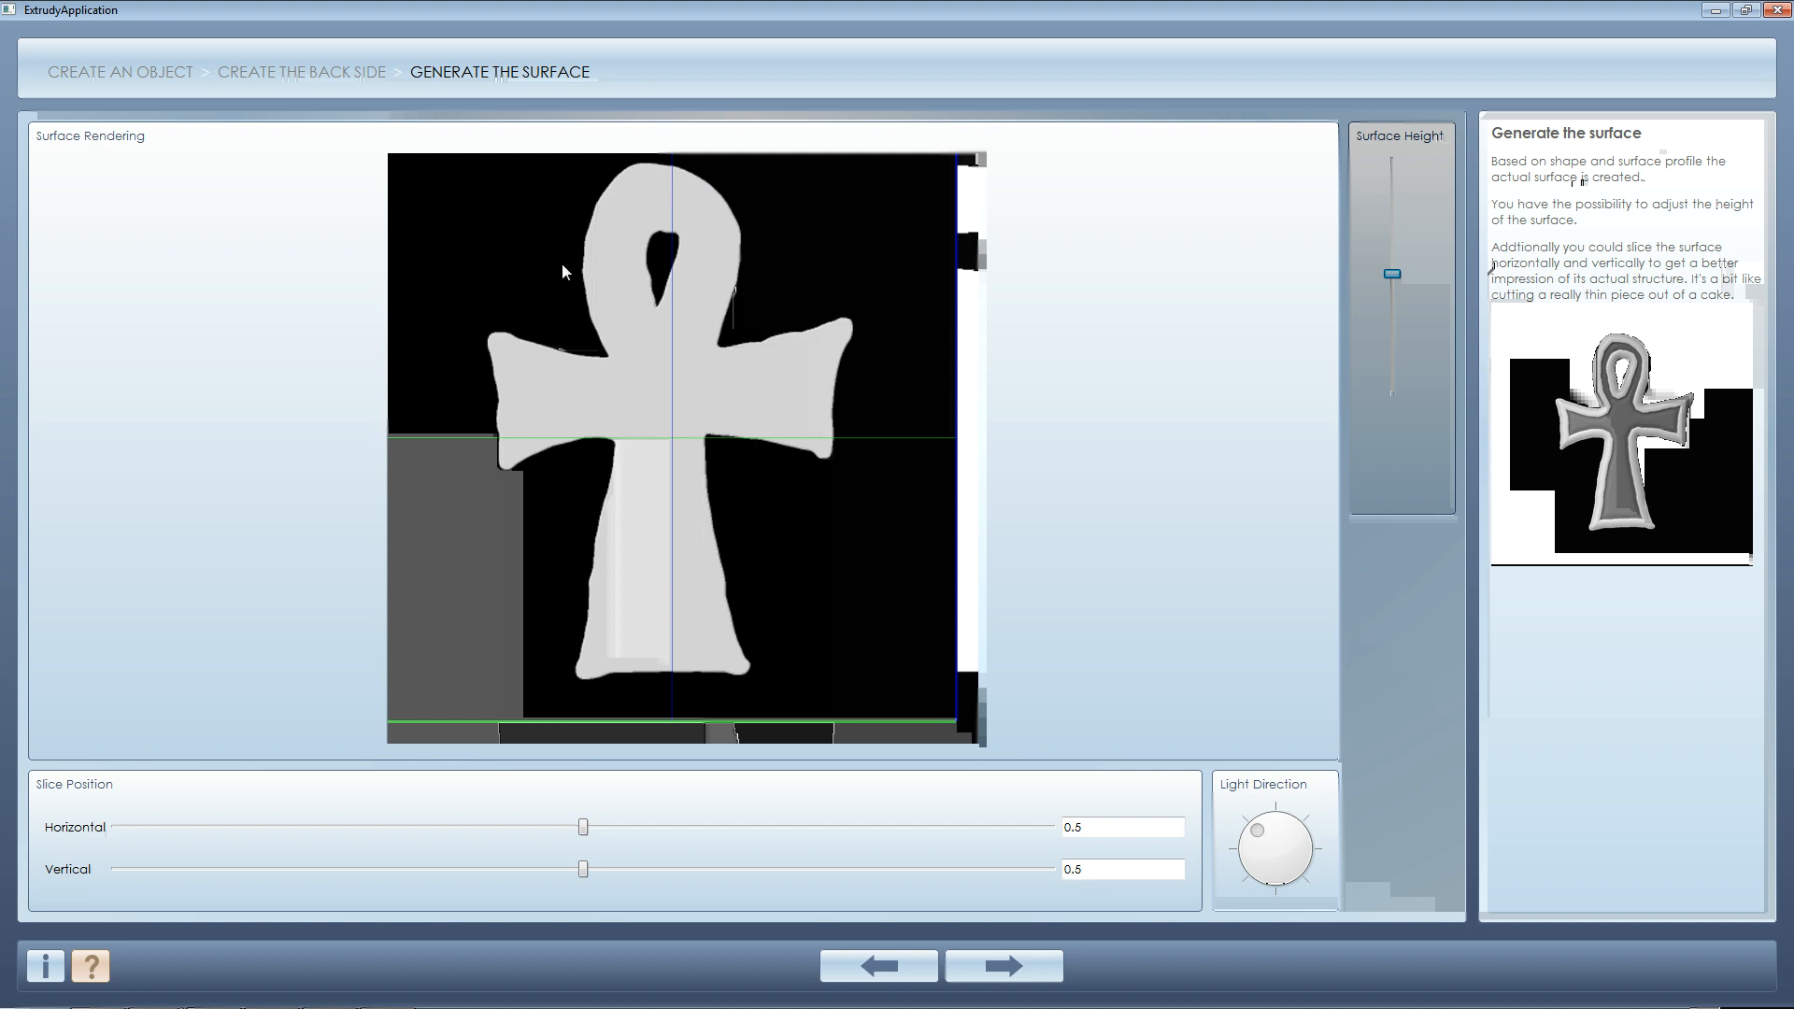
left_click(1035, 972)
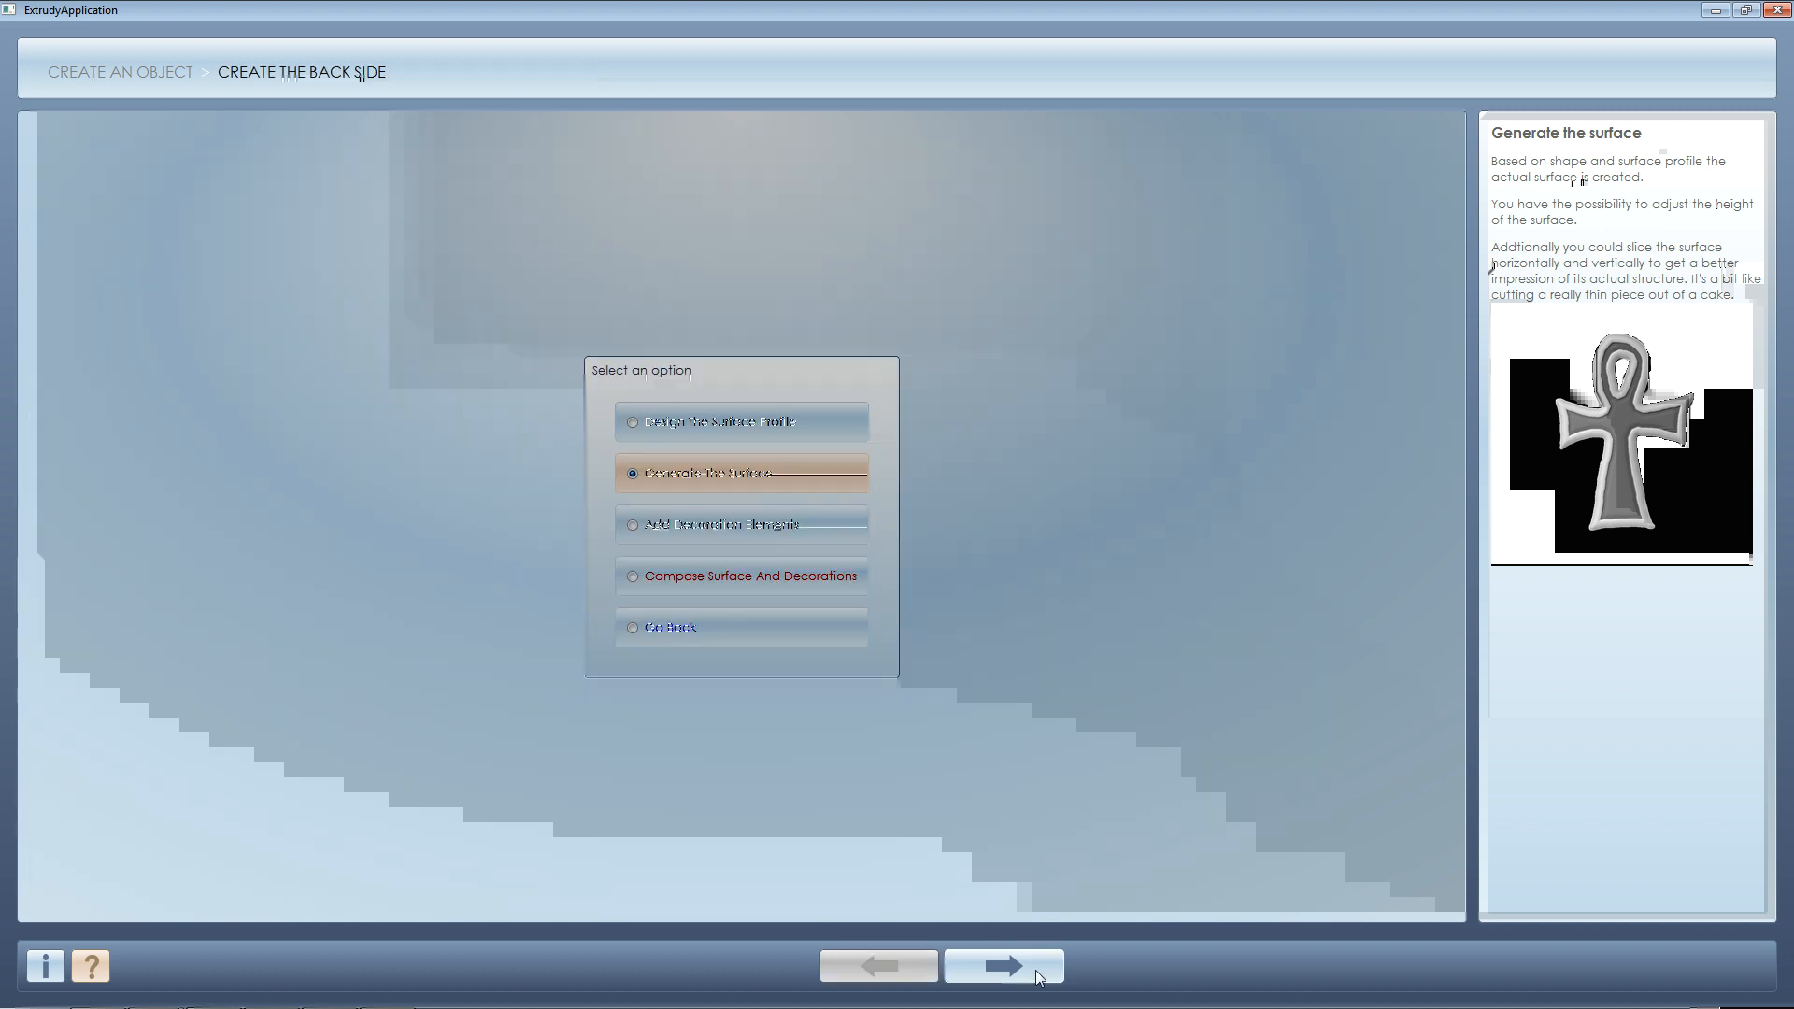
- Add a new decoration element to the back side and load the 4,957 KB JPG photo of the kneeling statuette
left_click(785, 530)
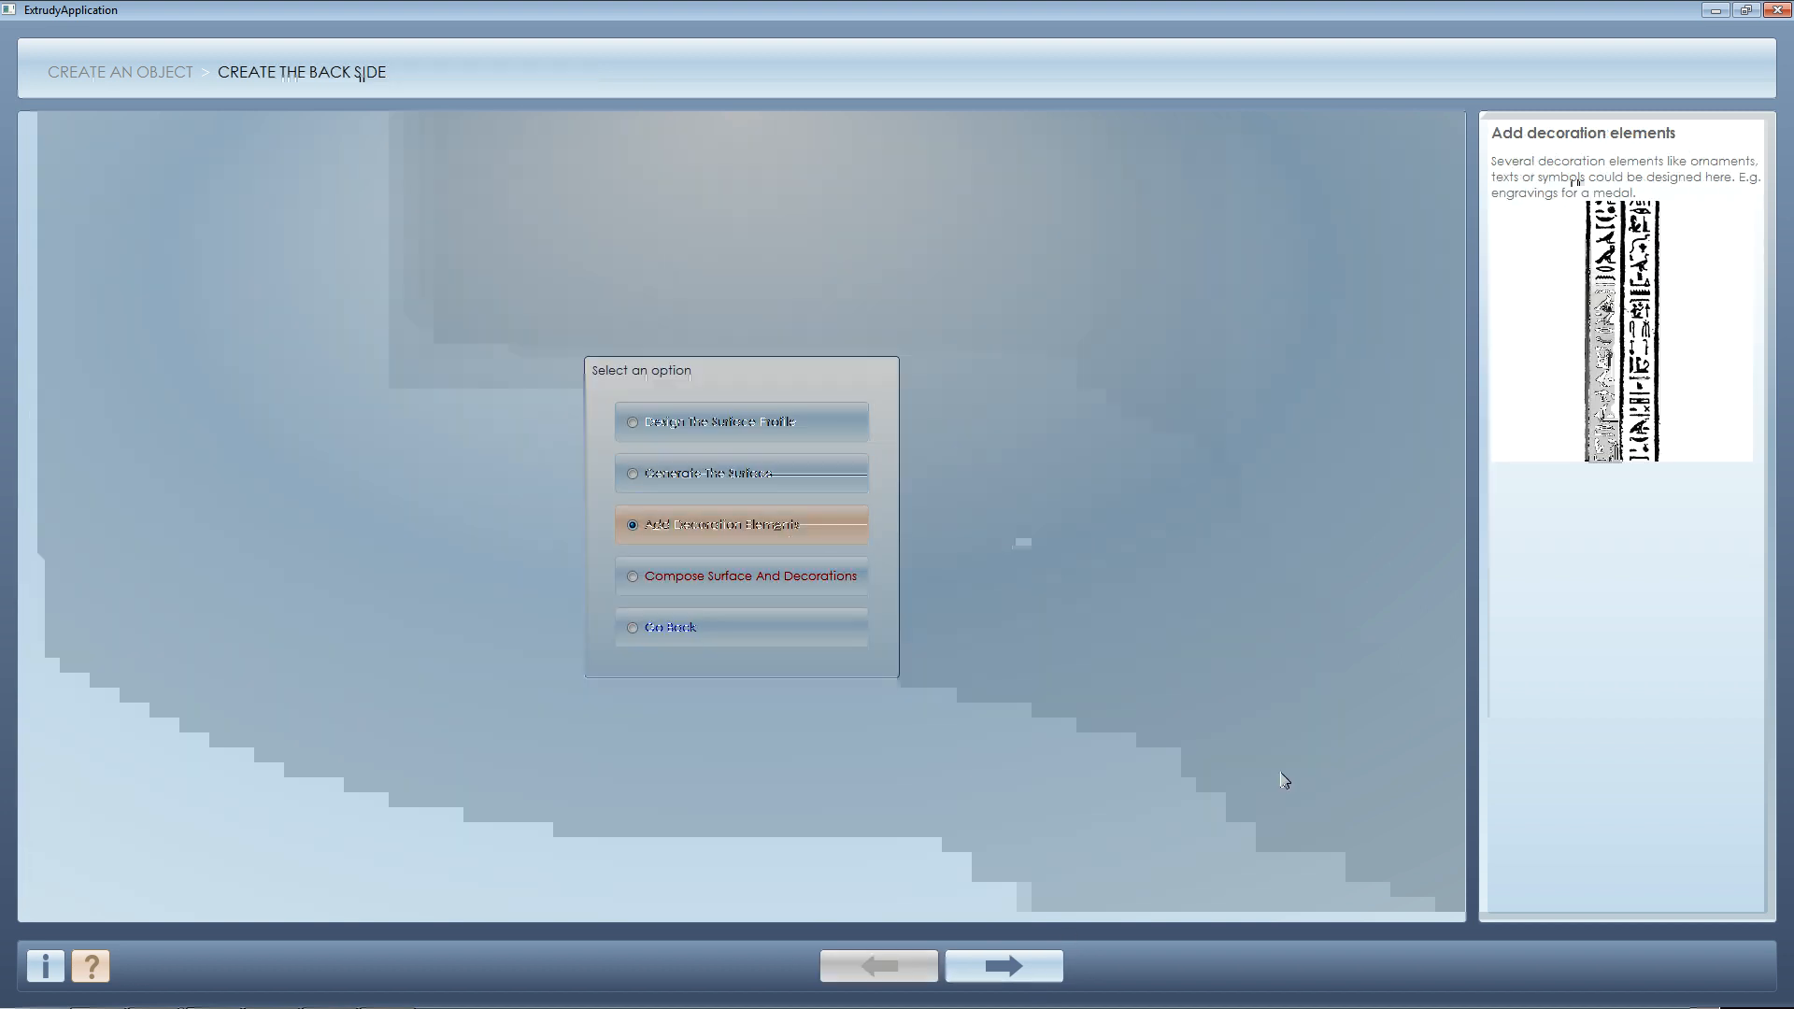
left_click(1032, 966)
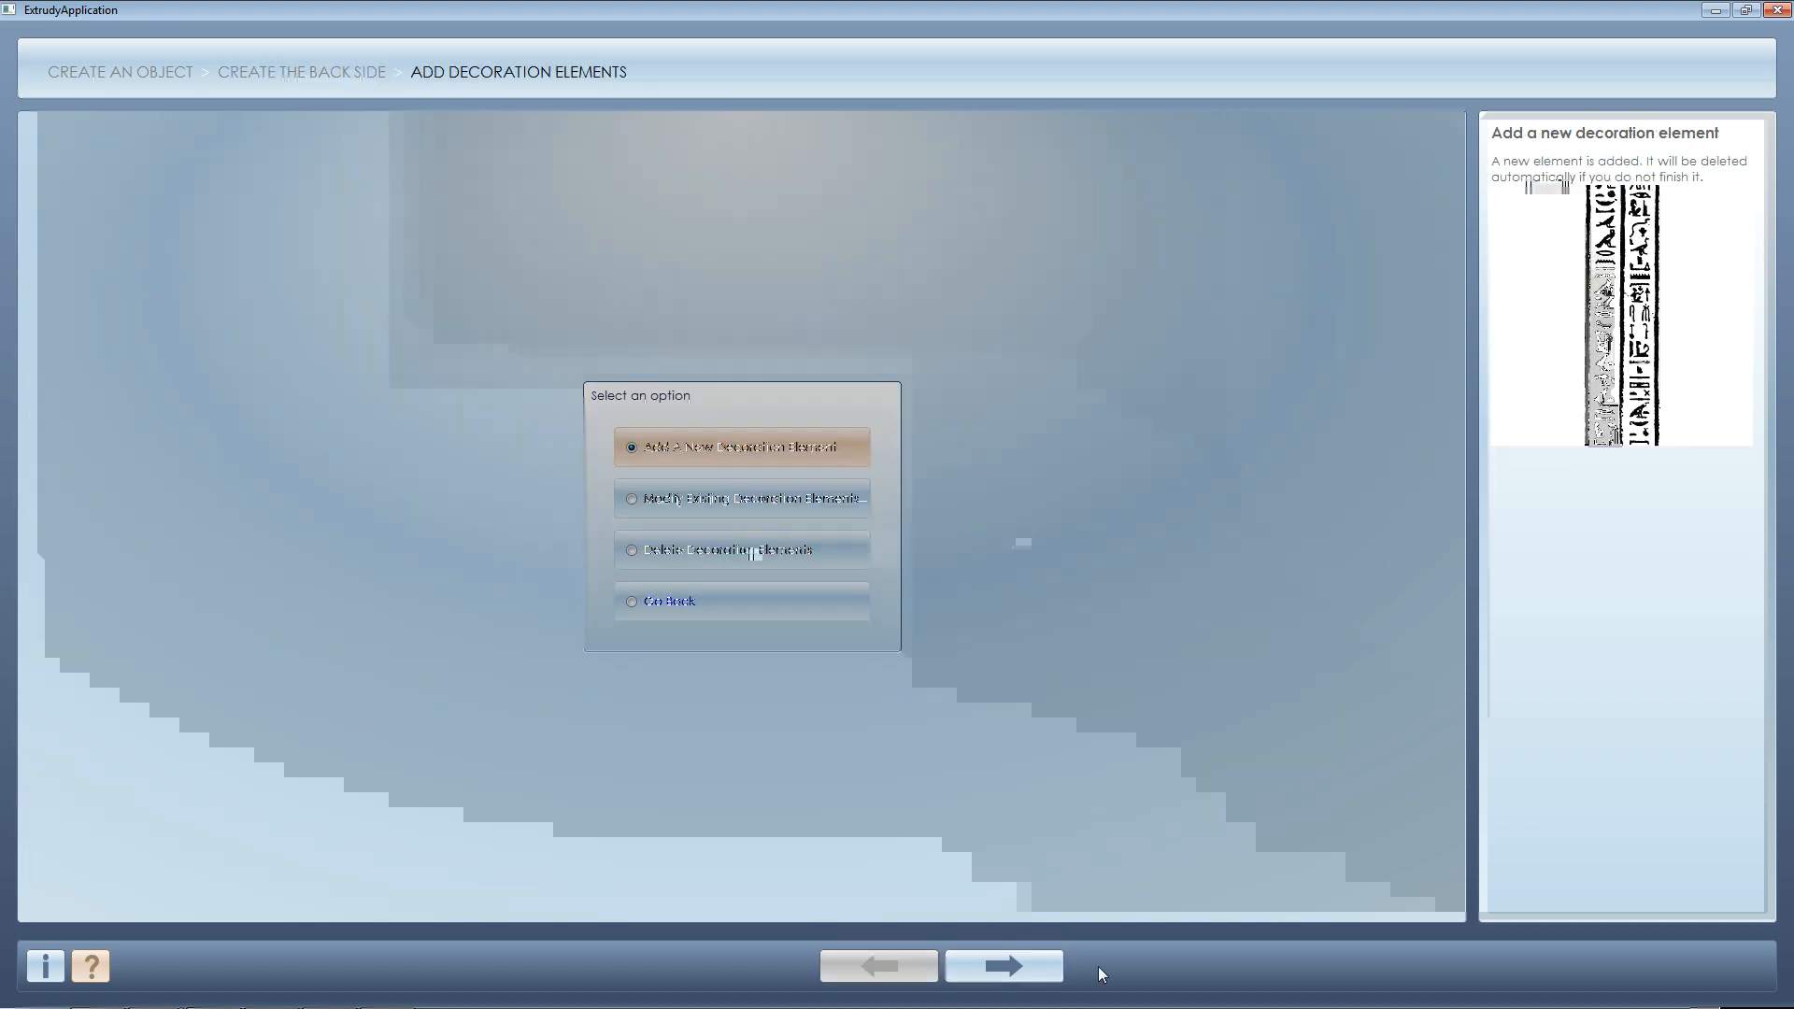
left_click(1015, 967)
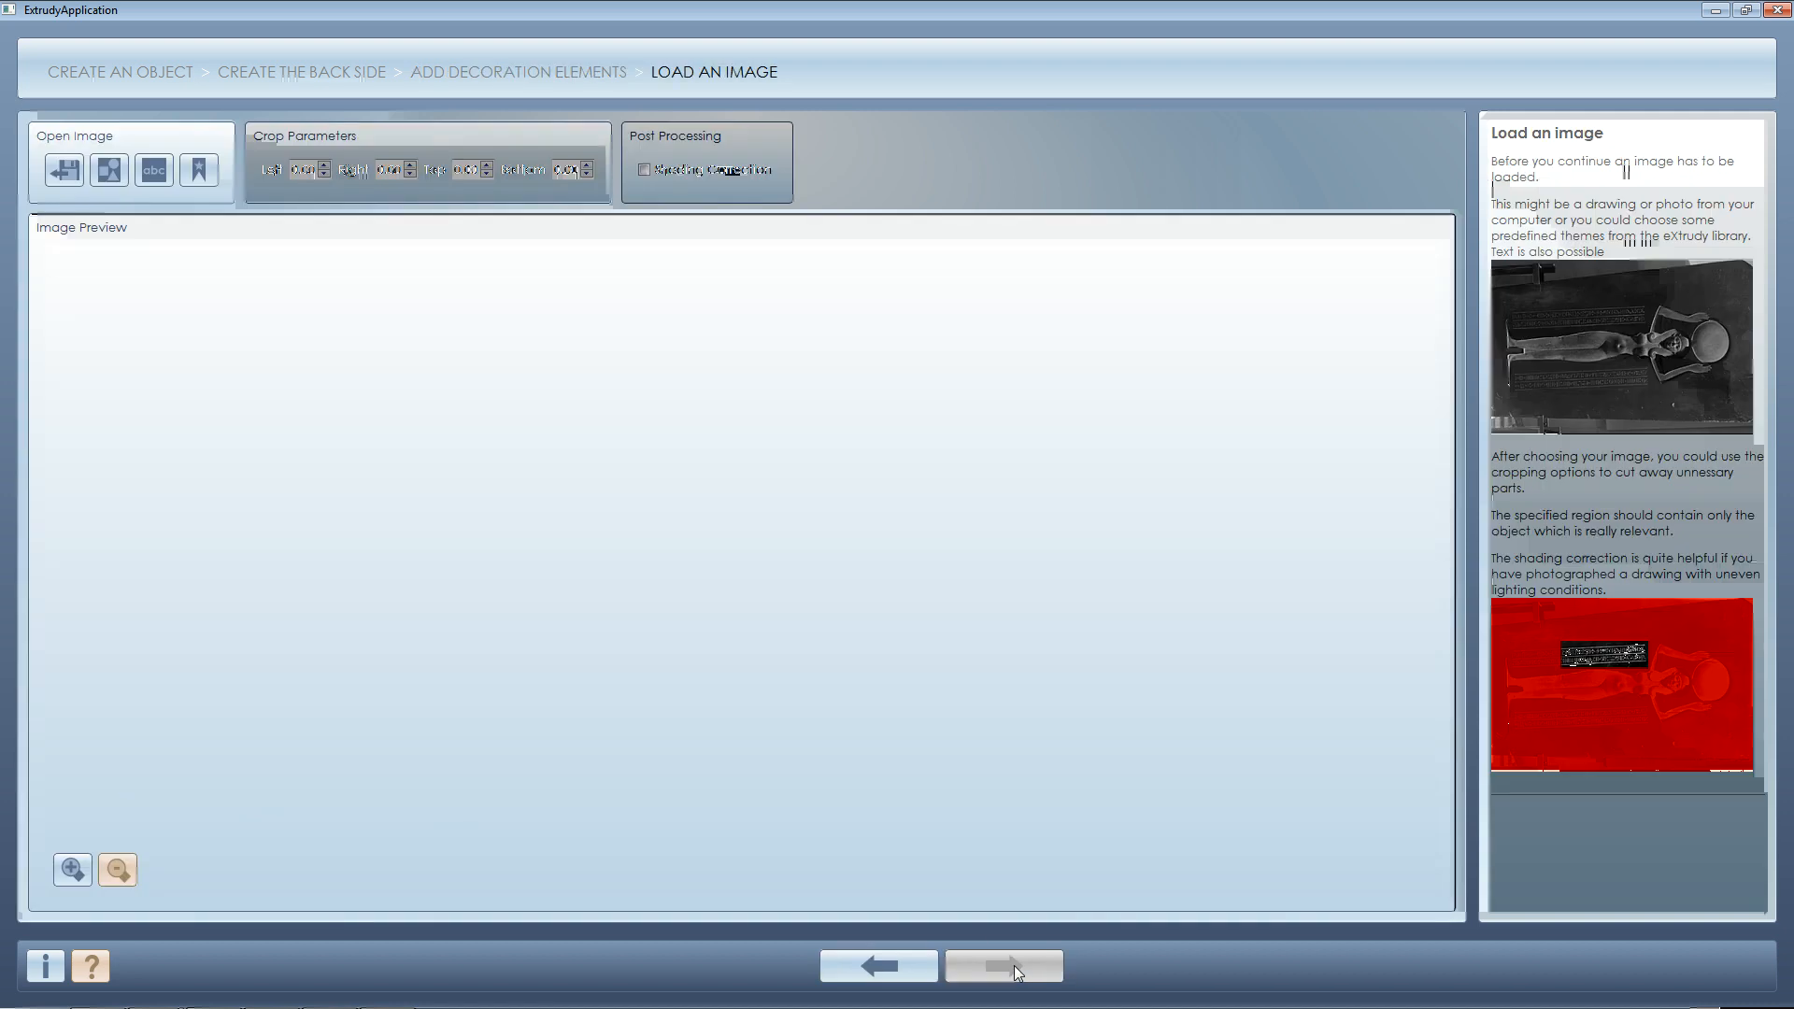
left_click(65, 170)
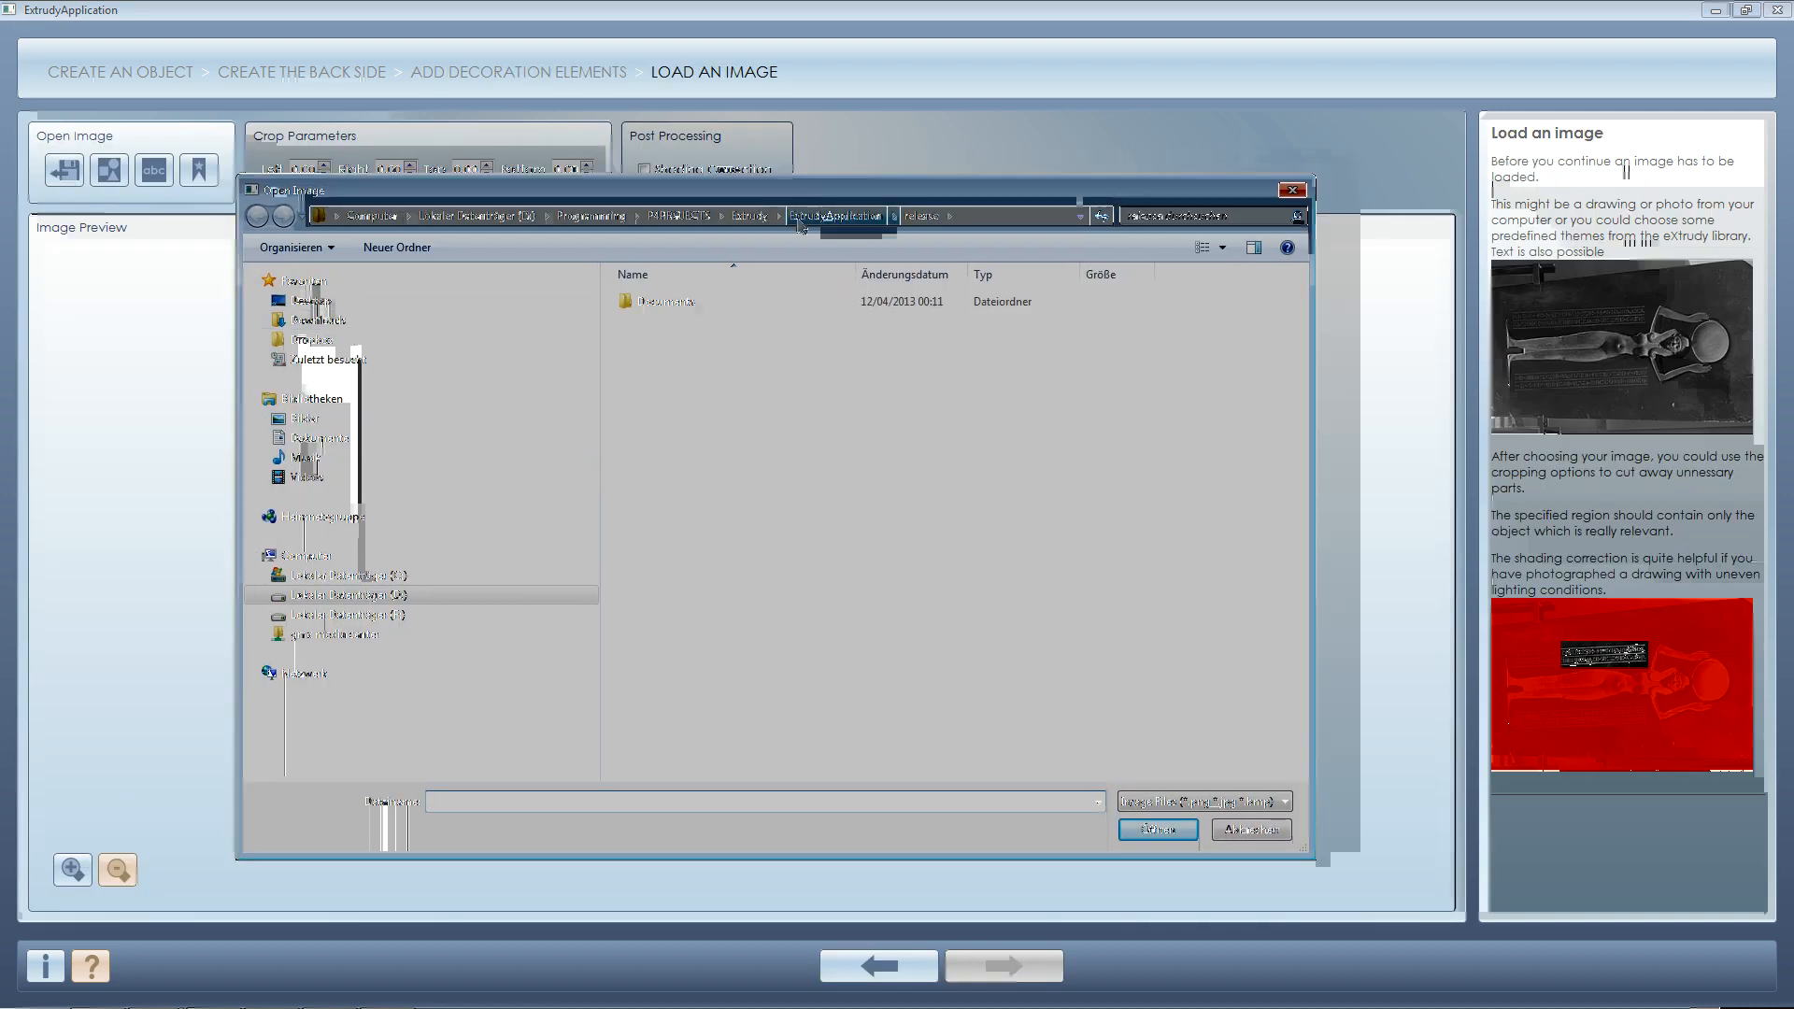
left_click(757, 216)
left_click(673, 218)
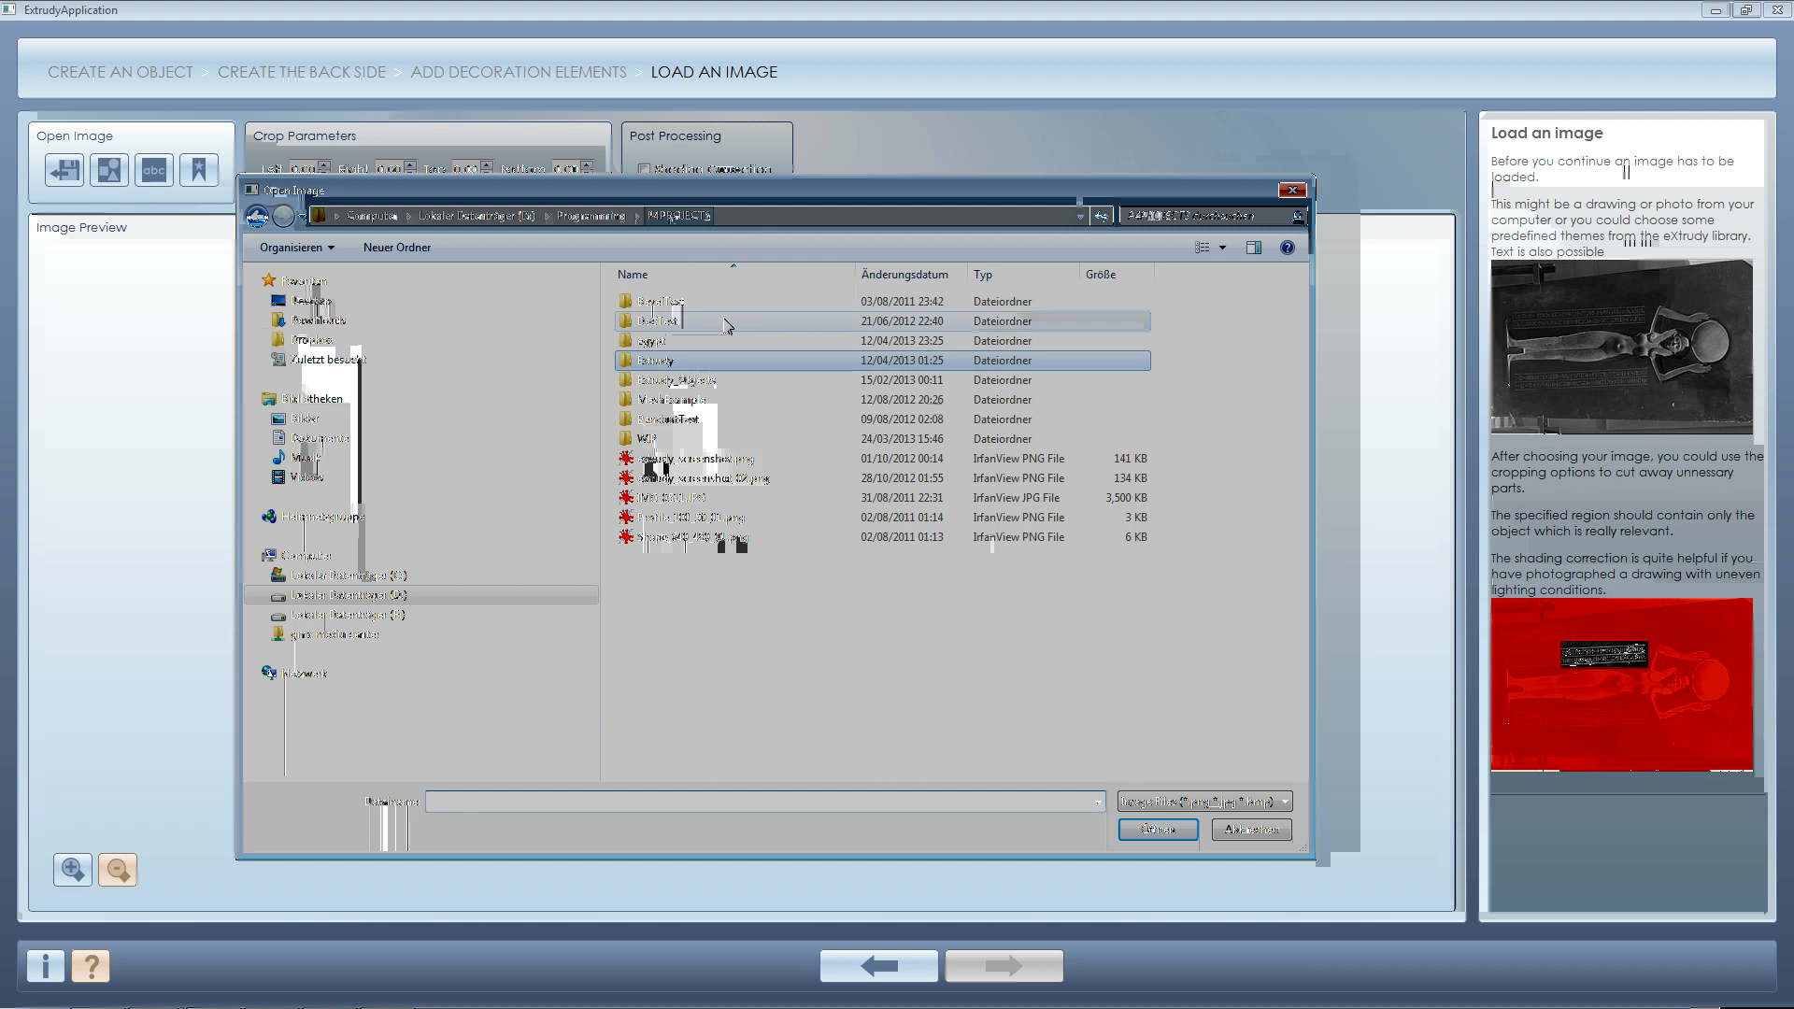
double_click(680, 346)
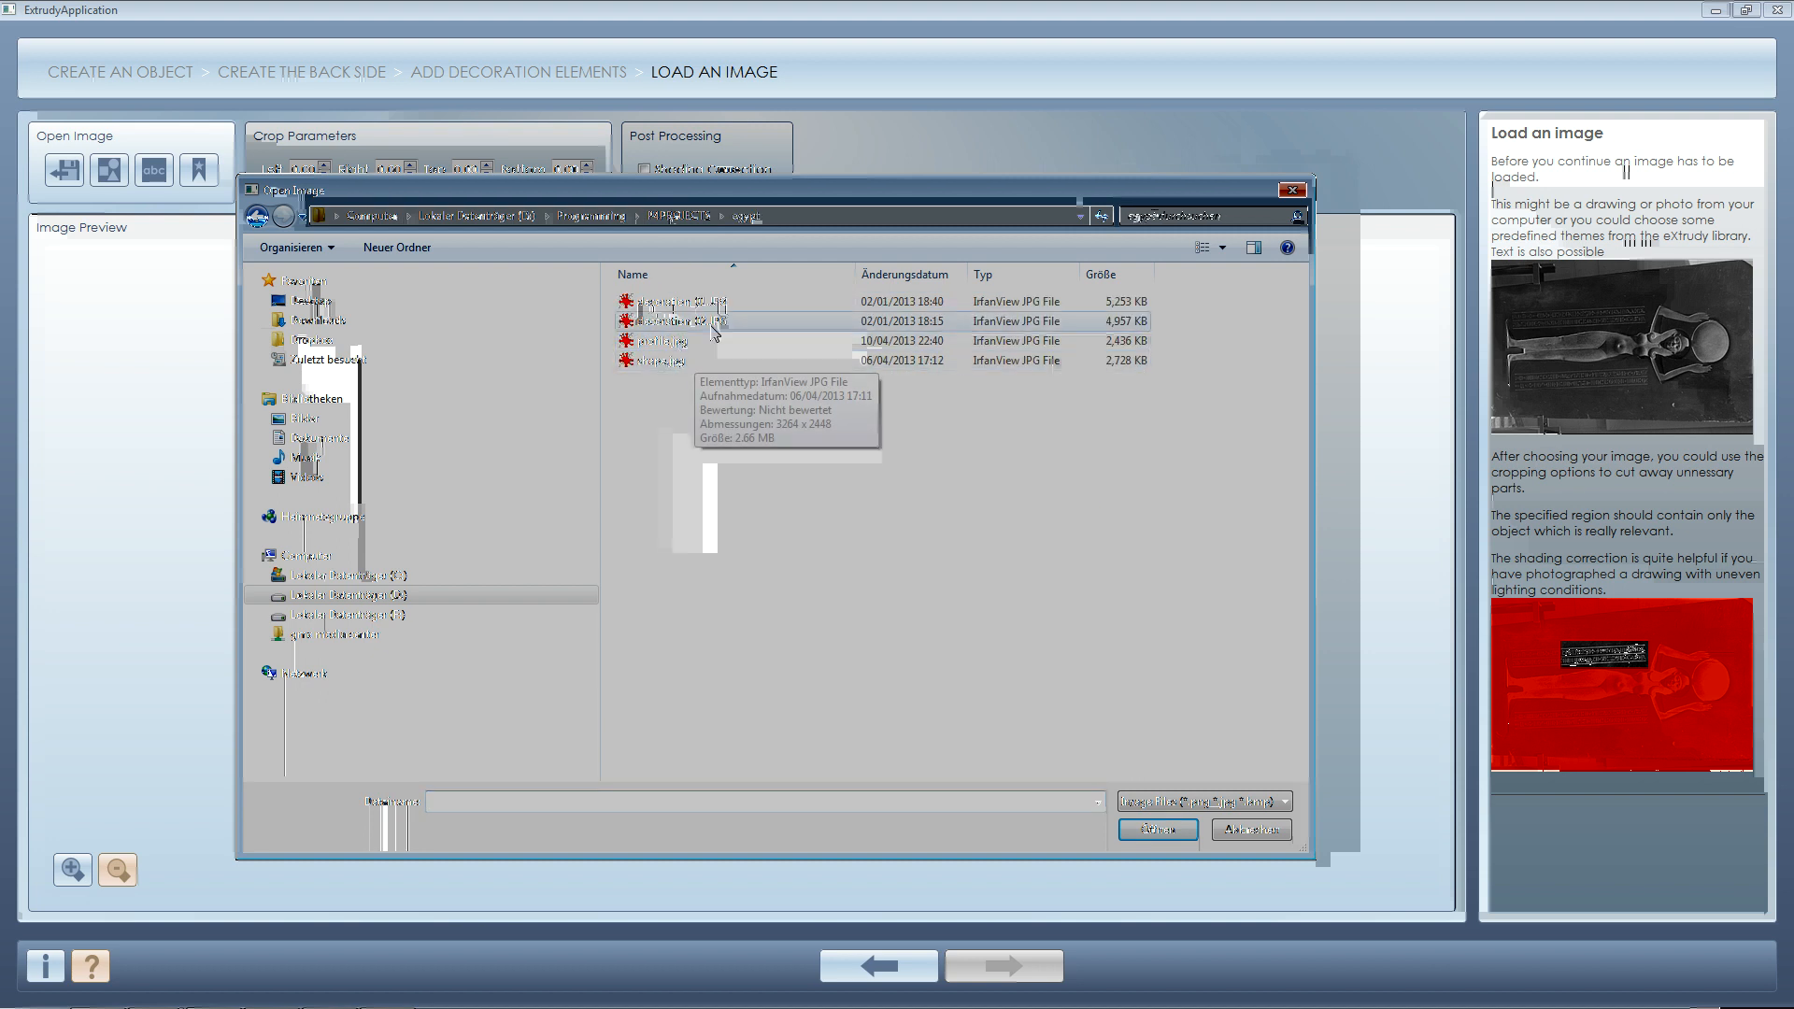
left_click(678, 321)
left_click(1158, 829)
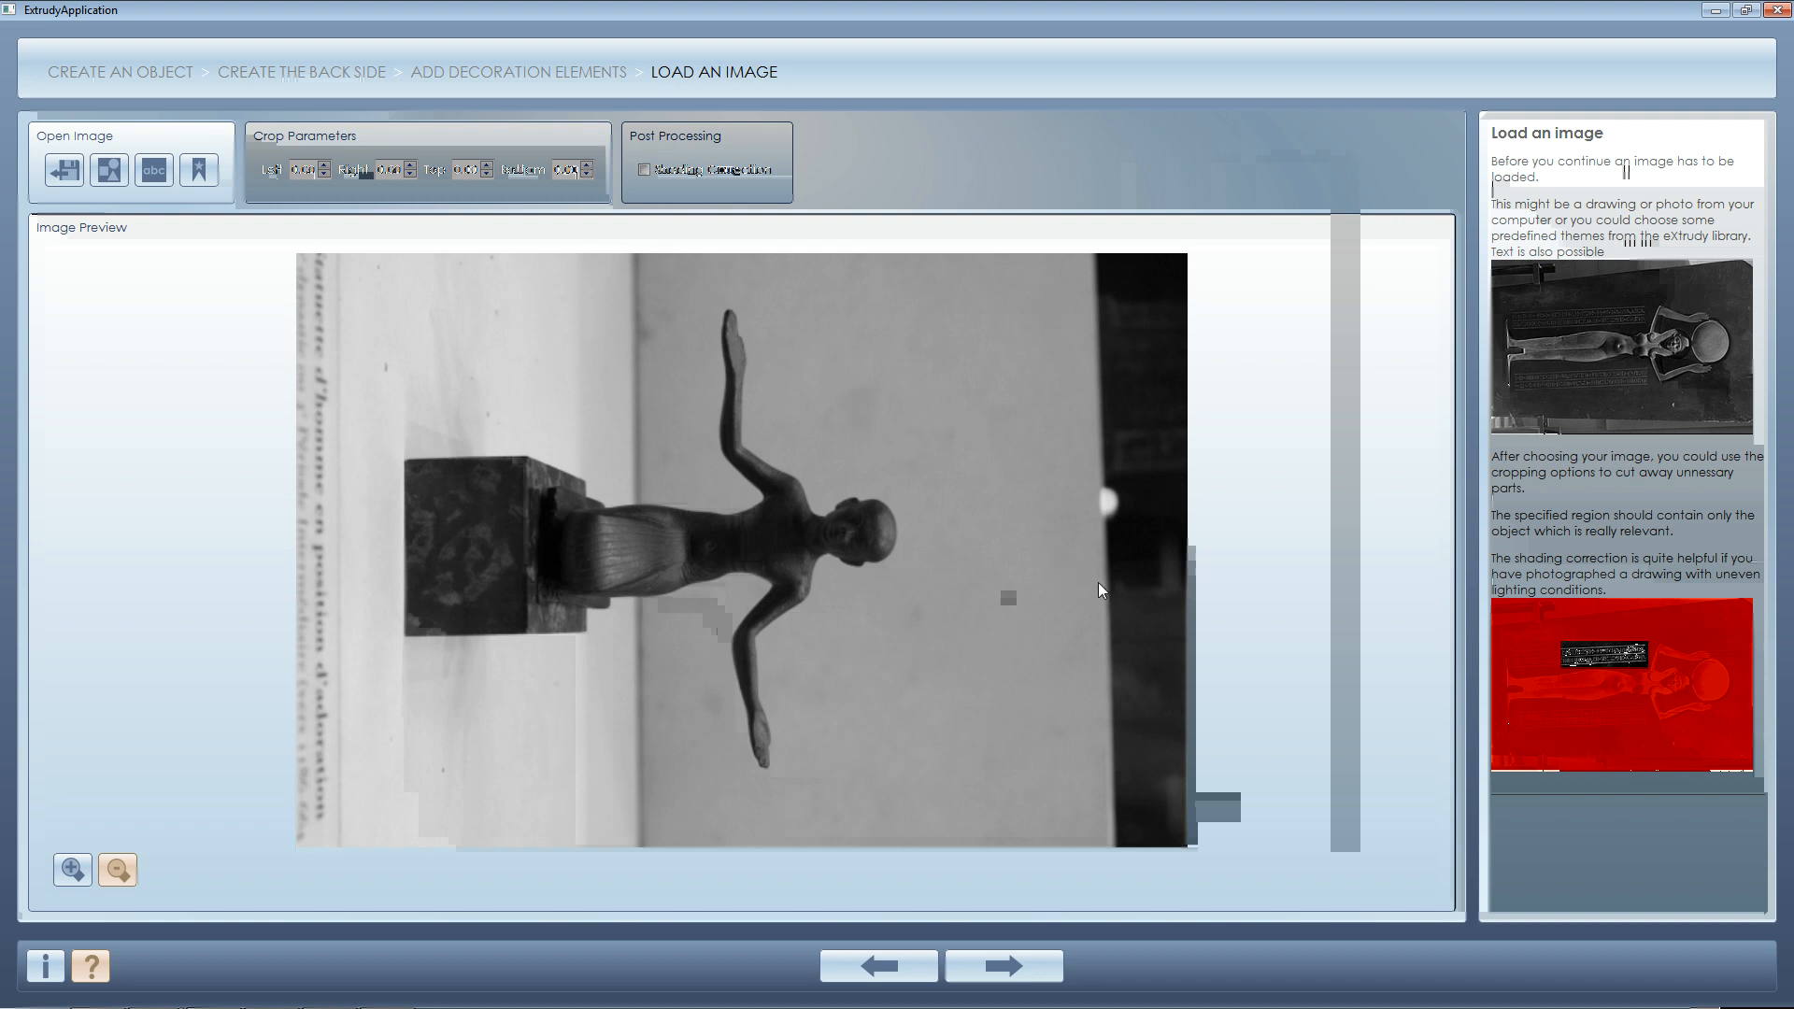
- Crop the photo on all four sides to the statuette, removing the lettering, part of the pedestal and the dark background
left_click(324, 167)
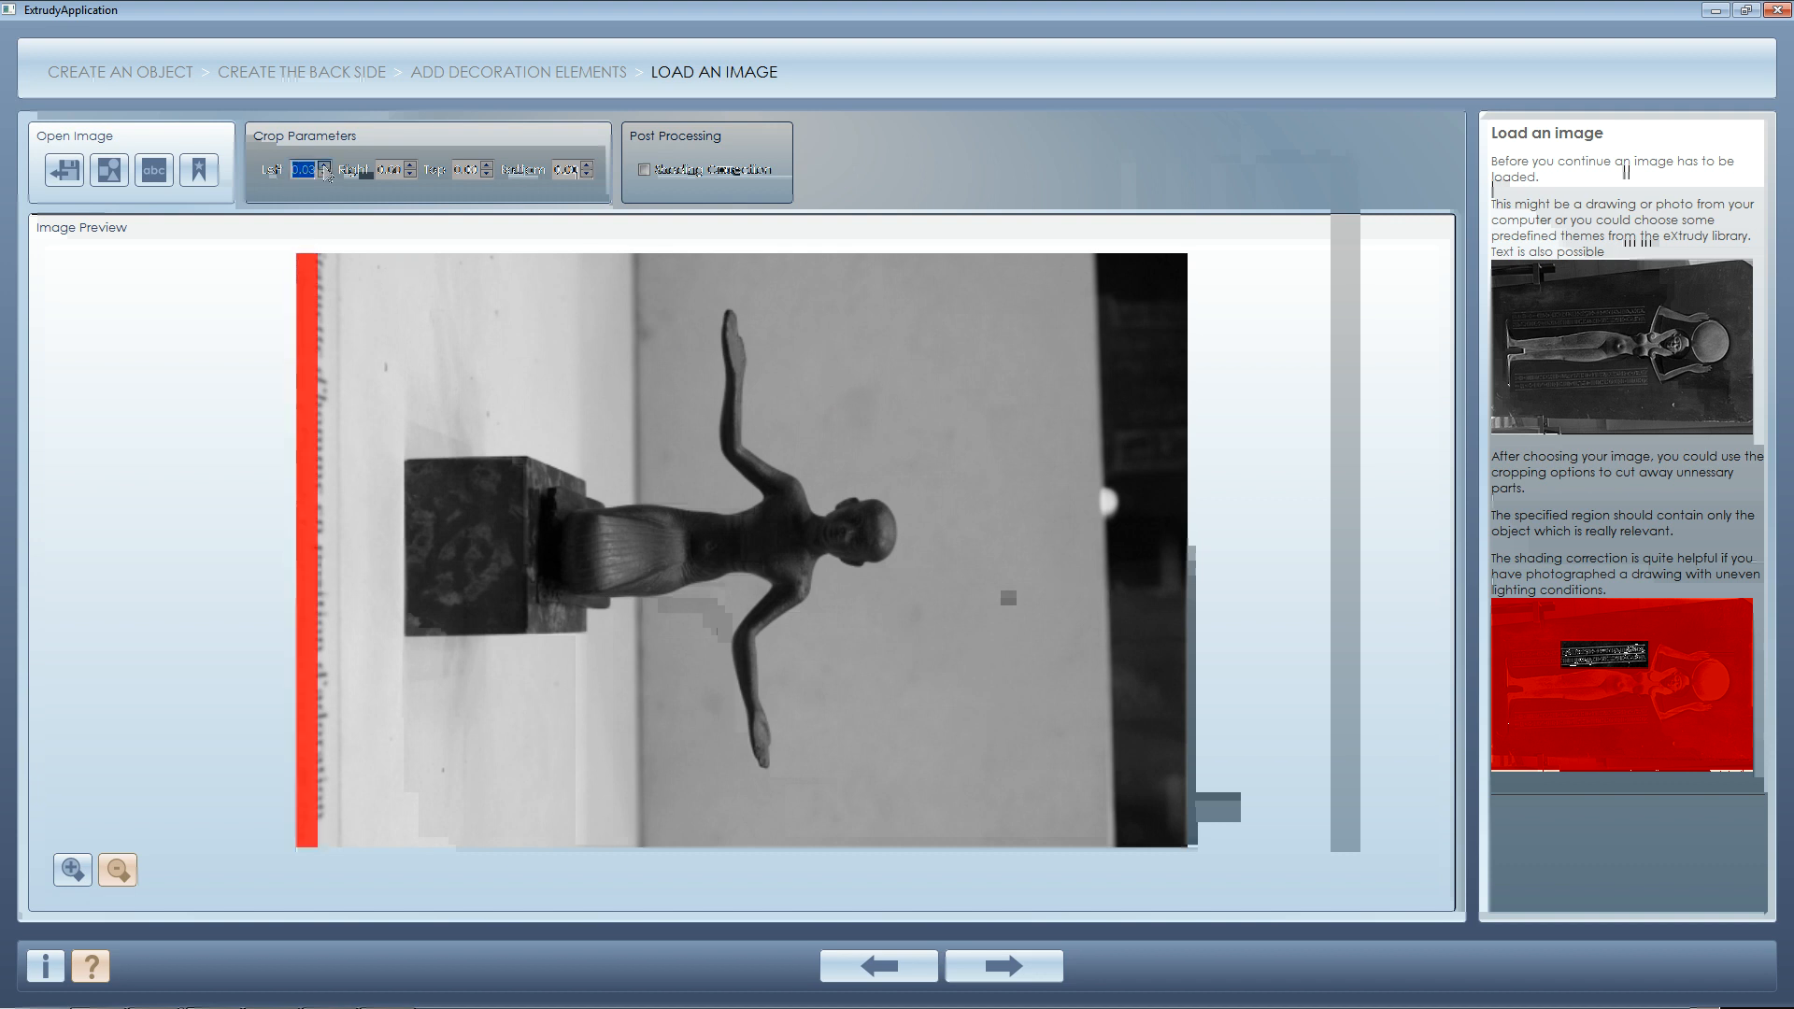
scroll(325, 168, "up", 5)
scroll(324, 168, "up", 12)
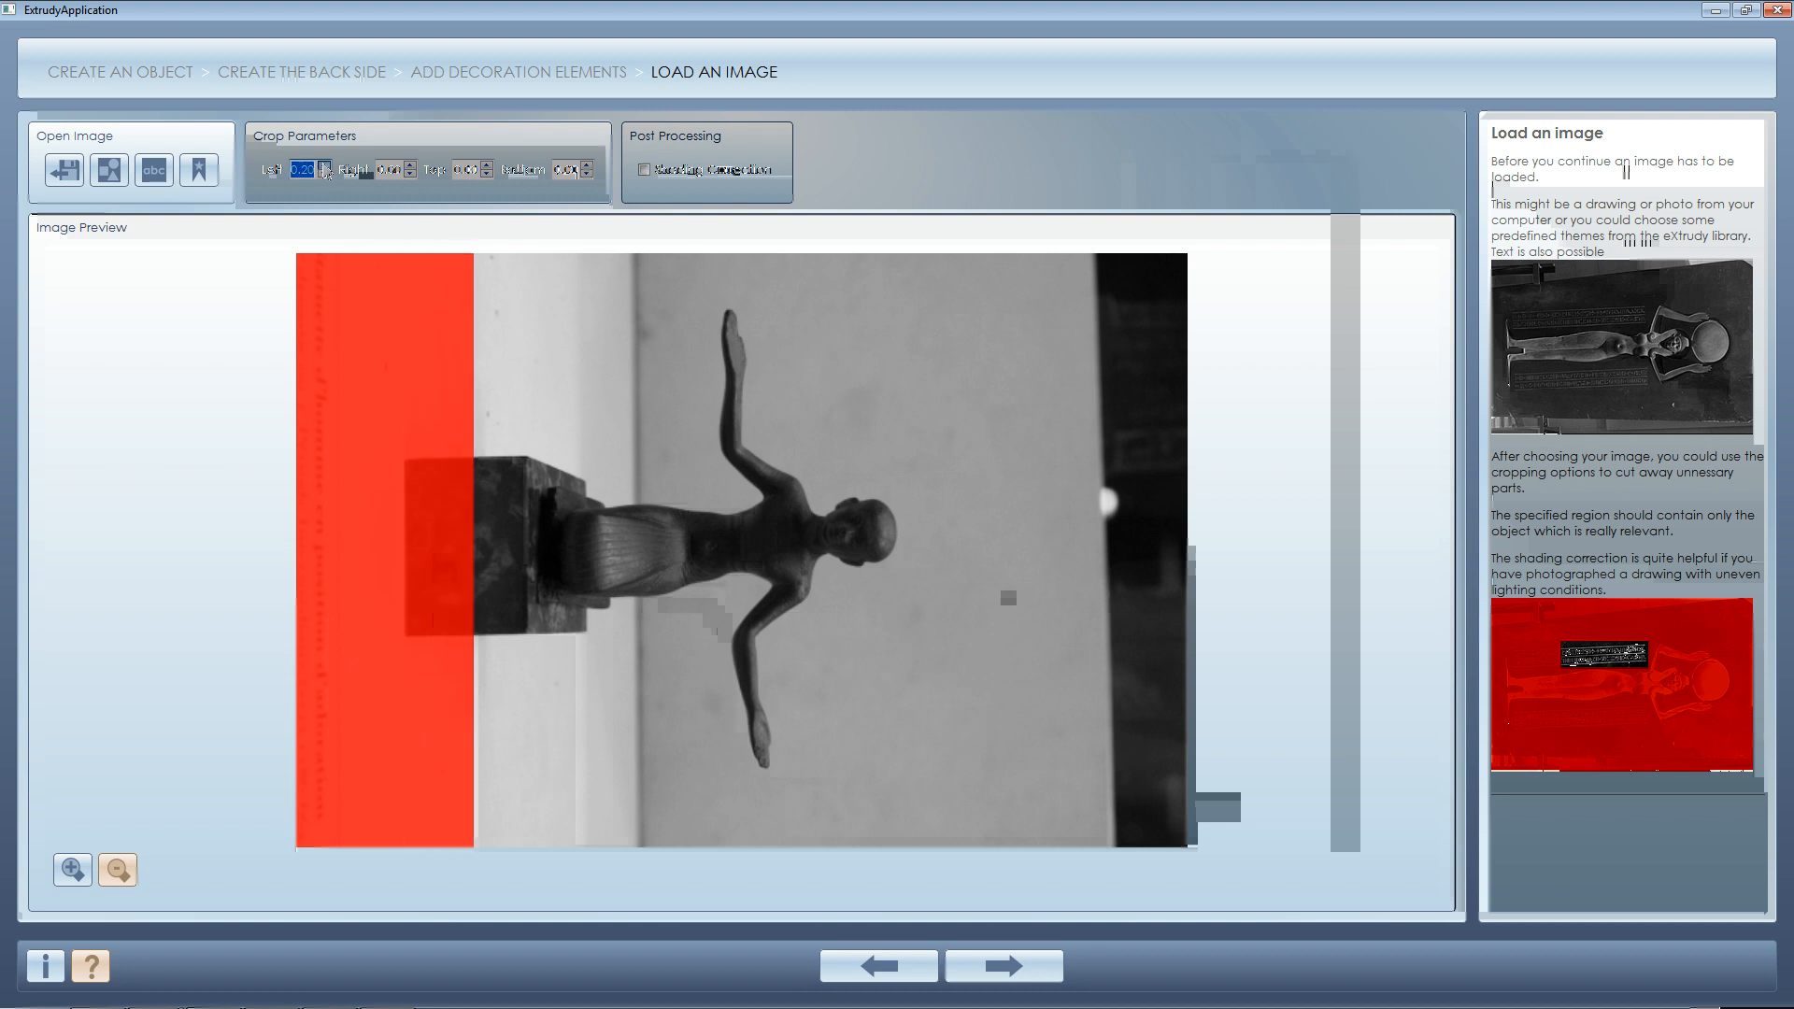
left_click(411, 166)
scroll(412, 169, "up", 18)
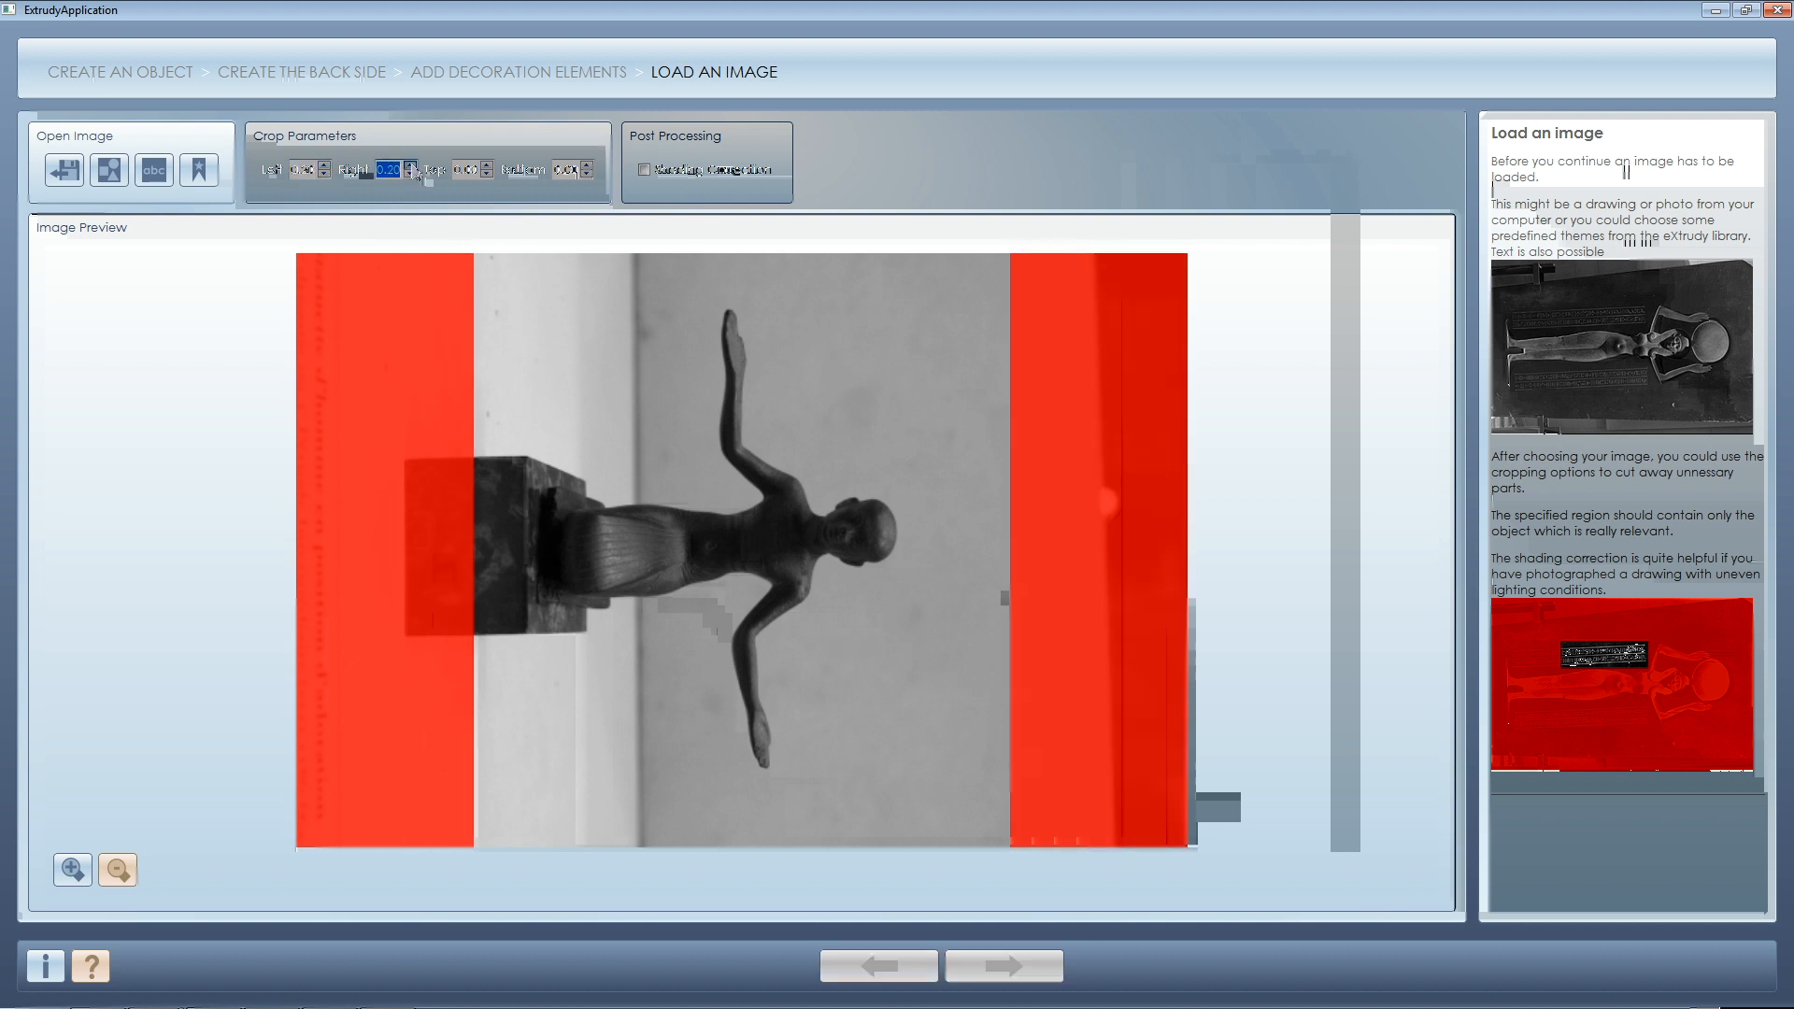
scroll(412, 169, "up", 7)
left_click(485, 166)
scroll(485, 168, "up", 4)
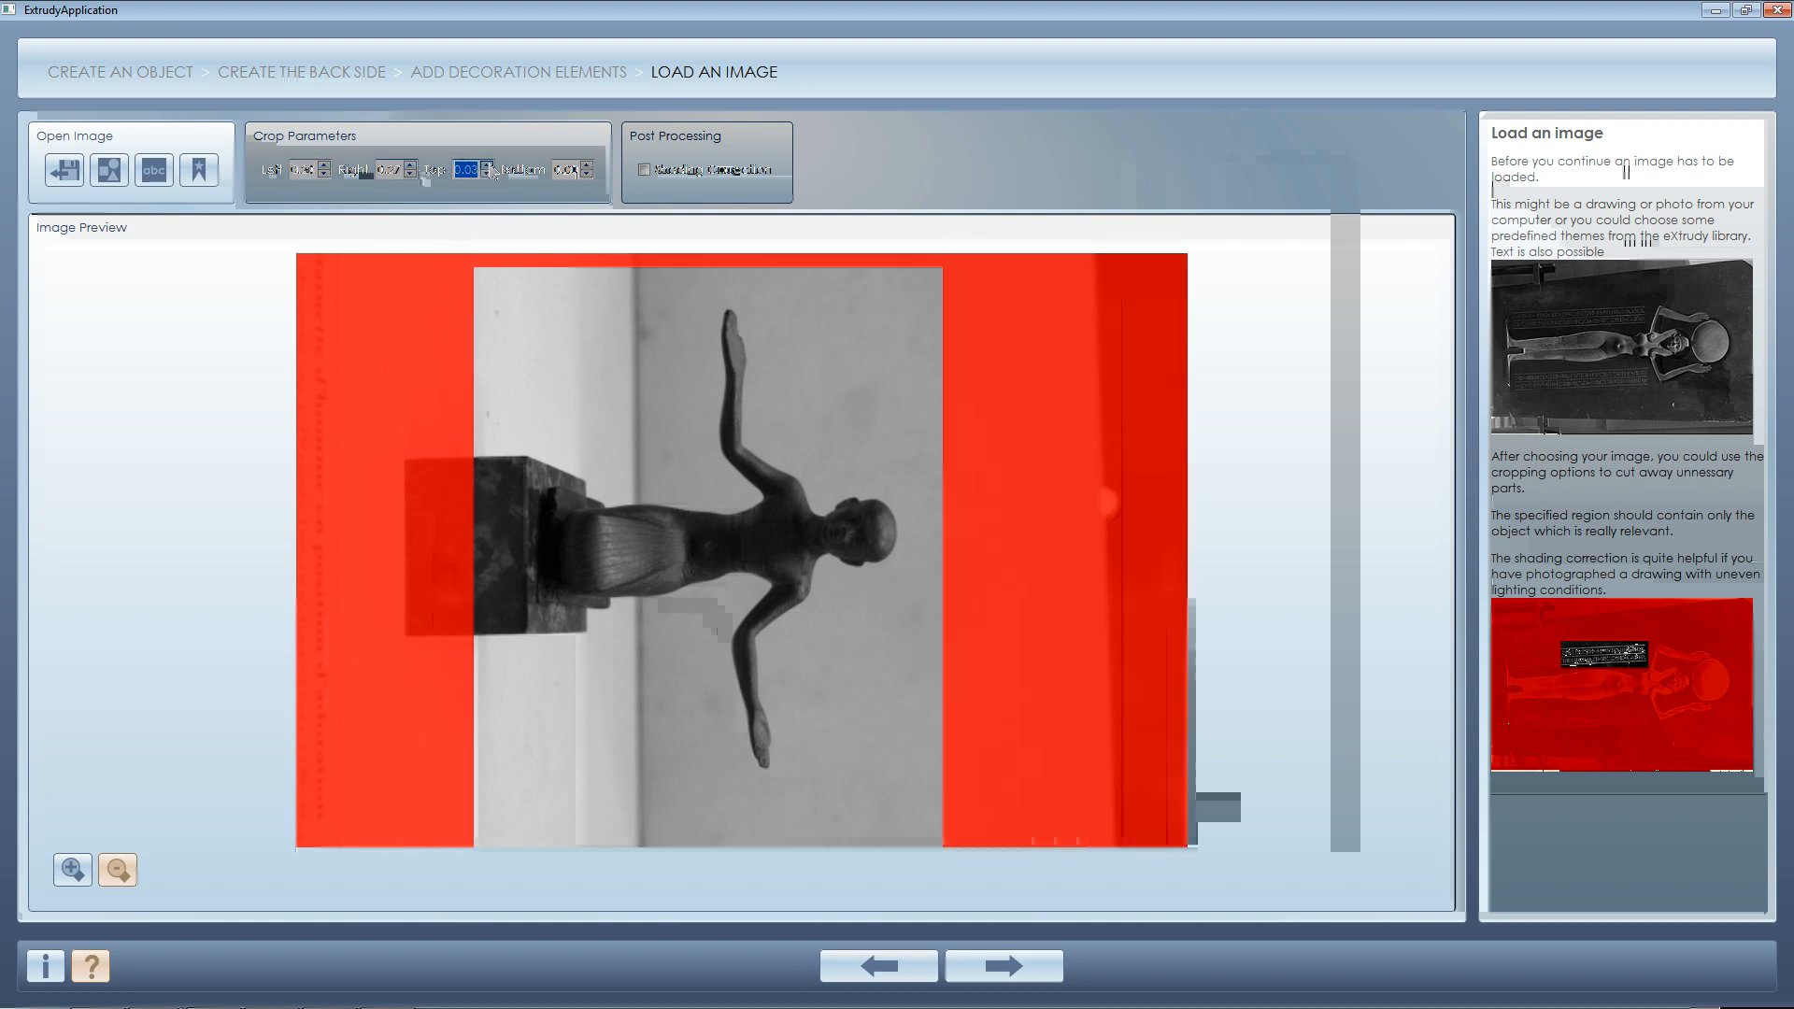
left_click(586, 168)
scroll(588, 169, "up", 8)
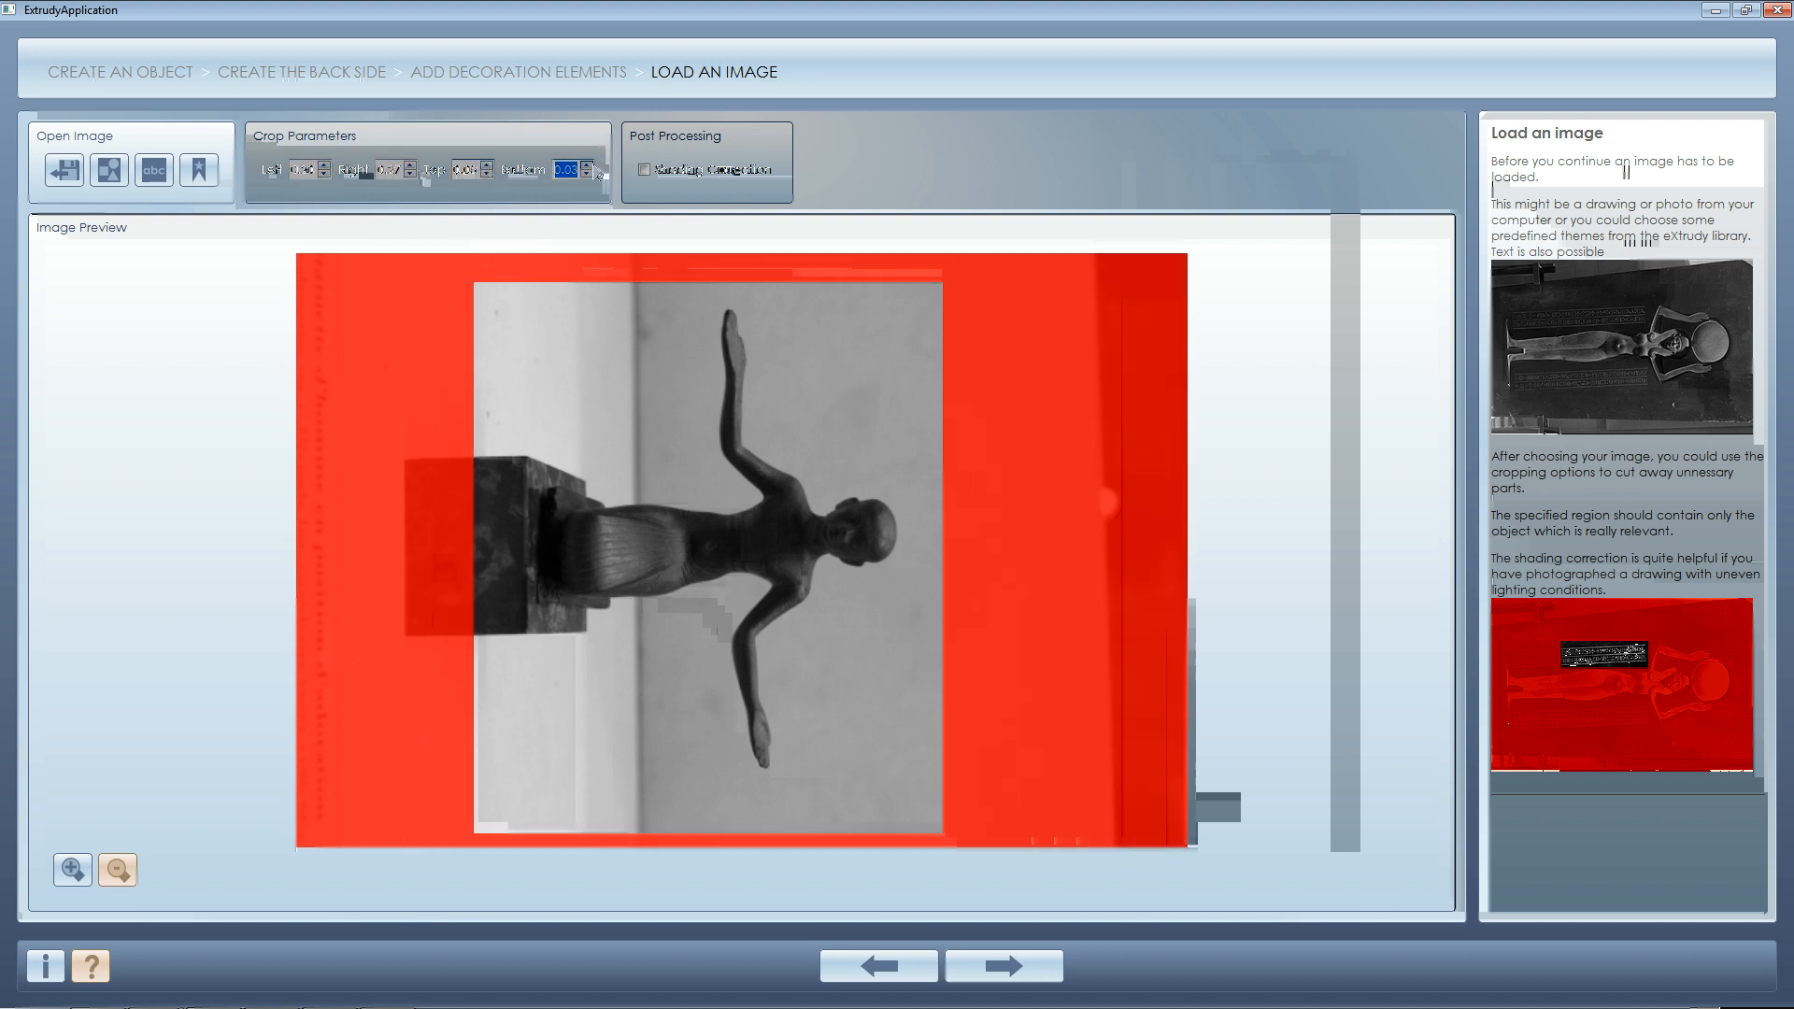
- Rotate the cropped statuette image by 90 degrees and set its scale width and scale height to 1.4
left_click(1047, 968)
left_click_drag(716, 168, 1011, 165)
left_click_drag(716, 200, 835, 202)
left_click_drag(717, 232, 836, 233)
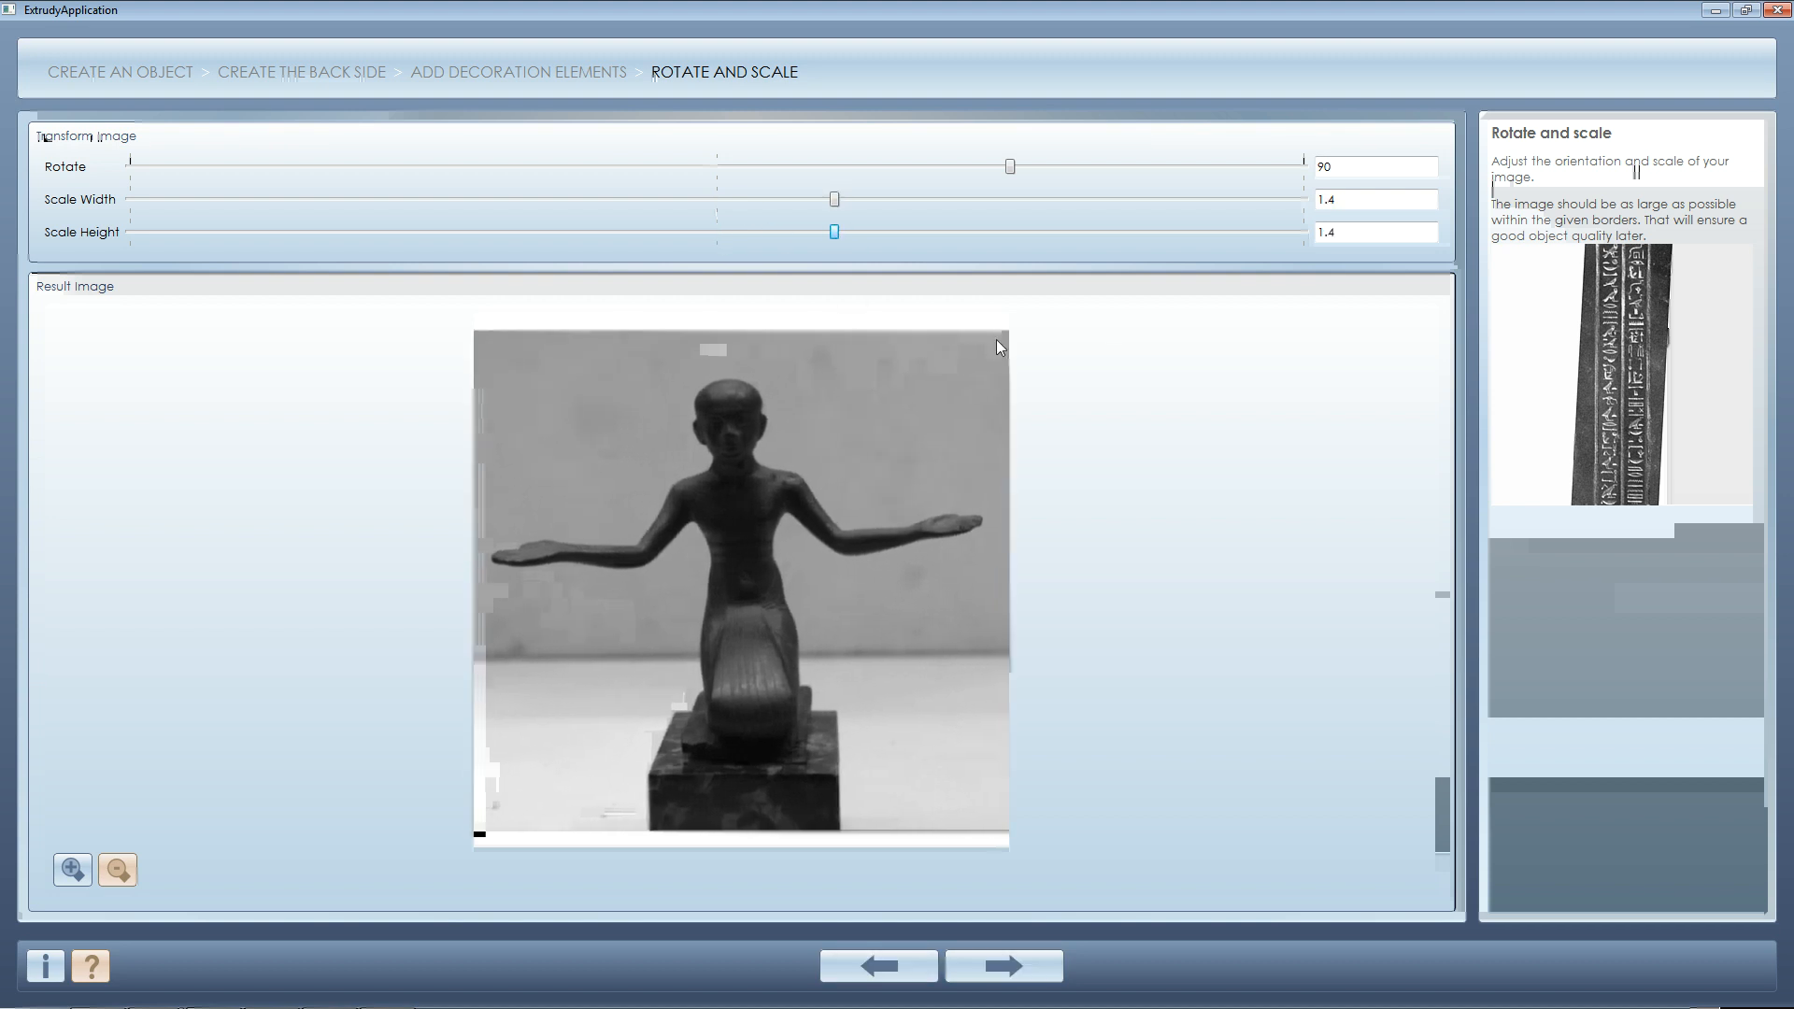
- Proceed to Filter And Threshold and set Remove Distortions to 8 for the statuette image
left_click(1017, 972)
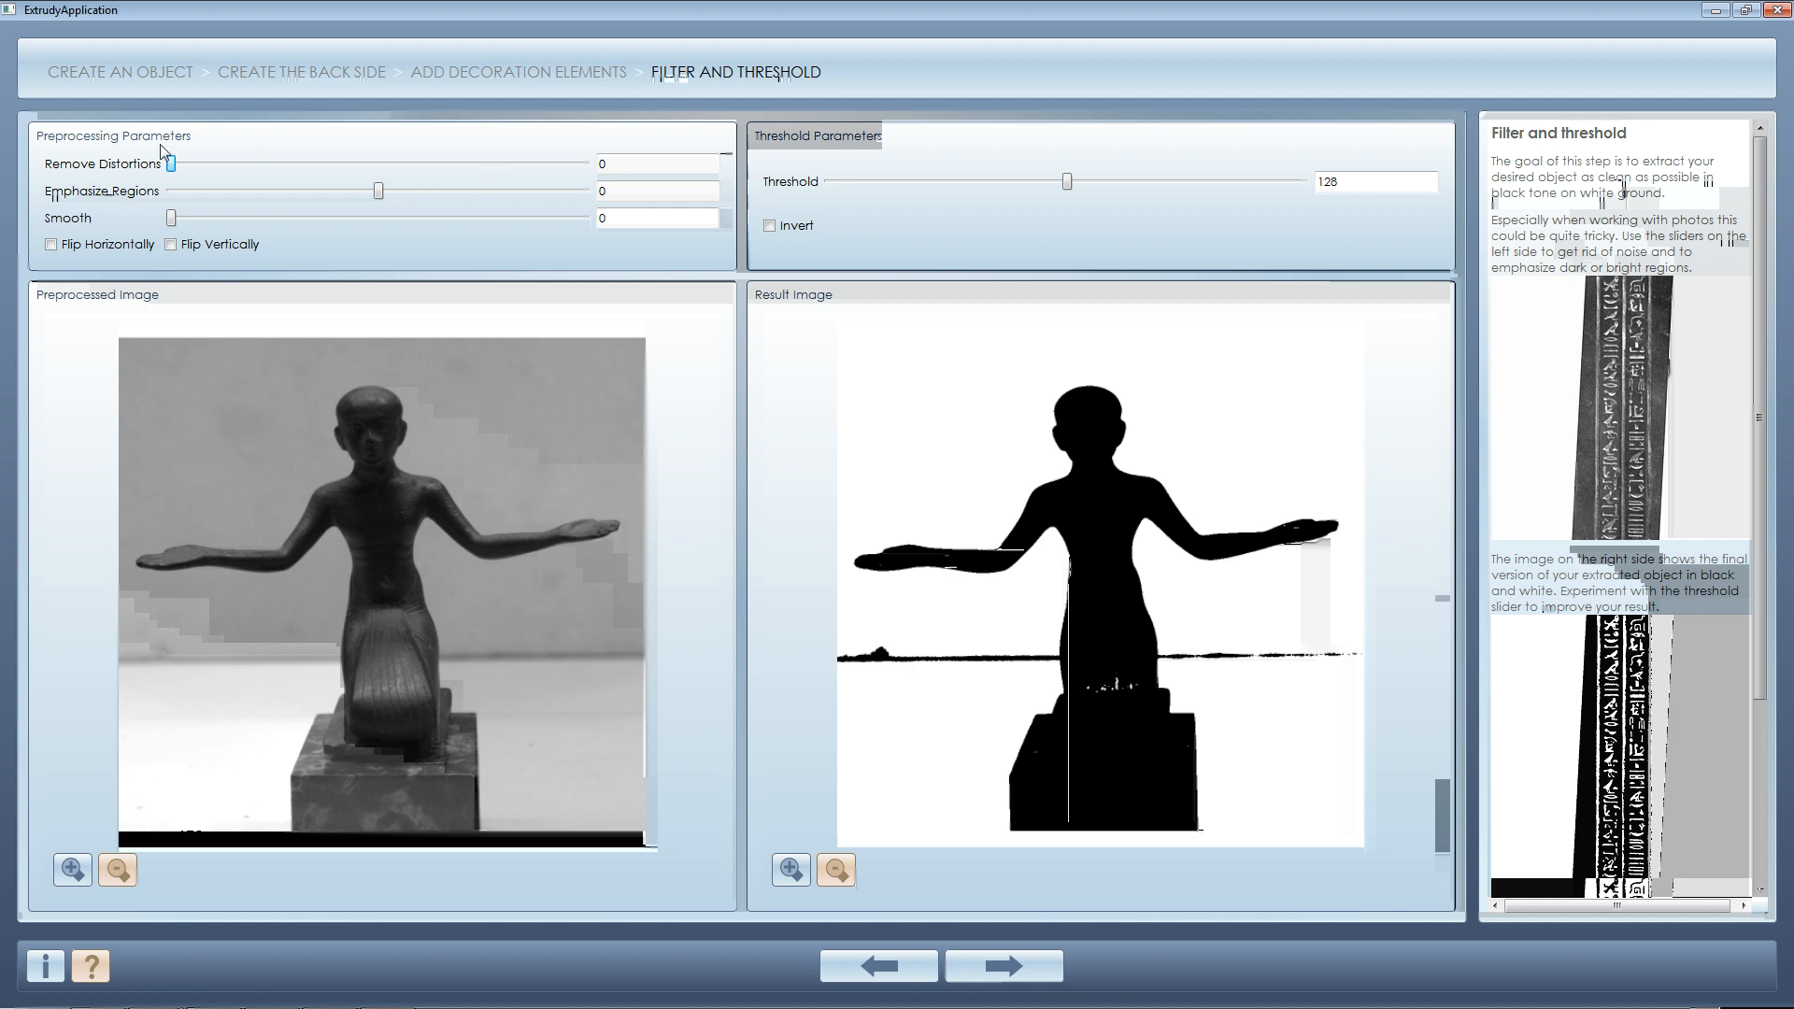
left_click_drag(172, 167, 204, 166)
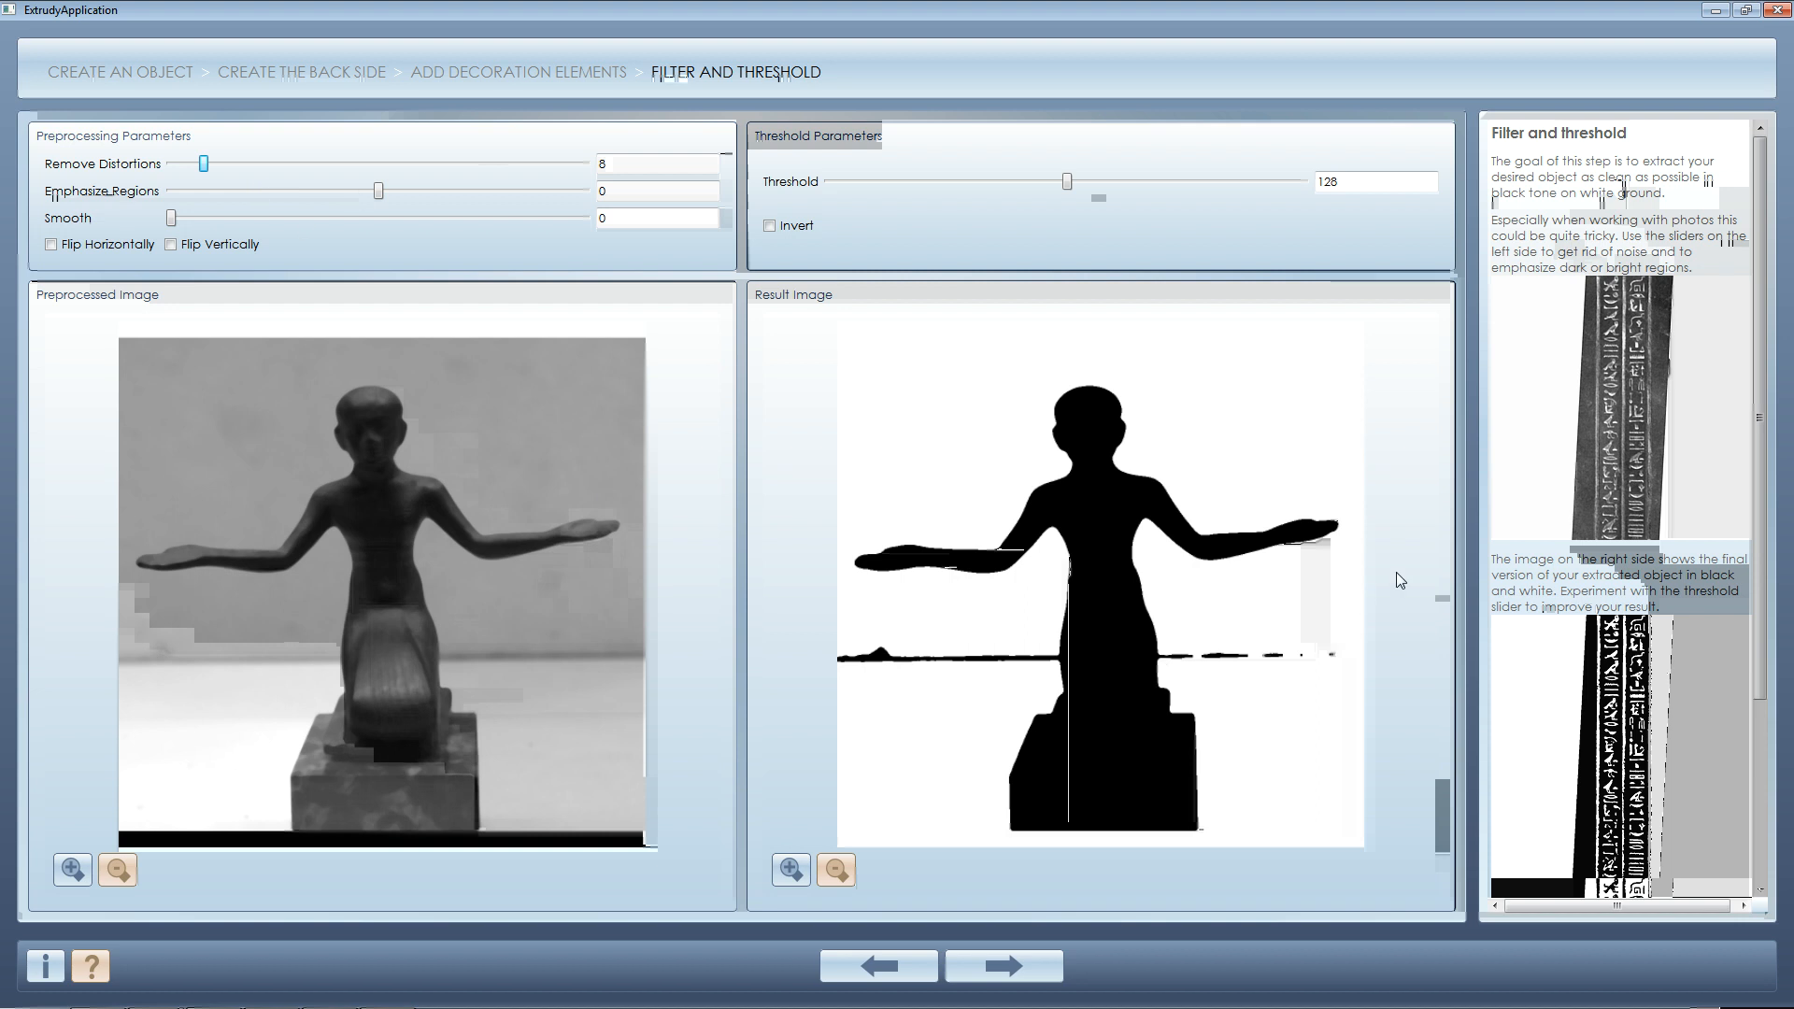
- Return to Rotate And Scale and set the statuette image's rotation to 85 degrees
left_click(894, 962)
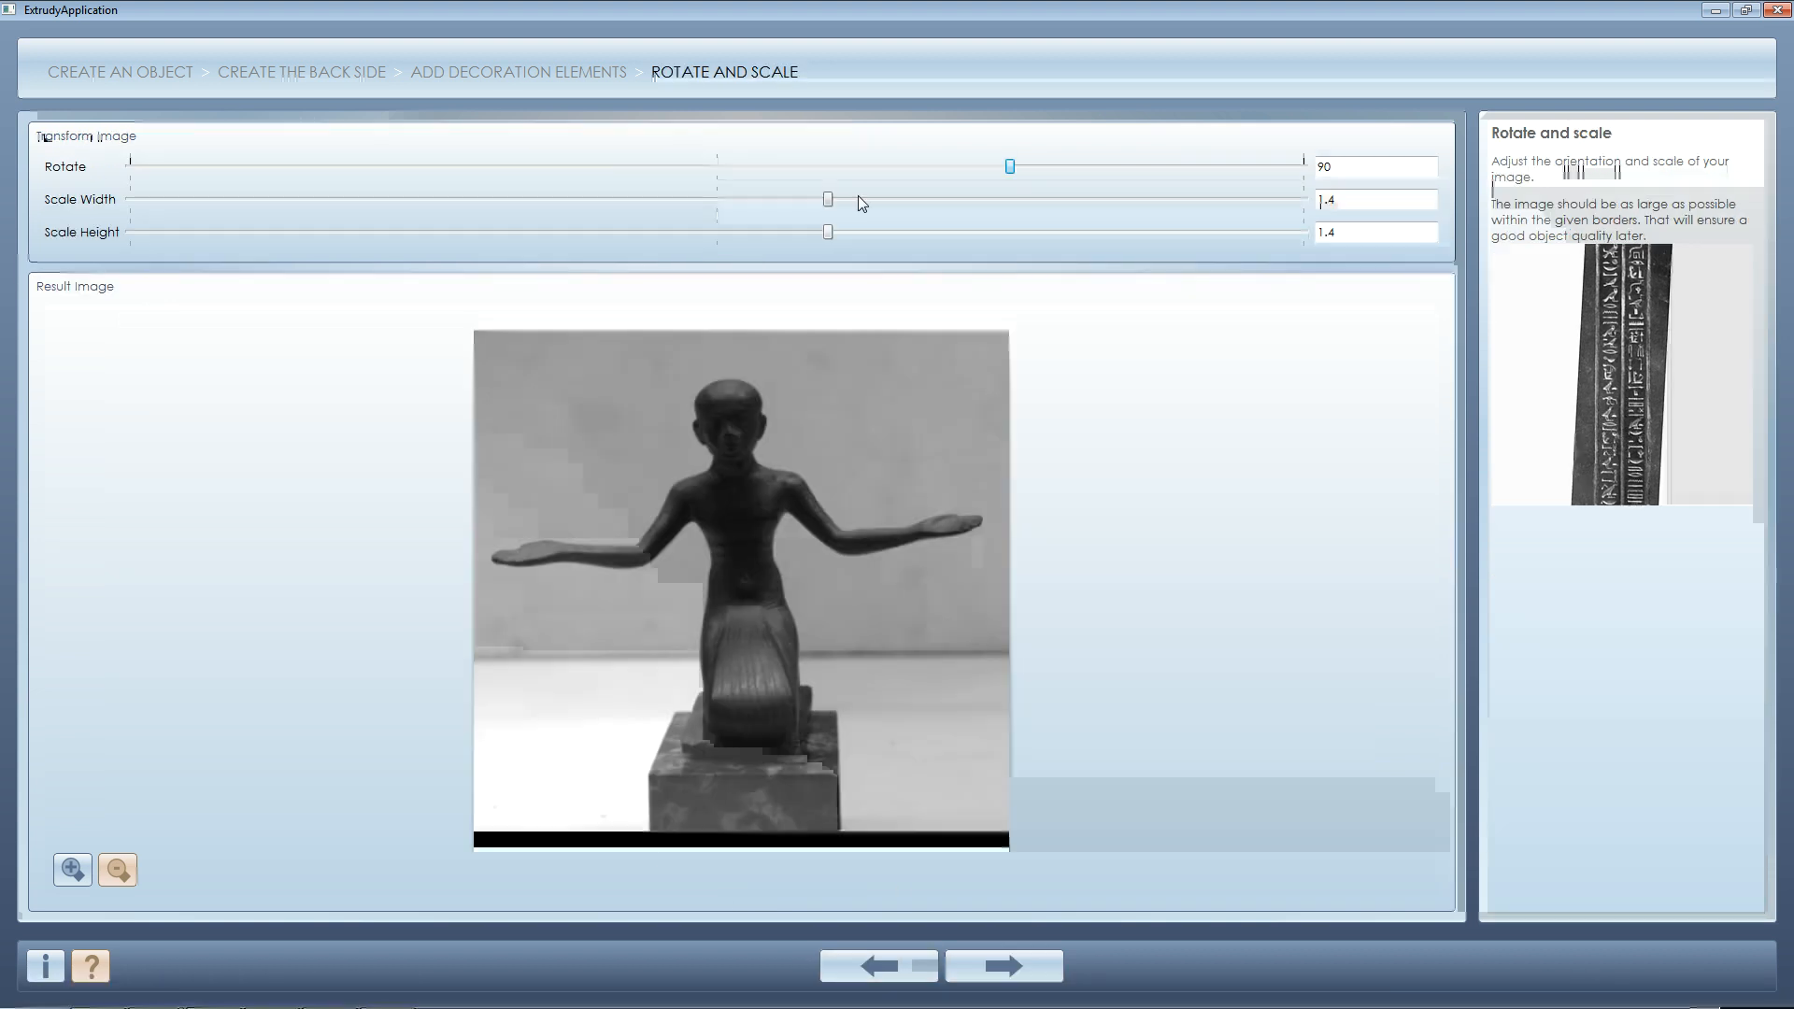
left_click_drag(1007, 166, 992, 167)
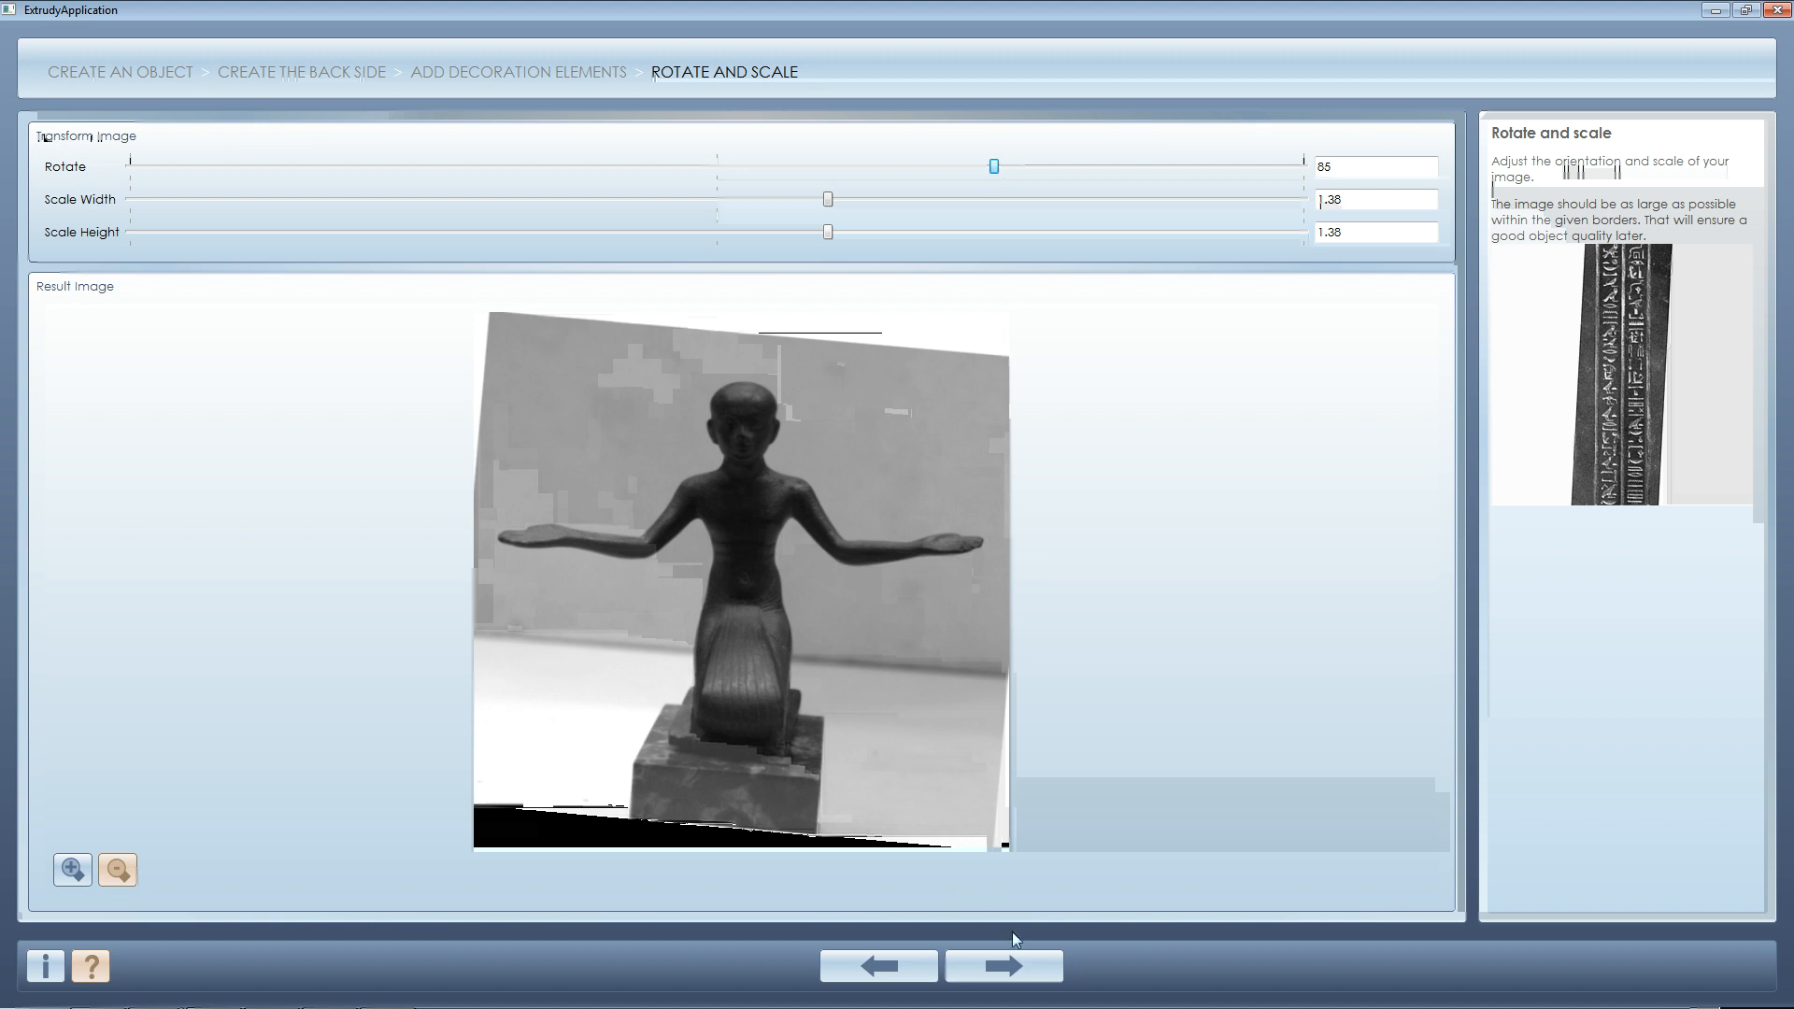
- Proceed to Paint And Erase and paint out the horizontal background line and the pedestal in white with a larger pen
left_click(1023, 972)
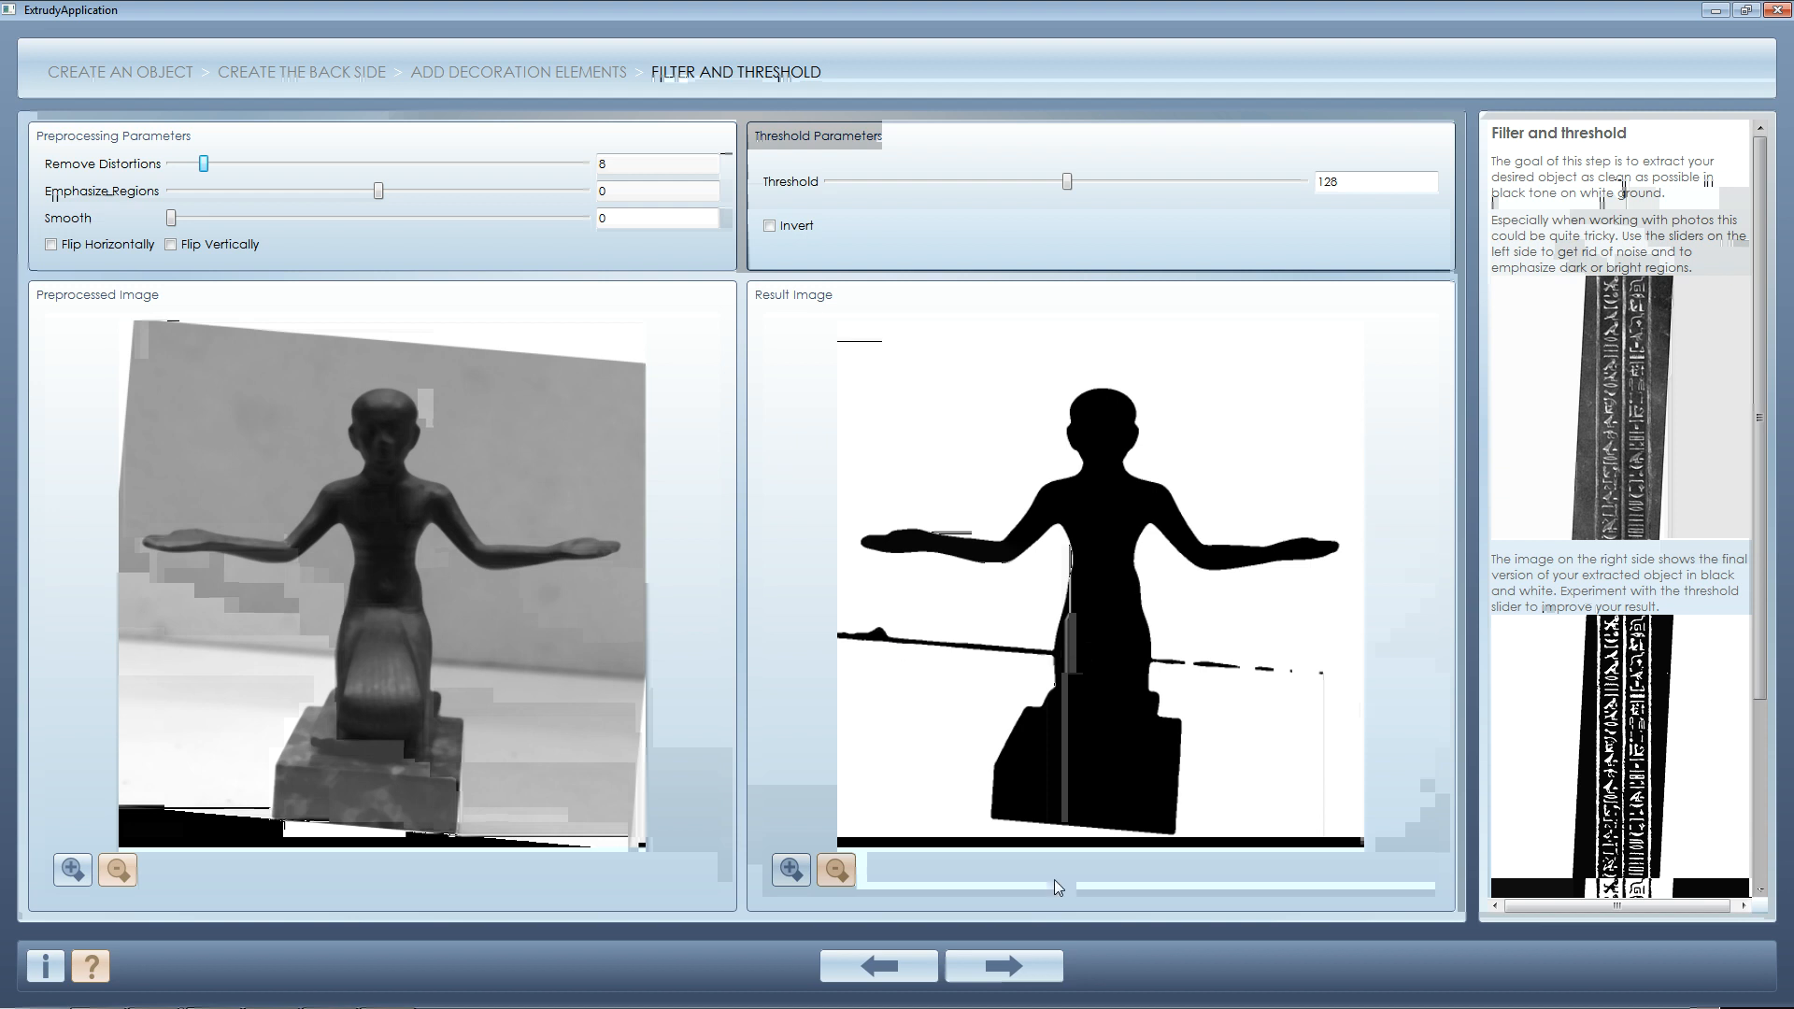
left_click(1023, 968)
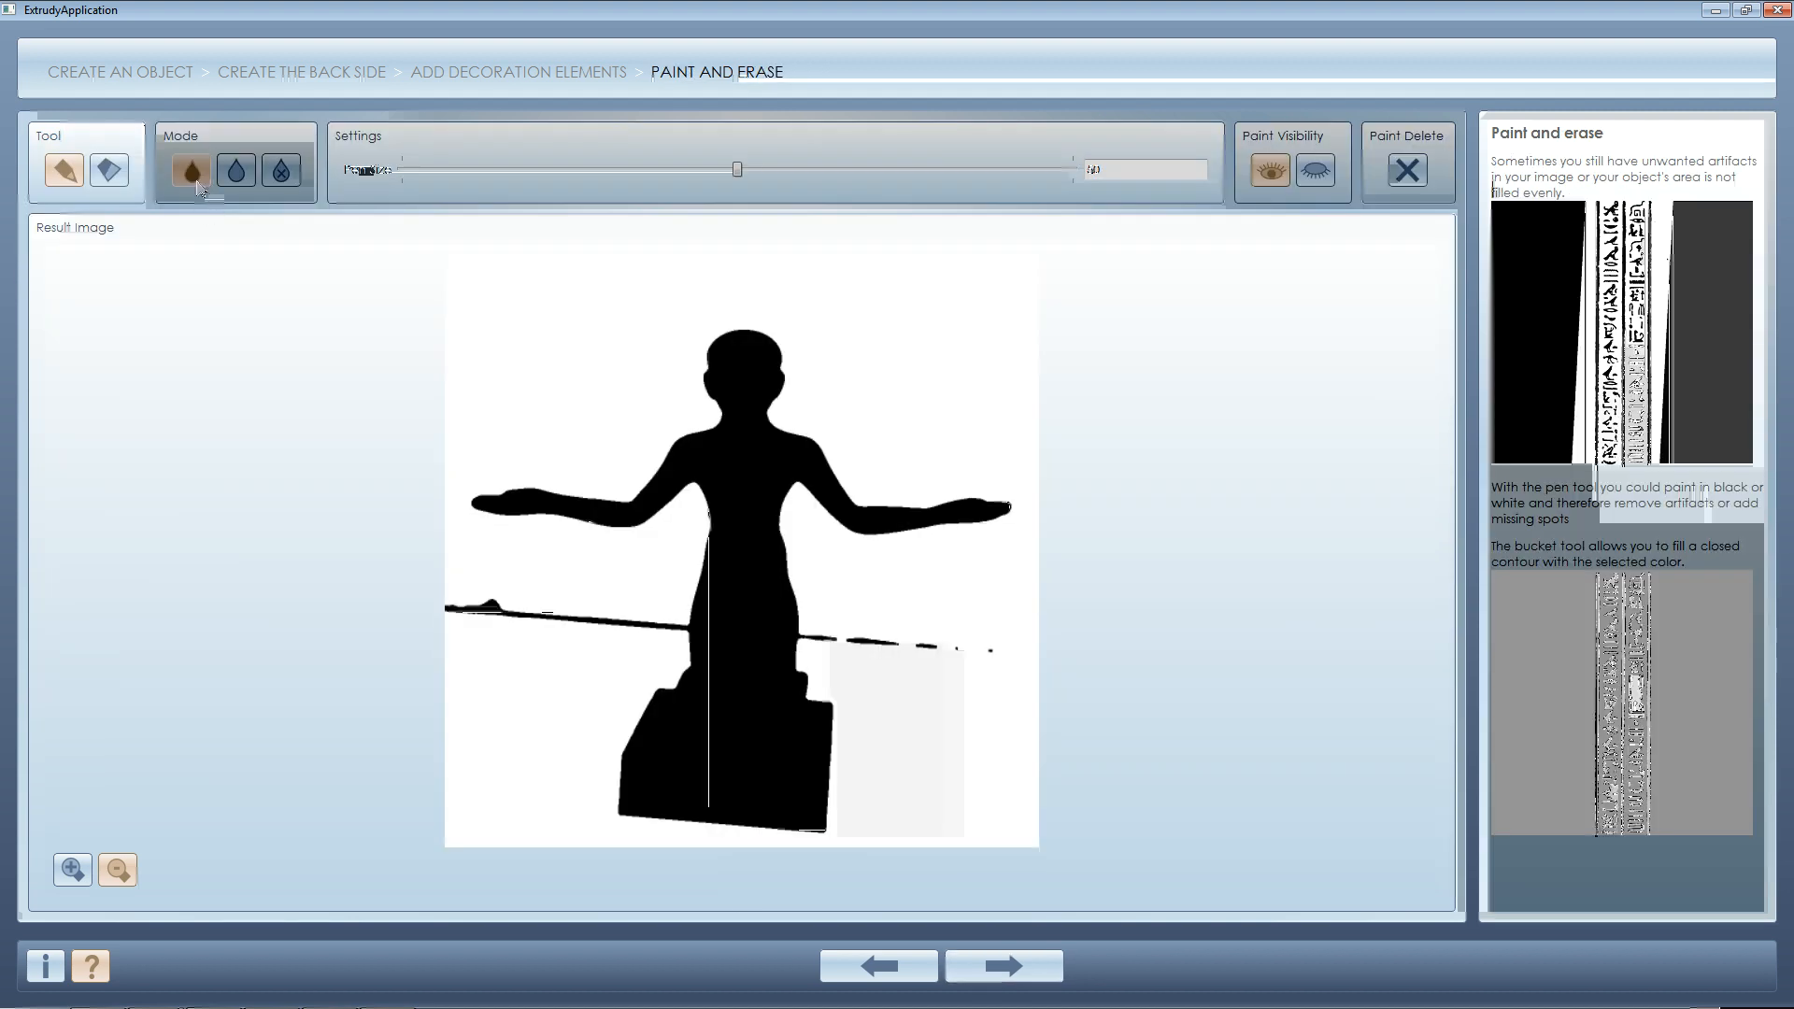
left_click(237, 170)
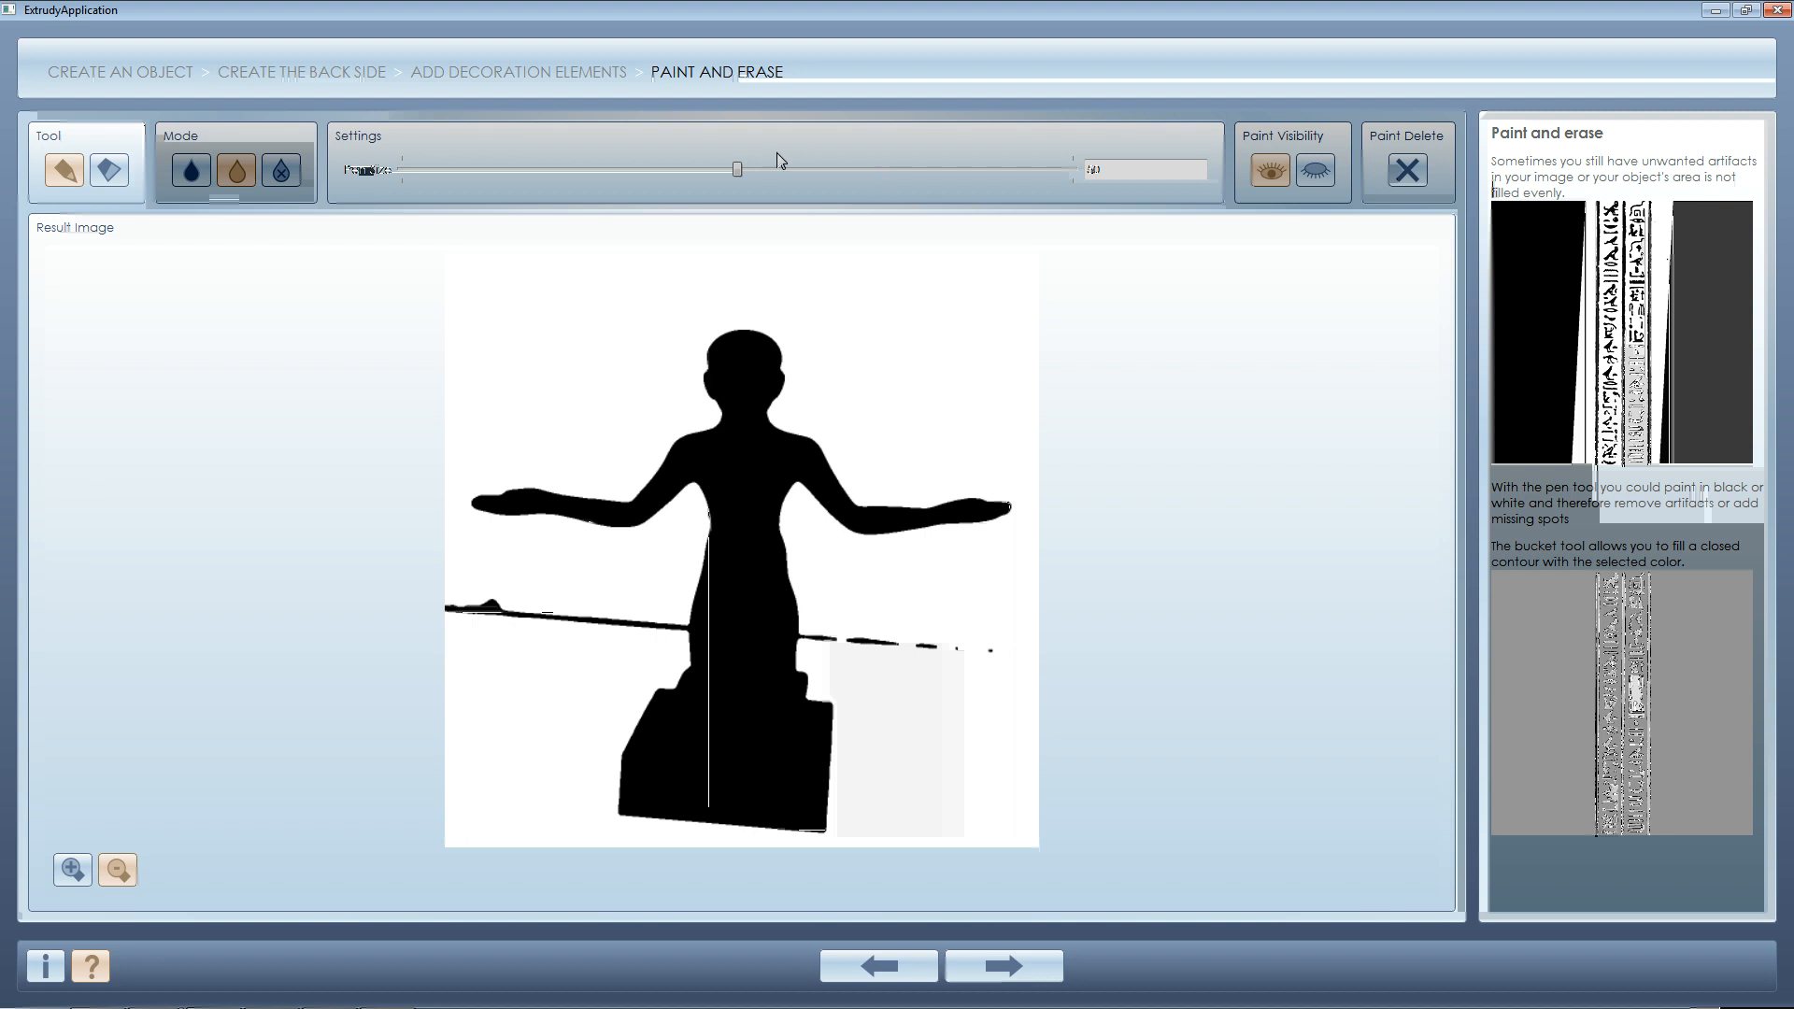
left_click_drag(737, 172, 1019, 171)
left_click_drag(422, 606, 669, 624)
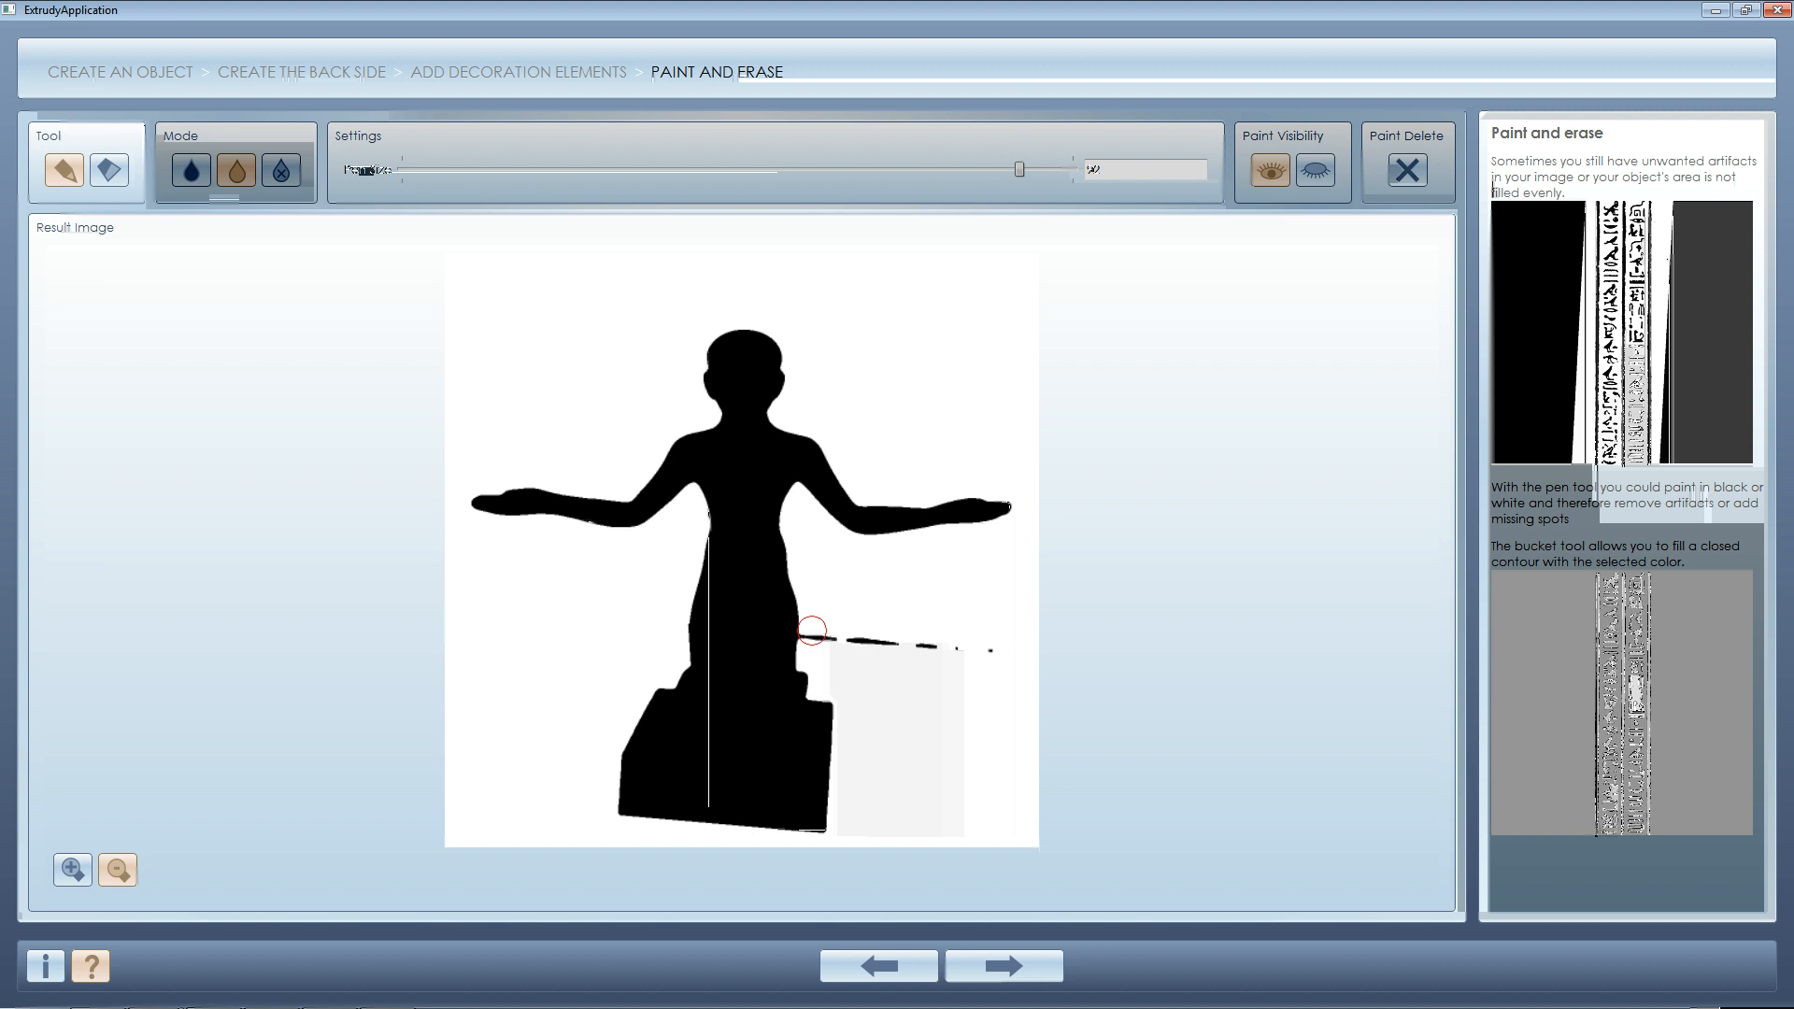
left_click_drag(809, 631, 979, 643)
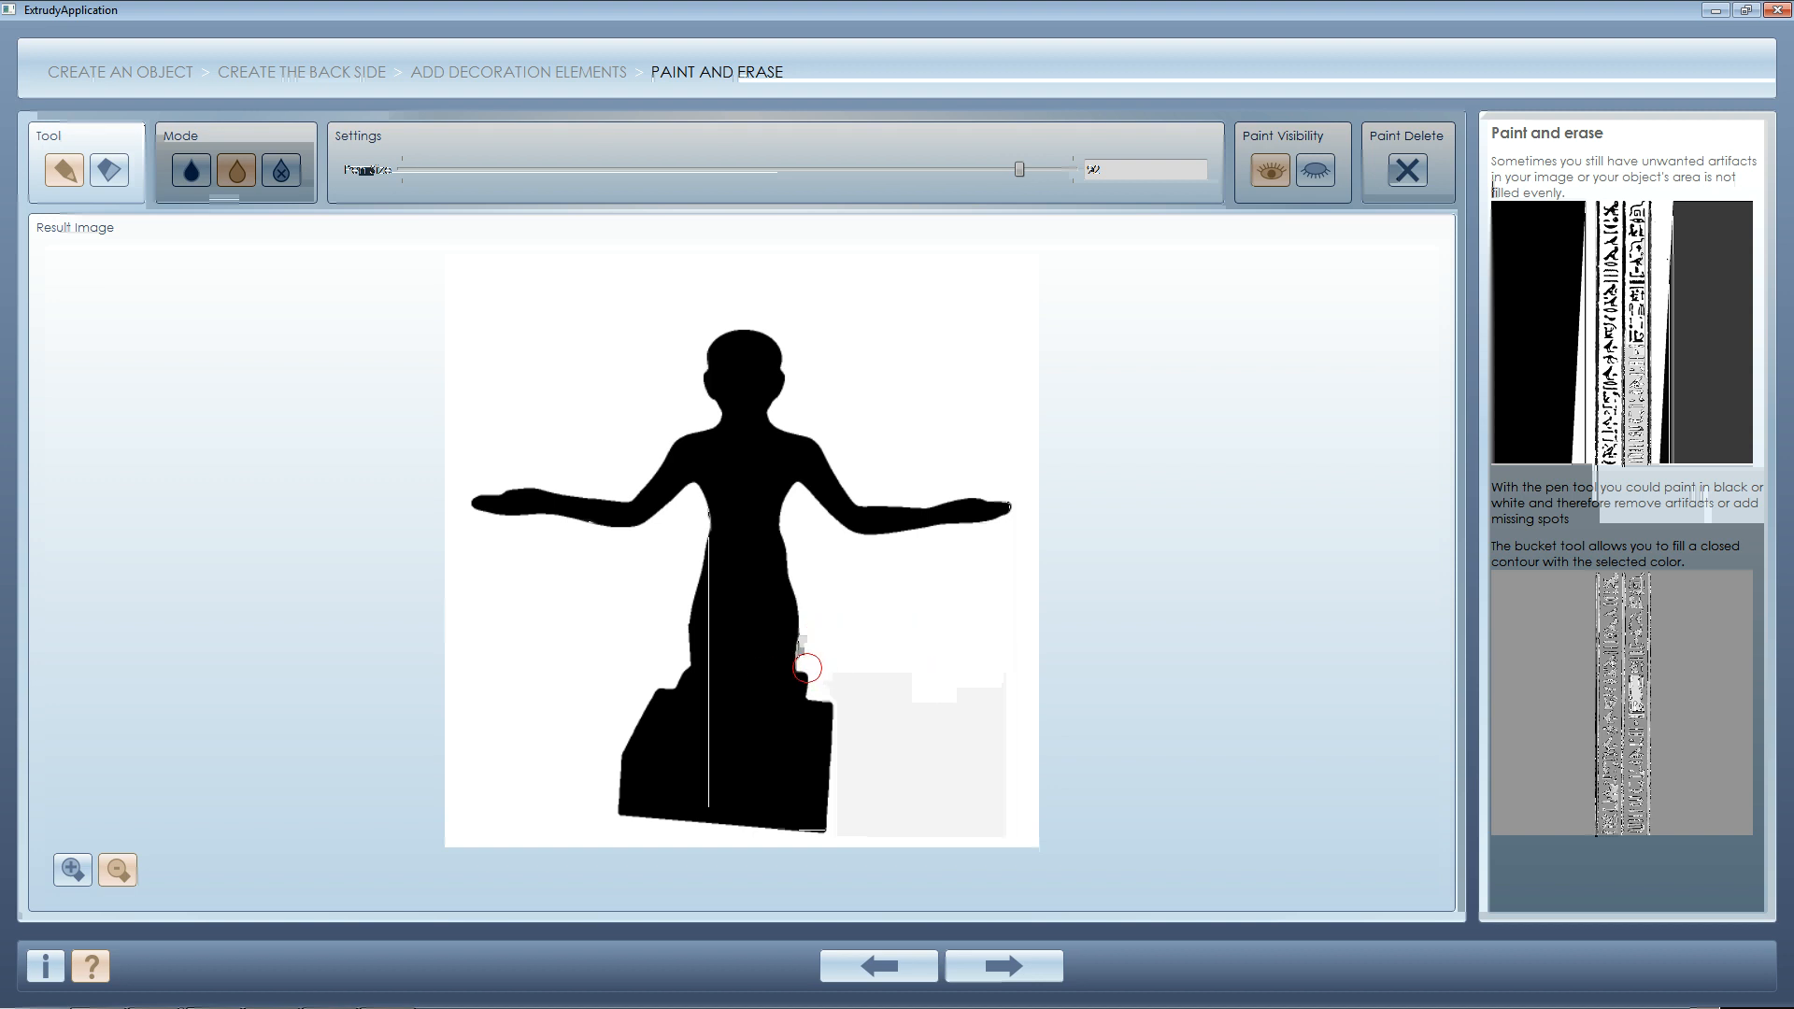
mouse_move(810, 665)
left_mouse_down()
mouse_move(827, 677)
mouse_move(817, 738)
mouse_move(733, 752)
mouse_move(671, 724)
mouse_move(653, 666)
mouse_move(682, 722)
mouse_move(803, 761)
mouse_move(635, 719)
mouse_move(621, 808)
mouse_move(572, 750)
mouse_move(831, 738)
mouse_move(850, 789)
left_mouse_up()
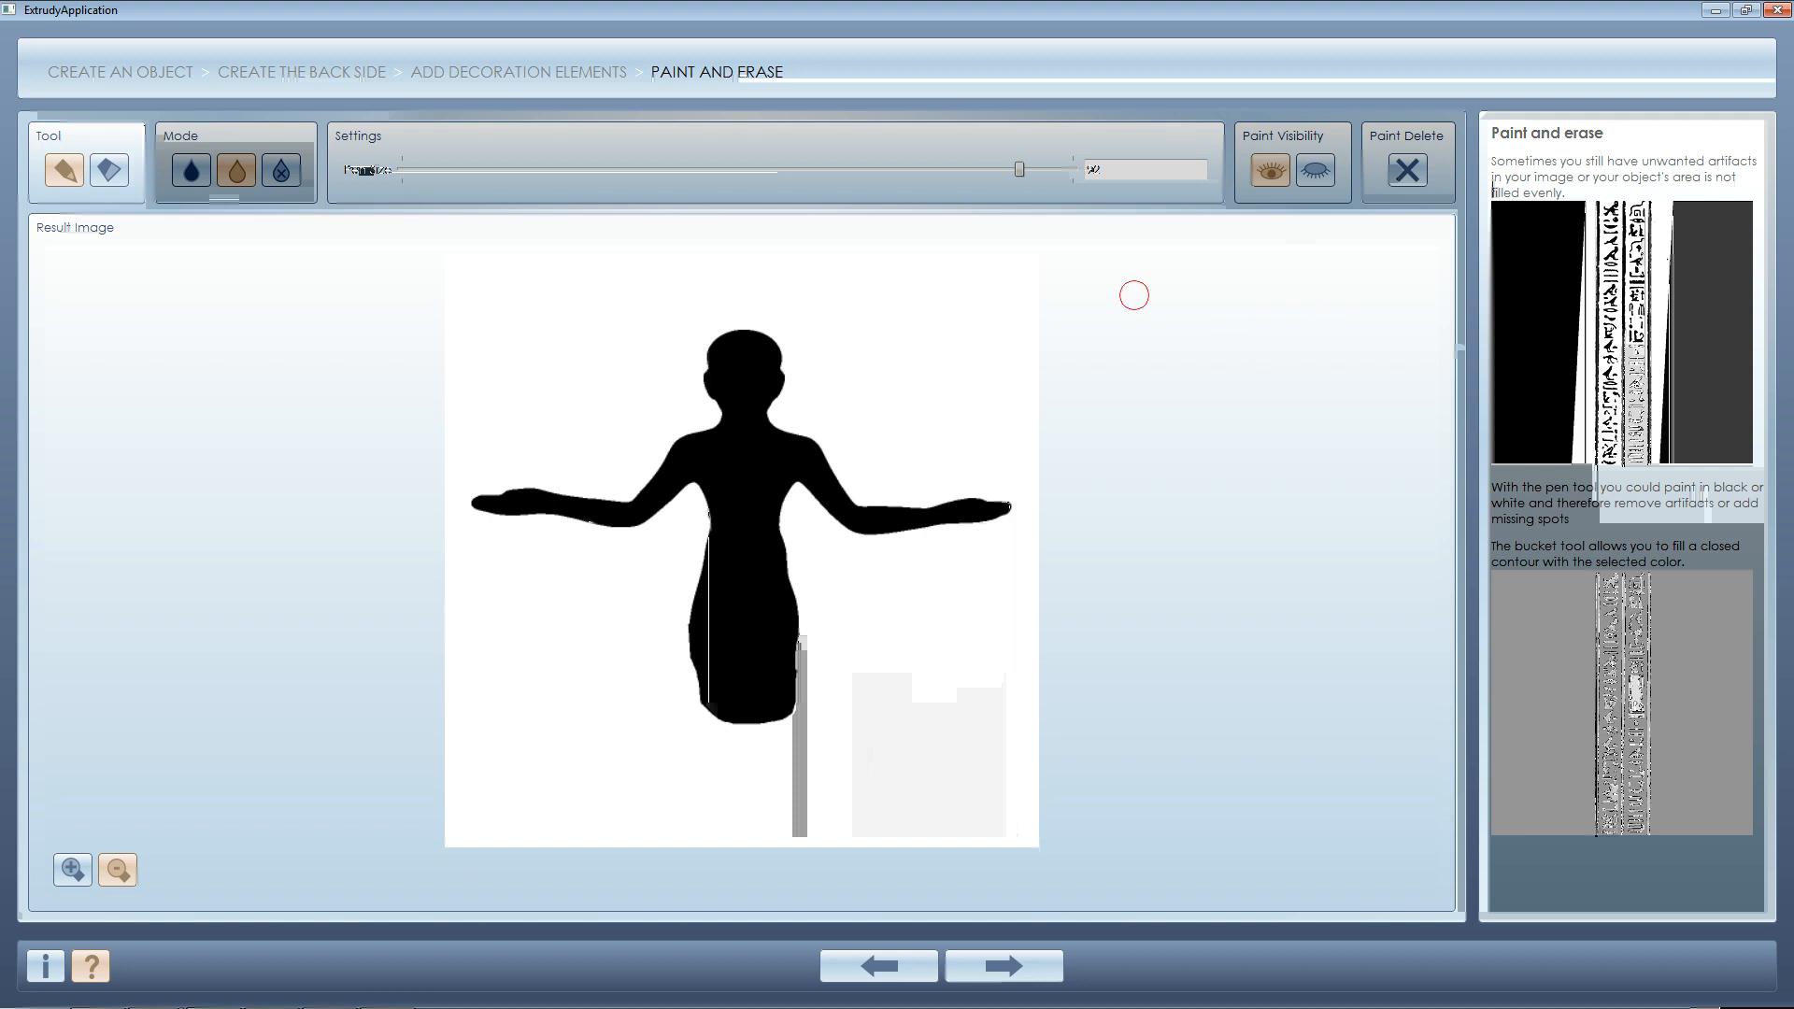
- Restore the statuette's lower-left edge by removing paint there, and repaint the exposed background and pedestal remains white
left_click(287, 180)
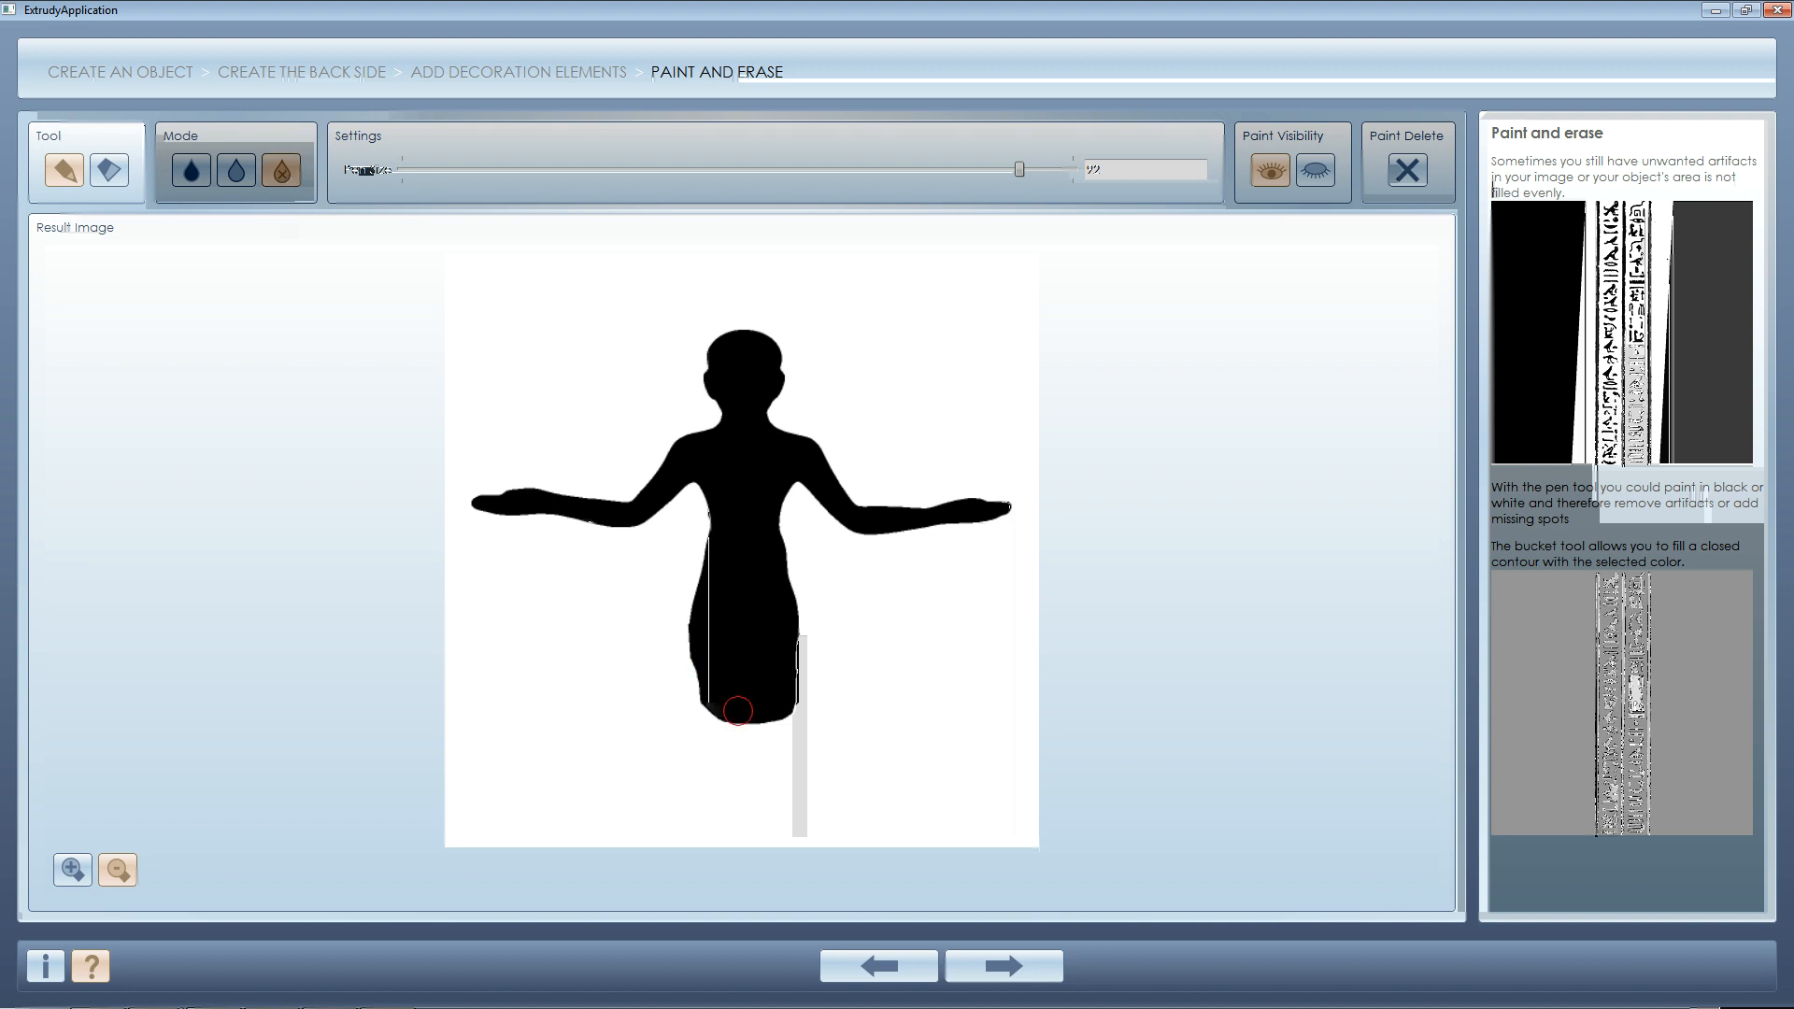
mouse_move(714, 653)
left_mouse_down()
mouse_move(728, 683)
mouse_move(699, 736)
left_mouse_up()
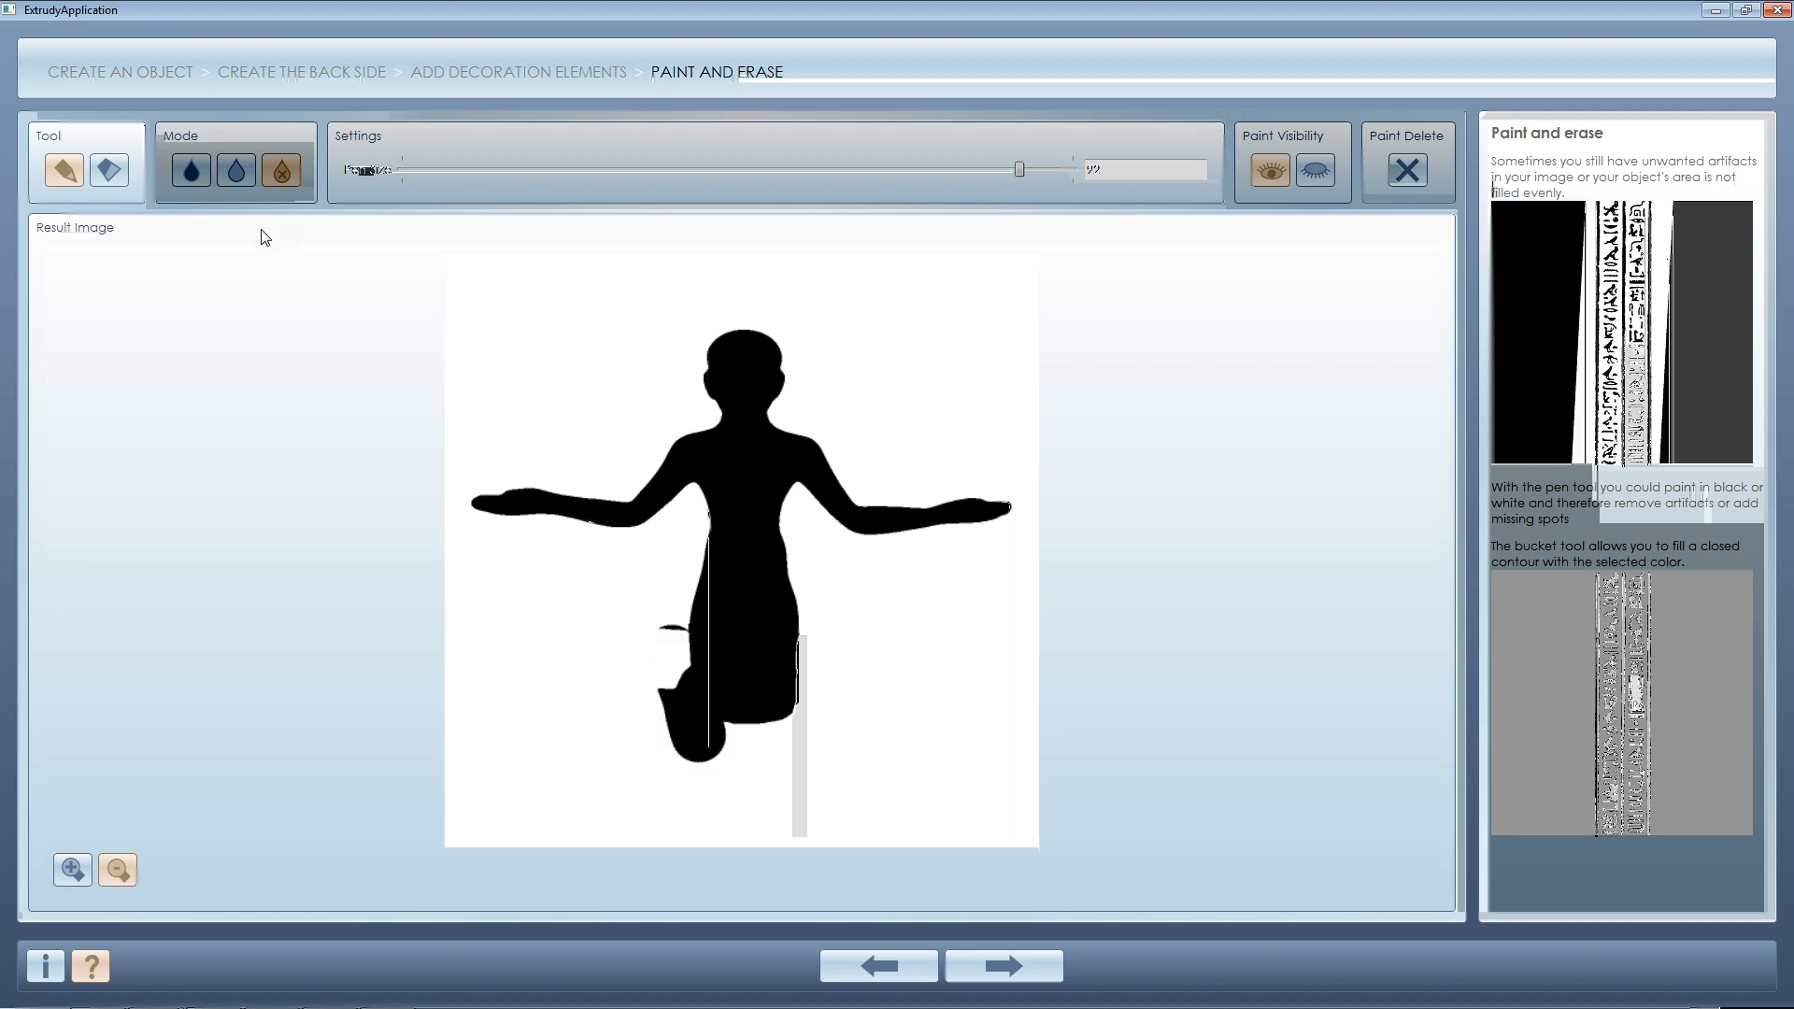
left_click(191, 170)
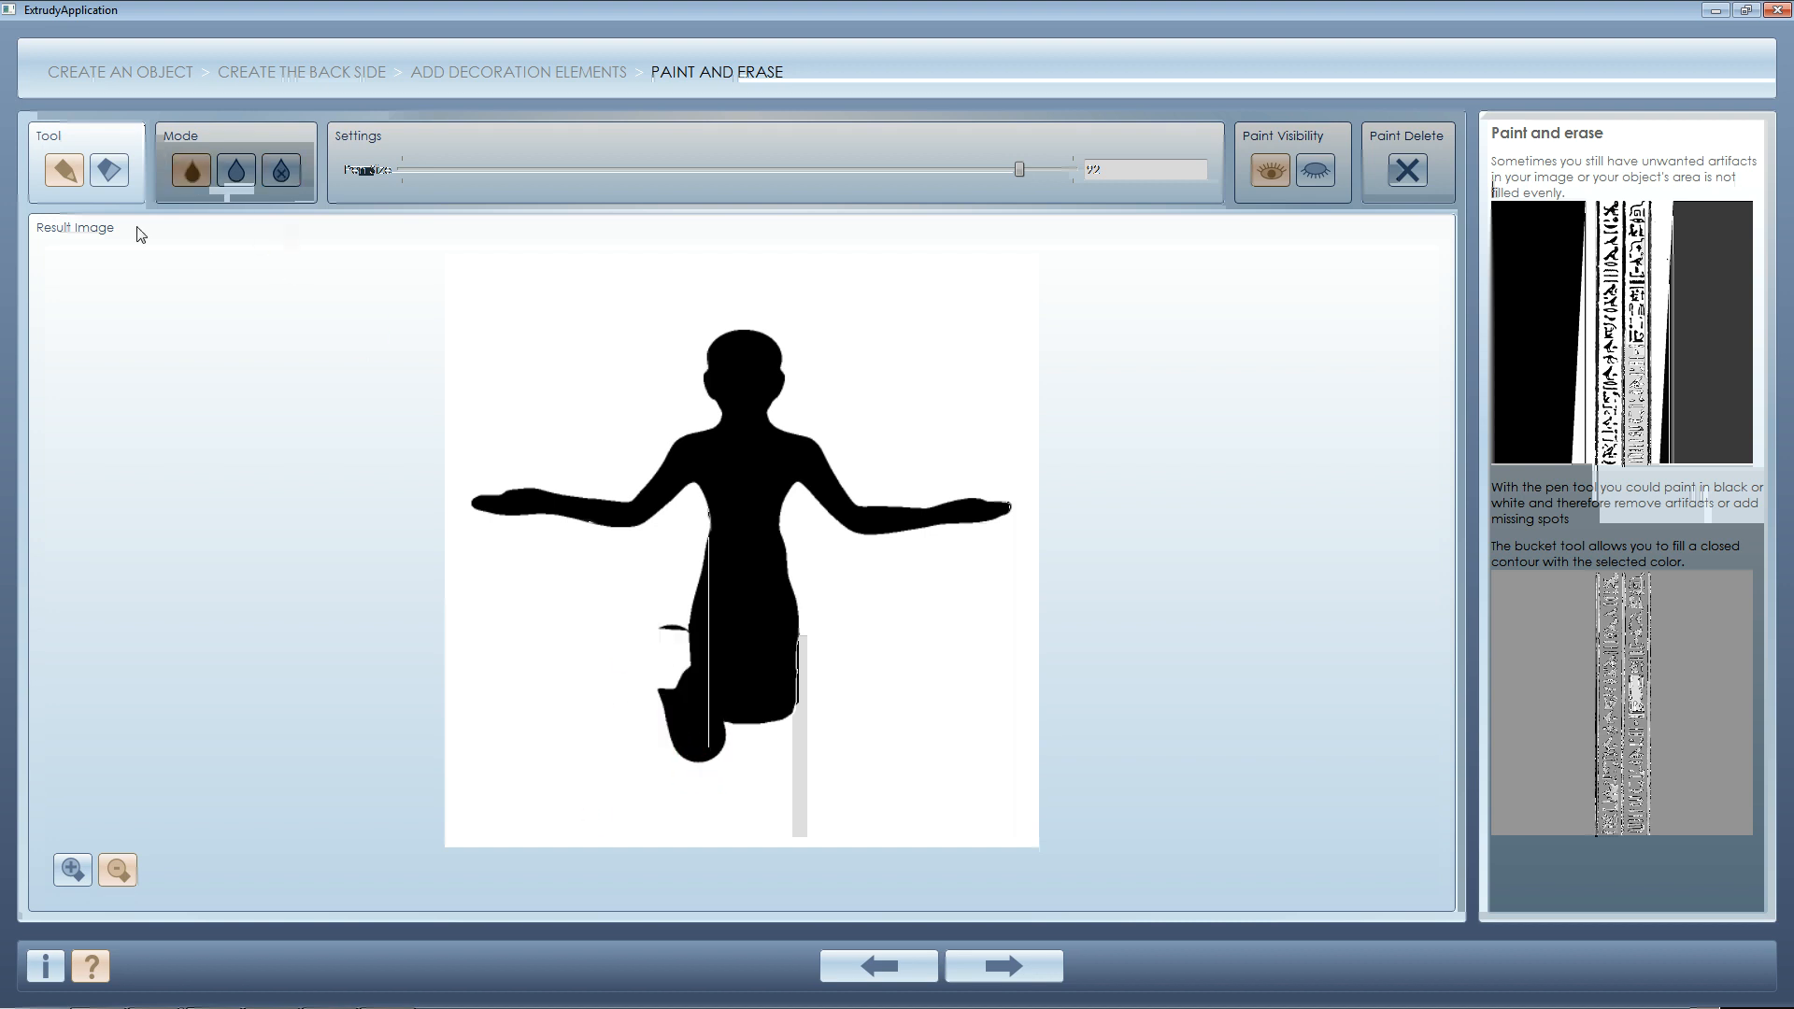
left_click(237, 170)
mouse_move(641, 613)
left_mouse_down()
mouse_move(628, 653)
mouse_move(689, 746)
mouse_move(724, 756)
left_mouse_up()
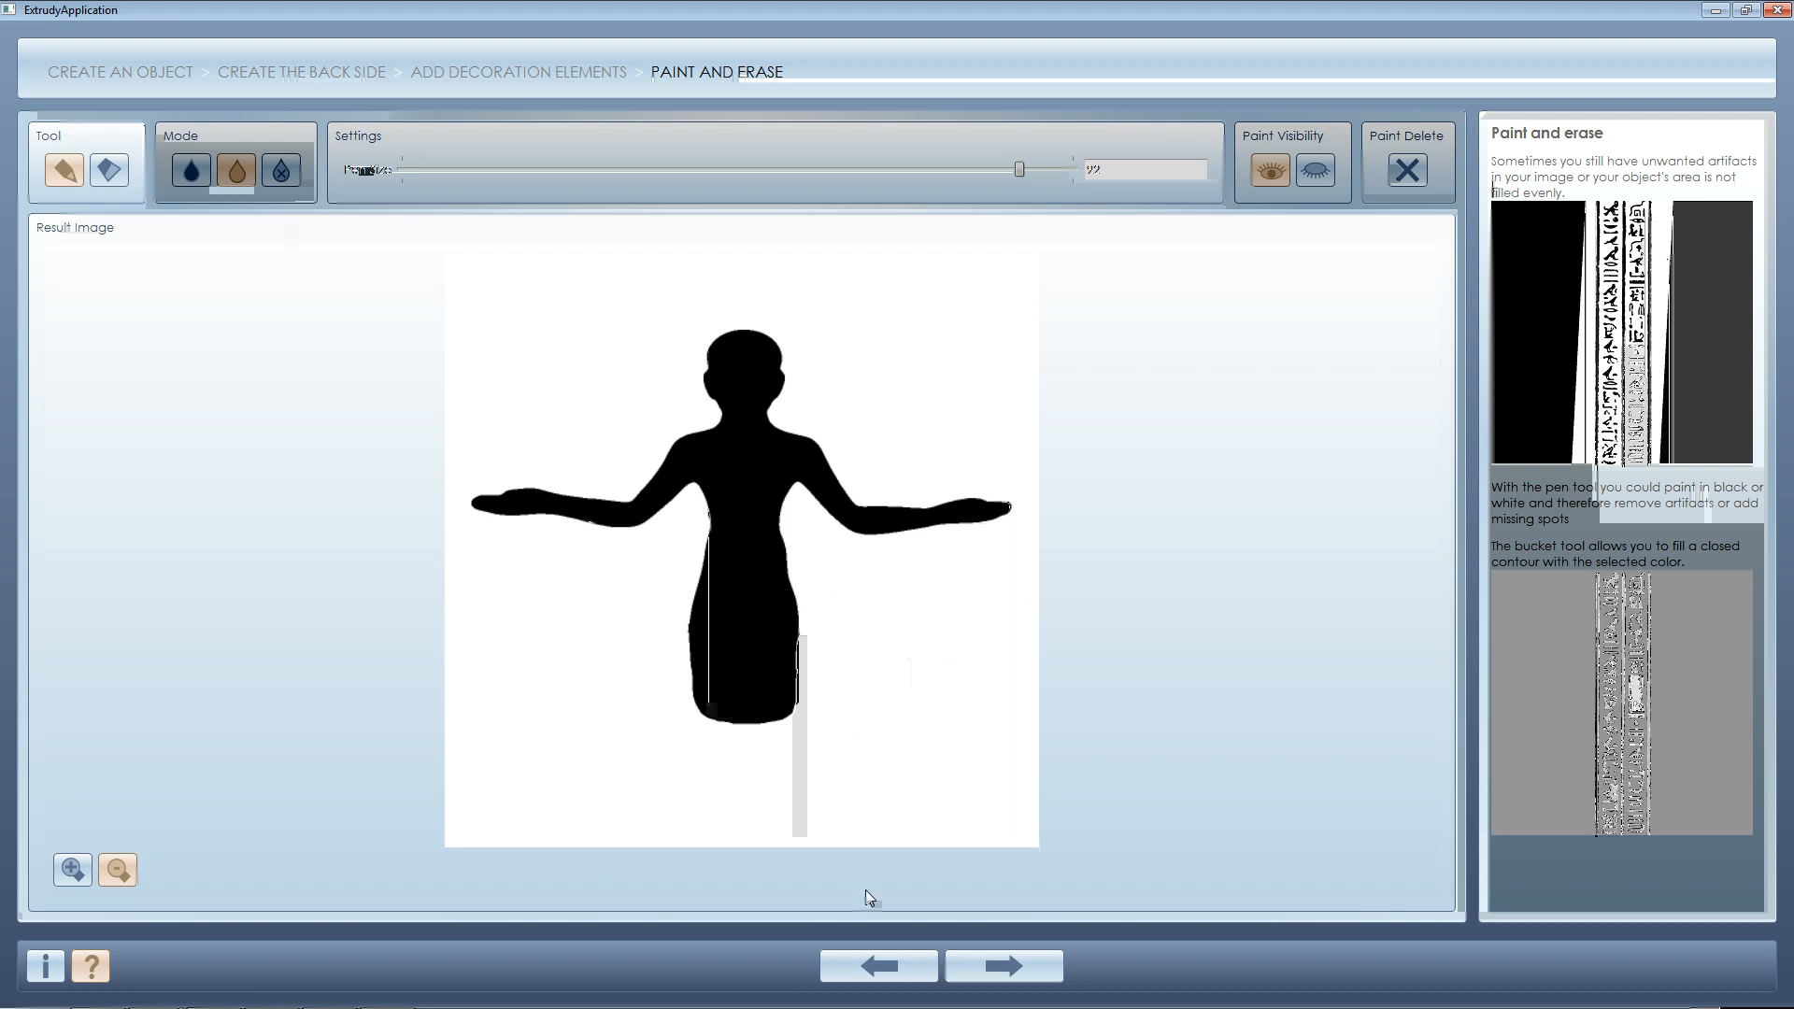
- Give the statuette the rounded engraving type and finish the decoration element
left_click(1029, 968)
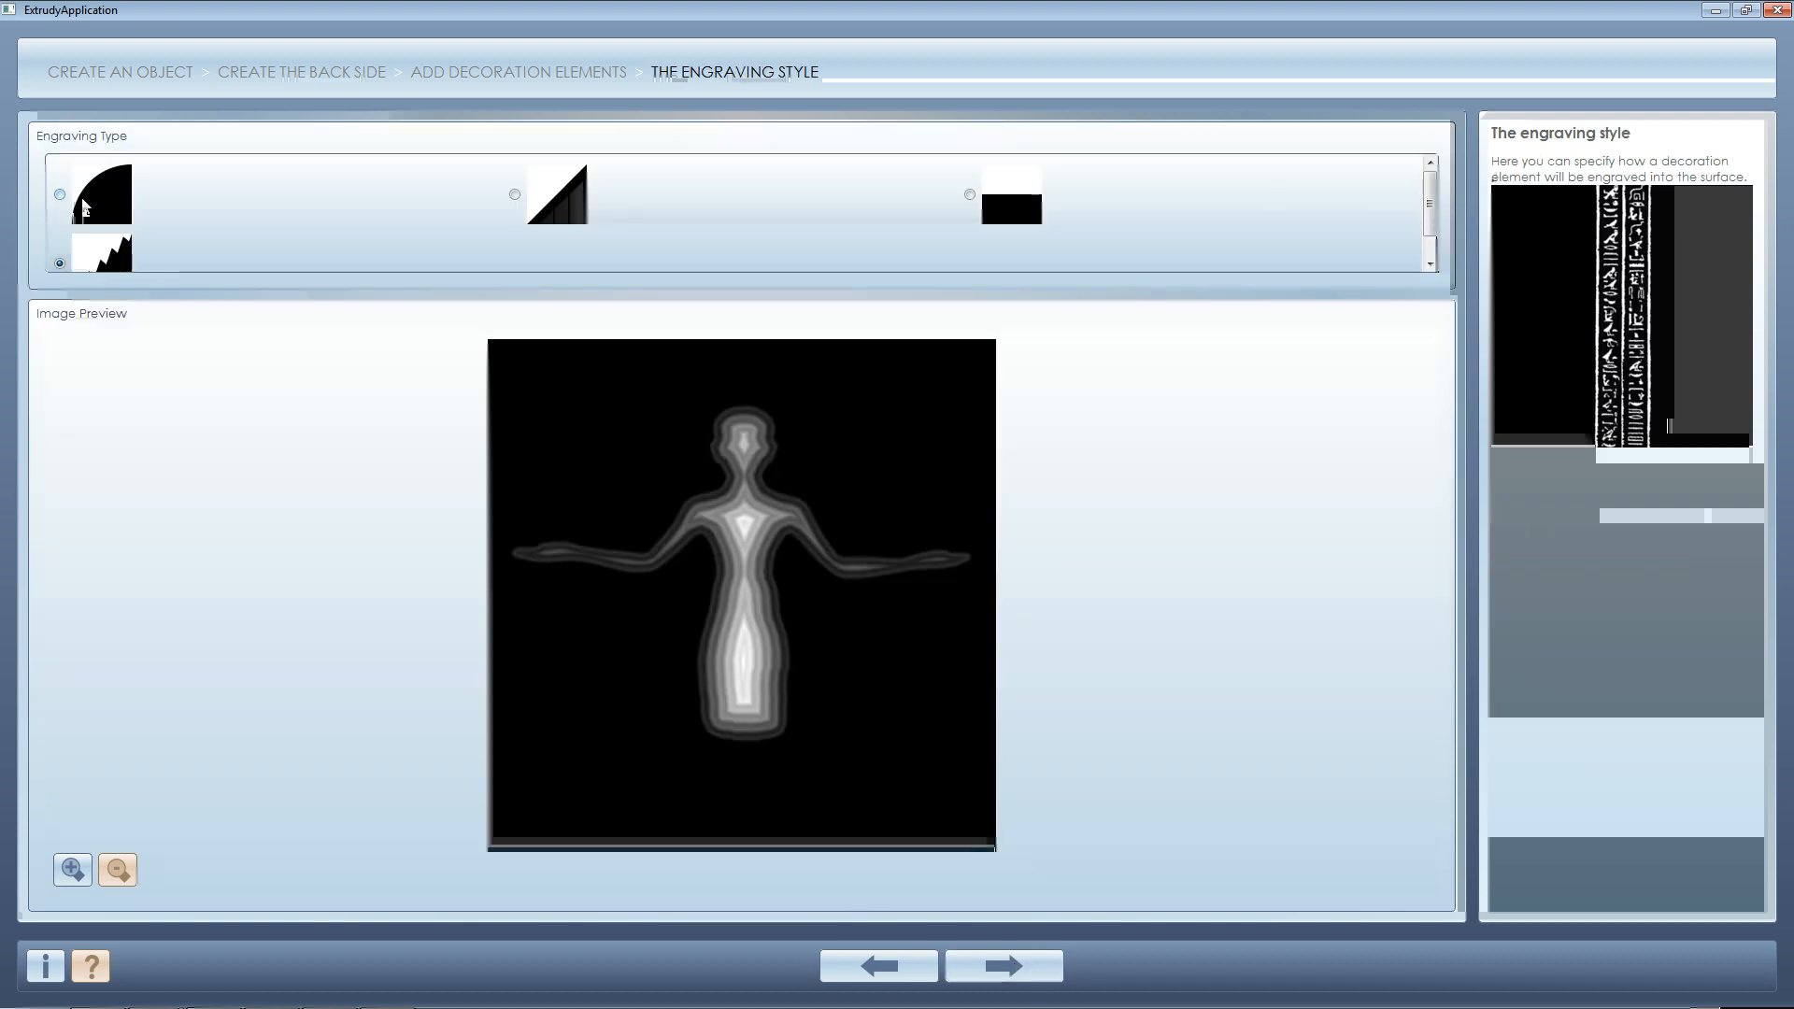
left_click(84, 206)
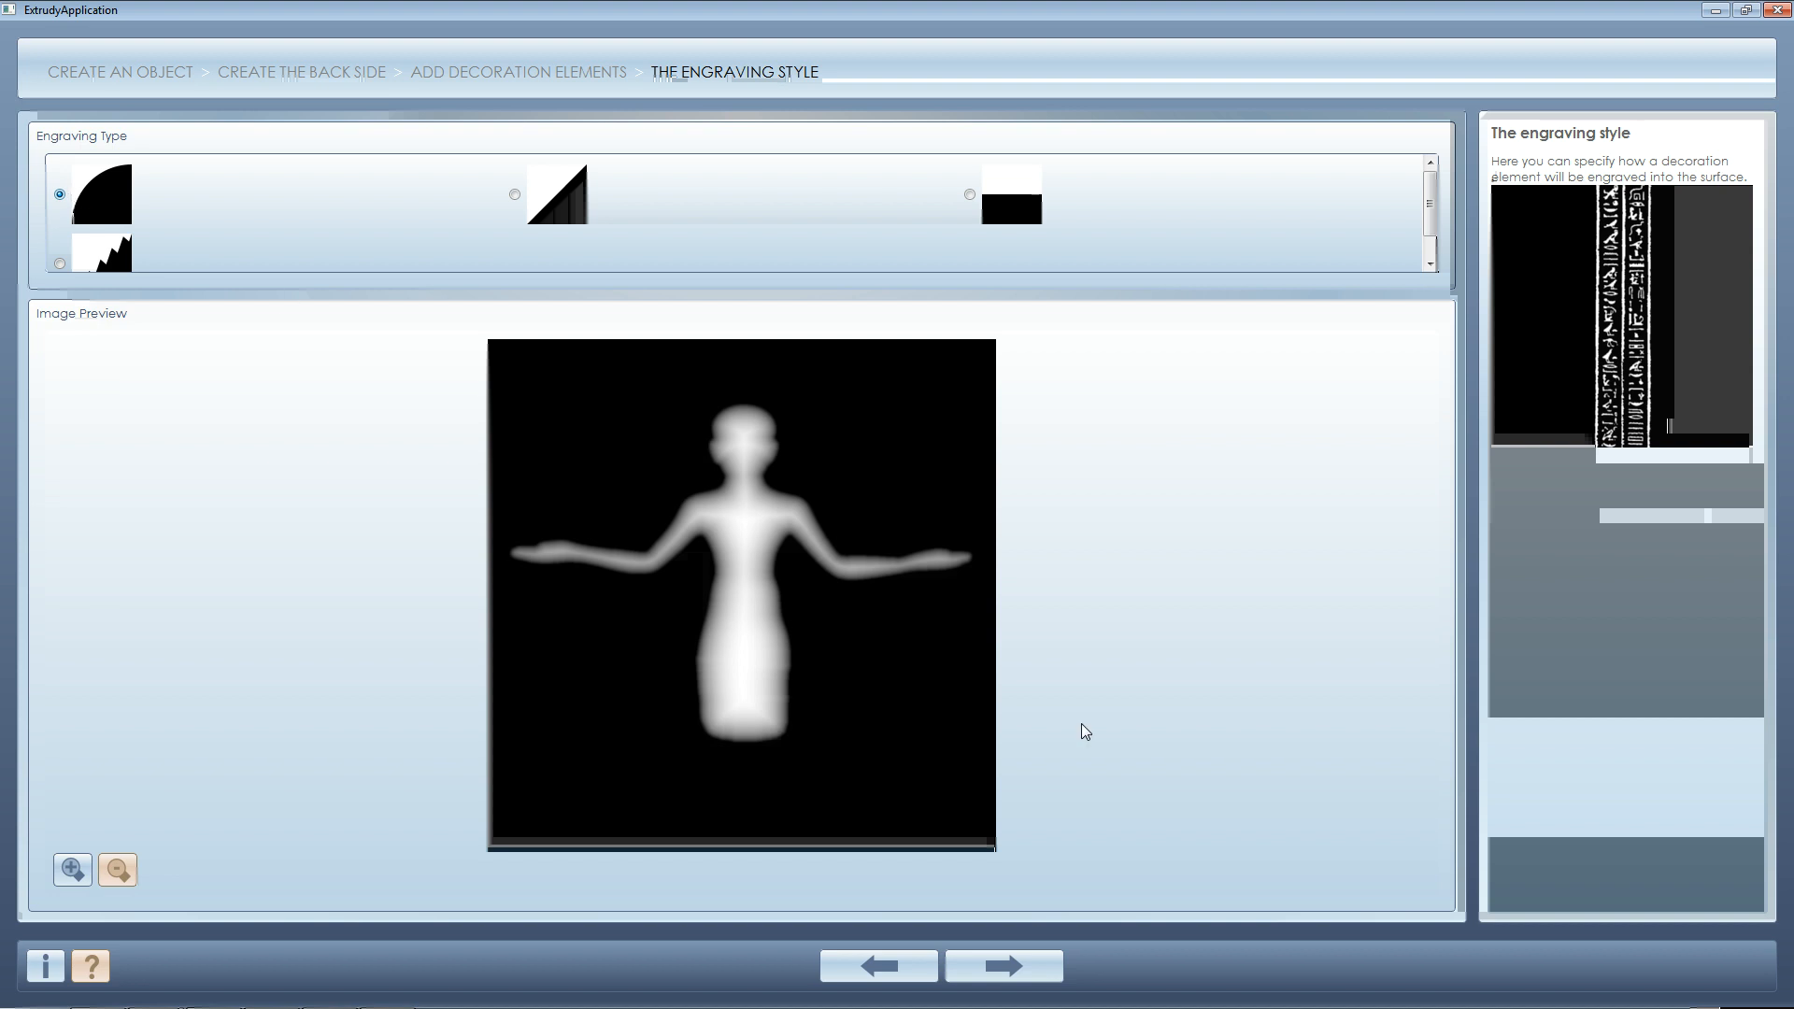
left_click(1032, 972)
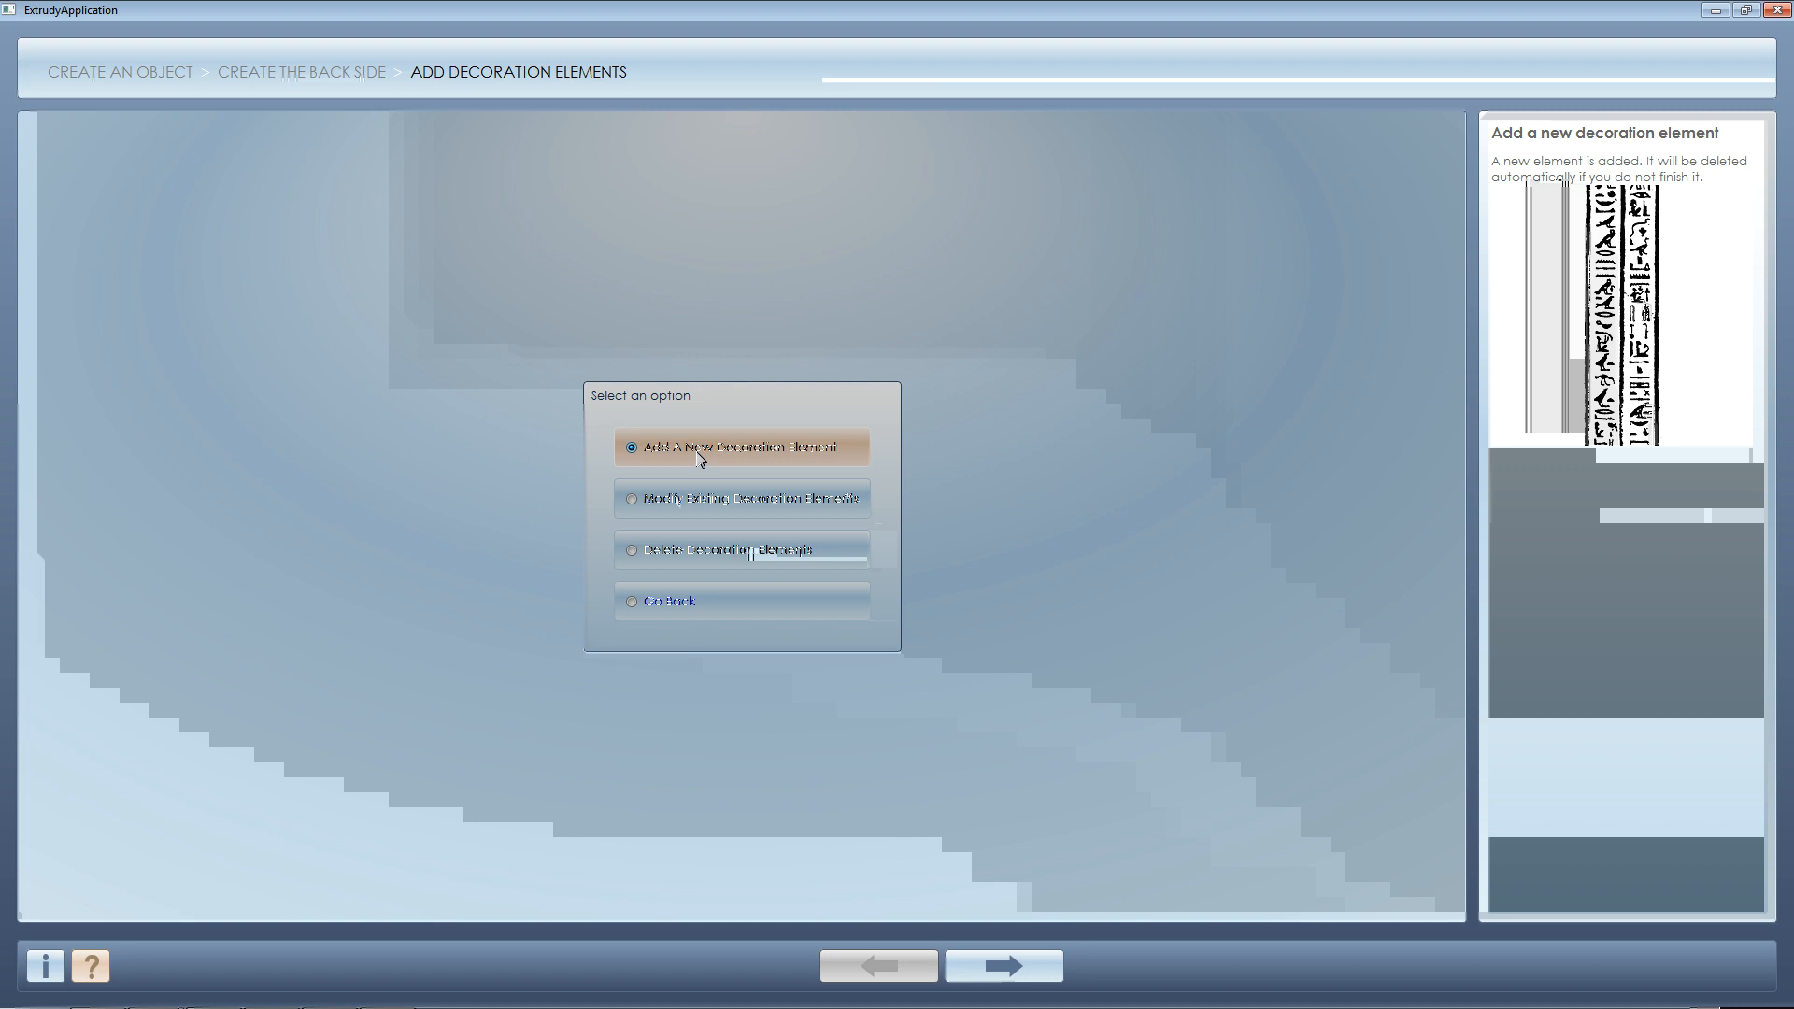
- Add a new decoration element made from the text "Ankh" in the Mistral font
left_click(1046, 972)
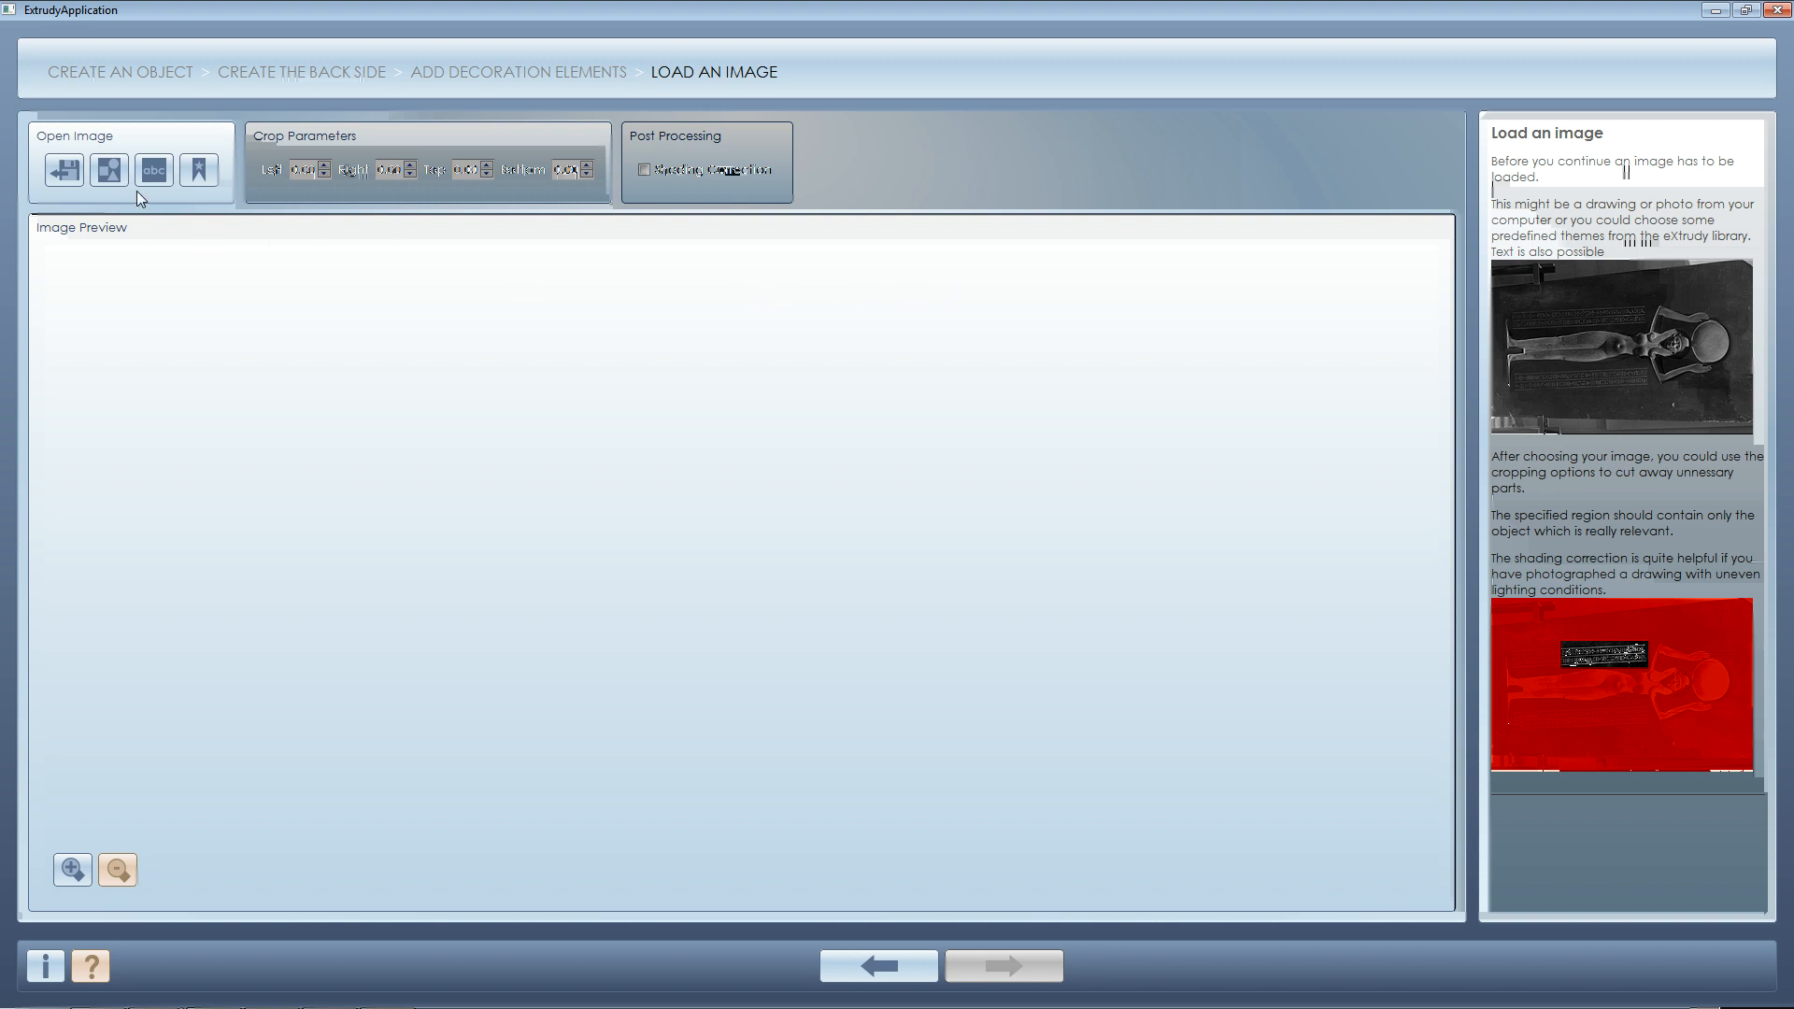
left_click(160, 170)
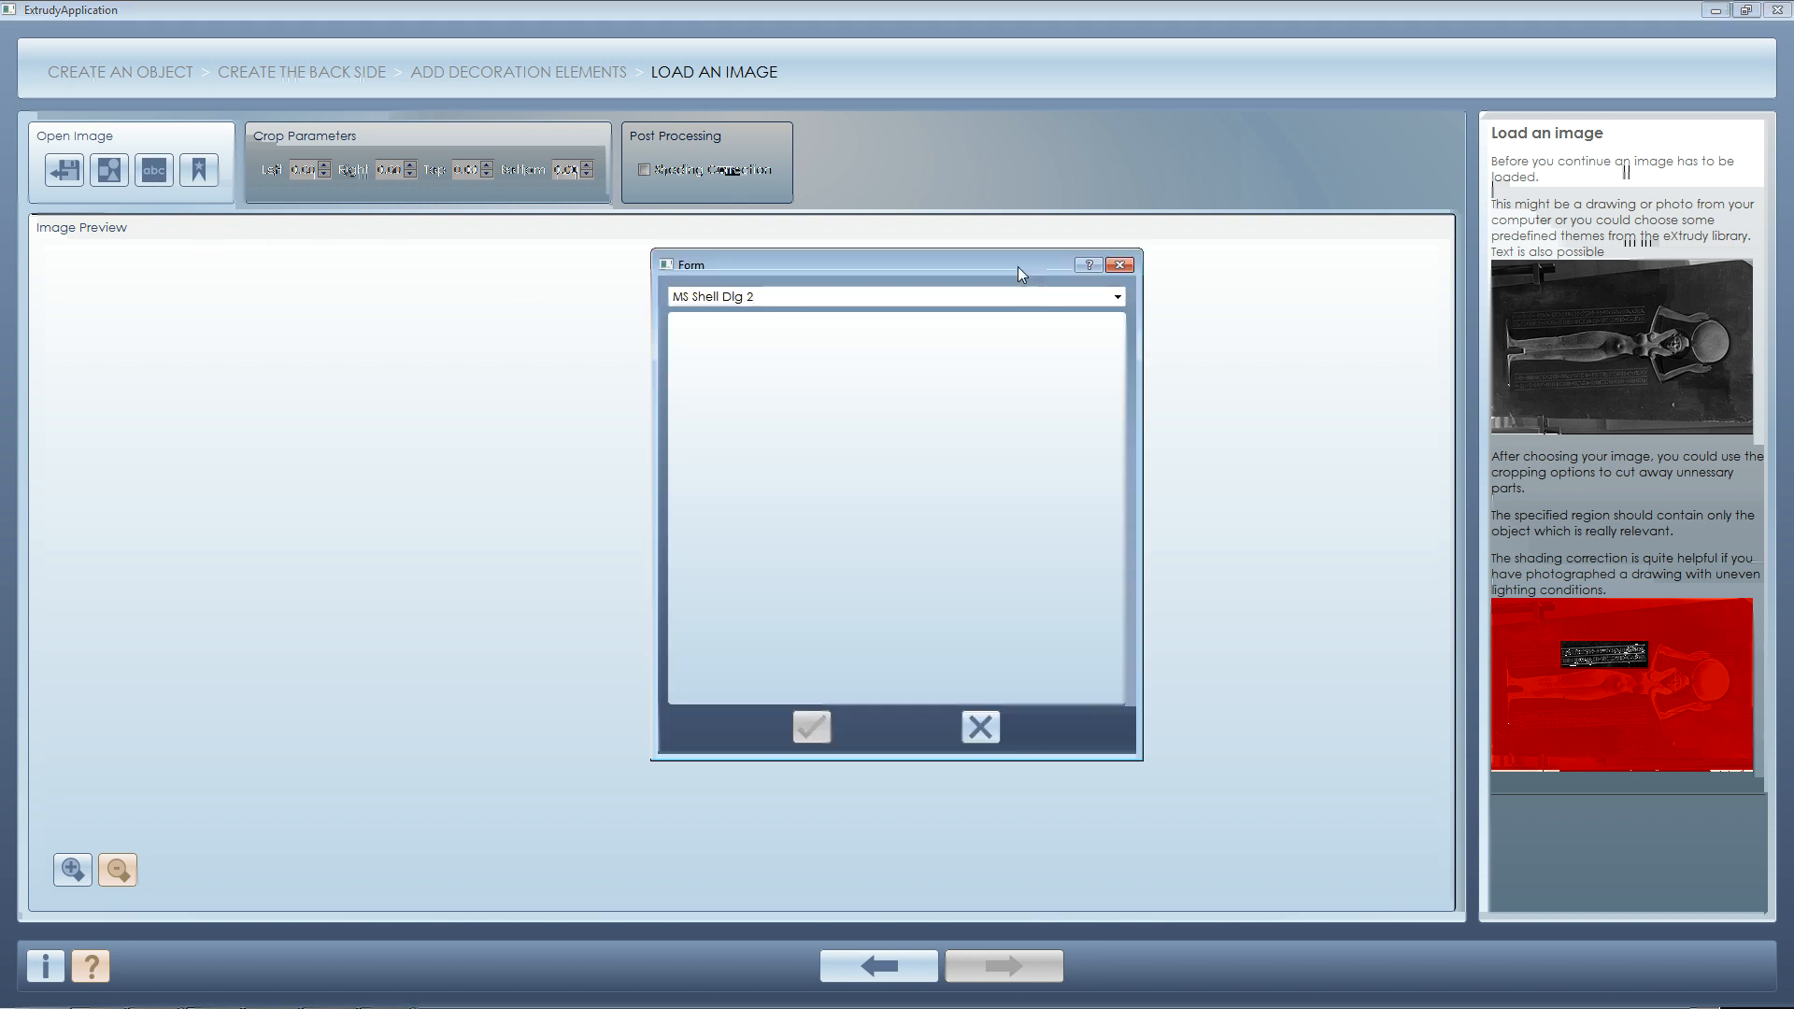
left_click(1110, 311)
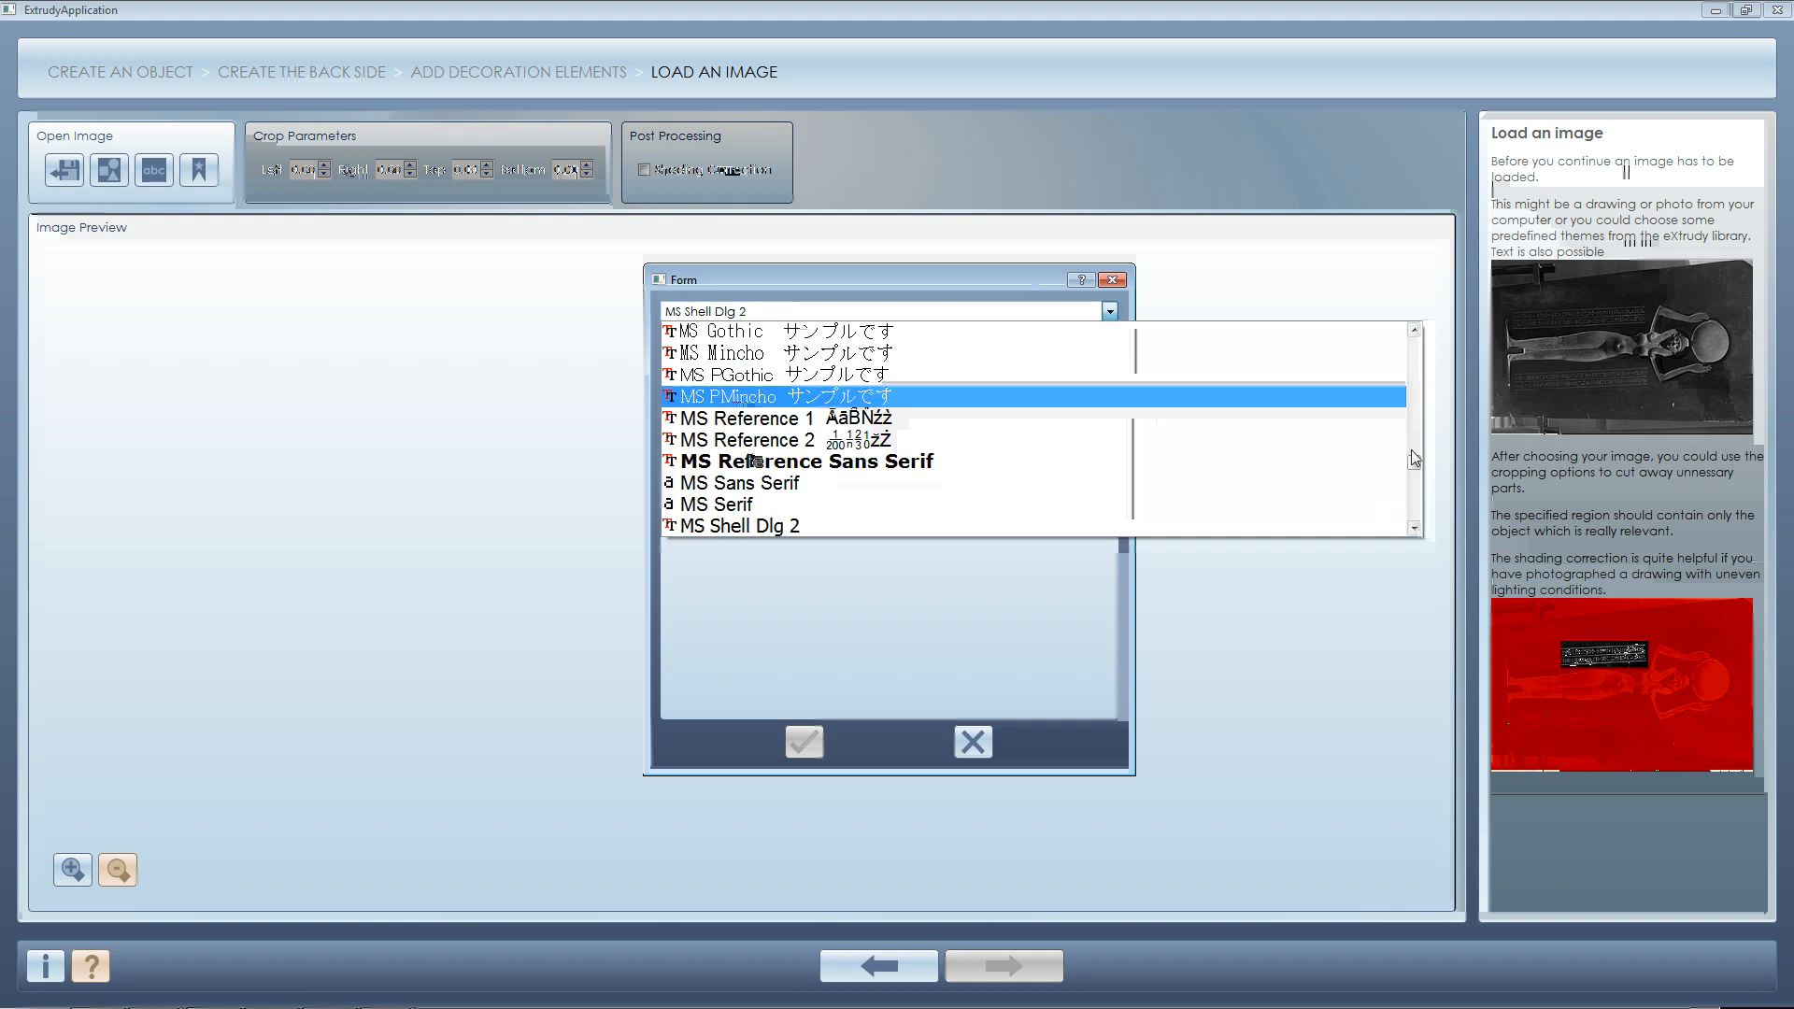
mouse_move(1417, 462)
left_mouse_down()
mouse_move(1419, 479)
mouse_move(1414, 457)
left_mouse_up()
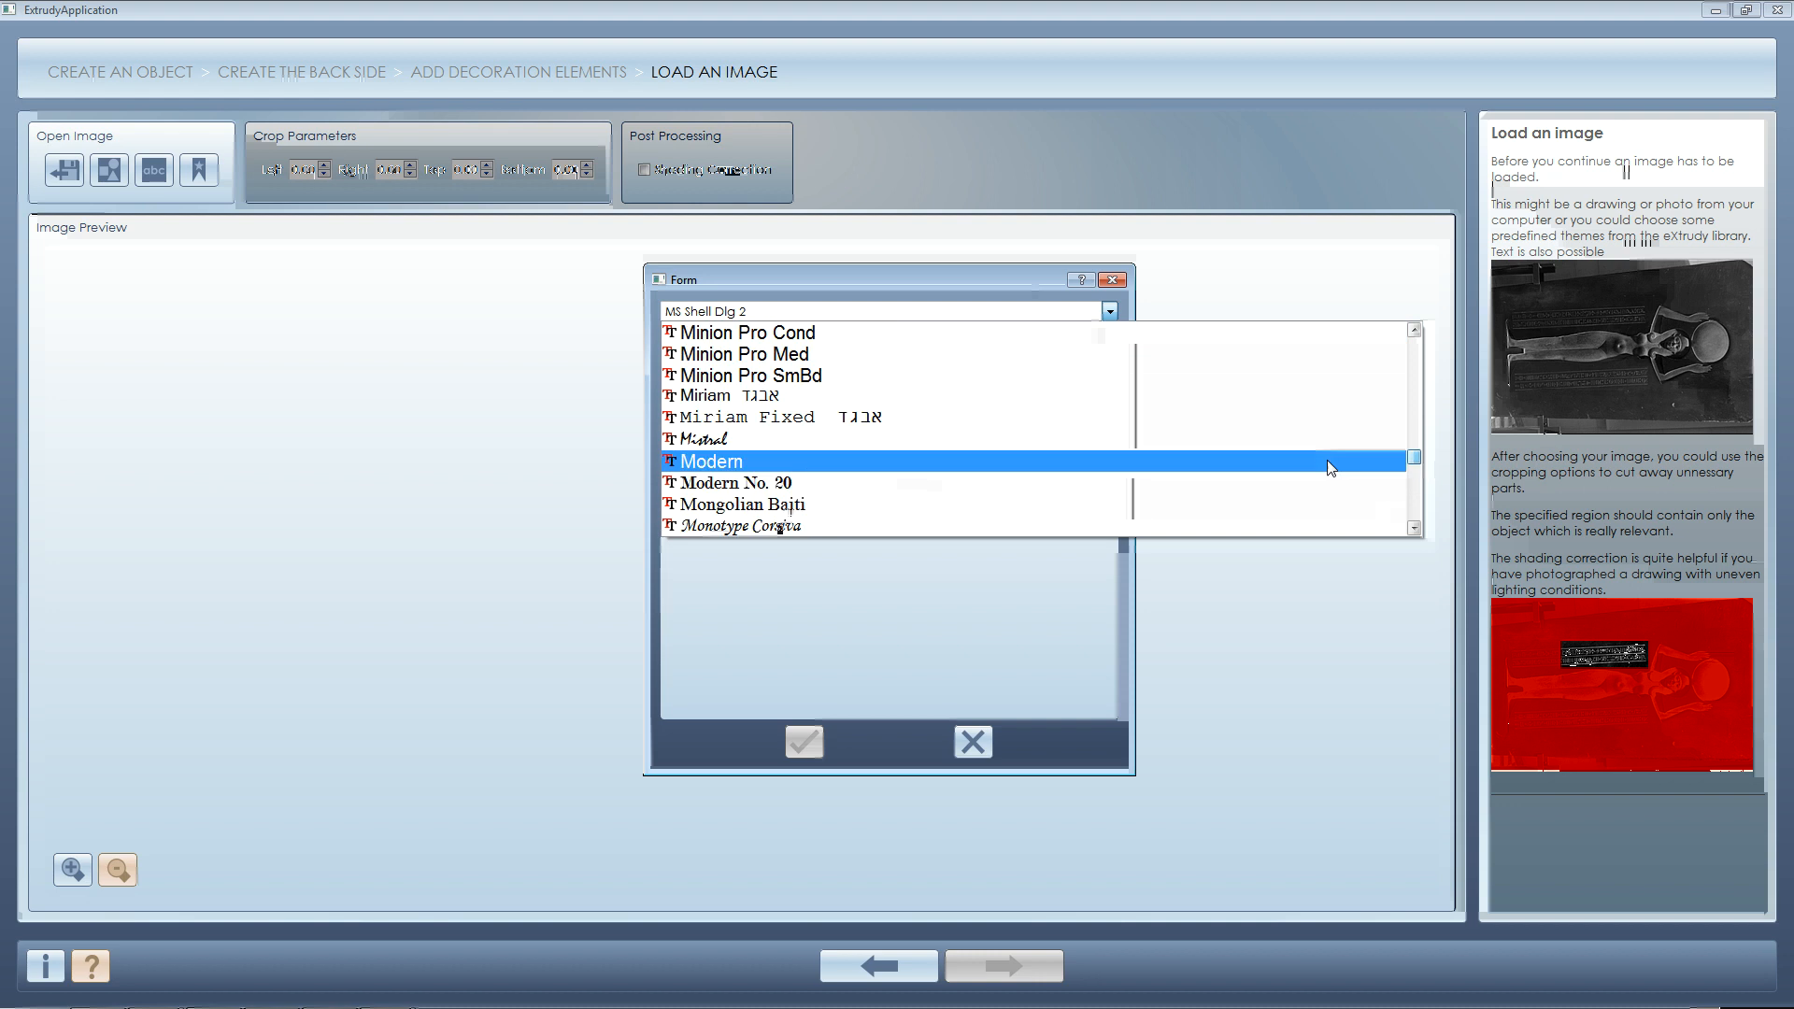
left_click(1121, 438)
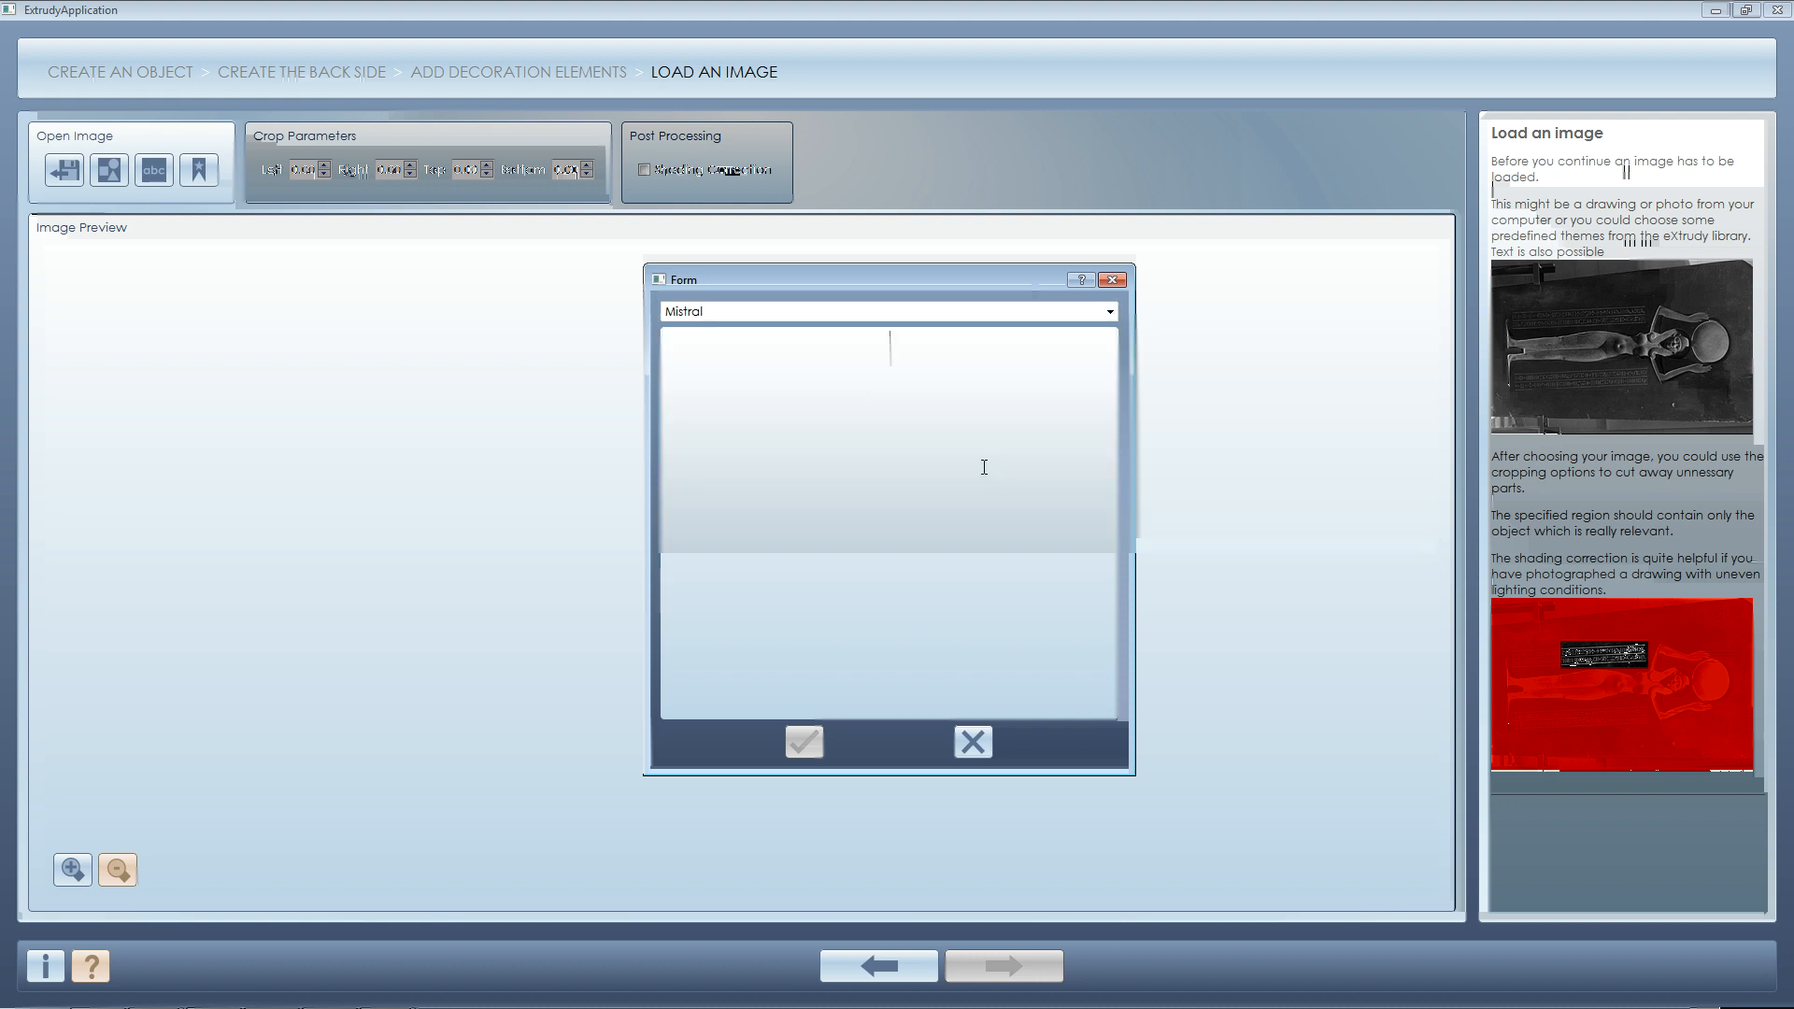
type("Ankh")
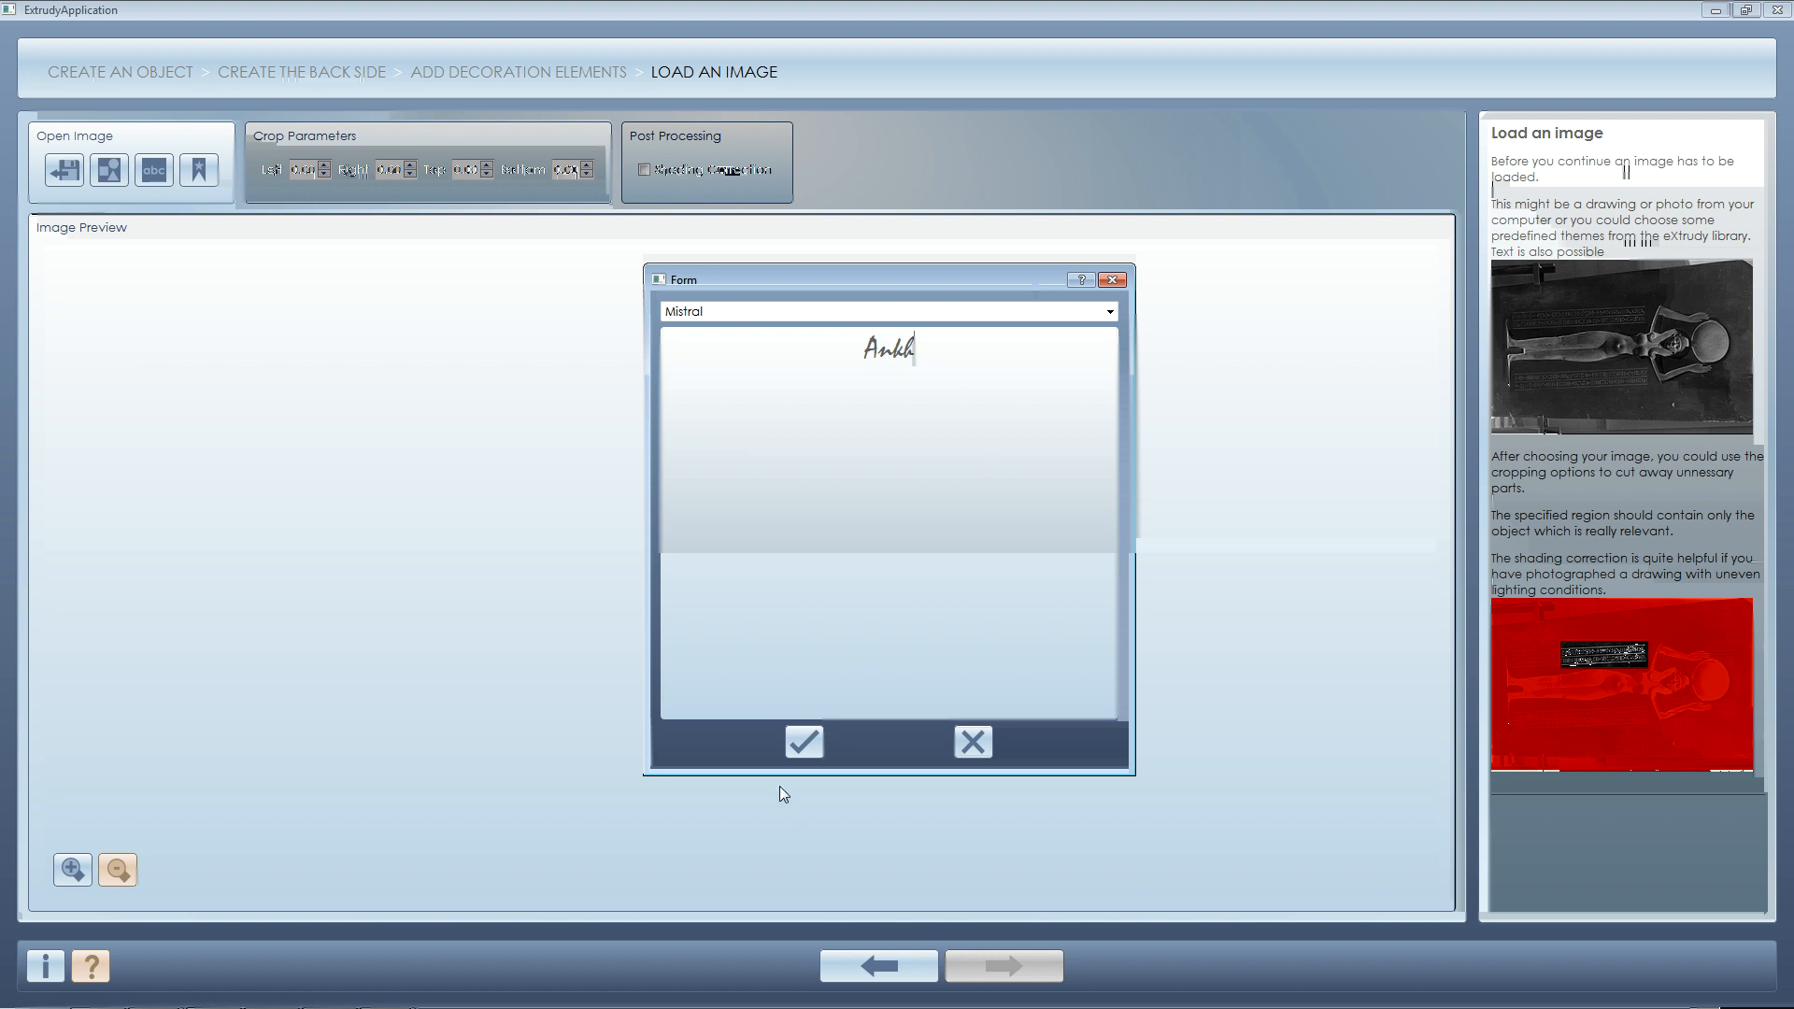
left_click(805, 741)
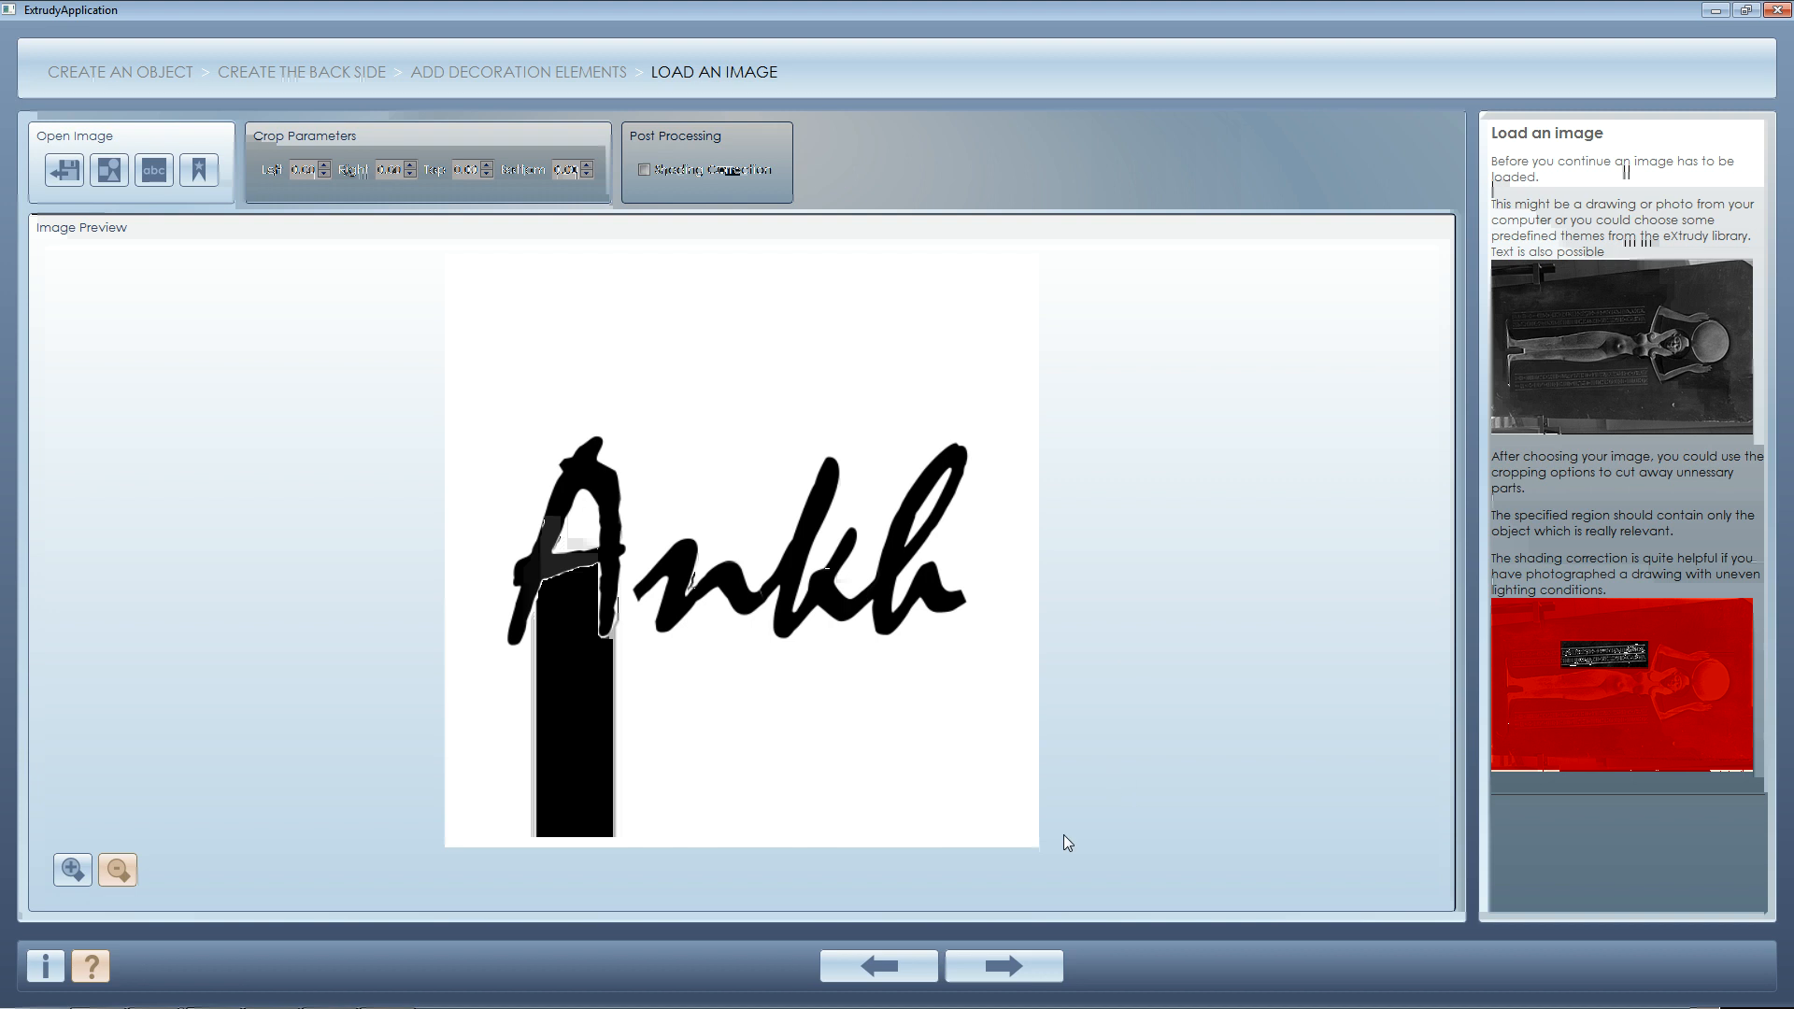
- Take the "Ankh" text through scaling, filtering and painting without changes, and finish the element after the engraving style stage
left_click(1033, 966)
left_click(1048, 972)
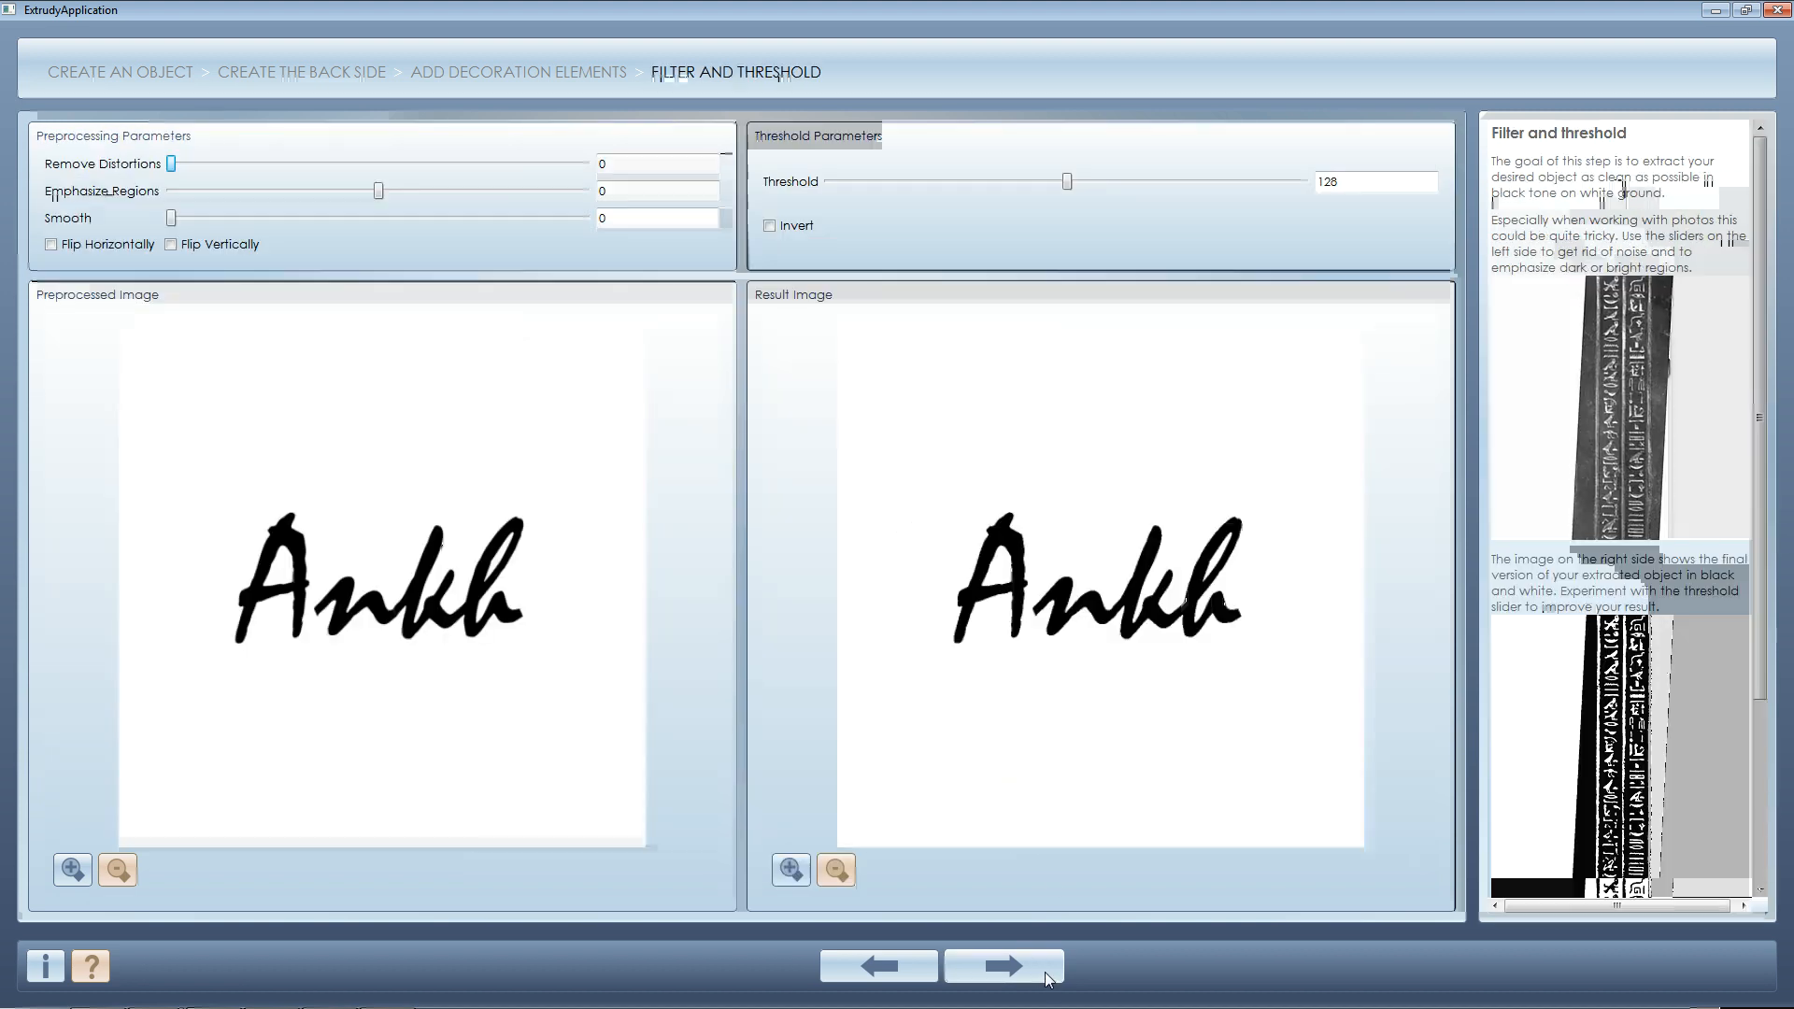
left_click(1047, 970)
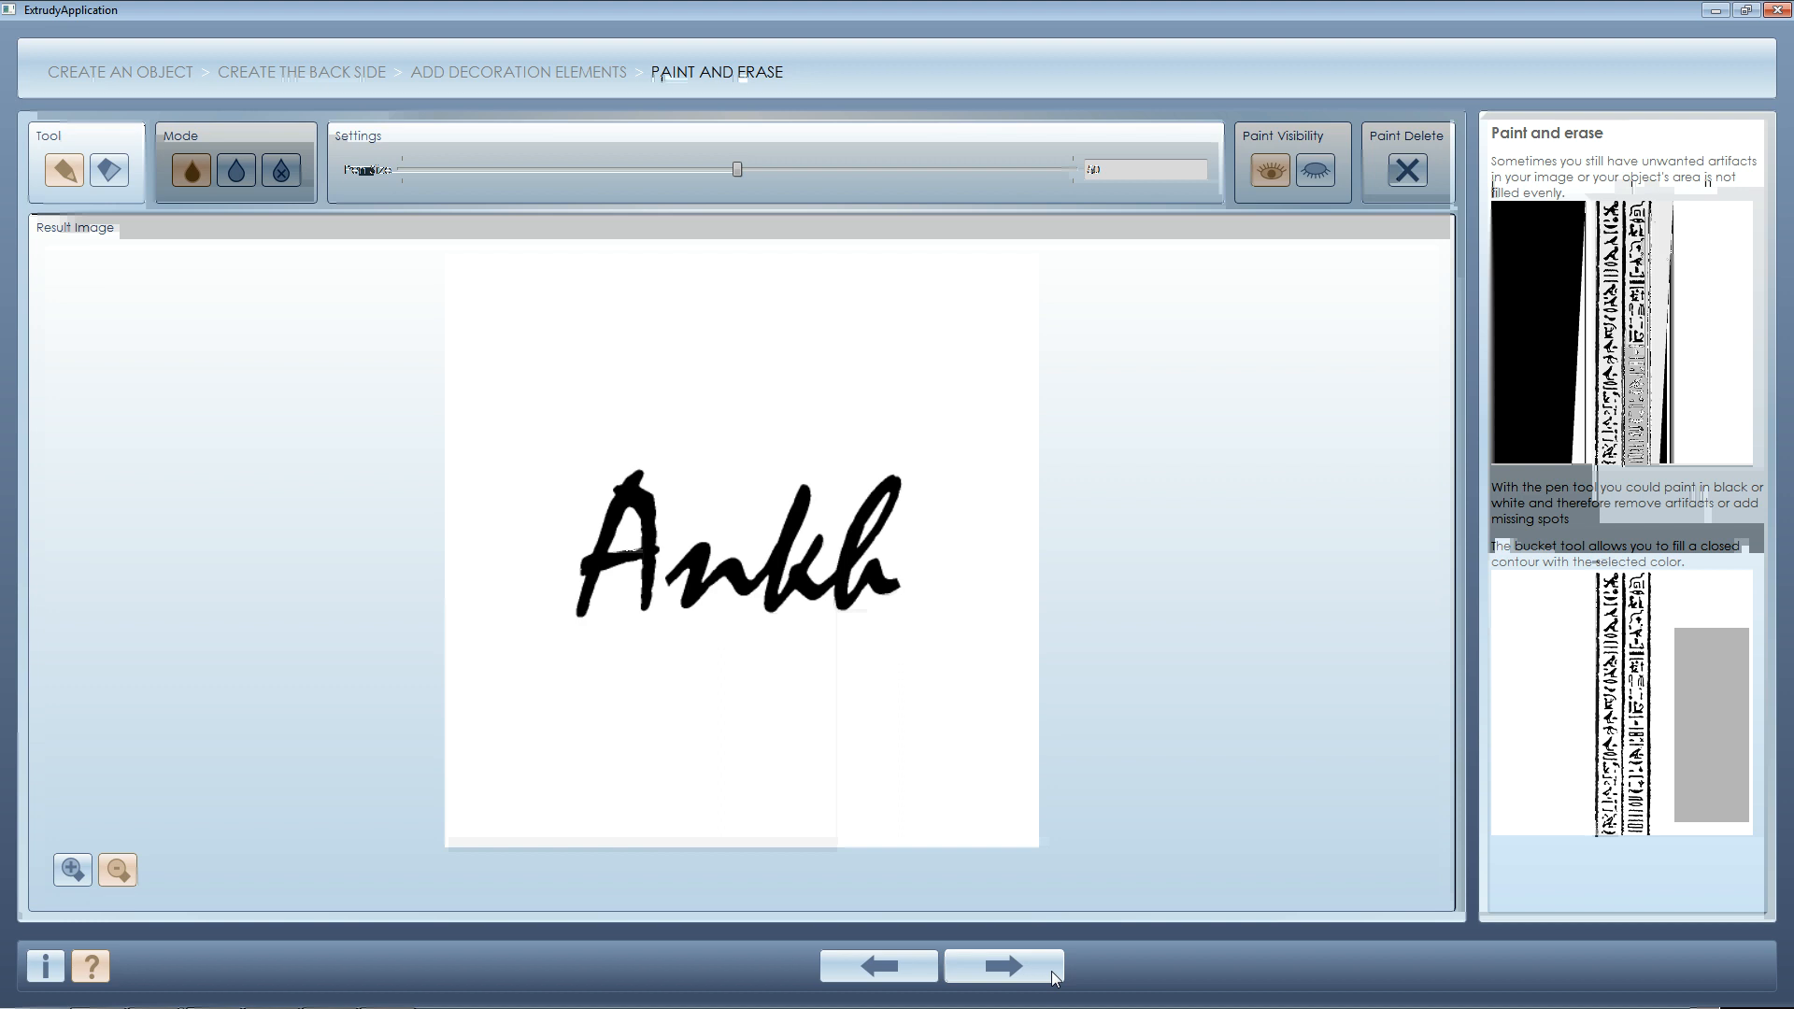
left_click(1051, 971)
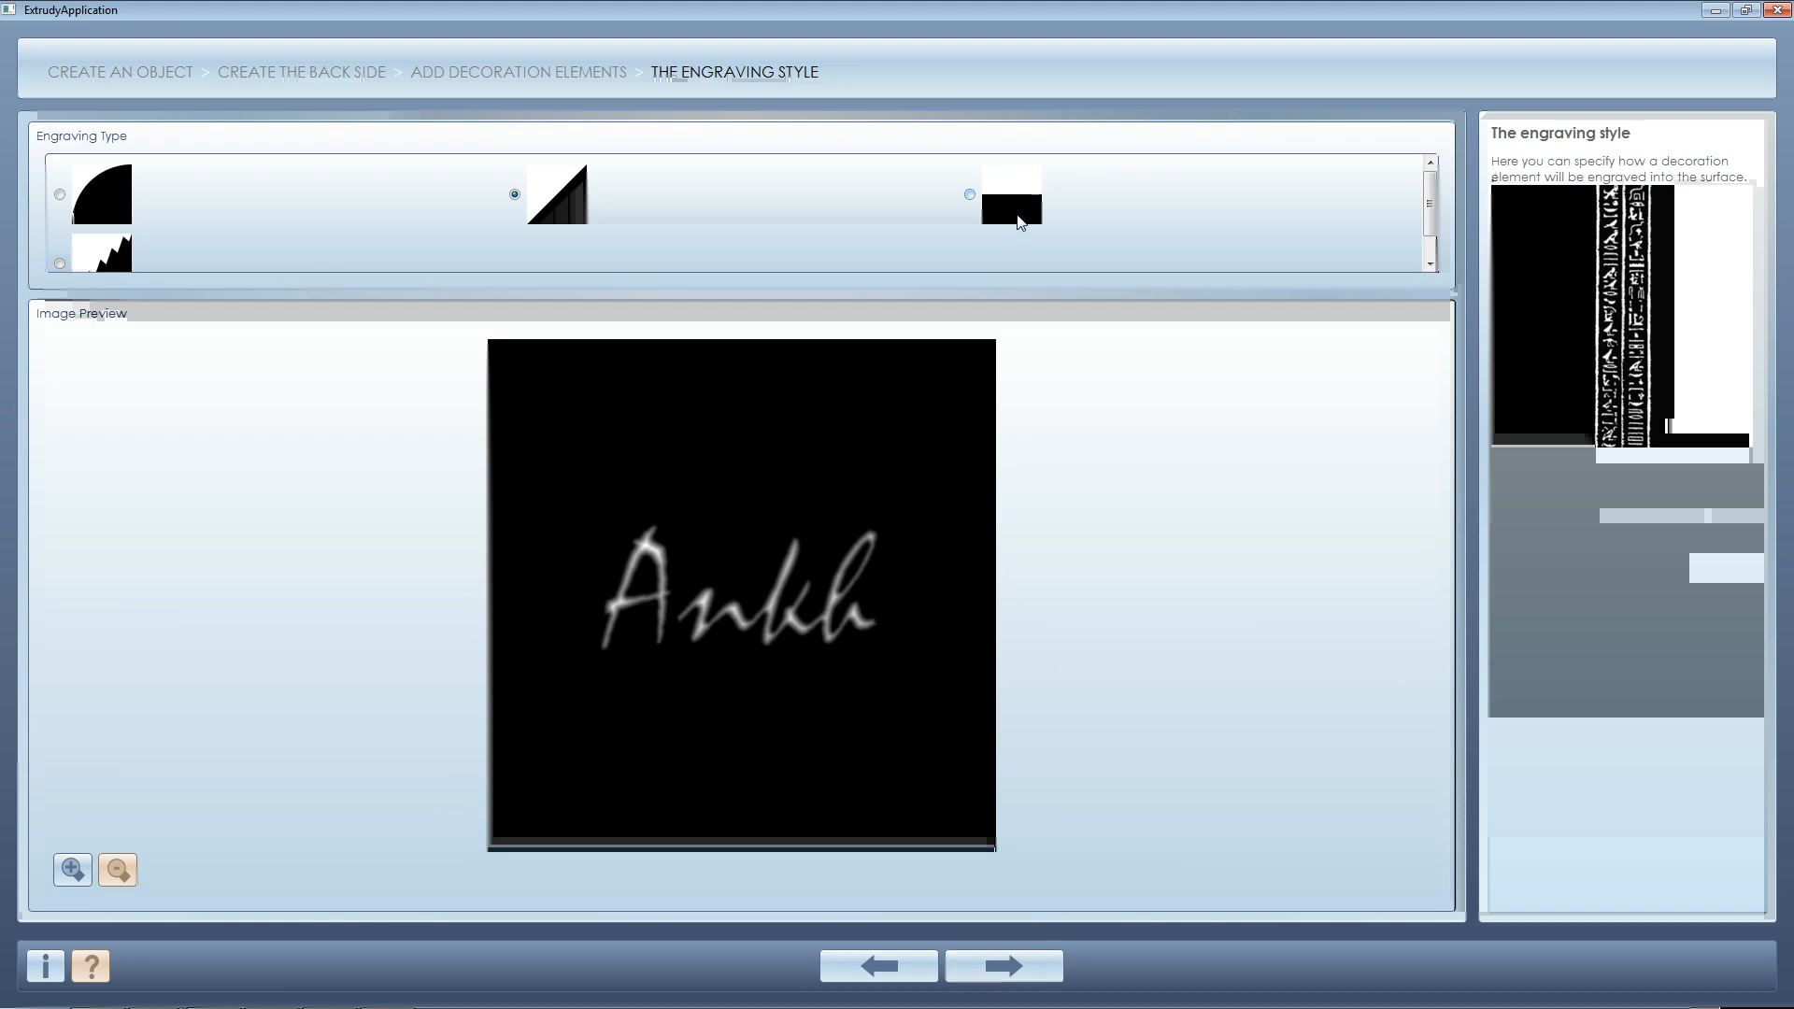
left_click(1033, 960)
- Go back to the back side options and open Compose Surface And Decorations
left_click(790, 605)
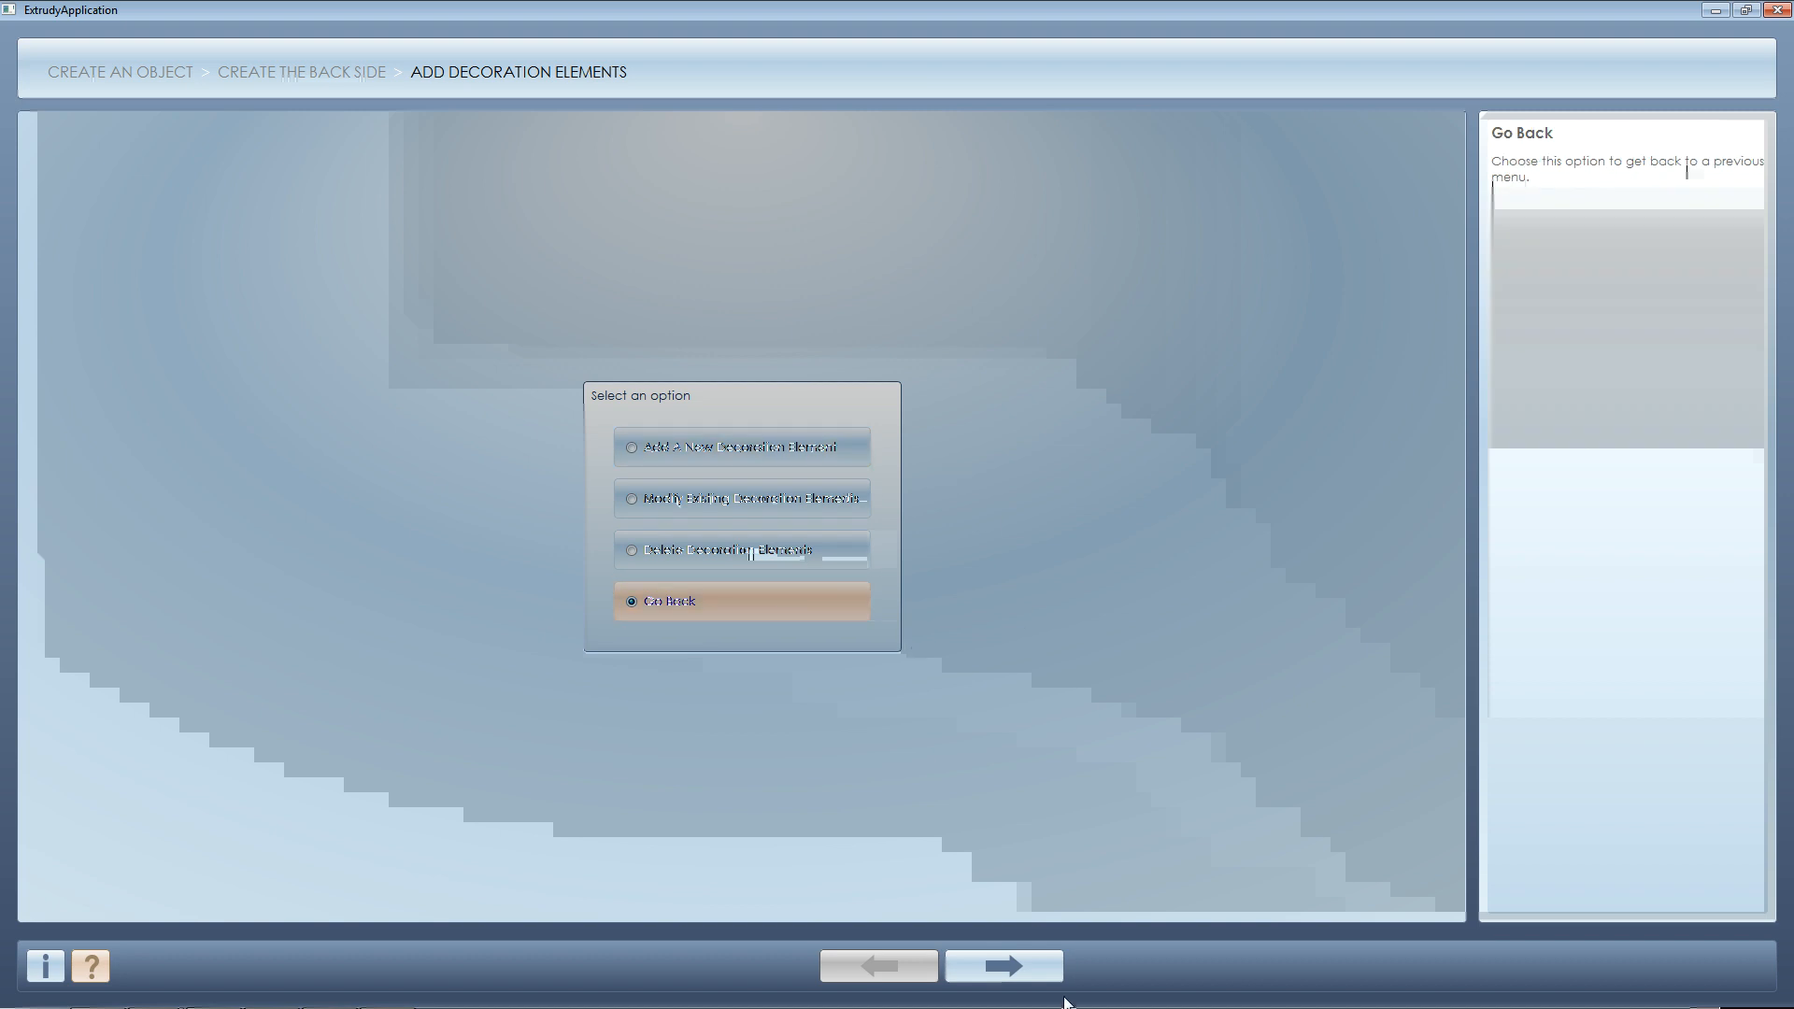
left_click(1028, 972)
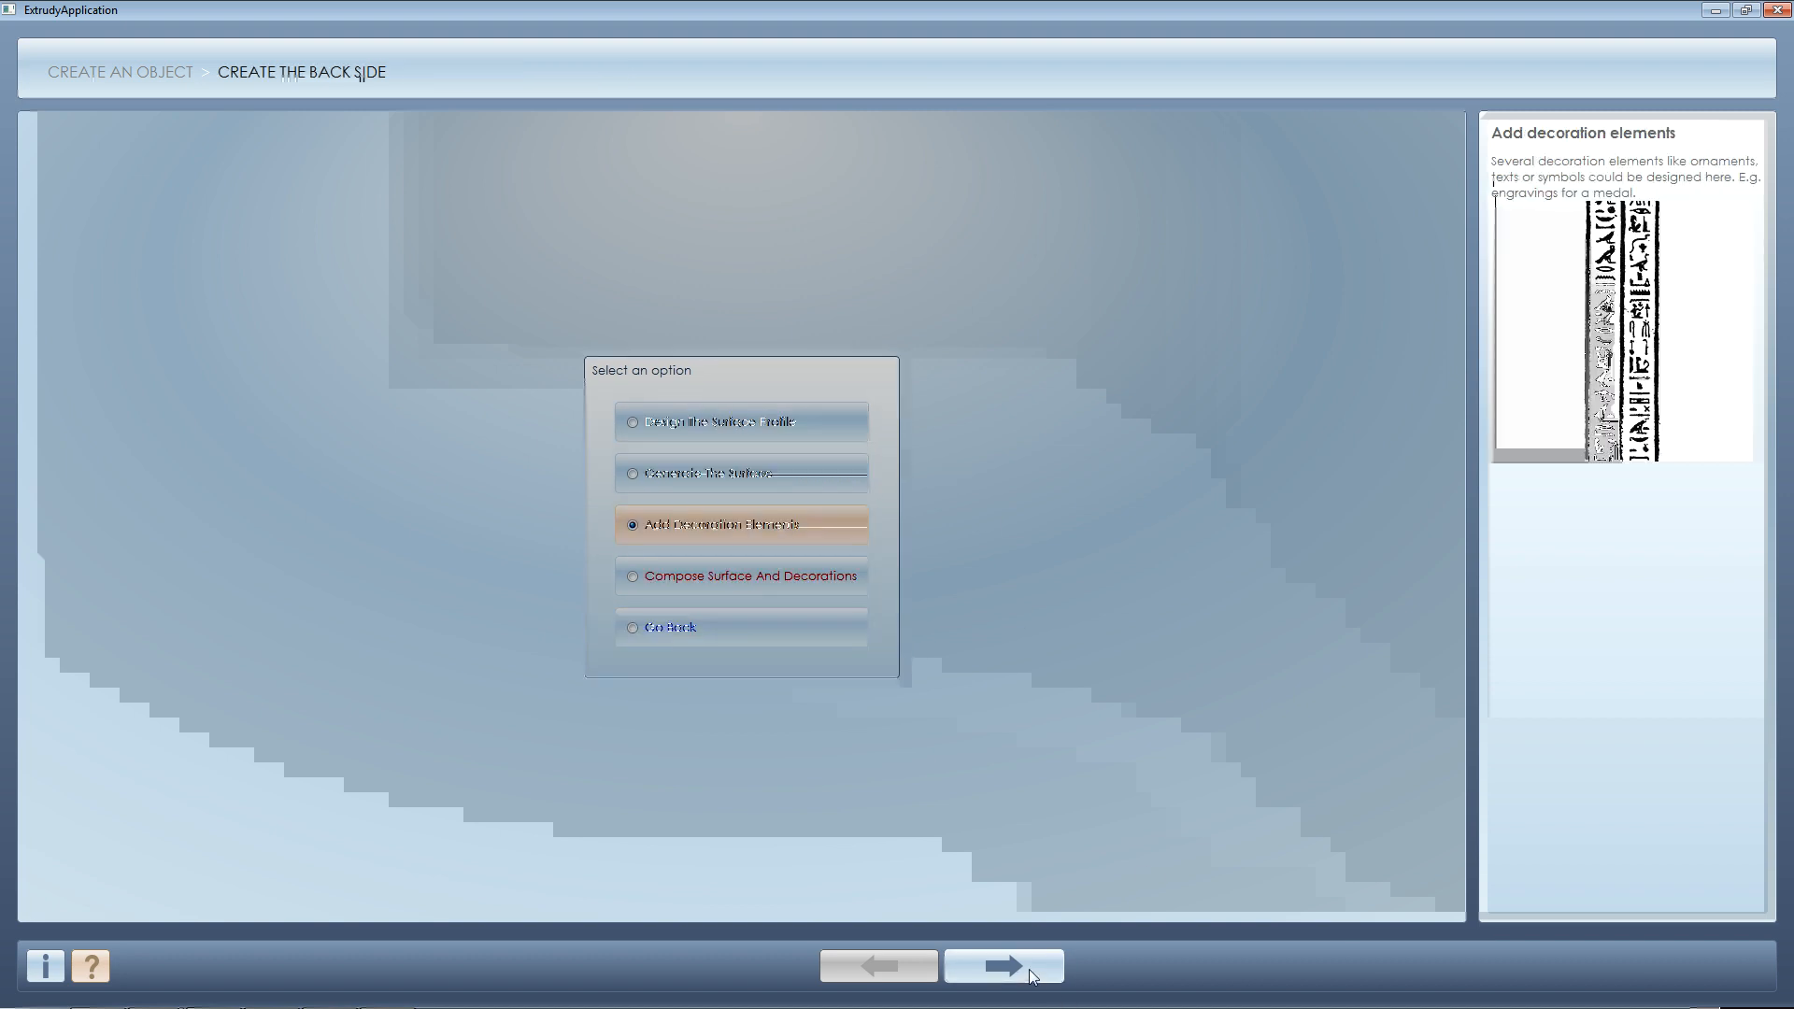
left_click(813, 584)
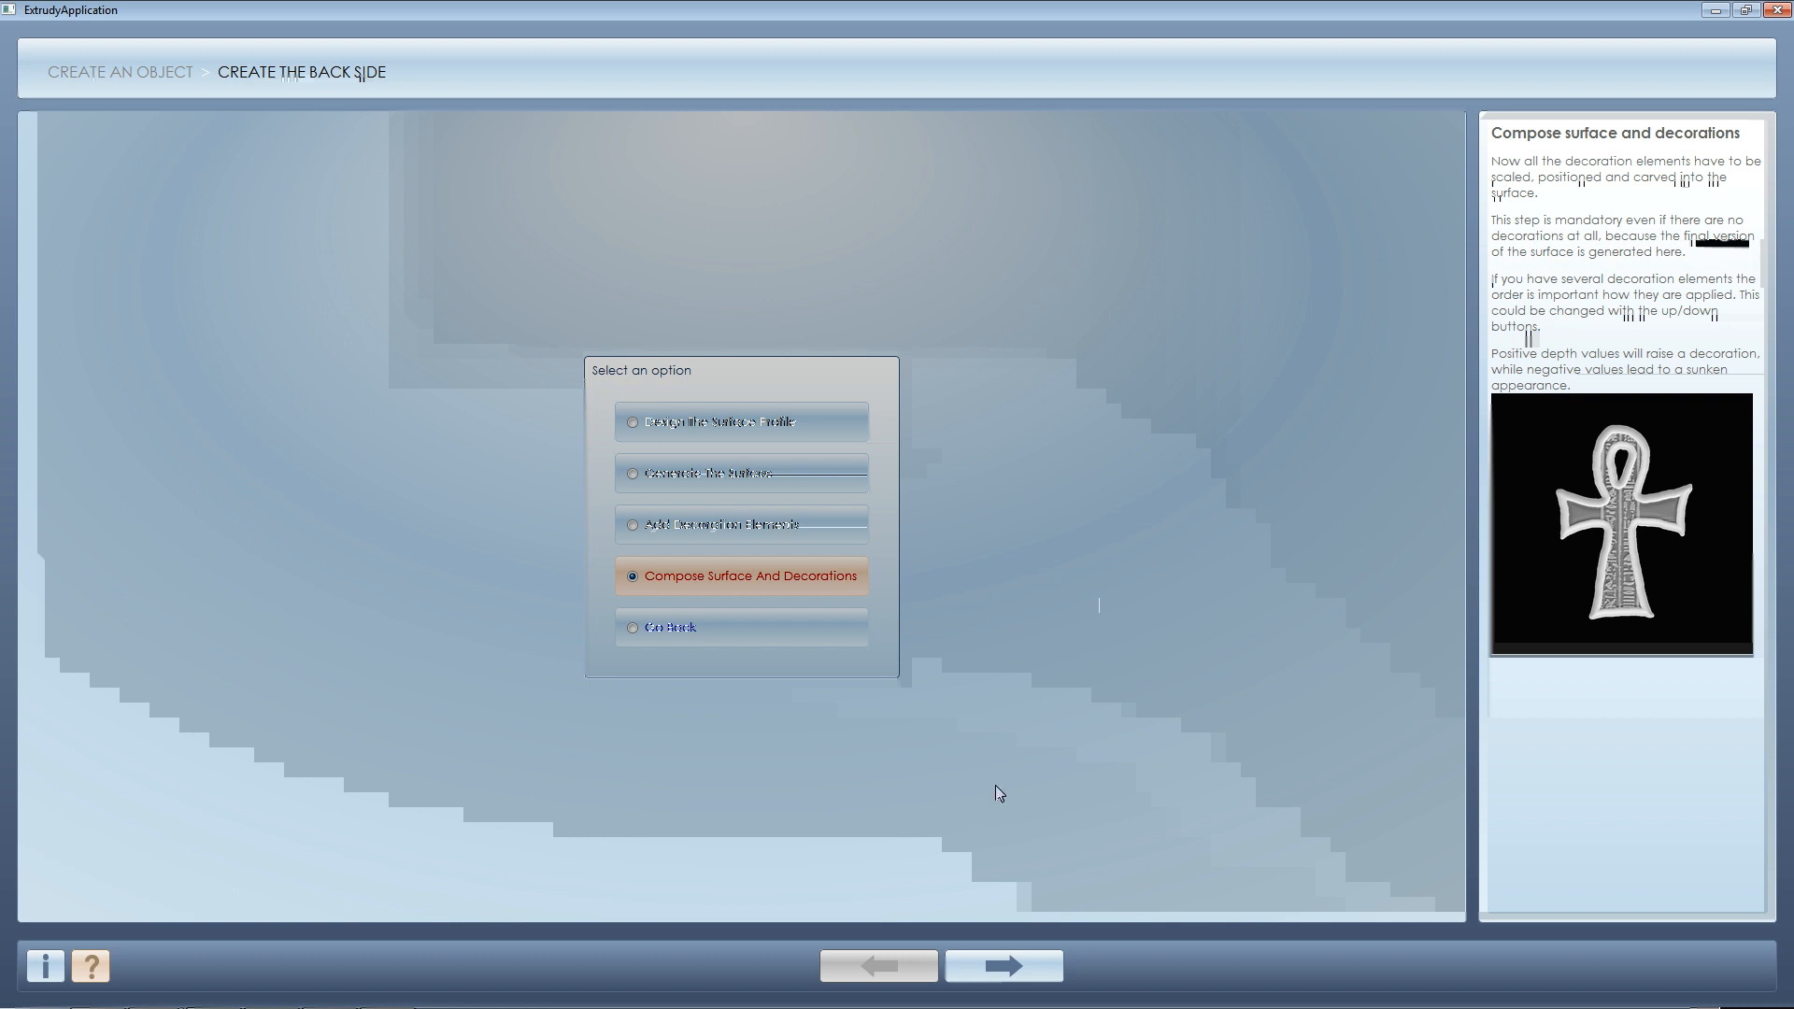
left_click(1037, 968)
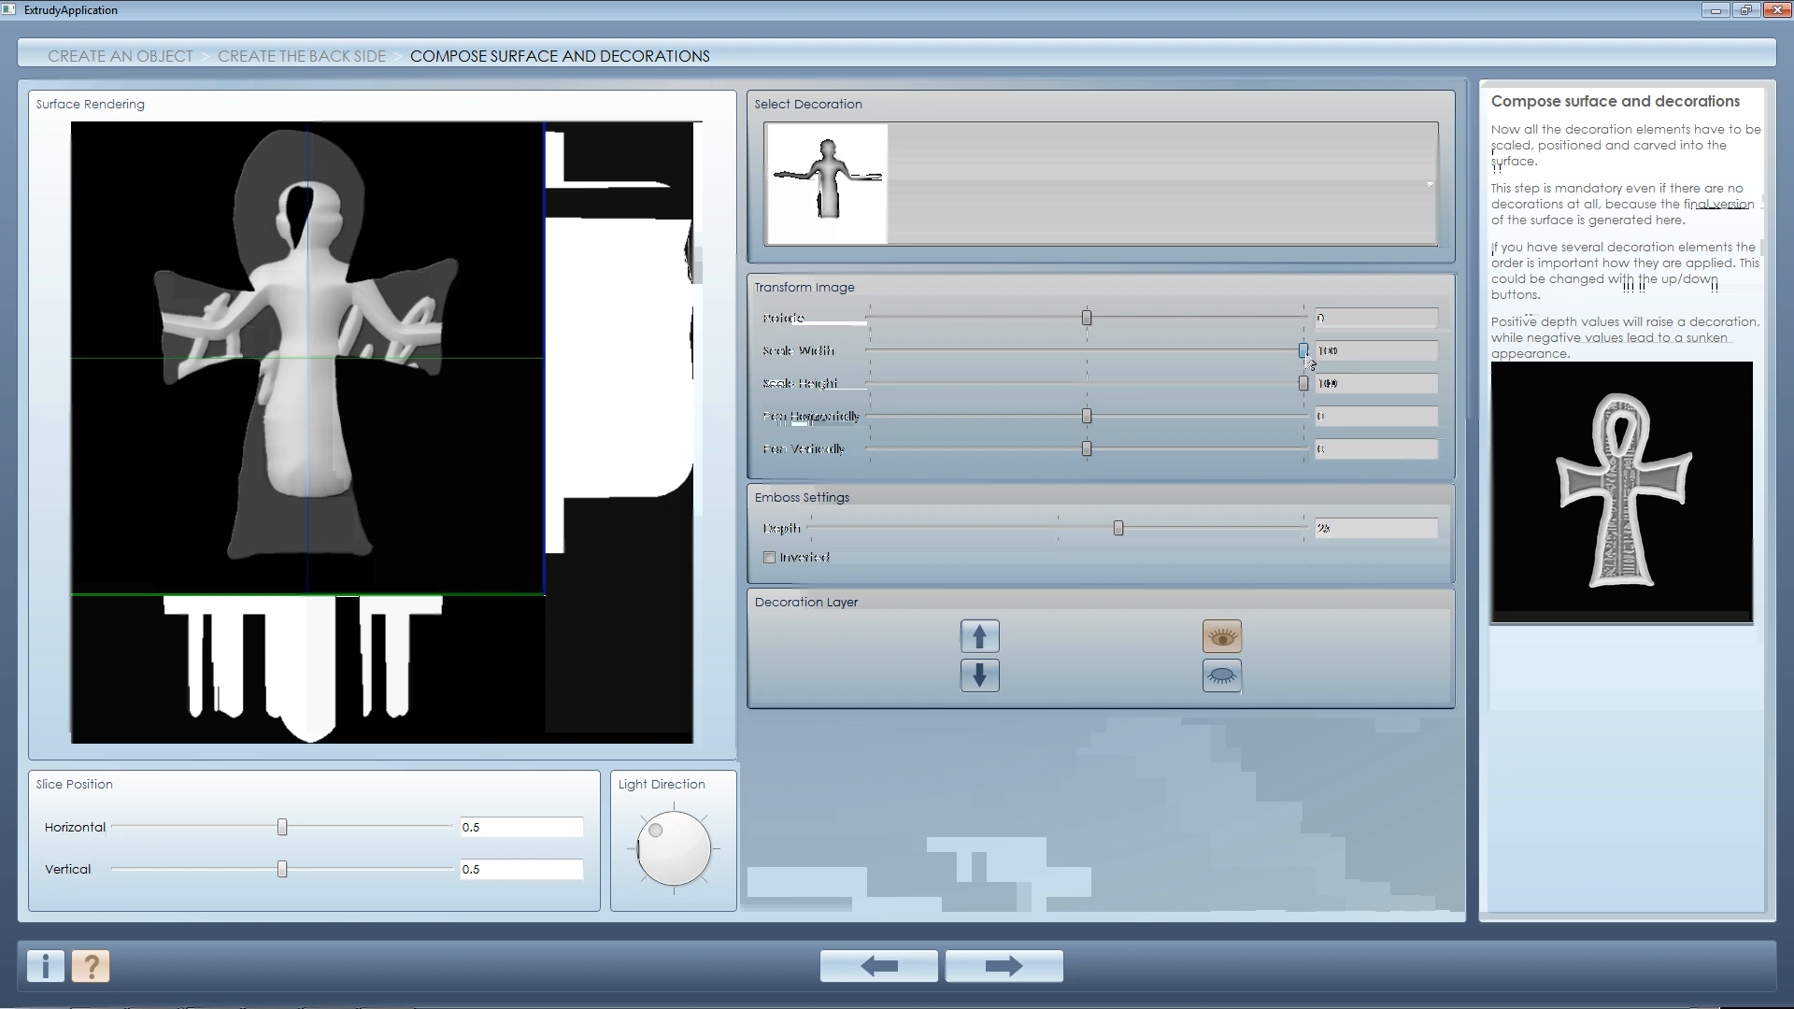
- Select the statuette decoration and reduce its scale width and scale height to about 55
left_click(990, 205)
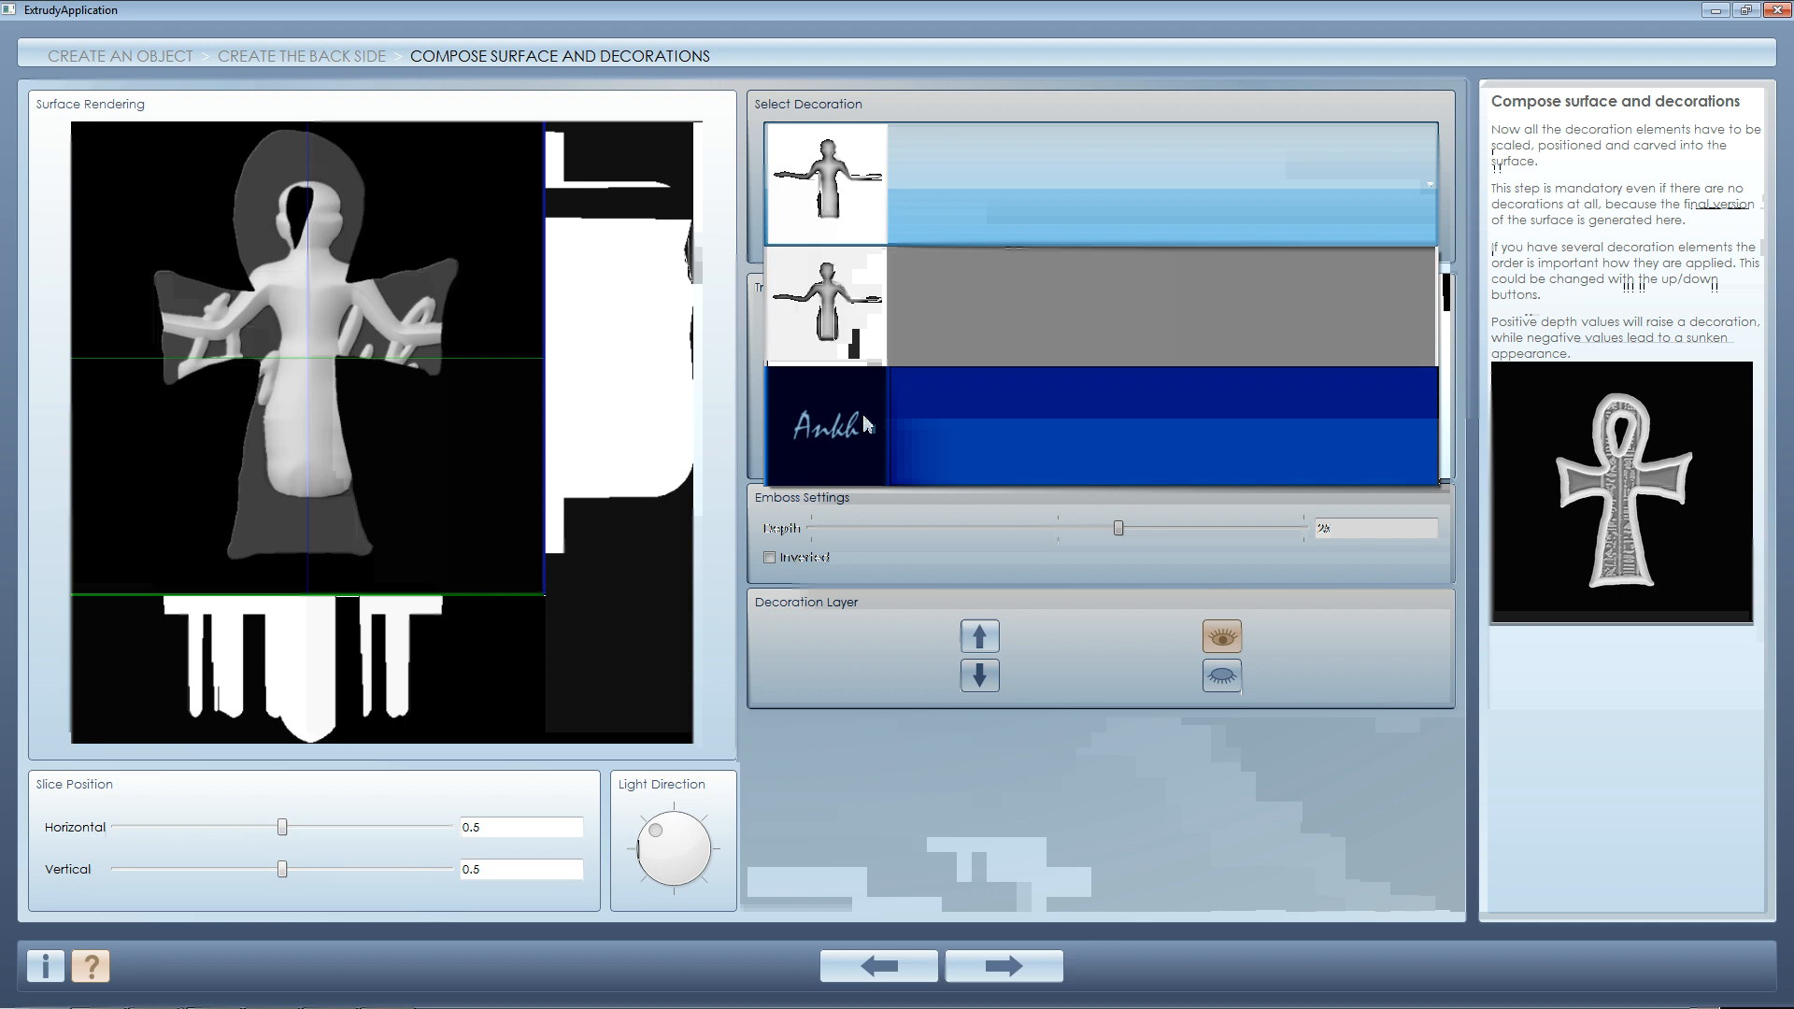
left_click(859, 315)
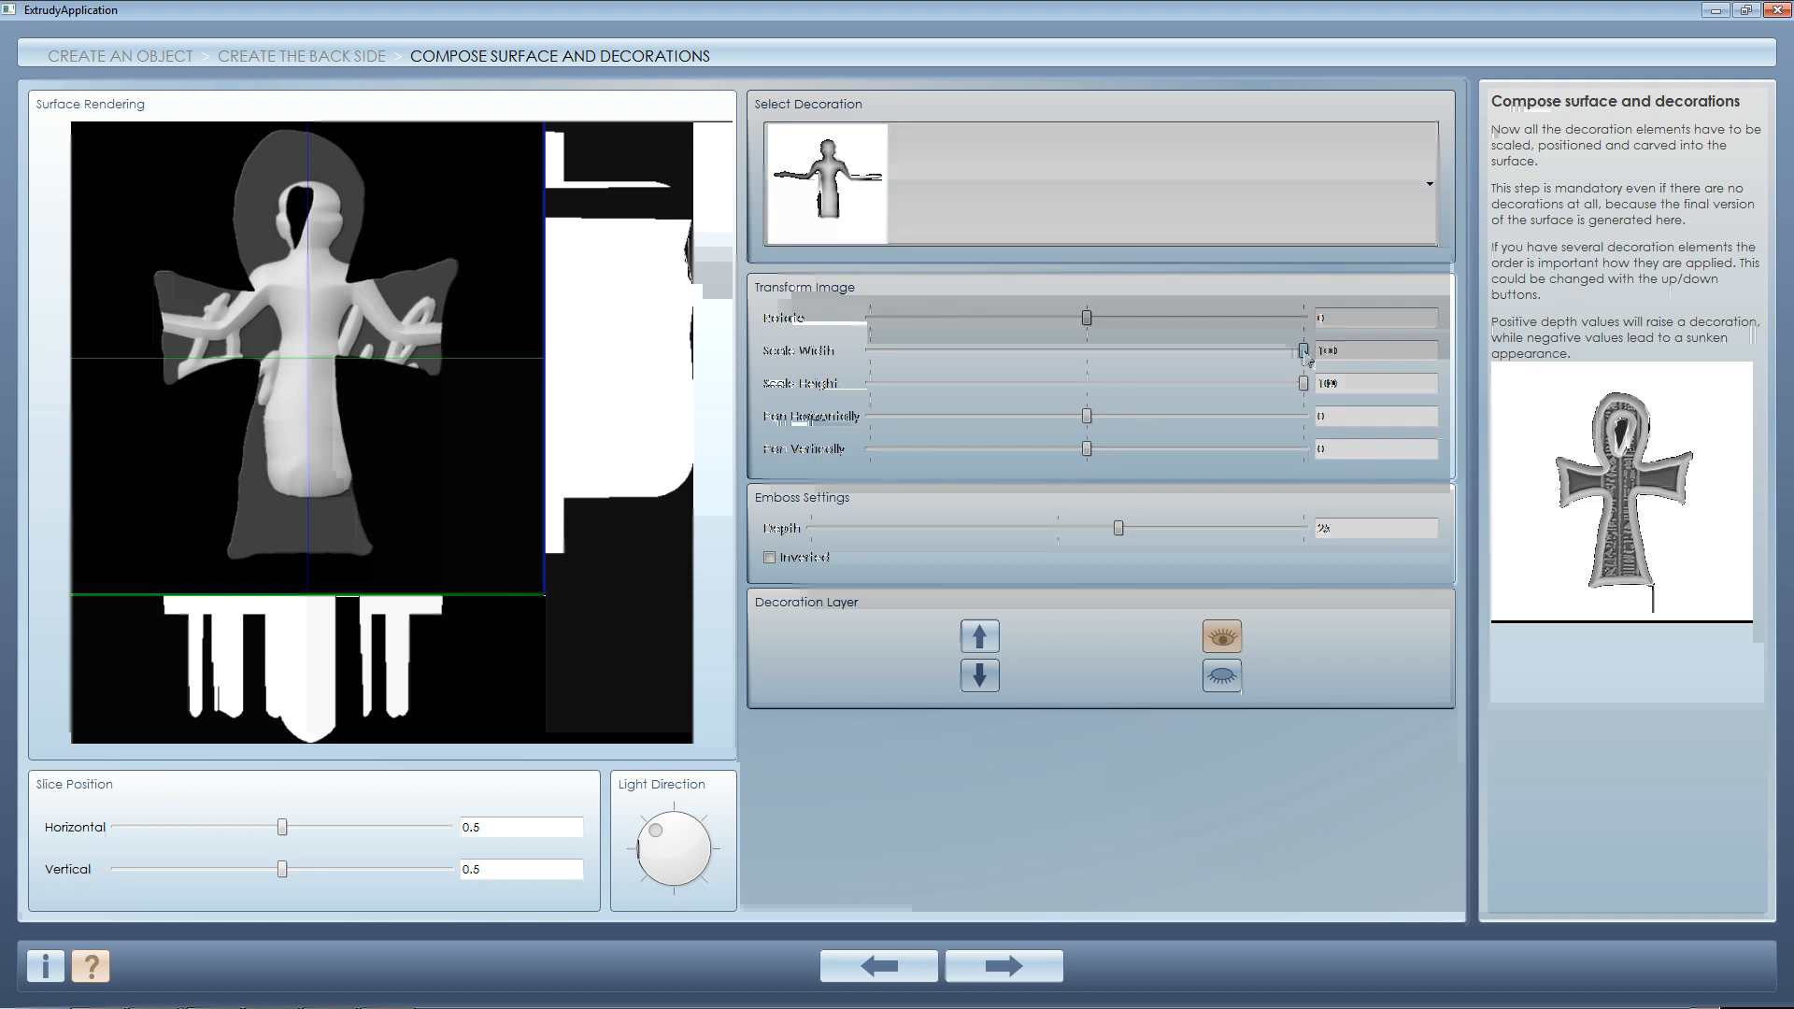
left_click_drag(1303, 351, 1205, 351)
left_click_drag(1303, 383, 1205, 380)
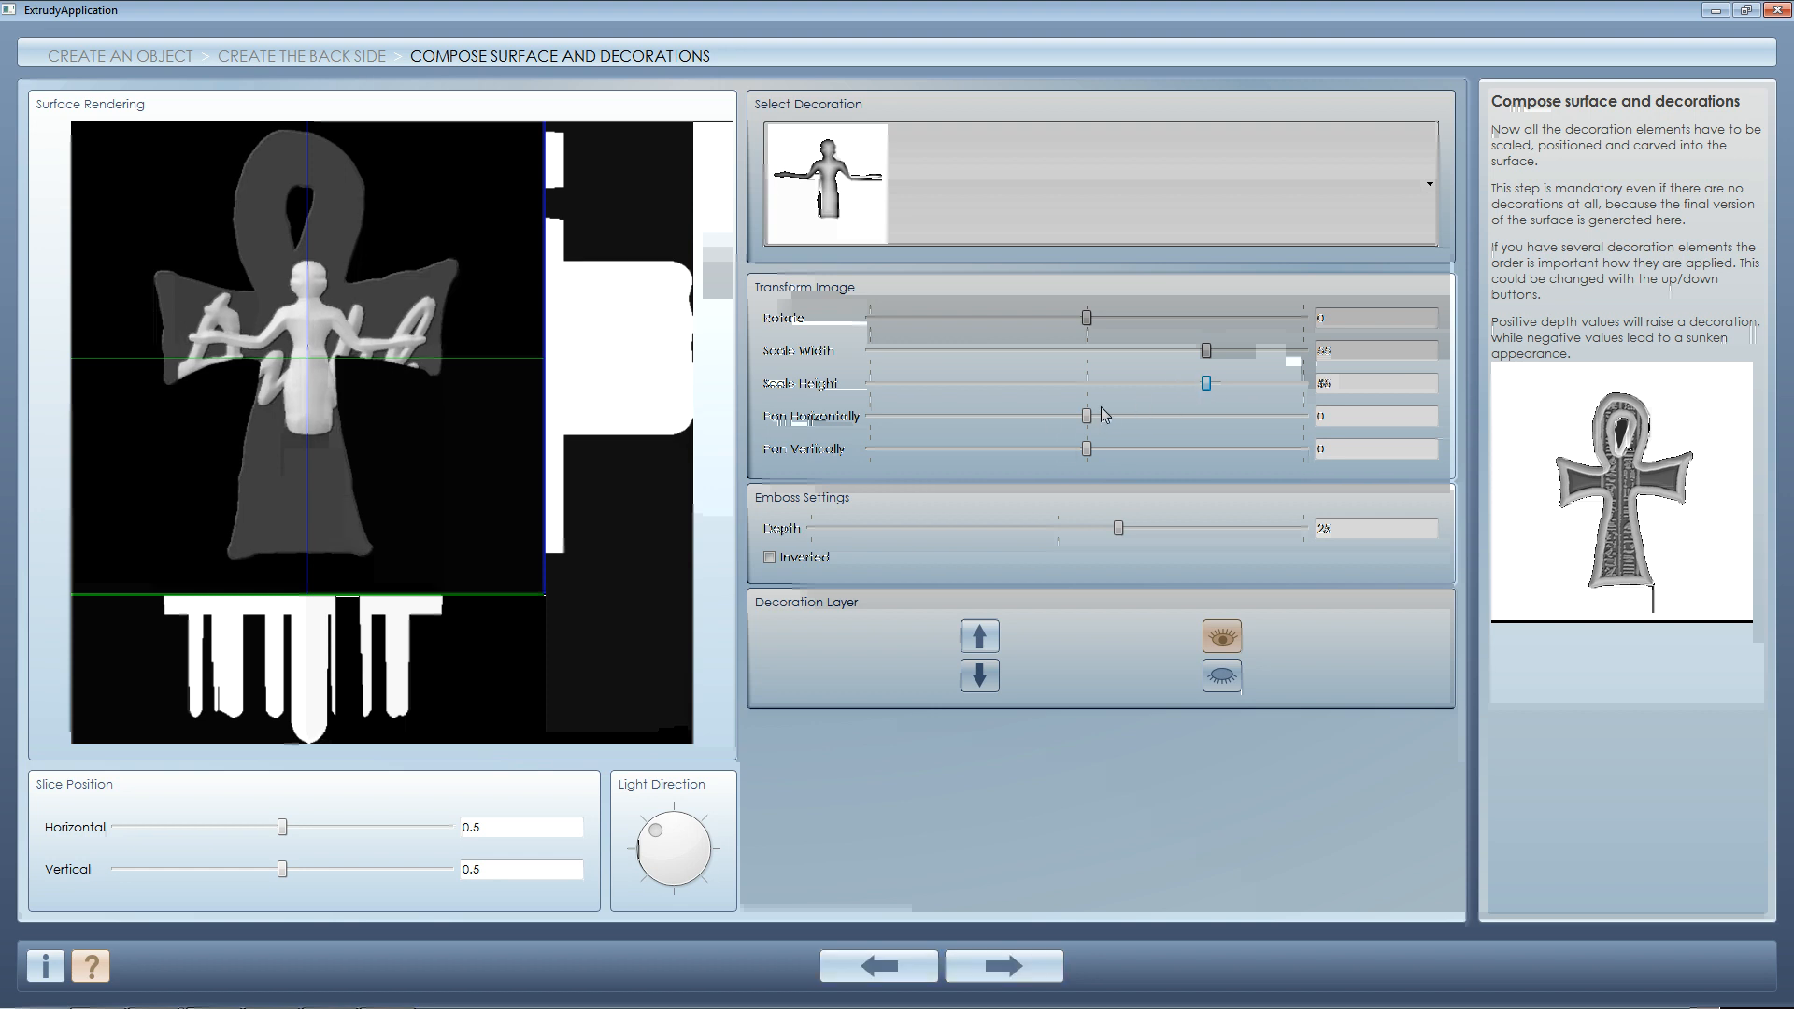
- Pan the statuette to -2 horizontally and -3 vertically, and set its emboss depth to 9
left_click_drag(1086, 417, 1082, 456)
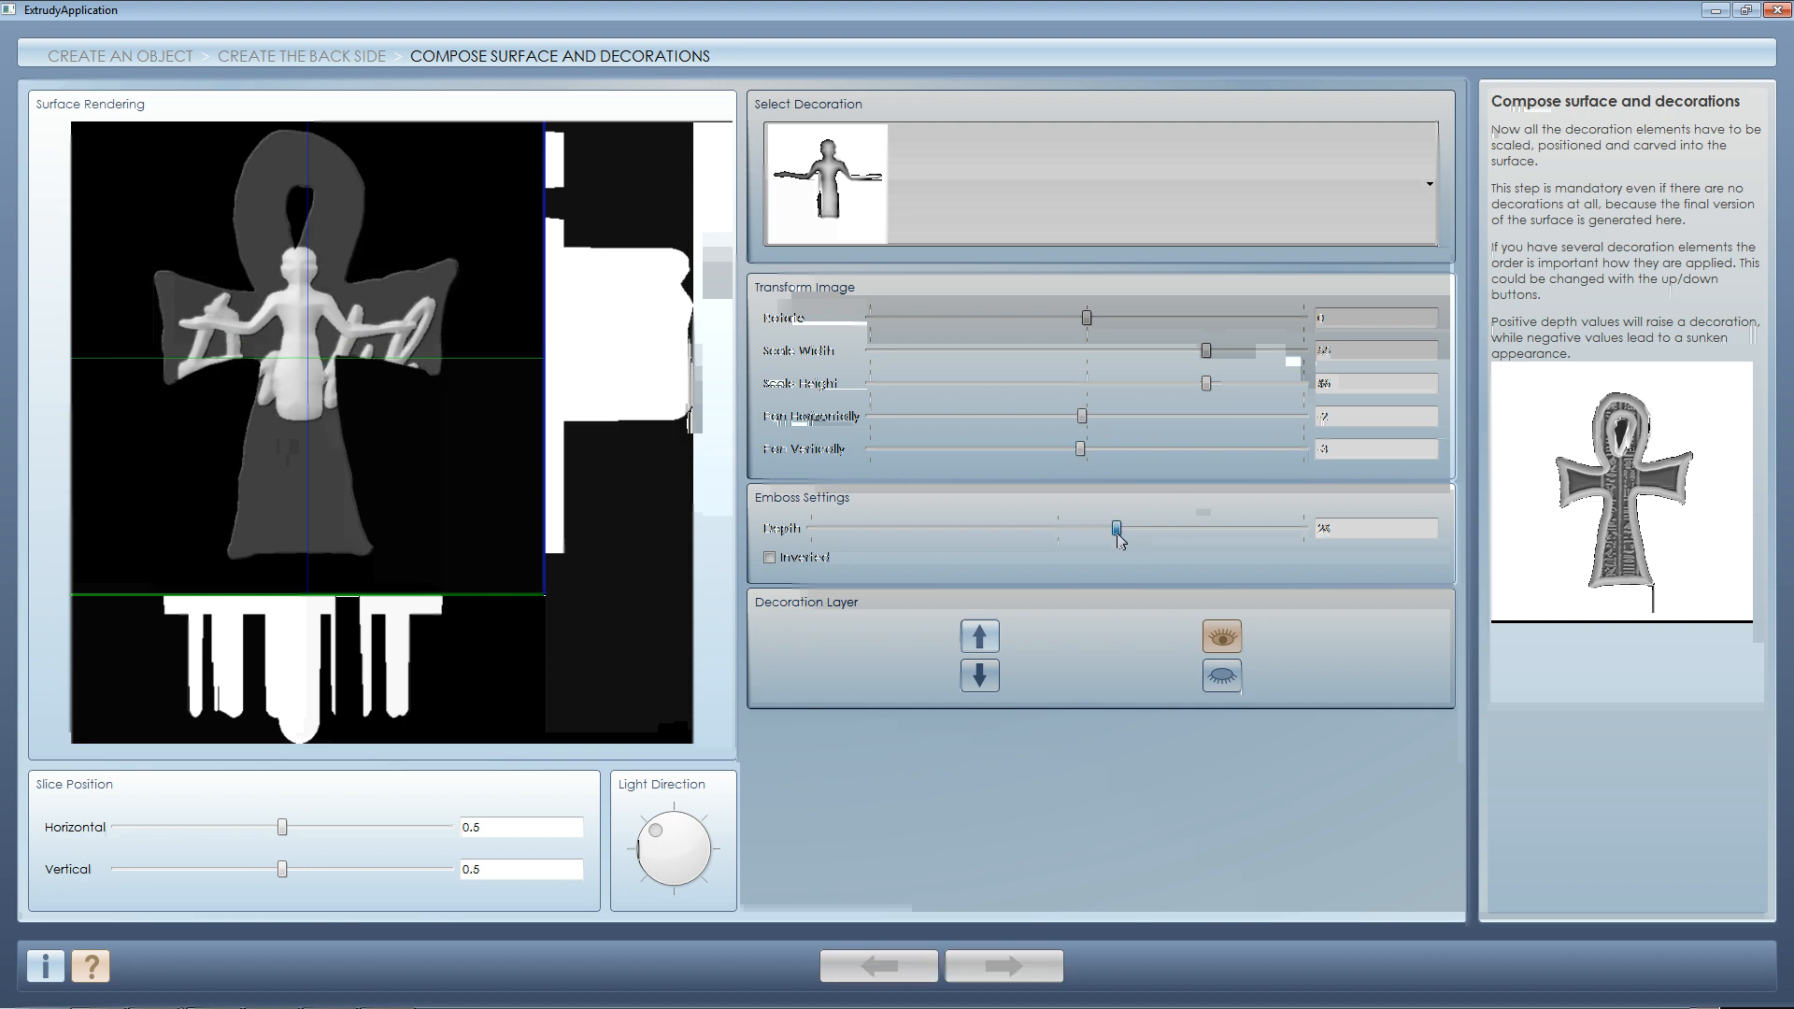
left_click_drag(1118, 529, 1079, 537)
left_click_drag(1078, 530, 1080, 531)
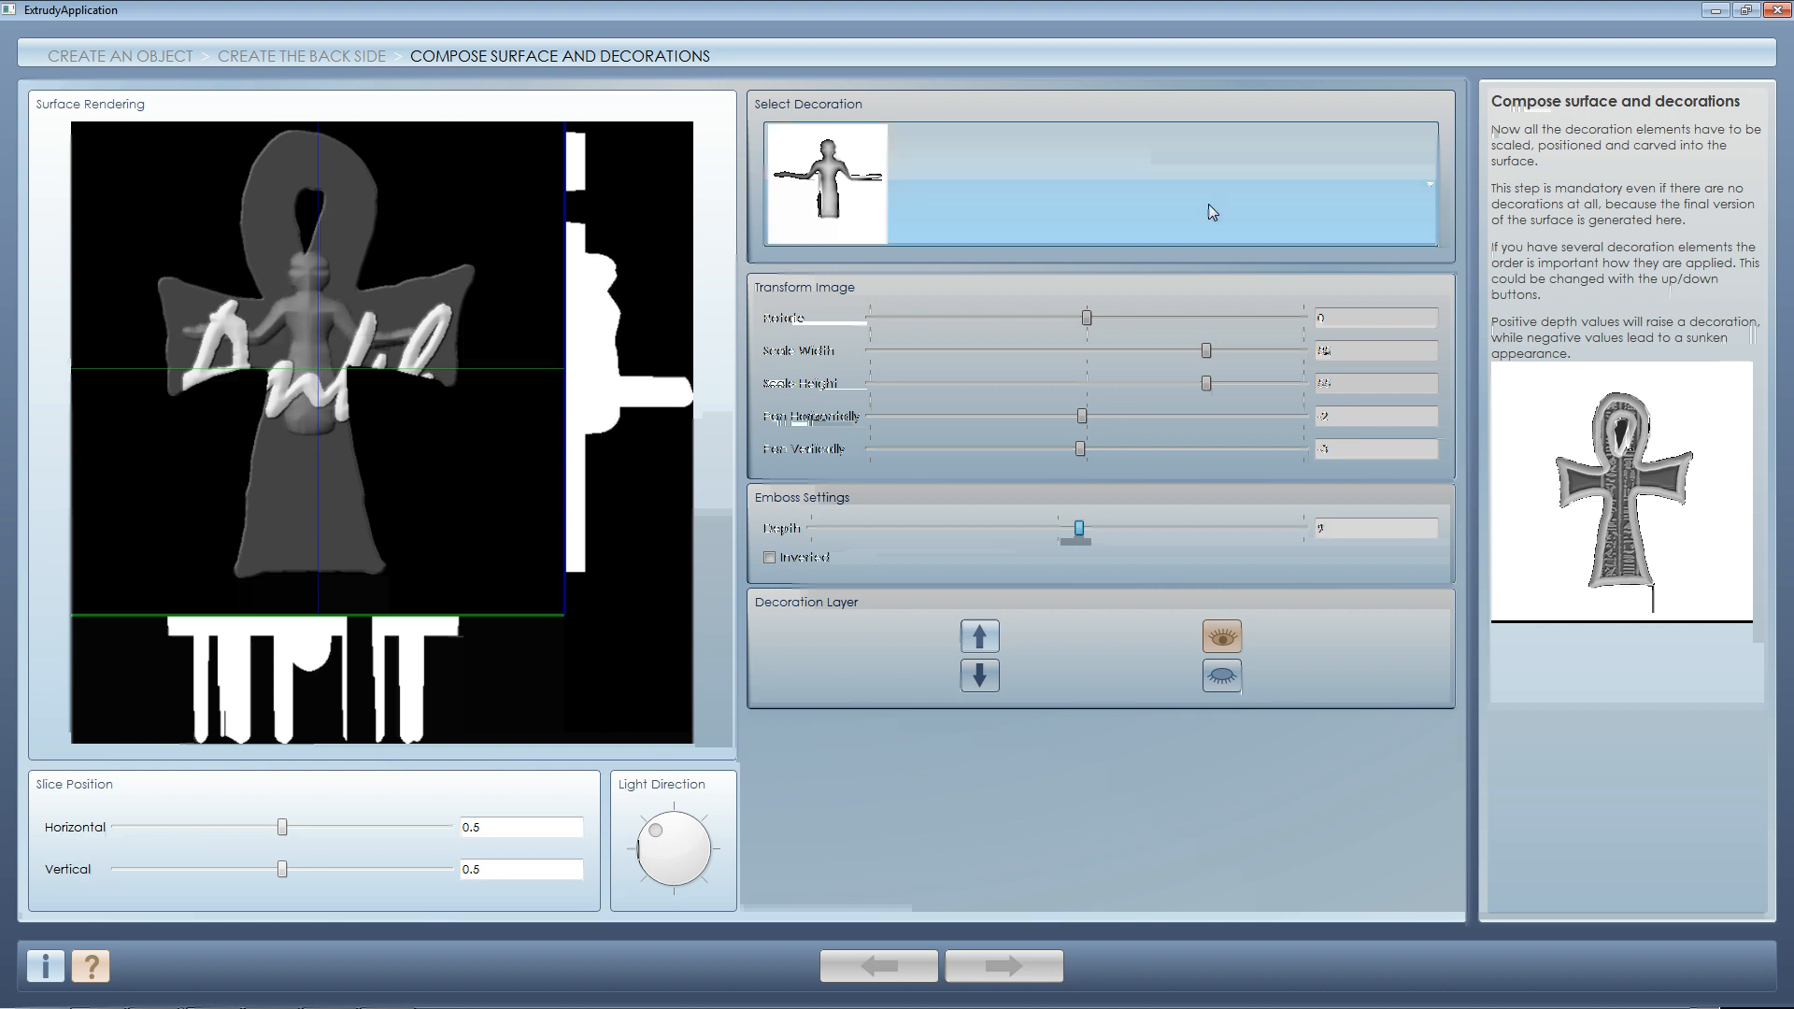
- Scale the "Ankh" decoration to about 35 in width and height and pan it to -2 horizontally and 32 vertically, onto the ankh's foot
left_click(1245, 189)
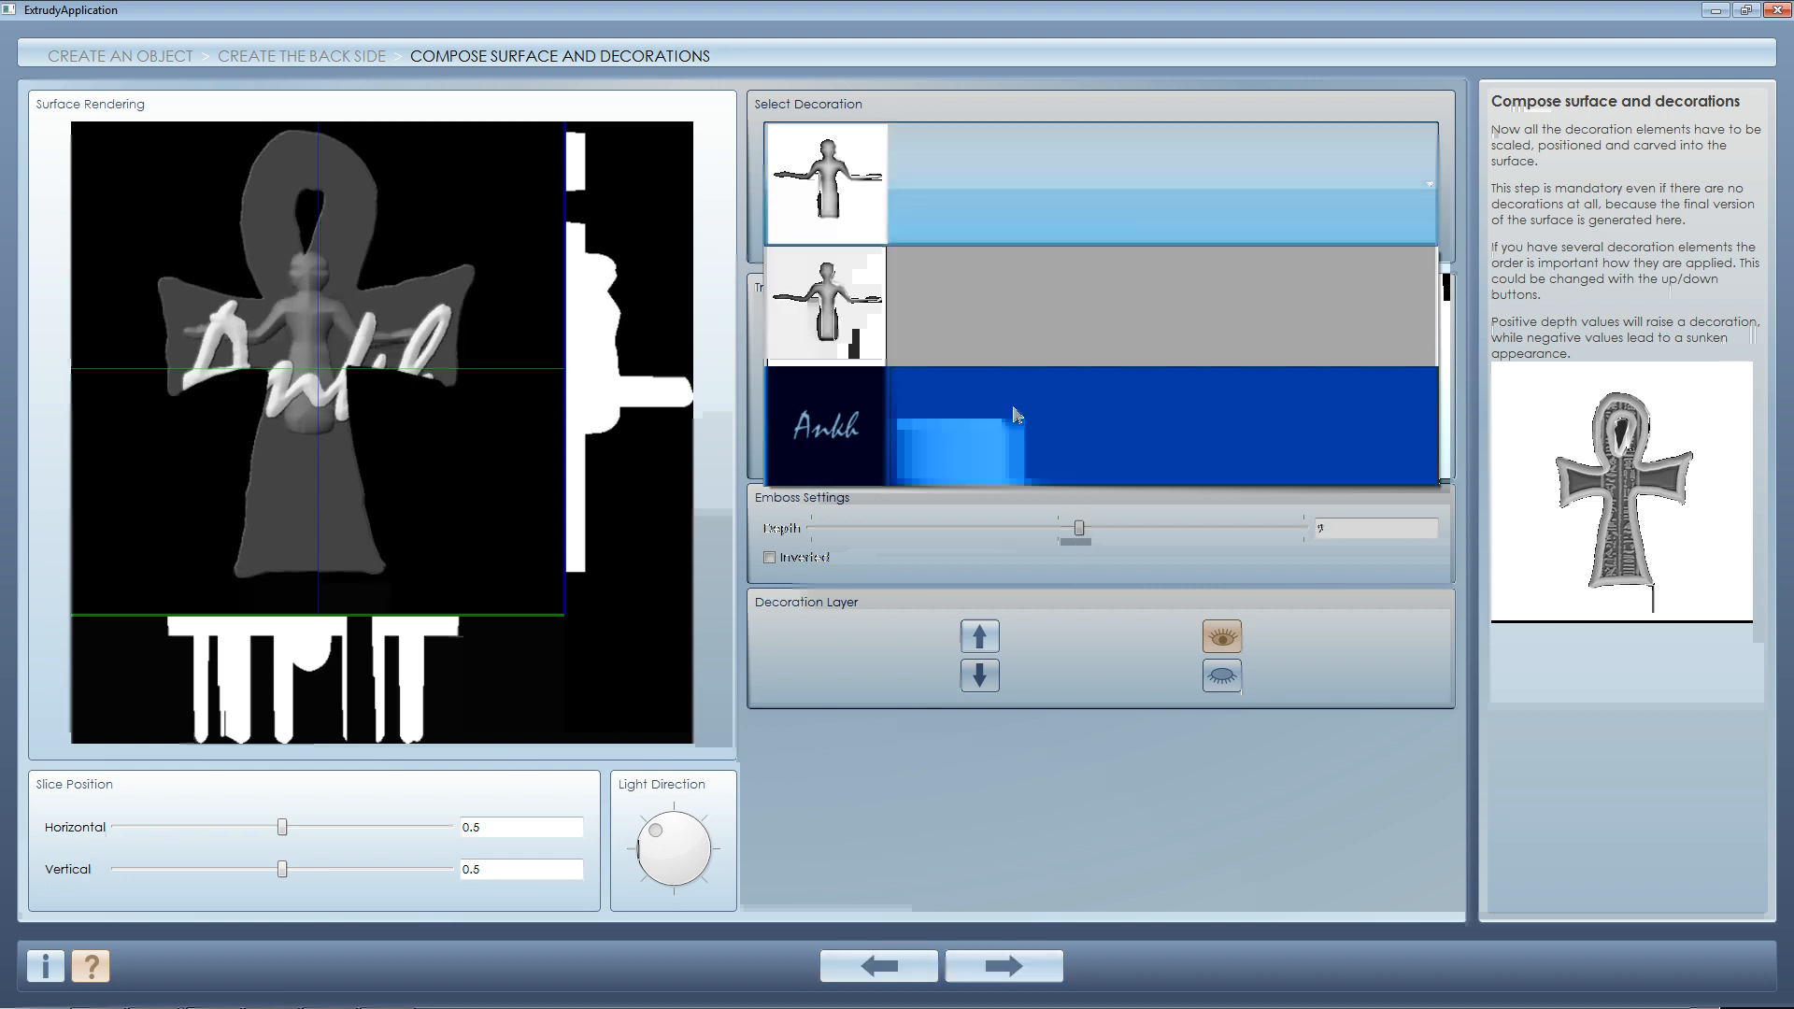
left_click(1023, 461)
left_click_drag(1304, 352, 1220, 385)
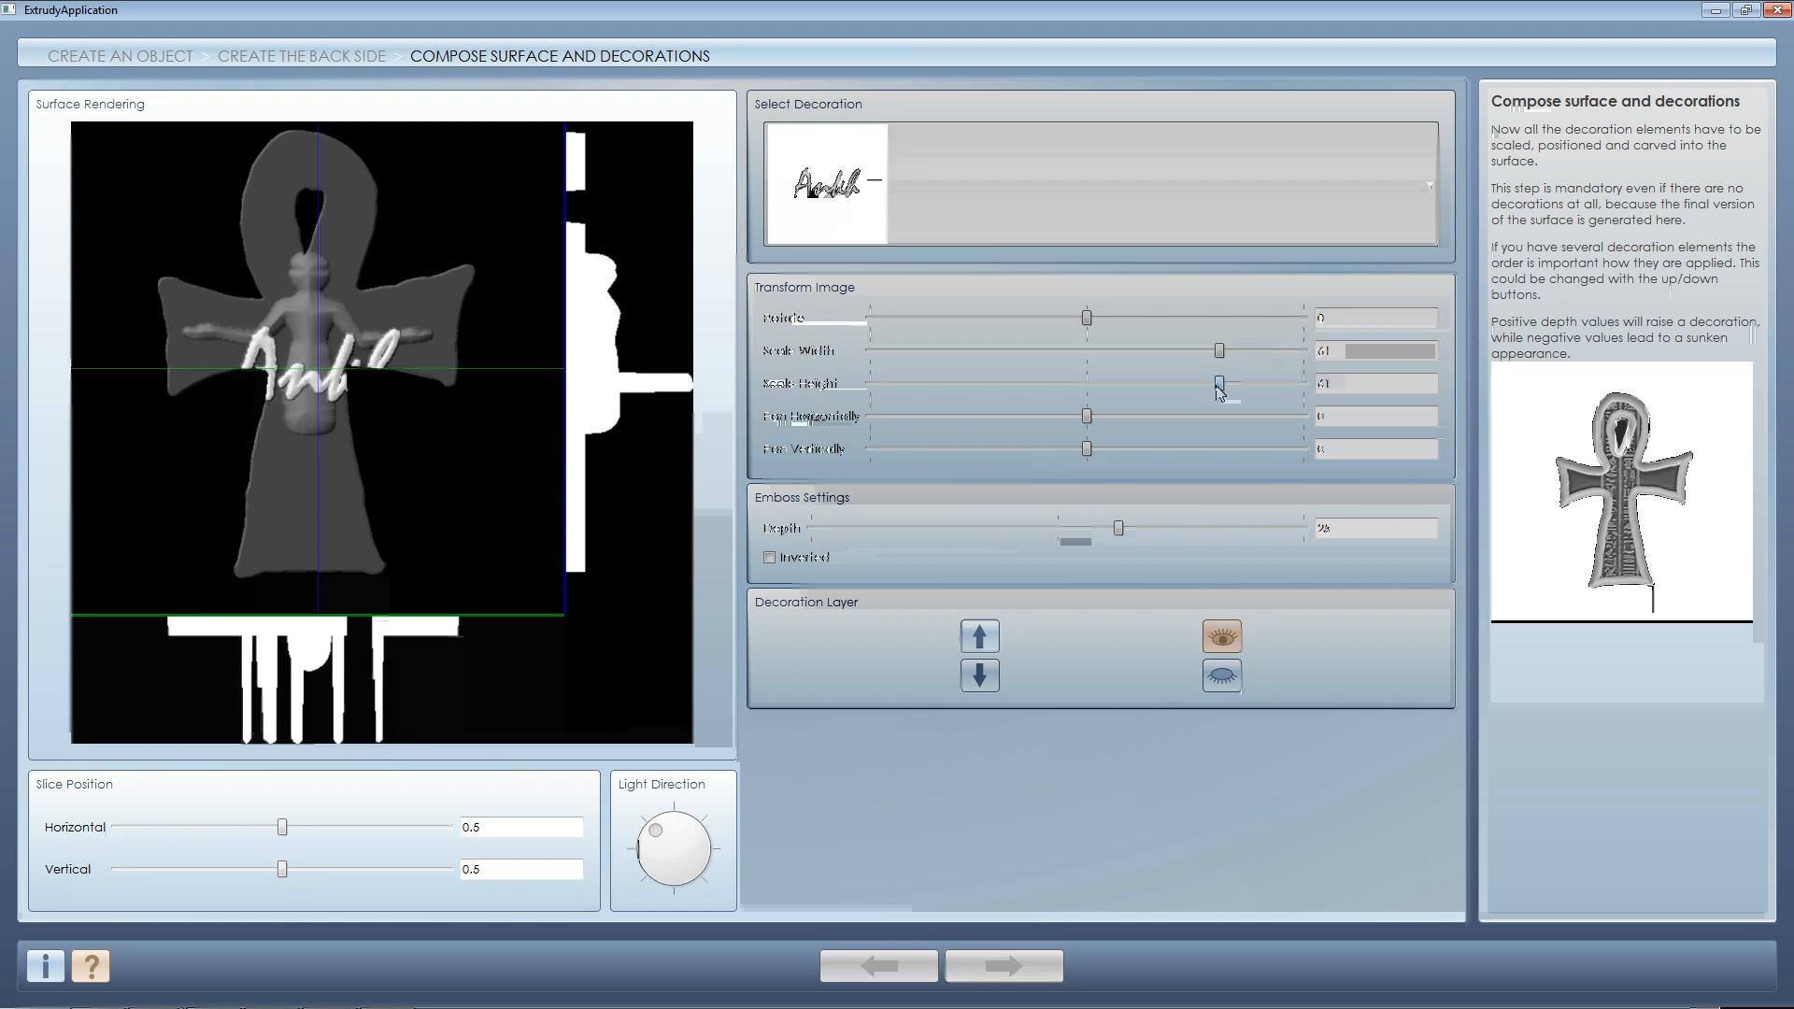
left_click_drag(1086, 417, 1157, 452)
left_click_drag(1219, 351, 1159, 456)
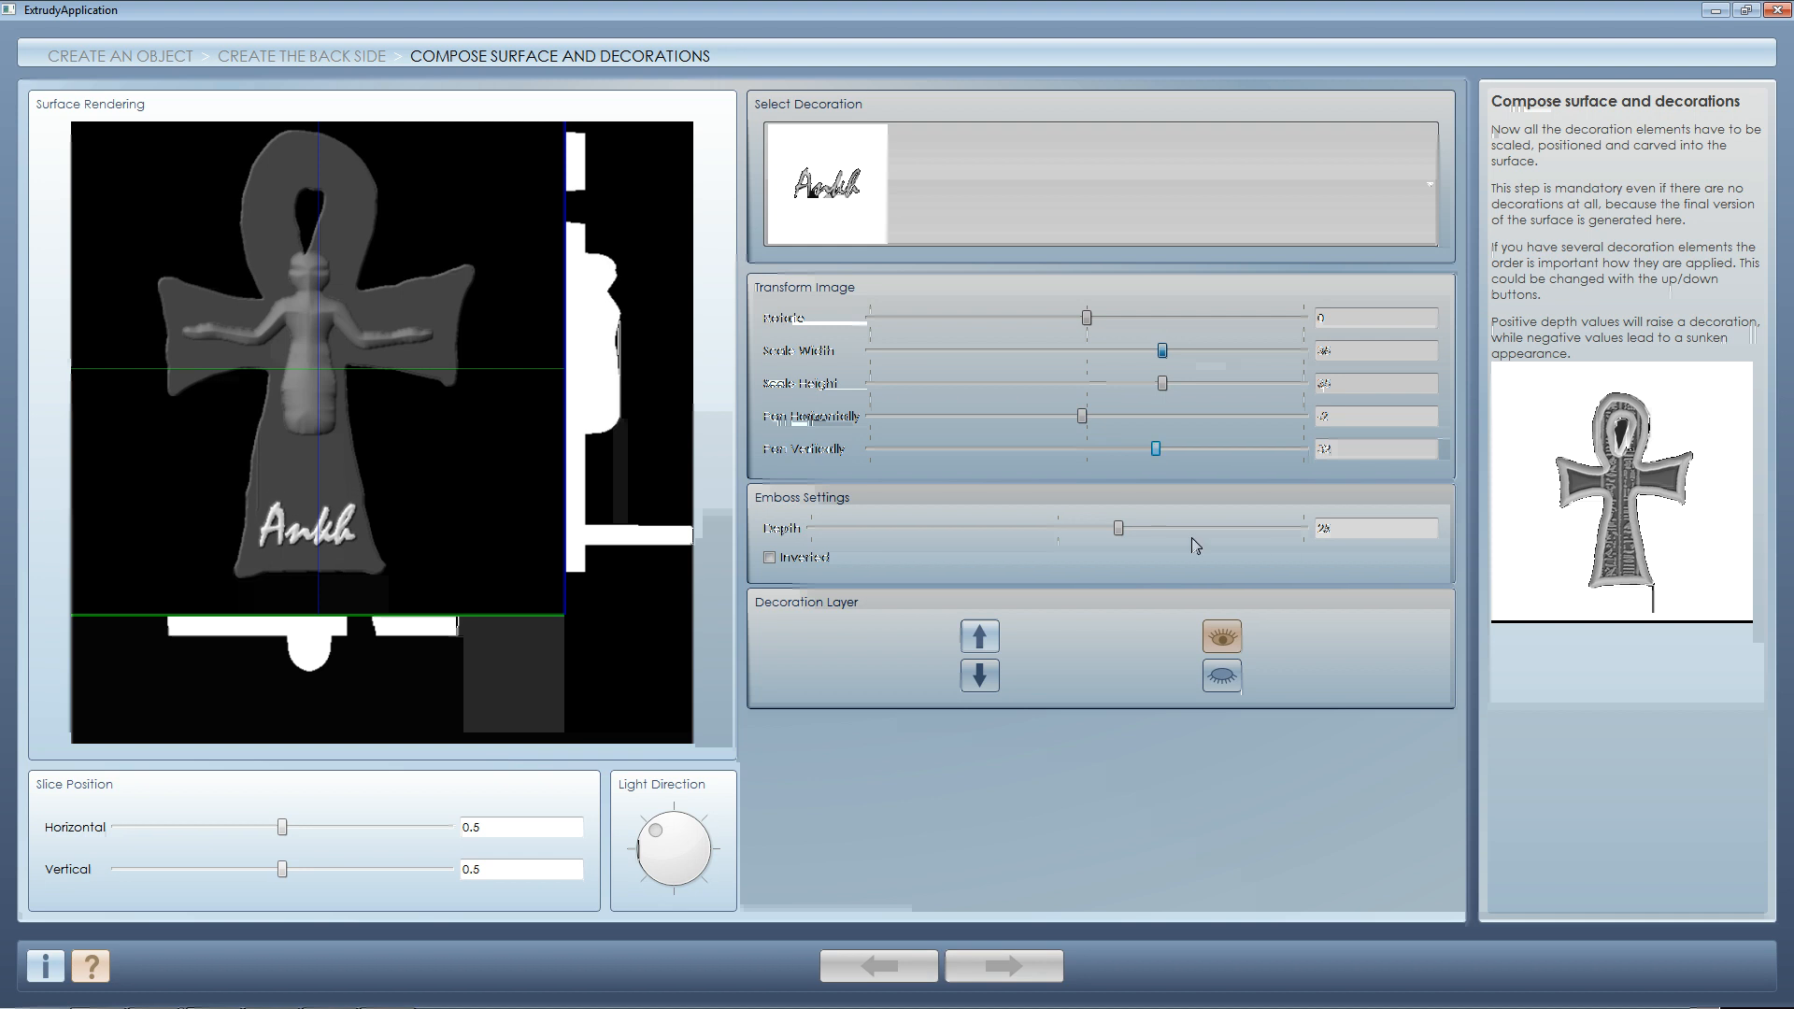
- Set the "Ankh" decoration's emboss depth to 6 and pan the statuette vertically to -1
left_click_drag(1121, 529, 1073, 532)
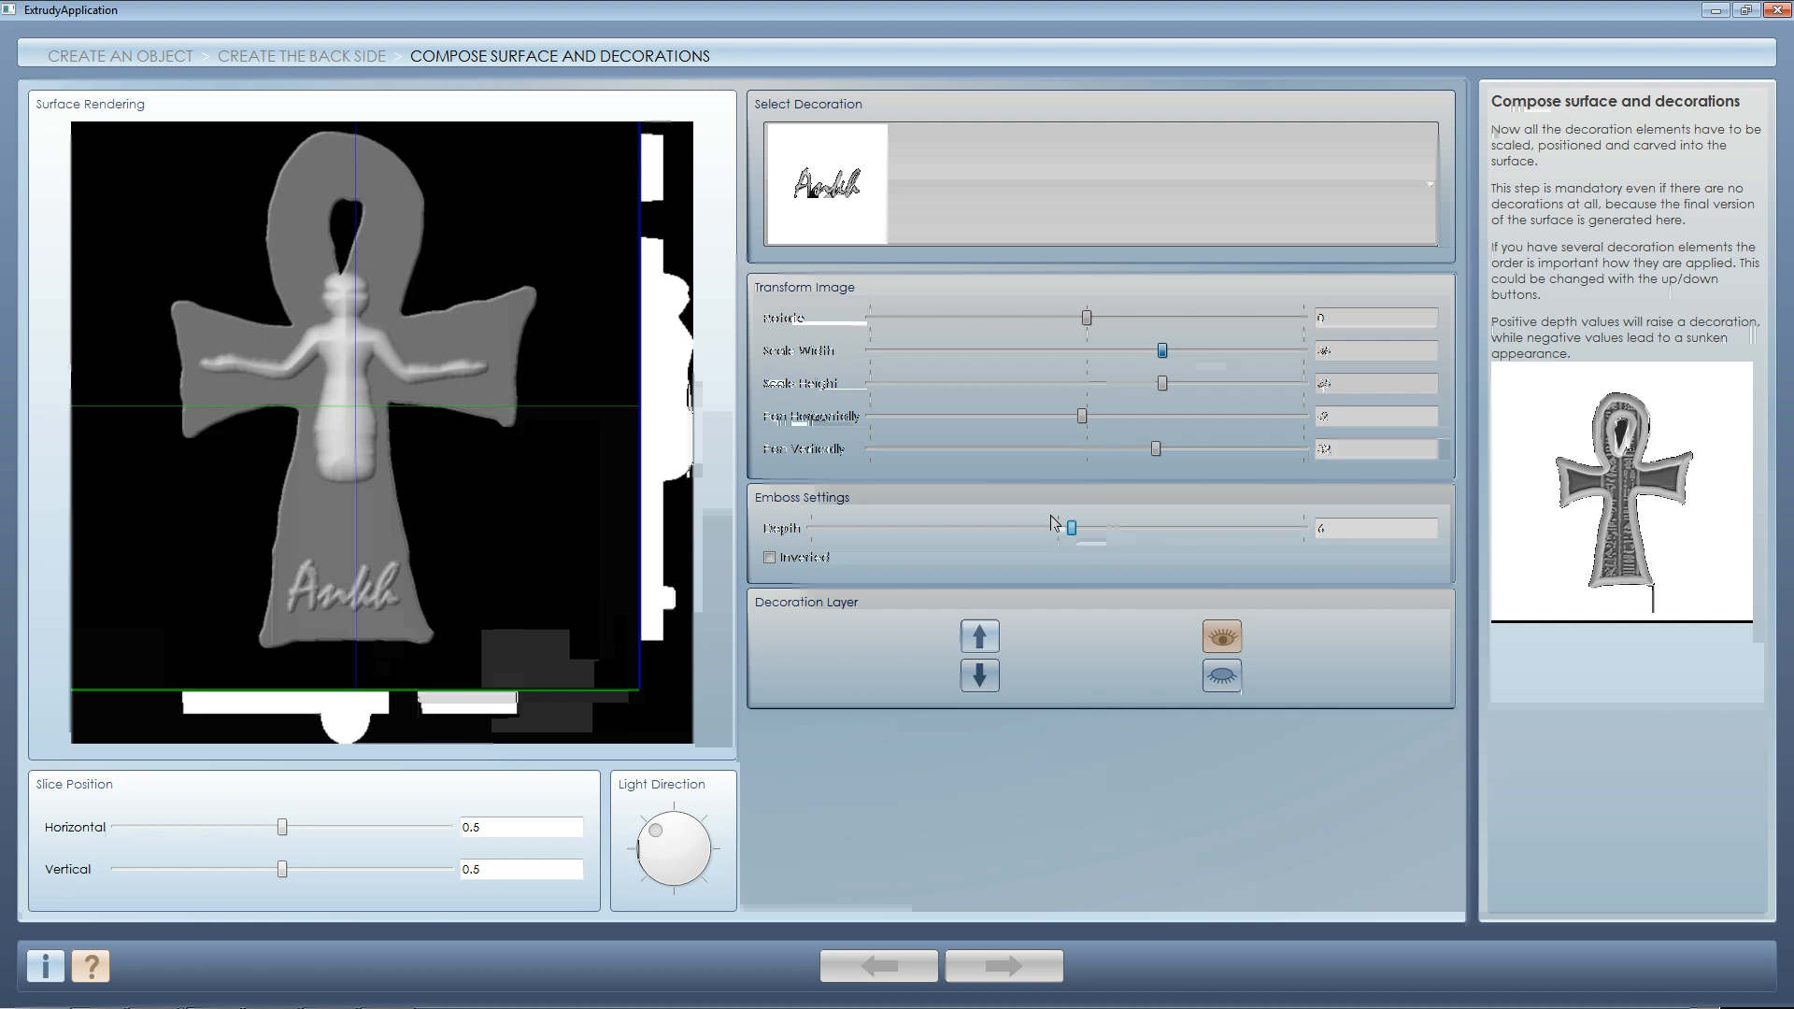
left_click(994, 238)
left_click(1231, 212)
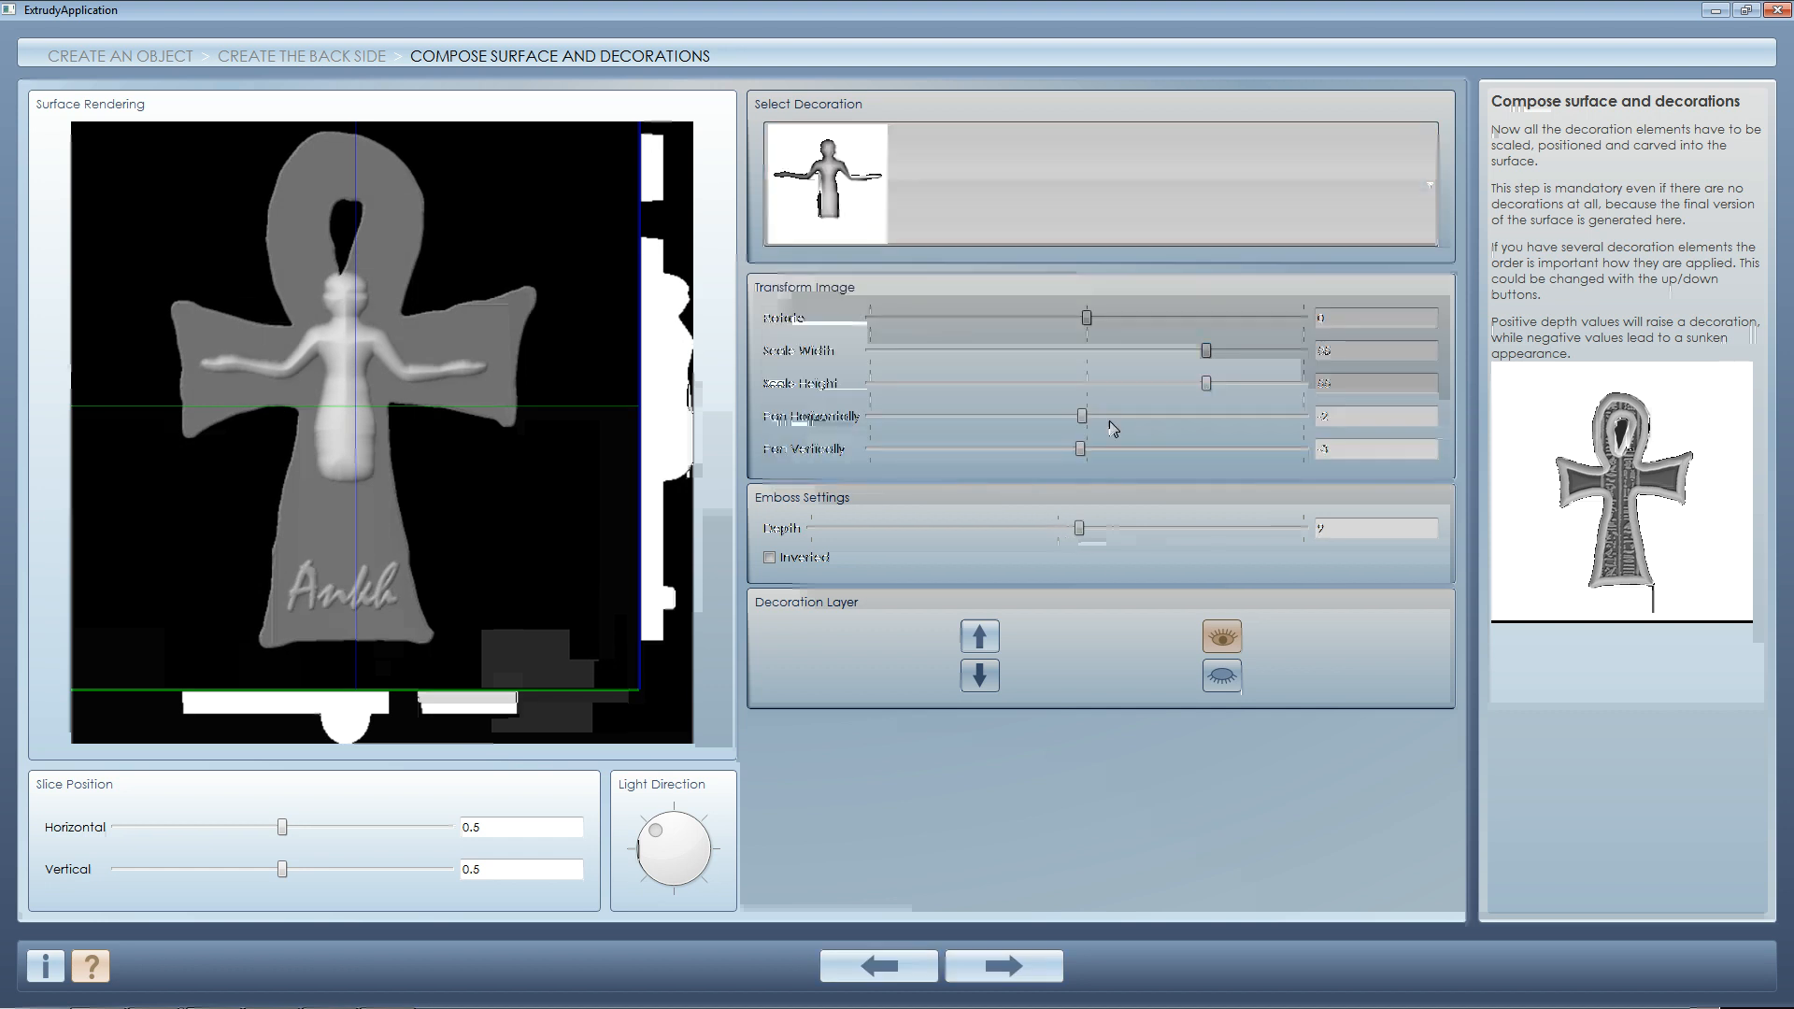
left_click_drag(1082, 449, 1085, 453)
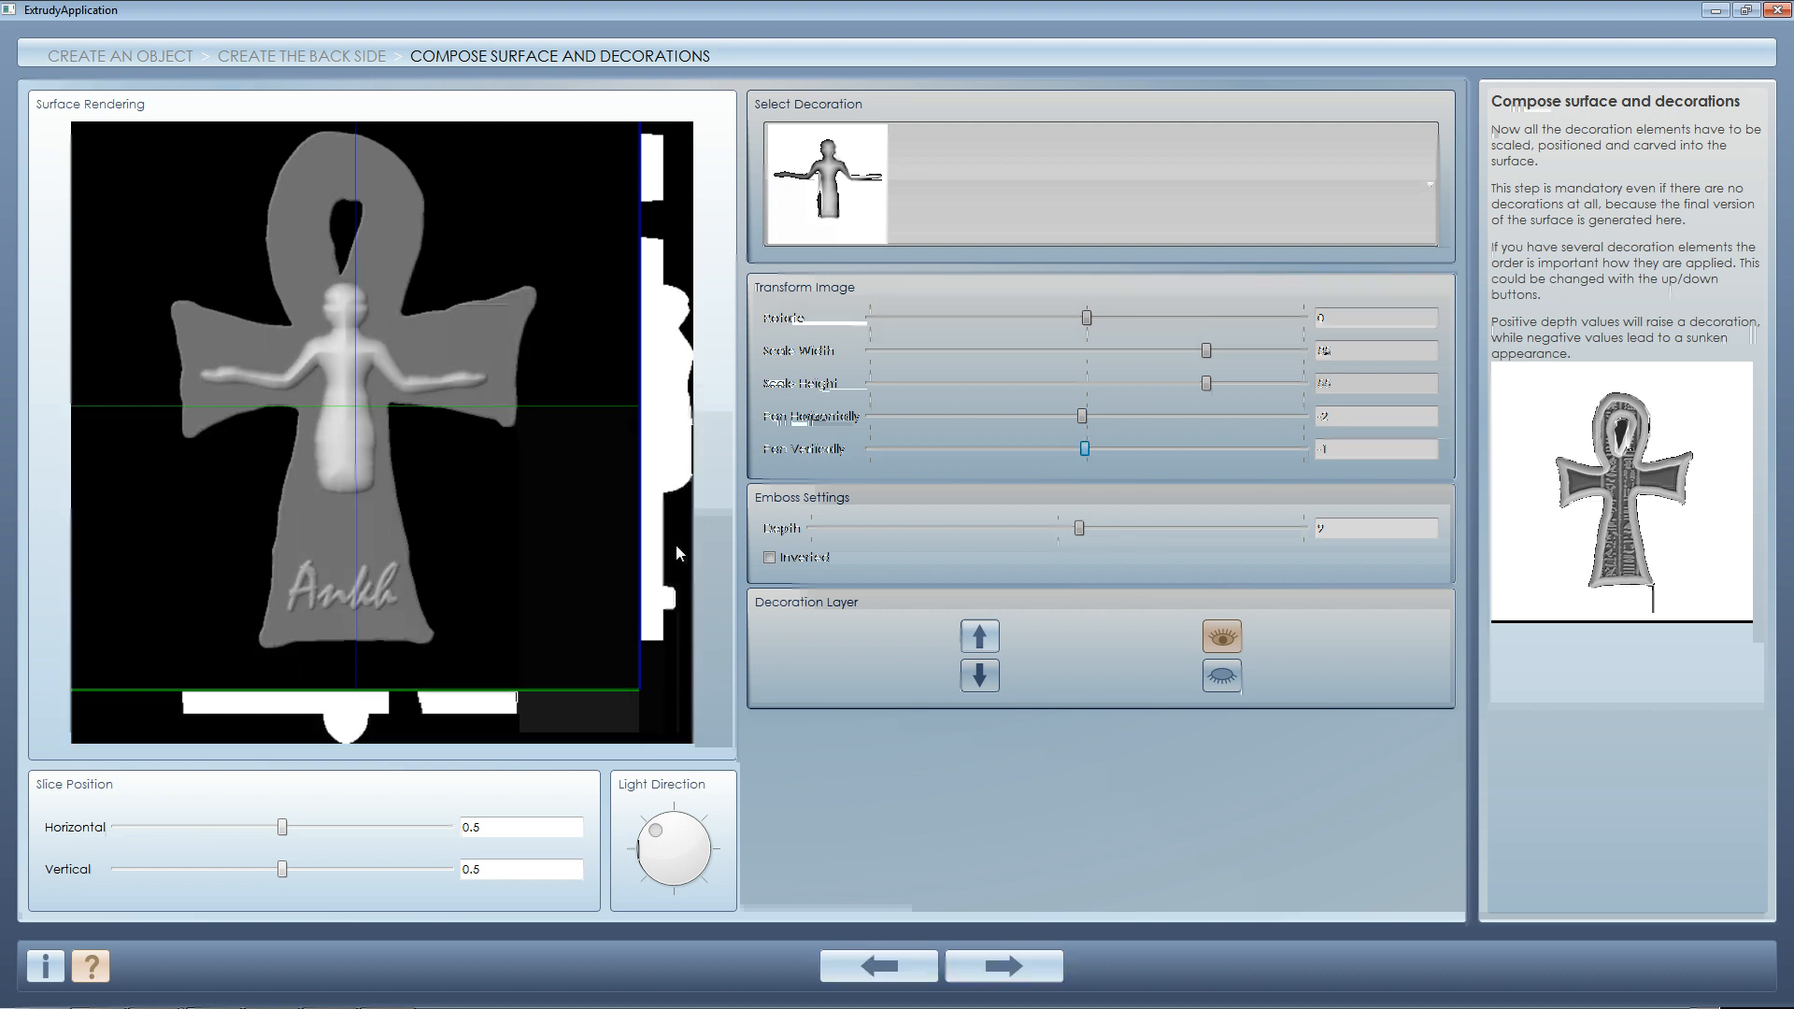
- Finish the back side composition, generate the composite 3D object and inspect its back at a horizontal rotation of 180
left_click(1034, 972)
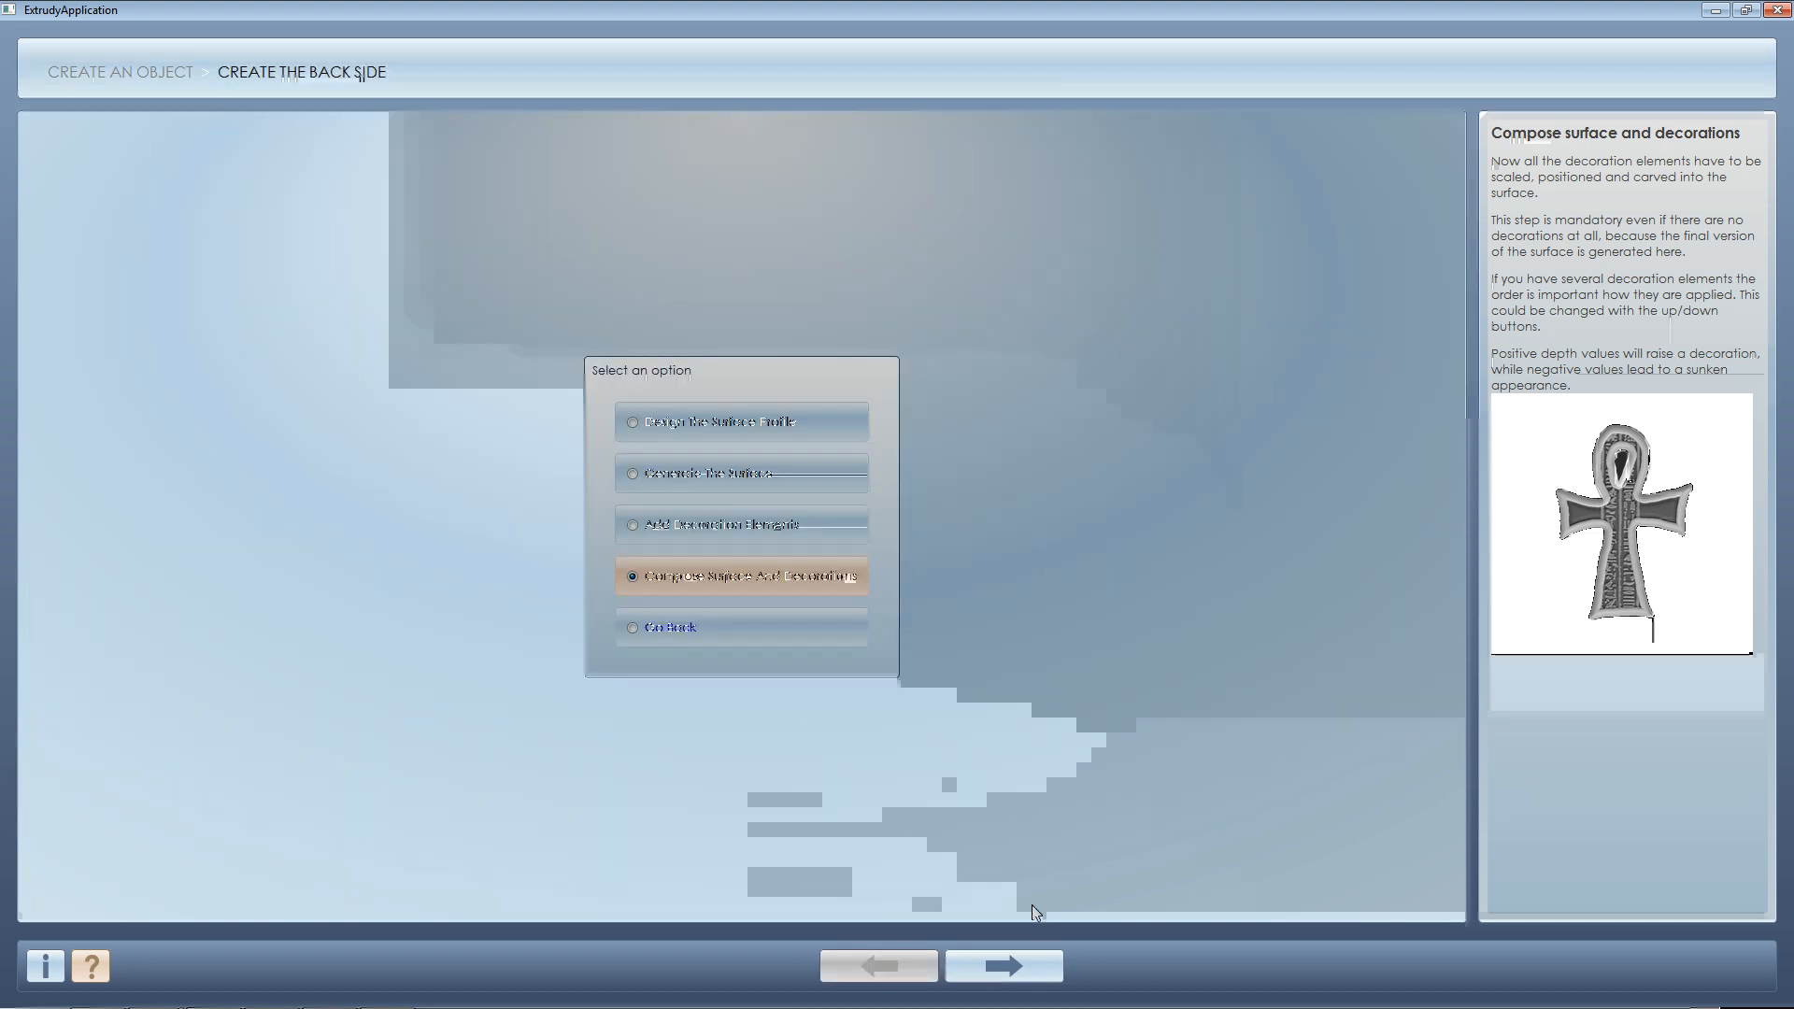
left_click(801, 627)
left_click(1018, 963)
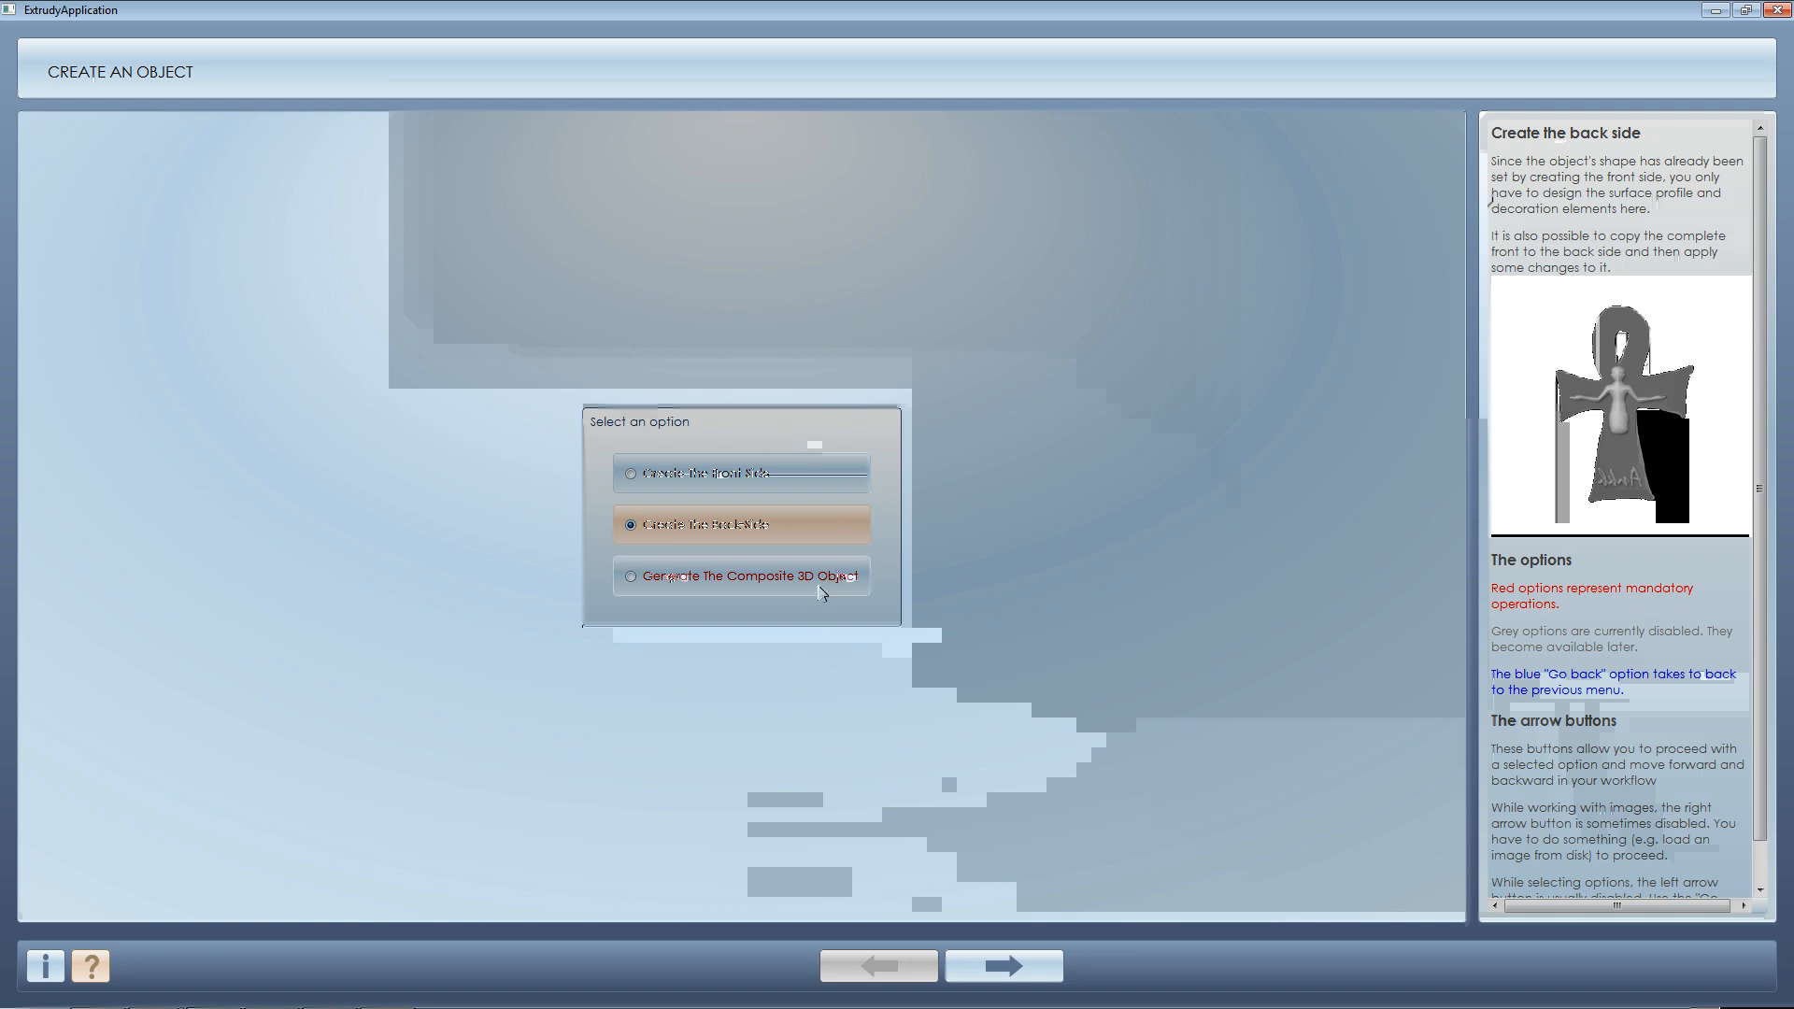
left_click(820, 589)
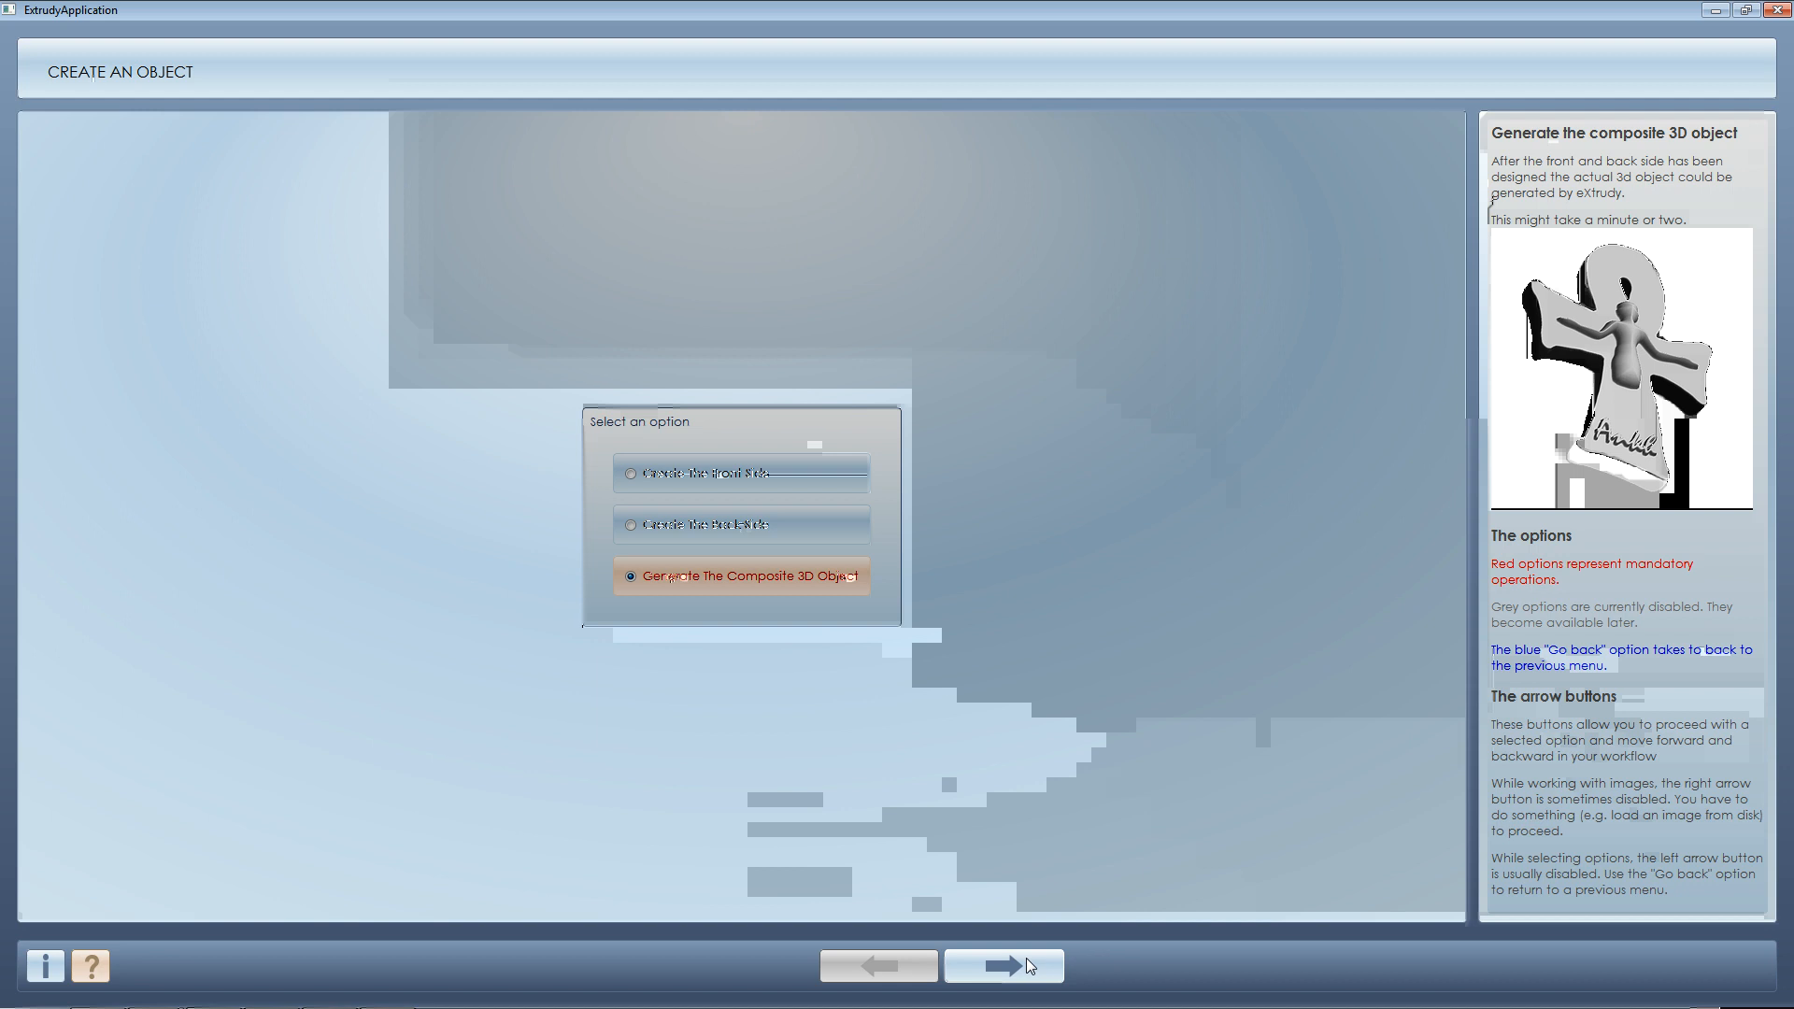
left_click(1028, 964)
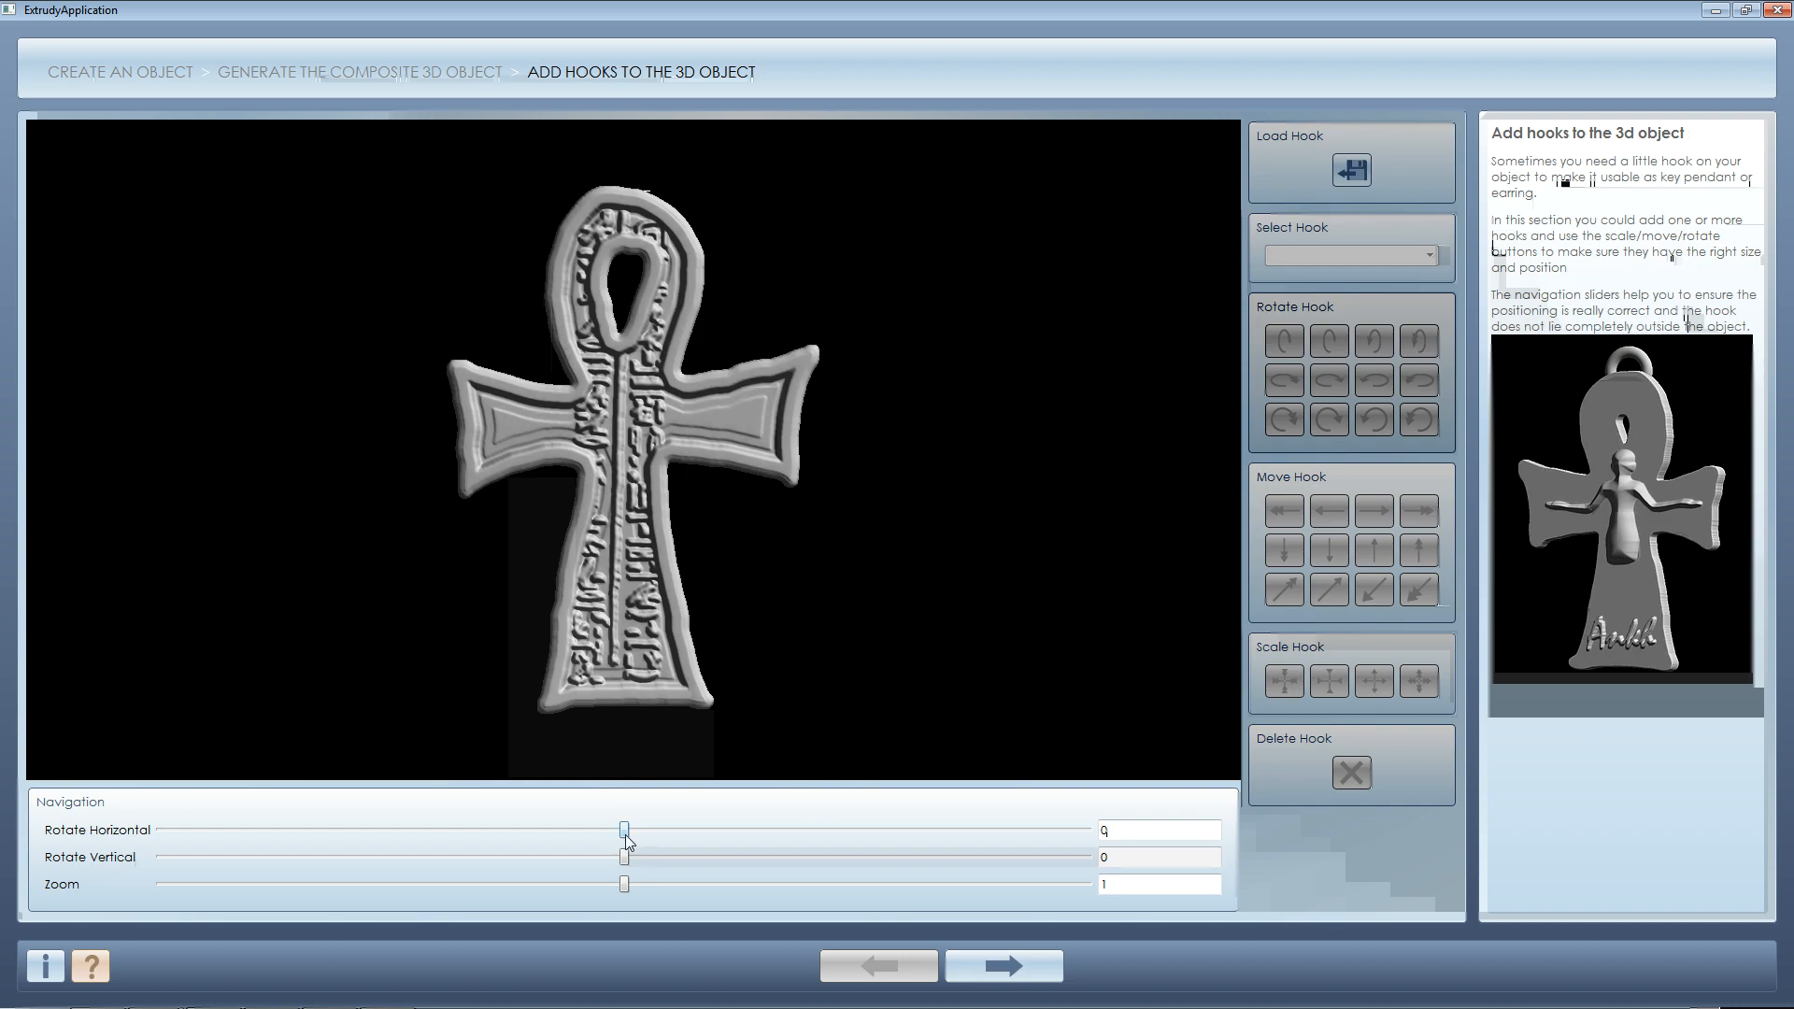
left_click_drag(624, 829, 1091, 845)
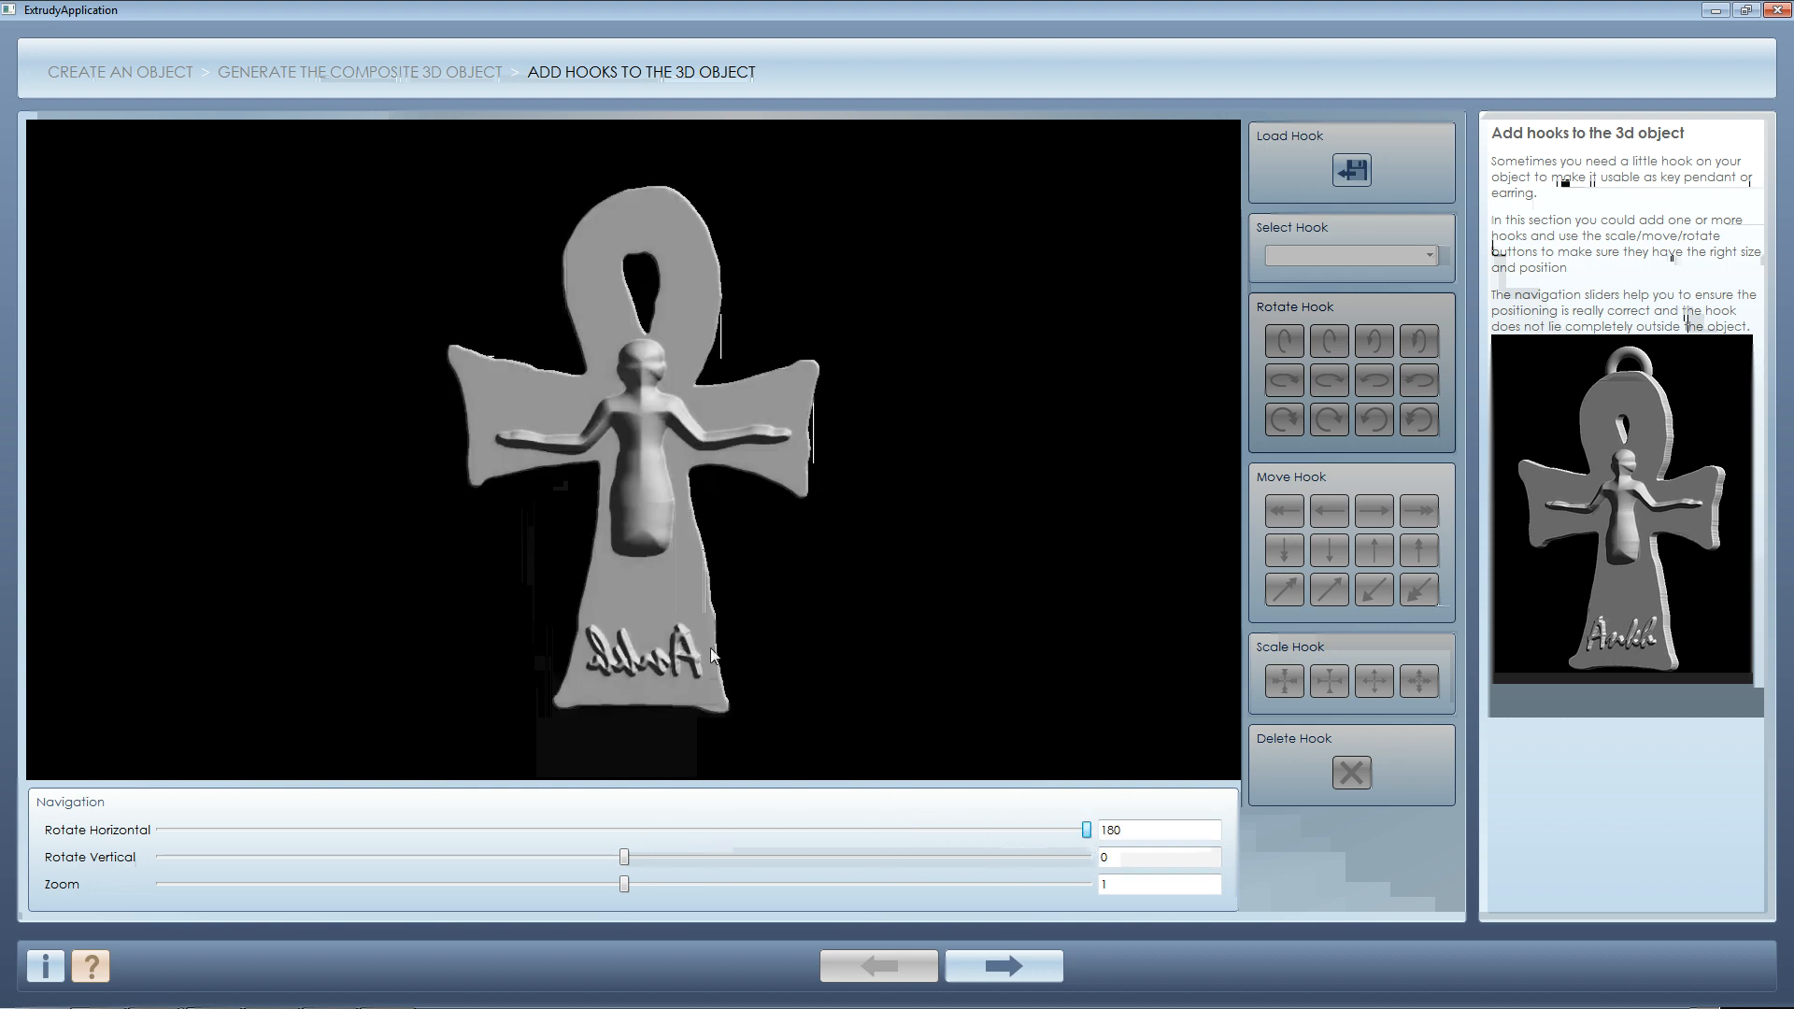
- Leave the 3D object without adding hooks or saving and open the back side's existing "Ankh" decoration element for modification
left_click(1025, 975)
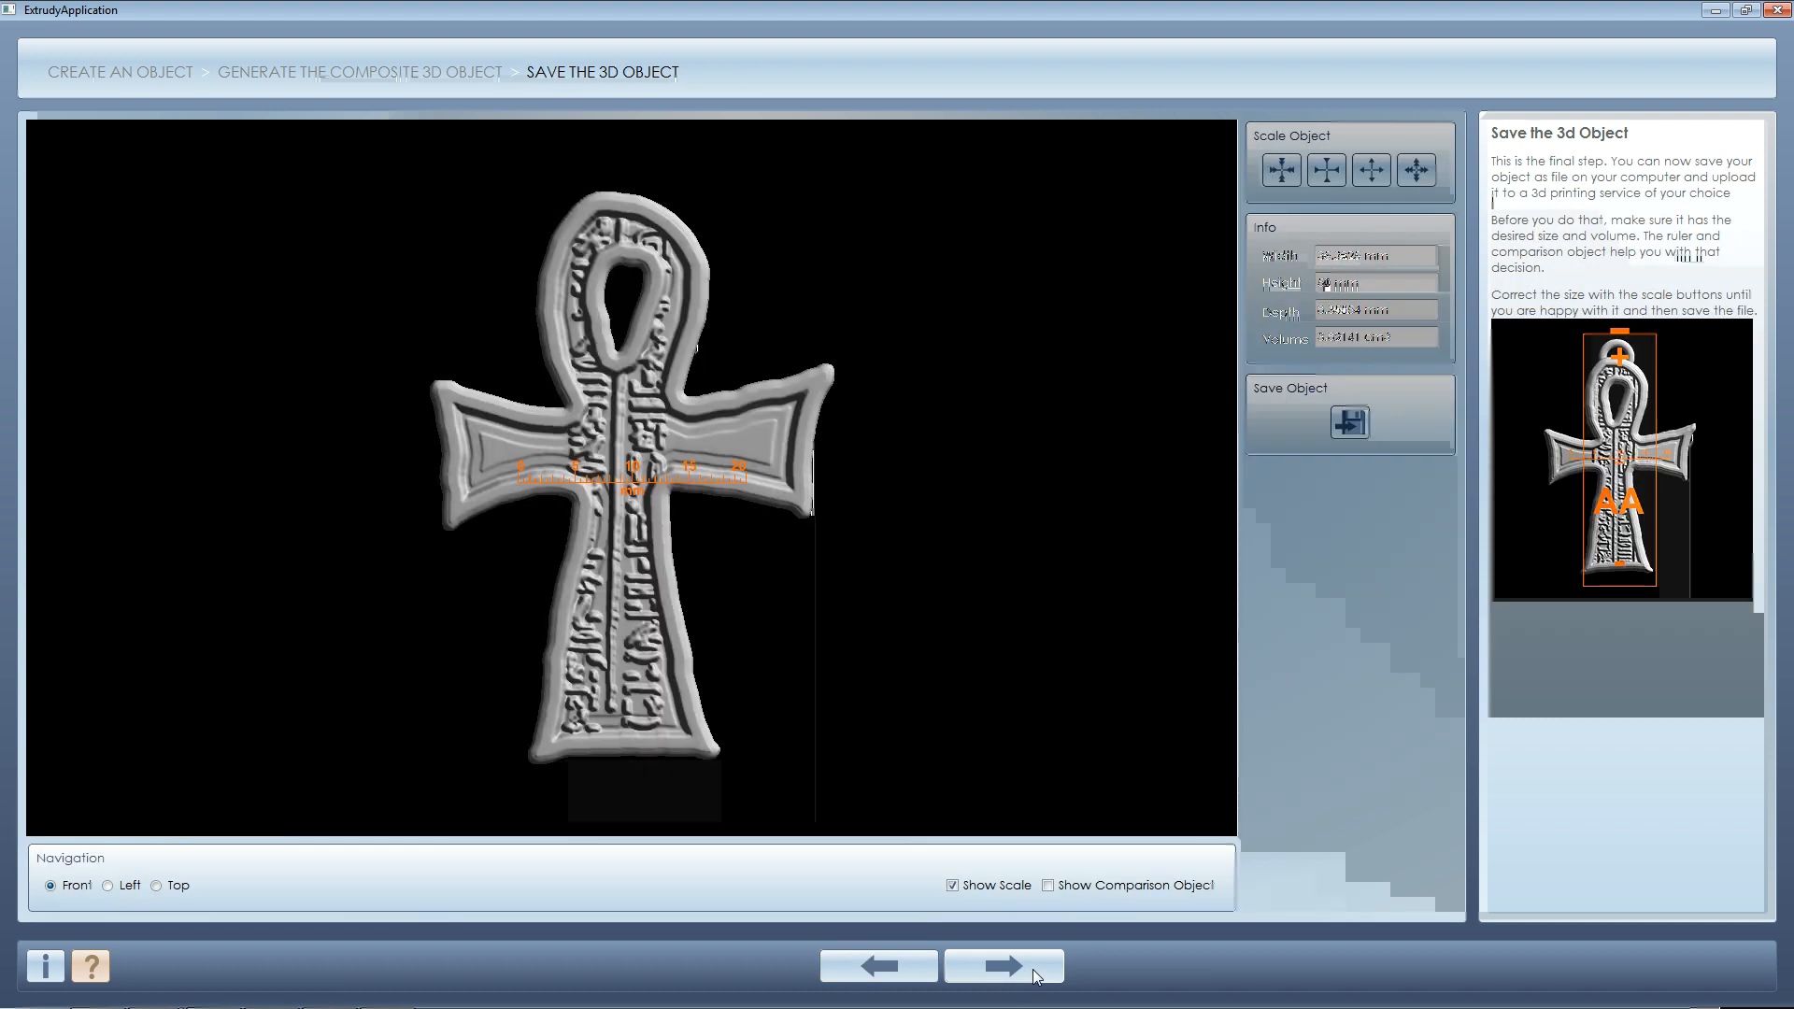
left_click(1033, 968)
left_click(792, 525)
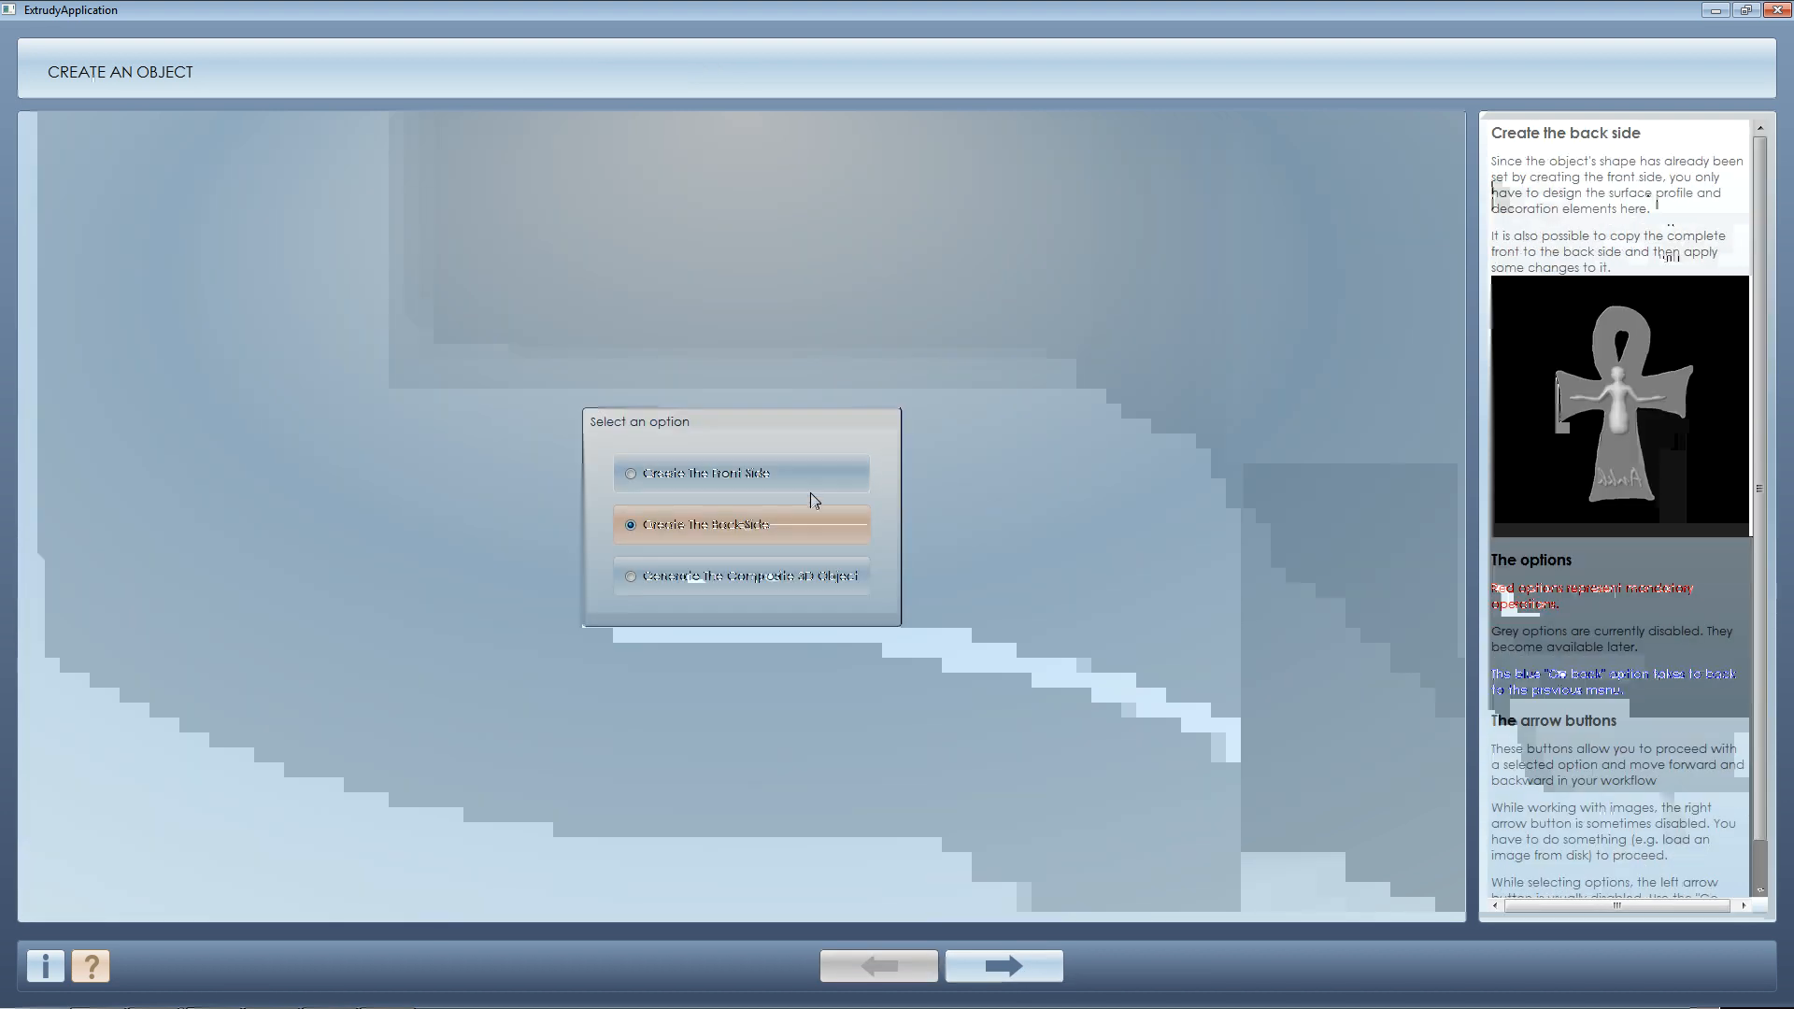
left_click(1037, 975)
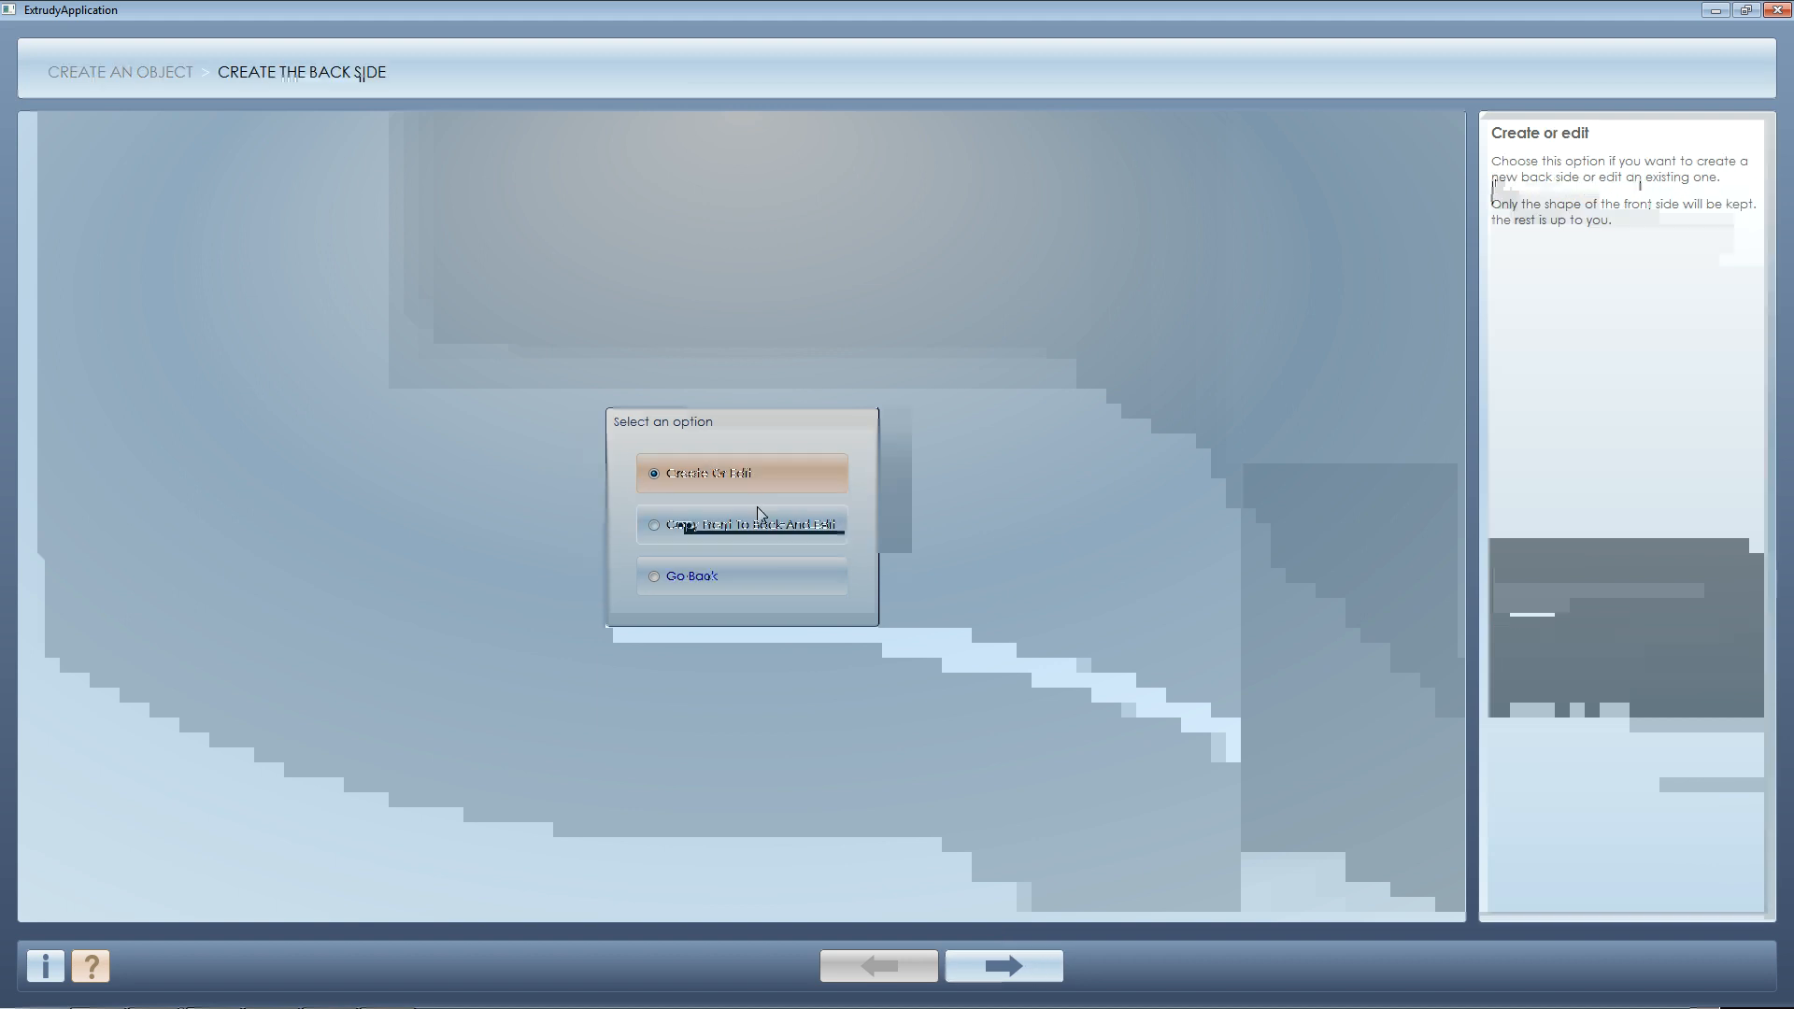
left_click(1035, 963)
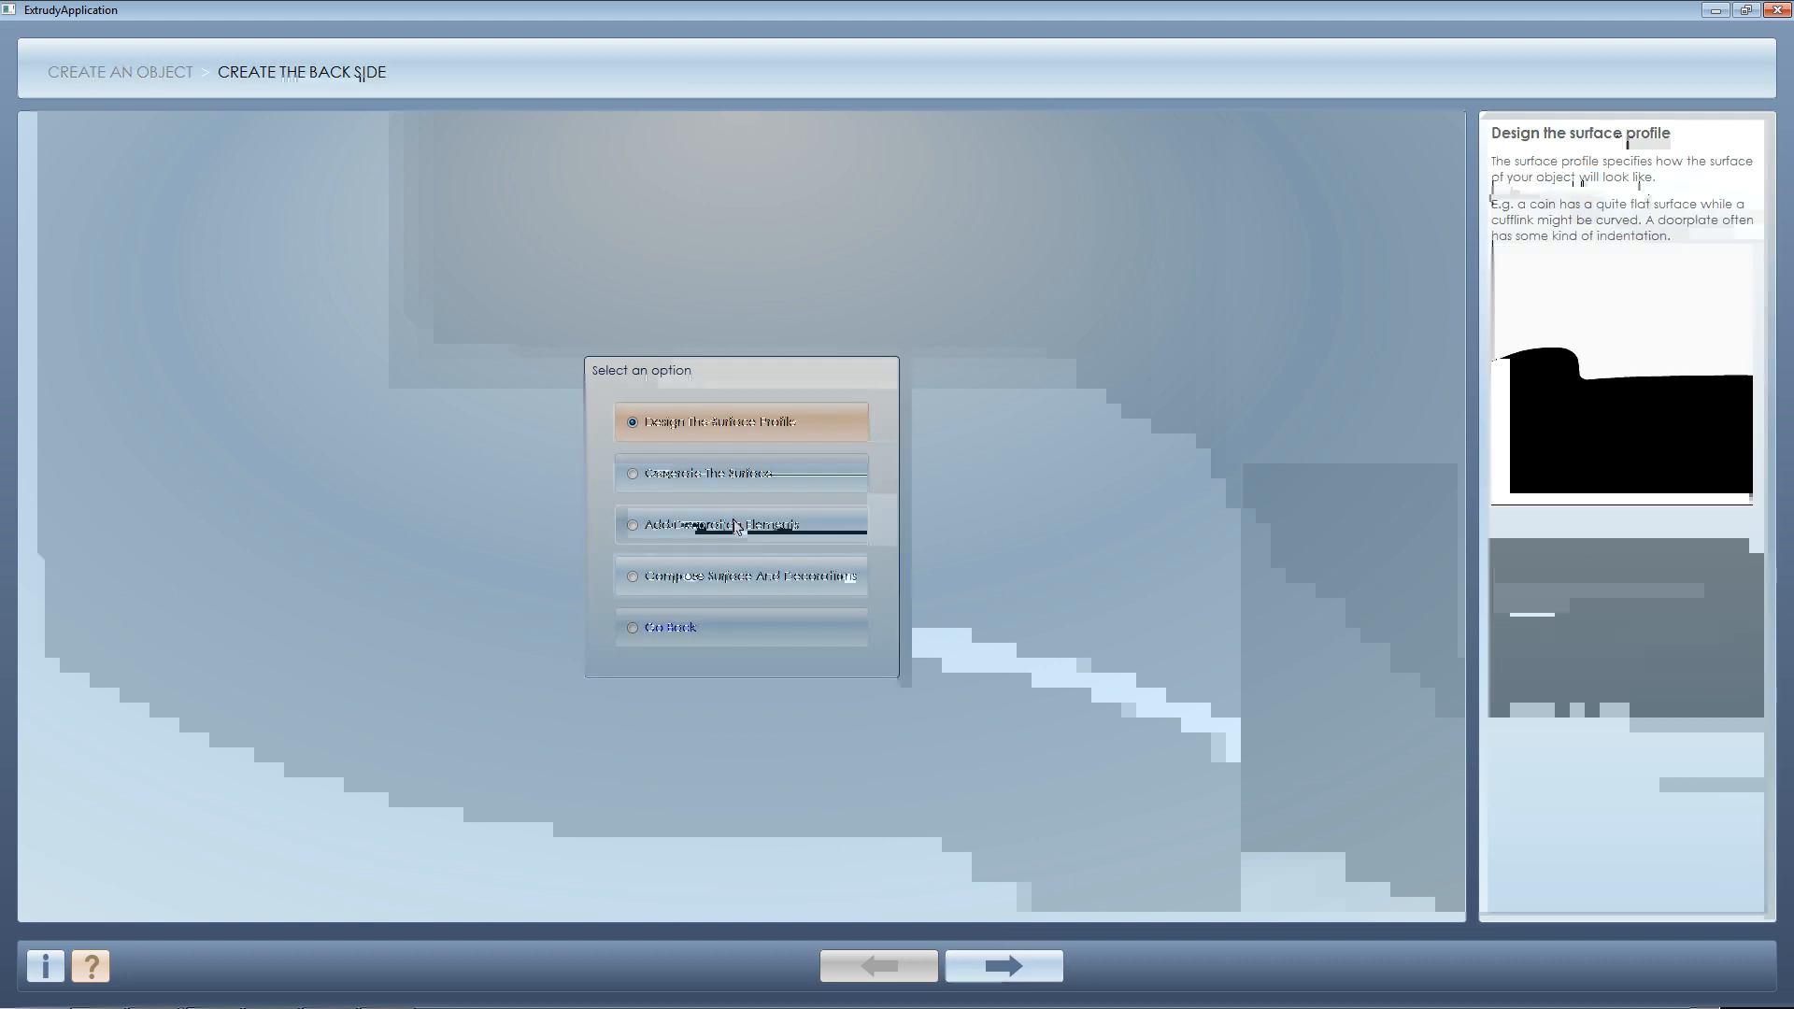
left_click(745, 530)
left_click(1018, 966)
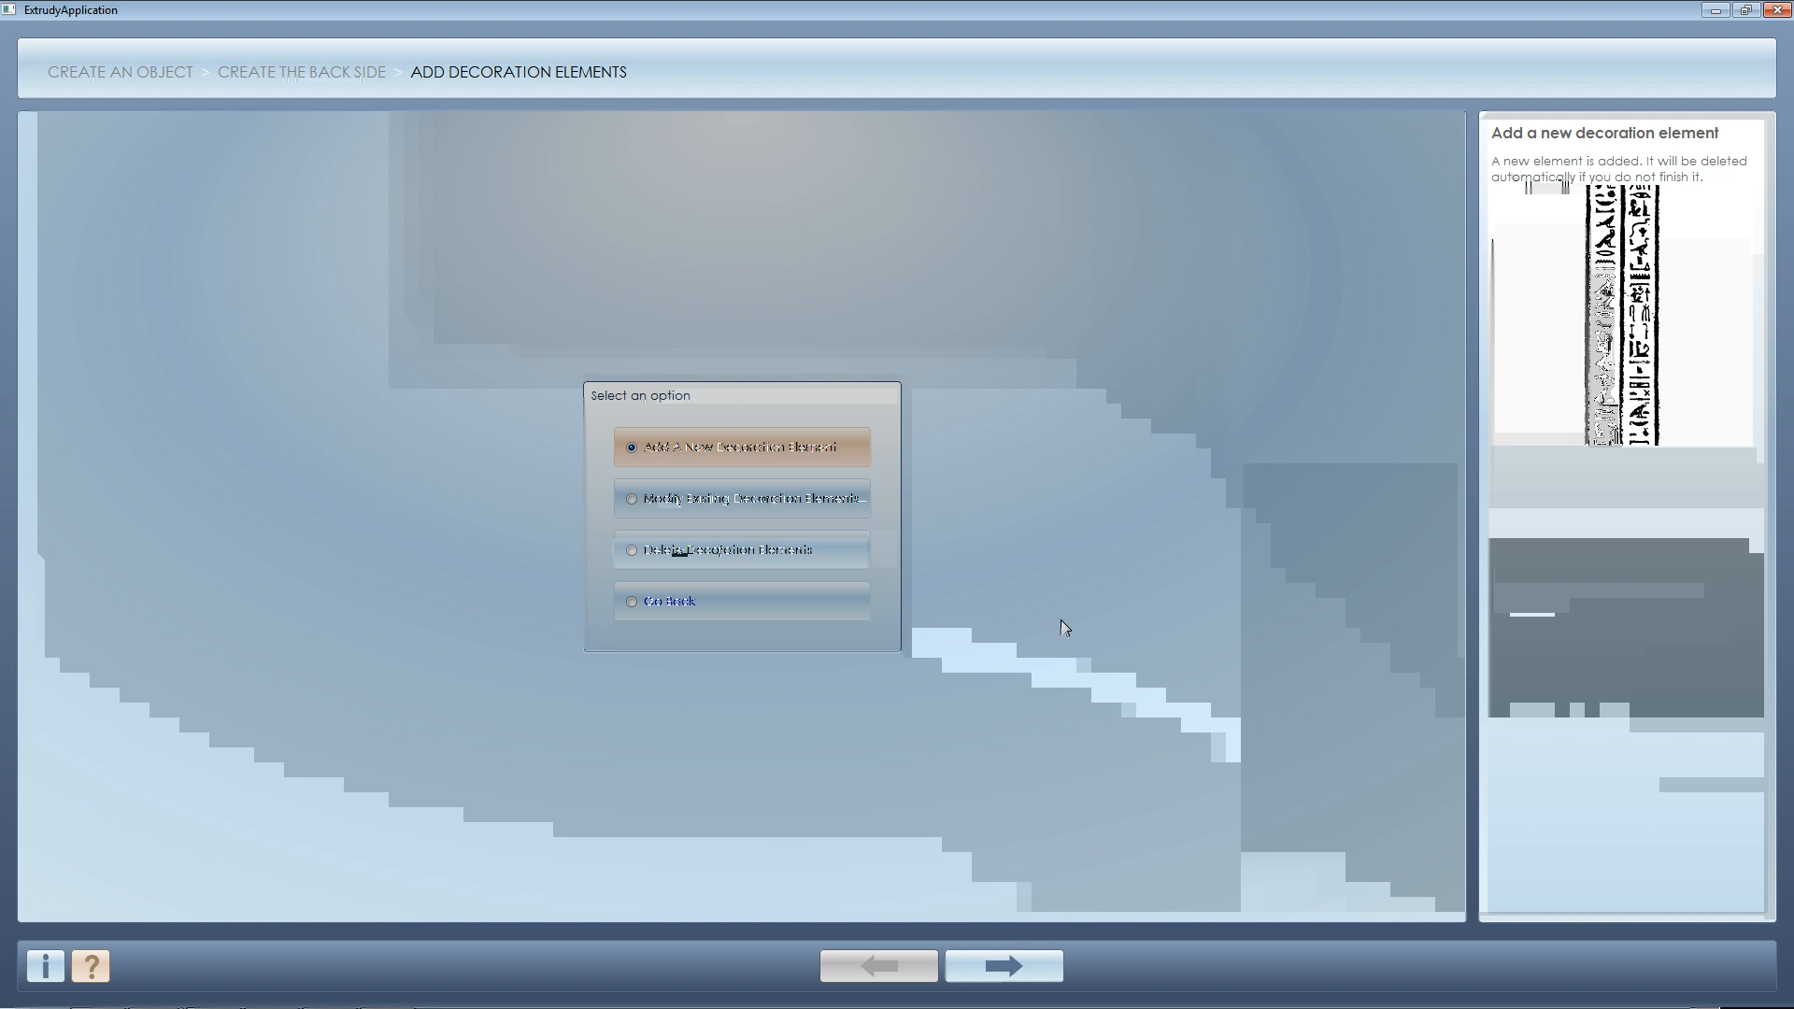
left_click(788, 505)
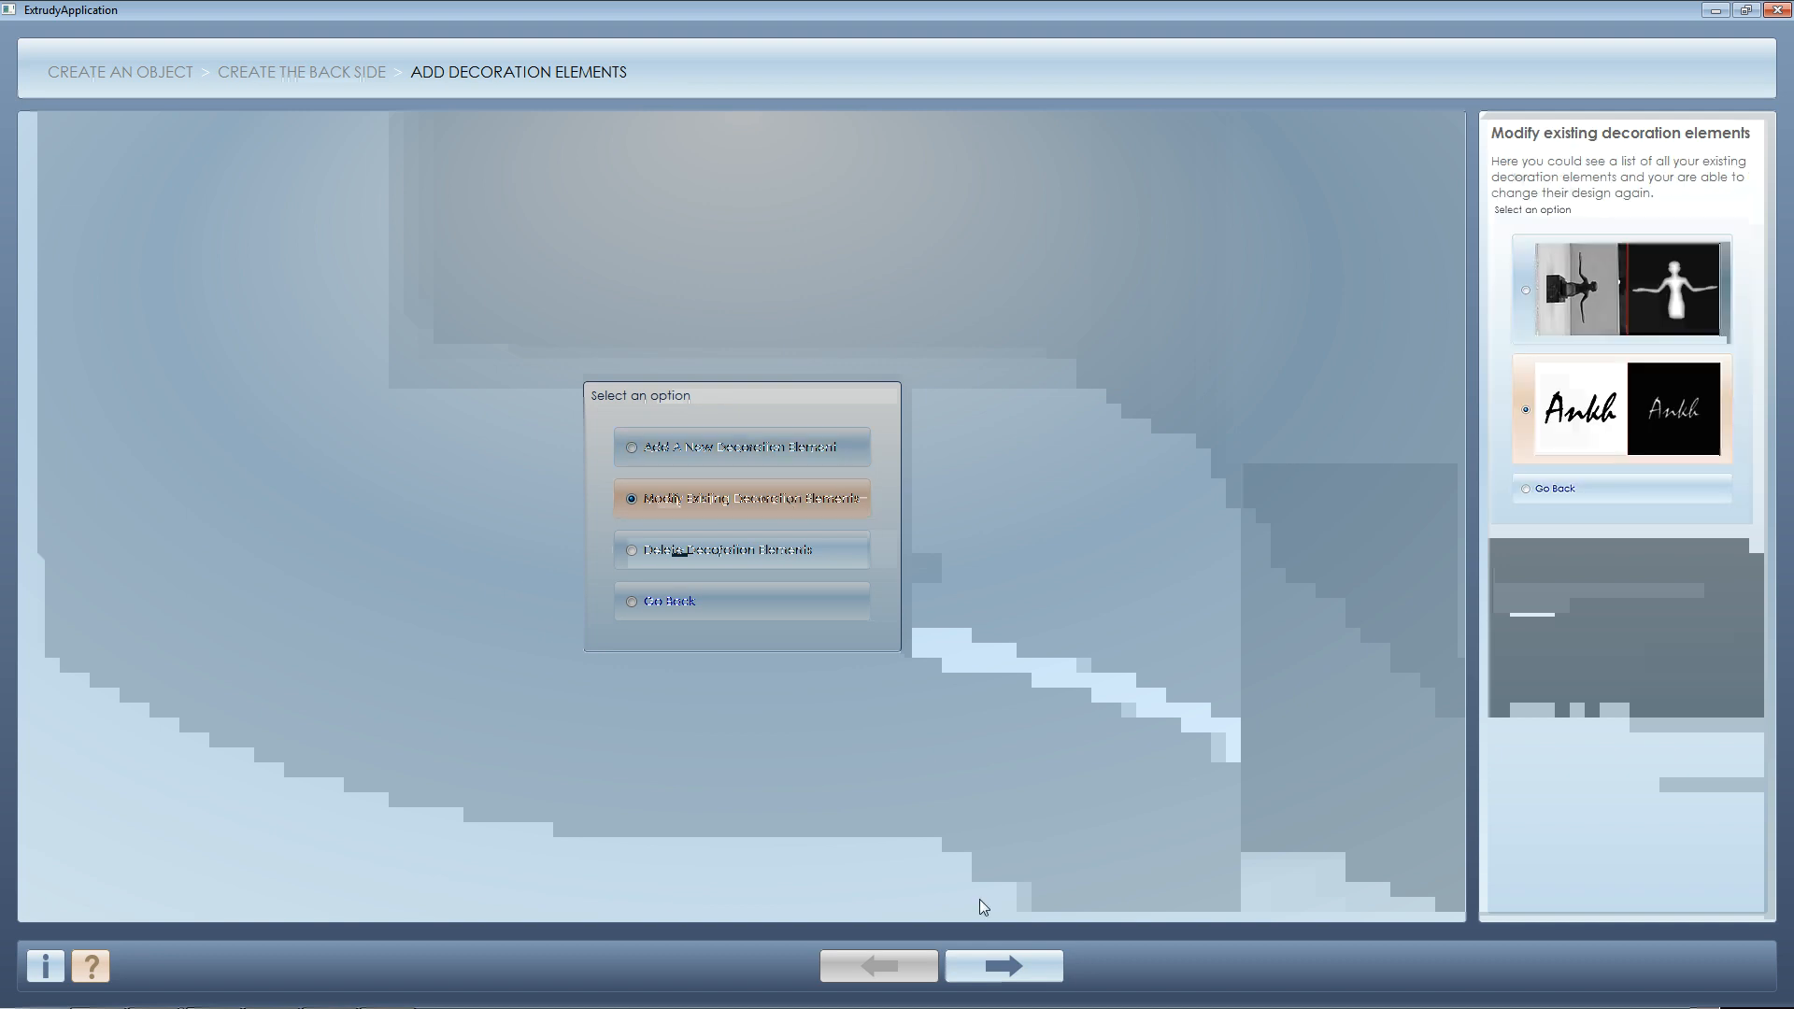
left_click(1013, 971)
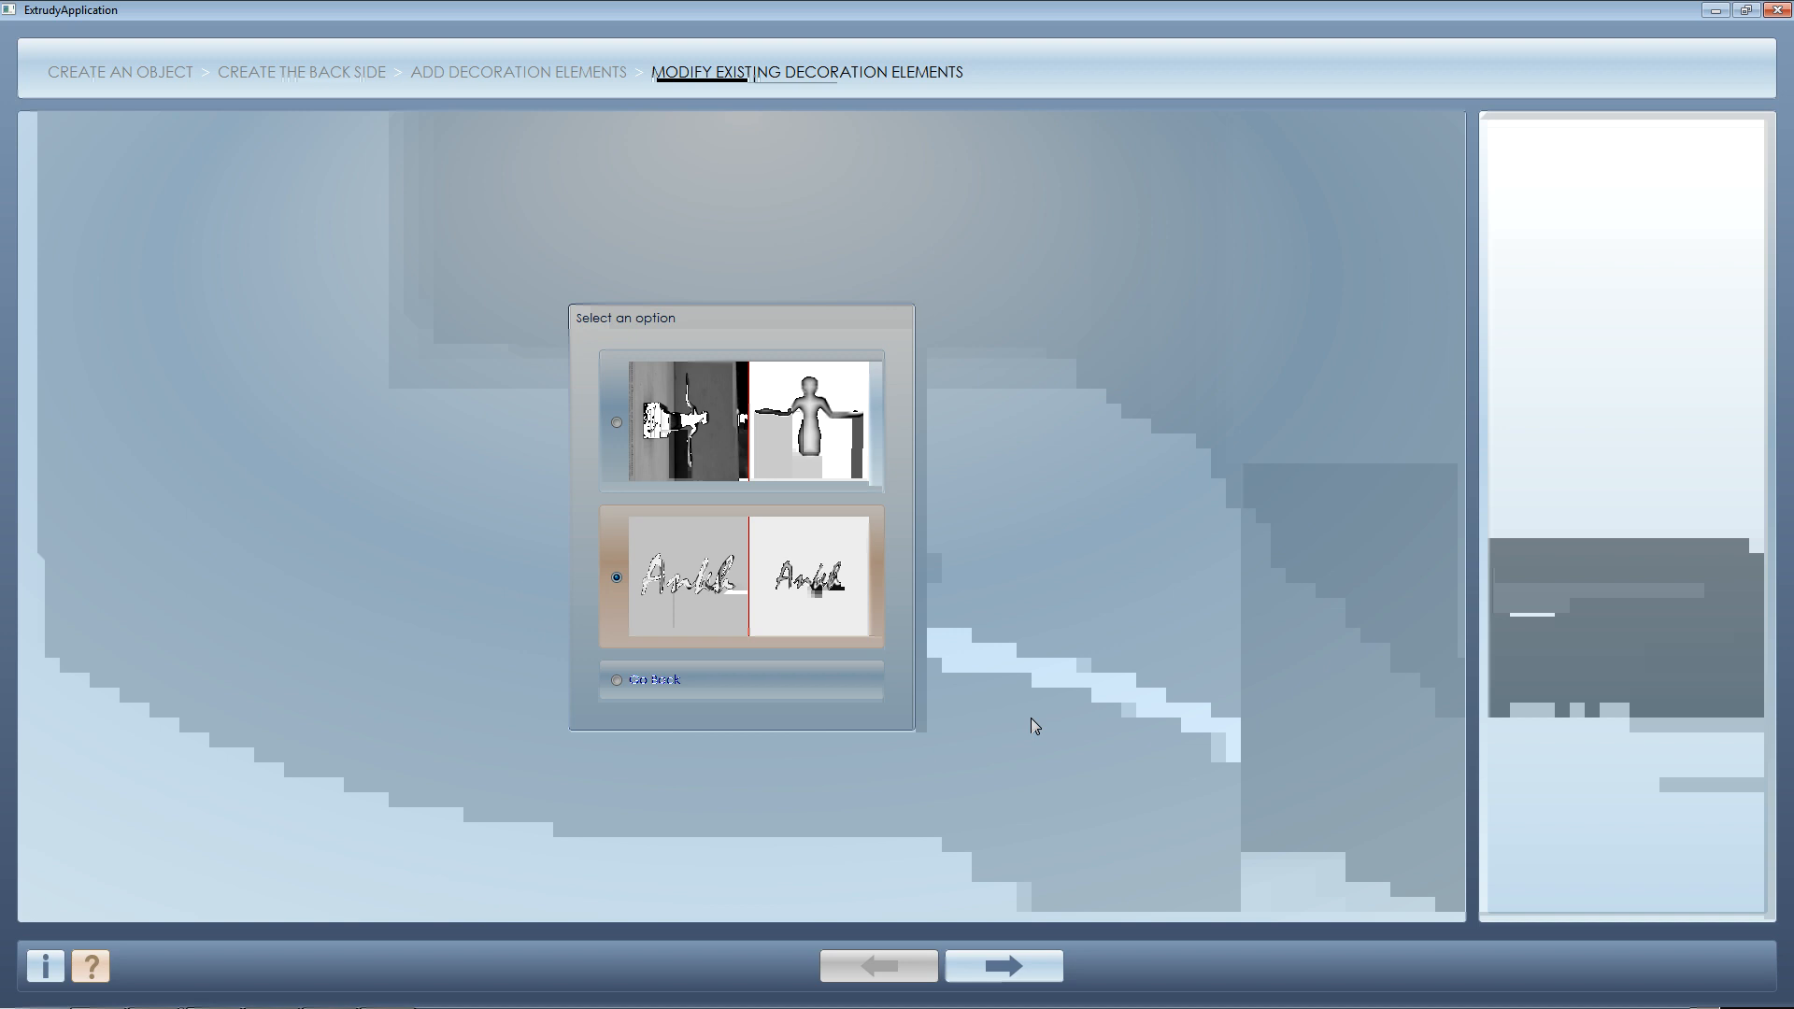
left_click(1046, 968)
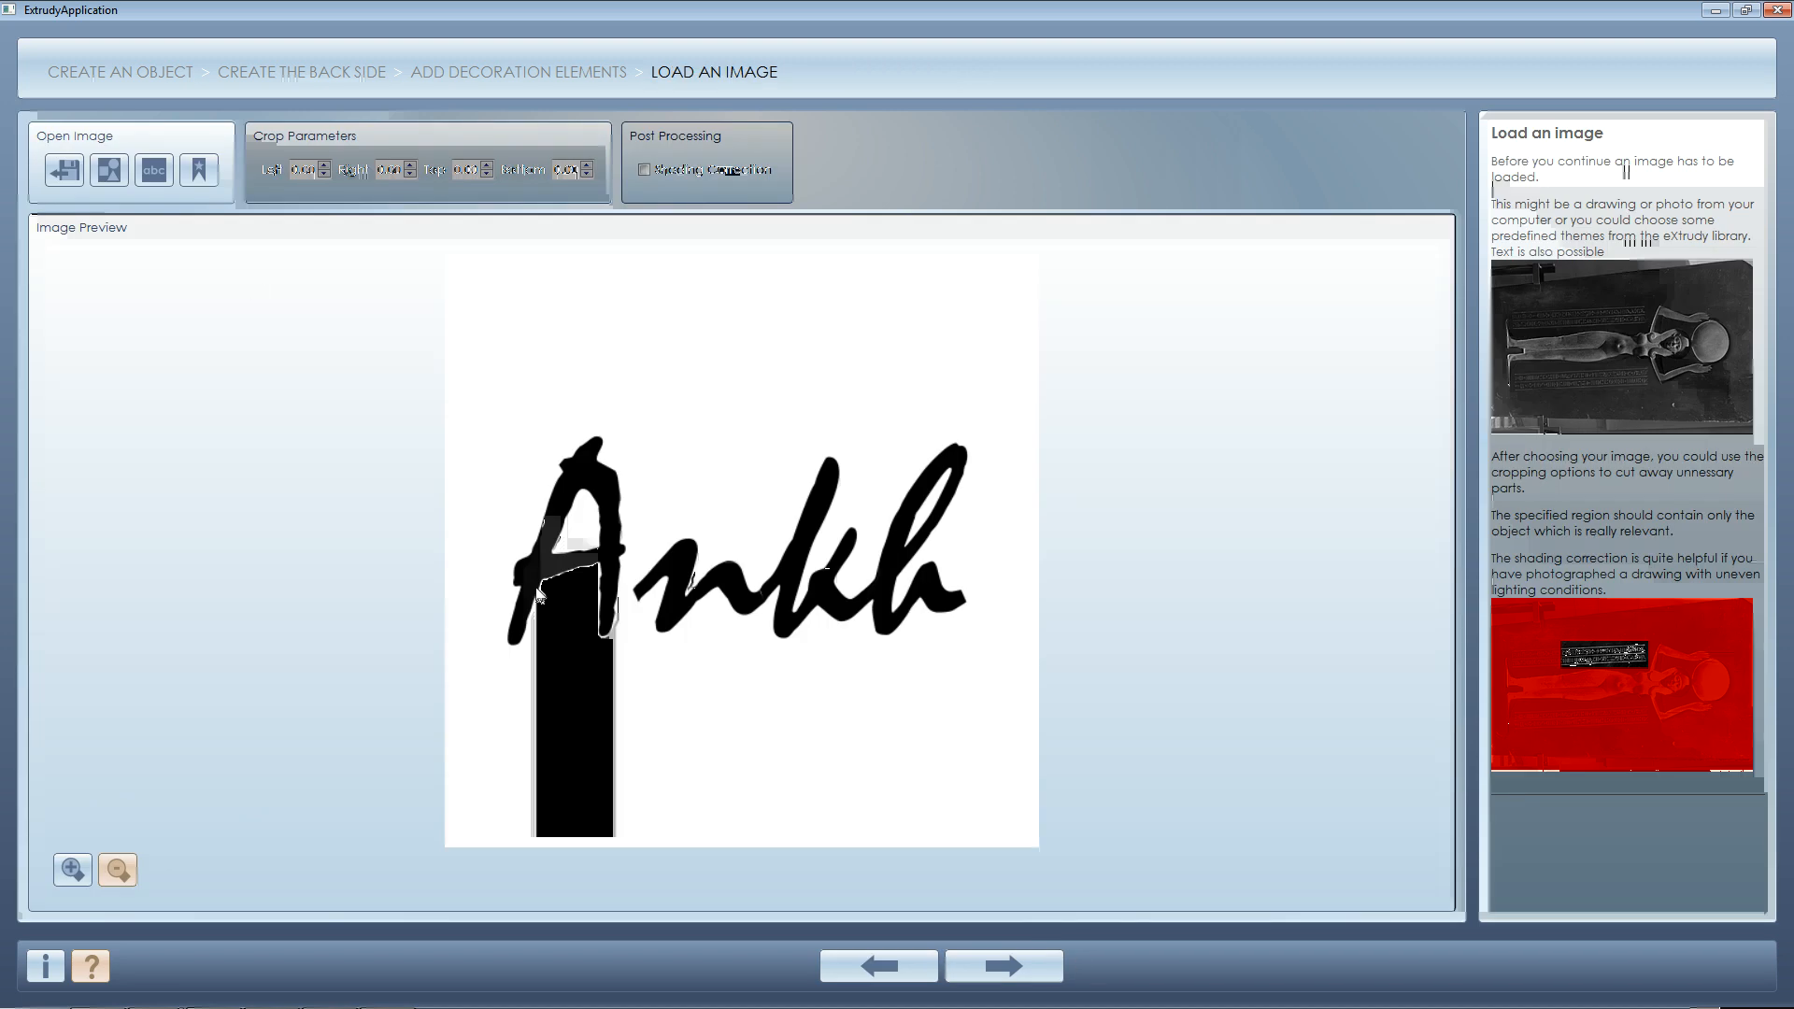
- Flip the "Ankh" decoration image horizontally, leaving the painting and engraving style as they are
left_click(1022, 975)
left_click(1029, 974)
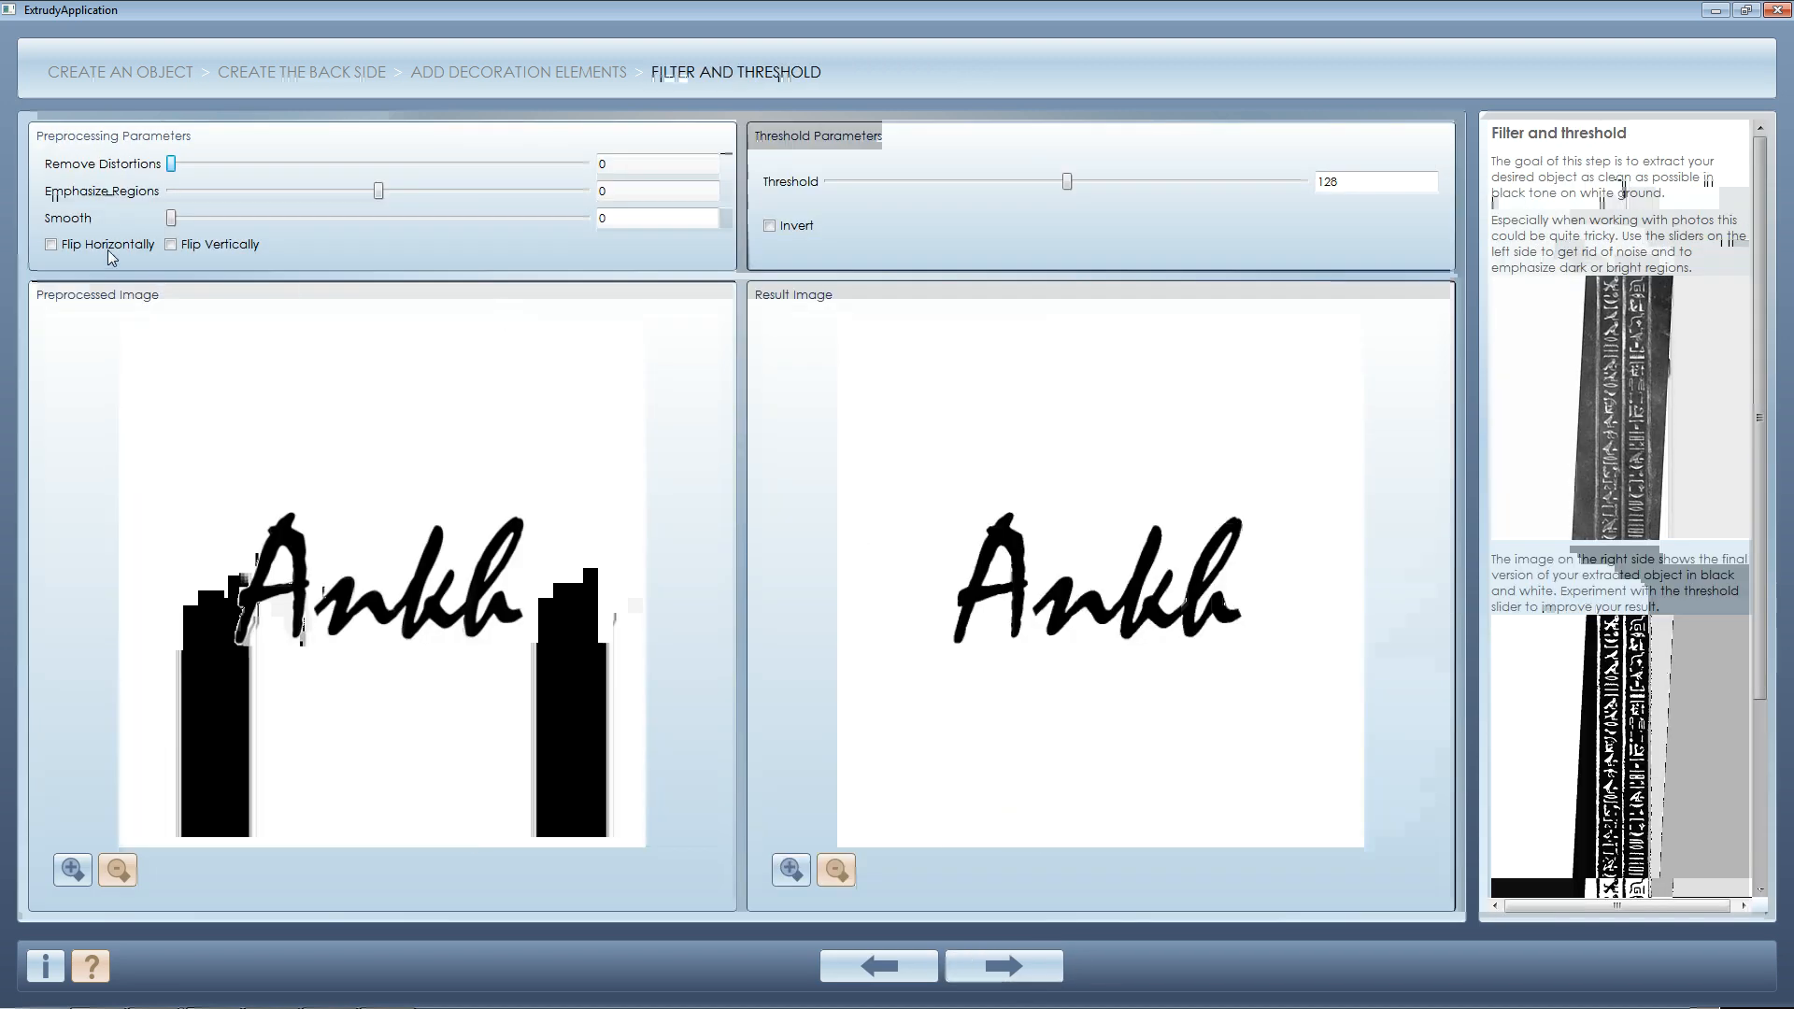
left_click(52, 245)
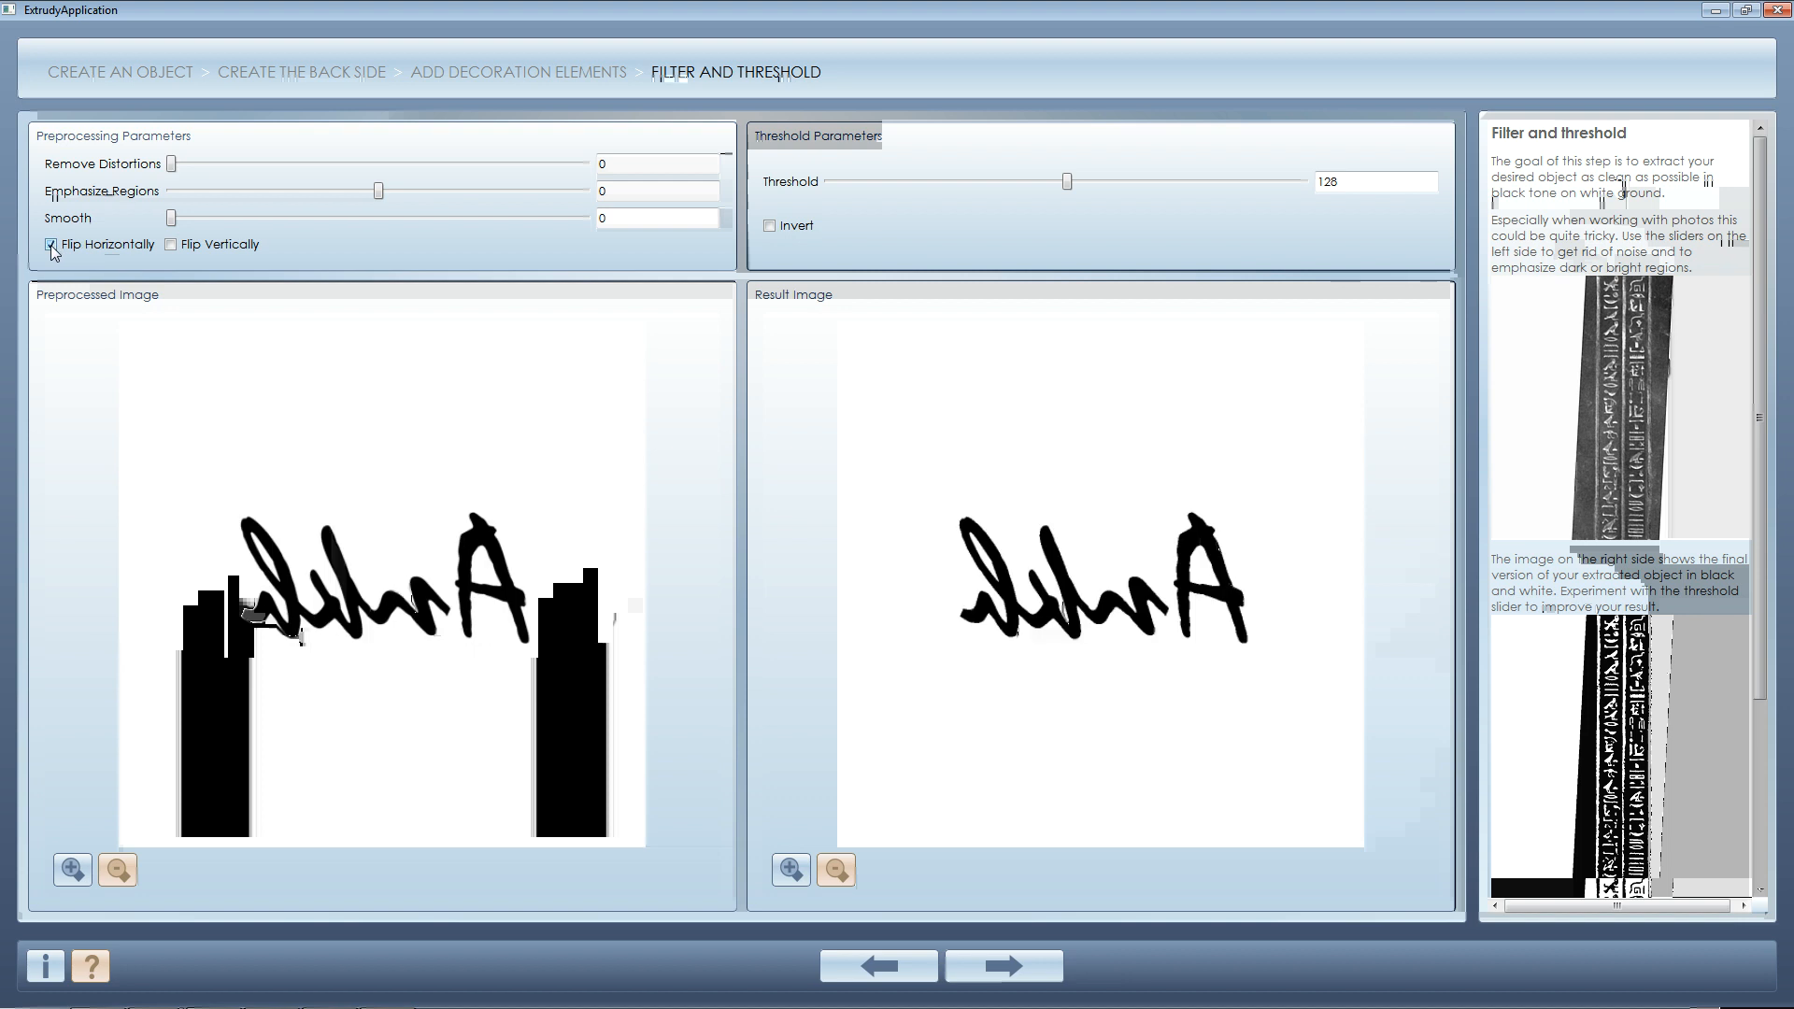
left_click(1003, 967)
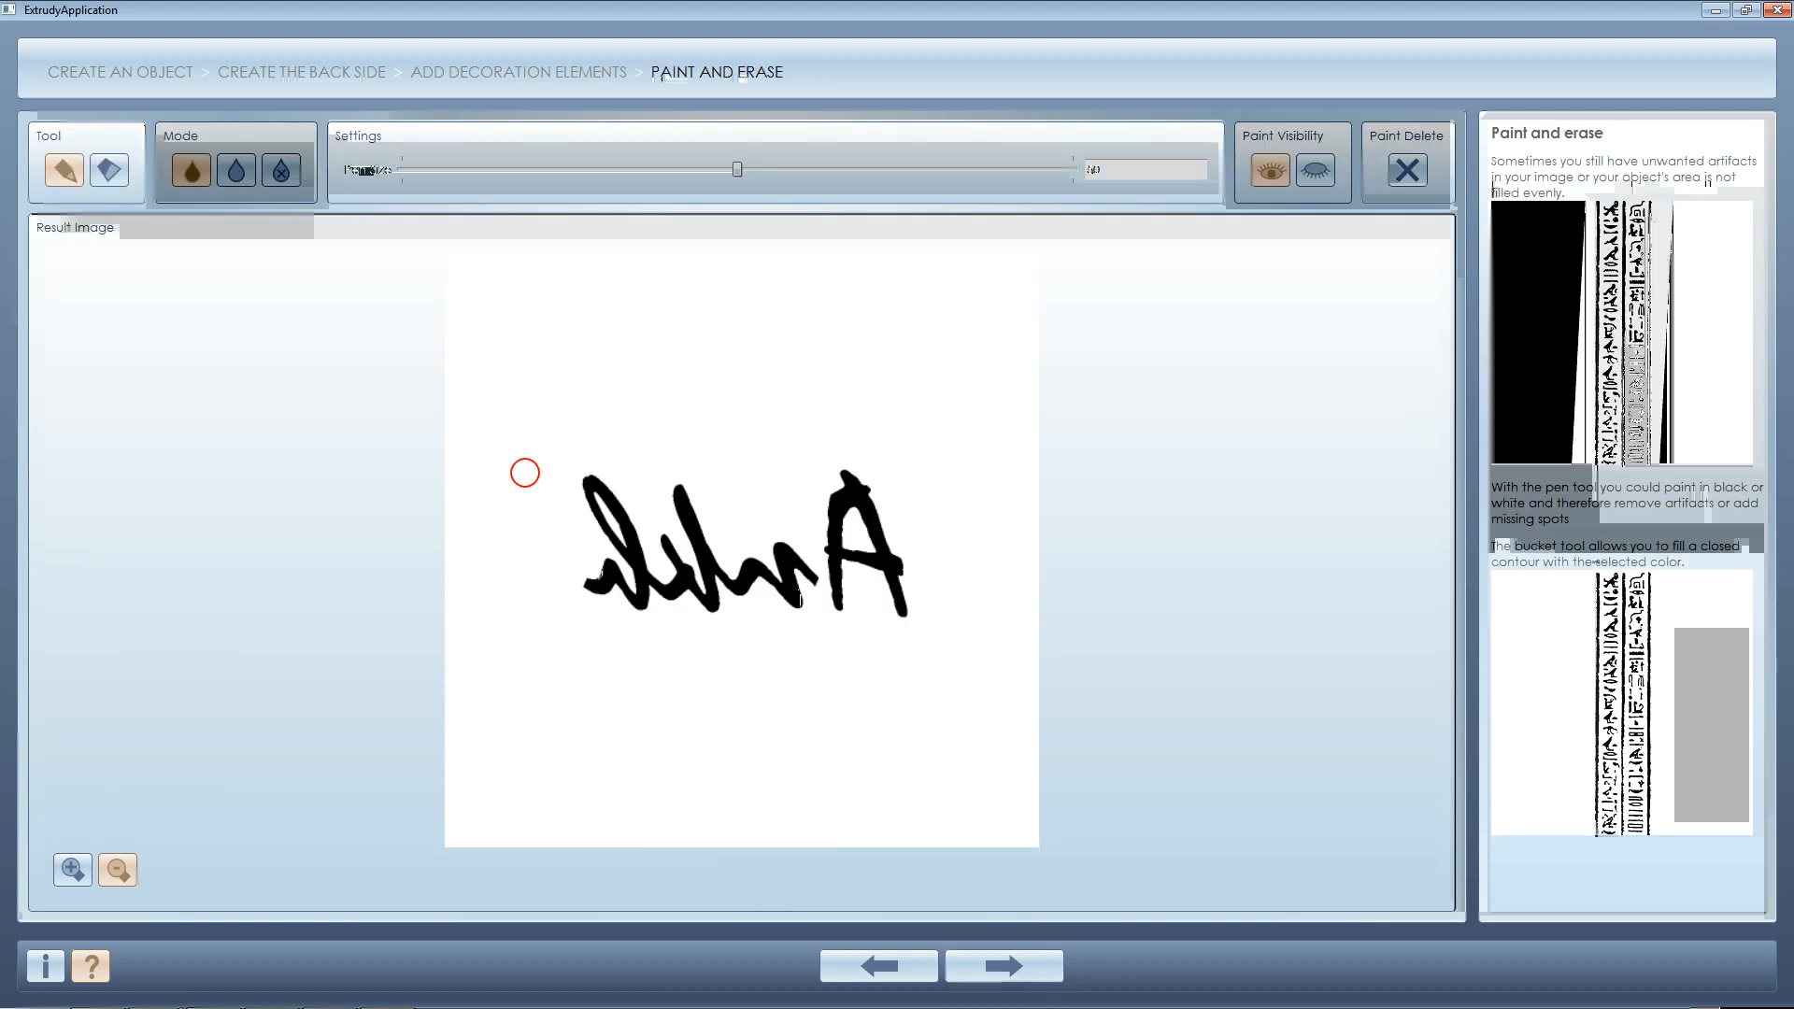
left_click(1035, 974)
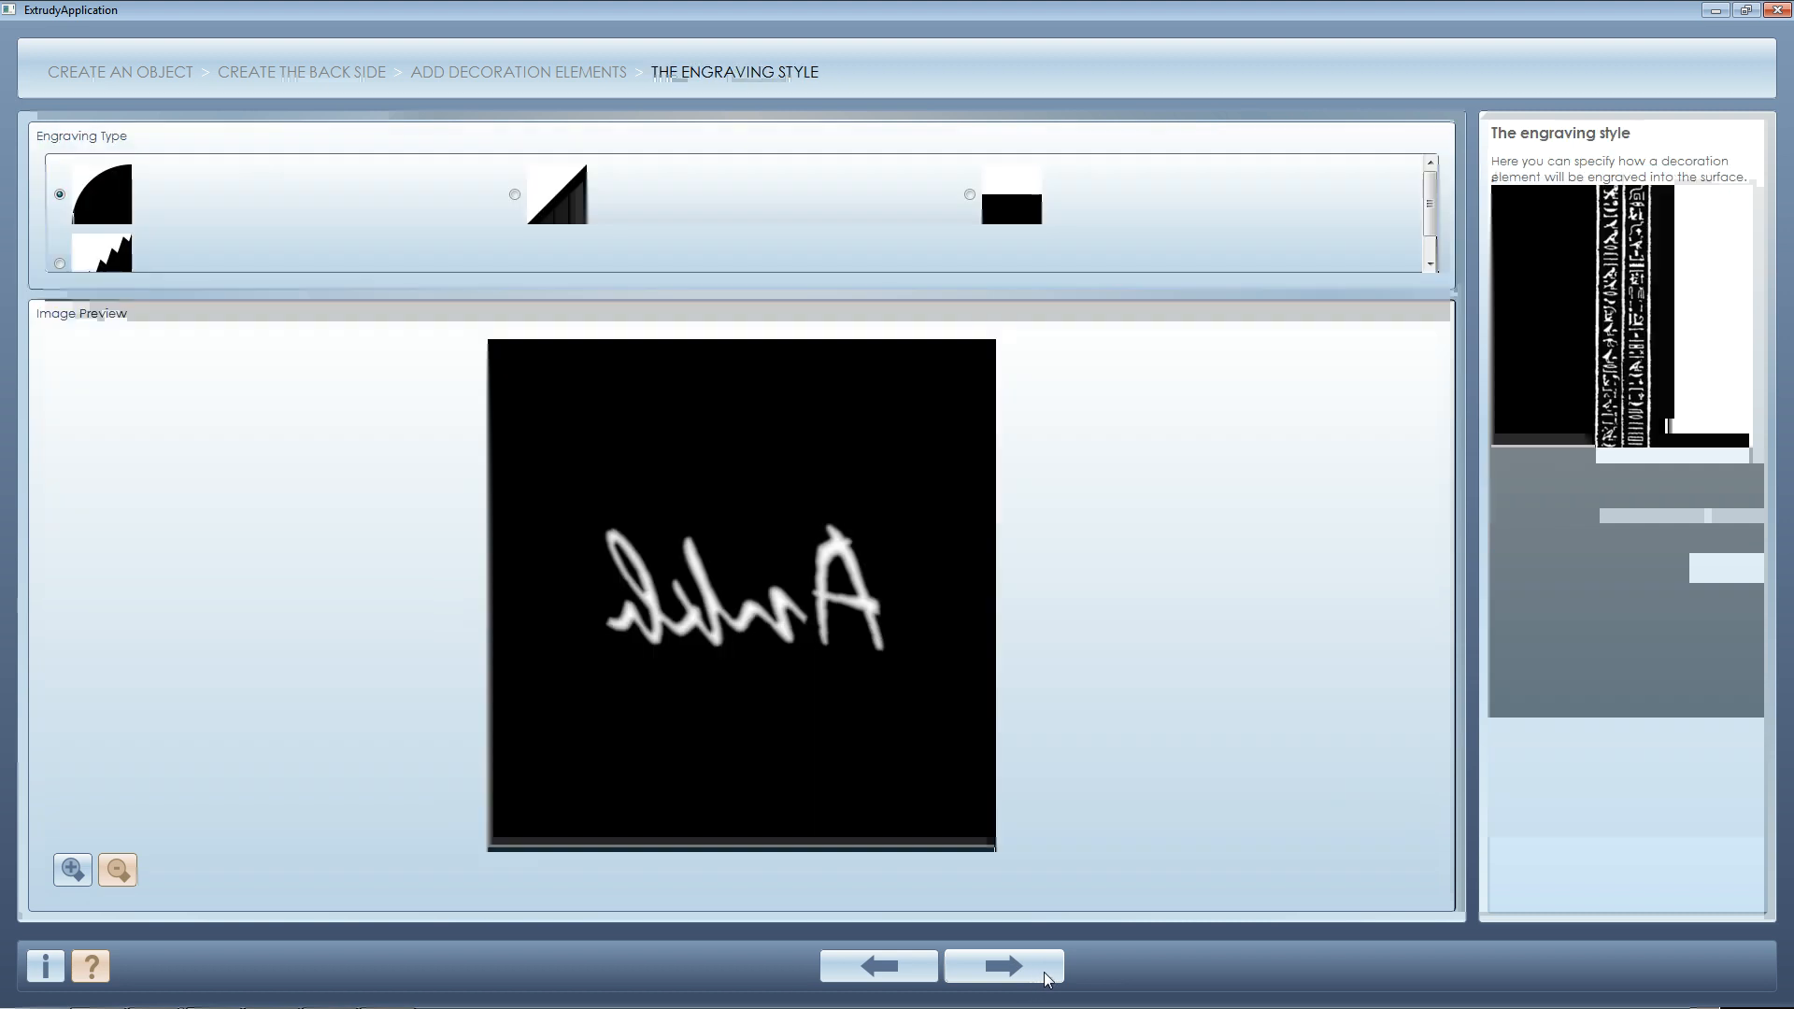
left_click(1046, 978)
- Return to the back side options and compose the surface again with the mirrored "Ankh" text
left_click(807, 618)
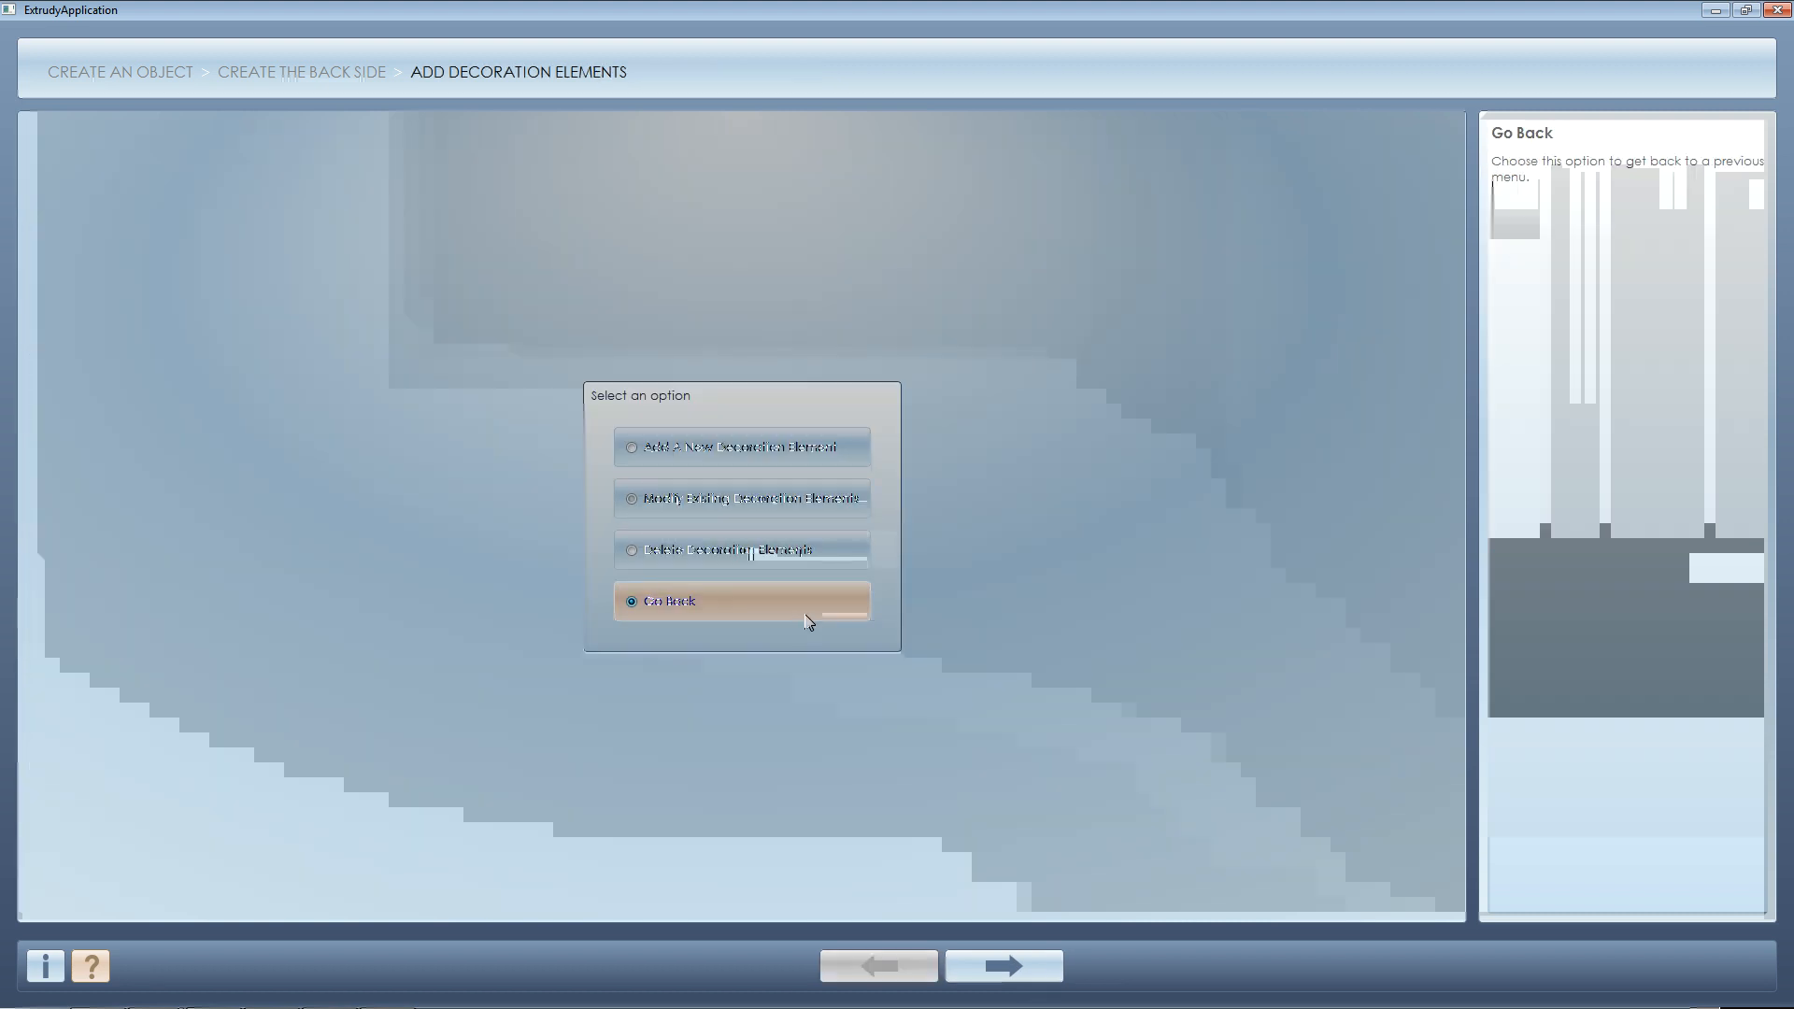
left_click(1046, 957)
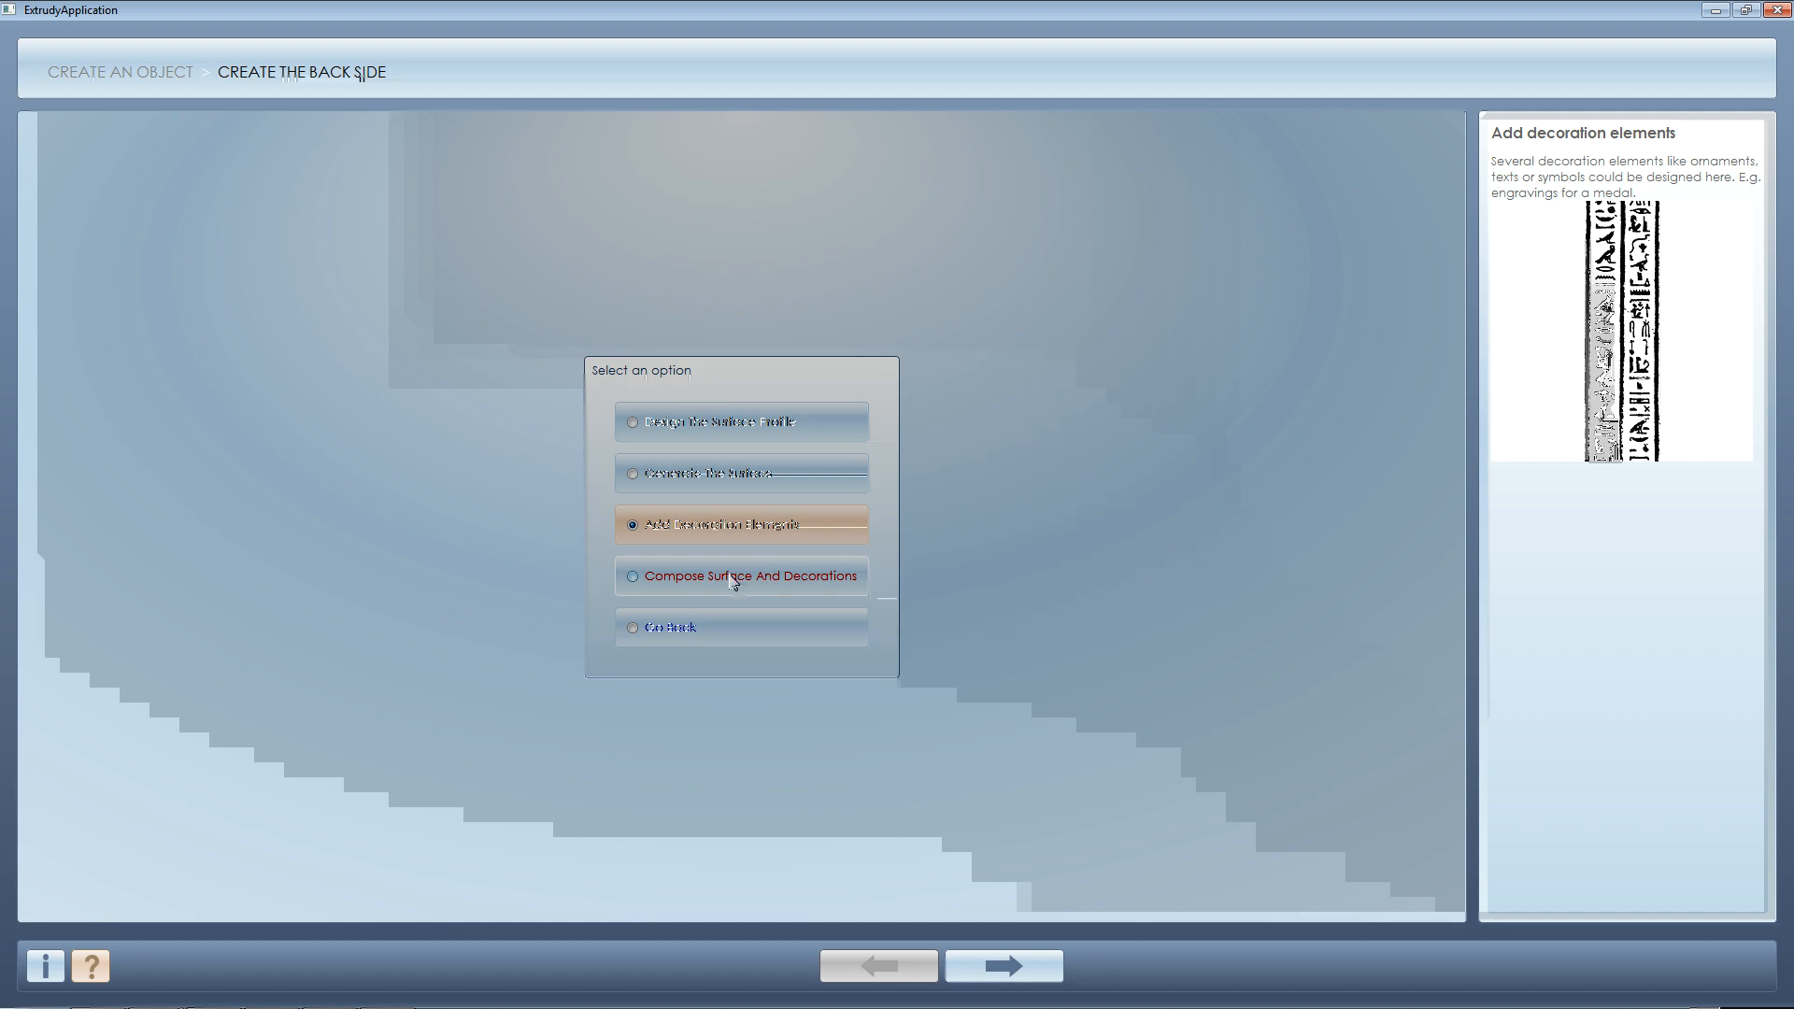
left_click(855, 579)
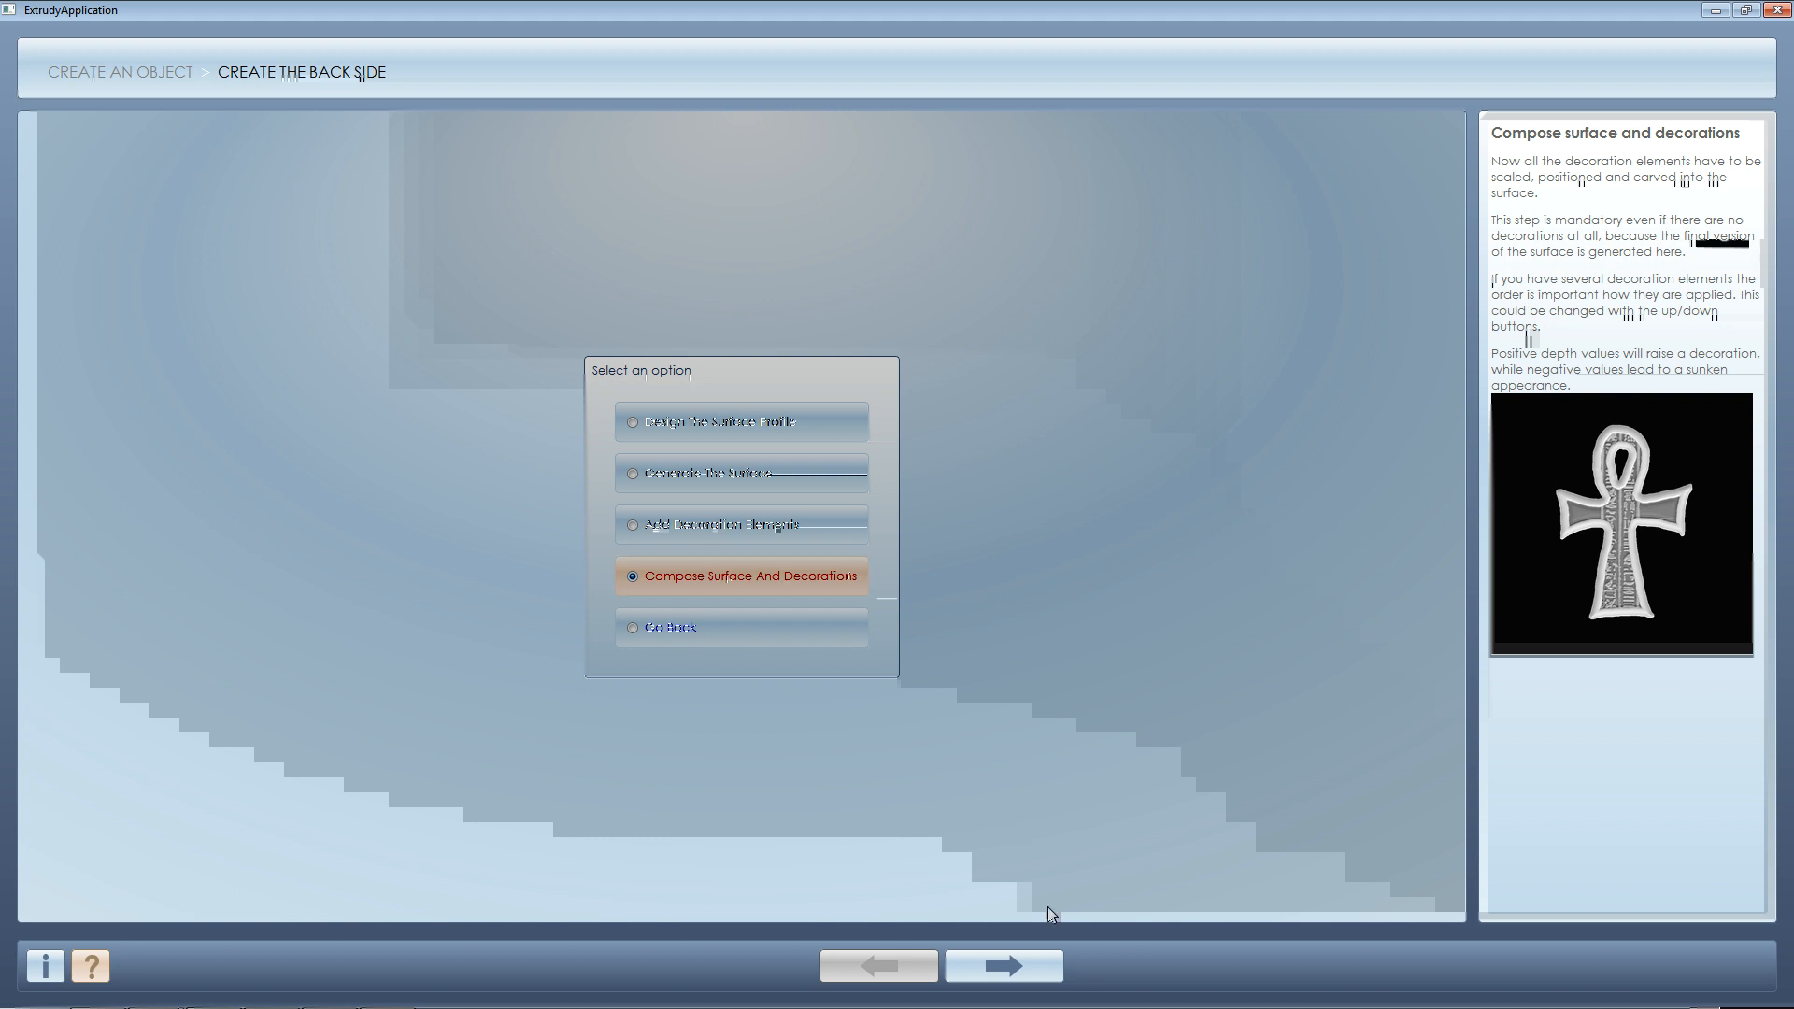
left_click(1049, 968)
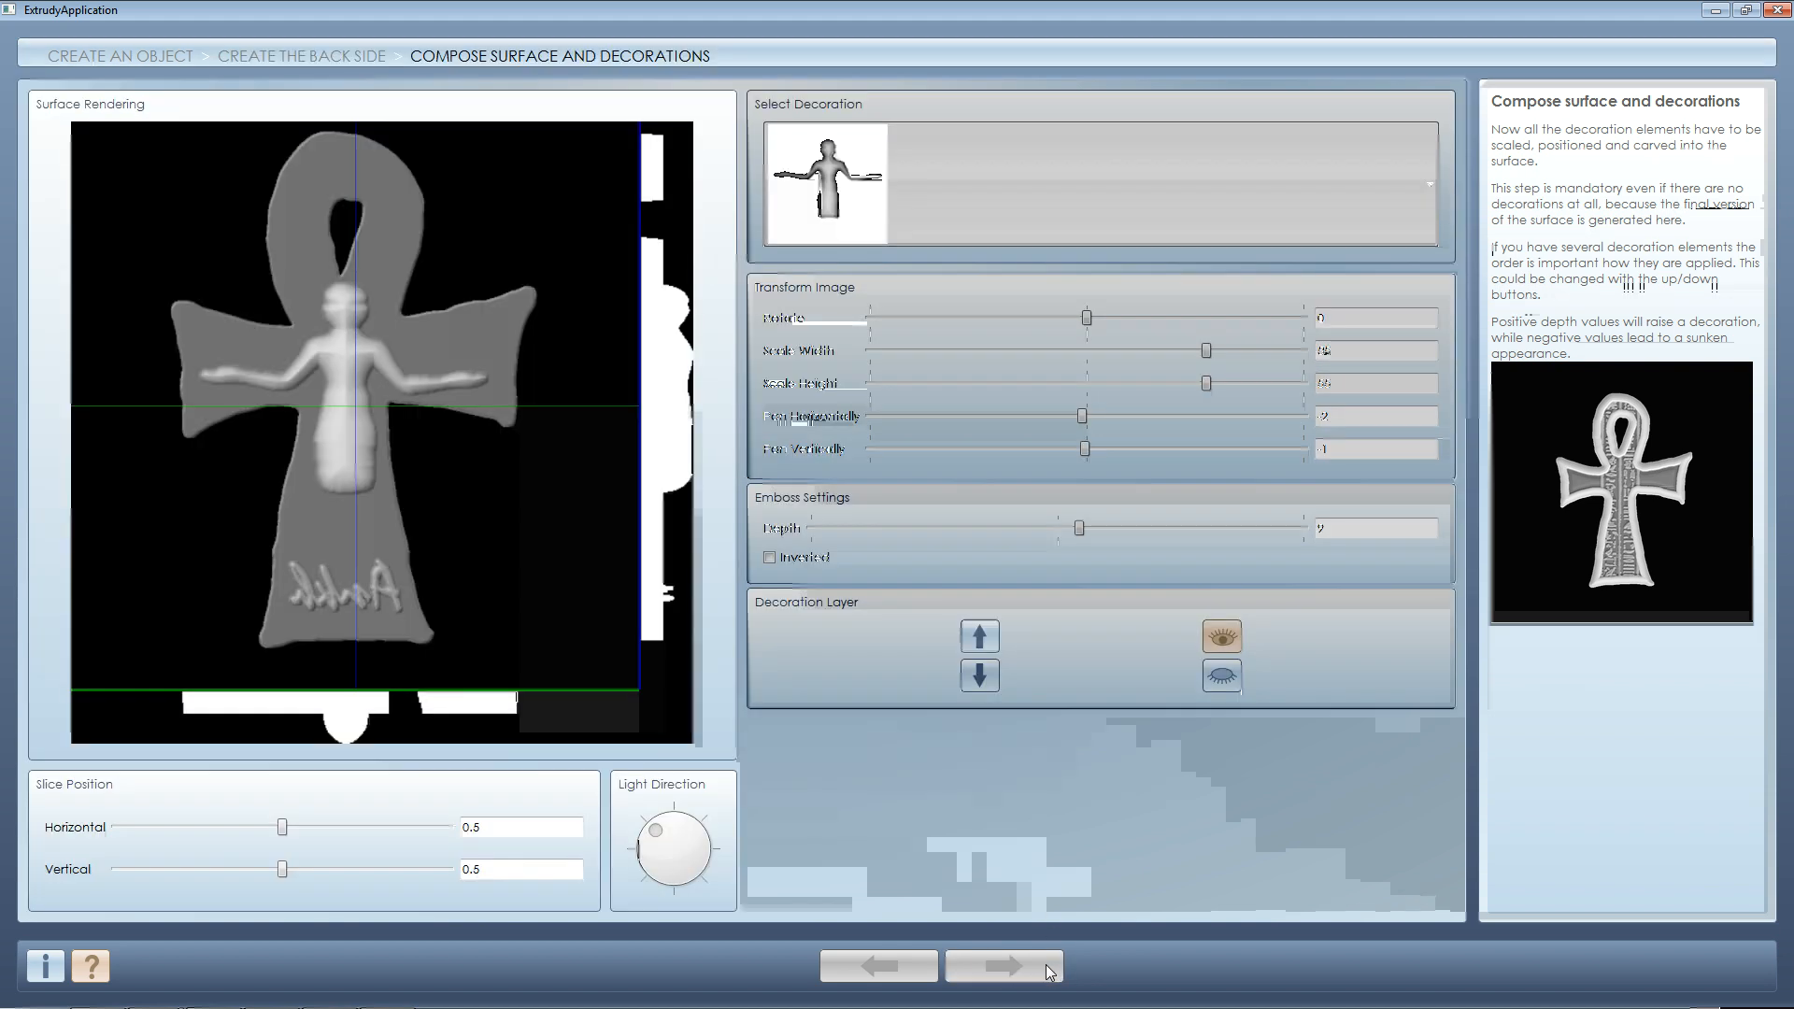
left_click(1045, 964)
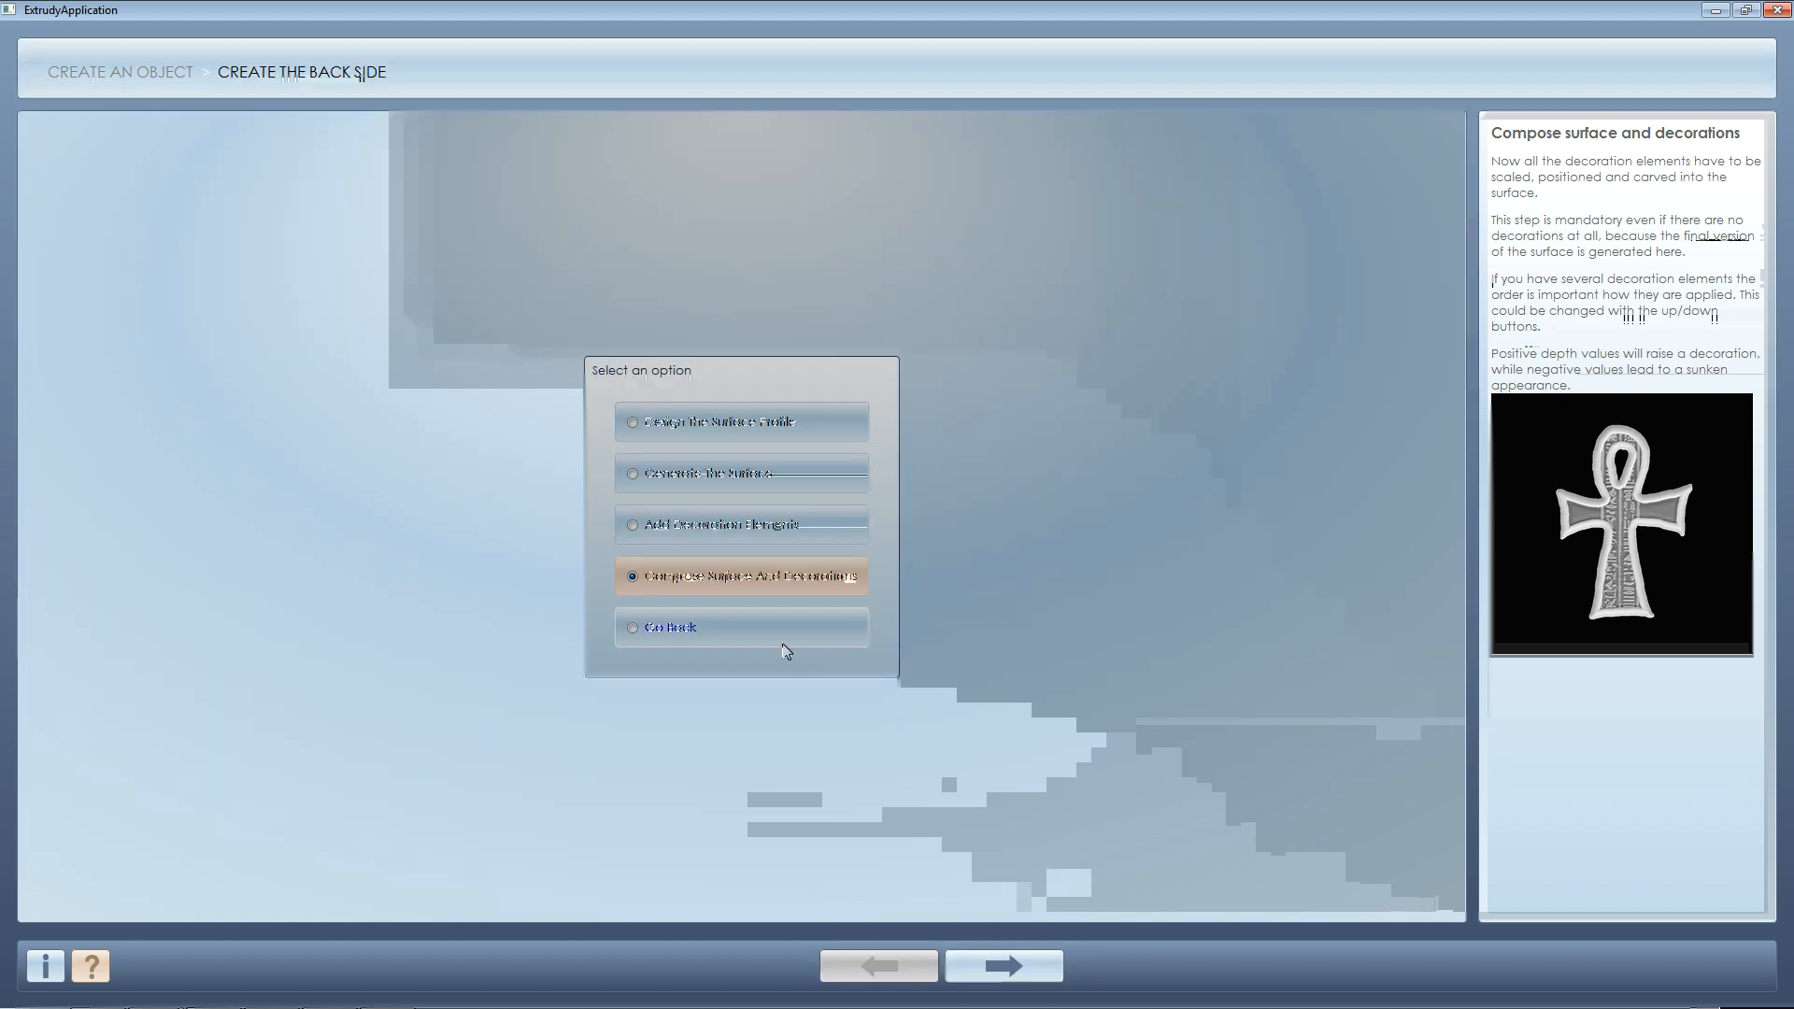
- Go back to the object options and regenerate the composite 3D object
left_click(783, 643)
left_click(1034, 963)
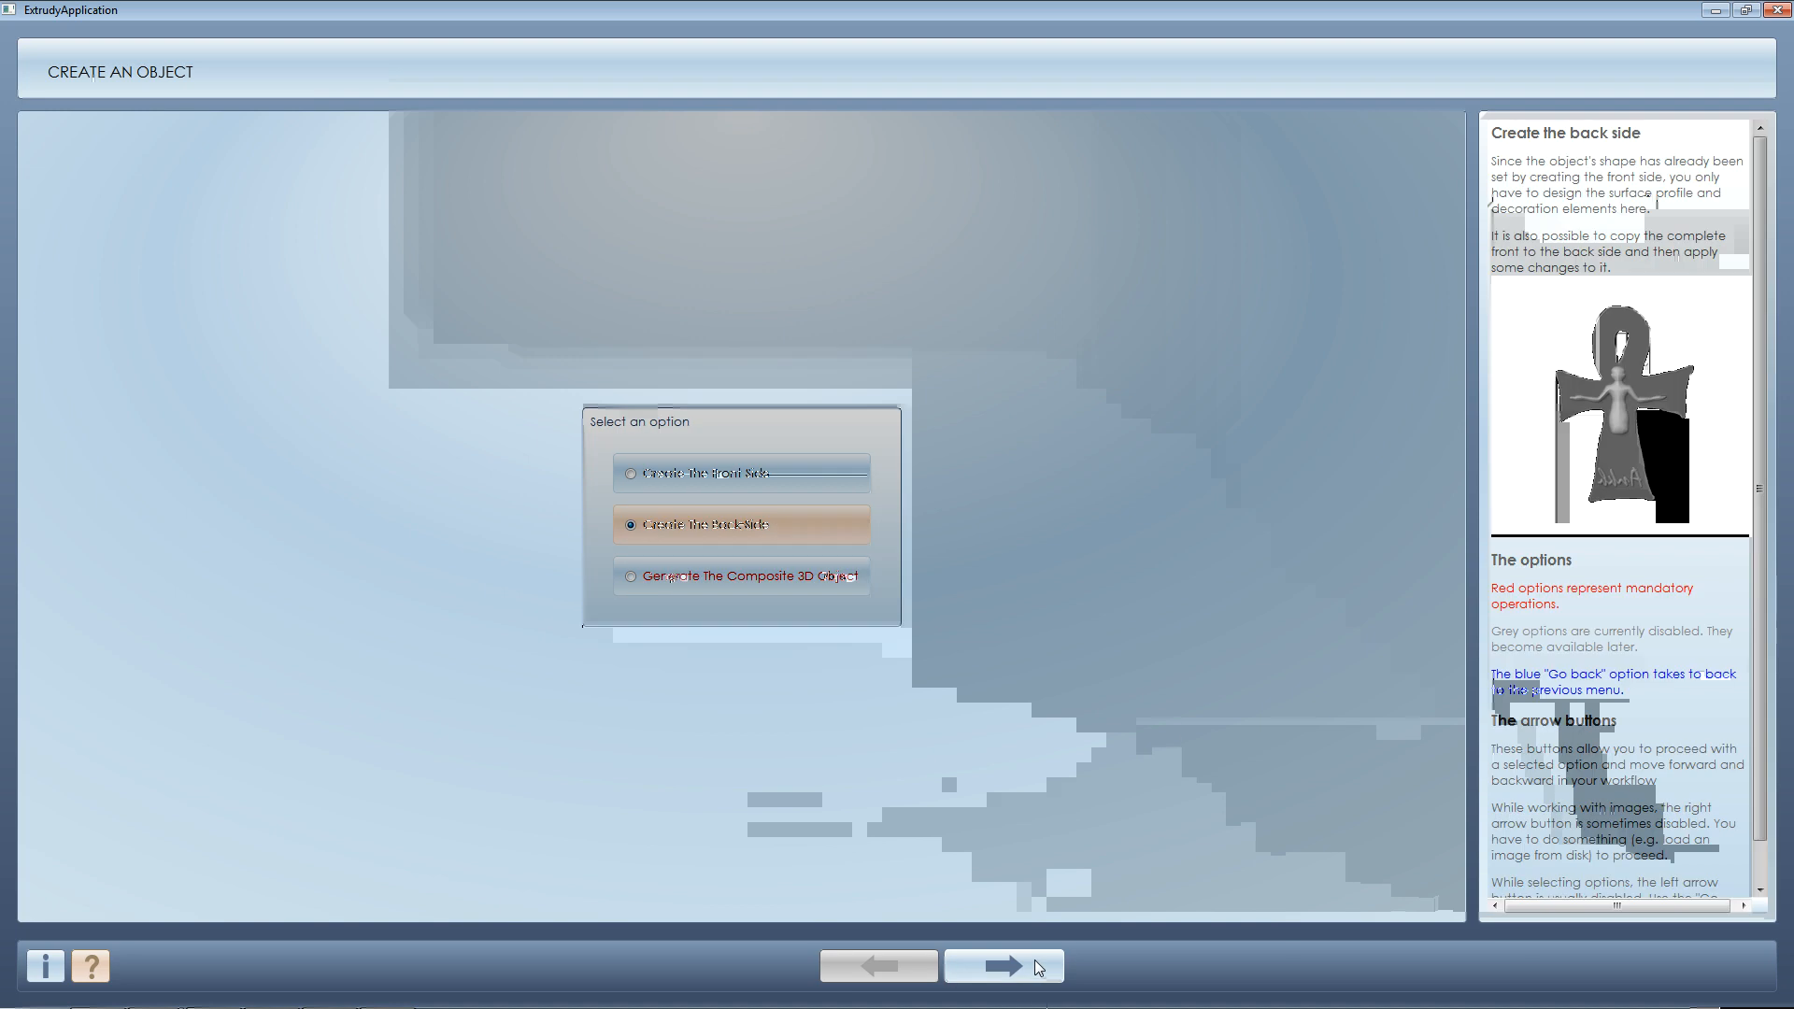
left_click(759, 577)
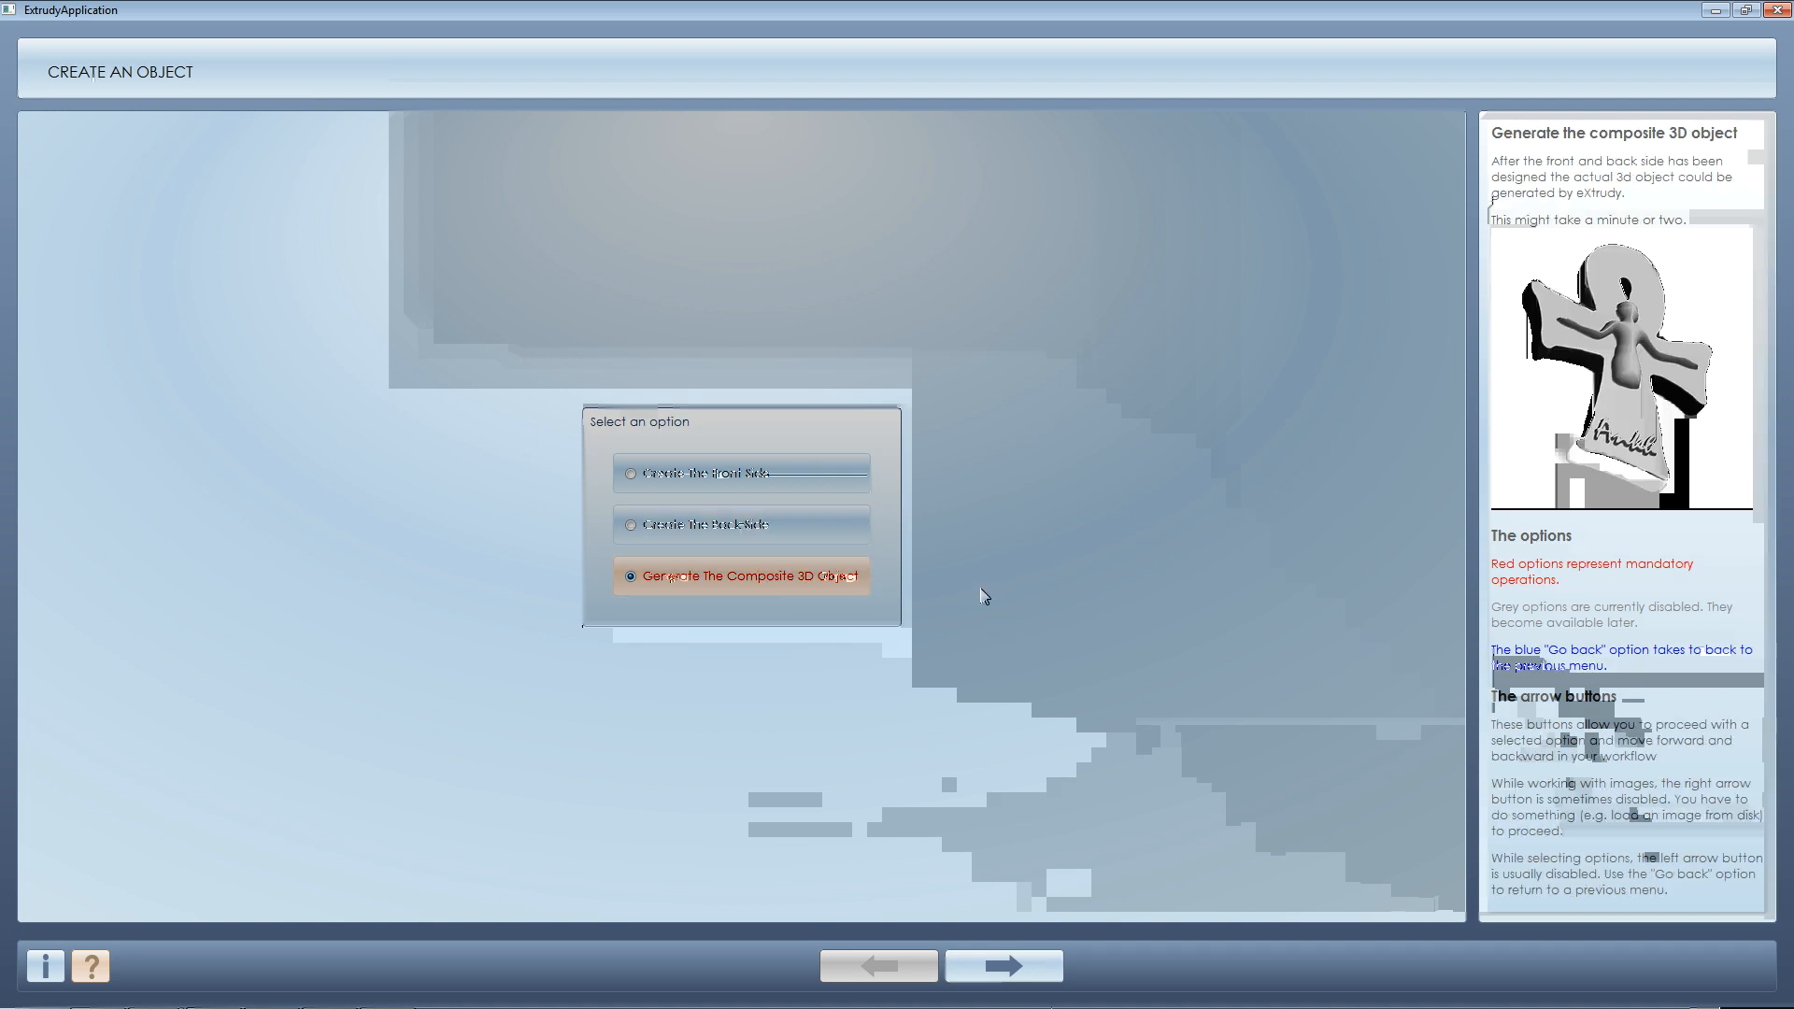
left_click(1035, 966)
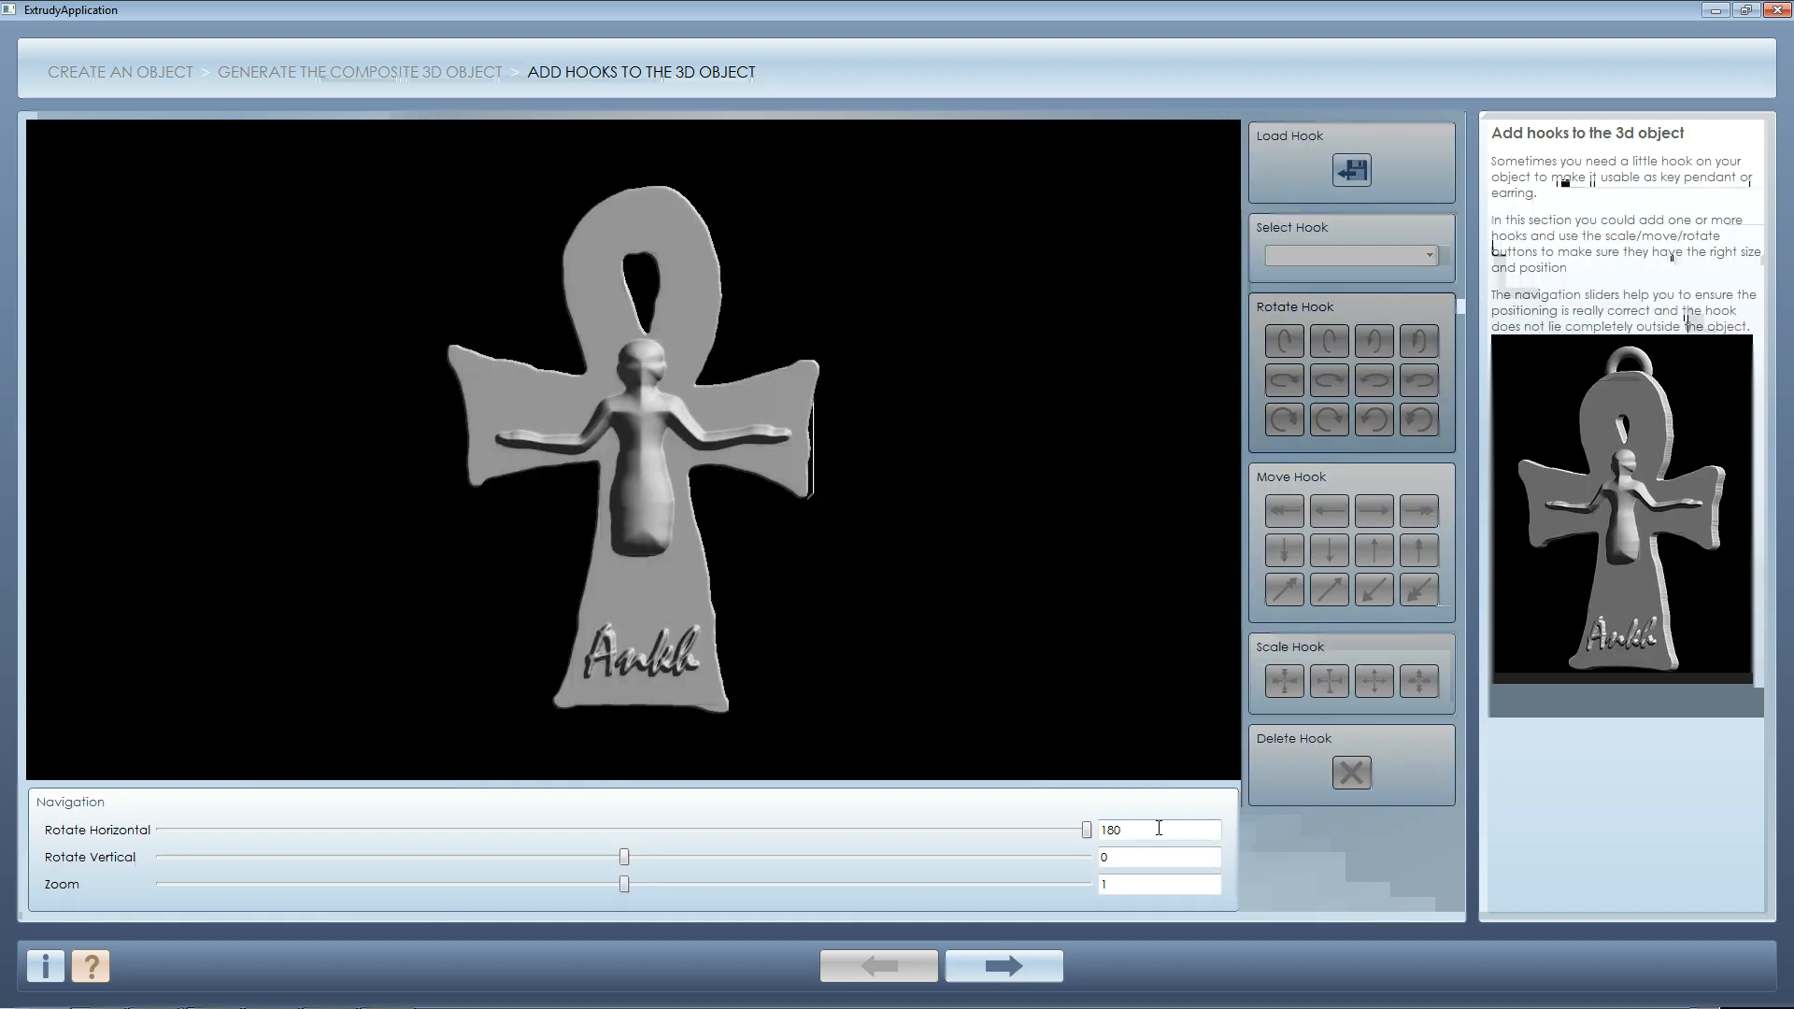
- Check the object's front and back, then load the half-ring hook onto the top of the ankh
mouse_move(1090, 834)
left_mouse_down()
mouse_move(557, 834)
mouse_move(1086, 850)
left_mouse_up()
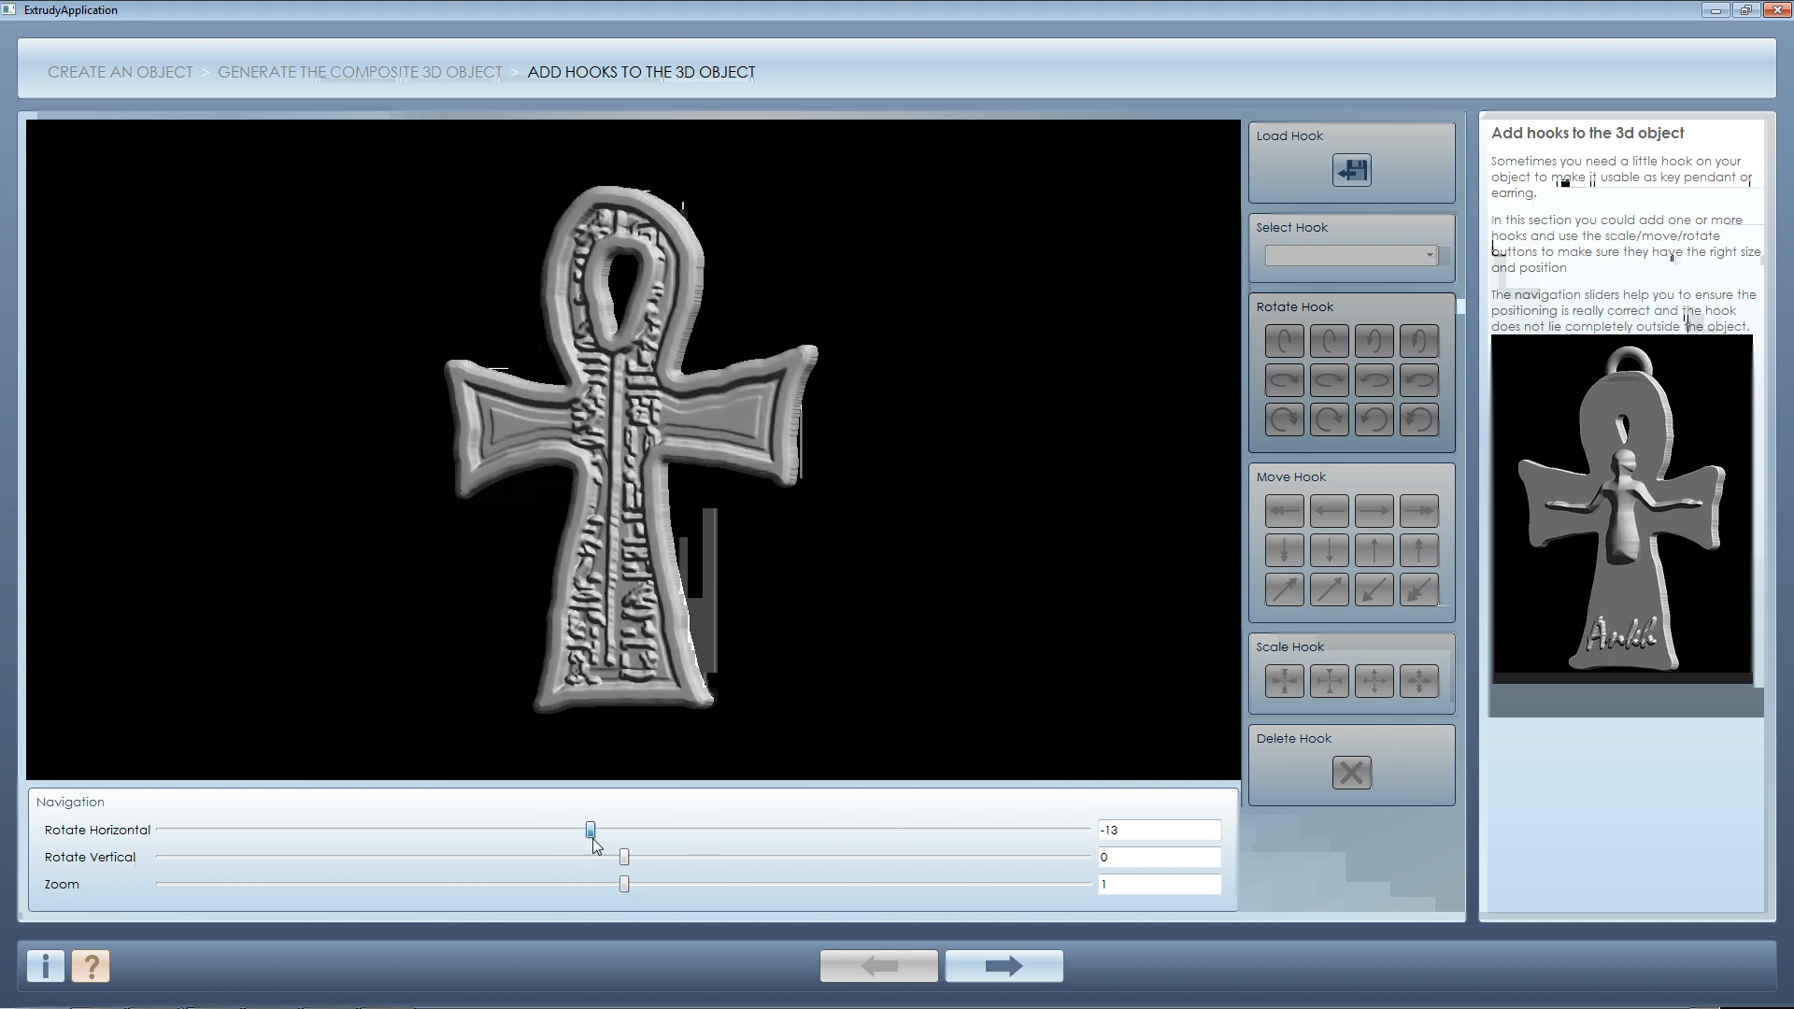
left_click_drag(594, 837, 1077, 840)
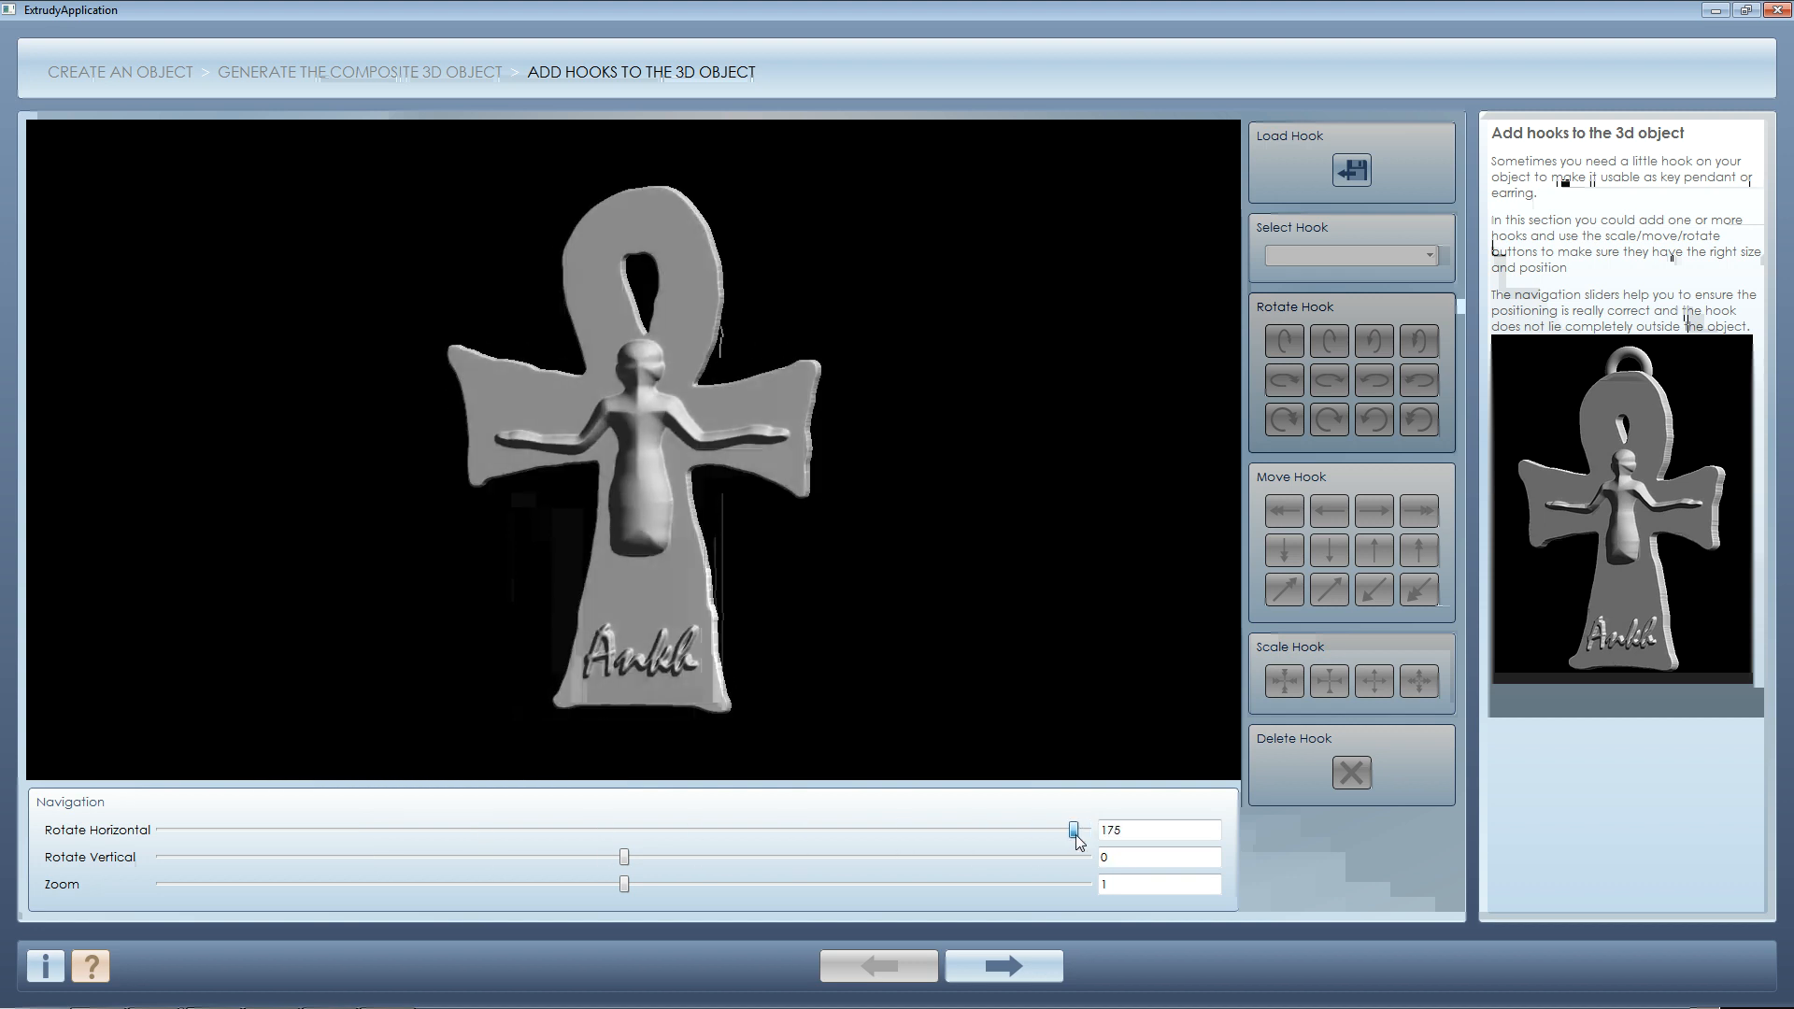
left_click_drag(1077, 840, 1119, 844)
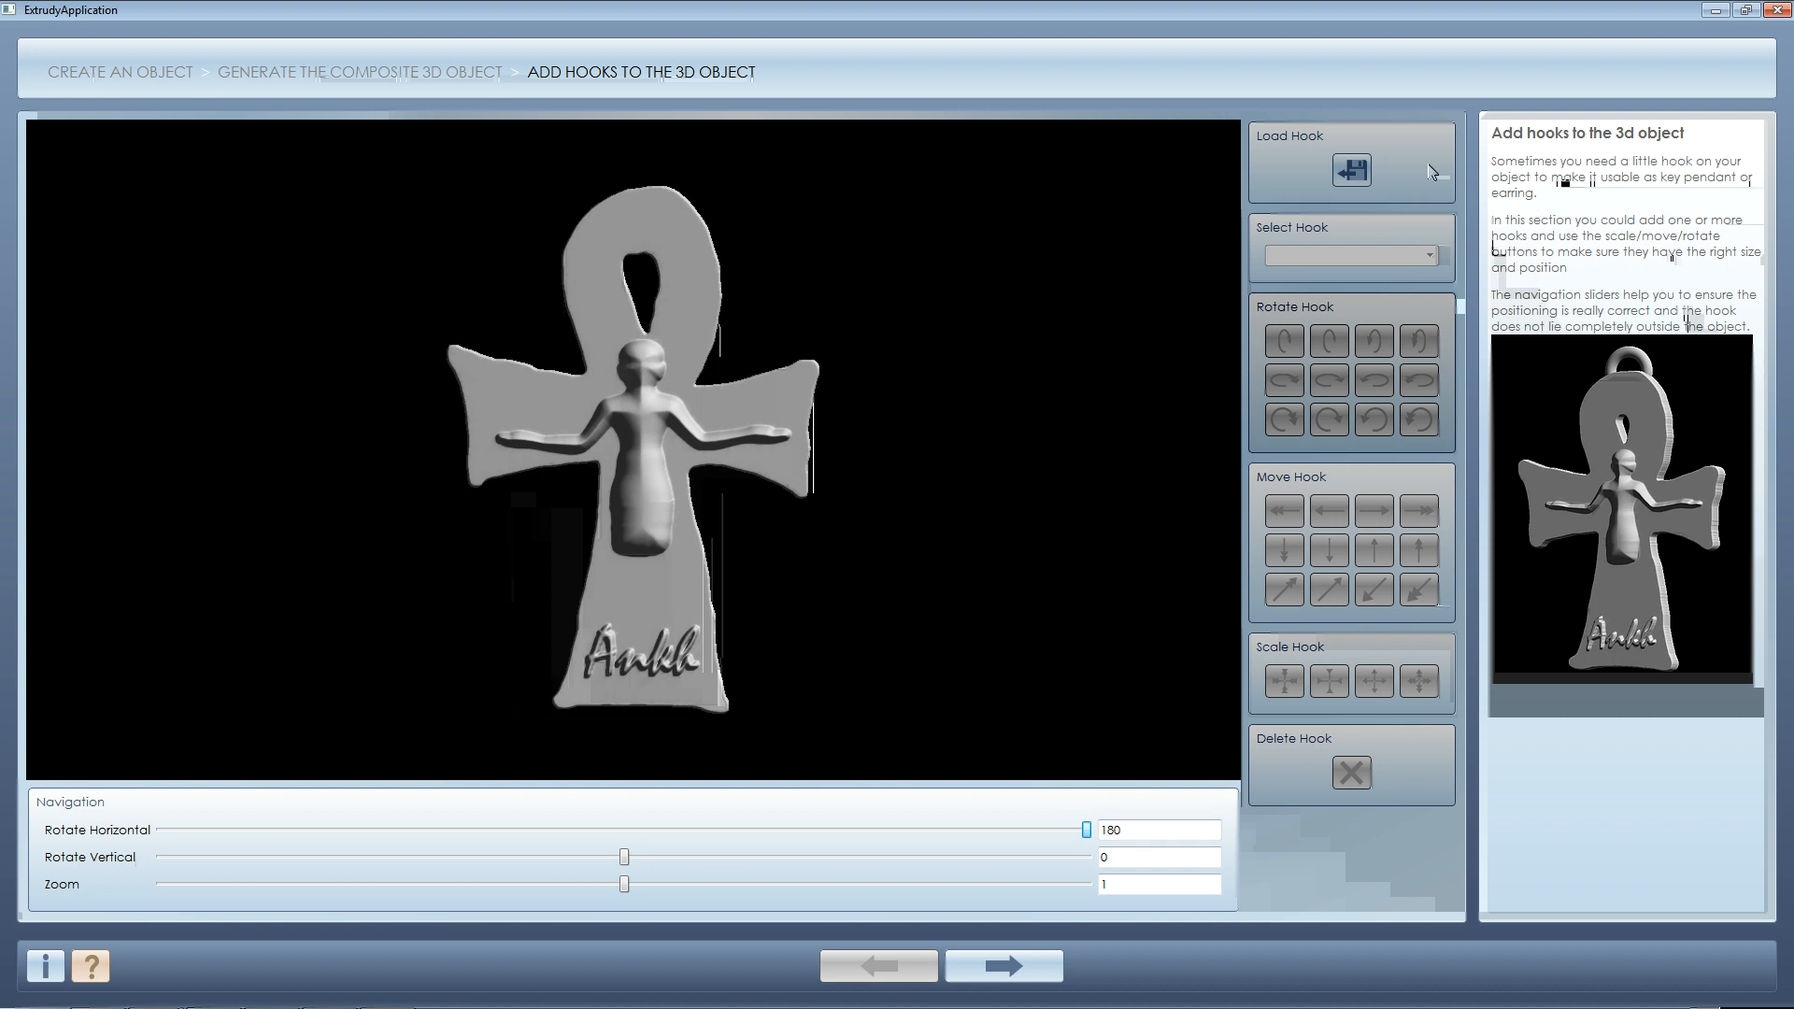
left_click(1353, 177)
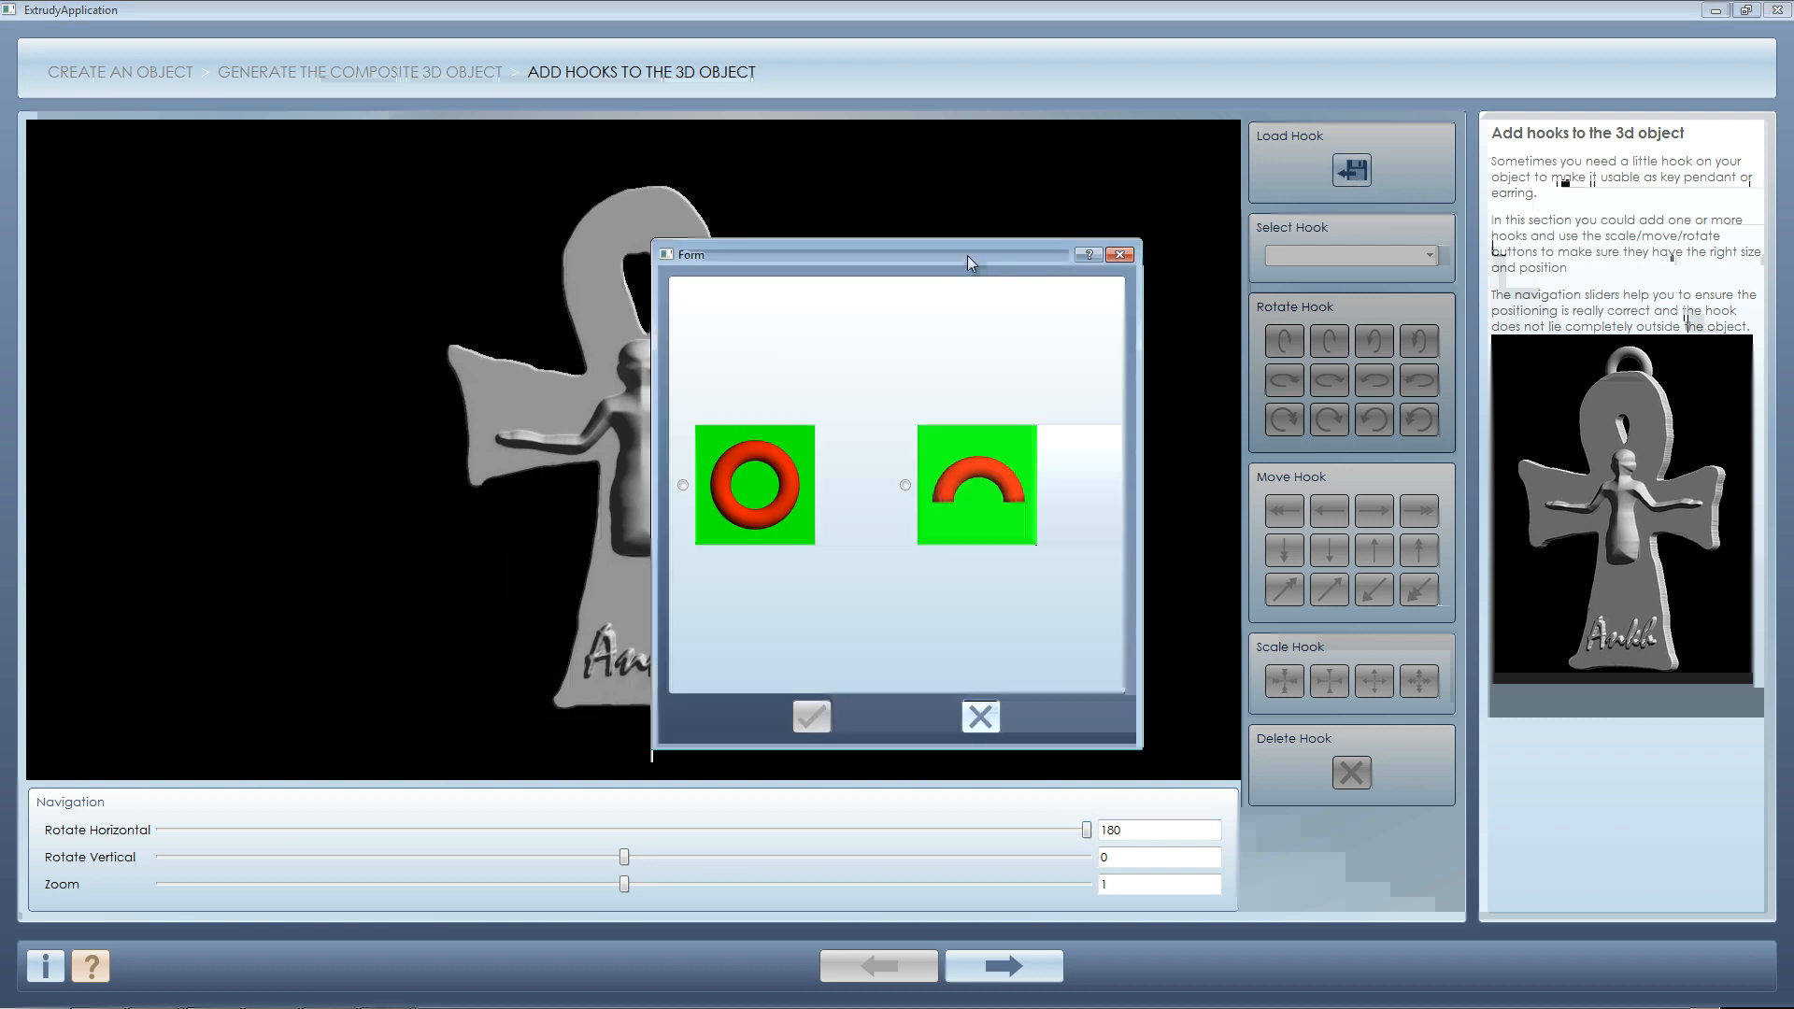
left_click_drag(967, 255, 1040, 219)
left_click(922, 505)
left_click(880, 674)
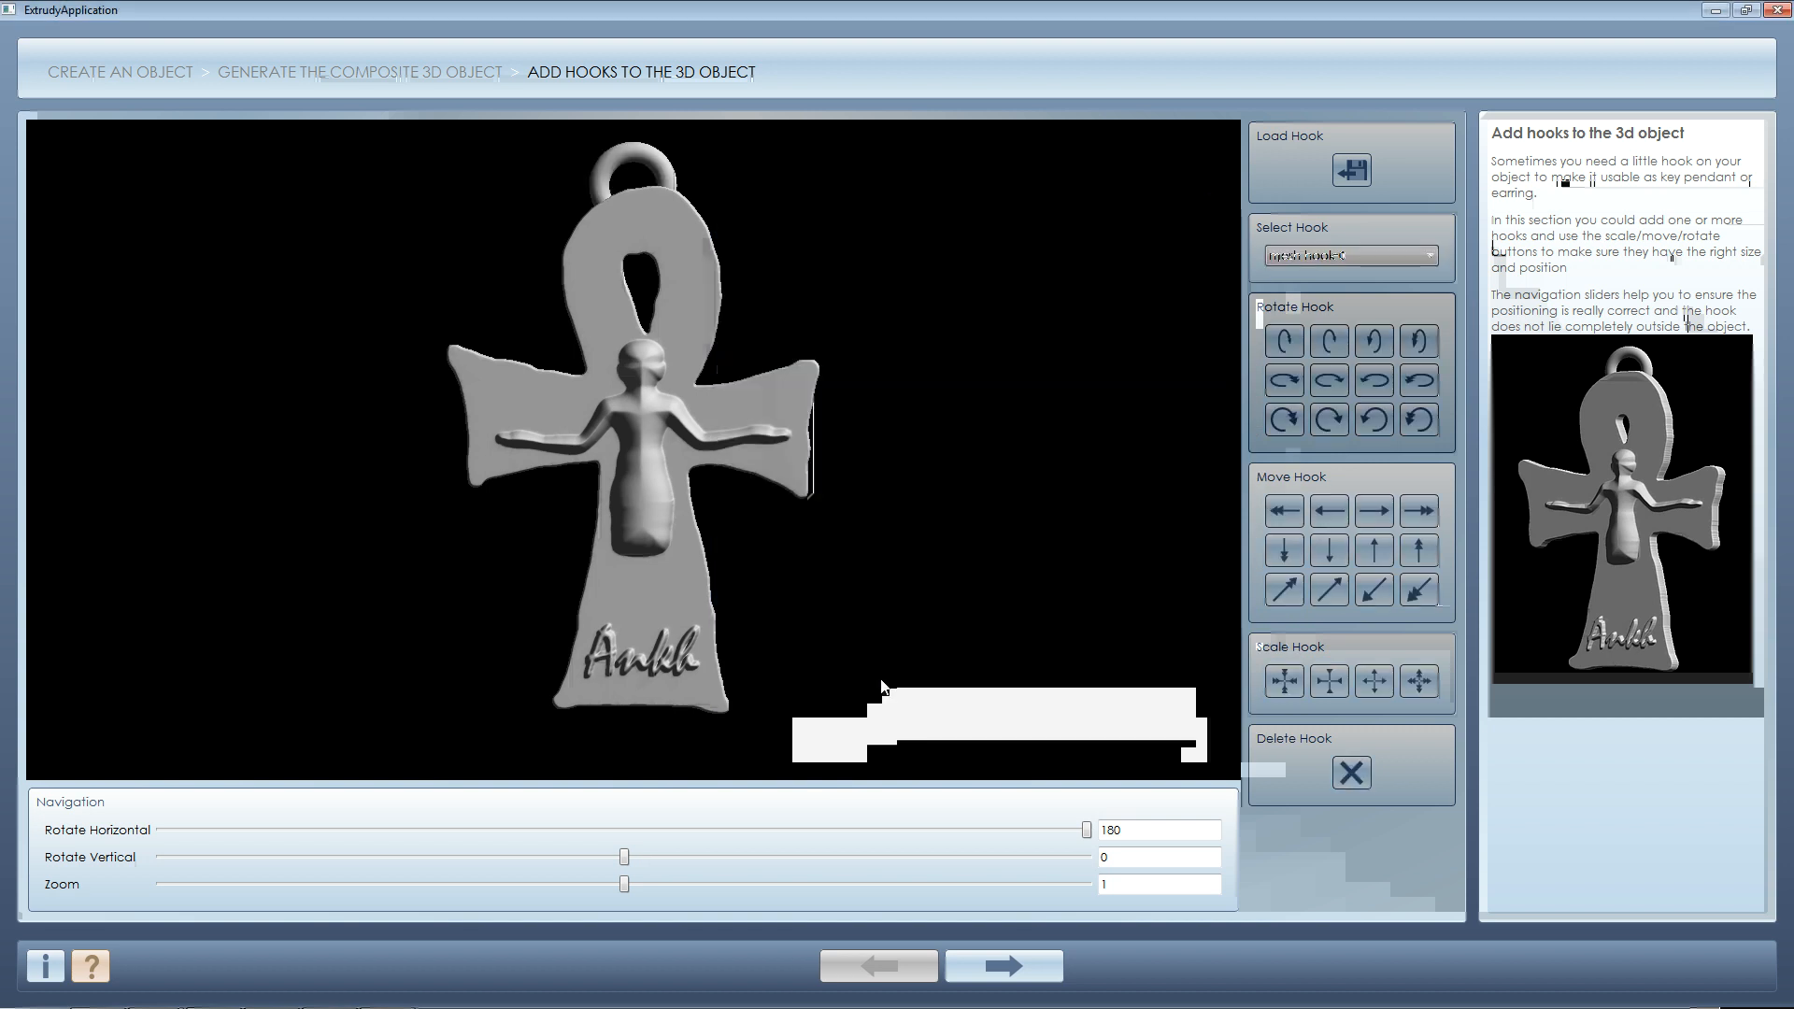
- Shift the hook sideways in small steps until it is centred over the ankh's loop, judging from the back view
mouse_move(1087, 831)
left_mouse_down()
mouse_move(573, 828)
mouse_move(1085, 831)
left_mouse_up()
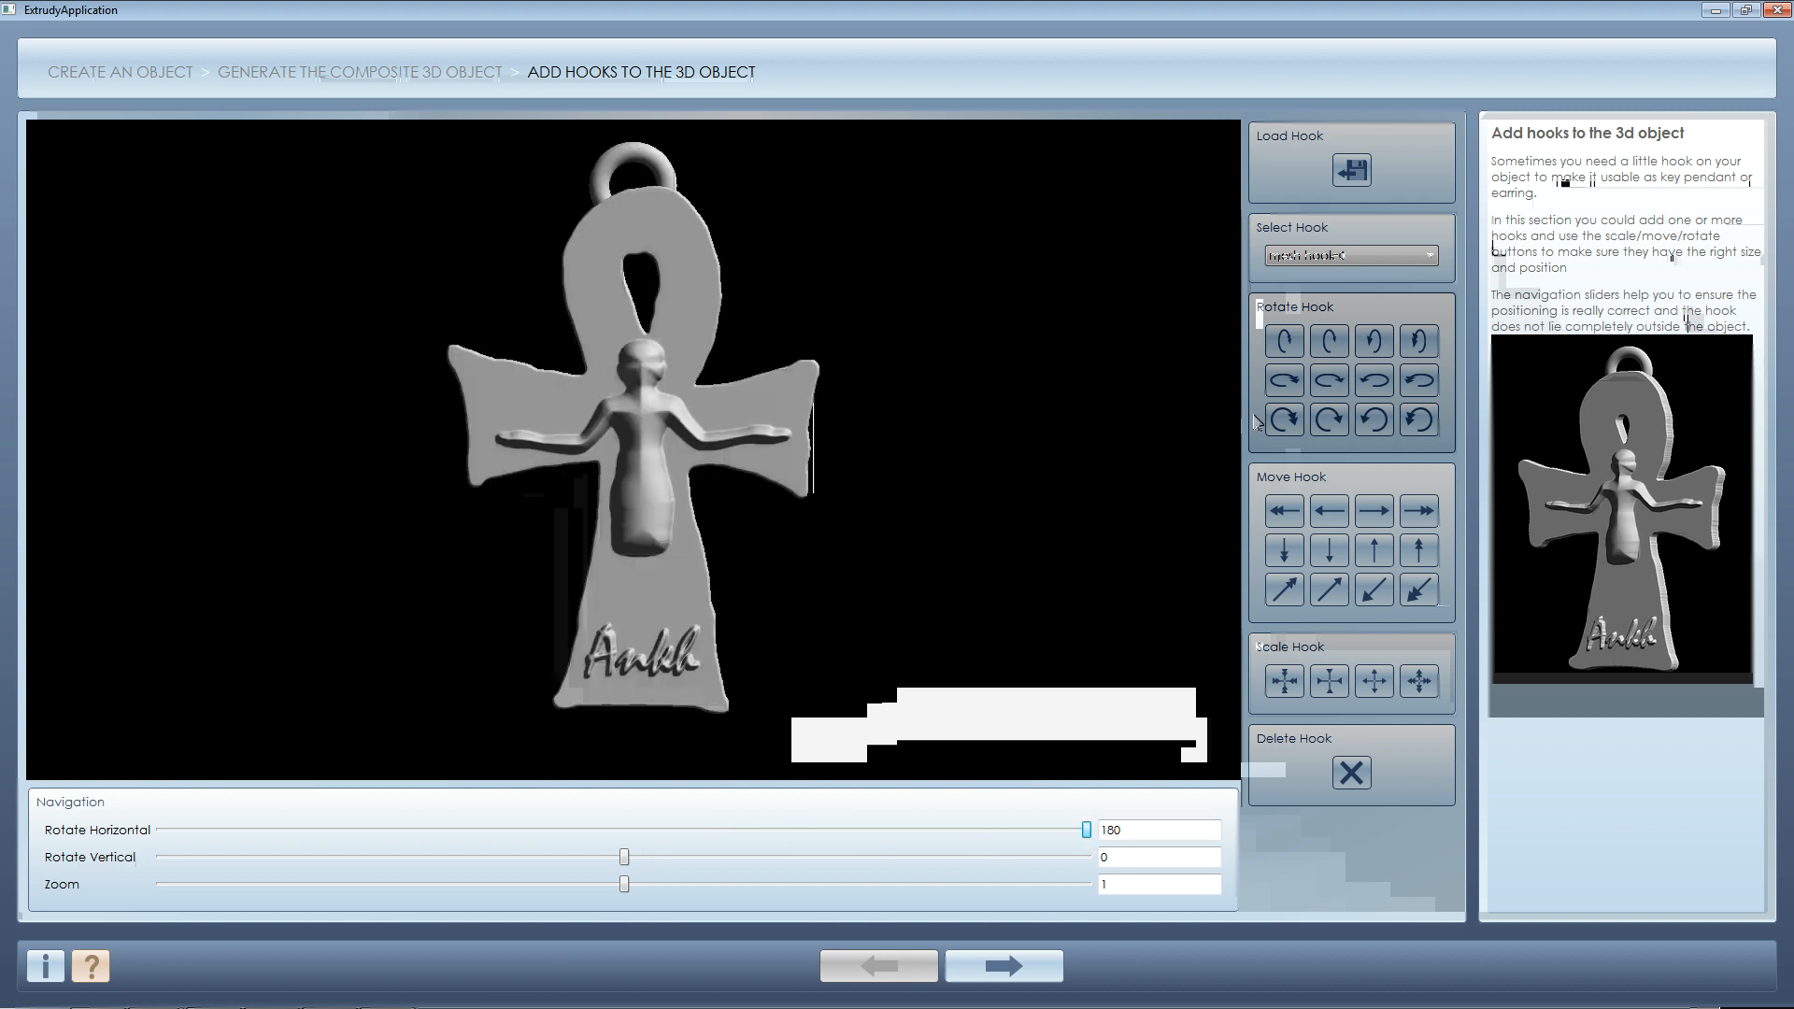
left_click(1383, 520)
left_click(1382, 521)
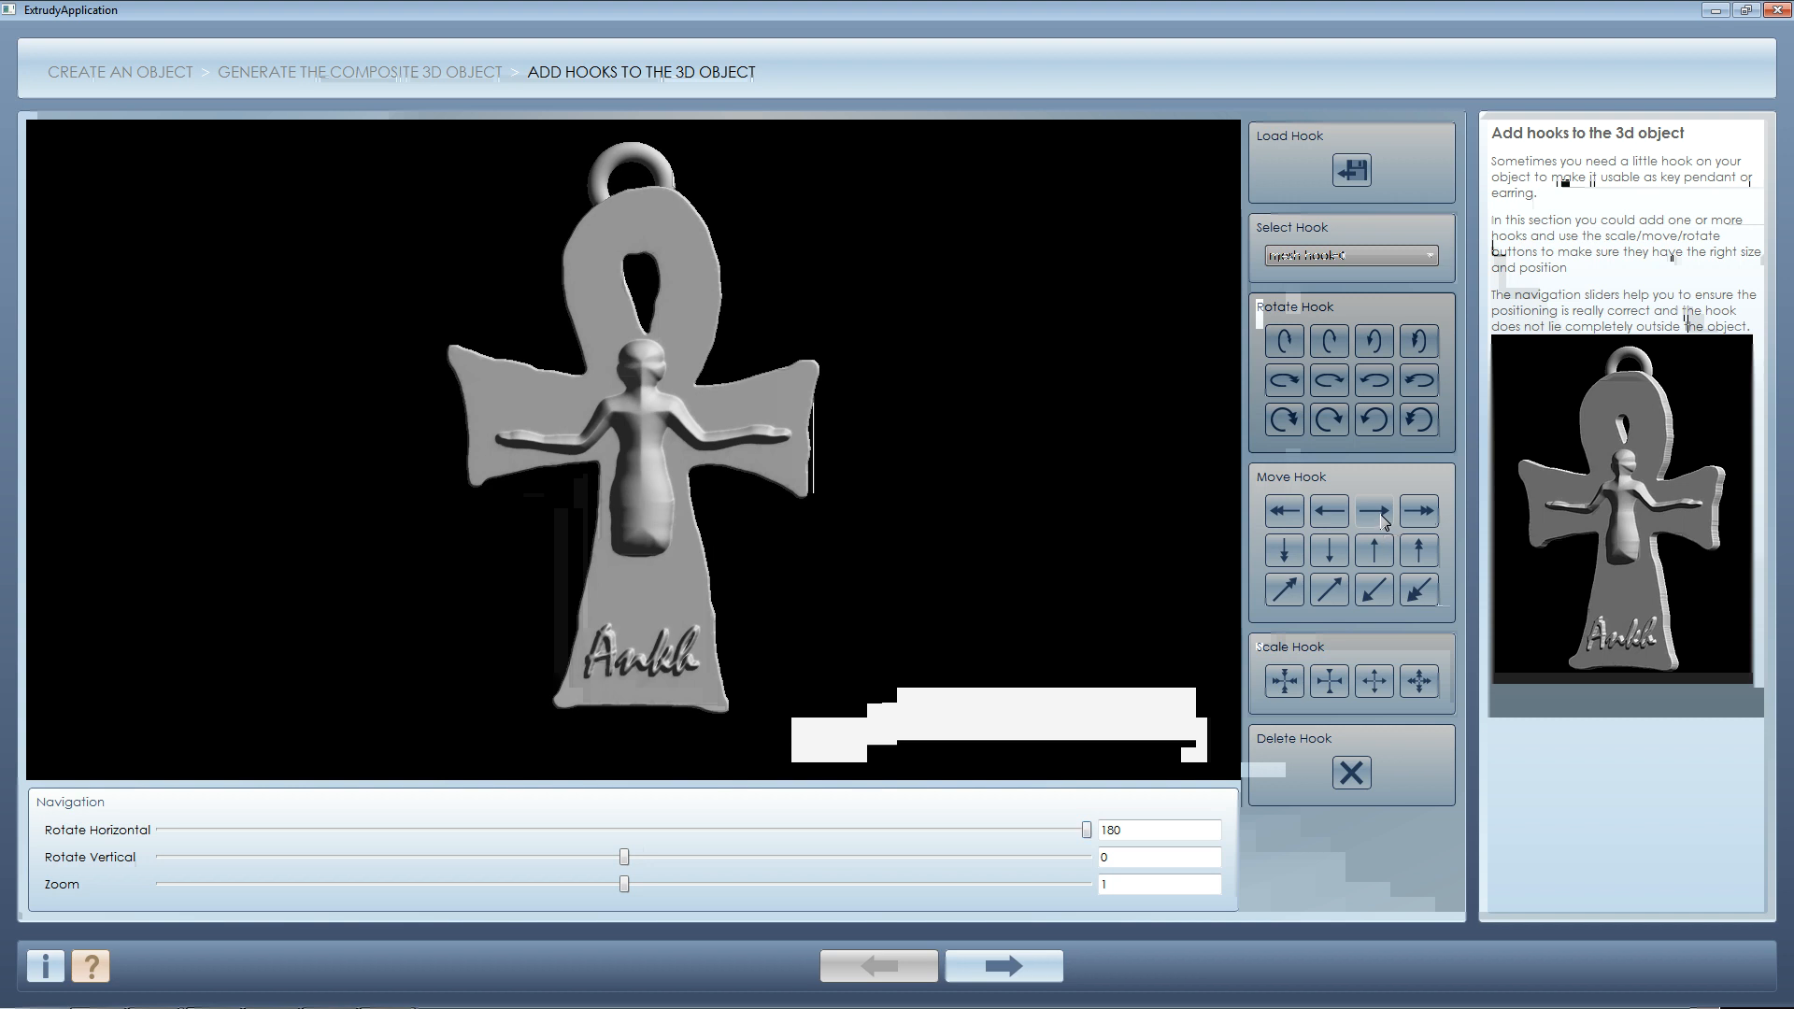
left_click(1327, 522)
left_click(1326, 522)
left_click(1327, 522)
left_click(1327, 523)
left_click(1327, 522)
left_click(1326, 522)
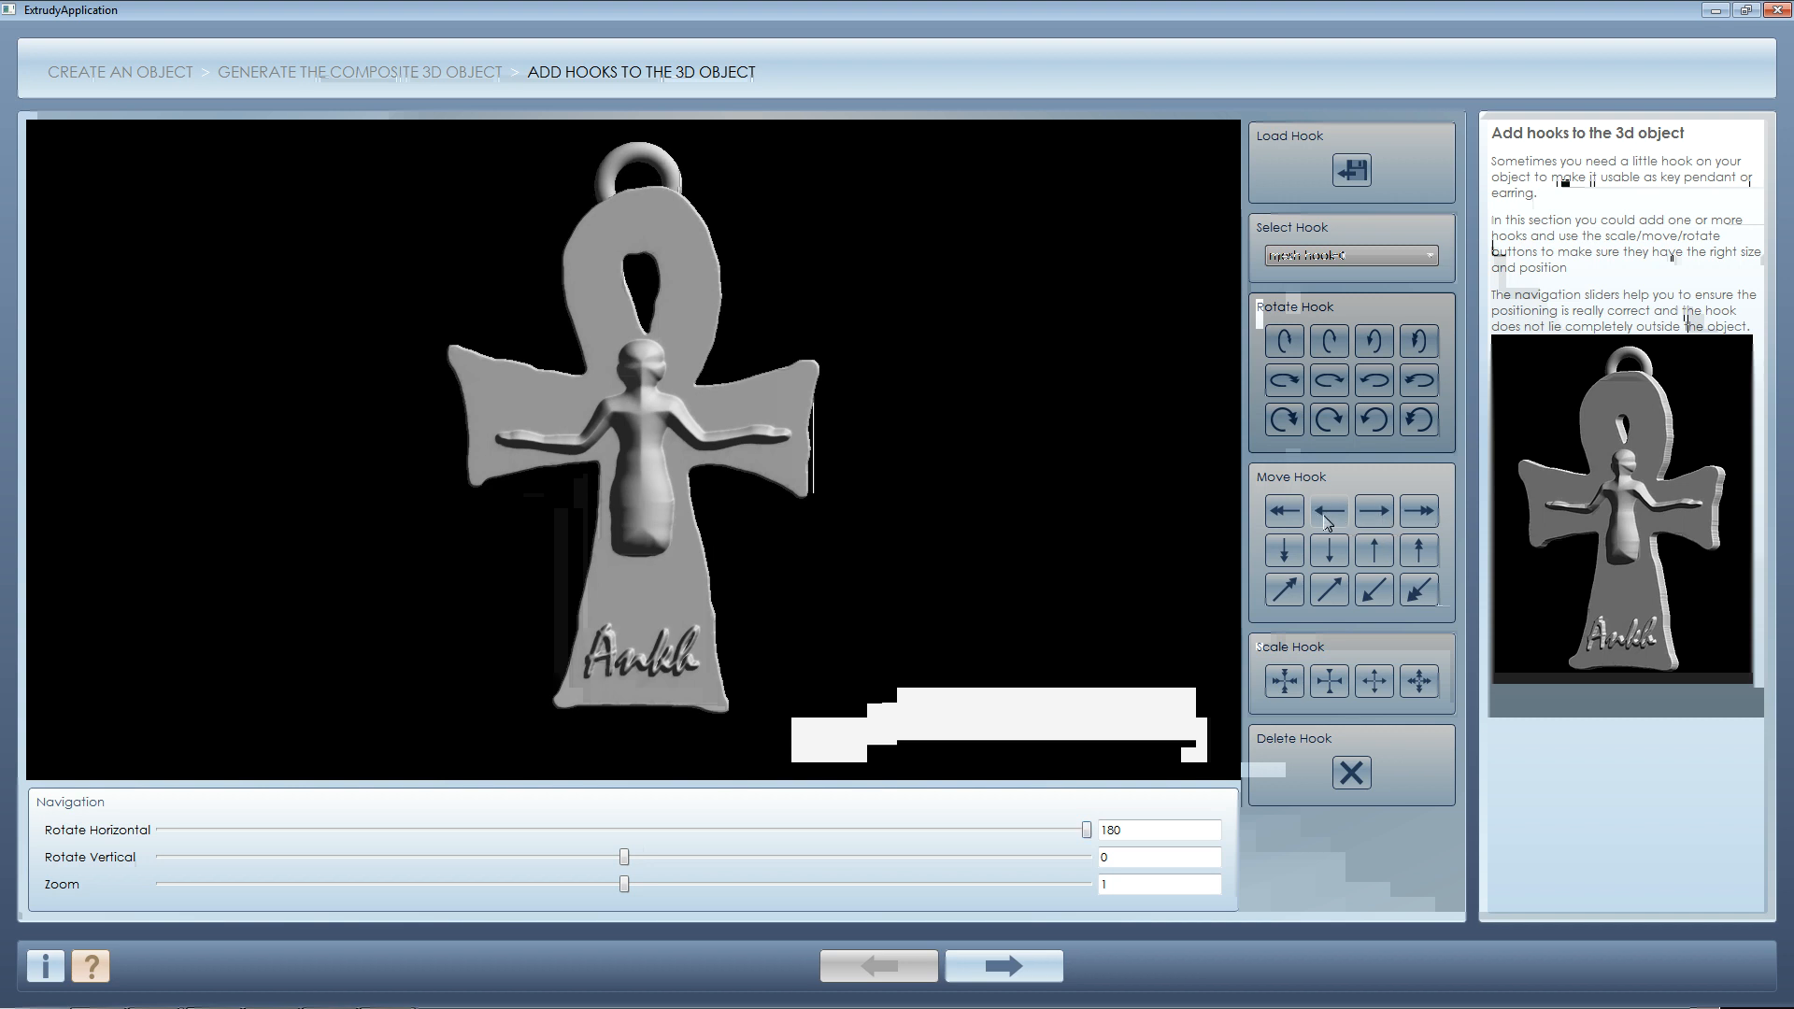
left_click(1326, 522)
left_click(1327, 522)
left_click(1327, 522)
left_click(1326, 522)
left_click(1326, 522)
left_click(1327, 522)
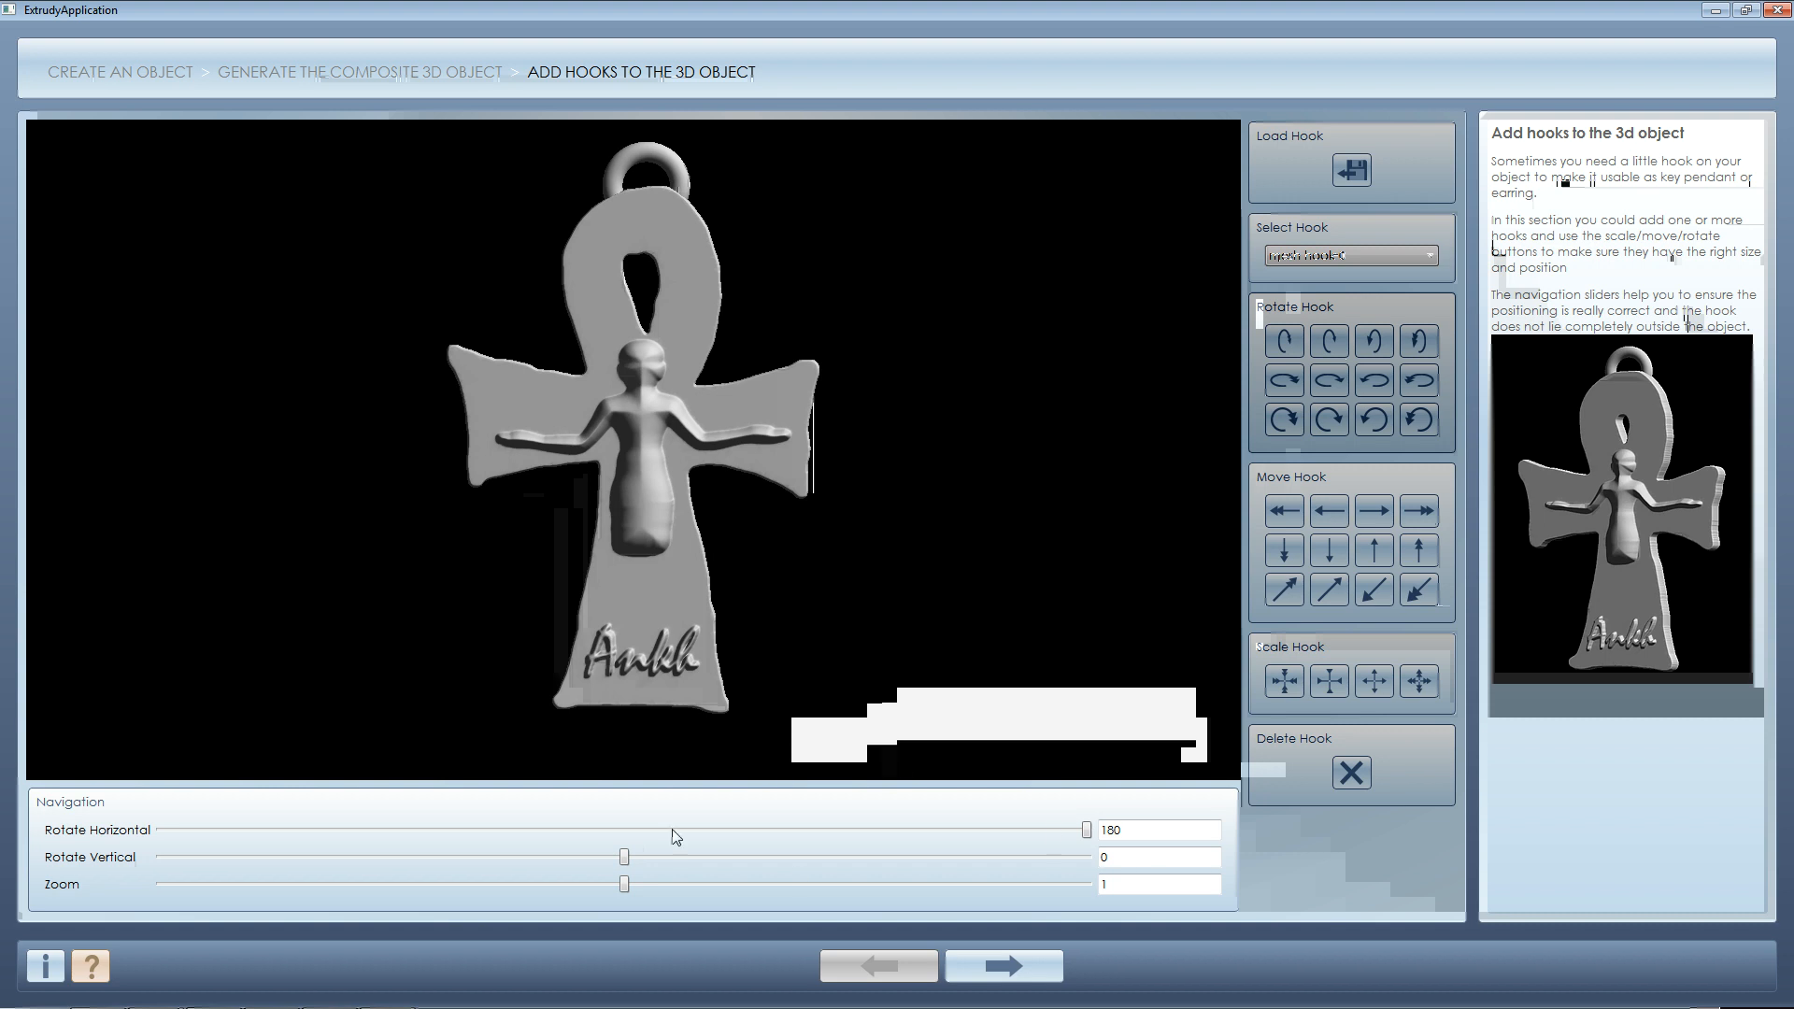
- View the pendant from the side at 90° and move the hook along the depth to the middle of the ankh's thickness
left_click_drag(1087, 838, 857, 837)
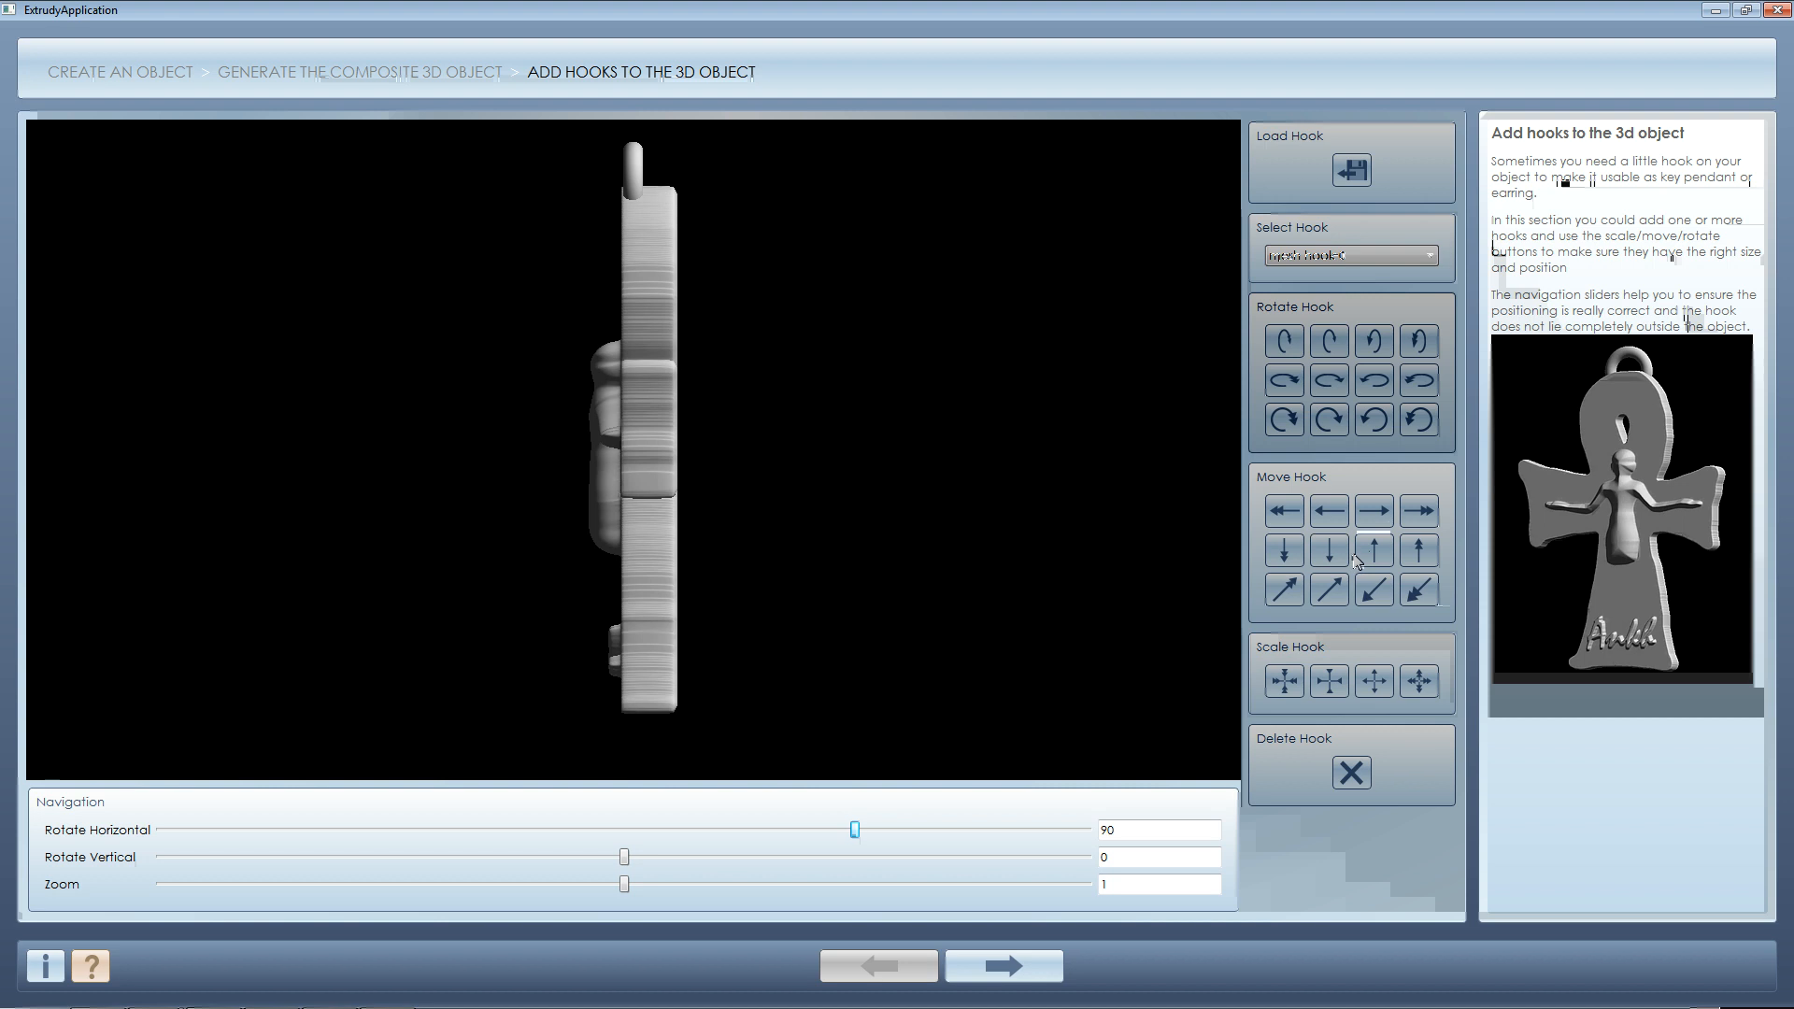
left_click(1377, 591)
left_click(1380, 595)
left_click(1383, 598)
left_click(1384, 598)
left_click(1383, 597)
left_click(1384, 598)
left_click(1383, 598)
left_click(1383, 598)
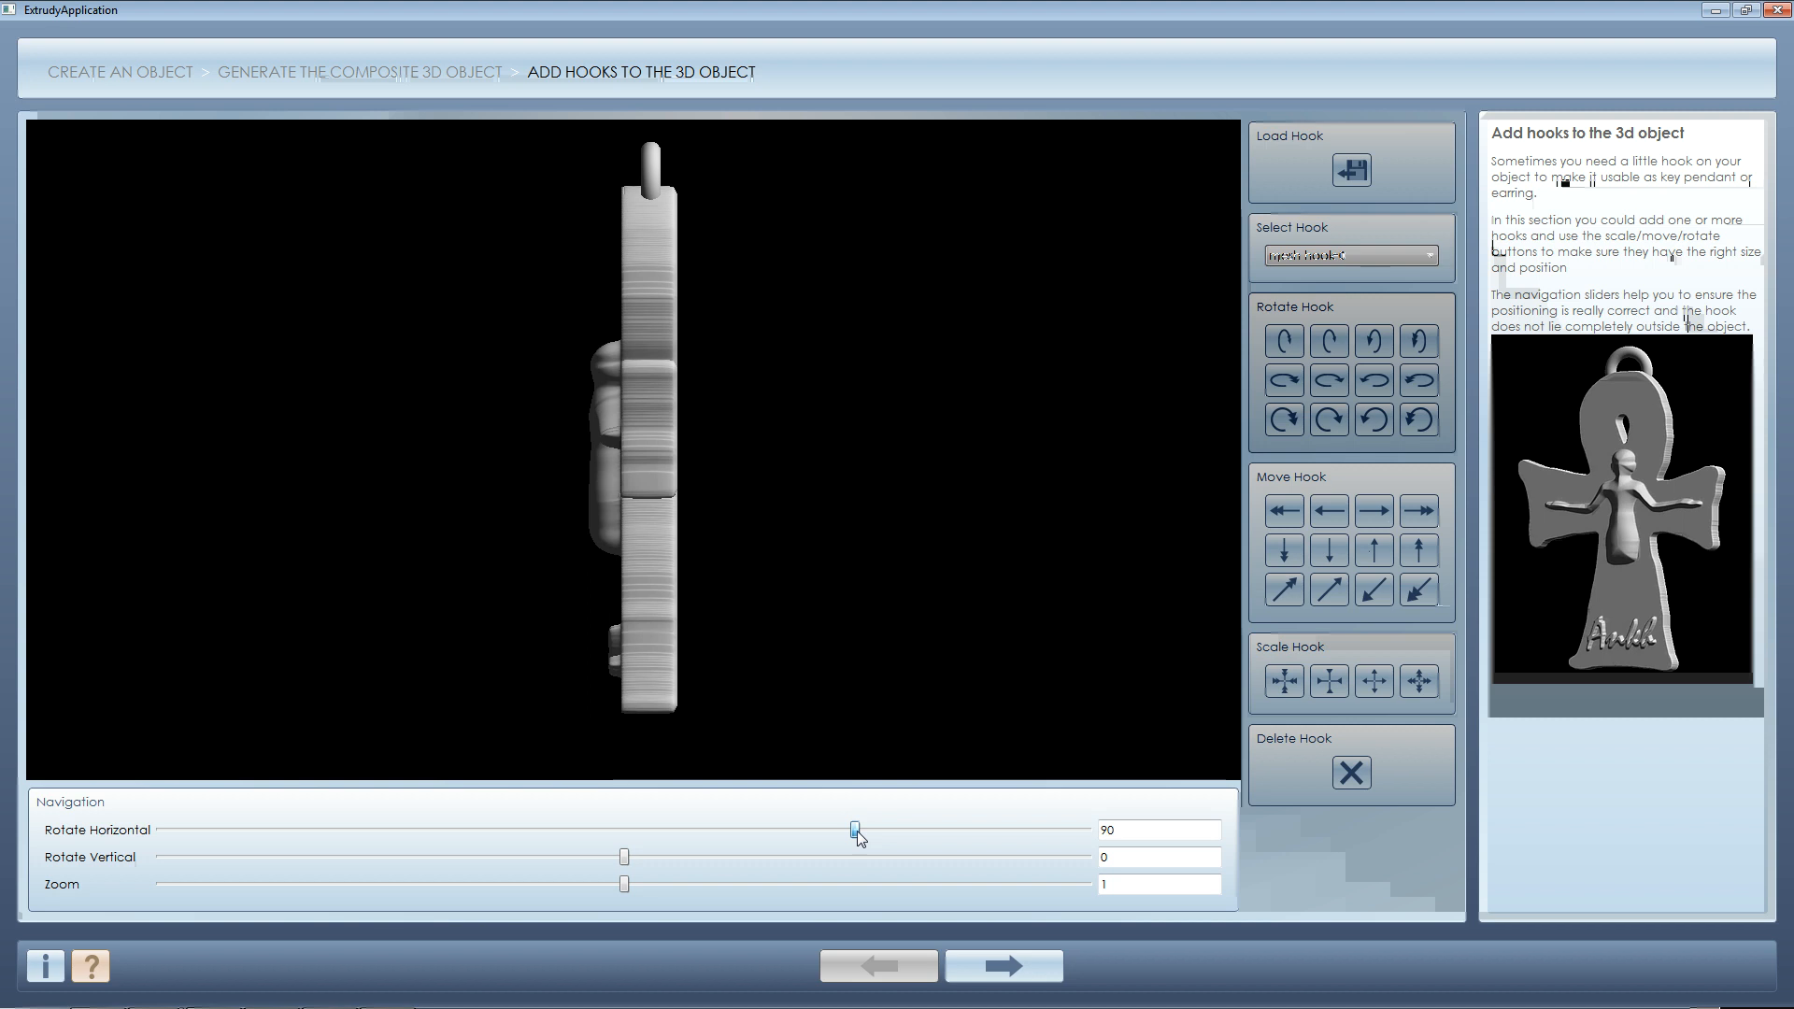
- Return to the front view and scale the hook to slightly larger than its original size
left_click_drag(856, 831, 624, 829)
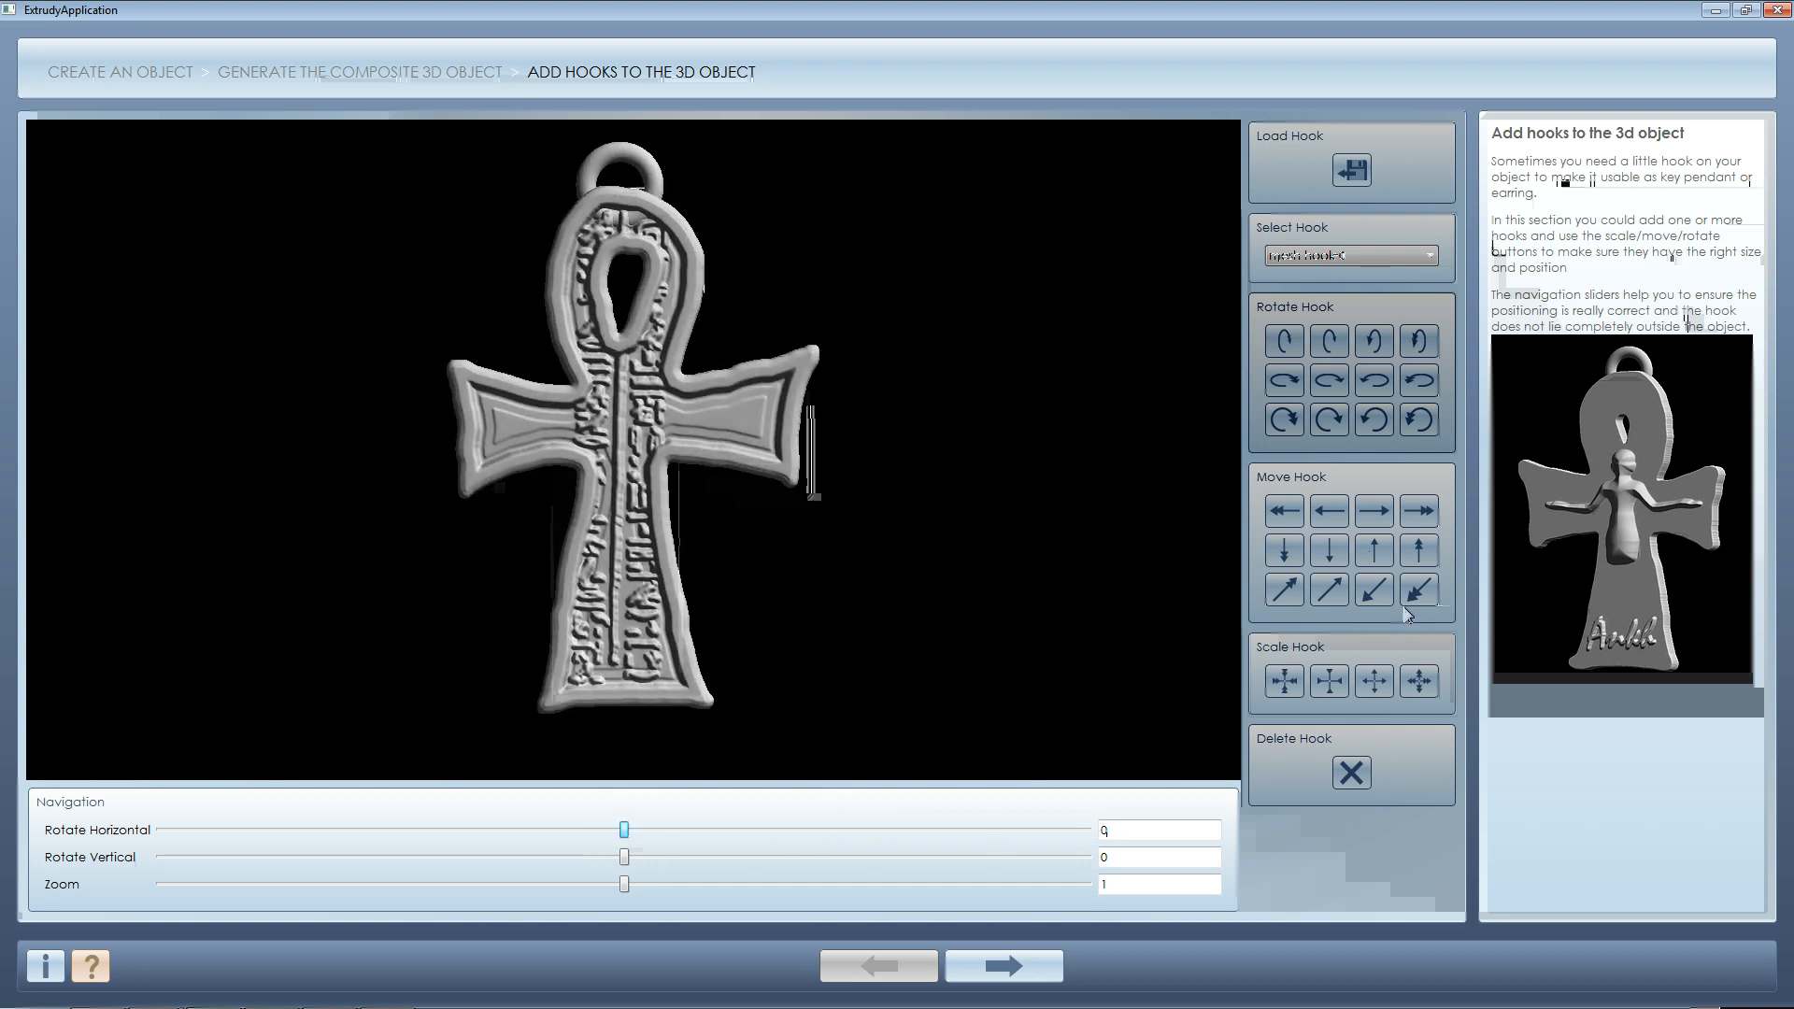
left_click(1419, 684)
left_click(1331, 691)
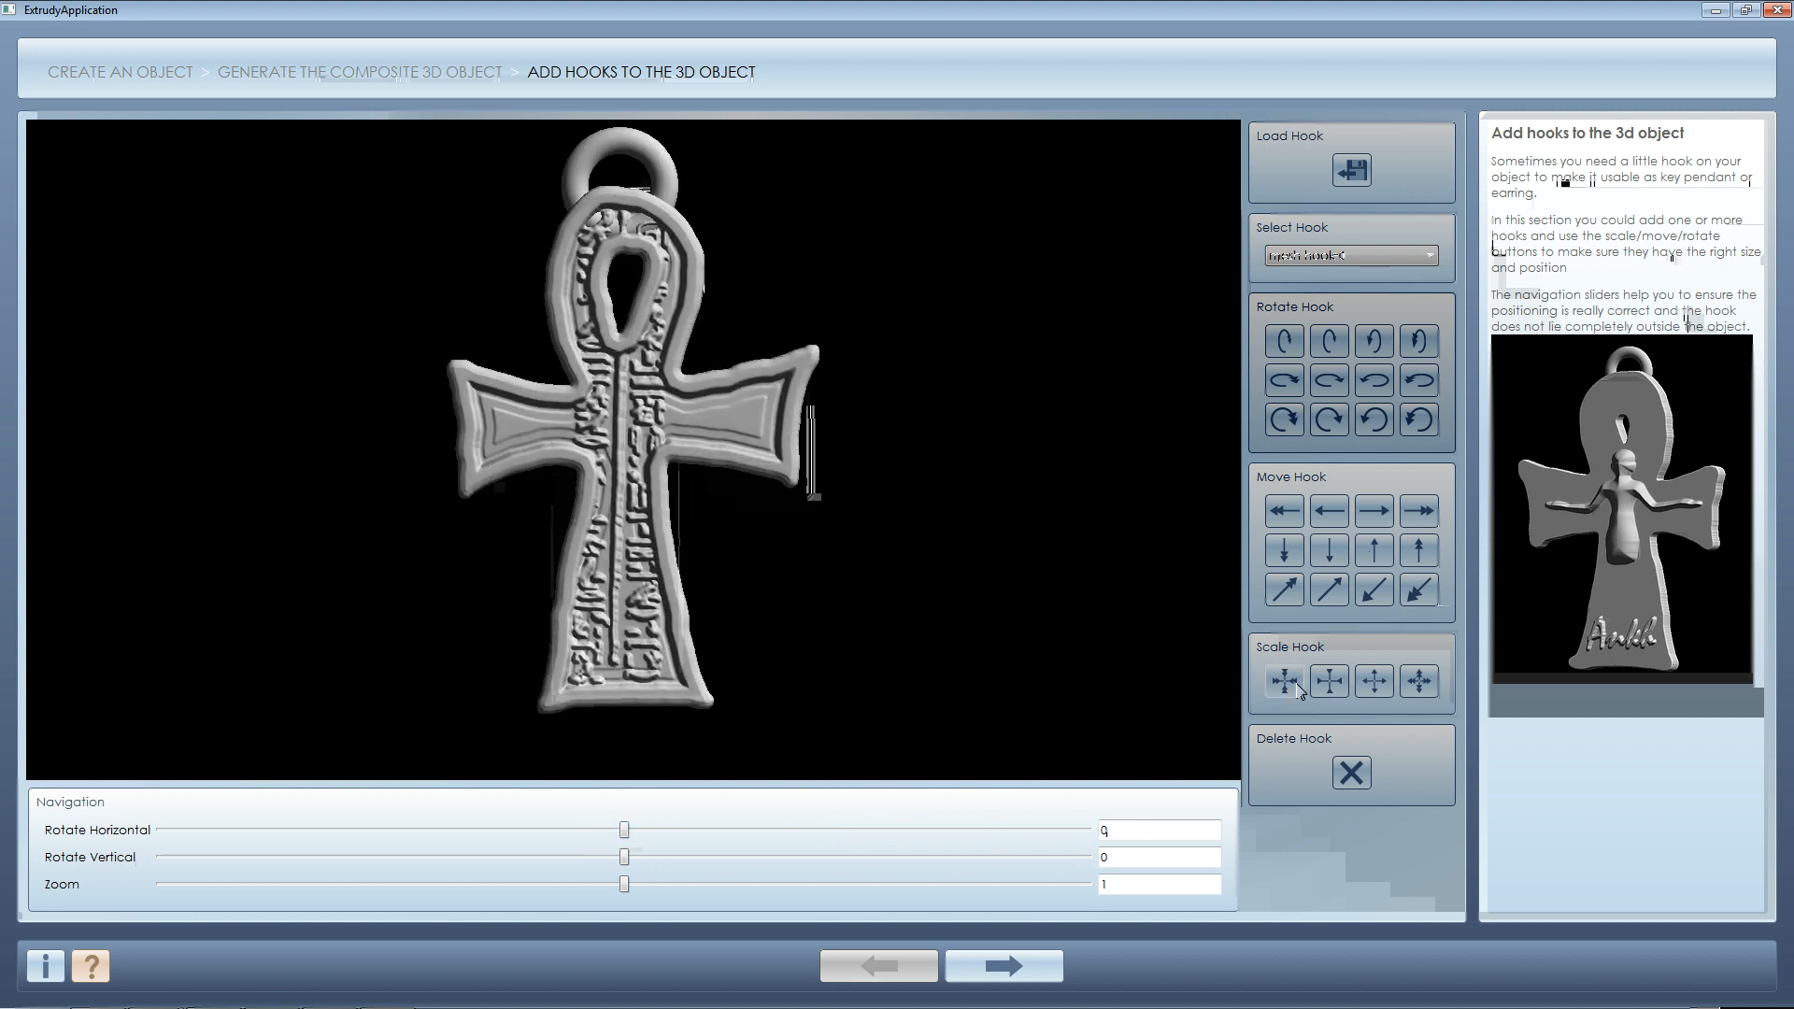
left_click(1375, 687)
left_click(1375, 685)
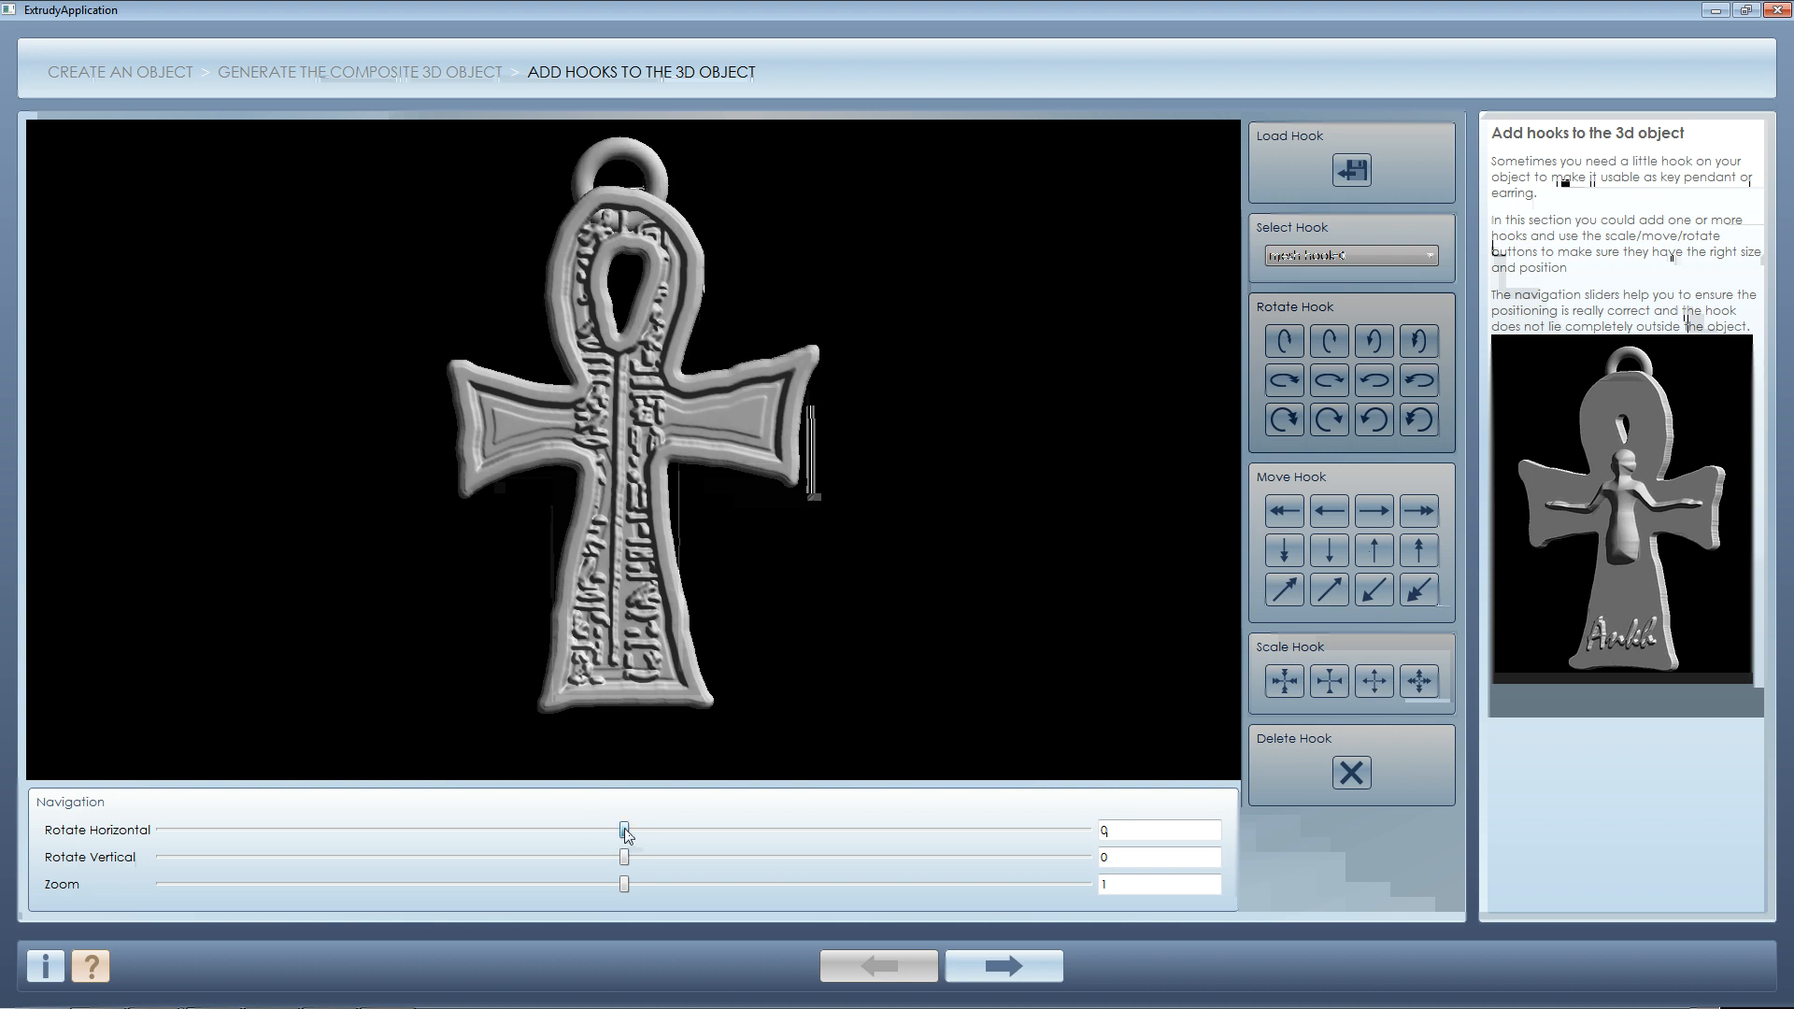
- Fine-tune the enlarged hook's depth from the side, nudging it slightly toward the statuette side, and turn back to the front
left_click_drag(624, 830, 850, 831)
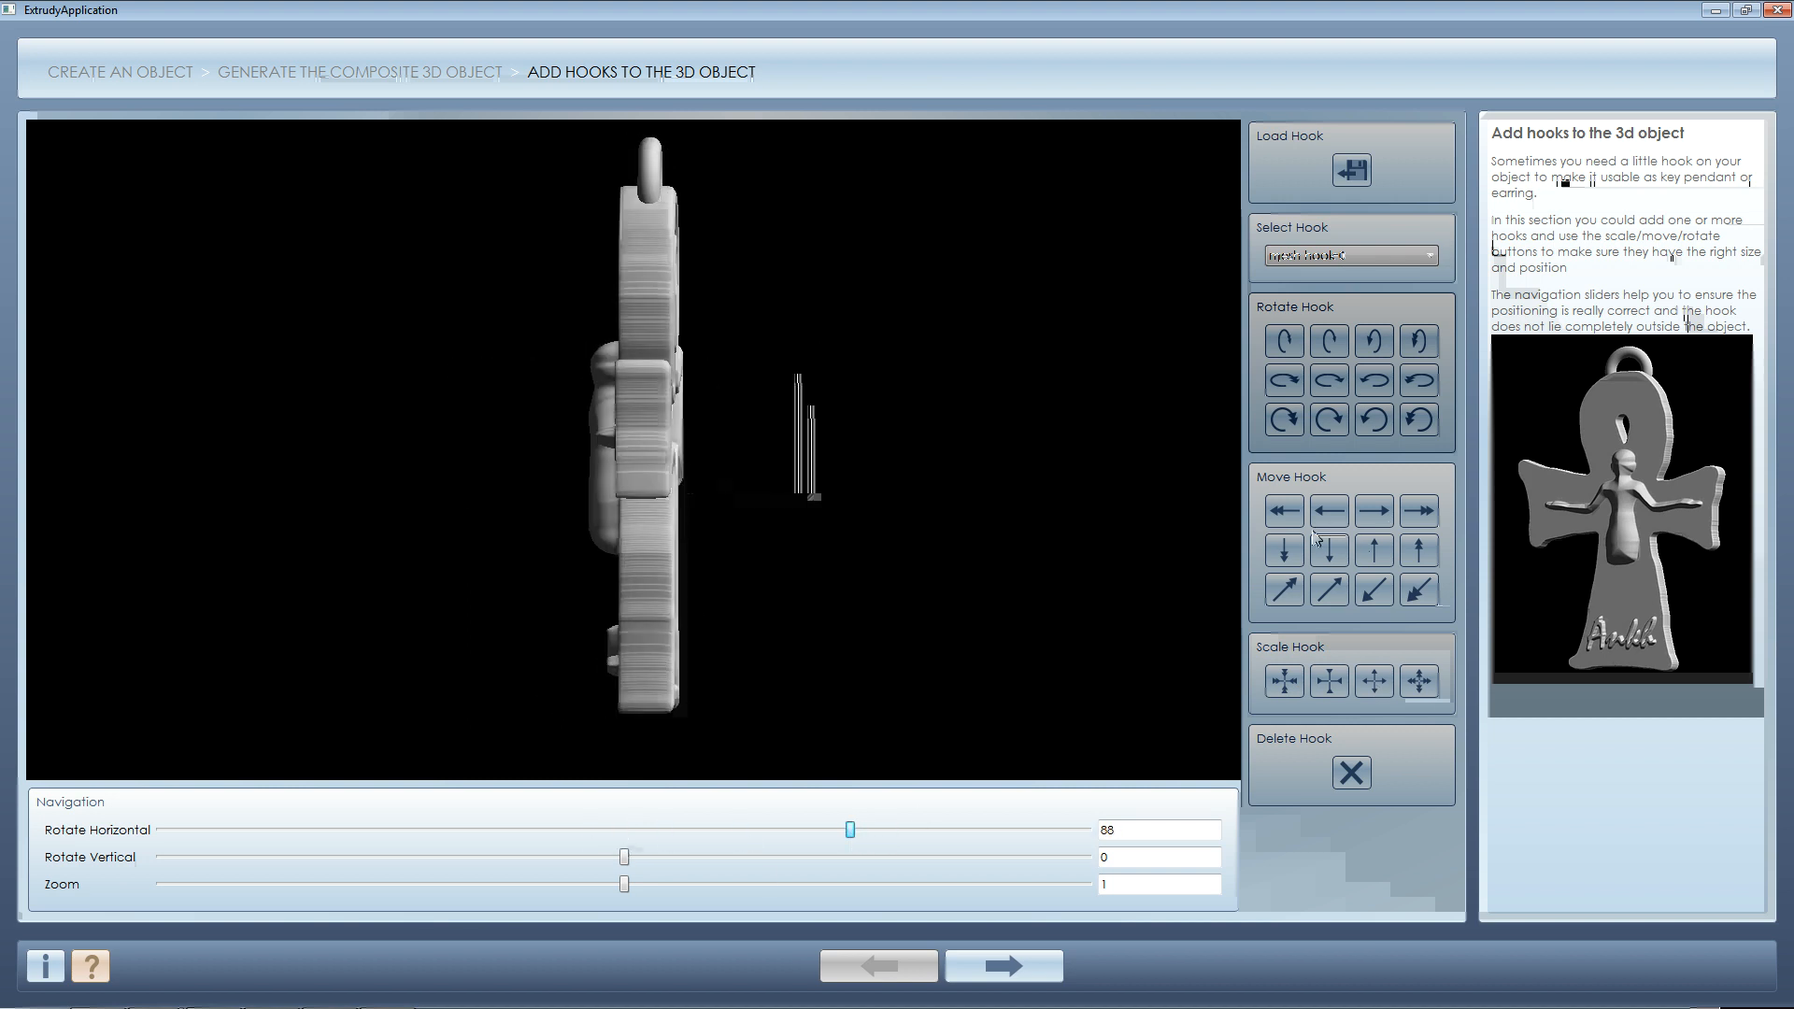
left_click(1373, 590)
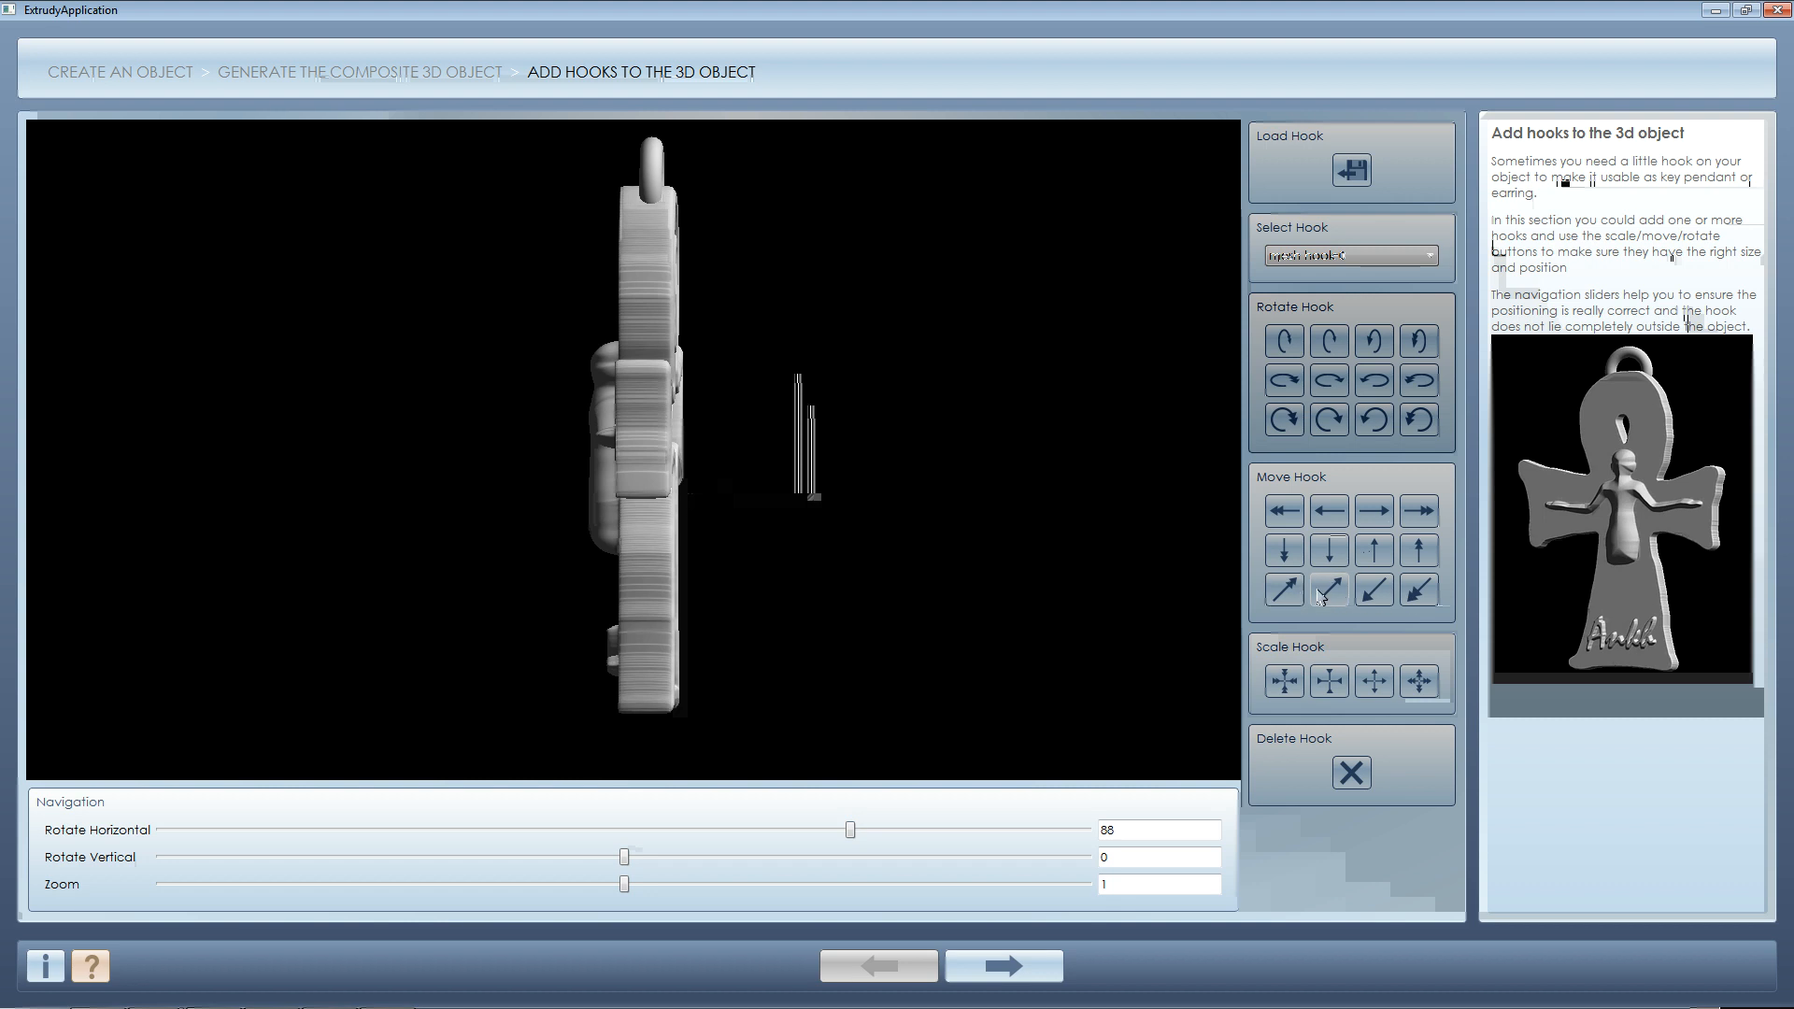
left_click(1330, 592)
left_click(1330, 596)
left_click(1330, 596)
left_click(1330, 596)
left_click(1331, 596)
left_click(1330, 597)
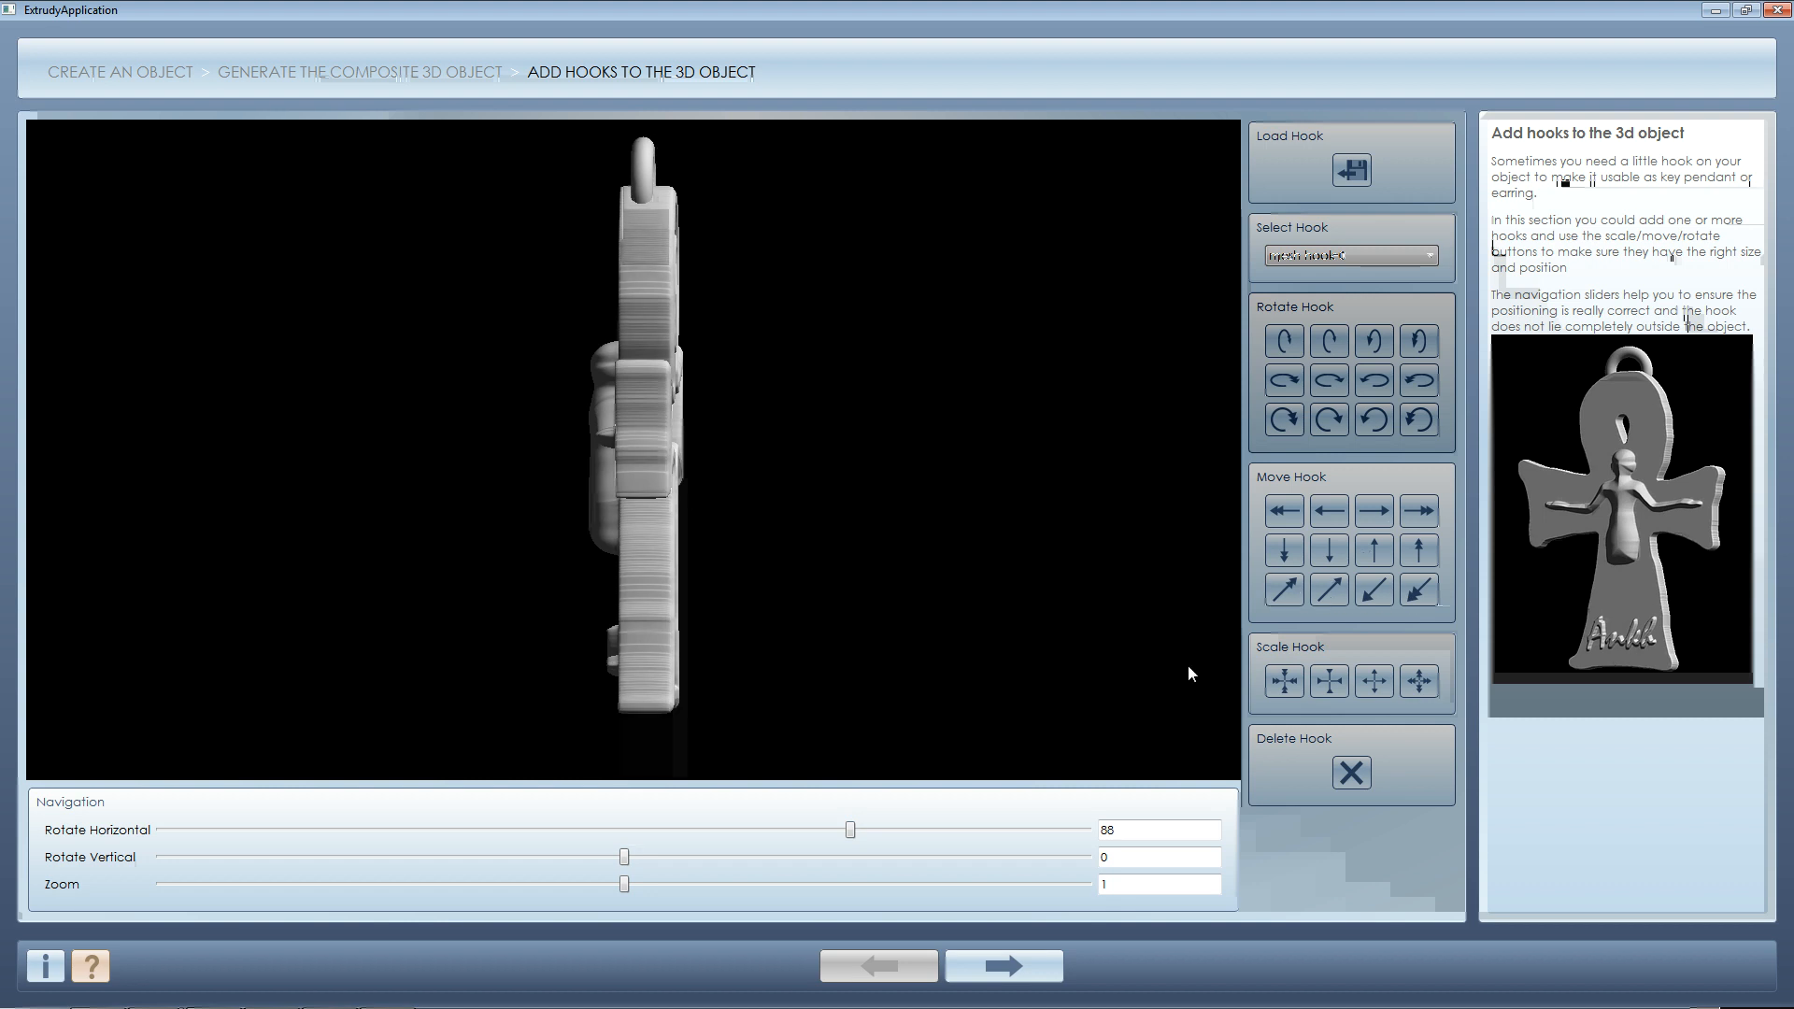
left_click_drag(856, 831, 599, 837)
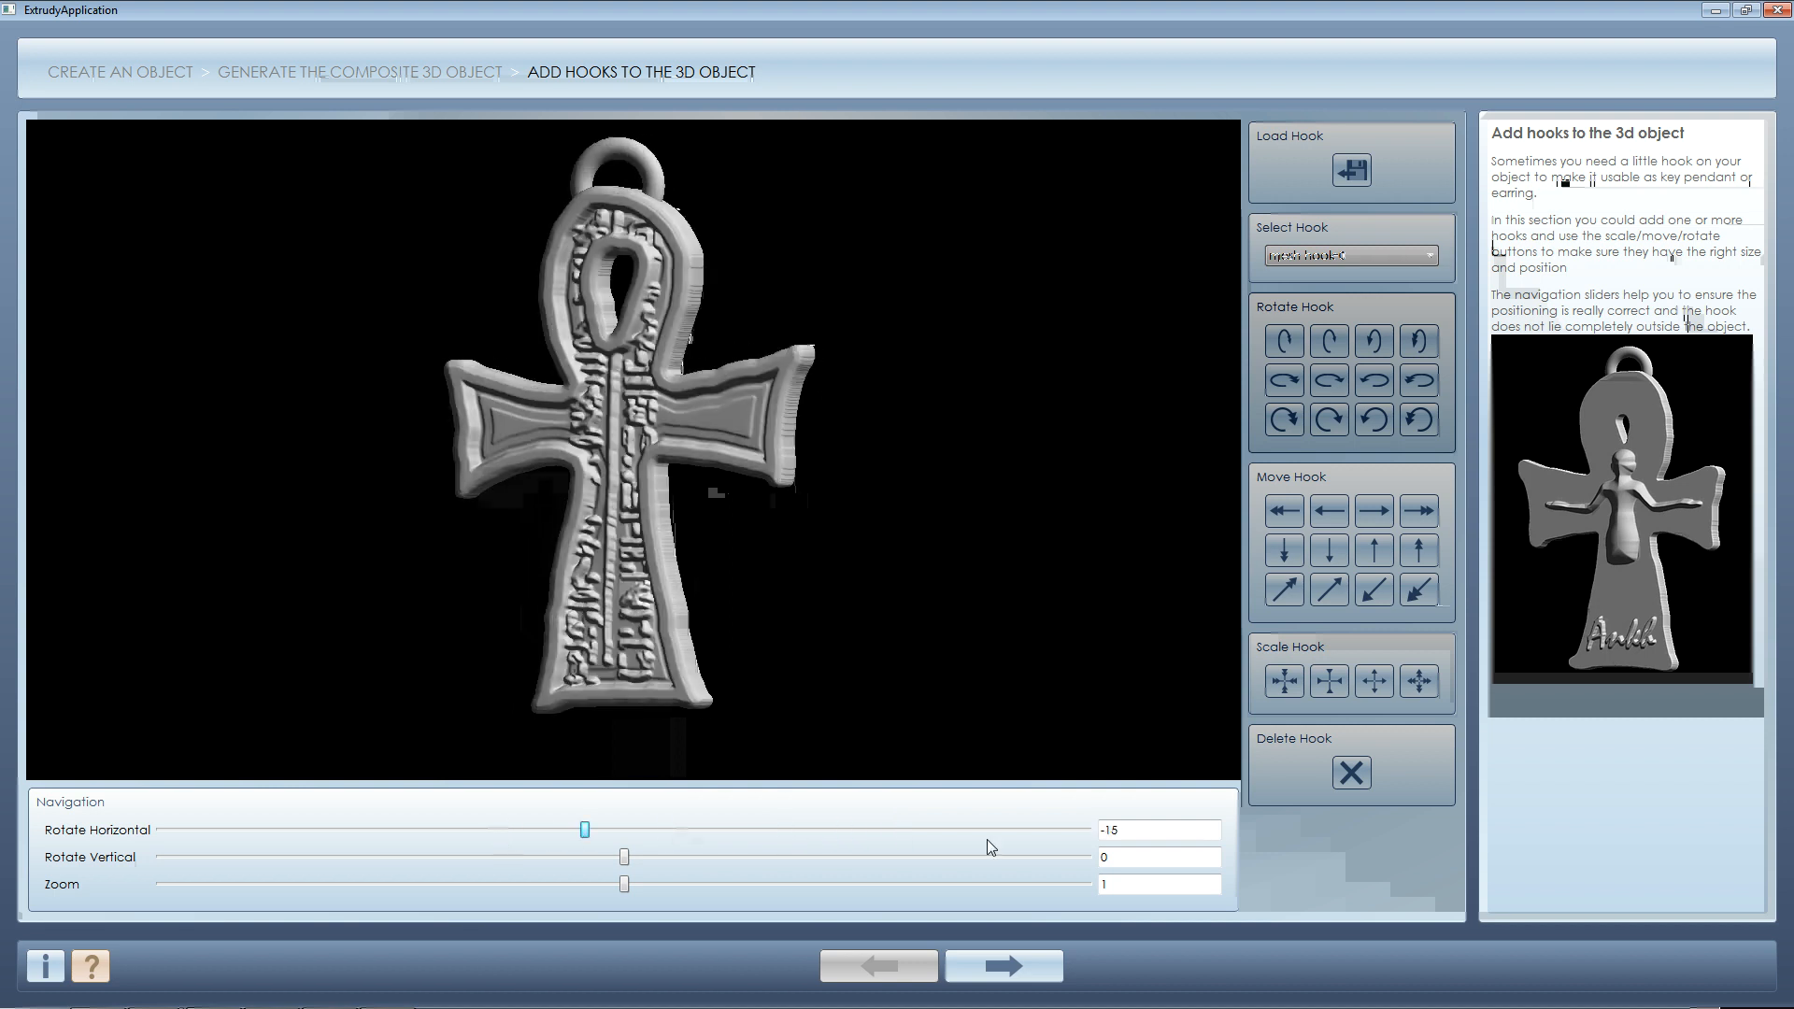
- Proceed to saving the 3D object, show the AA battery comparison object, and check the pendant's volume and depth
left_click(1024, 968)
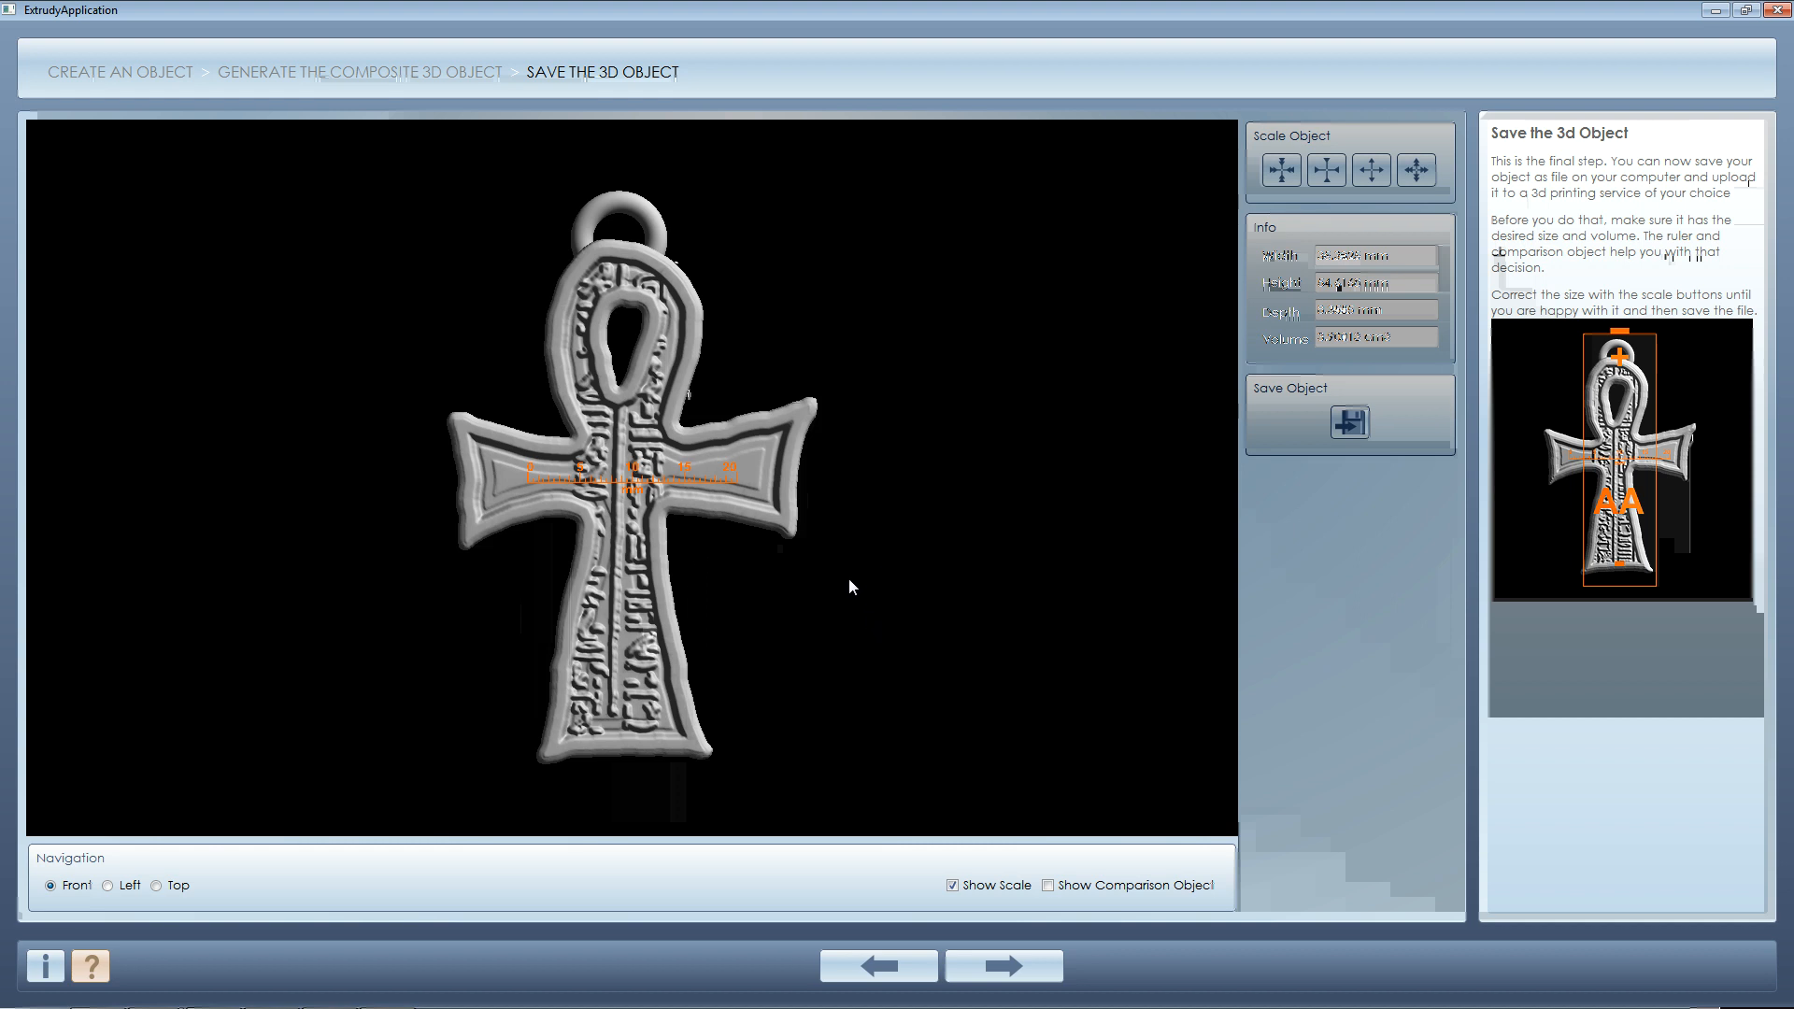
left_click(1048, 885)
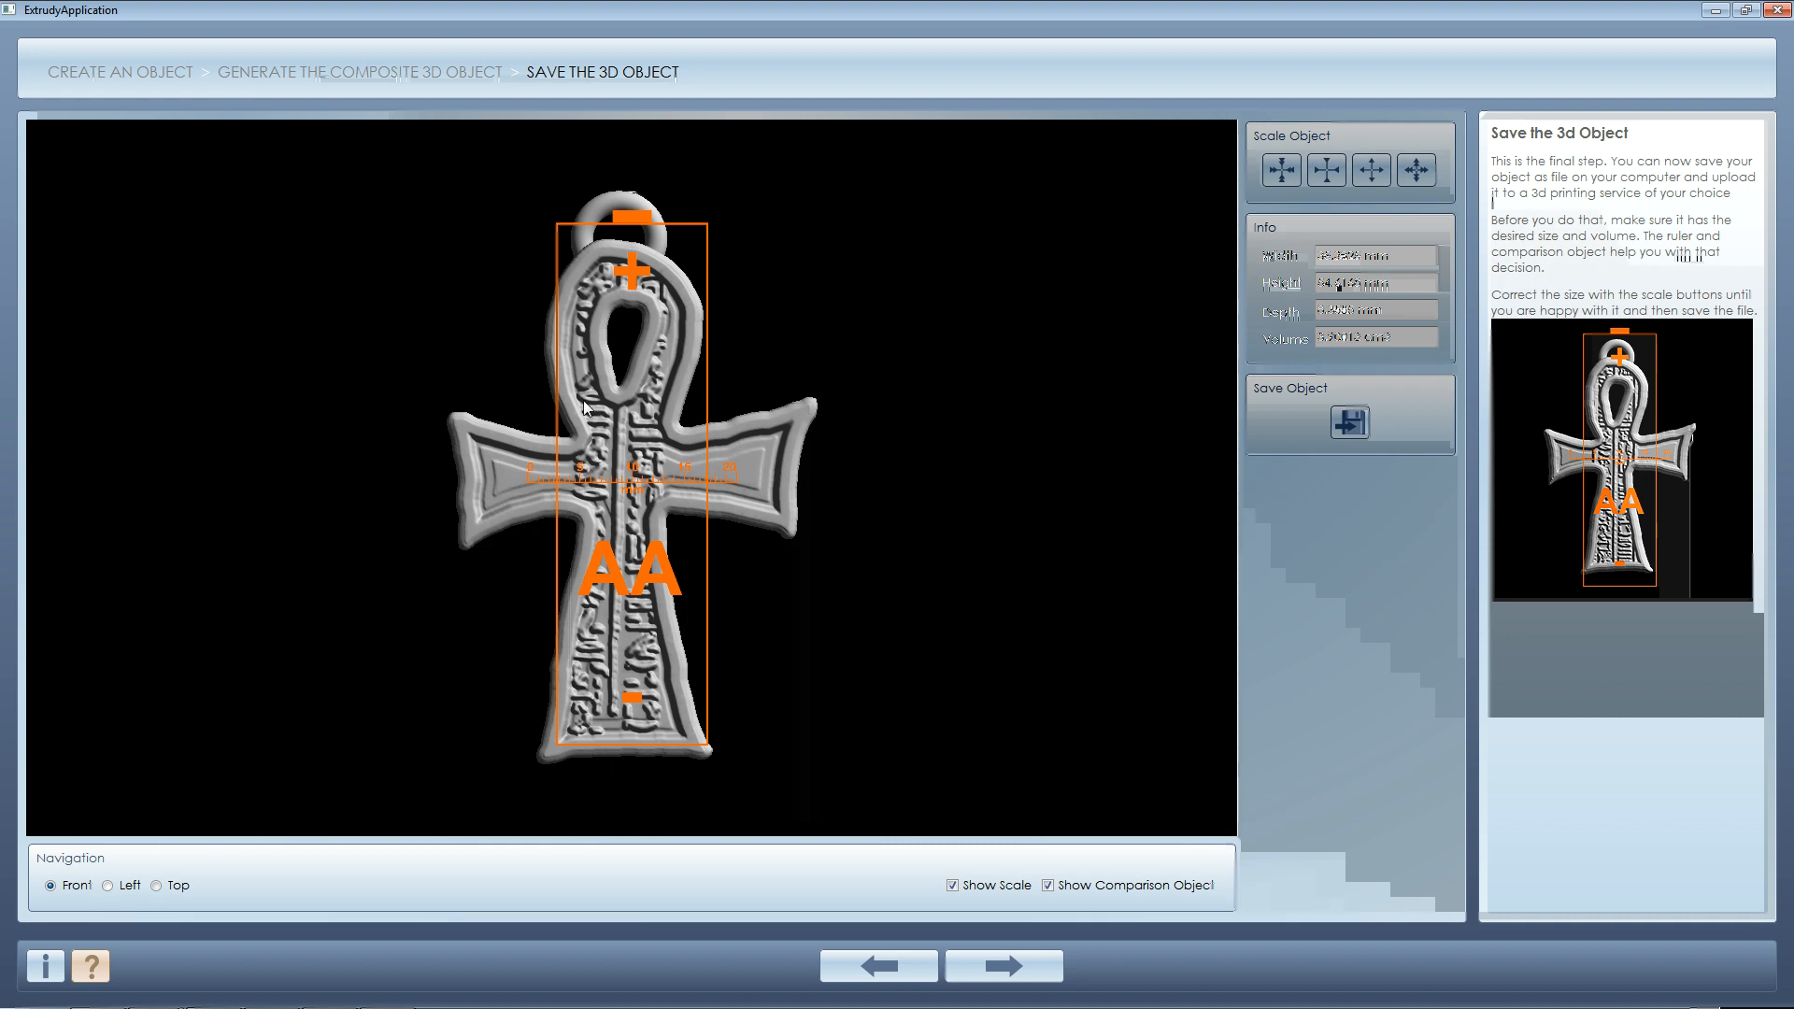
left_click_drag(1415, 337, 1308, 336)
left_click(1405, 310)
- Save the pendant on drive F: as the object file Extrudy_Object_2013_04_13_00_04_32.obj
left_click(1349, 423)
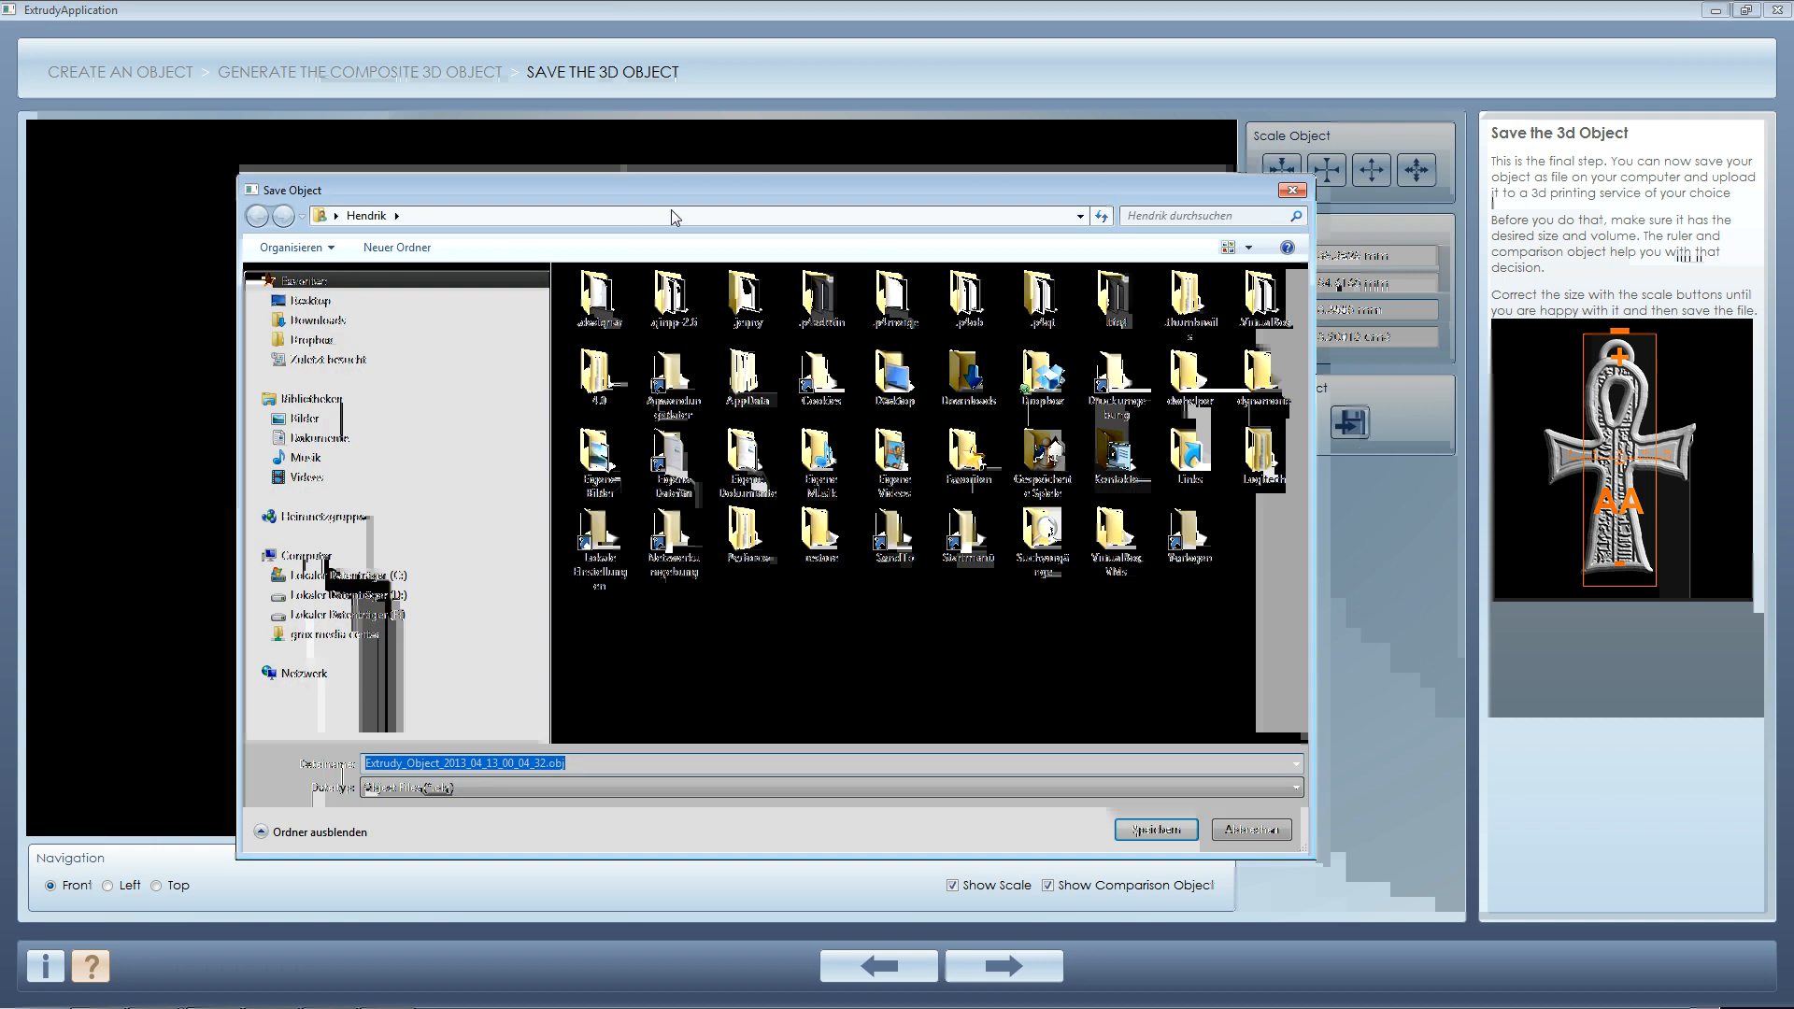
left_click_drag(685, 197, 714, 163)
left_click(416, 580)
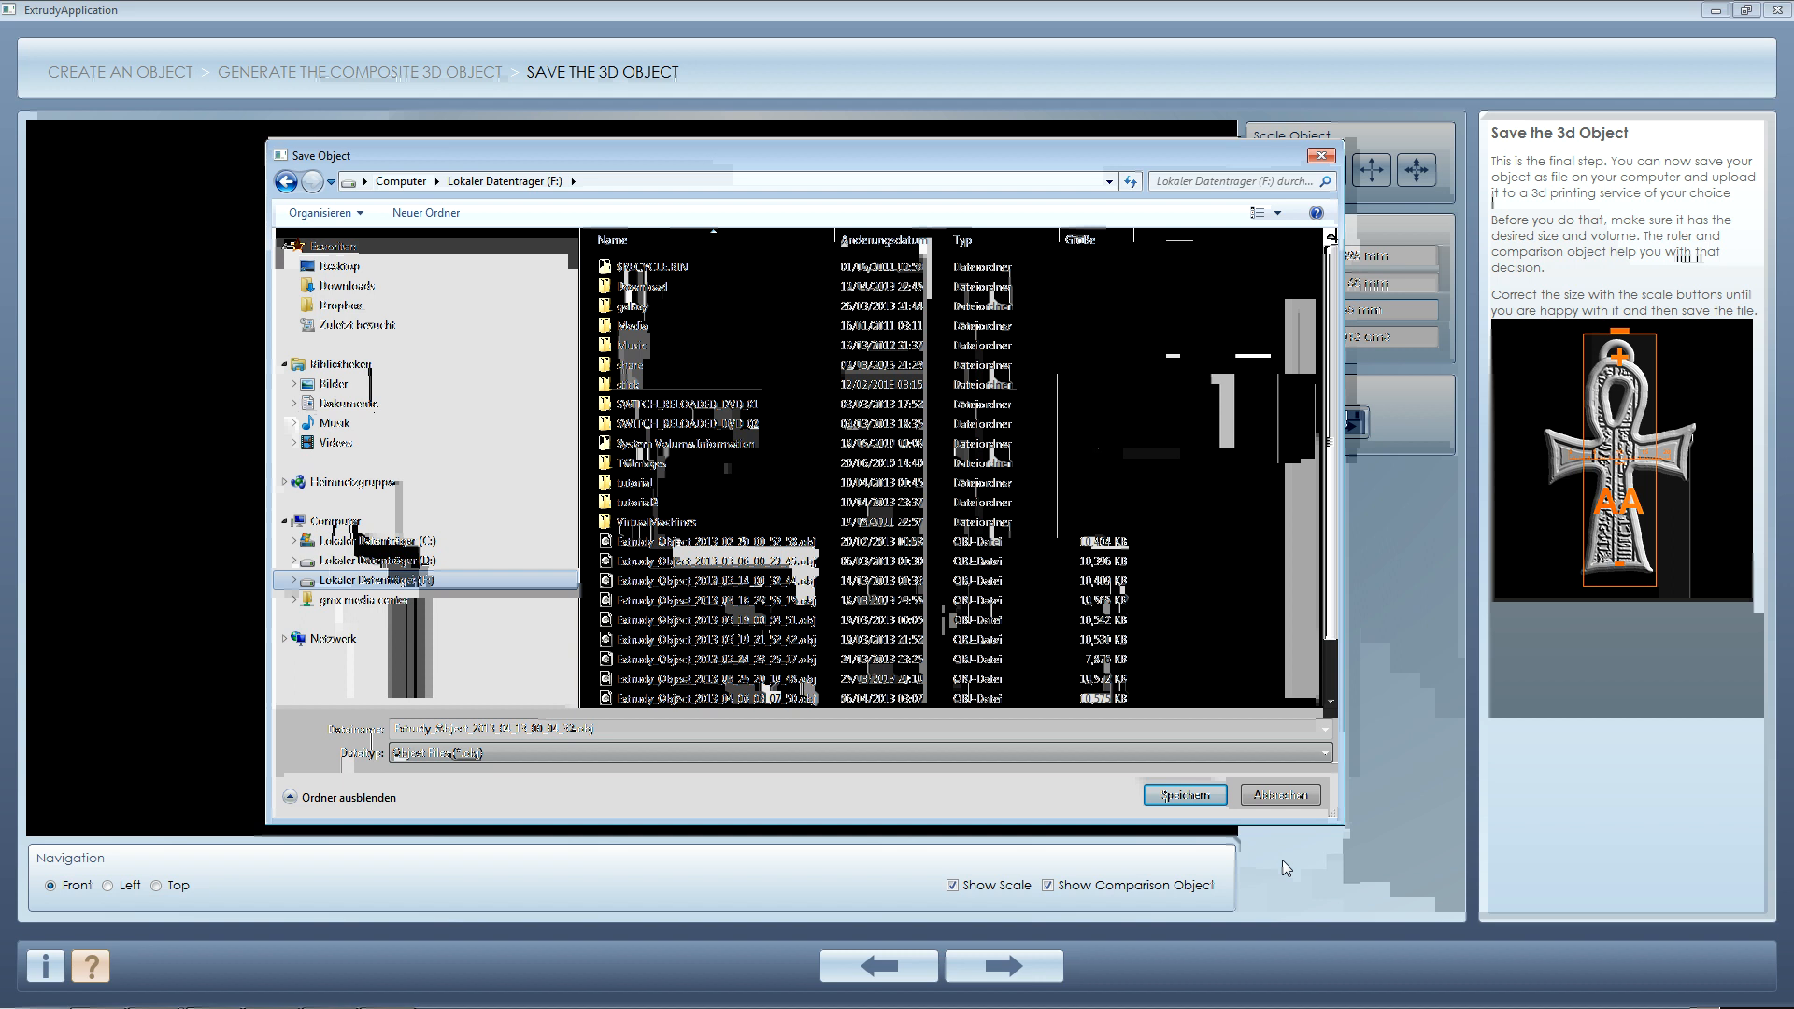
scroll(1246, 692, "down", 3)
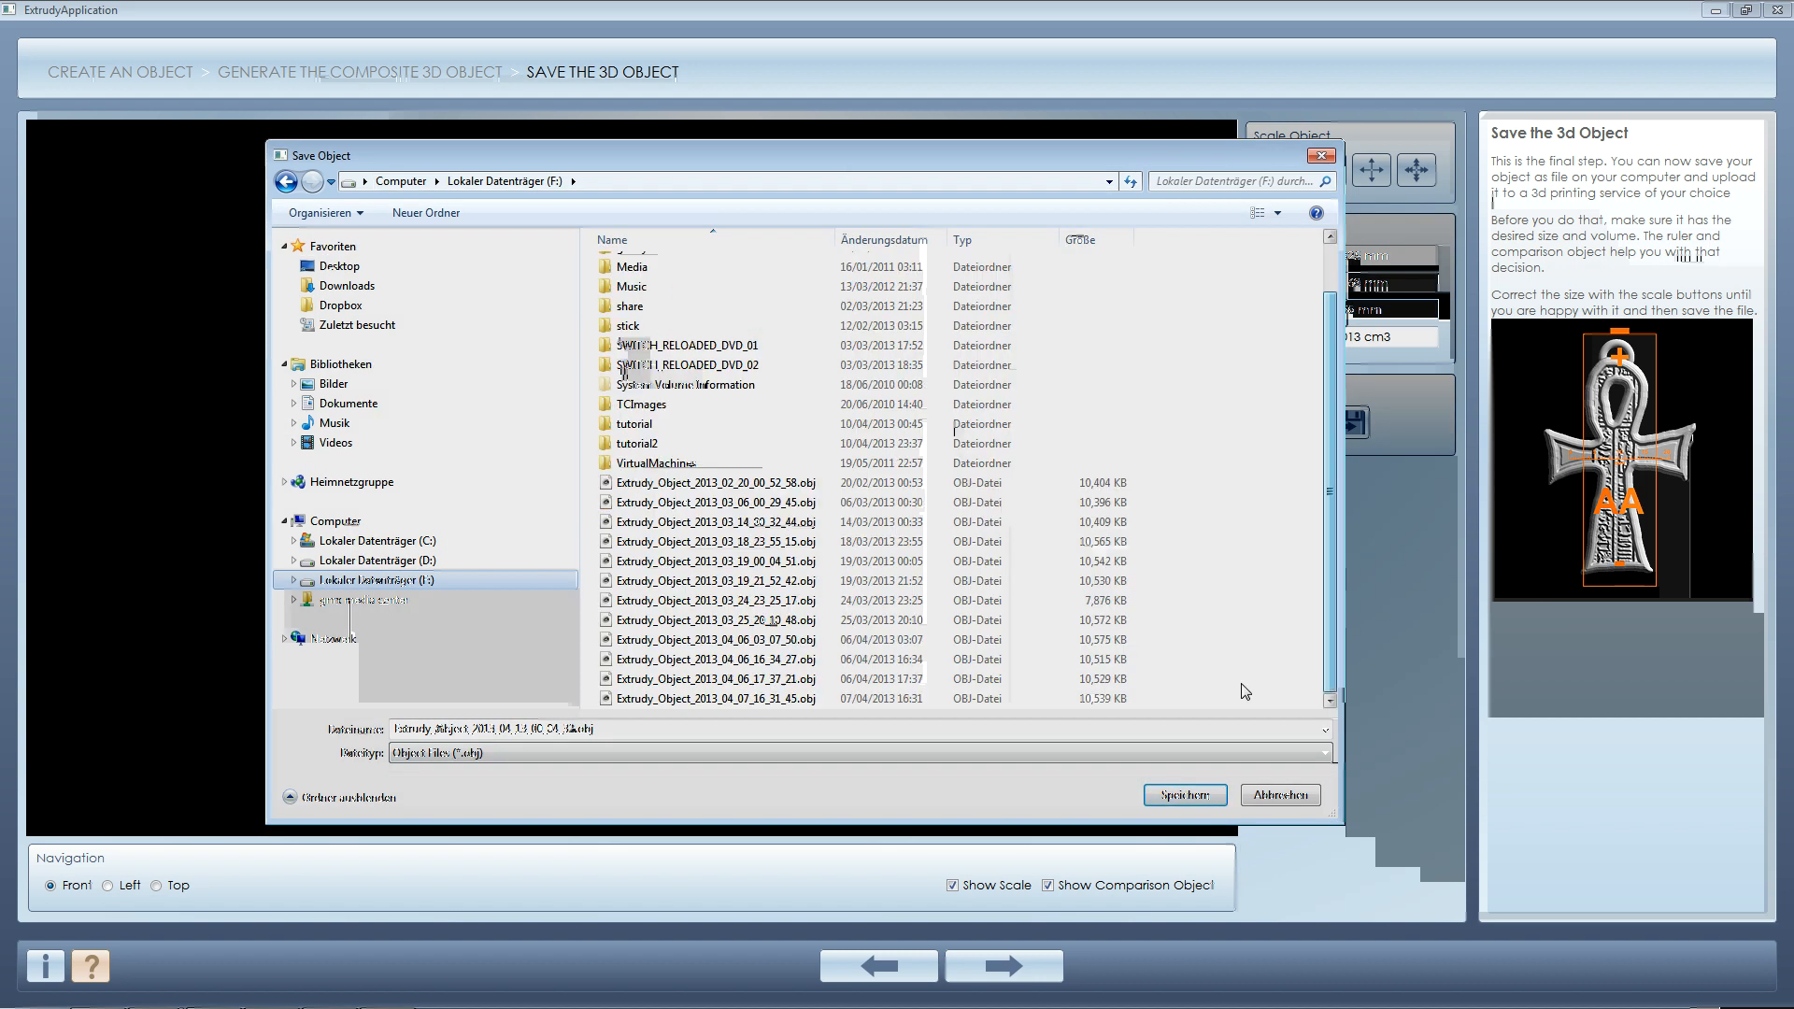
left_click(1185, 795)
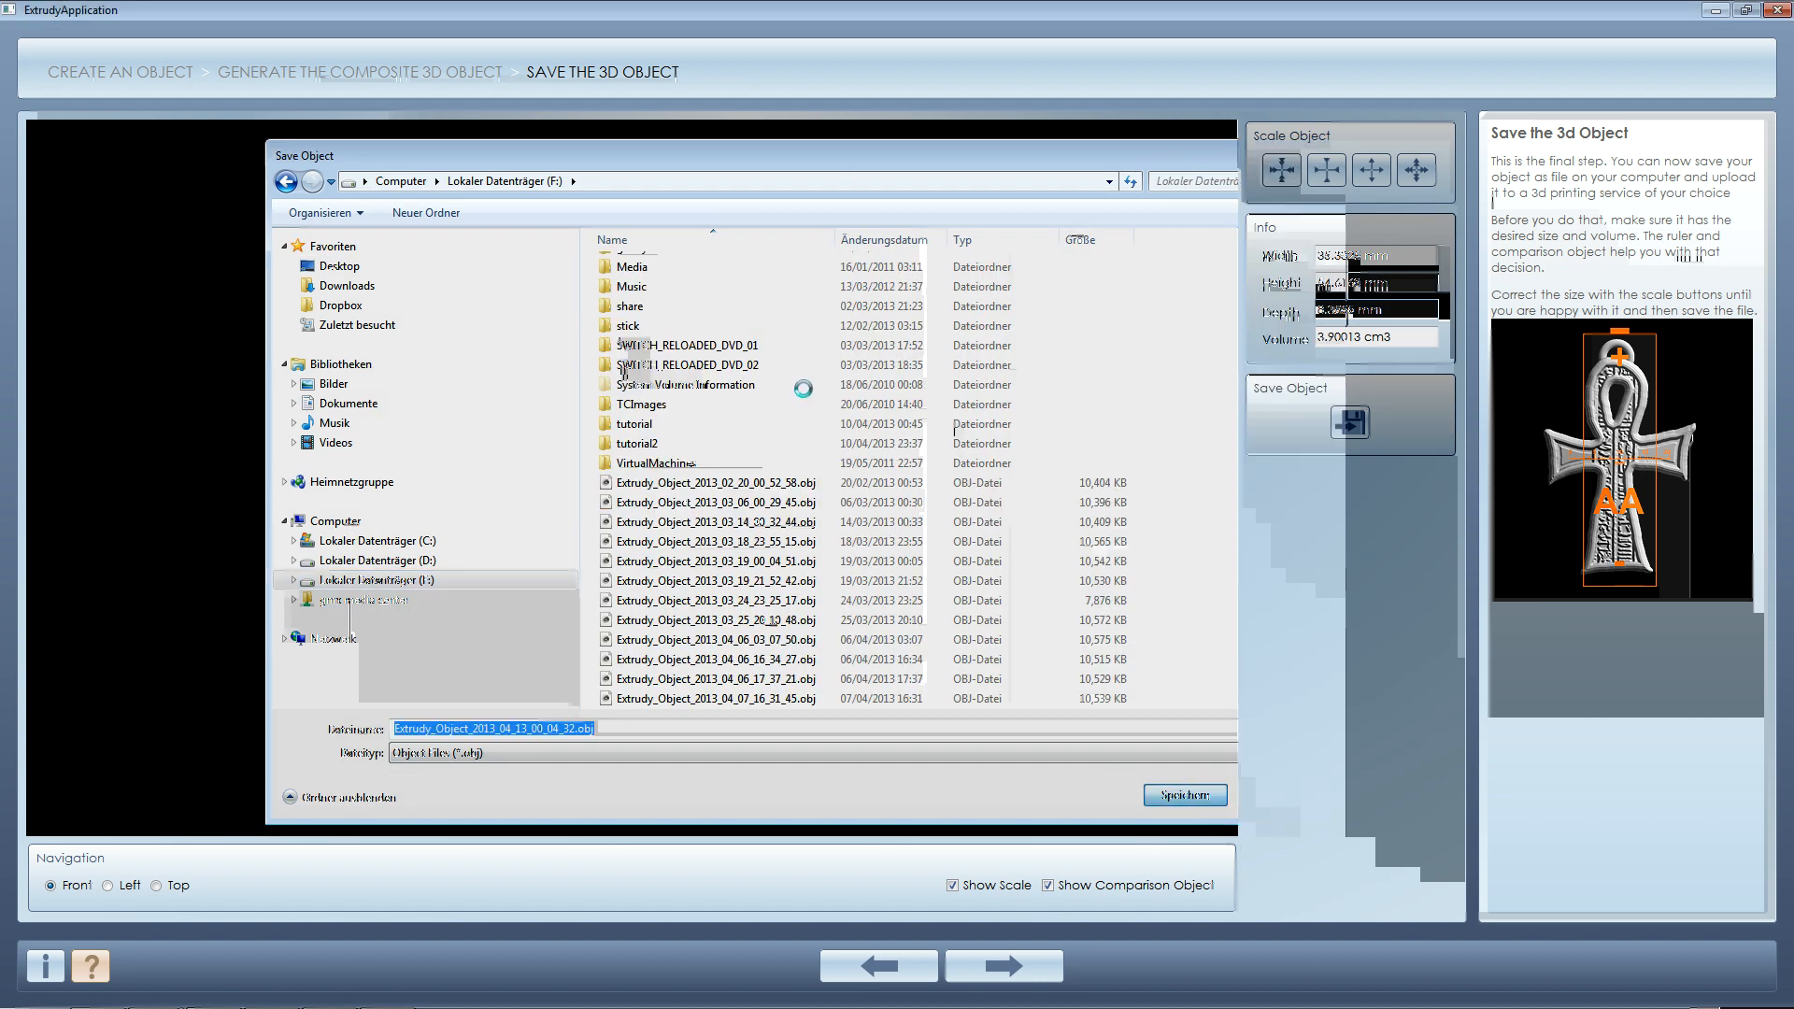